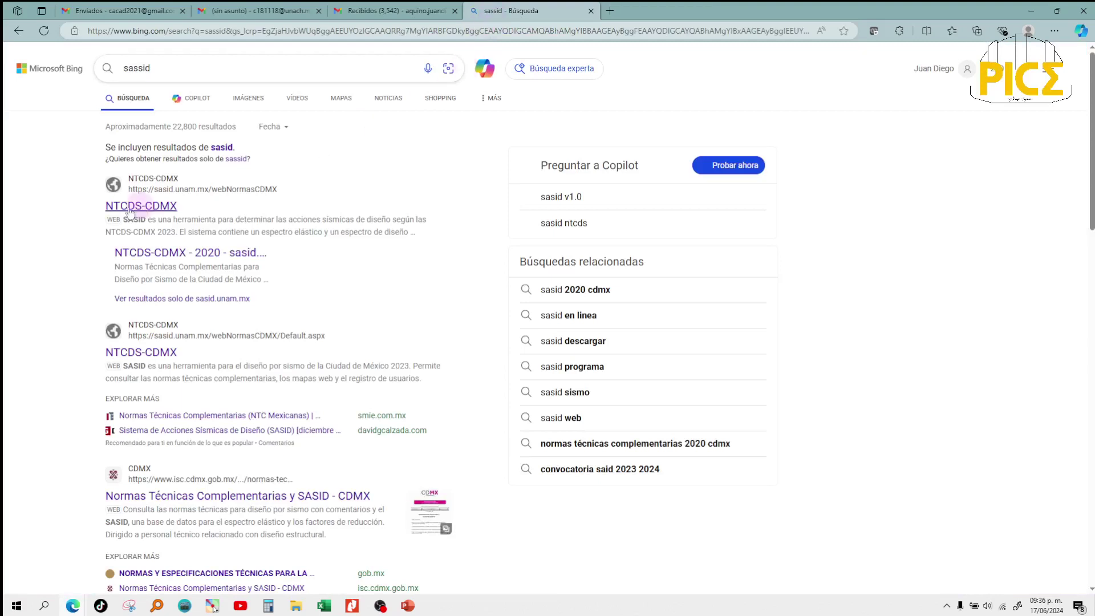
Open the NTCDS-CDMX site from the search results, enter the 2023 system and log in with the prefilled credentials.
{"action": "left_click", "coordinate": [127, 210]}
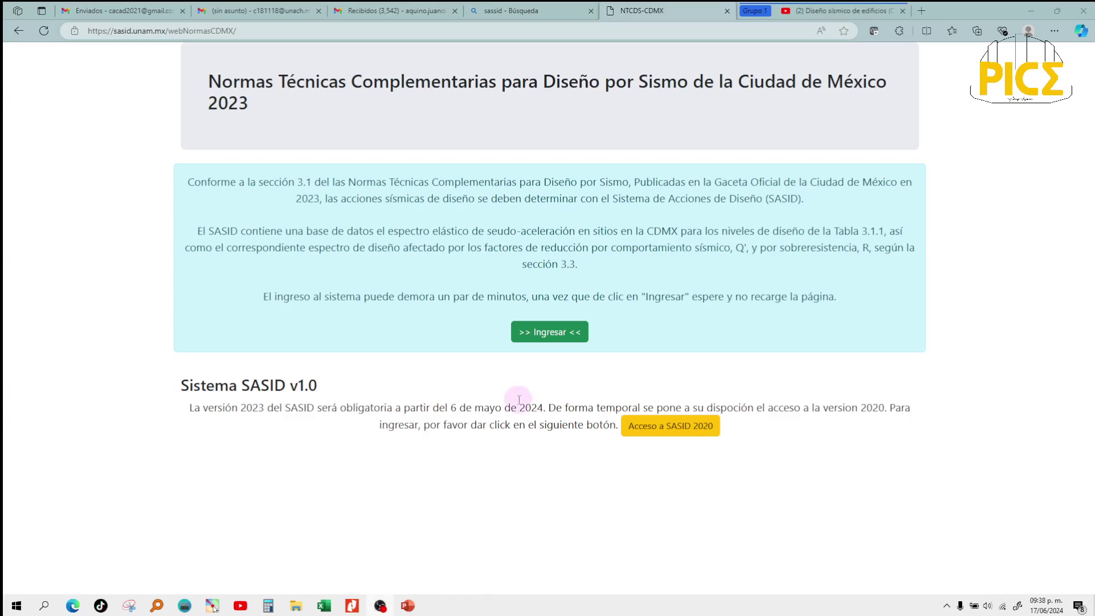
{"action": "left_click", "coordinate": [833, 13]}
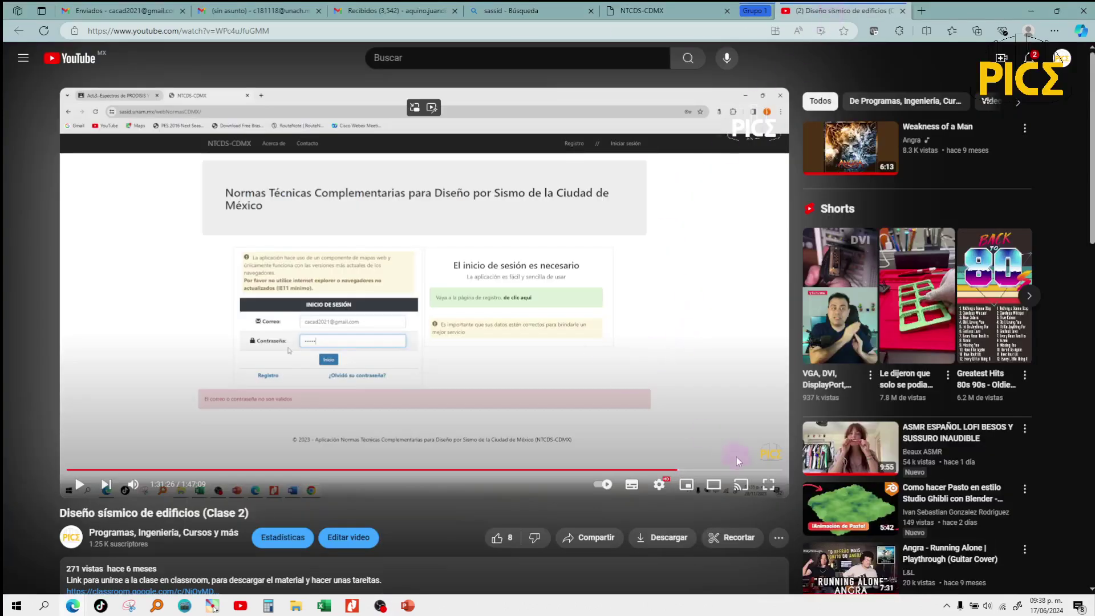
{"action": "left_click", "coordinate": [704, 13]}
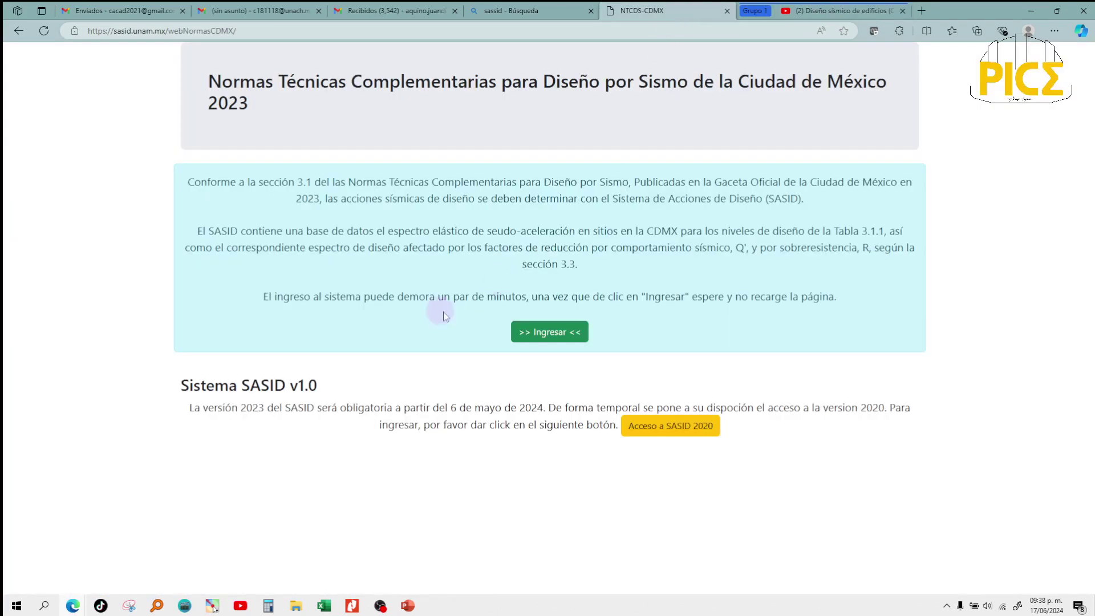
{"action": "left_click", "coordinate": [540, 336]}
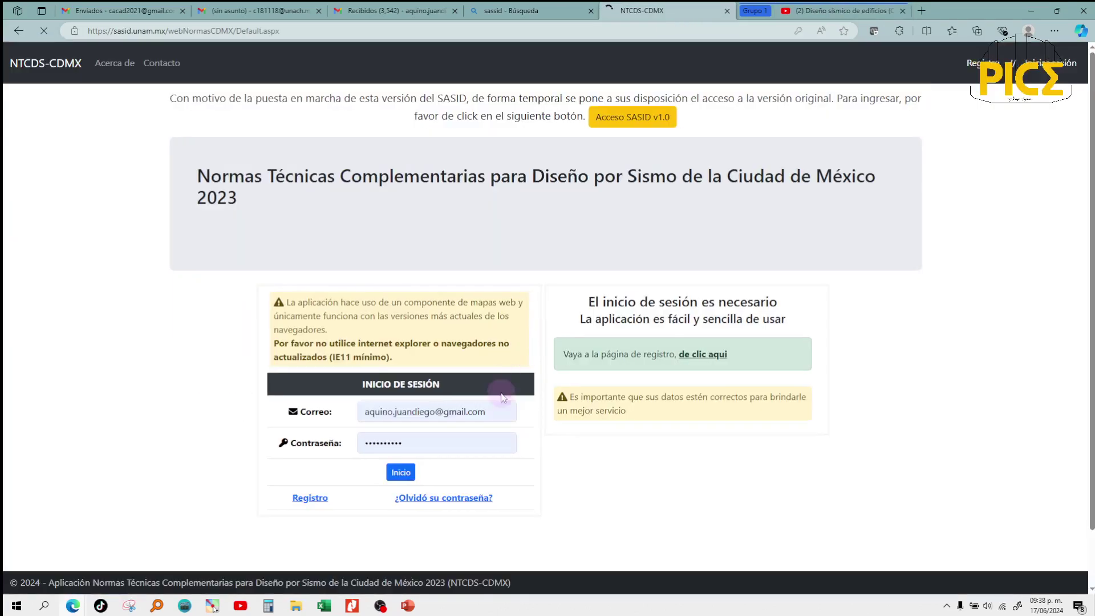
{"action": "left_click", "coordinate": [416, 471]}
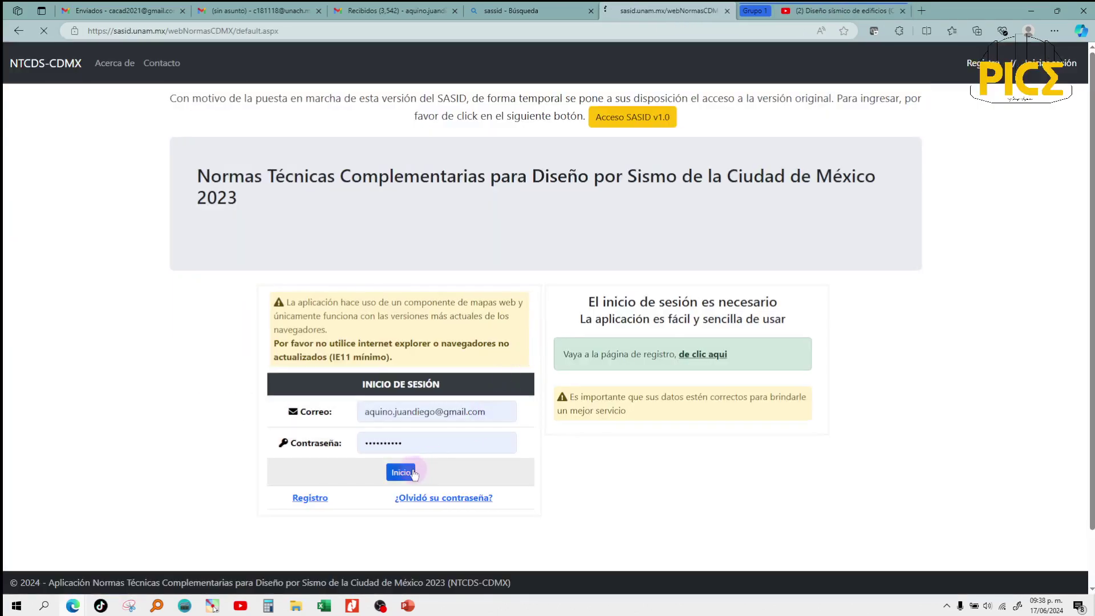
Look over the SASID 2023 form's parameters, map section, address box and coordinate fields.
{"action": "scroll", "coordinate": [440, 428], "scroll_direction": "down", "scroll_amount": 2}
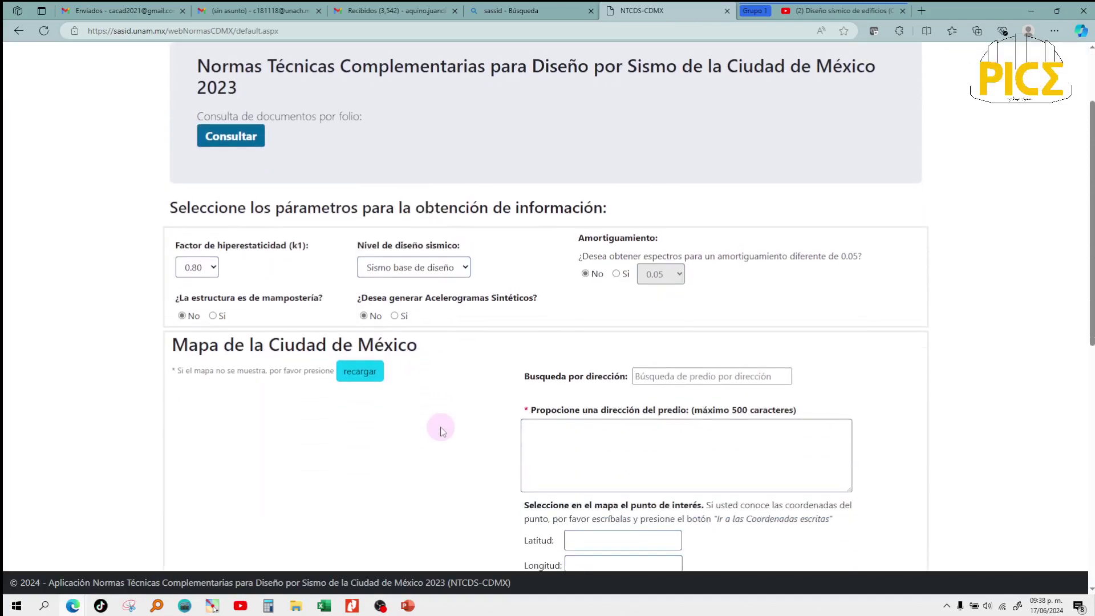
{"action": "scroll", "coordinate": [440, 431], "scroll_direction": "down", "scroll_amount": 2}
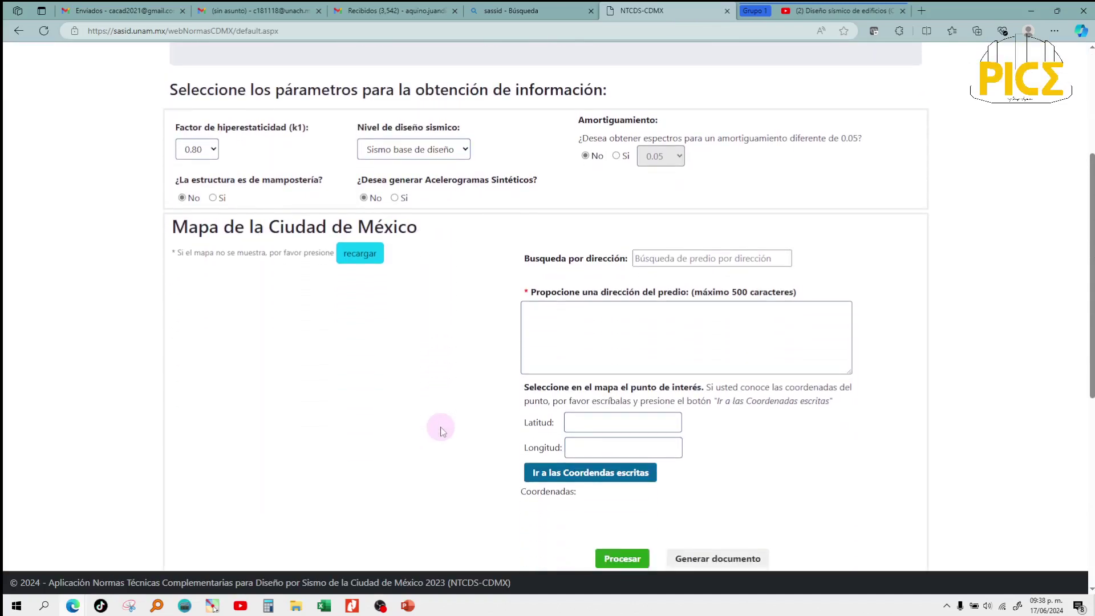
{"action": "scroll", "coordinate": [440, 432], "scroll_direction": "down", "scroll_amount": 2}
{"action": "scroll", "coordinate": [440, 428], "scroll_direction": "up", "scroll_amount": 6}
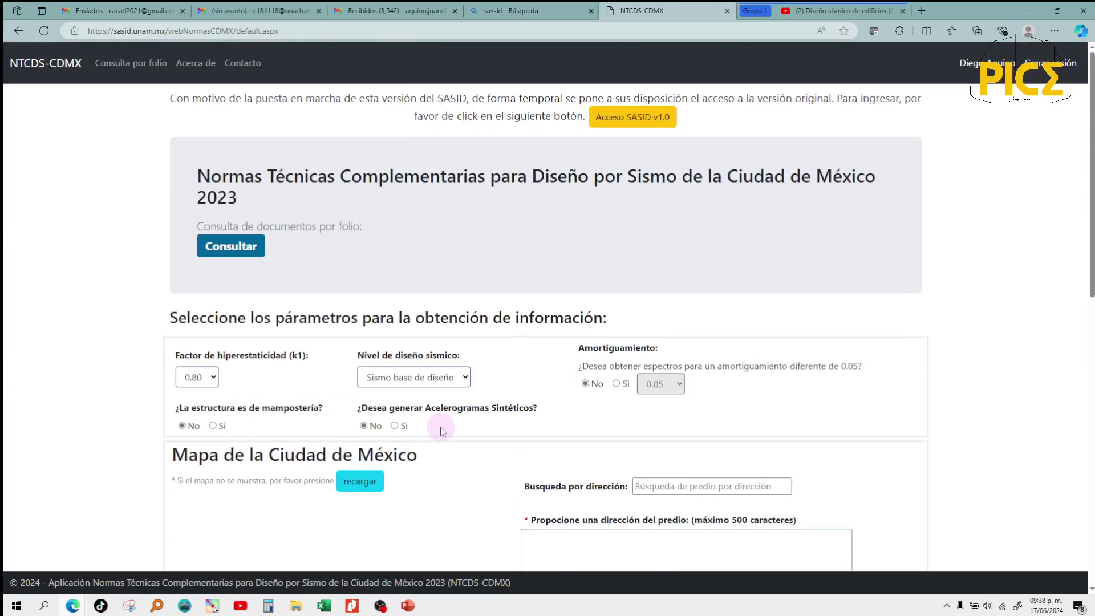
{"action": "scroll", "coordinate": [439, 428], "scroll_direction": "down", "scroll_amount": 1}
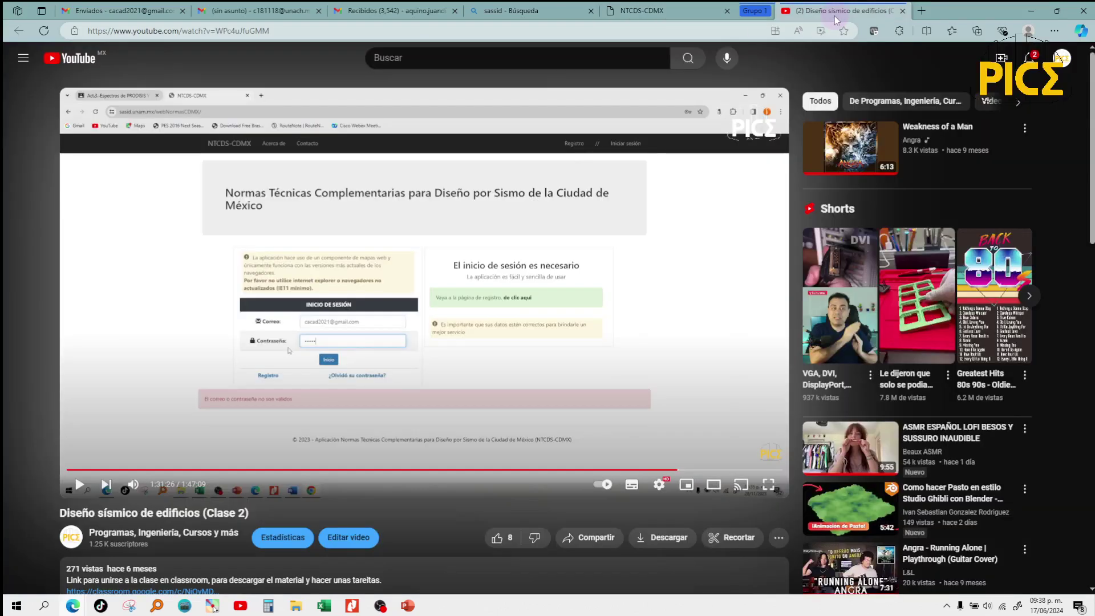
Review the older SASID form in the "Diseño sísmico de edificios (Clase 2)" video at full screen, covering the k1 and importance group options.
{"action": "key", "text": "ctrl+Tab"}
{"action": "left_click", "coordinate": [768, 485]}
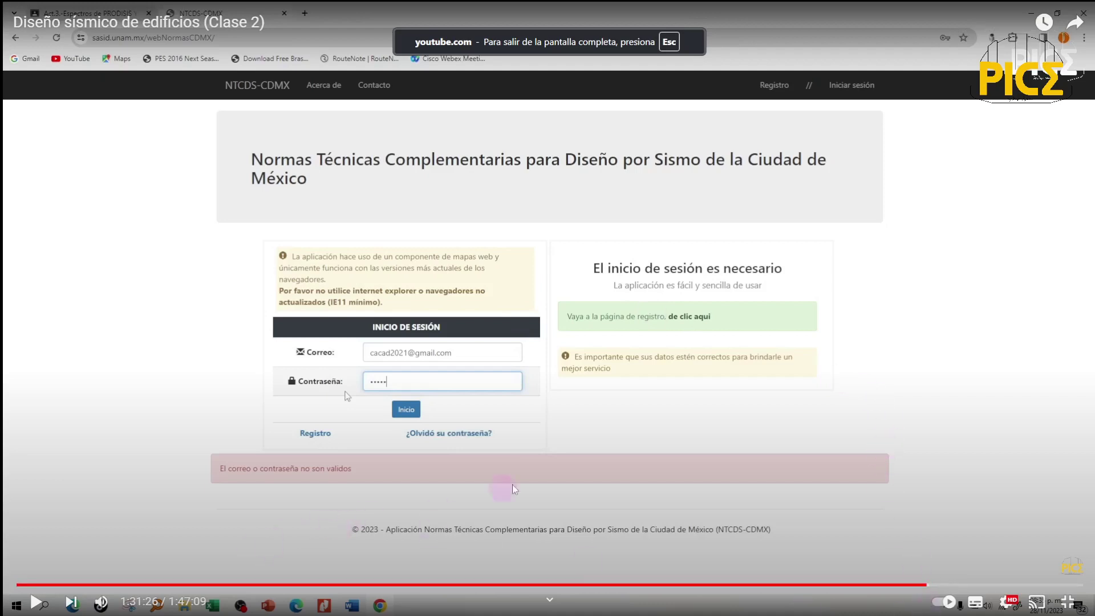
{"action": "left_click", "coordinate": [933, 585]}
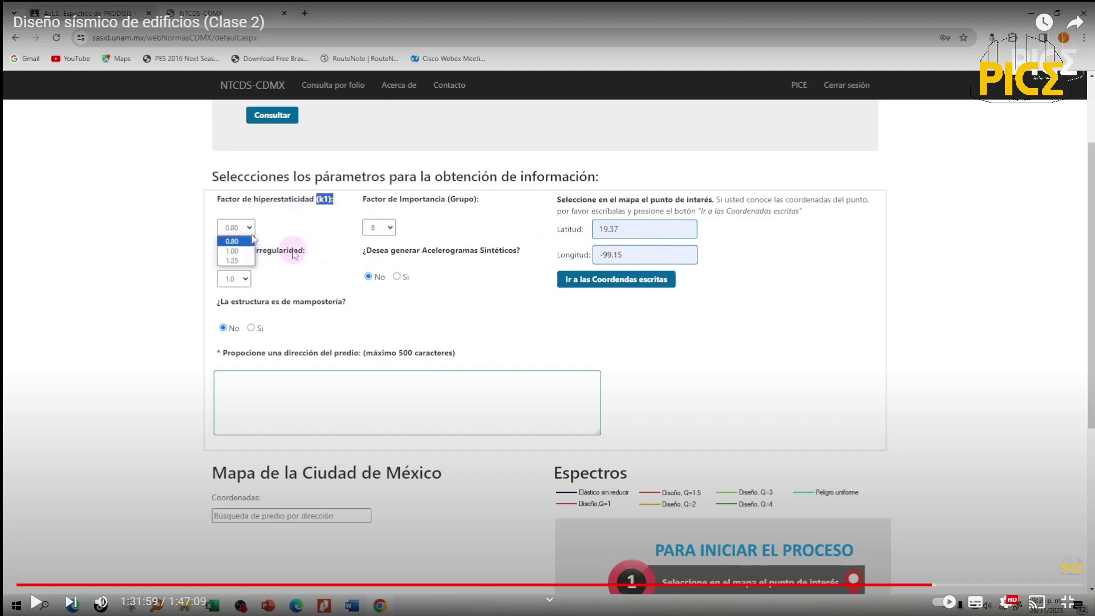
{"action": "key", "text": "k"}
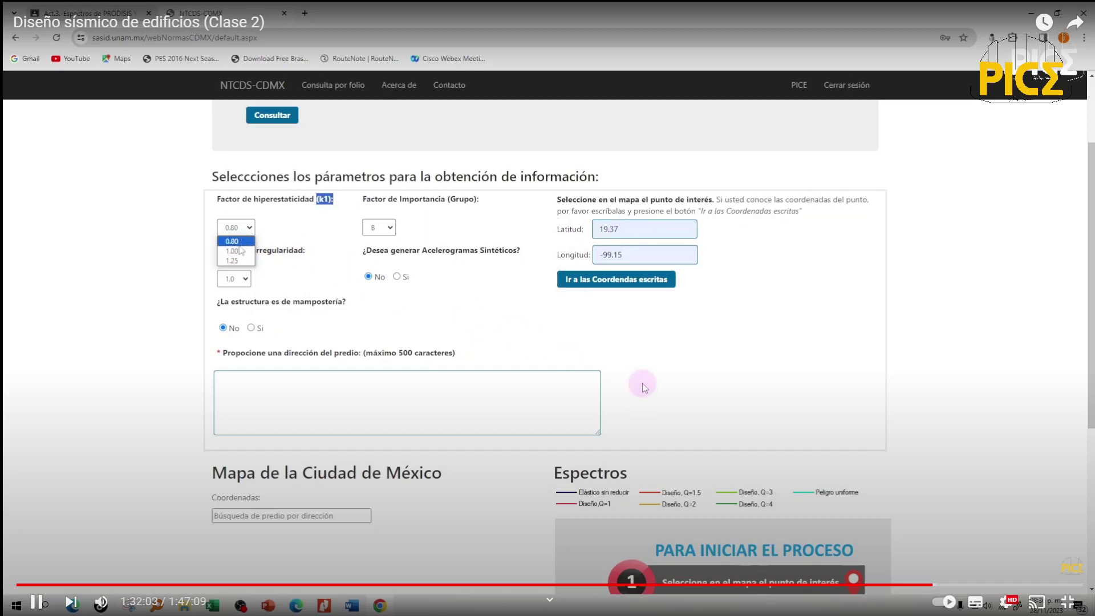
{"action": "key", "text": "Right"}
{"action": "key", "text": "k"}
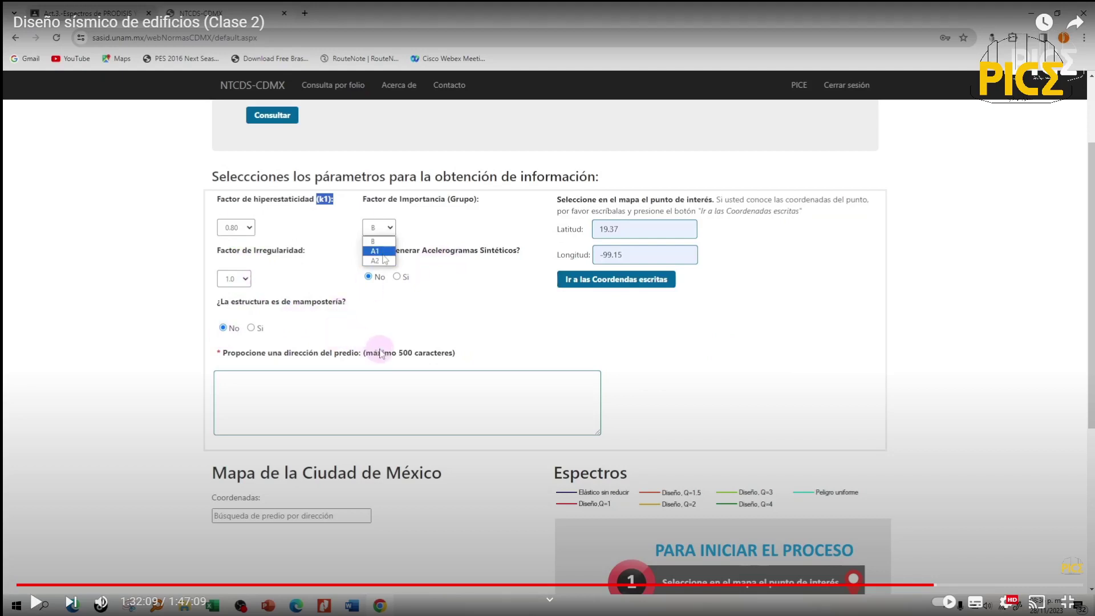
{"action": "left_click", "coordinate": [1067, 602]}
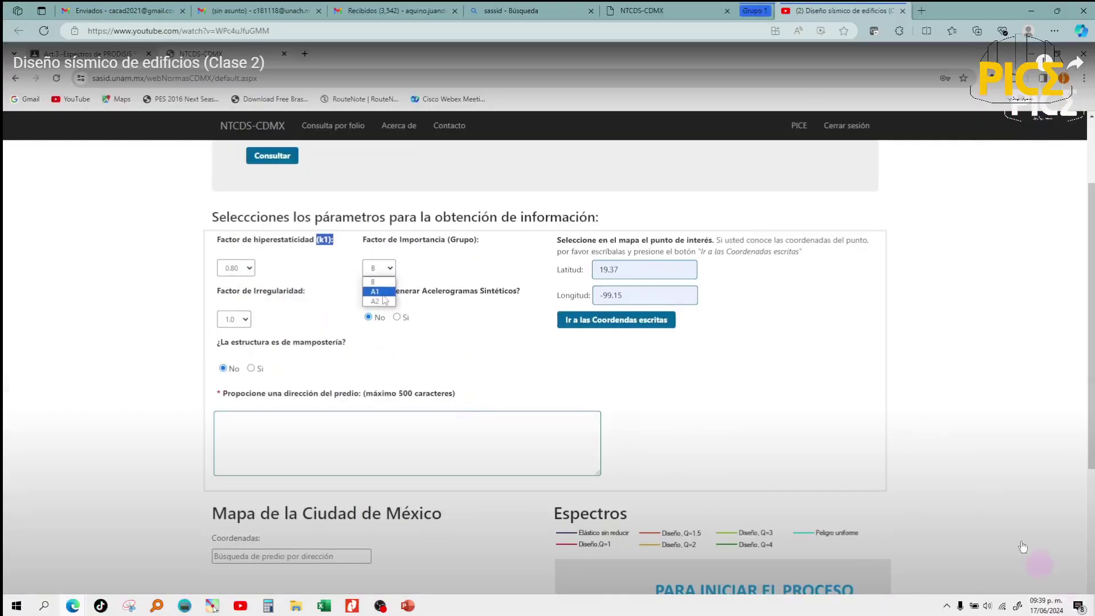
Return to the NTCDS-CDMX form and examine the options for the hyperstaticity factor (k1).
{"action": "left_click", "coordinate": [642, 10]}
{"action": "scroll", "coordinate": [422, 330], "scroll_direction": "down", "scroll_amount": 2}
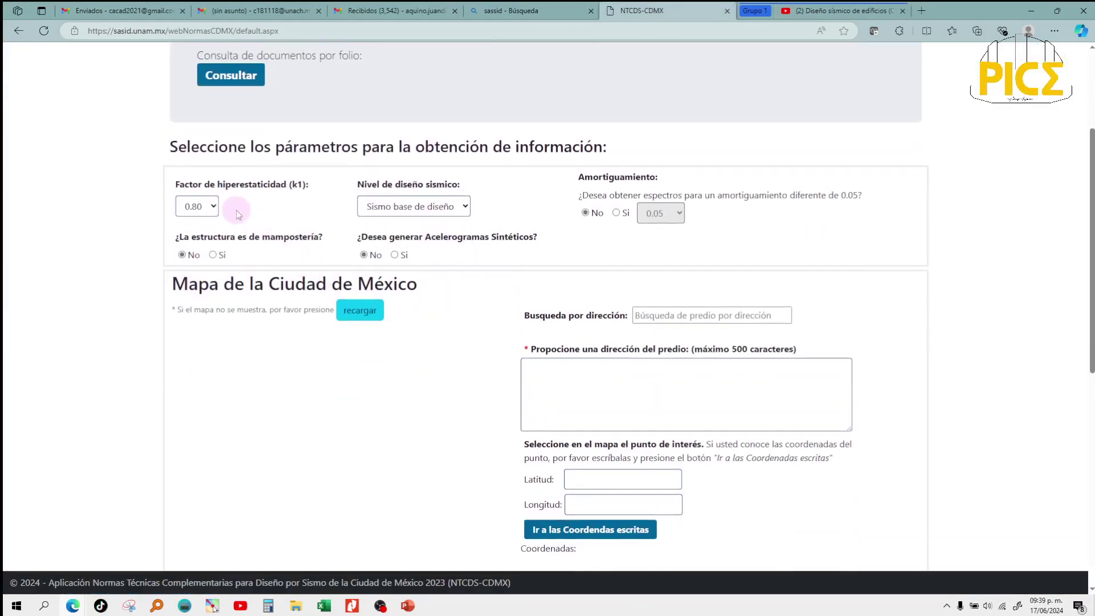
{"action": "left_click", "coordinate": [214, 208]}
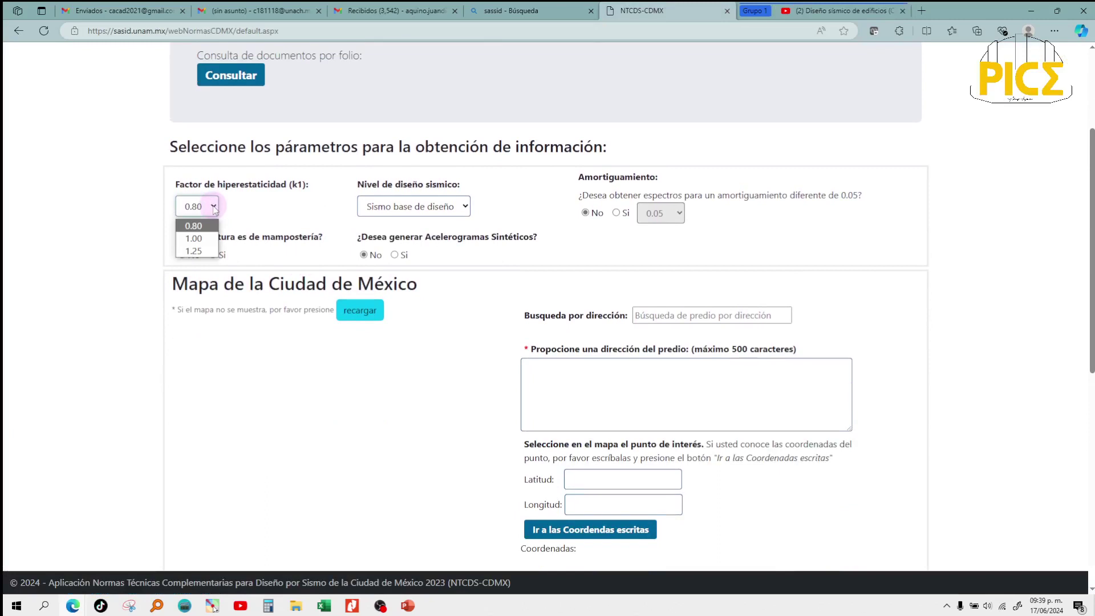
{"action": "left_click", "coordinate": [214, 209]}
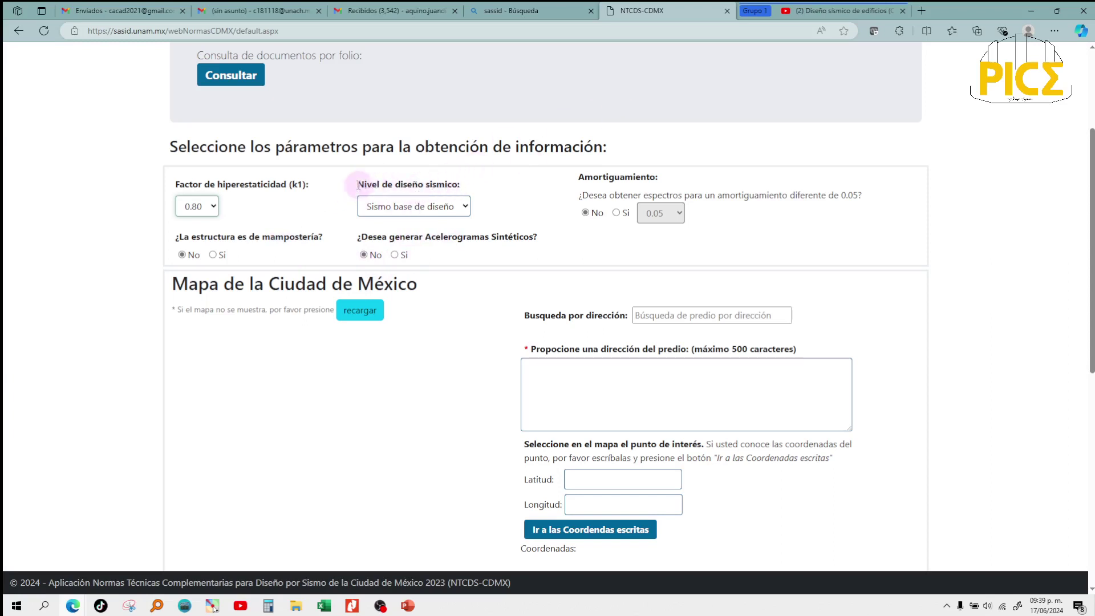
Examine the options offered for the seismic design level (Nivel de diseño sísmico).
{"action": "left_click_drag", "start_coordinate": [354, 185], "coordinate": [422, 203]}
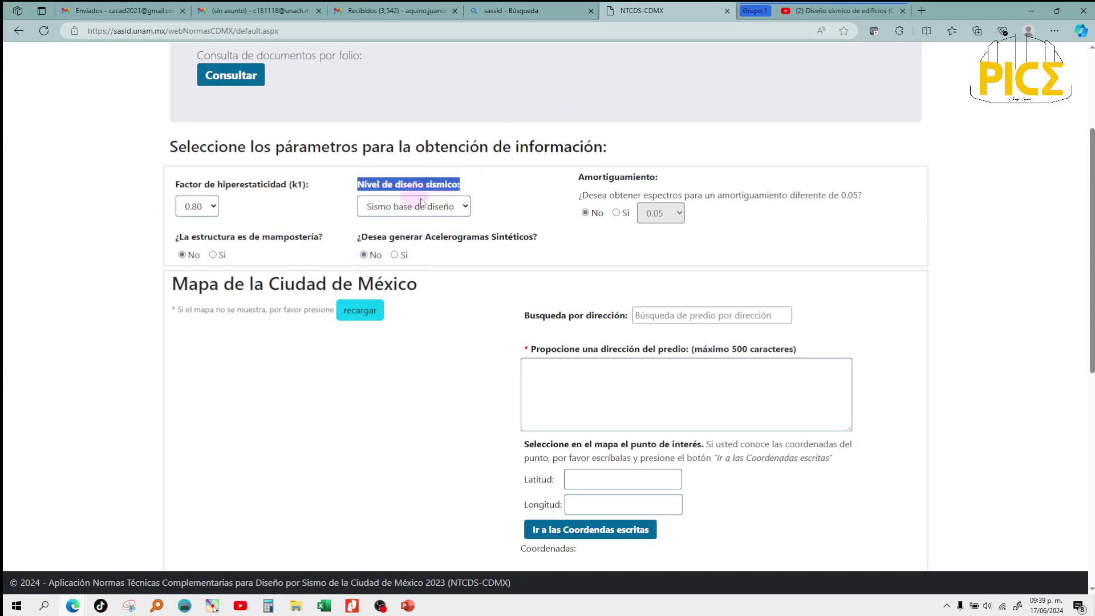
{"action": "left_click", "coordinate": [466, 208]}
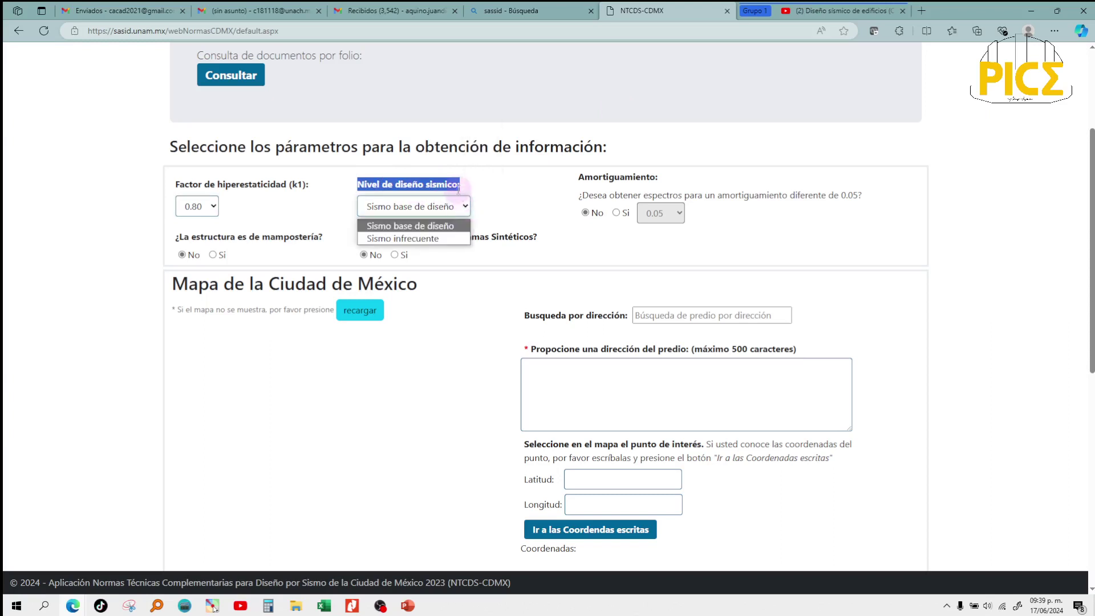
{"action": "left_click", "coordinate": [458, 189]}
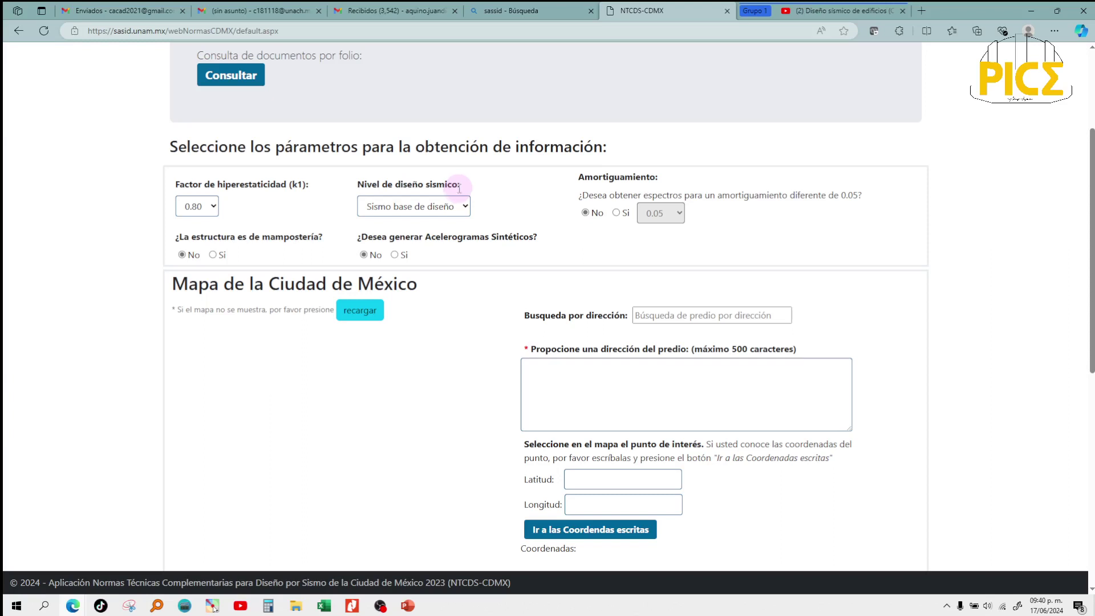
{"action": "left_click", "coordinate": [470, 209]}
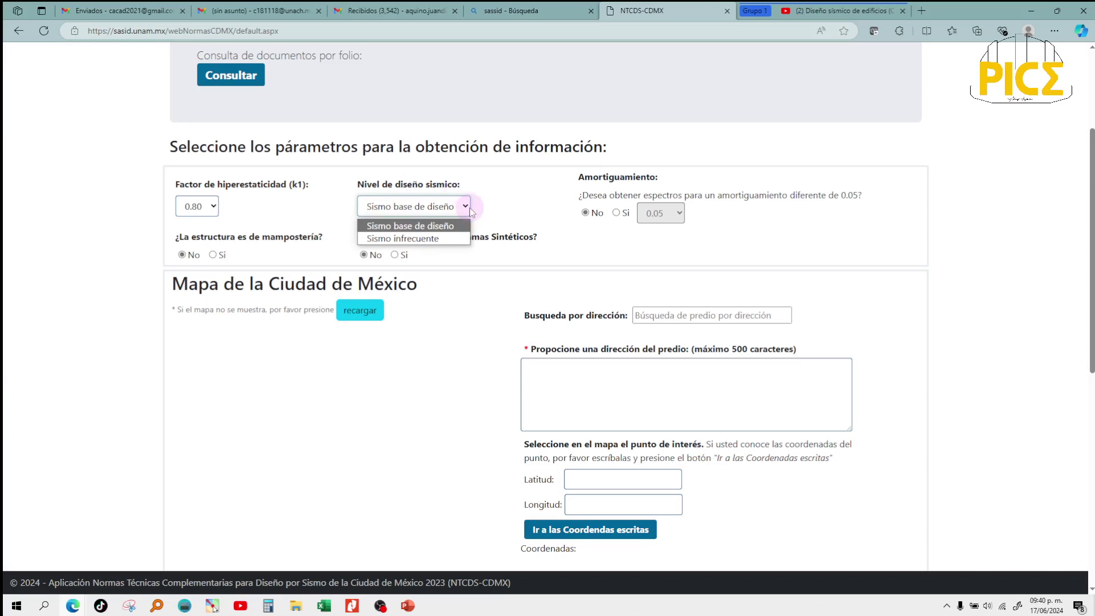
{"action": "left_click", "coordinate": [469, 209]}
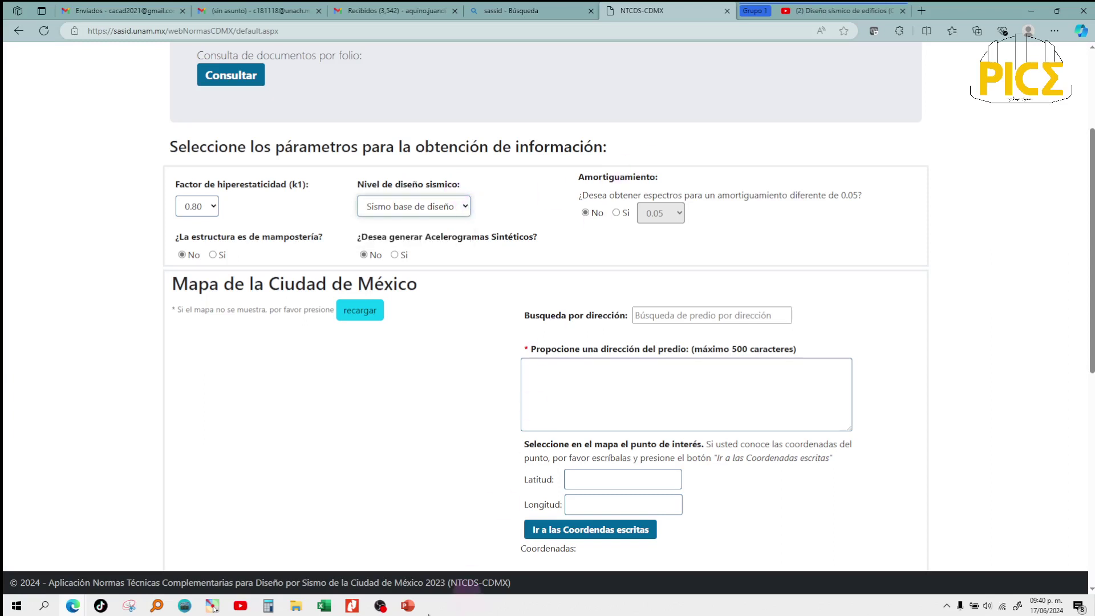
Switch to PowerPoint and examine the performance-level graph and design objectives table on slide 1.
{"action": "mouse_move", "coordinate": [421, 606]}
{"action": "left_click", "coordinate": [415, 562]}
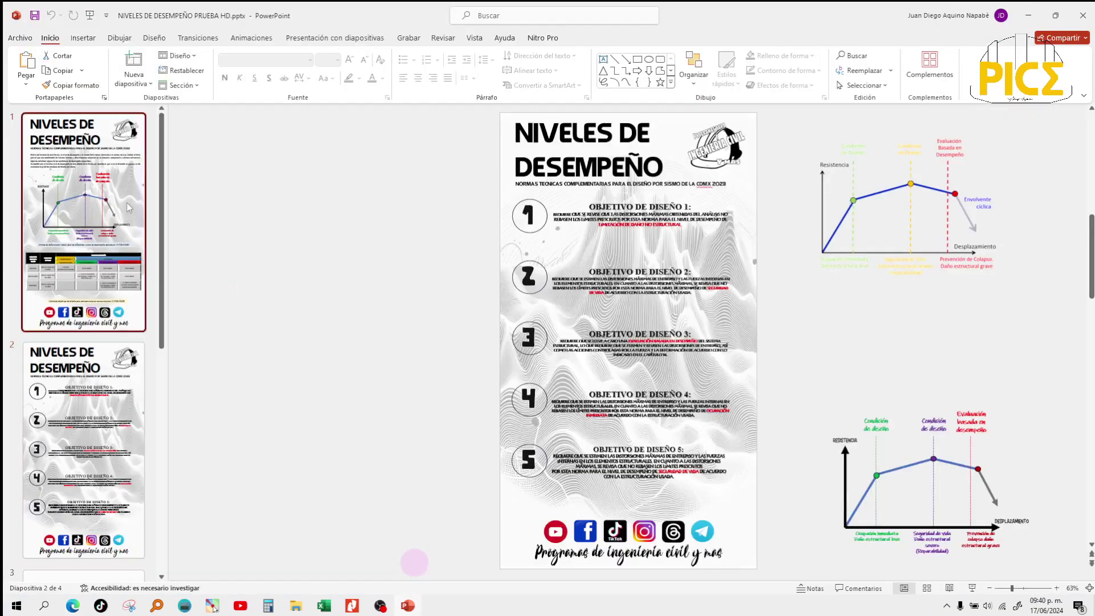
{"action": "left_click", "coordinate": [129, 207]}
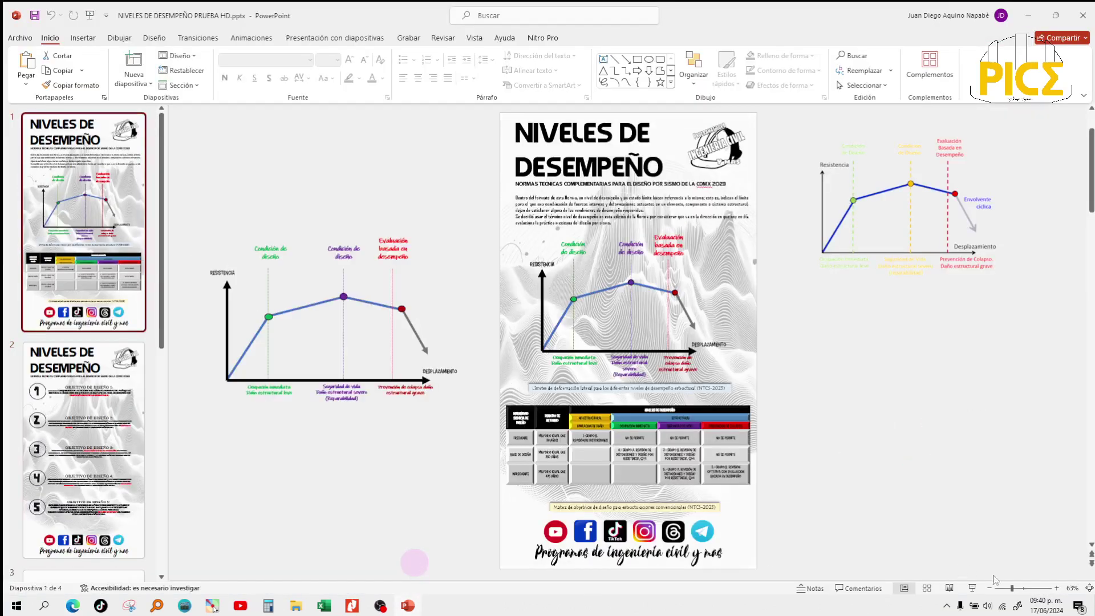
{"action": "scroll", "coordinate": [999, 456], "scroll_direction": "up", "scroll_amount": 7, "text": "ctrl"}
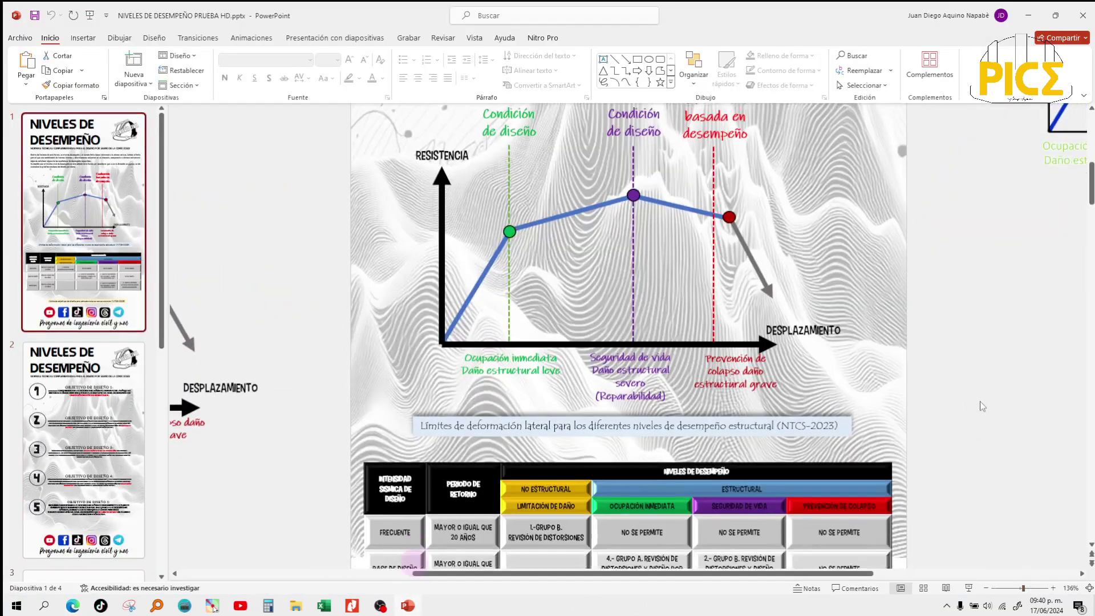
{"action": "scroll", "coordinate": [982, 406], "scroll_direction": "down", "scroll_amount": 3}
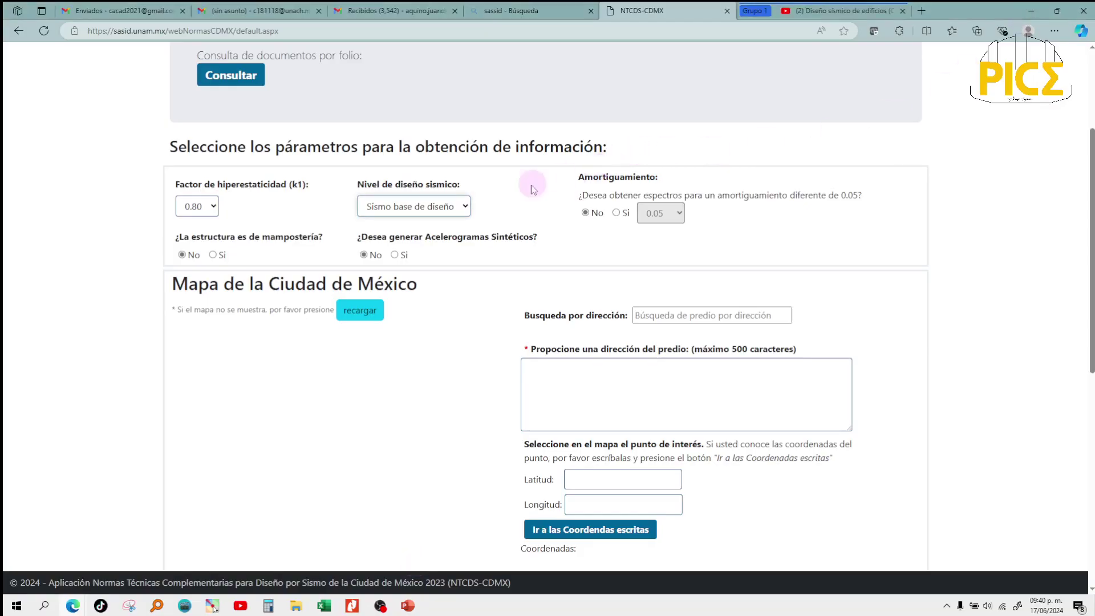
Select Sismo base de diseño as the seismic design level in the NTCDS-CDMX form.
{"action": "left_click", "coordinate": [464, 207]}
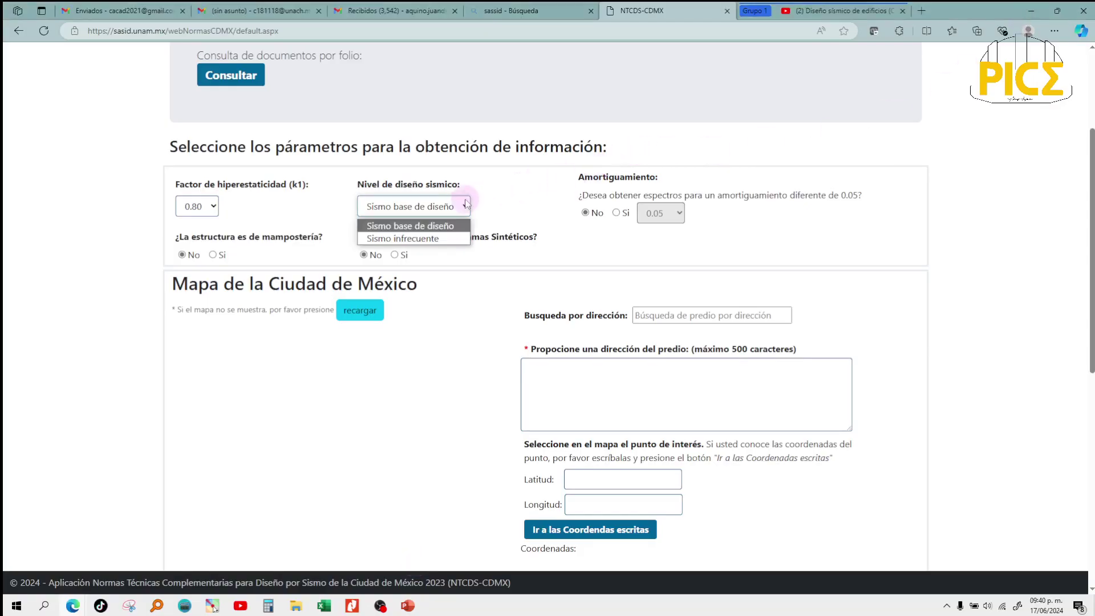
{"action": "left_click", "coordinate": [457, 226]}
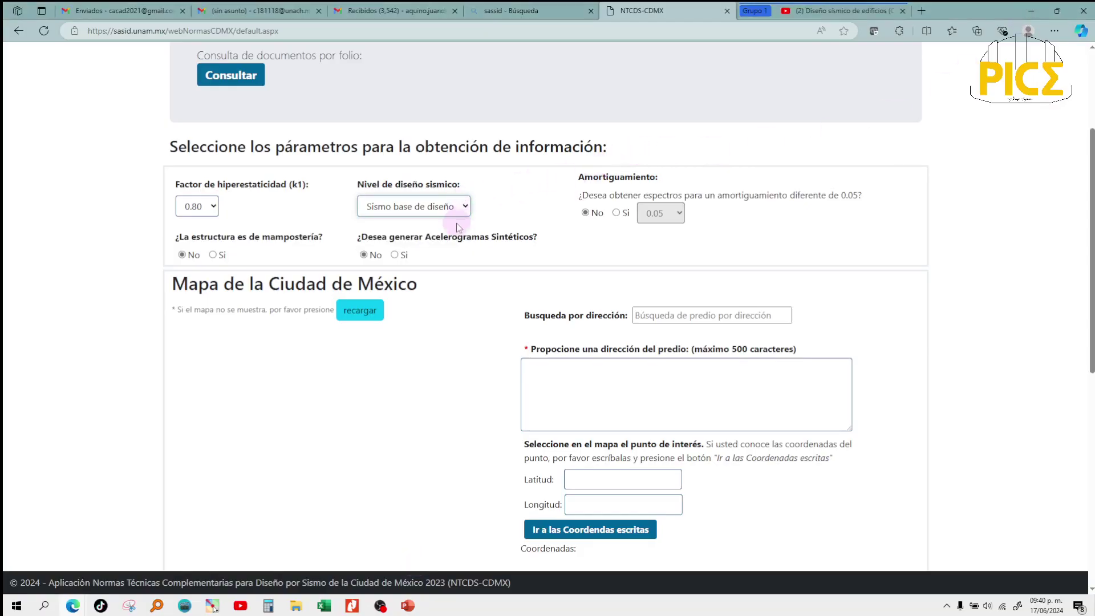
Check the importance group field in the Clase 2 video again, and keep Sismo base de diseño as the form's seismic design level.
{"action": "left_click", "coordinate": [810, 10]}
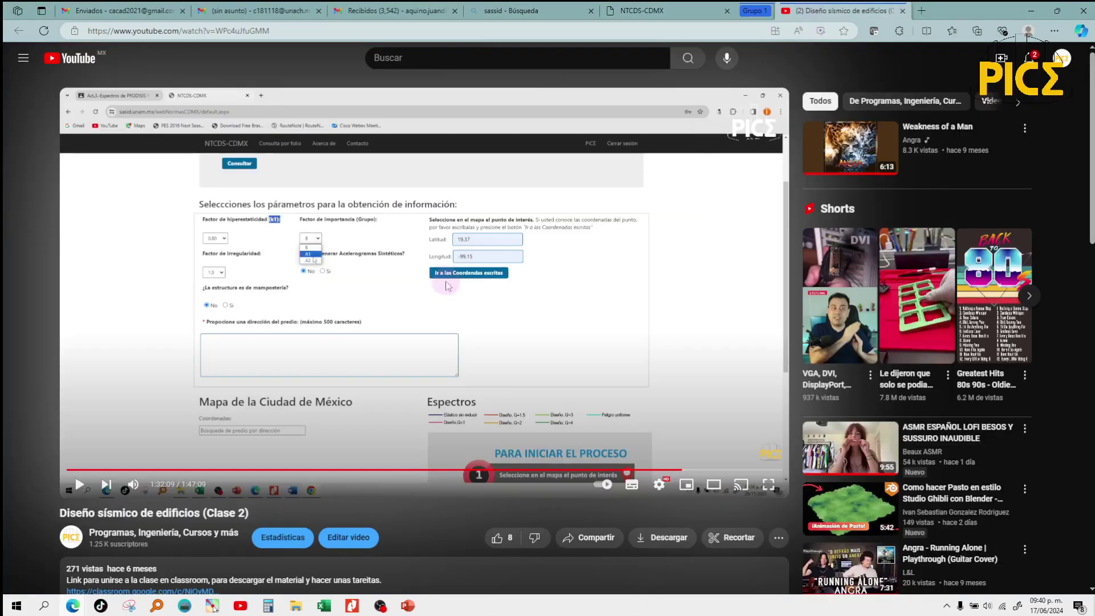
{"action": "left_click", "coordinate": [768, 484]}
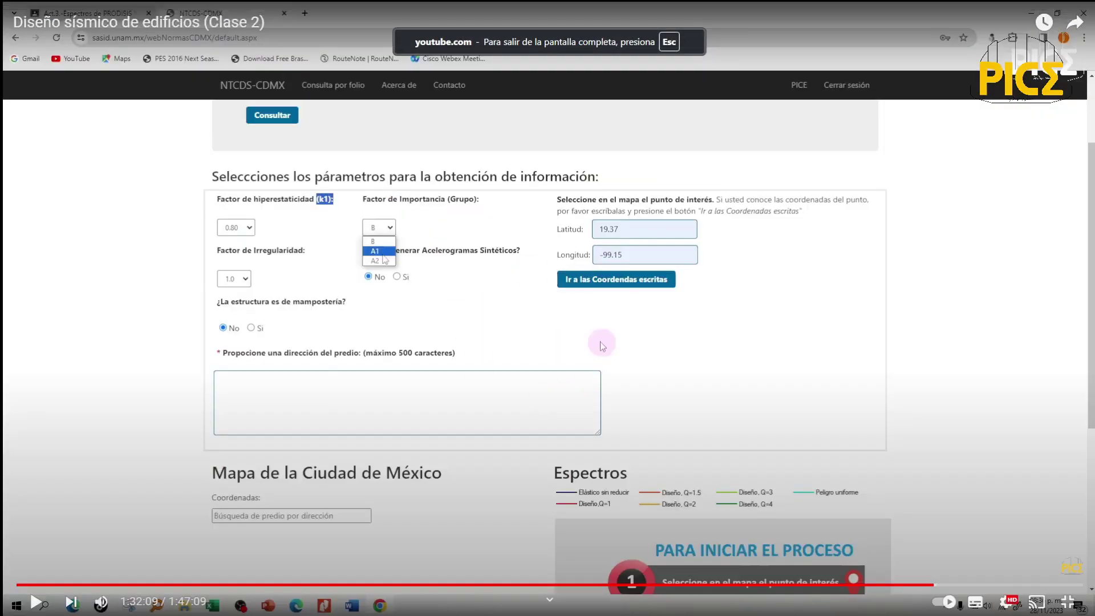
{"action": "left_click", "coordinate": [1067, 603]}
{"action": "left_click", "coordinate": [680, 7]}
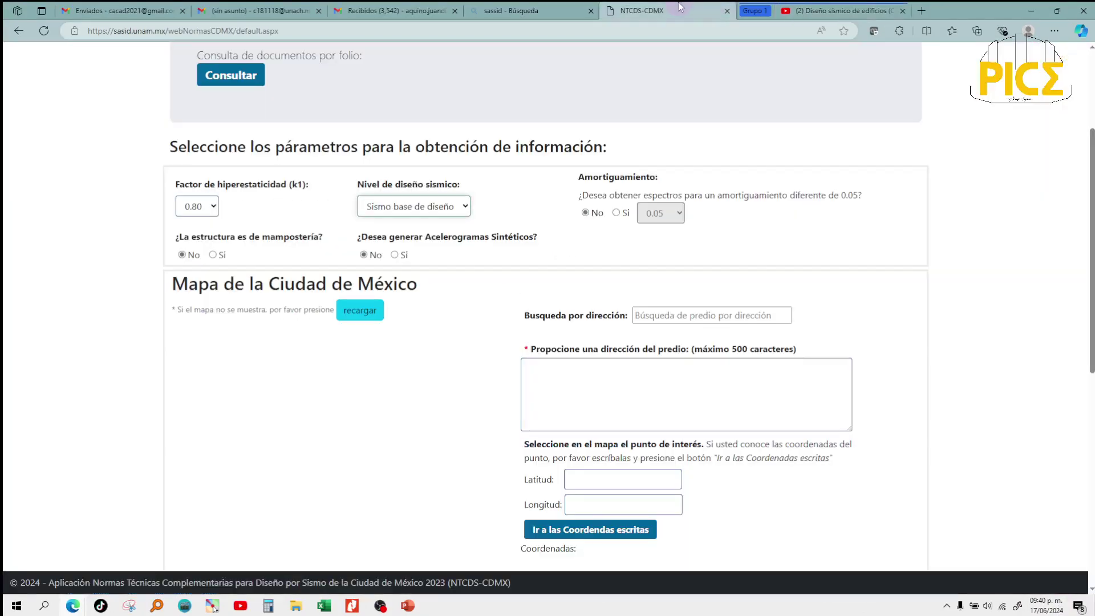
{"action": "left_click", "coordinate": [451, 212]}
{"action": "left_click", "coordinate": [454, 223]}
Enable spectra for damping other than 0.05, examine the available damping values, and set the option back to No.
{"action": "left_click", "coordinate": [618, 214]}
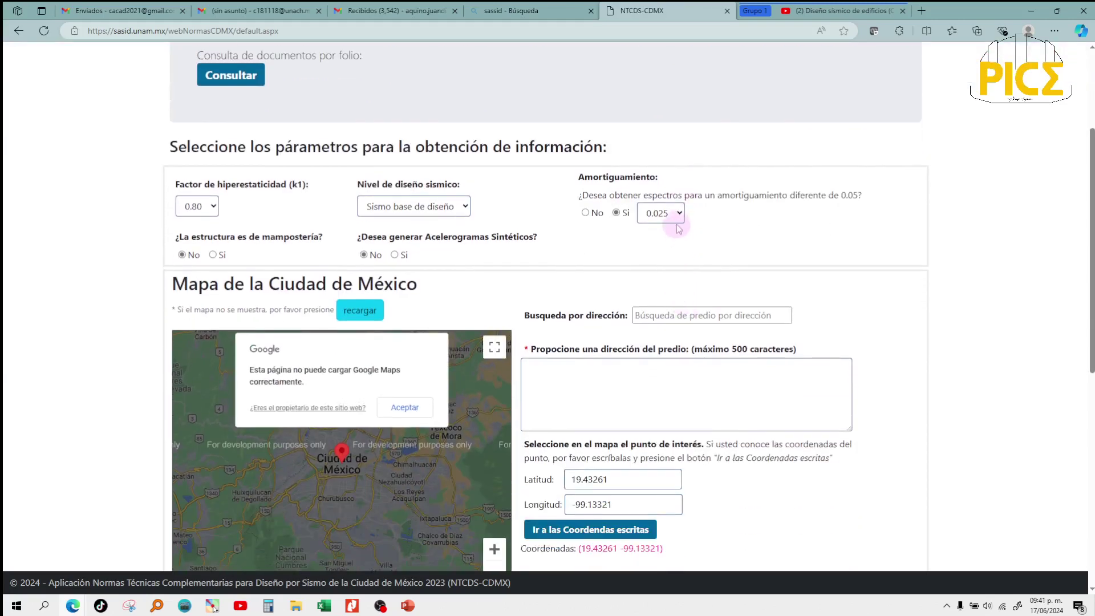
{"action": "left_click", "coordinate": [676, 215]}
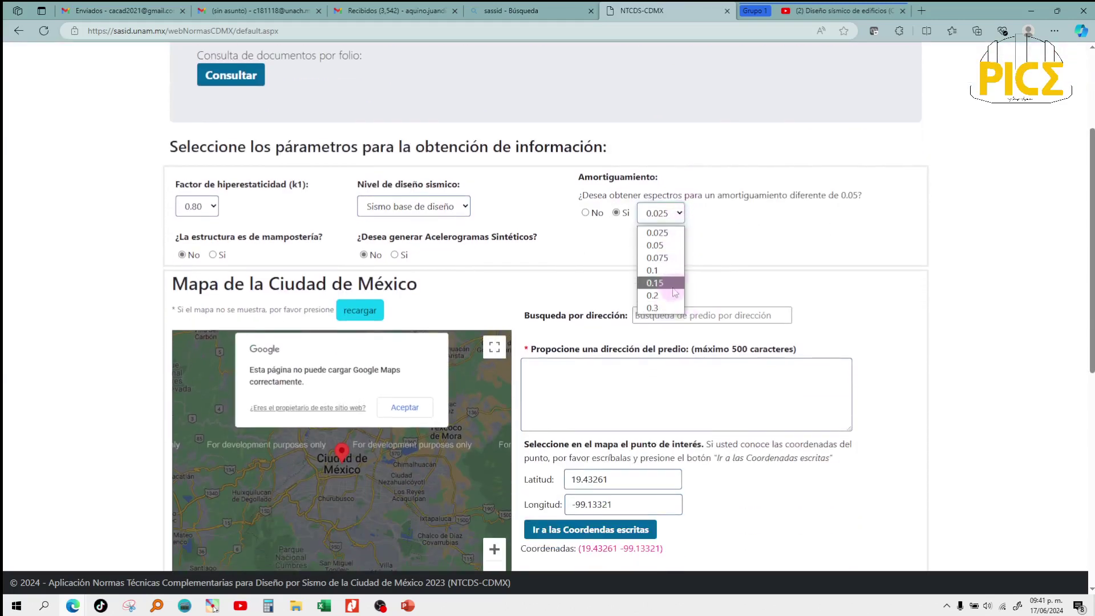
{"action": "left_click", "coordinate": [683, 214]}
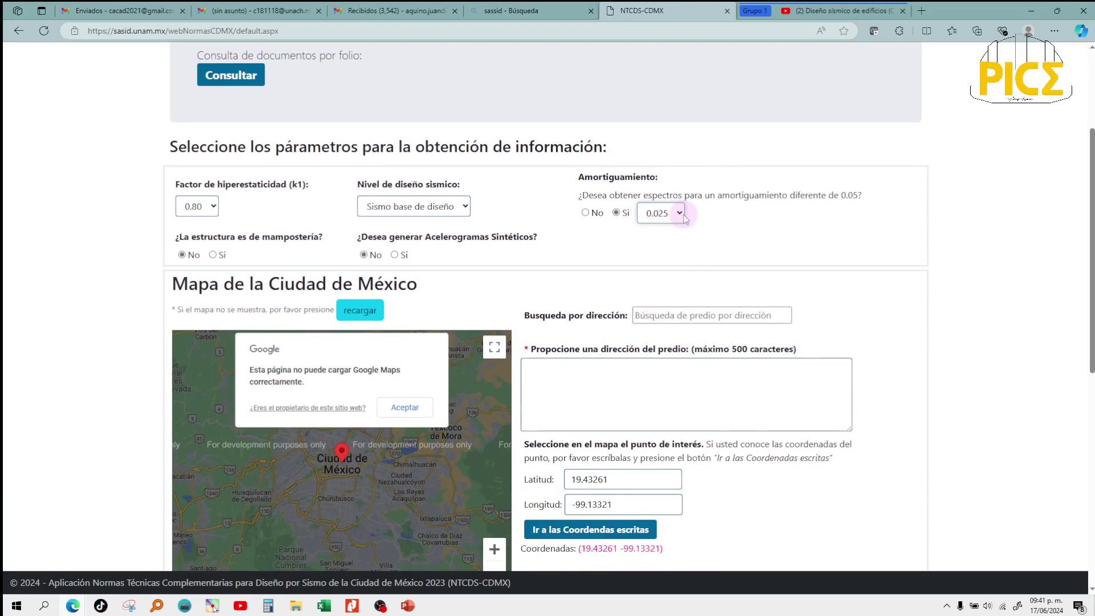
{"action": "left_click", "coordinate": [593, 216]}
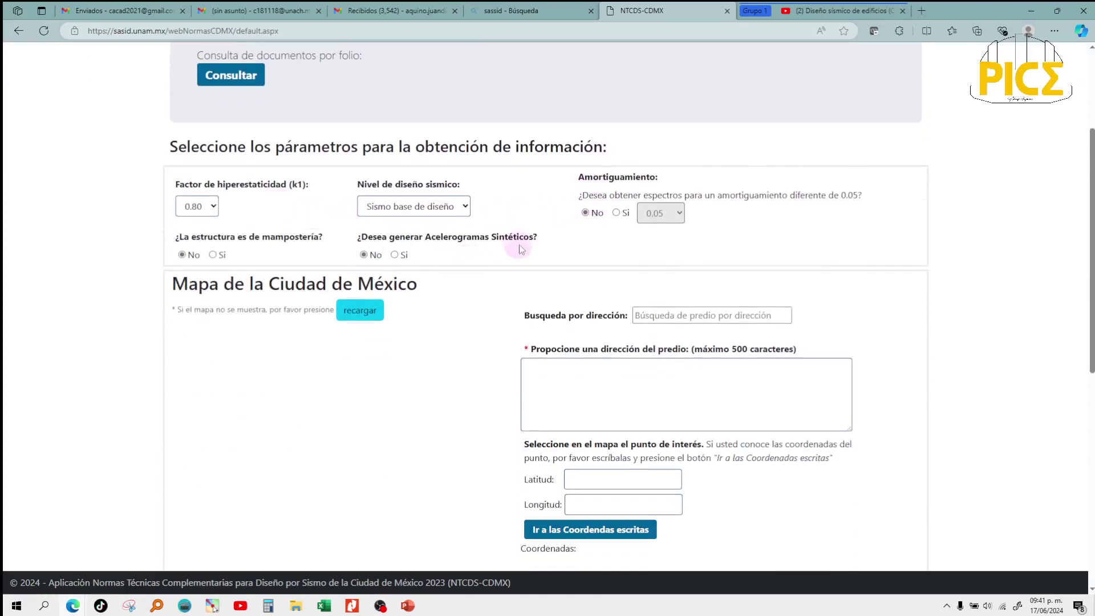
Try to reload the Mexico City map next to the site address fields.
{"action": "scroll", "coordinate": [521, 249], "scroll_direction": "down", "scroll_amount": 2}
{"action": "left_click", "coordinate": [604, 273]}
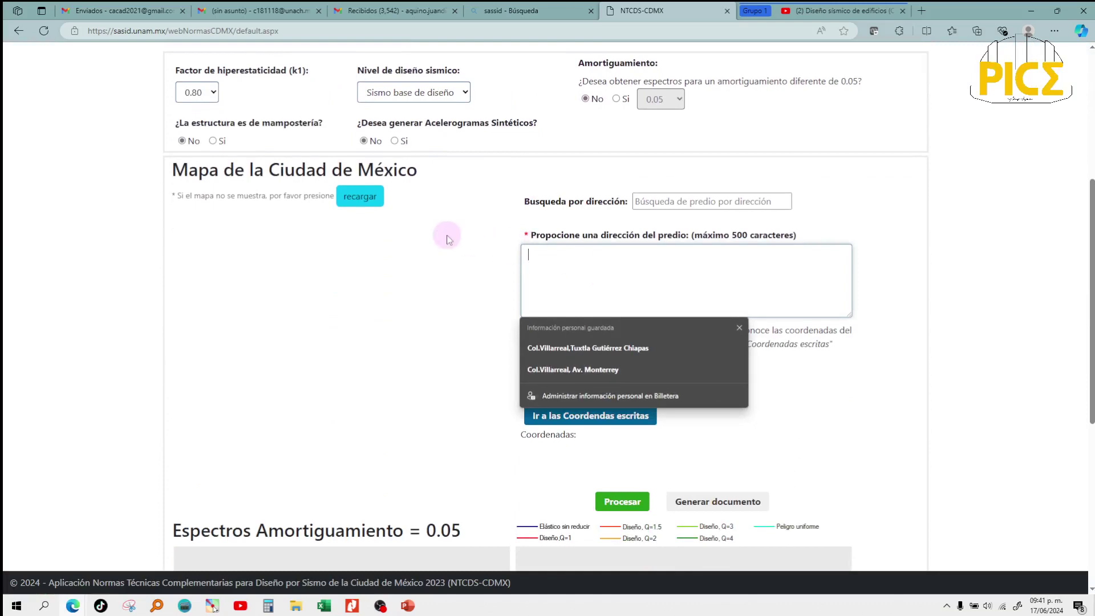
{"action": "left_click", "coordinate": [360, 196]}
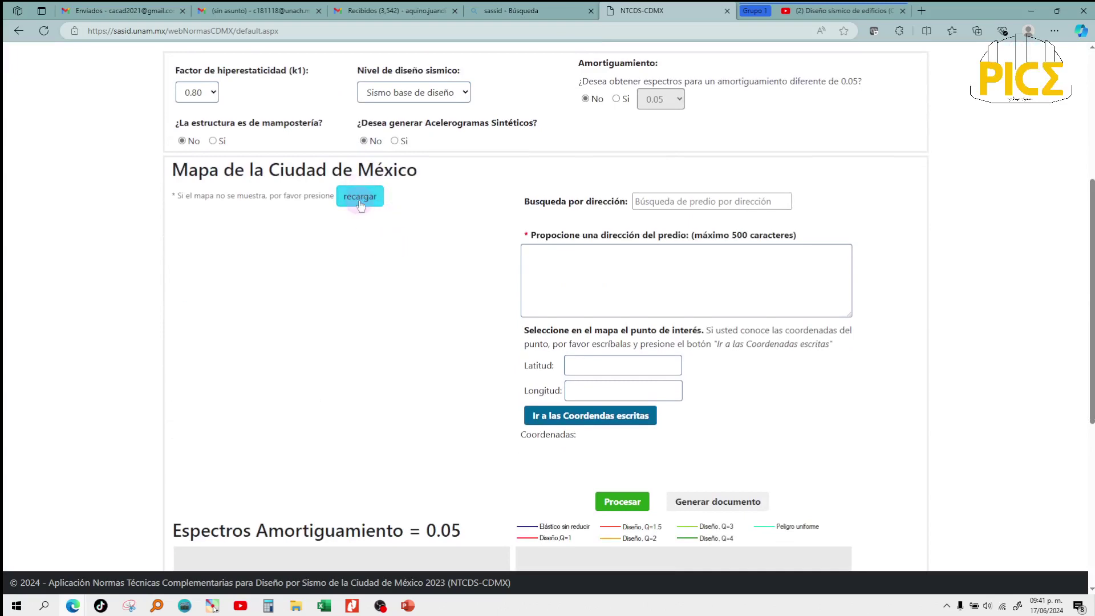
{"action": "scroll", "coordinate": [361, 201], "scroll_direction": "up", "scroll_amount": 3}
{"action": "scroll", "coordinate": [361, 203], "scroll_direction": "down", "scroll_amount": 3}
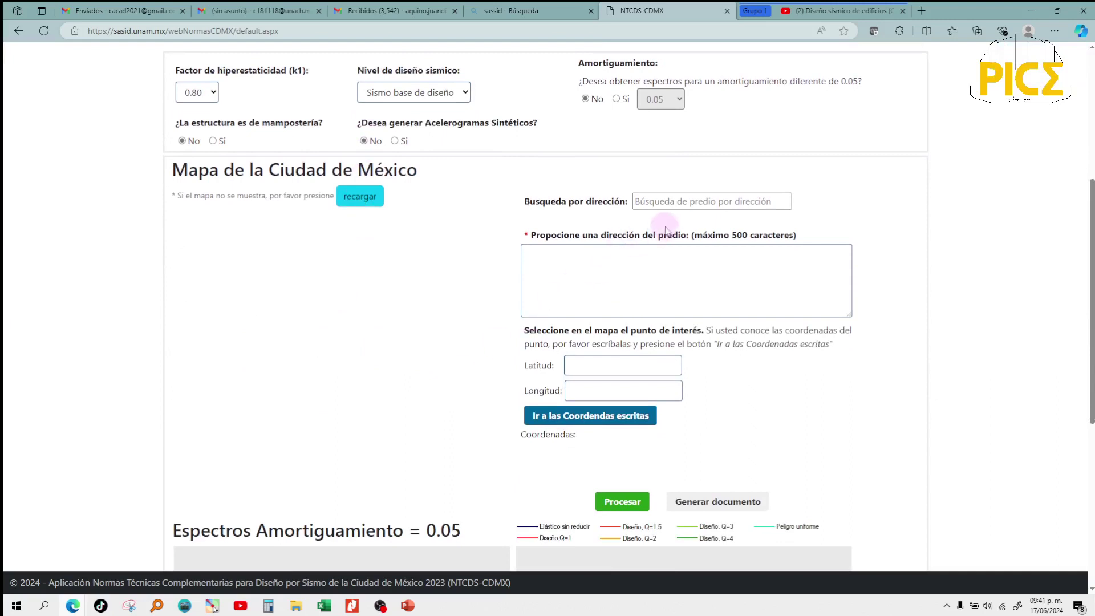
Try to find the site on the map by searching for the address REFORMA.
{"action": "left_click", "coordinate": [673, 207]}
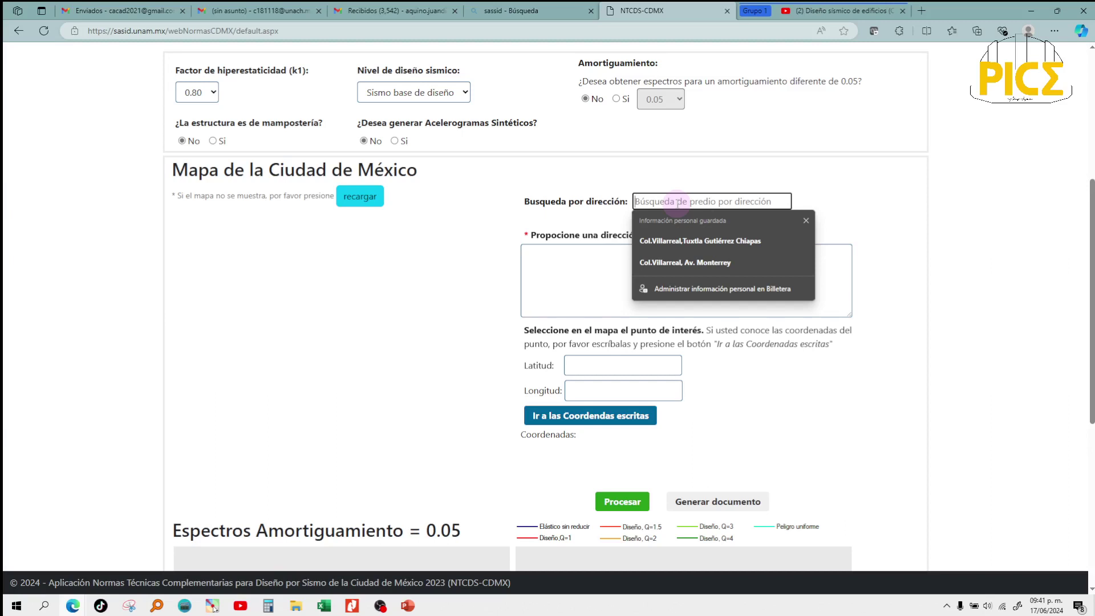
{"action": "type", "text": "REFORMA"}
{"action": "key", "text": "Return"}
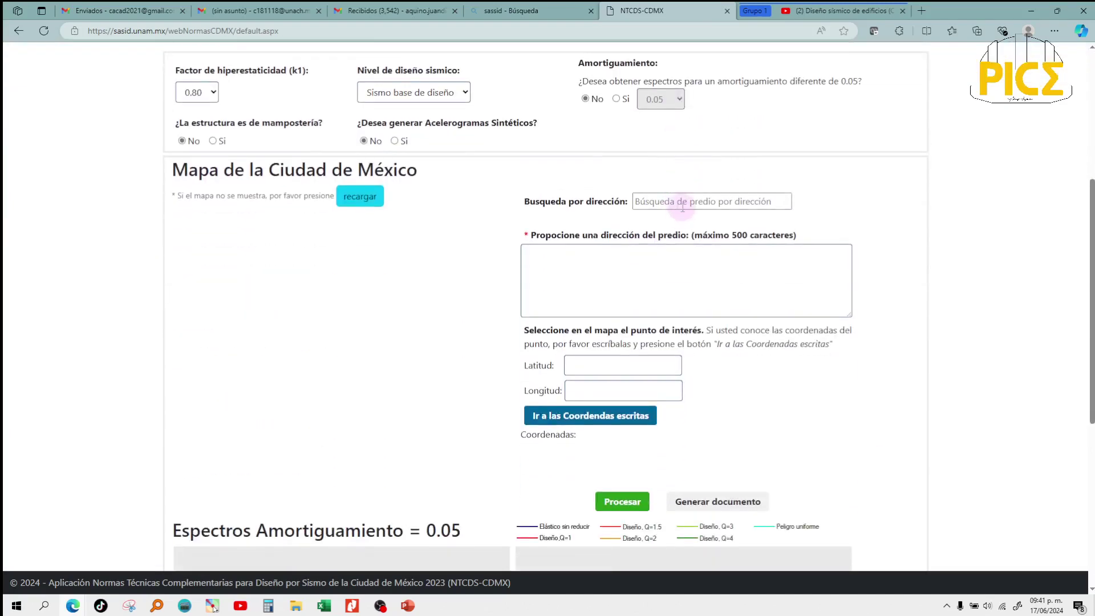
{"action": "left_click", "coordinate": [681, 204]}
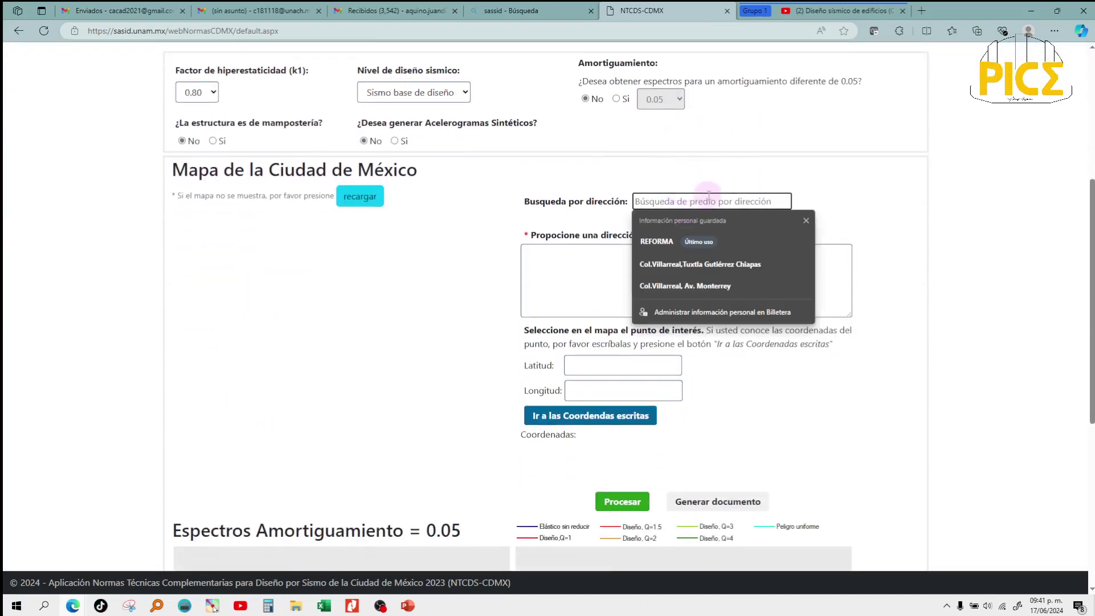
{"action": "left_click", "coordinate": [612, 280]}
{"action": "left_click", "coordinate": [778, 447]}
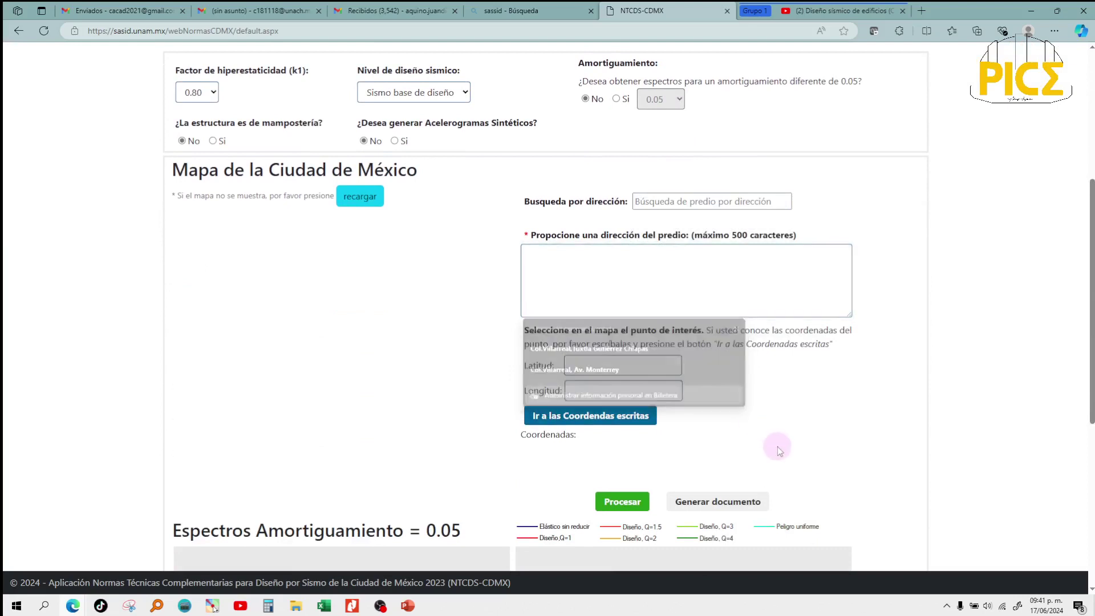
Try the saved coordinates, latitude 19.485886461729827 and longitude -99.13172405620575, and reload the Mexico City map.
{"action": "left_click", "coordinate": [641, 365]}
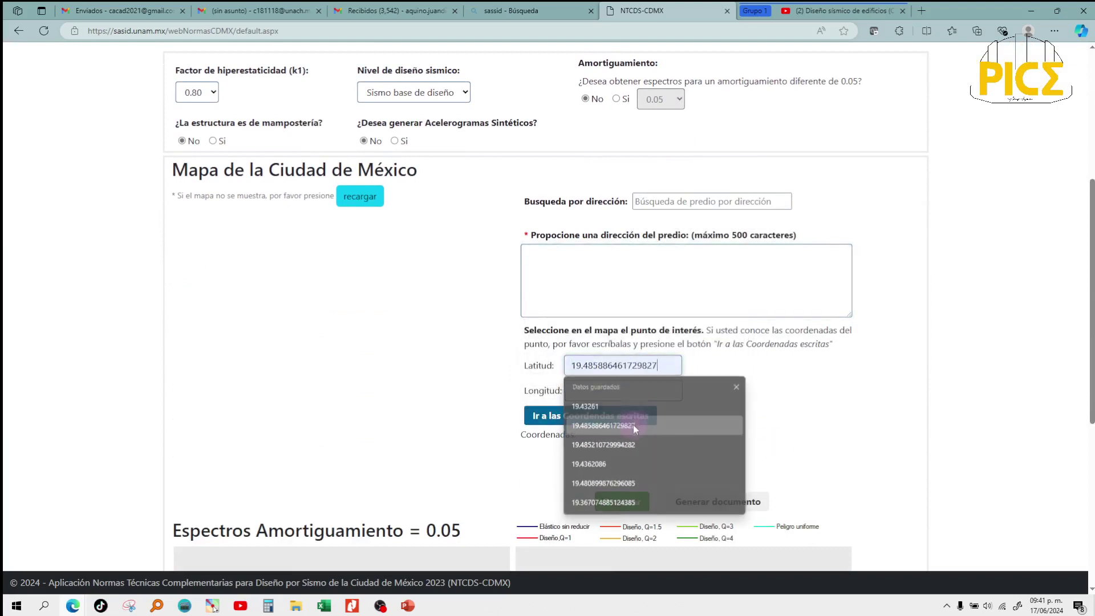
{"action": "left_click", "coordinate": [633, 426]}
{"action": "left_click", "coordinate": [627, 391]}
{"action": "left_click", "coordinate": [619, 471]}
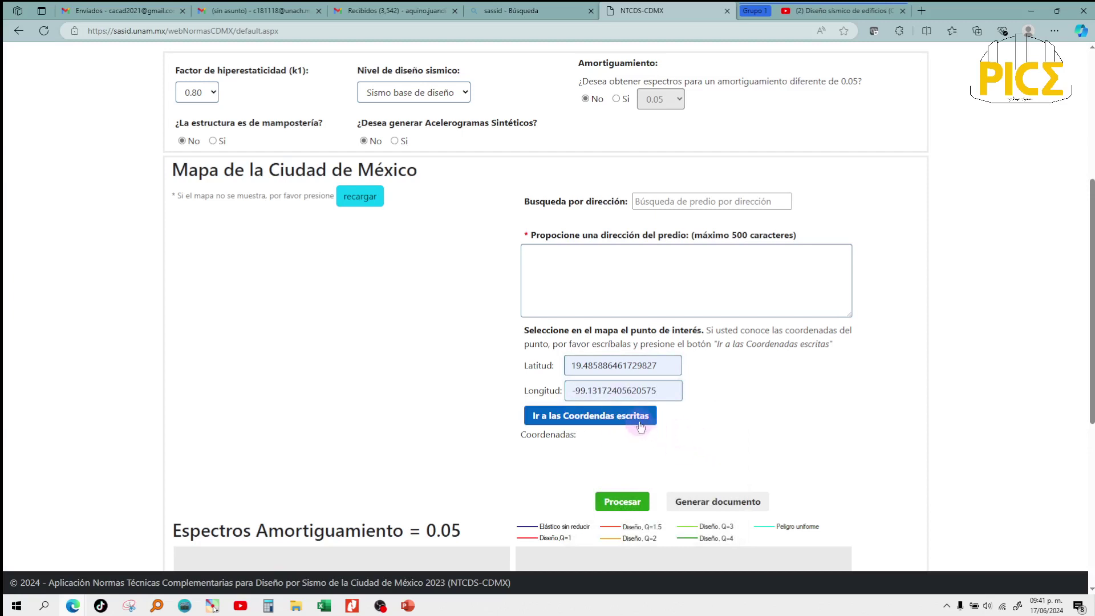
{"action": "left_click", "coordinate": [360, 194]}
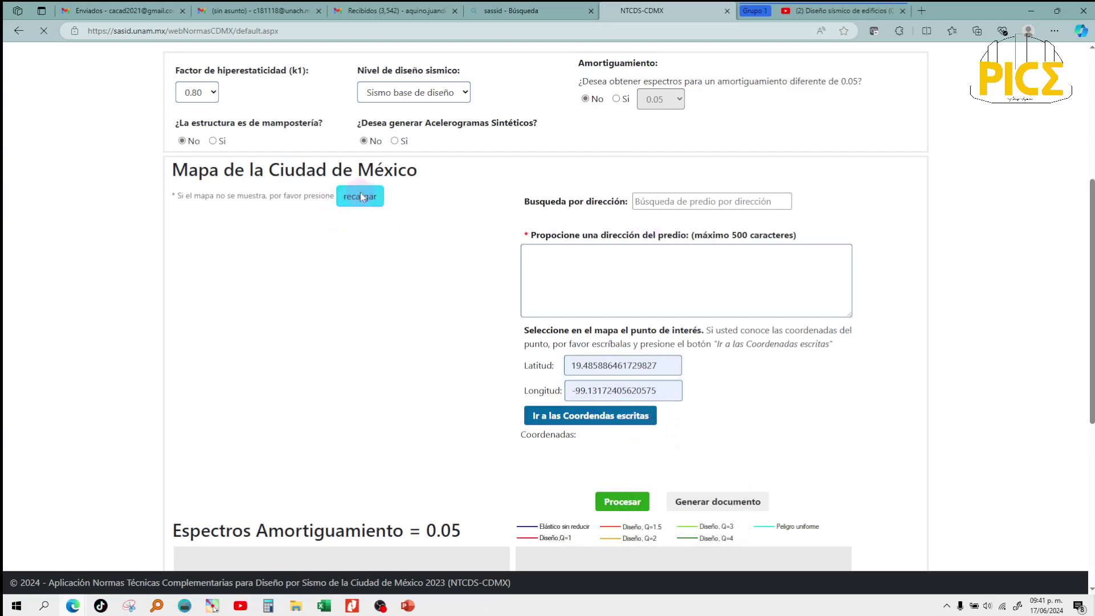
{"action": "scroll", "coordinate": [360, 196], "scroll_direction": "down", "scroll_amount": 2}
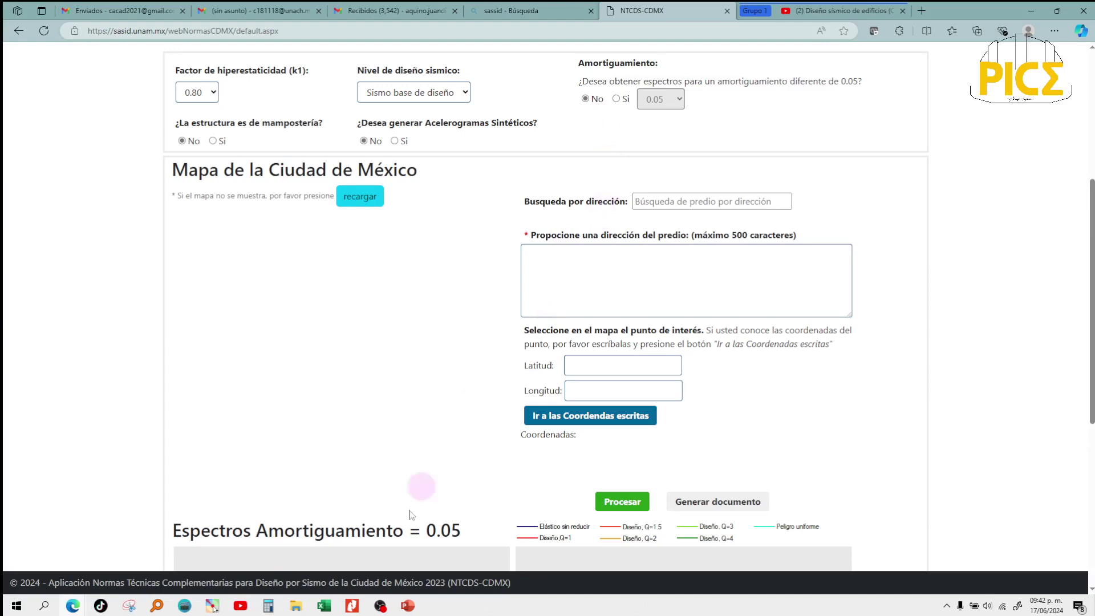
{"action": "mouse_move", "coordinate": [159, 610]}
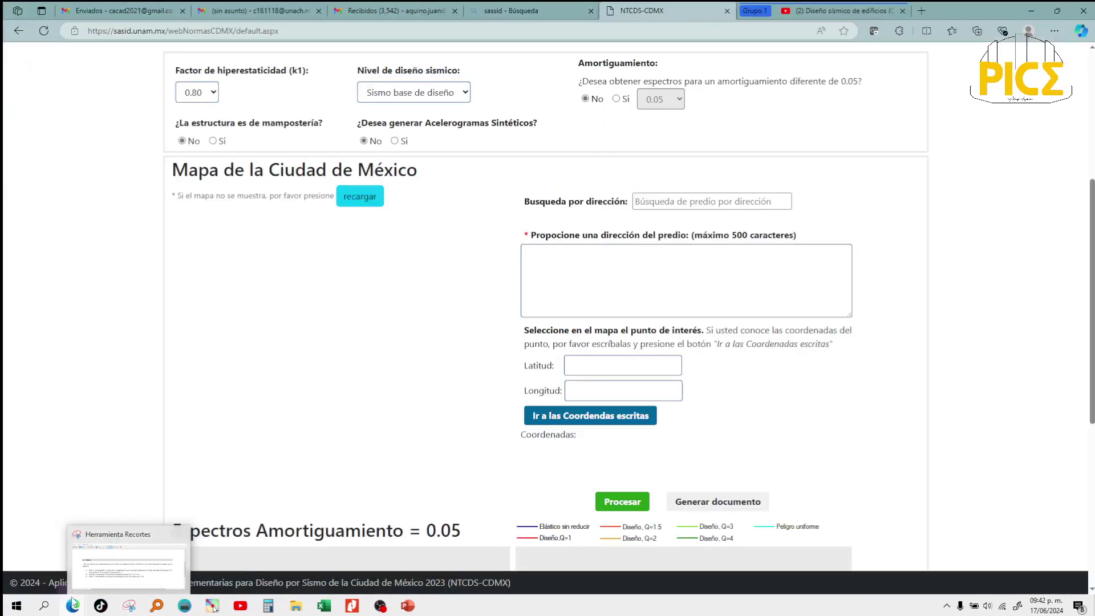
{"action": "mouse_move", "coordinate": [74, 603]}
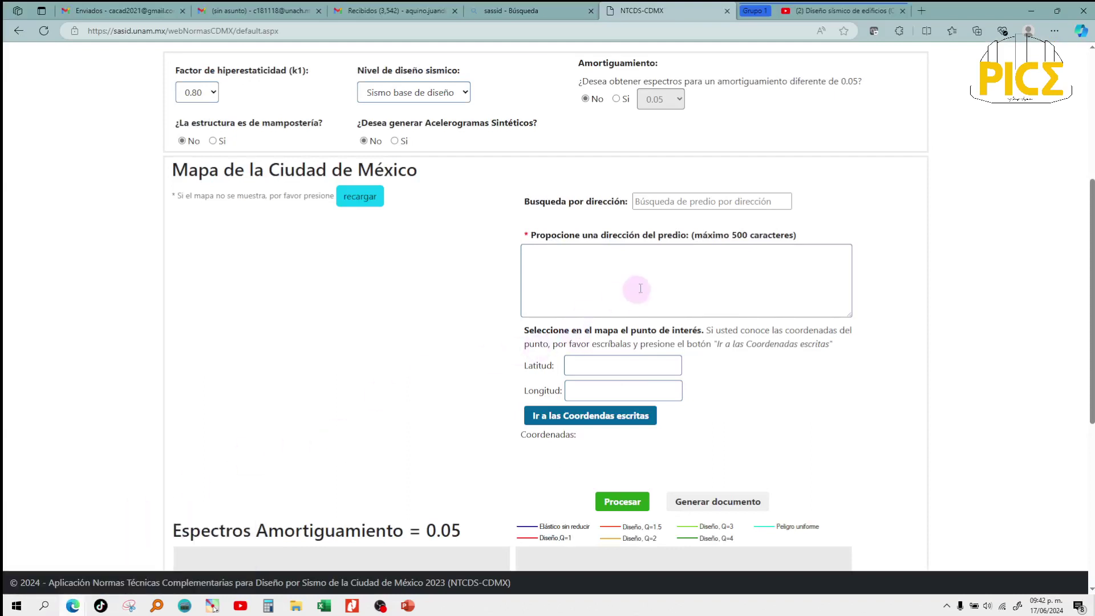
Try damping values 0.05 and 0.025 along with a map reload, and set the different-damping option back to No.
{"action": "left_click", "coordinate": [617, 99]}
{"action": "left_click", "coordinate": [663, 100]}
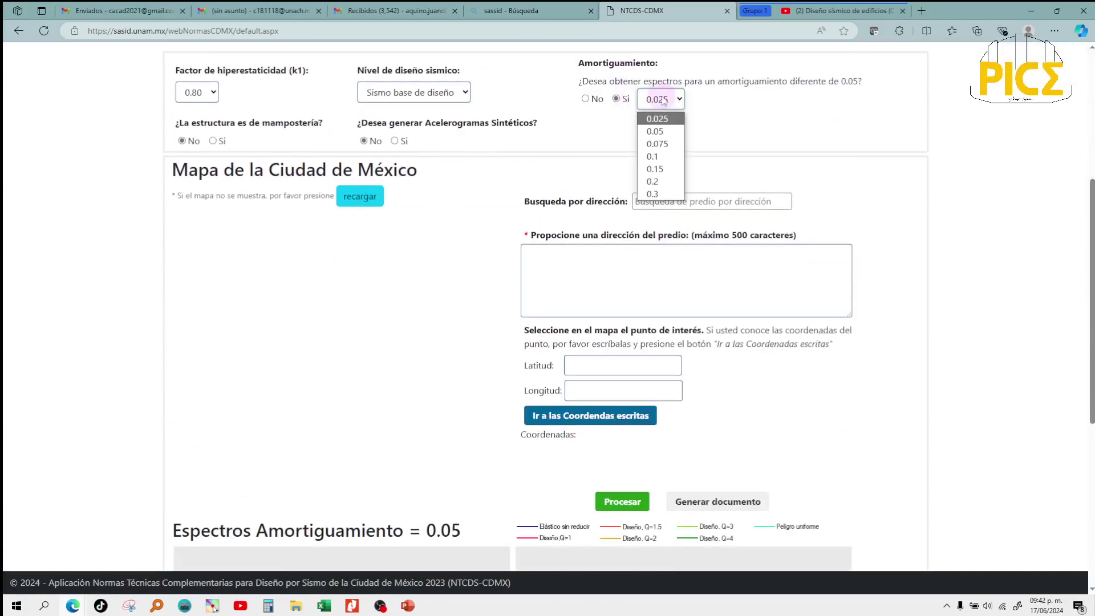
{"action": "left_click", "coordinate": [662, 132]}
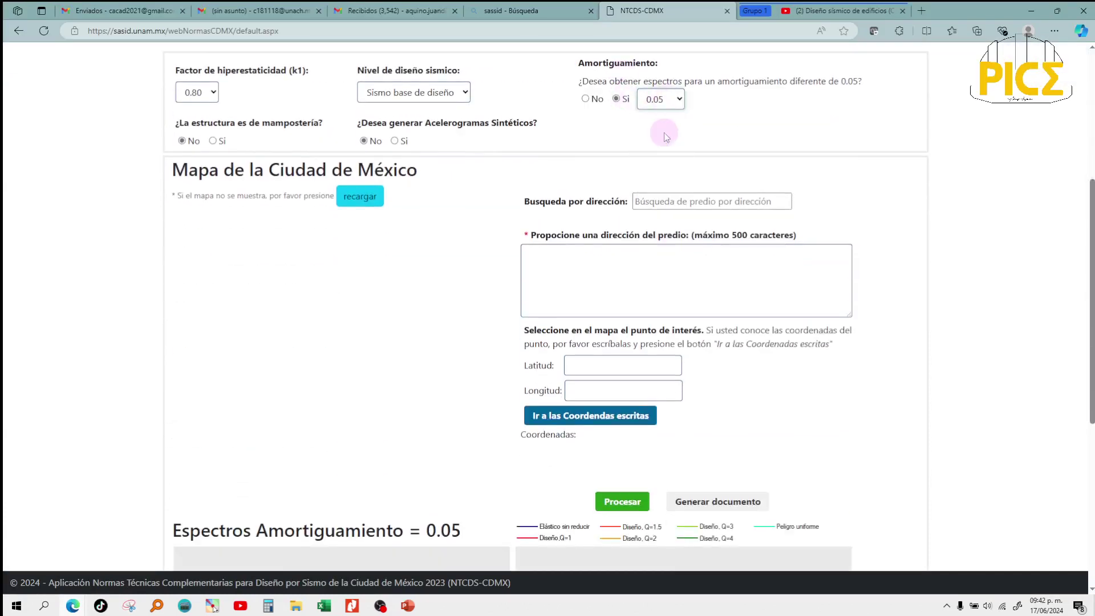
{"action": "left_click", "coordinate": [351, 331]}
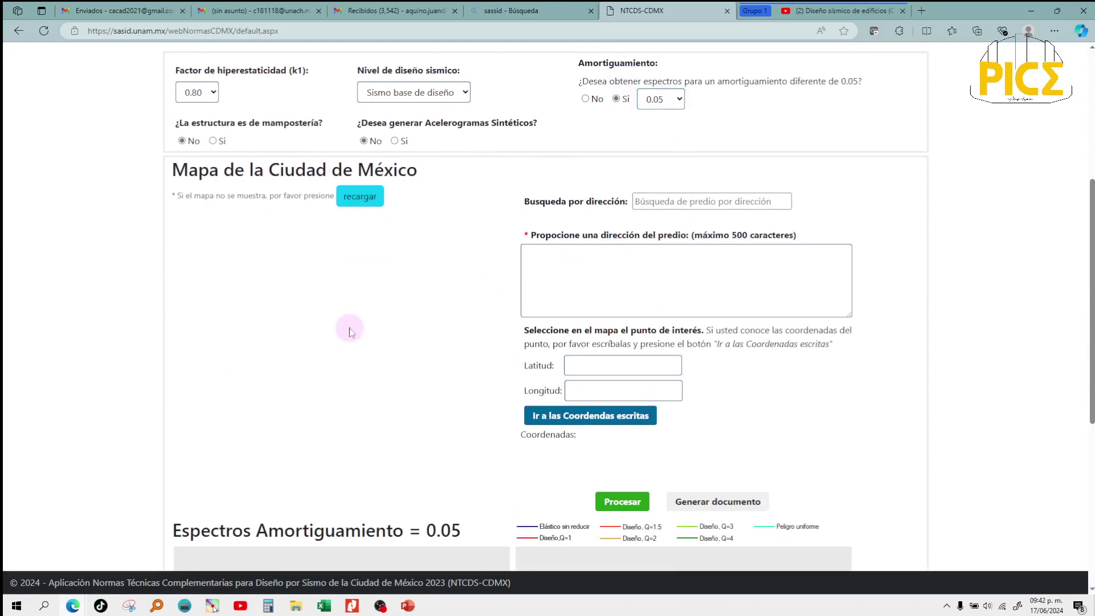
{"action": "left_click", "coordinate": [369, 206]}
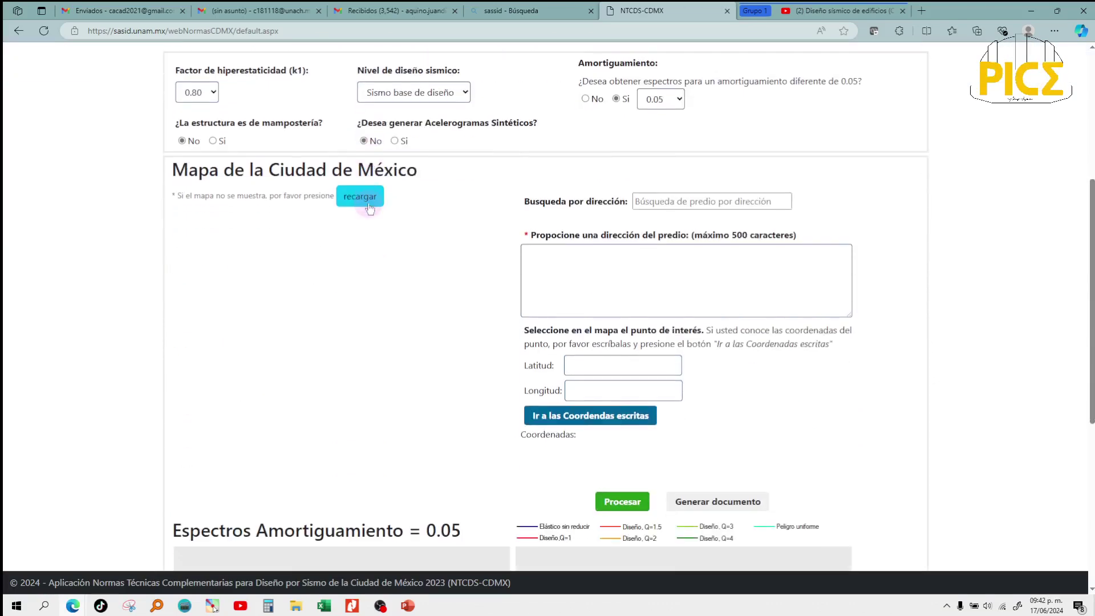
{"action": "left_click", "coordinate": [661, 100]}
{"action": "left_click", "coordinate": [668, 120]}
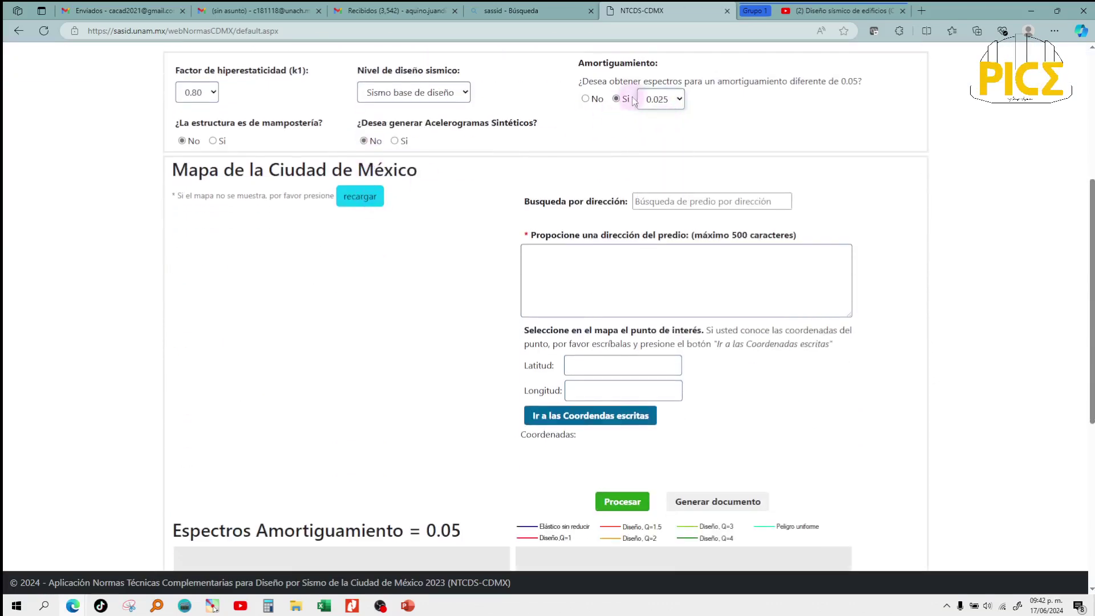
{"action": "left_click", "coordinate": [587, 98]}
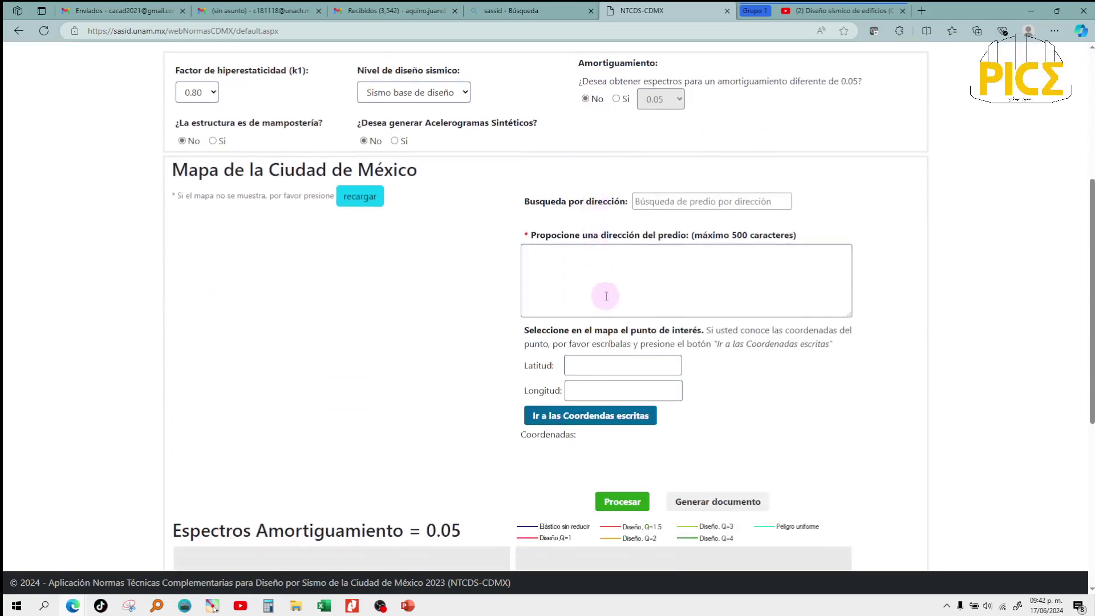
{"action": "left_click", "coordinate": [611, 365]}
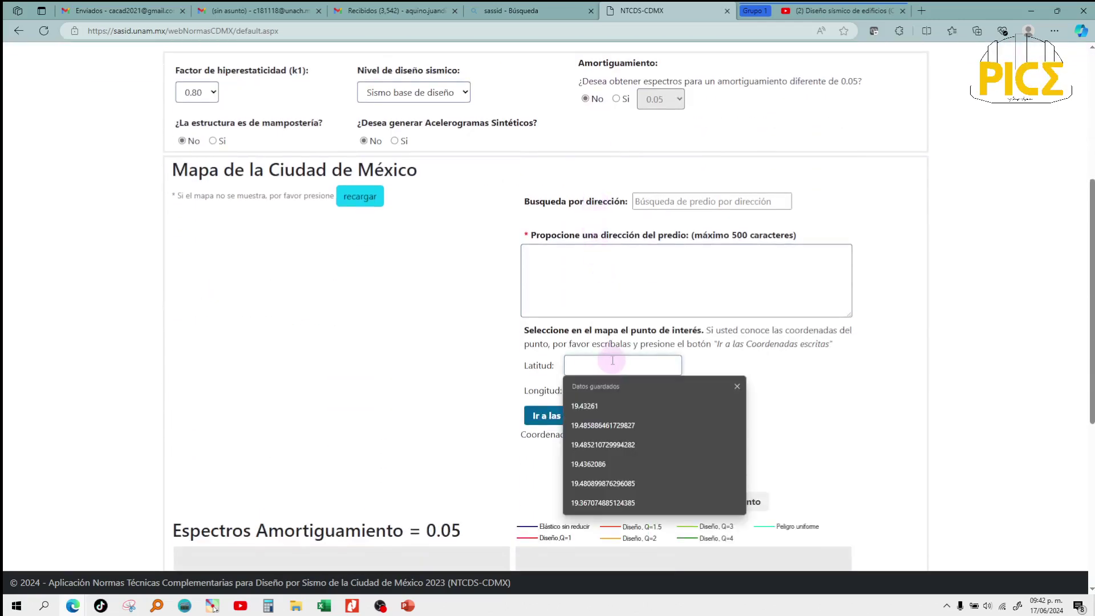
{"action": "left_click", "coordinate": [418, 447]}
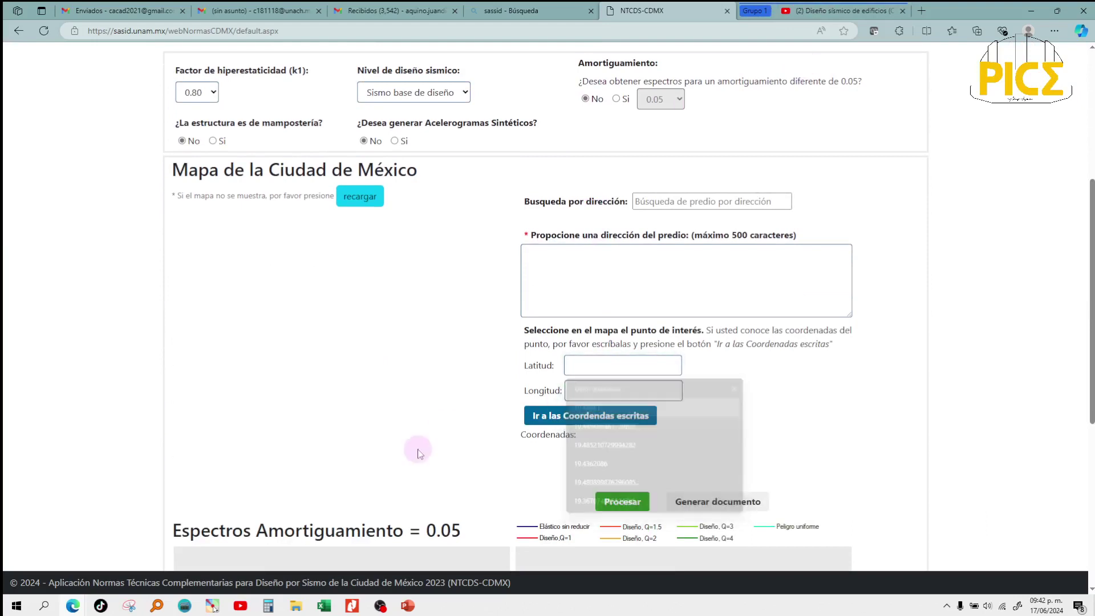
{"action": "scroll", "coordinate": [433, 442], "scroll_direction": "down", "scroll_amount": 1}
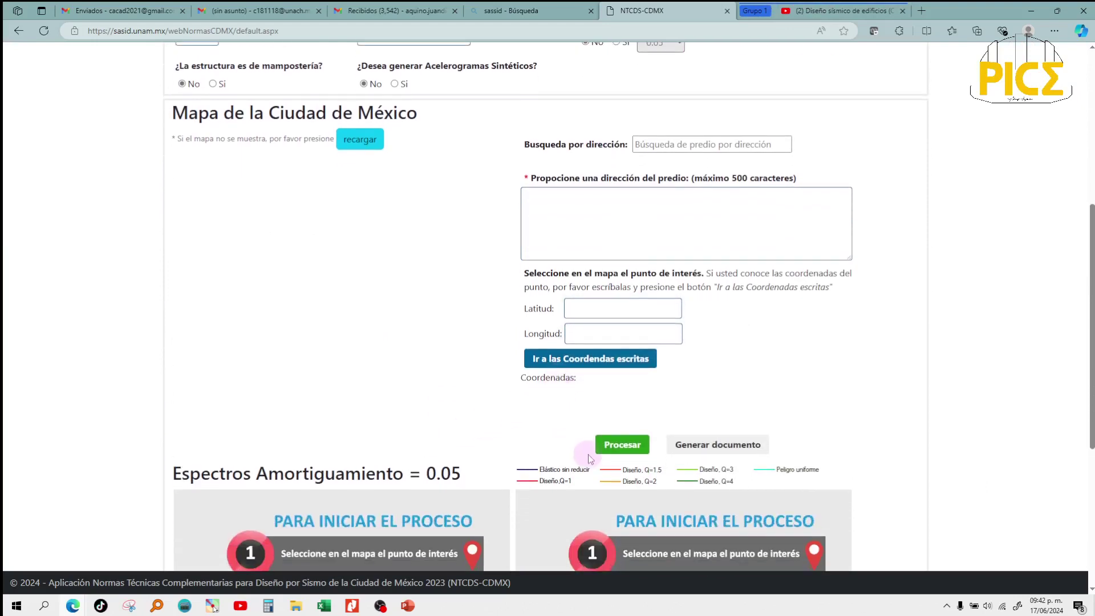
{"action": "left_click", "coordinate": [706, 218]}
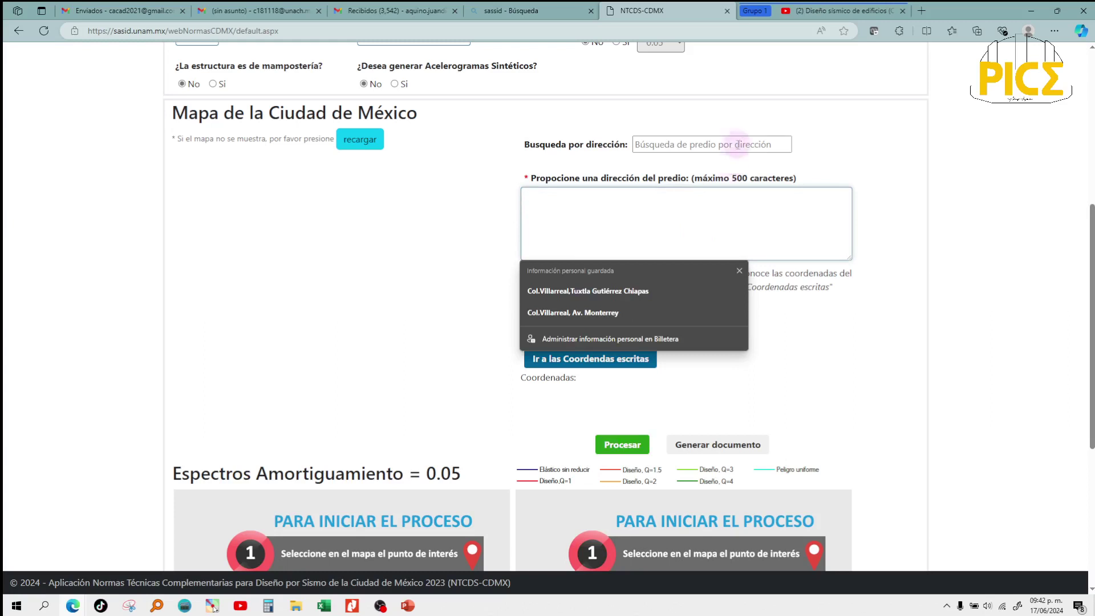
{"action": "left_click", "coordinate": [742, 143]}
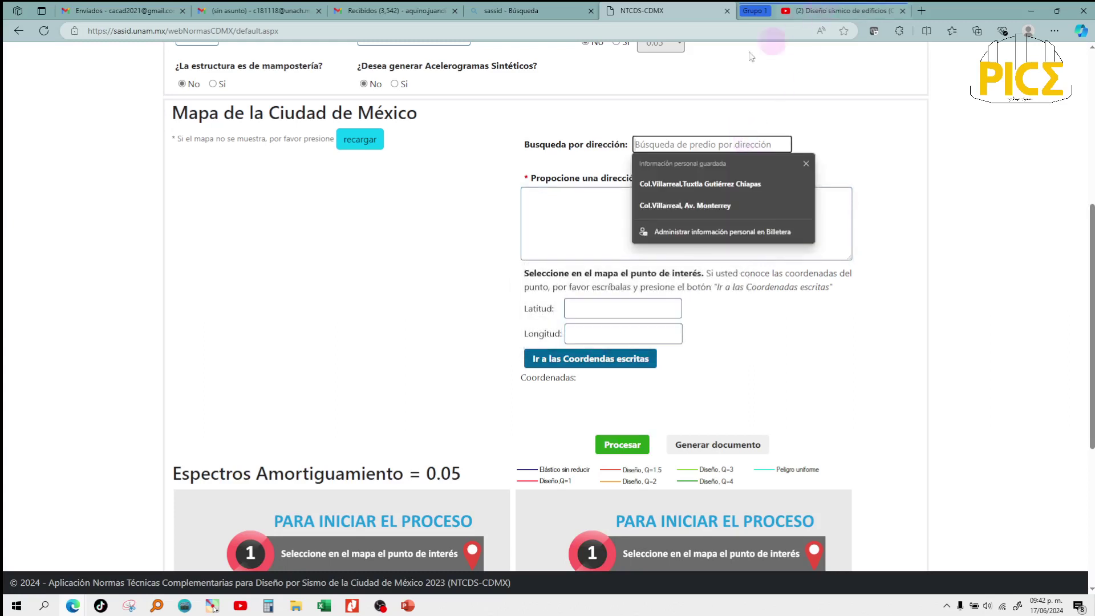
Enter CENTRO as the site address, locate the point at 19.41629952728137, -99.14913159271241, and process the design spectra.
{"action": "left_click", "coordinate": [559, 211]}
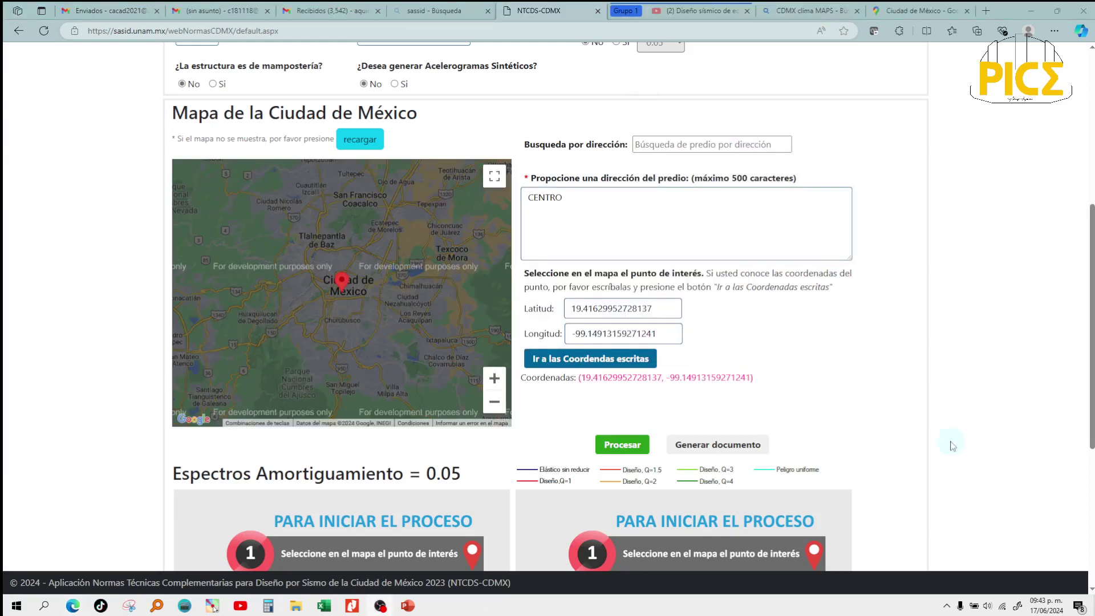
{"action": "scroll", "coordinate": [676, 392], "scroll_direction": "down", "scroll_amount": 1}
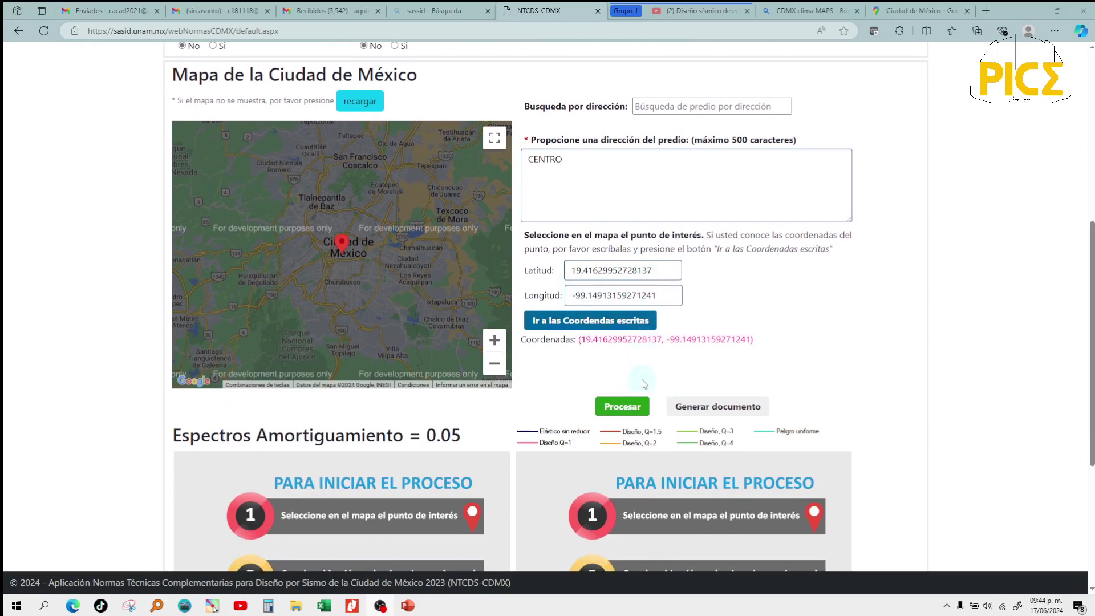
{"action": "left_click", "coordinate": [637, 406]}
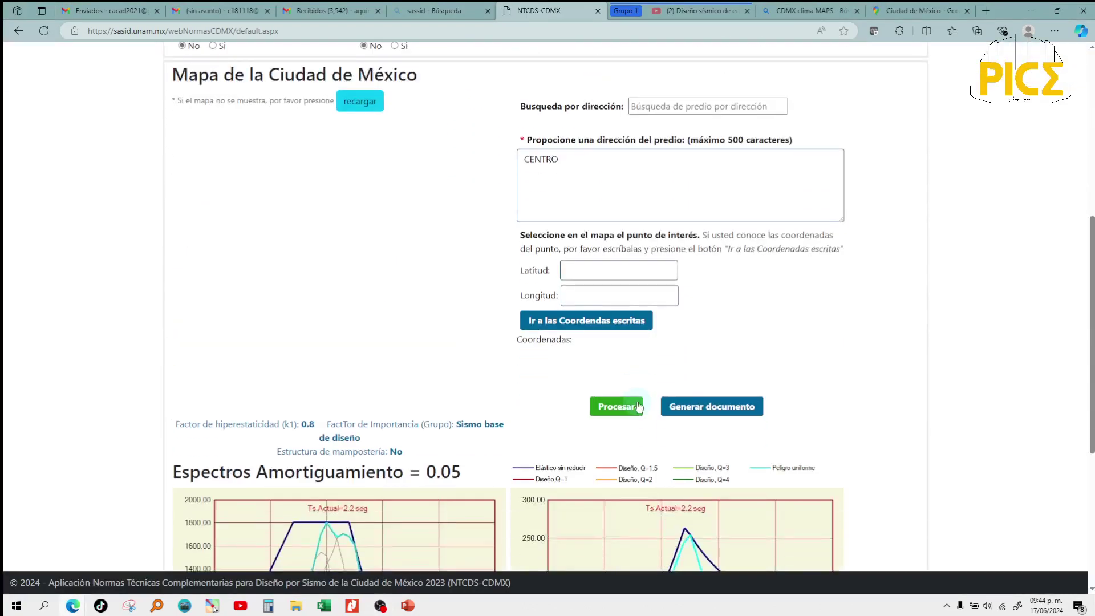
{"action": "scroll", "coordinate": [622, 365], "scroll_direction": "down", "scroll_amount": 2}
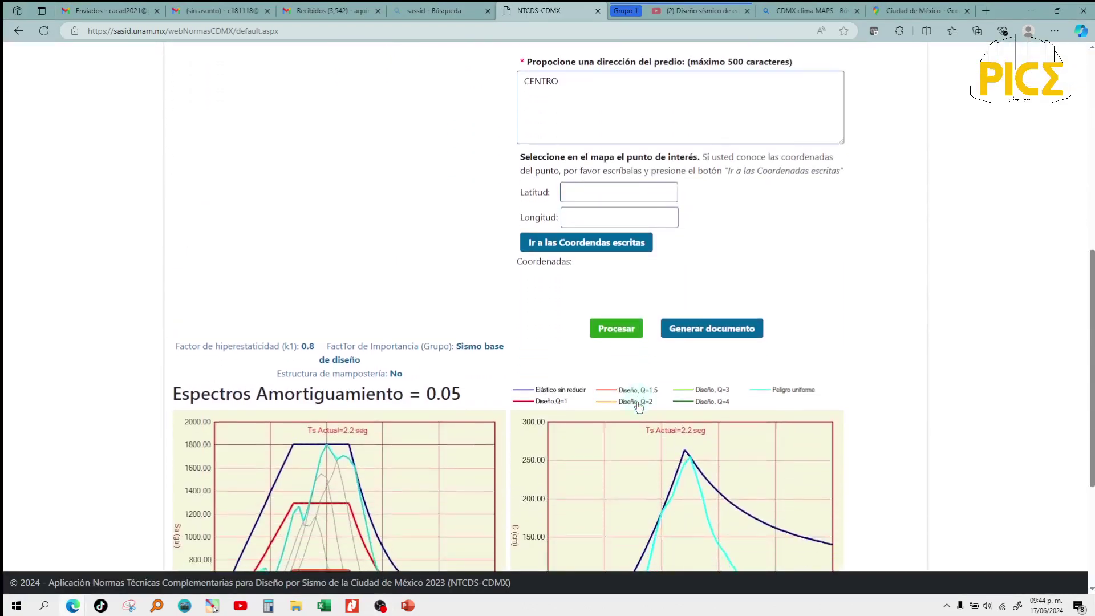
{"action": "scroll", "coordinate": [608, 314], "scroll_direction": "up", "scroll_amount": 2}
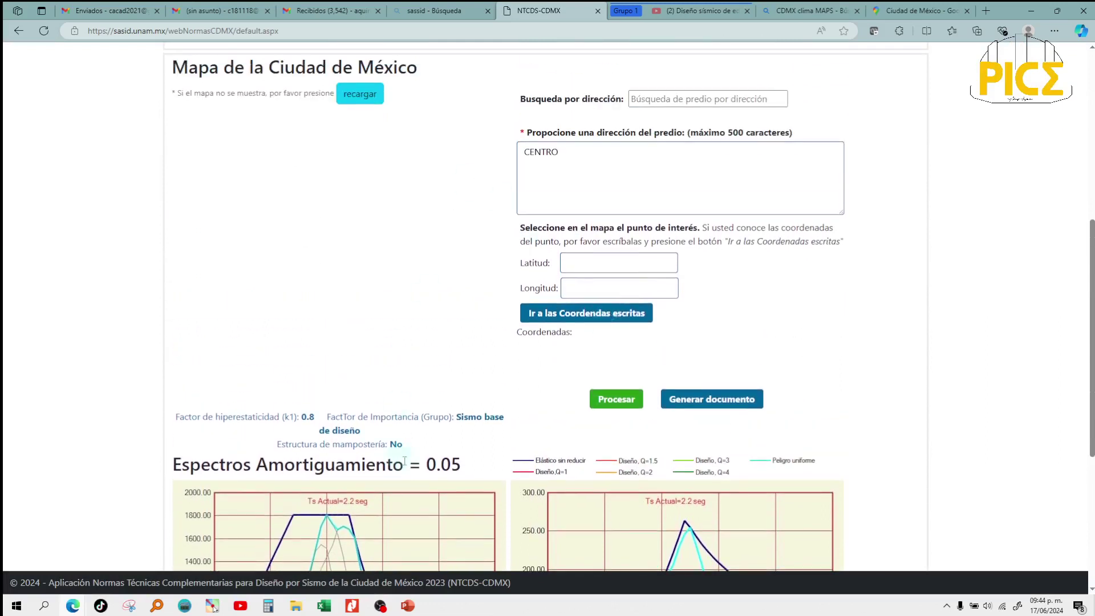
{"action": "scroll", "coordinate": [377, 270], "scroll_direction": "down", "scroll_amount": 5}
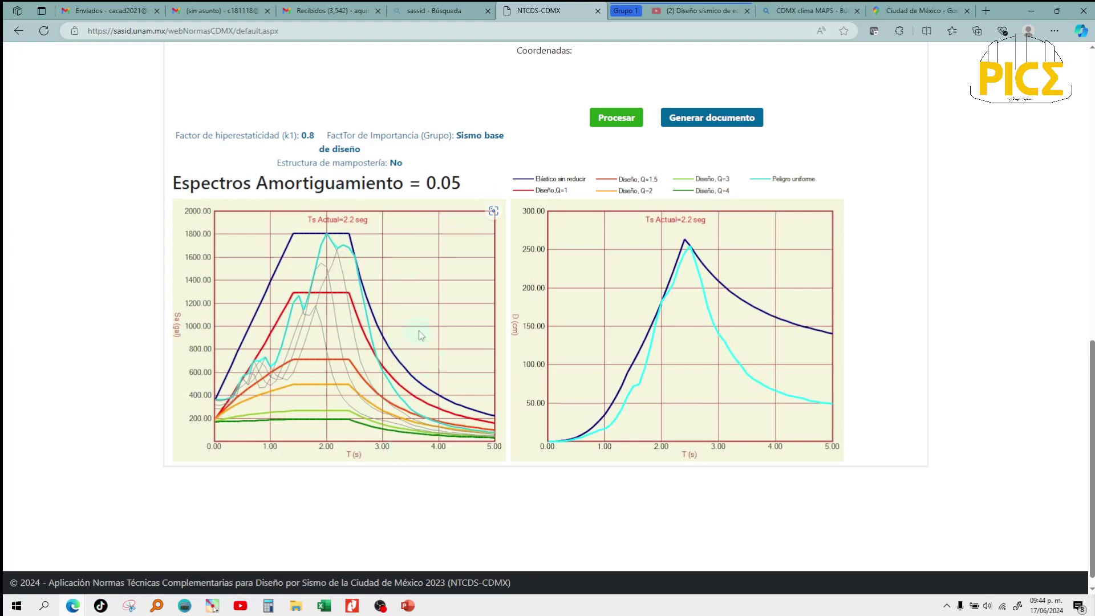
Switch to the Clase 2 video and skip ahead to examine how the previous version's form was completed.
{"action": "left_click", "coordinate": [696, 8]}
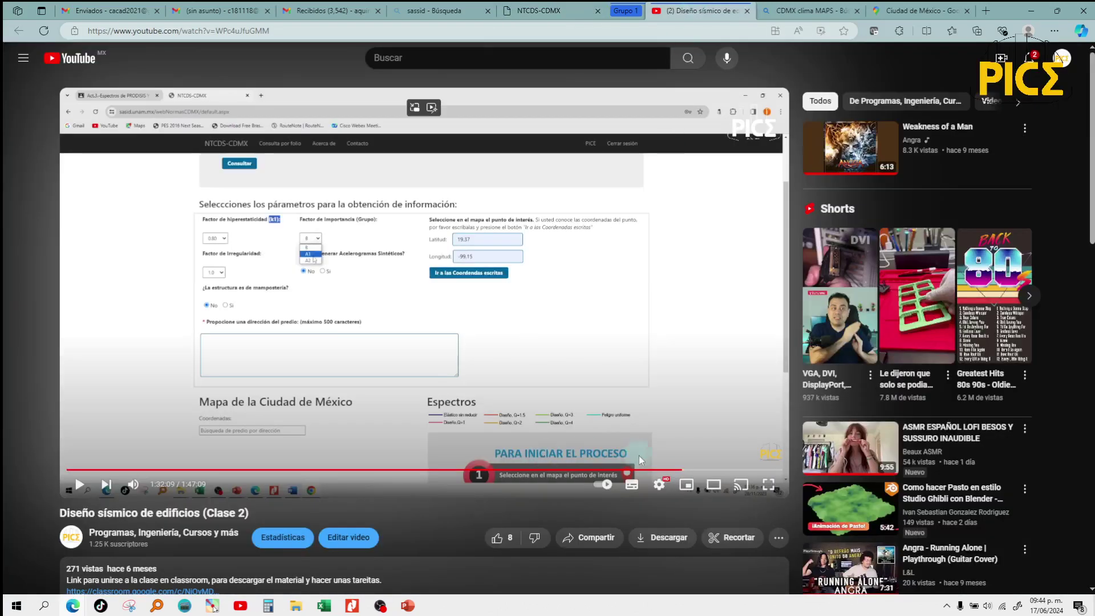
{"action": "left_click", "coordinate": [689, 470]}
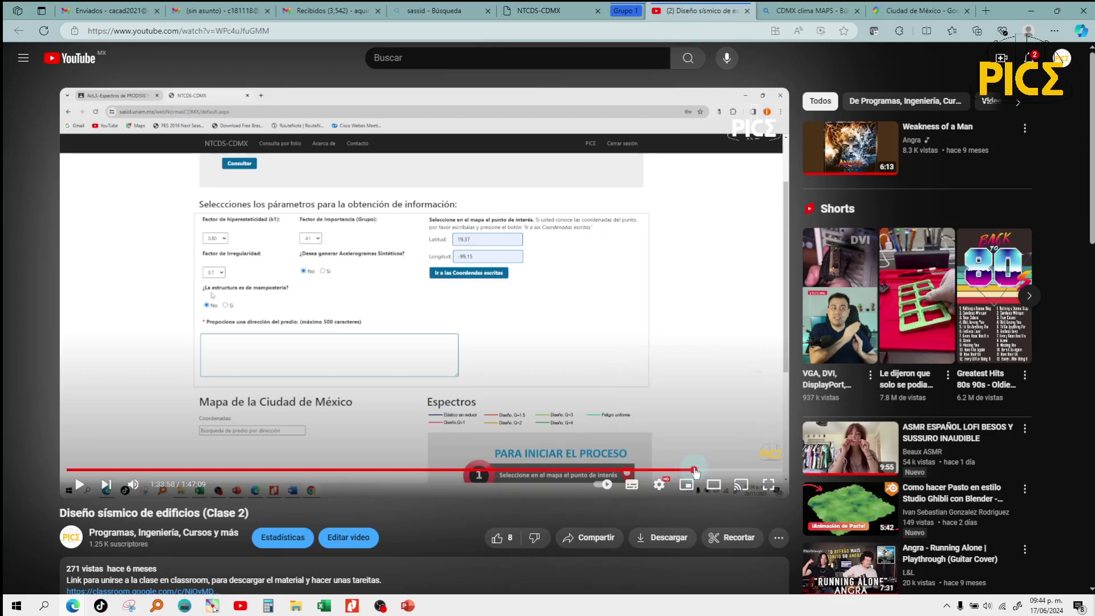
{"action": "left_click", "coordinate": [694, 470]}
{"action": "left_click", "coordinate": [700, 470]}
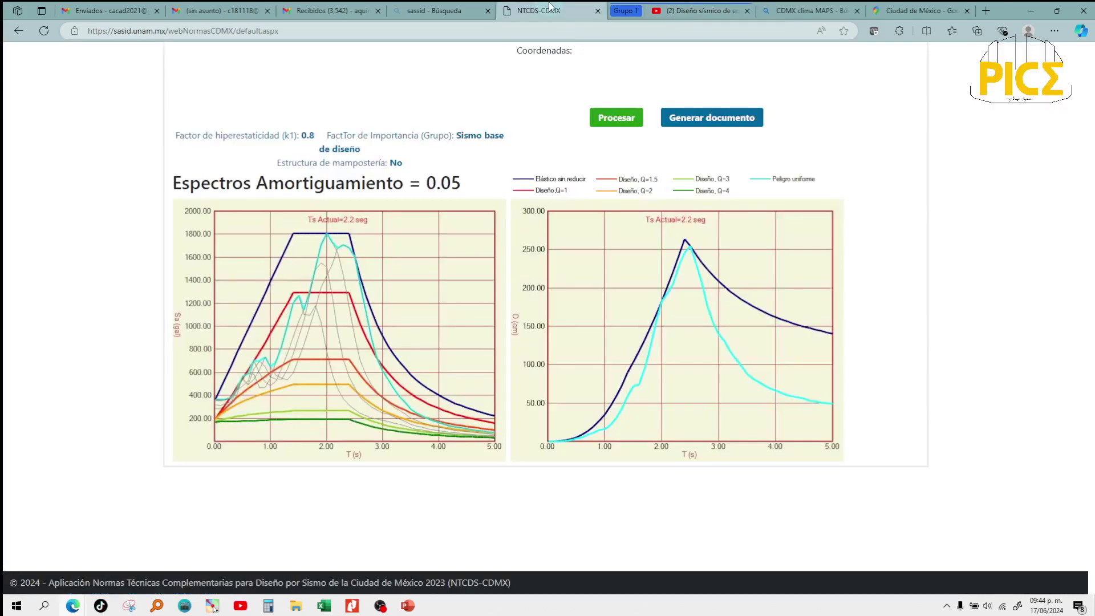
Generate the document from the NTCDS-CDMX page and save 20240617214449.zip in the Descargas folder.
{"action": "left_click", "coordinate": [546, 10]}
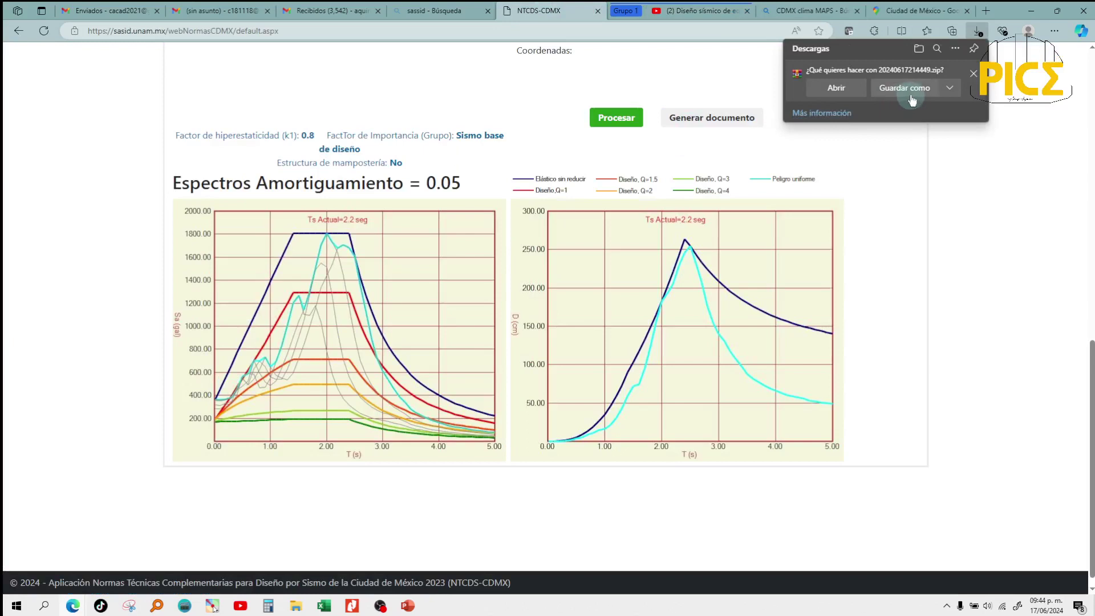
{"action": "left_click", "coordinate": [913, 99]}
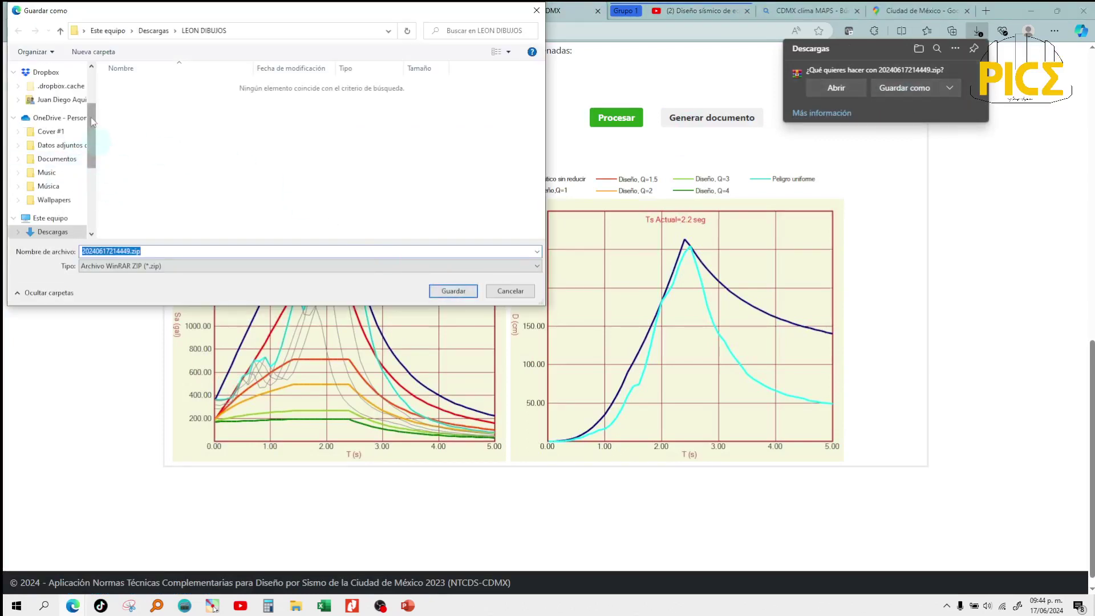
{"action": "scroll", "coordinate": [55, 154], "scroll_direction": "up", "scroll_amount": 3}
{"action": "left_click", "coordinate": [53, 104]}
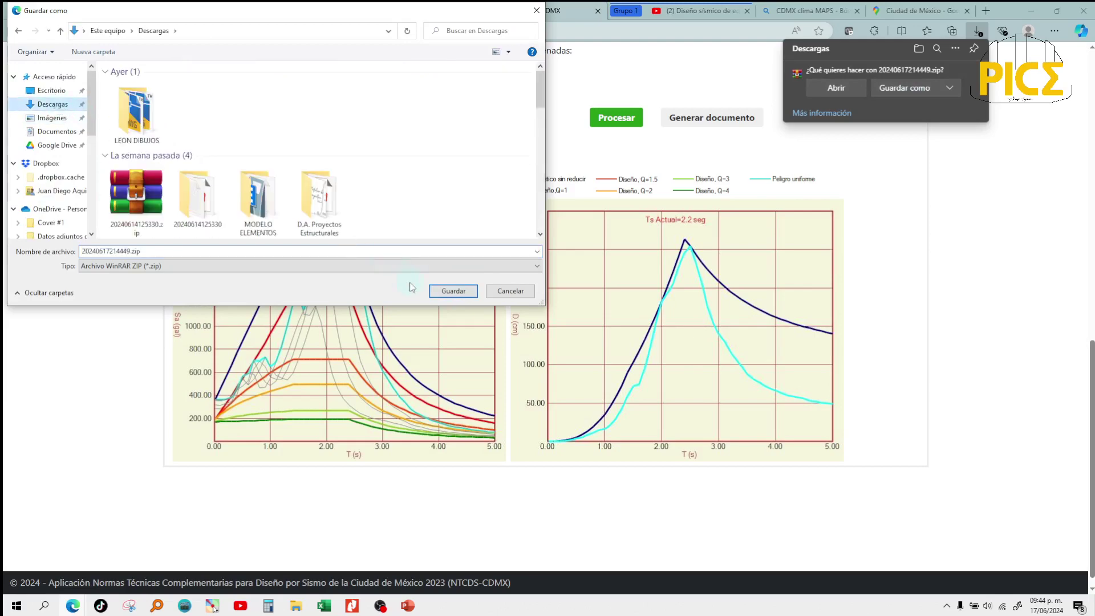
{"action": "left_click", "coordinate": [453, 291]}
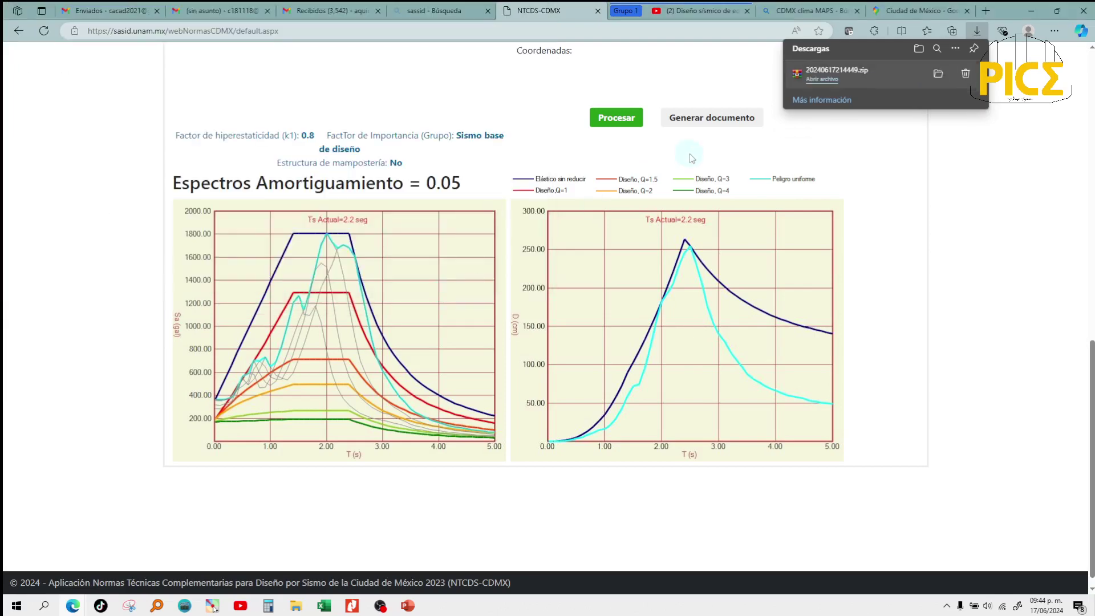
Compare the current SASID parameter form with the previous version's form shown in the Clase 2 video.
{"action": "scroll", "coordinate": [740, 258], "scroll_direction": "up", "scroll_amount": 2}
{"action": "scroll", "coordinate": [739, 256], "scroll_direction": "up", "scroll_amount": 10}
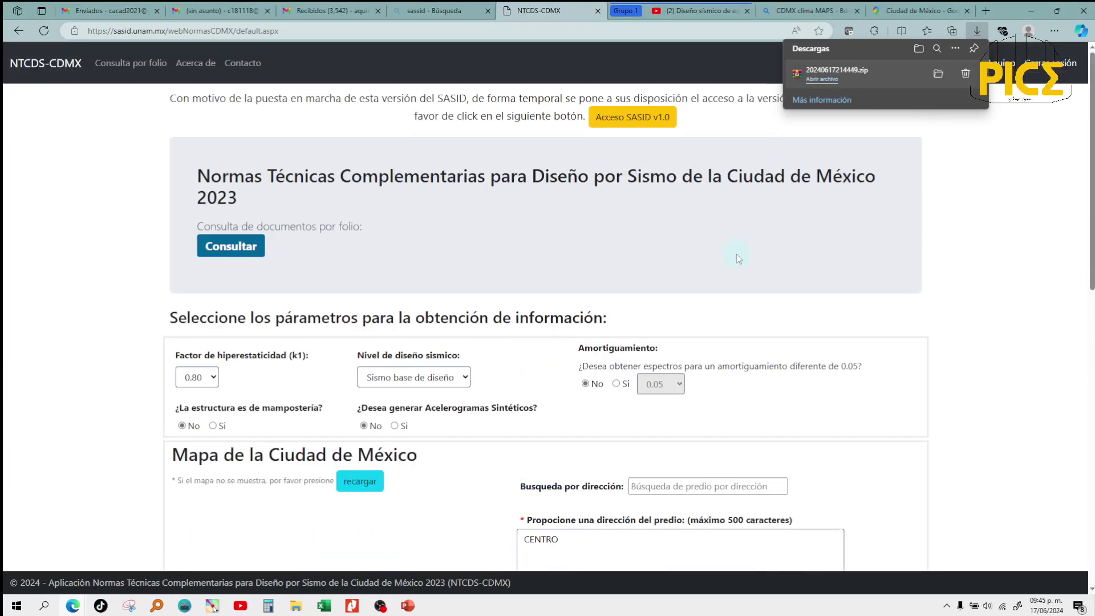
{"action": "scroll", "coordinate": [656, 240], "scroll_direction": "down", "scroll_amount": 1}
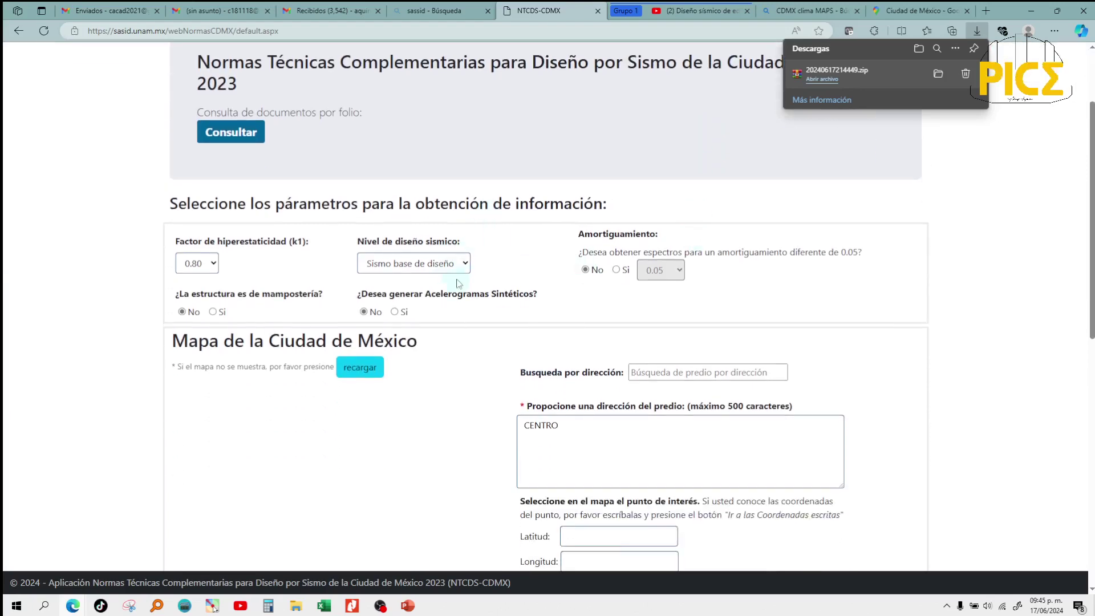
{"action": "left_click", "coordinate": [725, 12]}
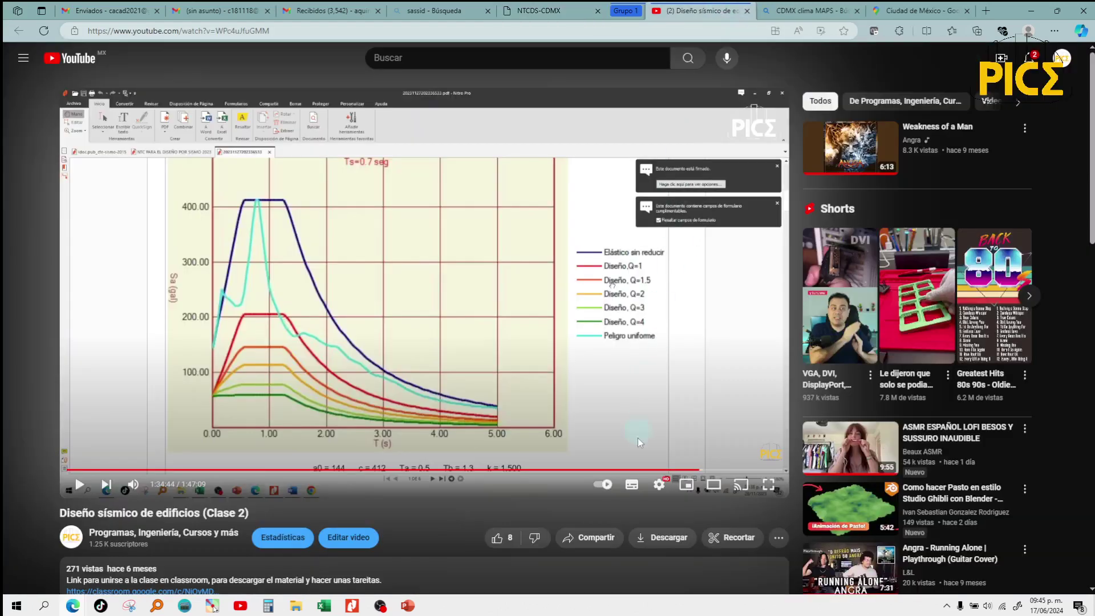
{"action": "left_click", "coordinate": [691, 471]}
{"action": "left_click", "coordinate": [681, 470]}
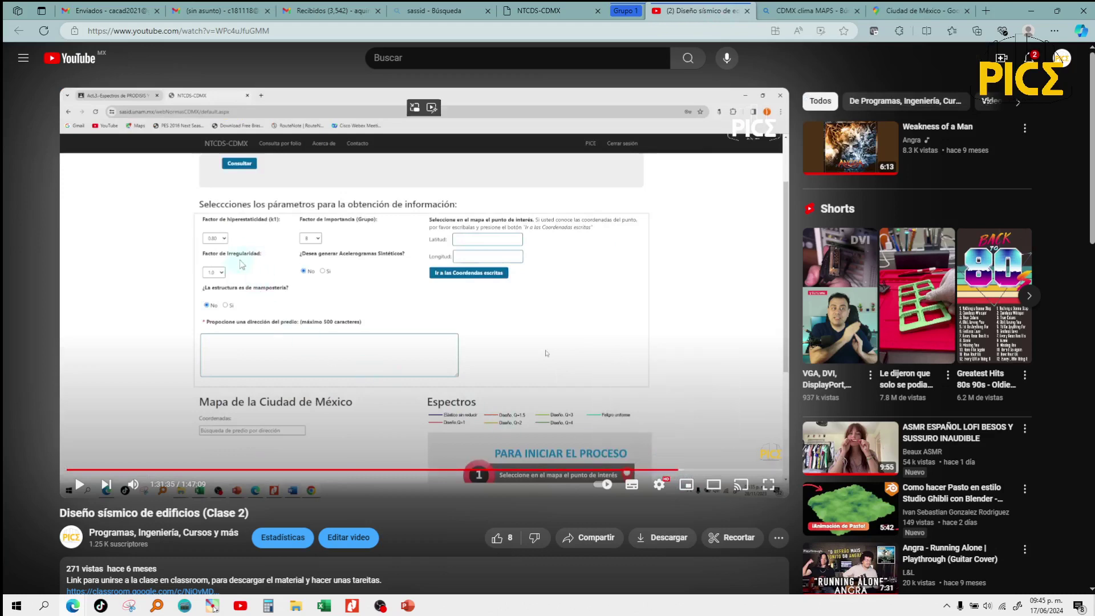
{"action": "left_click", "coordinate": [539, 10]}
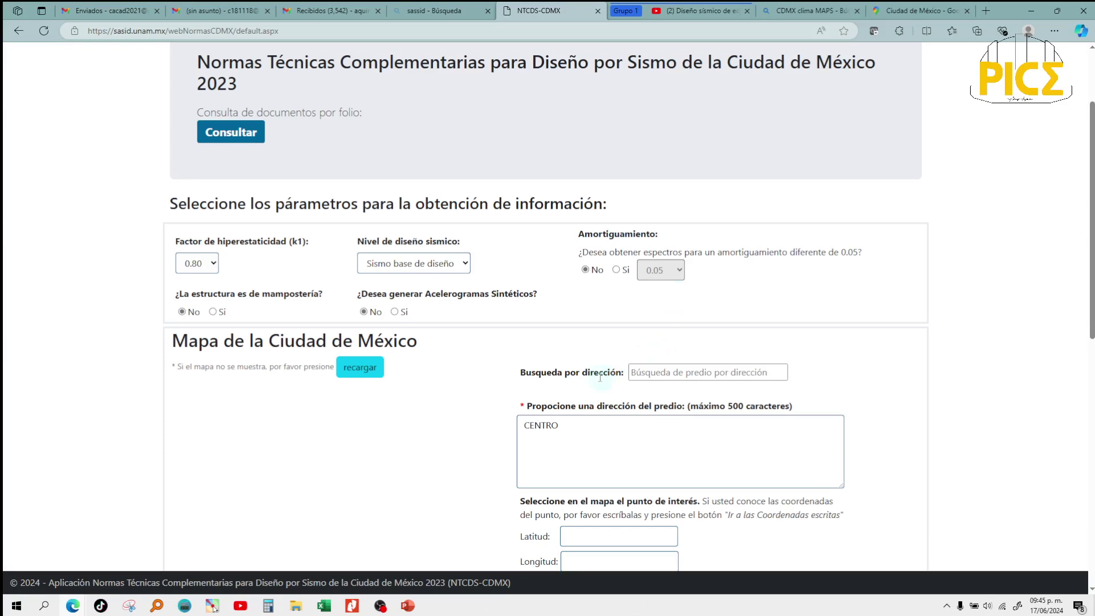
{"action": "scroll", "coordinate": [542, 358], "scroll_direction": "down", "scroll_amount": 1}
{"action": "scroll", "coordinate": [543, 358], "scroll_direction": "down", "scroll_amount": 3}
{"action": "scroll", "coordinate": [502, 363], "scroll_direction": "up", "scroll_amount": 4}
Switch to the NTC PARA EL DISEÑO POR SISMO 2023 PDF in Nitro Pro and find chapter 5, Estructuras irregulares.
{"action": "mouse_move", "coordinate": [356, 606]}
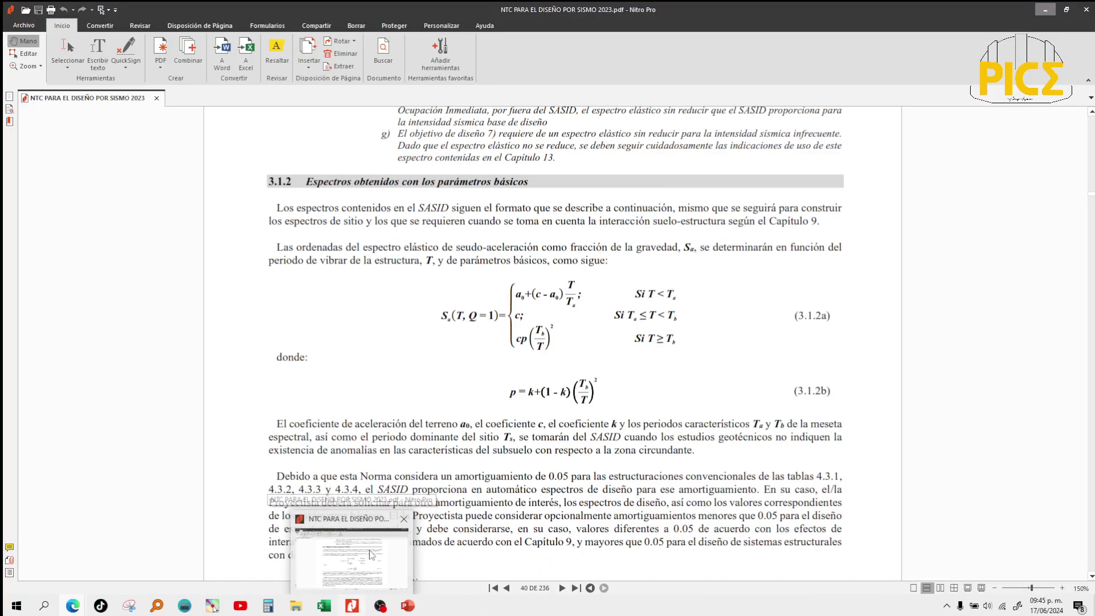
{"action": "left_click", "coordinate": [368, 555]}
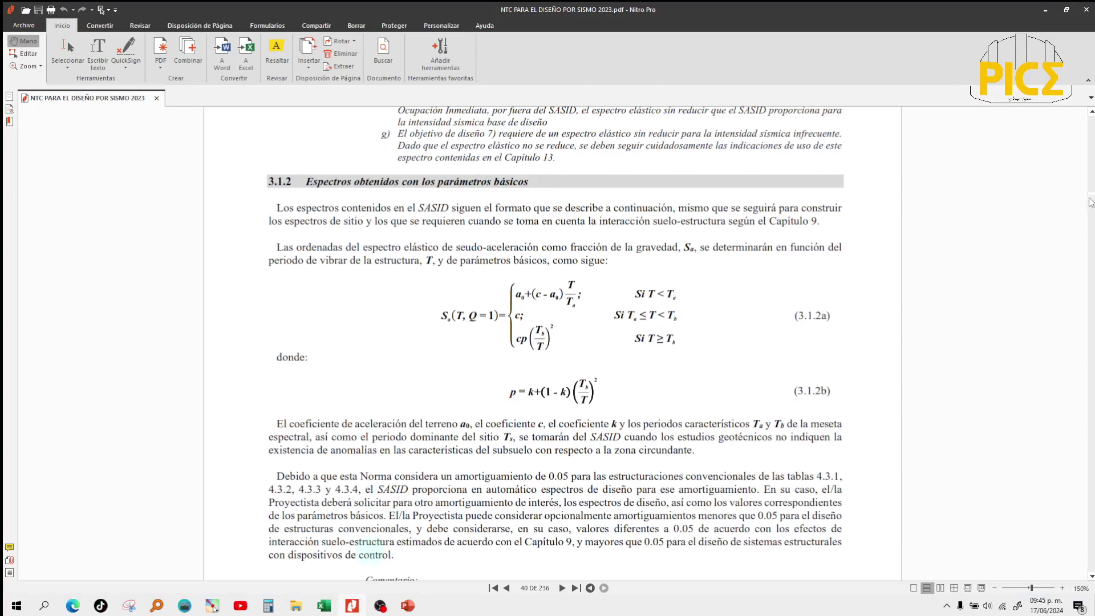
{"action": "left_click_drag", "start_coordinate": [1093, 197], "coordinate": [1088, 232]}
{"action": "scroll", "coordinate": [869, 319], "scroll_direction": "down", "scroll_amount": 15}
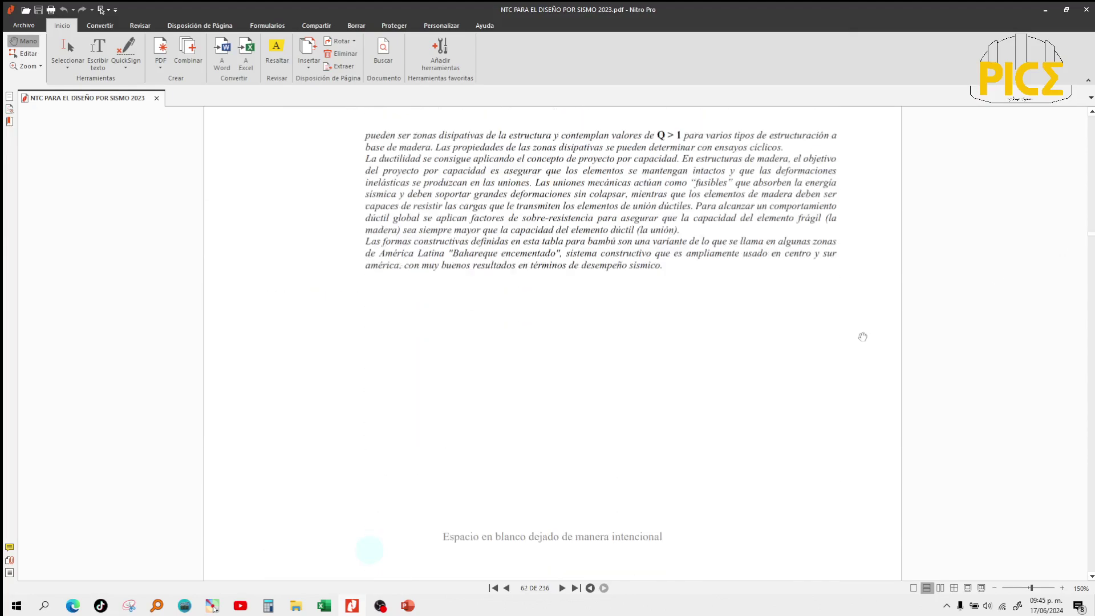
{"action": "scroll", "coordinate": [863, 338], "scroll_direction": "down", "scroll_amount": 5}
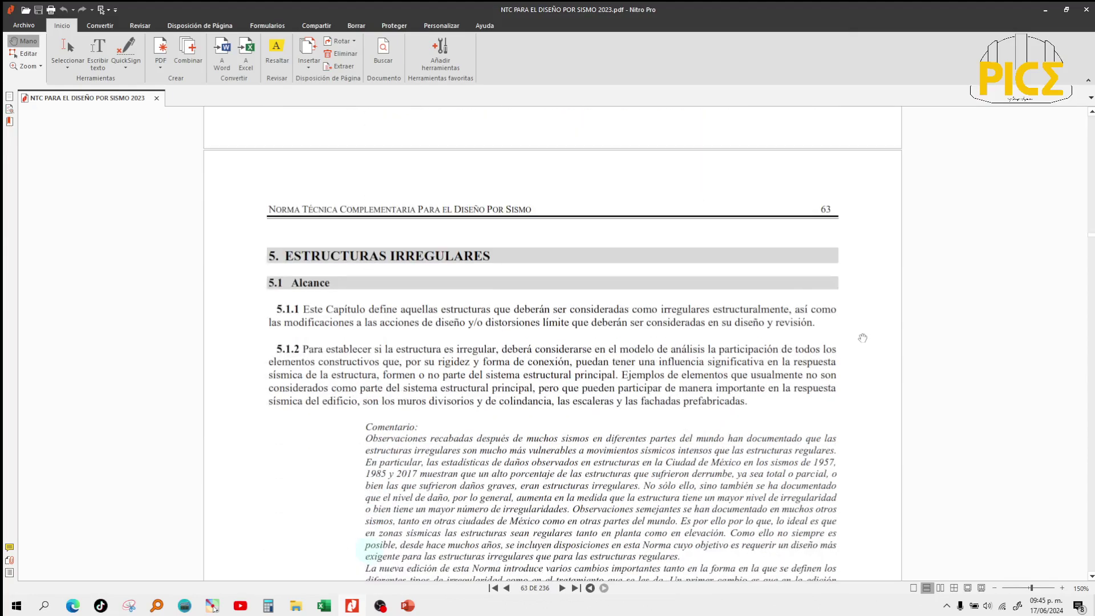
{"action": "scroll", "coordinate": [862, 338], "scroll_direction": "down", "scroll_amount": 1}
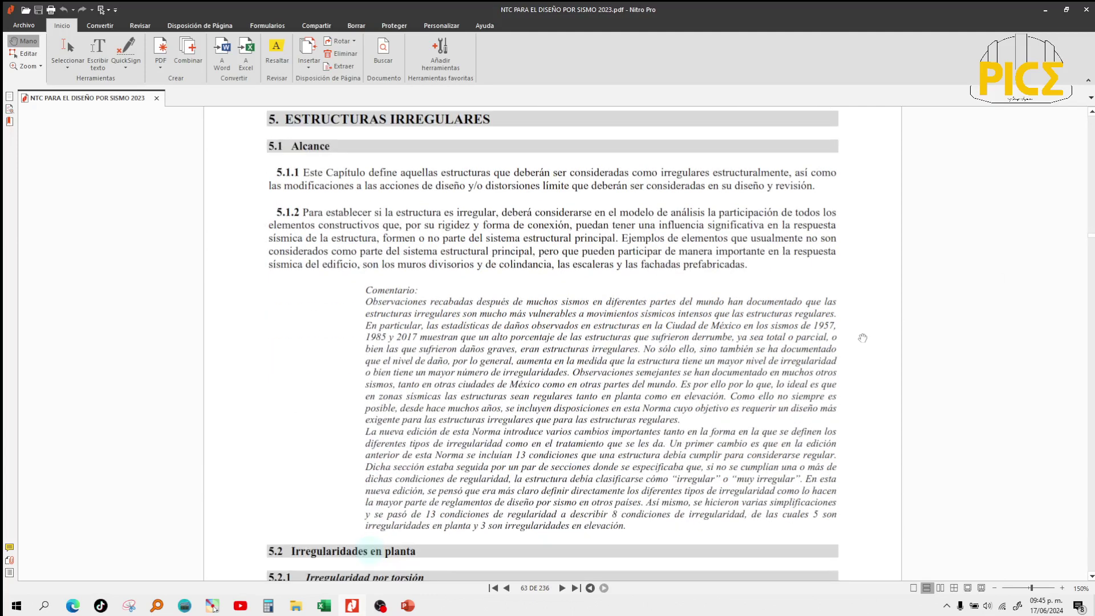
{"action": "scroll", "coordinate": [863, 338], "scroll_direction": "up", "scroll_amount": 1}
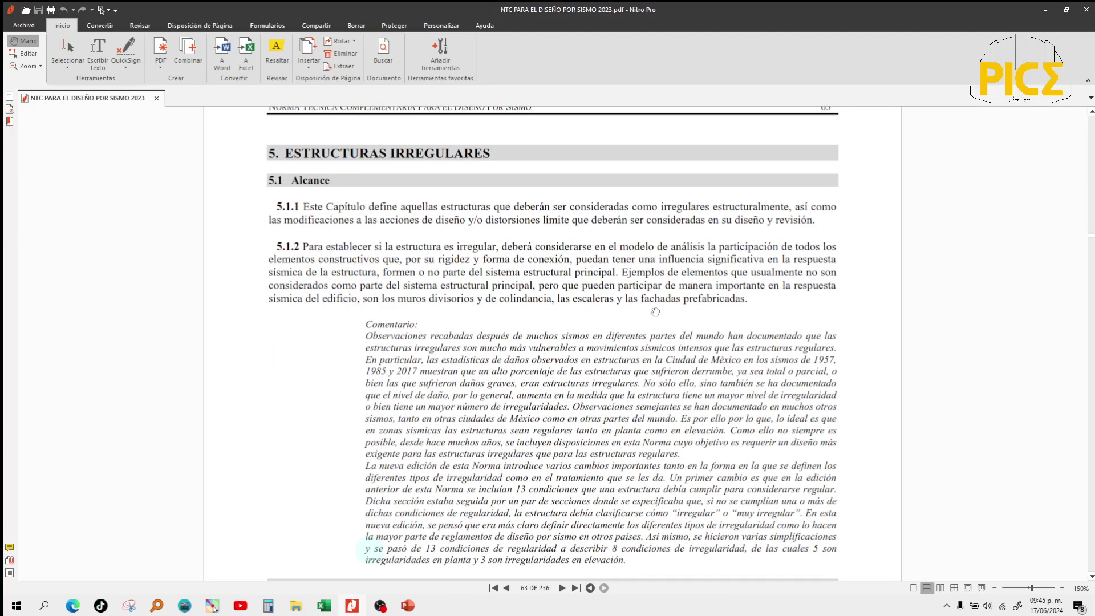
Examine the plan irregularity conditions and their distortion-limit corrections in section 5.2, from torsion to diaphragm discontinuity.
{"action": "scroll", "coordinate": [656, 311], "scroll_direction": "down", "scroll_amount": 18}
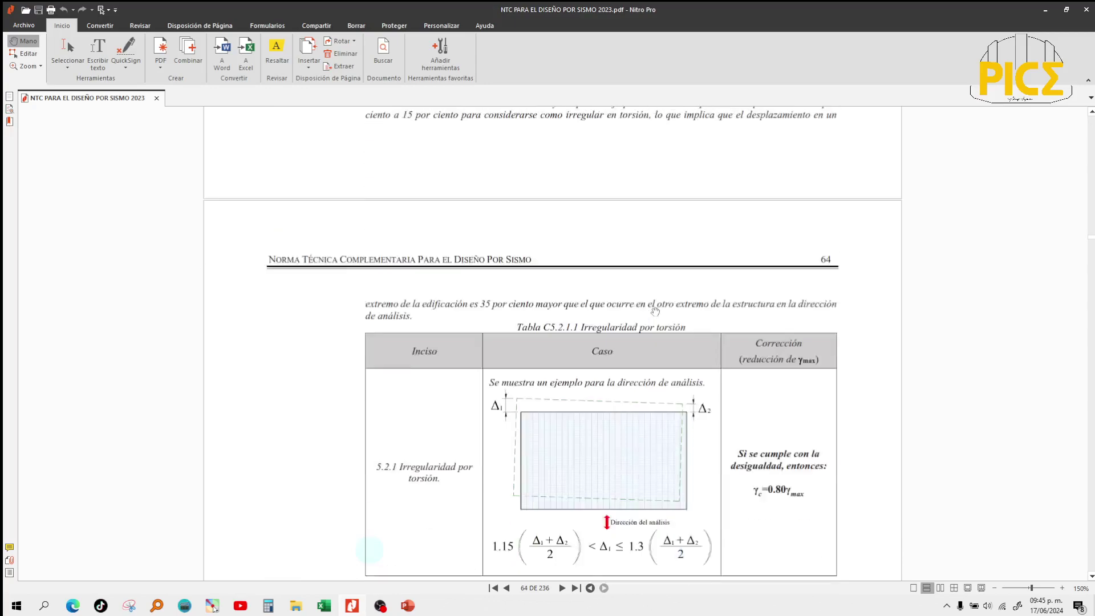
{"action": "scroll", "coordinate": [655, 312], "scroll_direction": "down", "scroll_amount": 1}
{"action": "scroll", "coordinate": [655, 312], "scroll_direction": "down", "scroll_amount": 1}
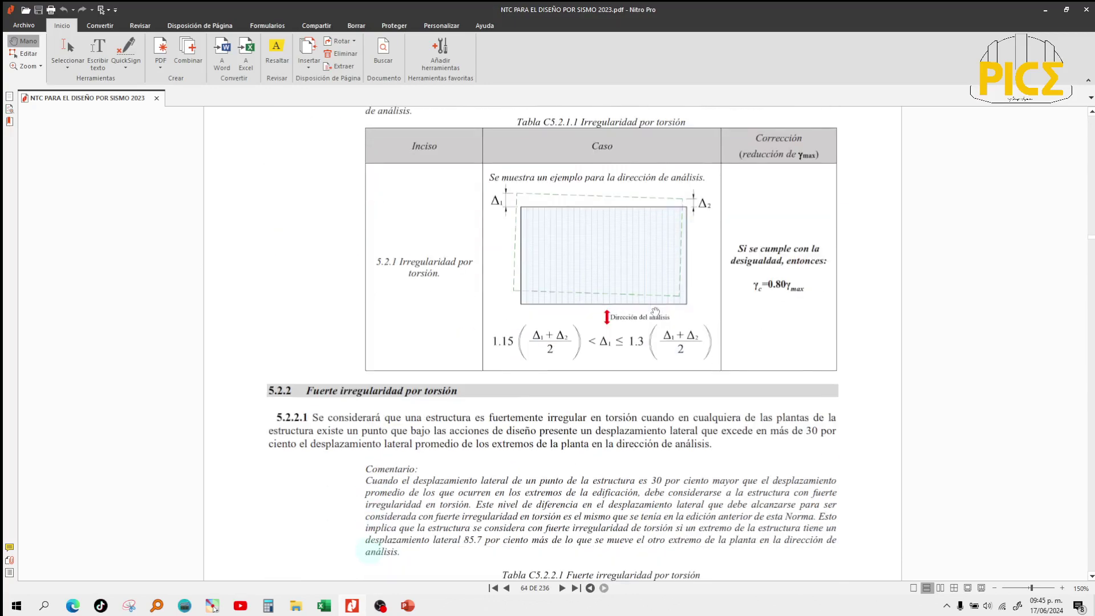
{"action": "scroll", "coordinate": [656, 312], "scroll_direction": "down", "scroll_amount": 20}
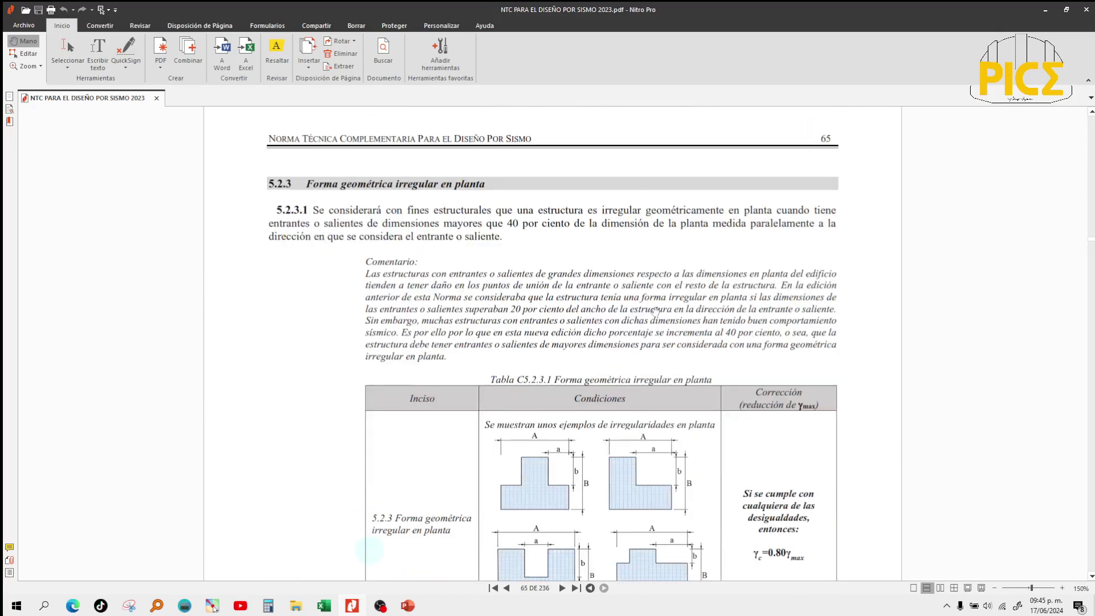
{"action": "scroll", "coordinate": [655, 312], "scroll_direction": "down", "scroll_amount": 16}
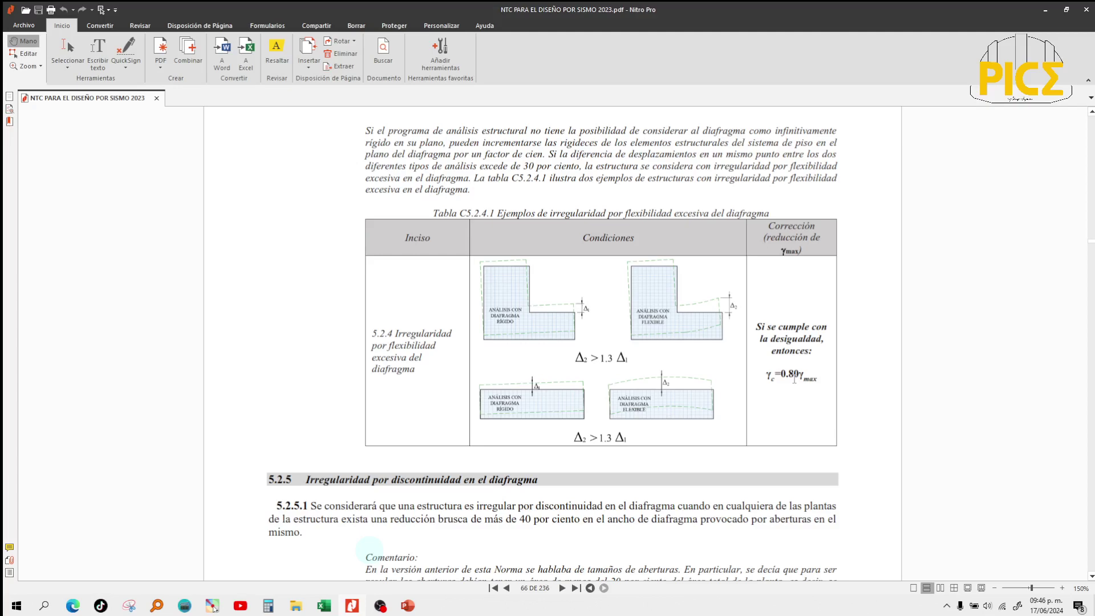
{"action": "scroll", "coordinate": [795, 379], "scroll_direction": "down", "scroll_amount": 15}
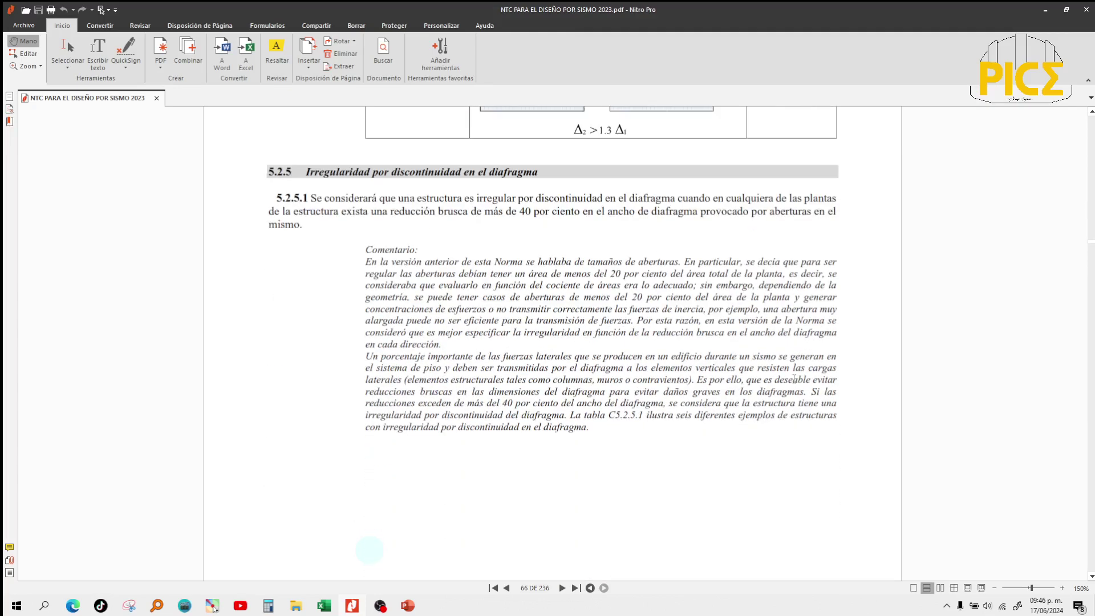
{"action": "scroll", "coordinate": [797, 378], "scroll_direction": "down", "scroll_amount": 15}
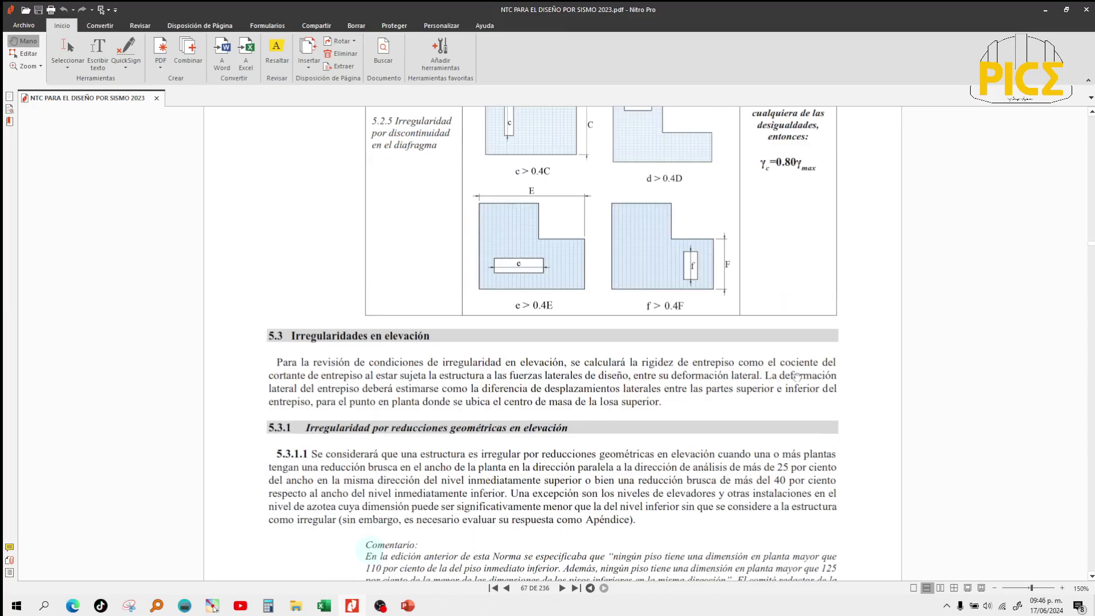
Examine the elevation irregularities in section 5.3 and the corrections for strongly irregular structures in sections 5.5 and 5.6.
{"action": "scroll", "coordinate": [788, 344], "scroll_direction": "down", "scroll_amount": 15}
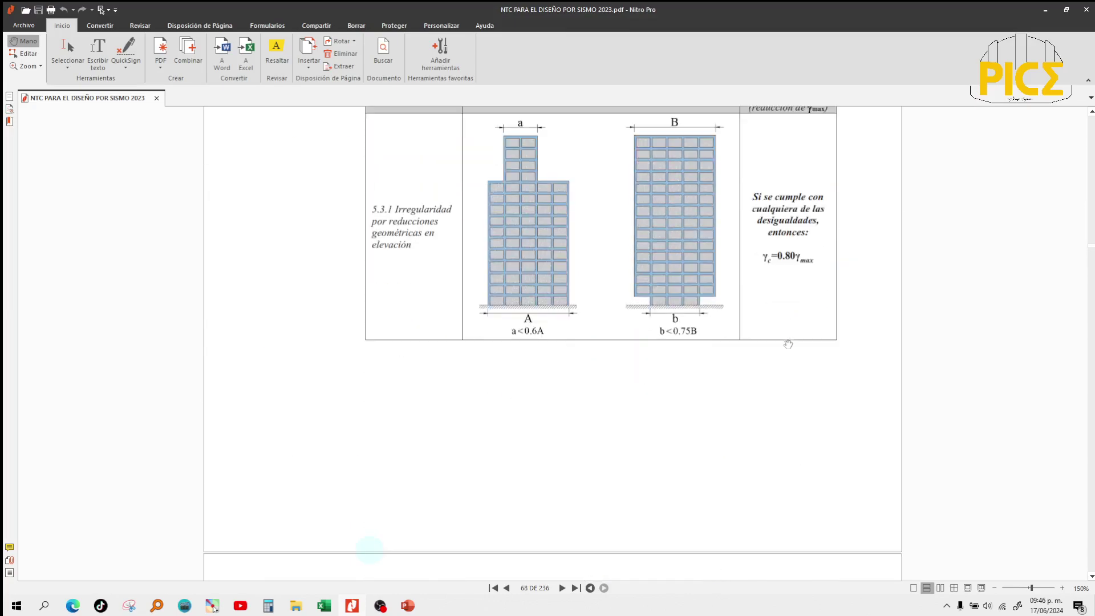
{"action": "scroll", "coordinate": [780, 367], "scroll_direction": "down", "scroll_amount": 15}
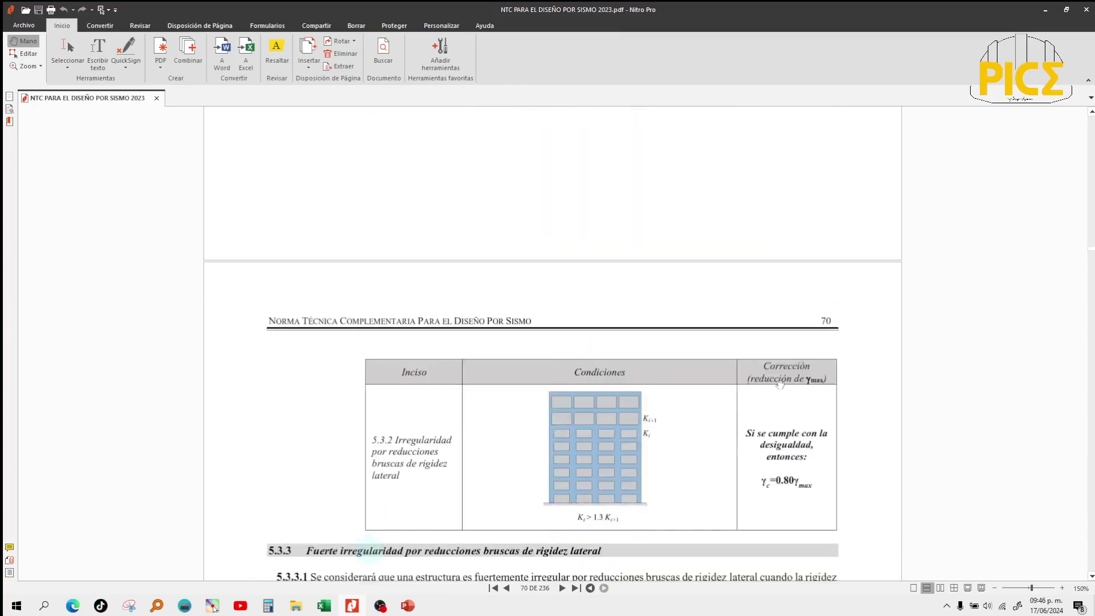
{"action": "scroll", "coordinate": [781, 387], "scroll_direction": "down", "scroll_amount": 15}
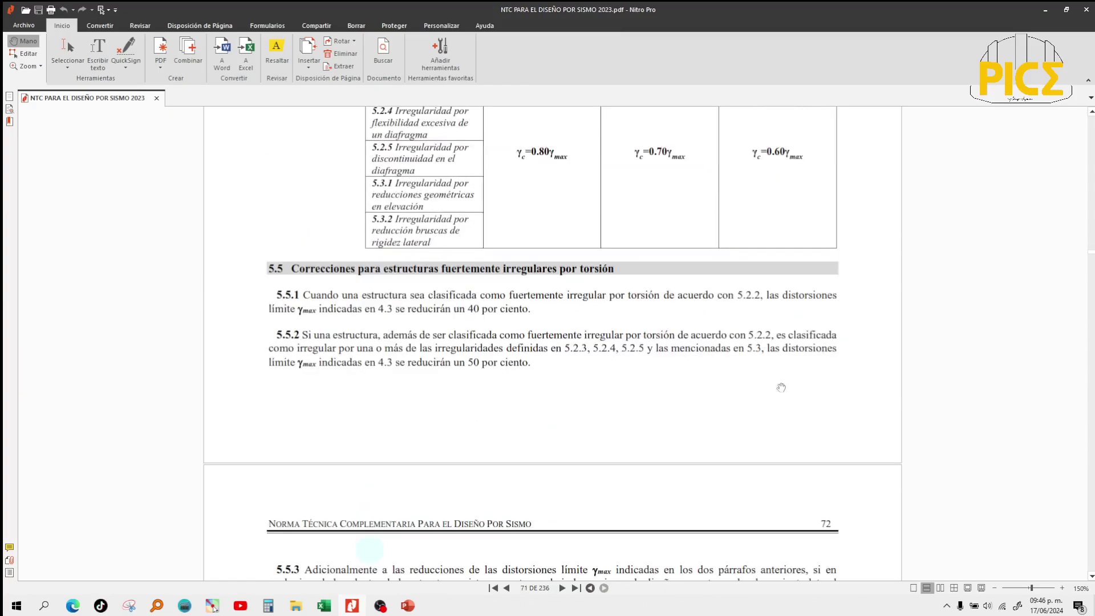
{"action": "scroll", "coordinate": [780, 388], "scroll_direction": "down", "scroll_amount": 8}
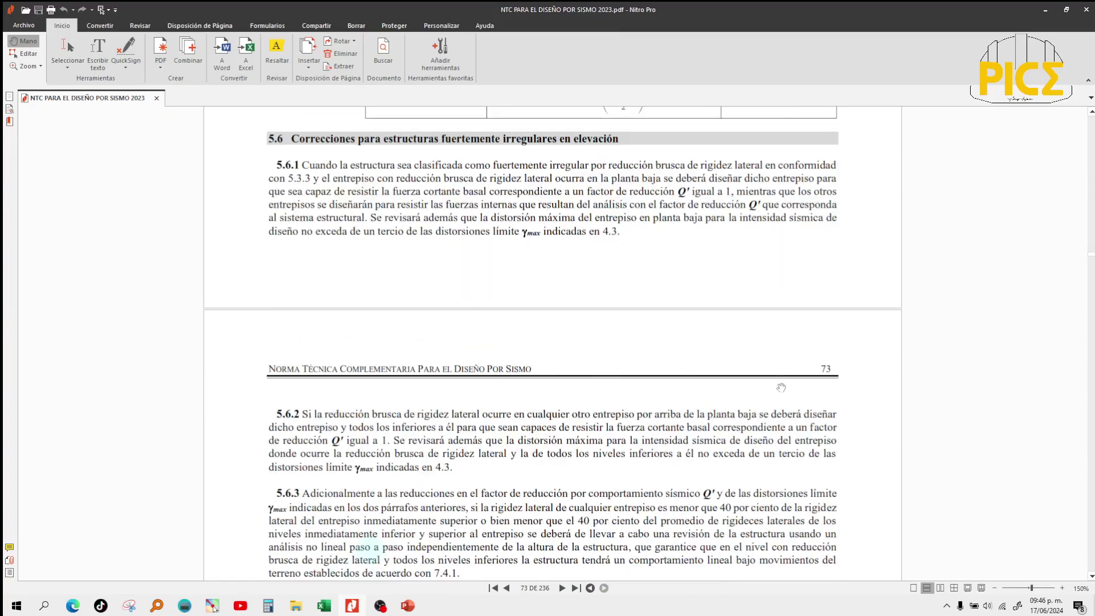
Review the section 5.4.2 commentary on irregular structures again, then return from the PDF to the SASID page.
{"action": "scroll", "coordinate": [979, 320], "scroll_direction": "up", "scroll_amount": 20}
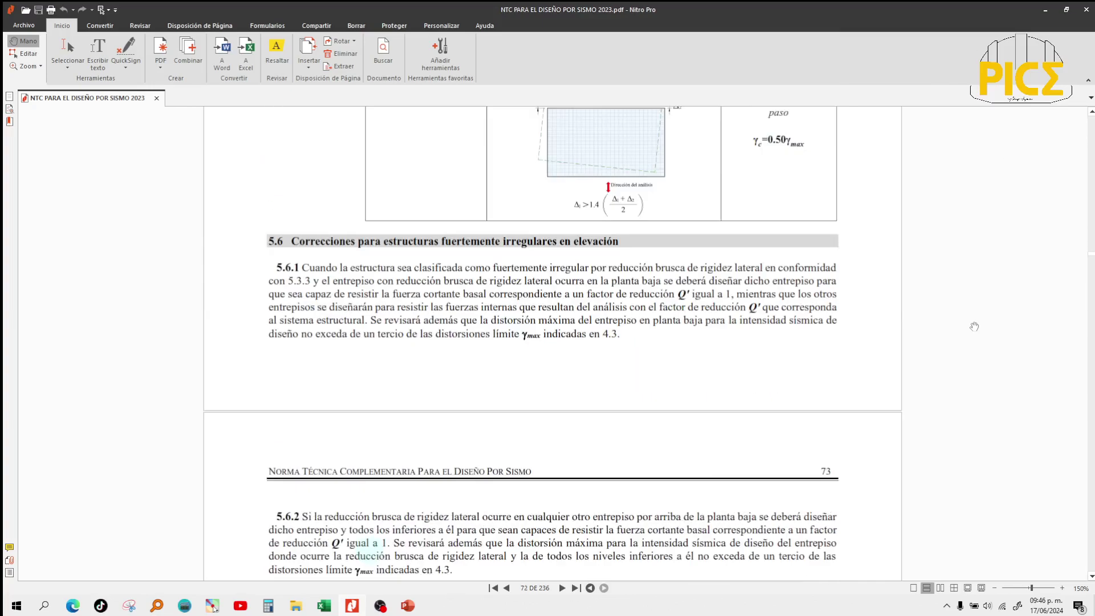
{"action": "scroll", "coordinate": [974, 326], "scroll_direction": "up", "scroll_amount": 20}
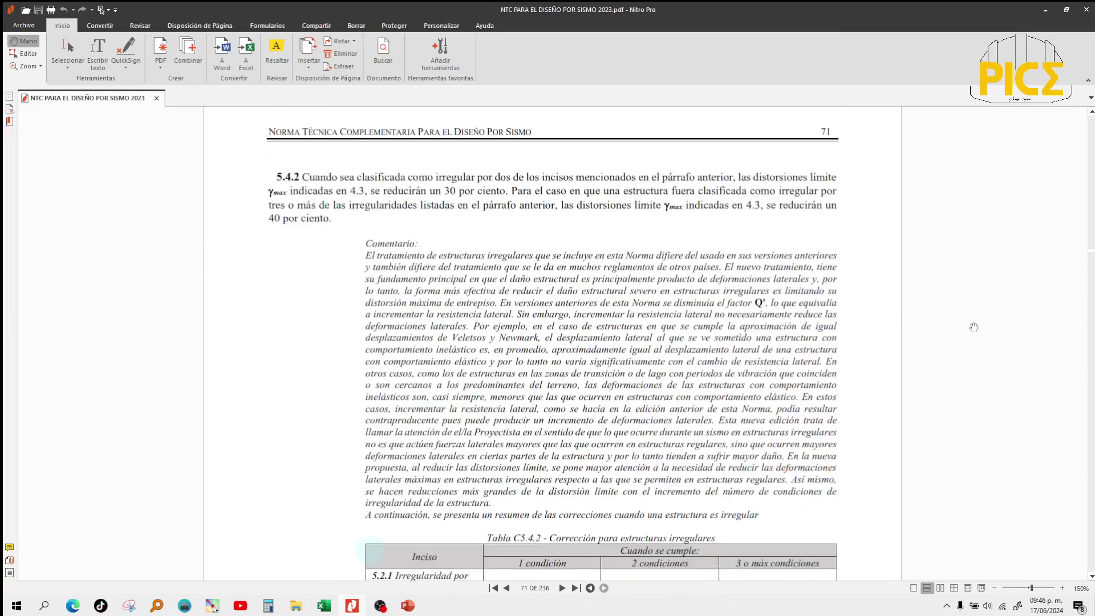
{"action": "scroll", "coordinate": [972, 332], "scroll_direction": "up", "scroll_amount": 10}
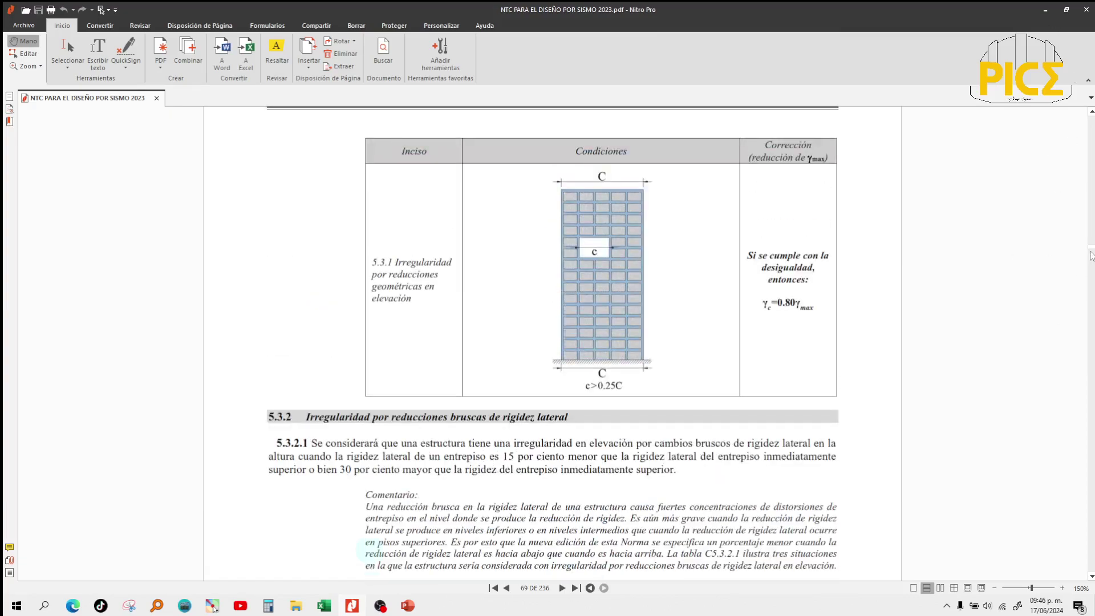
{"action": "left_click_drag", "start_coordinate": [1092, 255], "coordinate": [1092, 190]}
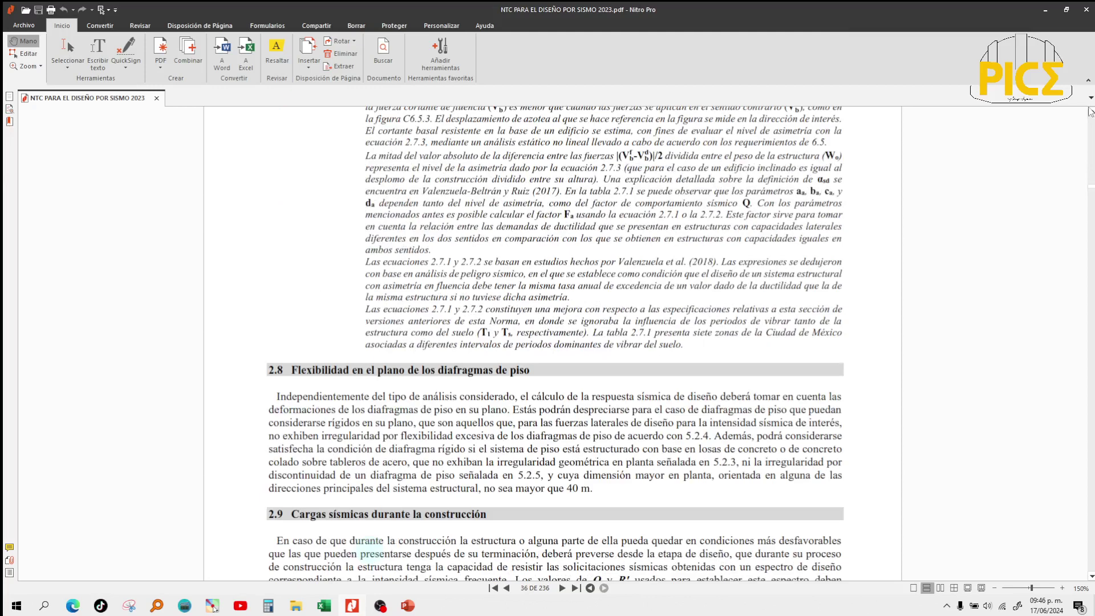
{"action": "left_click", "coordinate": [1046, 10]}
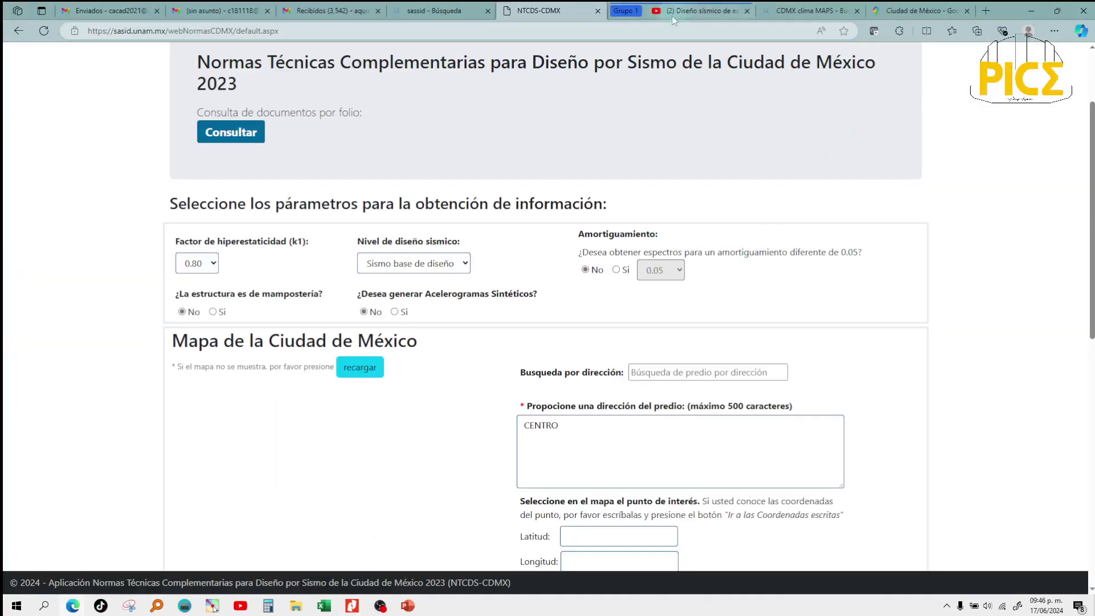
Extract 20240617214449.zip in the Descargas folder into a subfolder named after the archive.
{"action": "mouse_move", "coordinate": [291, 610]}
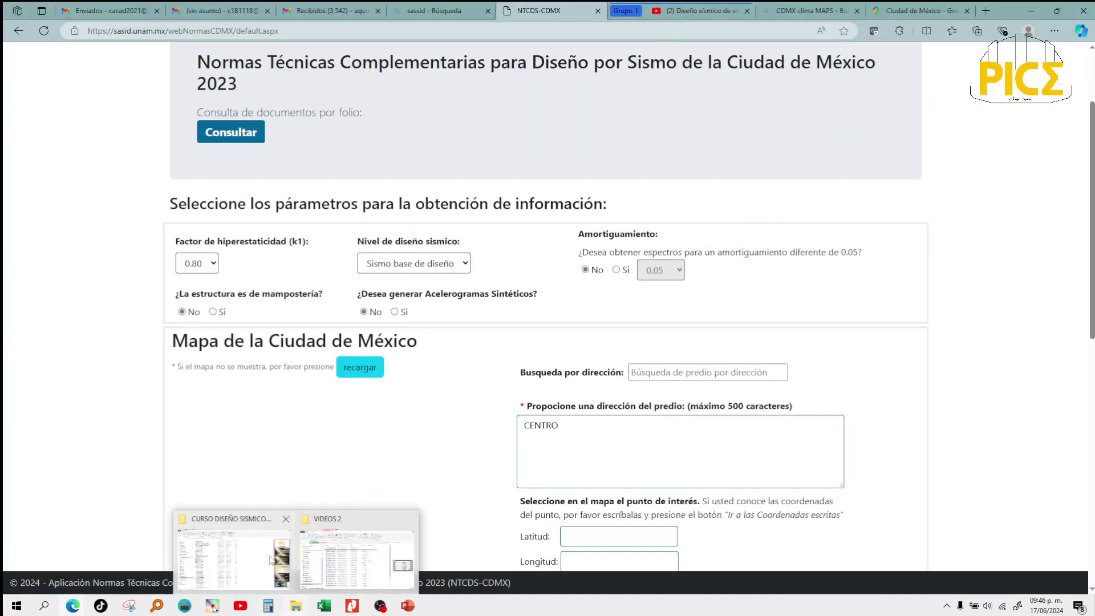
{"action": "left_click", "coordinate": [368, 569]}
{"action": "scroll", "coordinate": [230, 257], "scroll_direction": "up", "scroll_amount": 3}
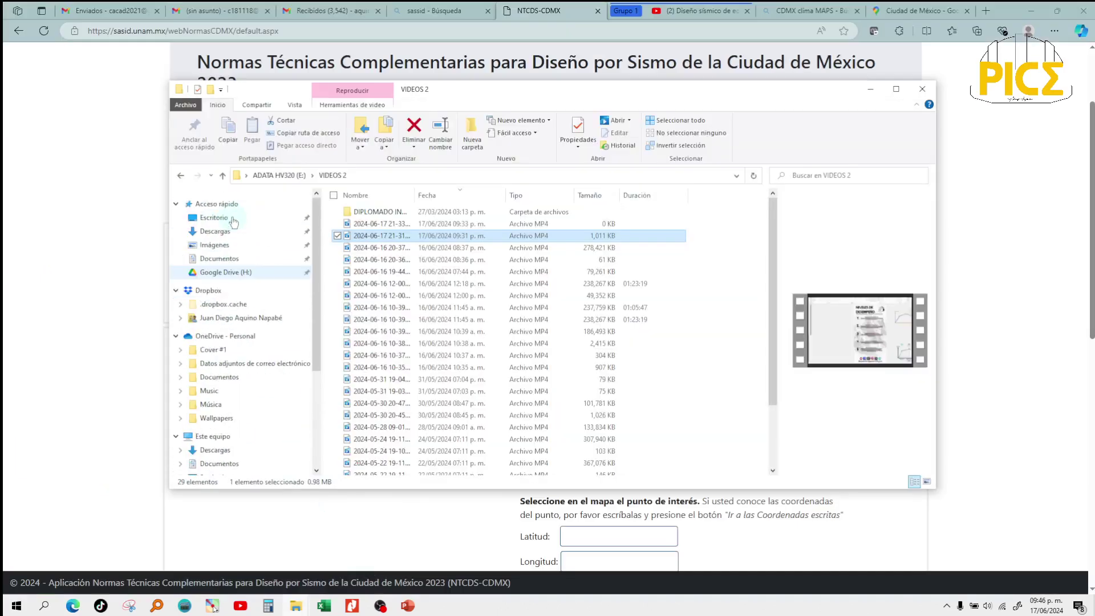
{"action": "left_click", "coordinate": [230, 234]}
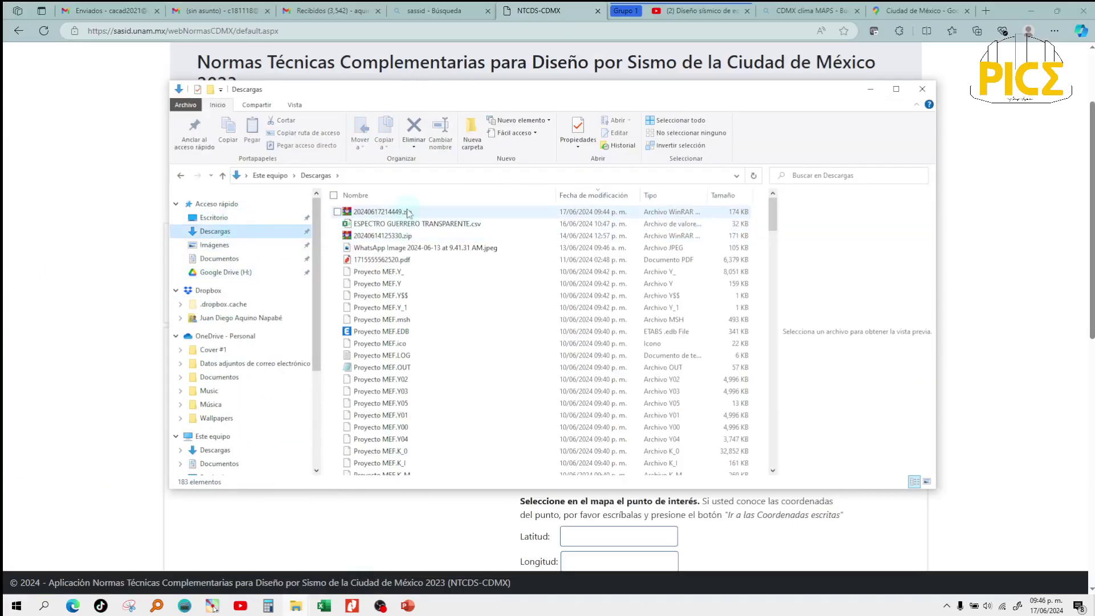
{"action": "left_click", "coordinate": [408, 212]}
{"action": "right_click", "coordinate": [407, 212]}
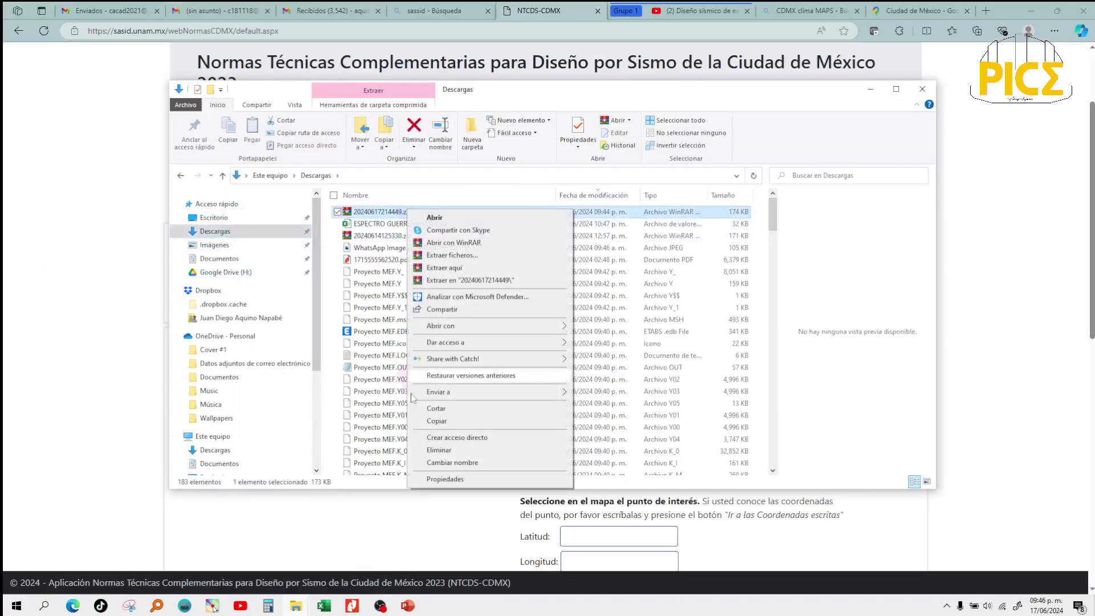
{"action": "left_click", "coordinate": [465, 281]}
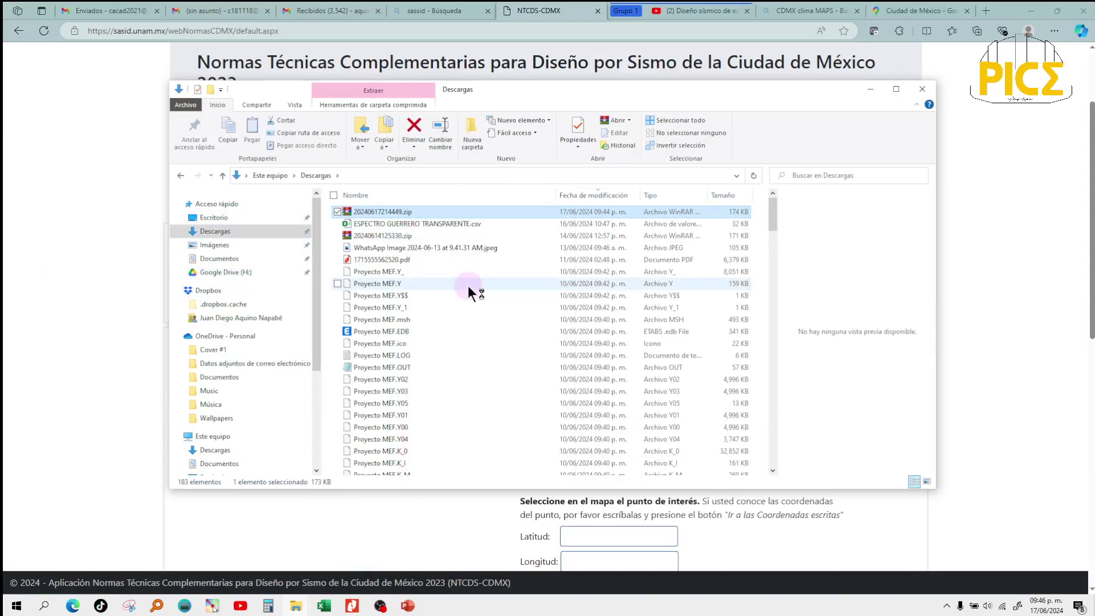
{"action": "scroll", "coordinate": [488, 399], "scroll_direction": "down", "scroll_amount": 20}
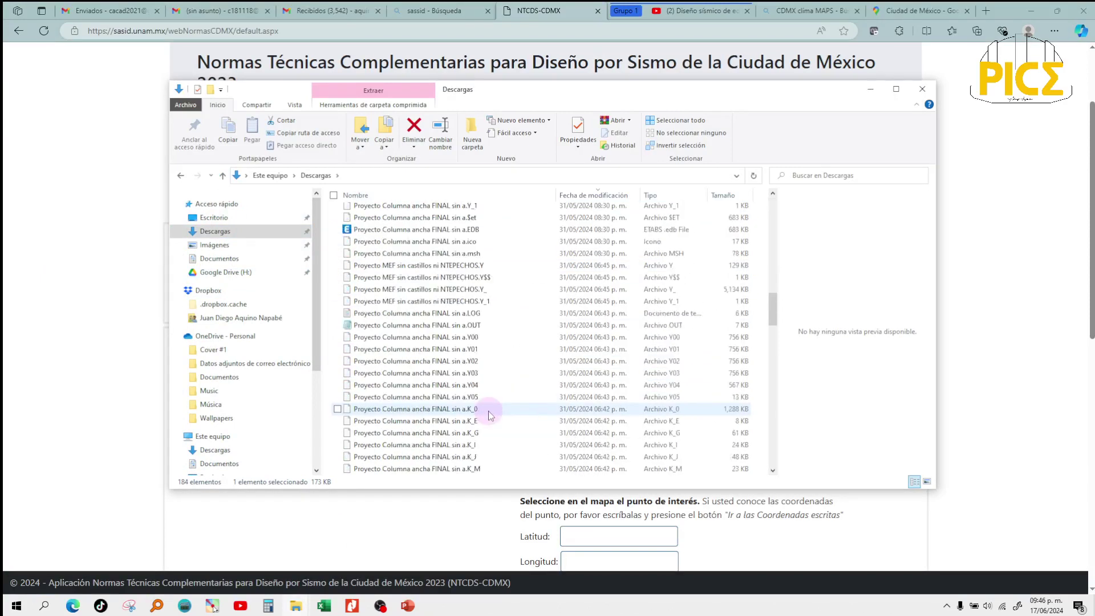
{"action": "scroll", "coordinate": [488, 415], "scroll_direction": "down", "scroll_amount": 15}
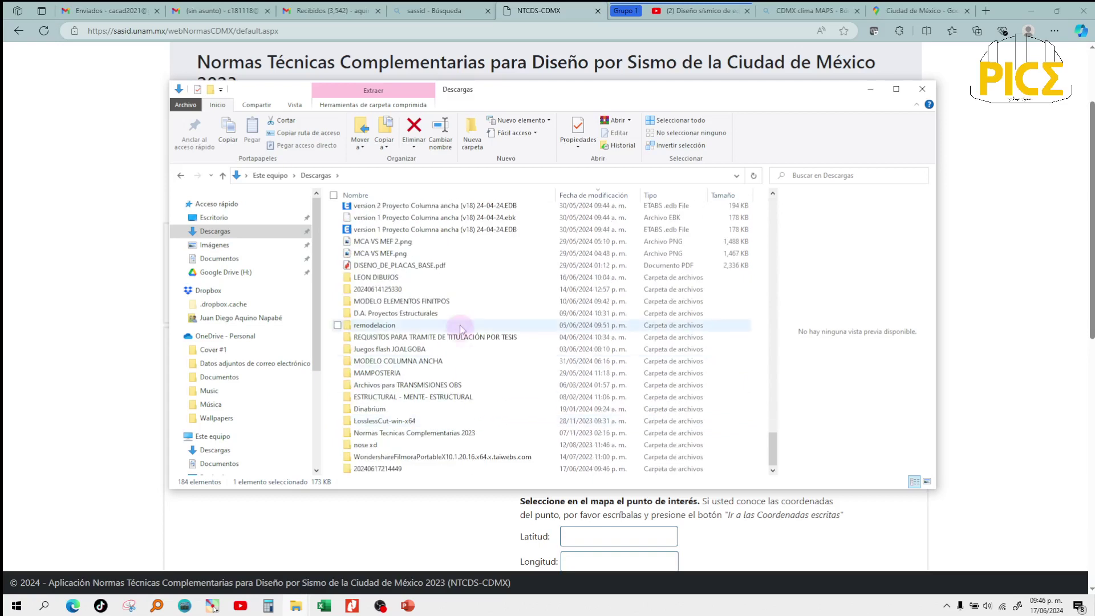
{"action": "double_click", "coordinate": [454, 468]}
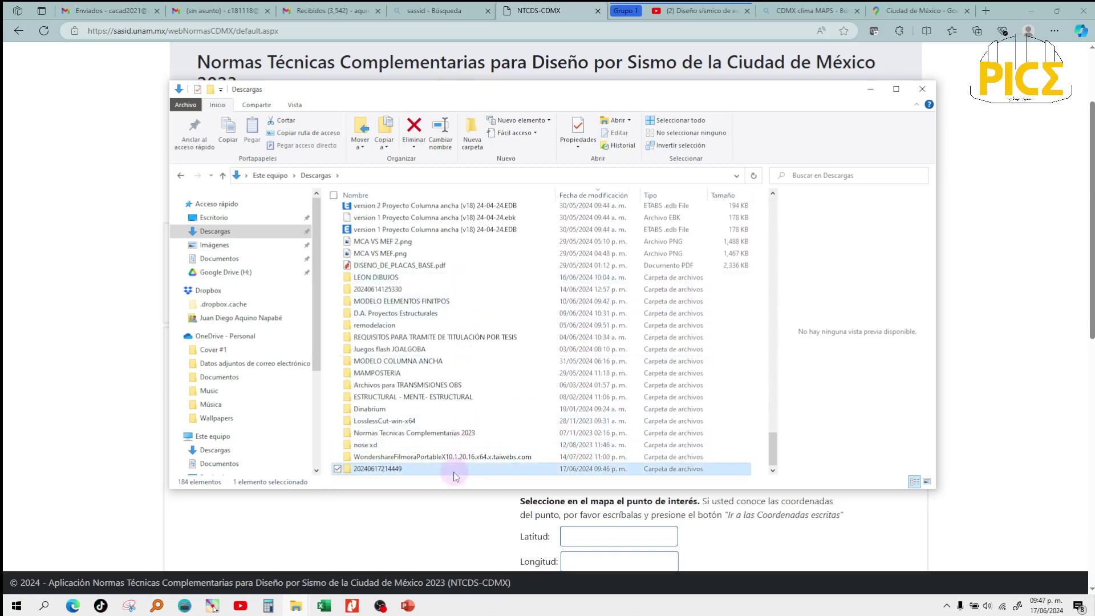
{"action": "left_click", "coordinate": [460, 212]}
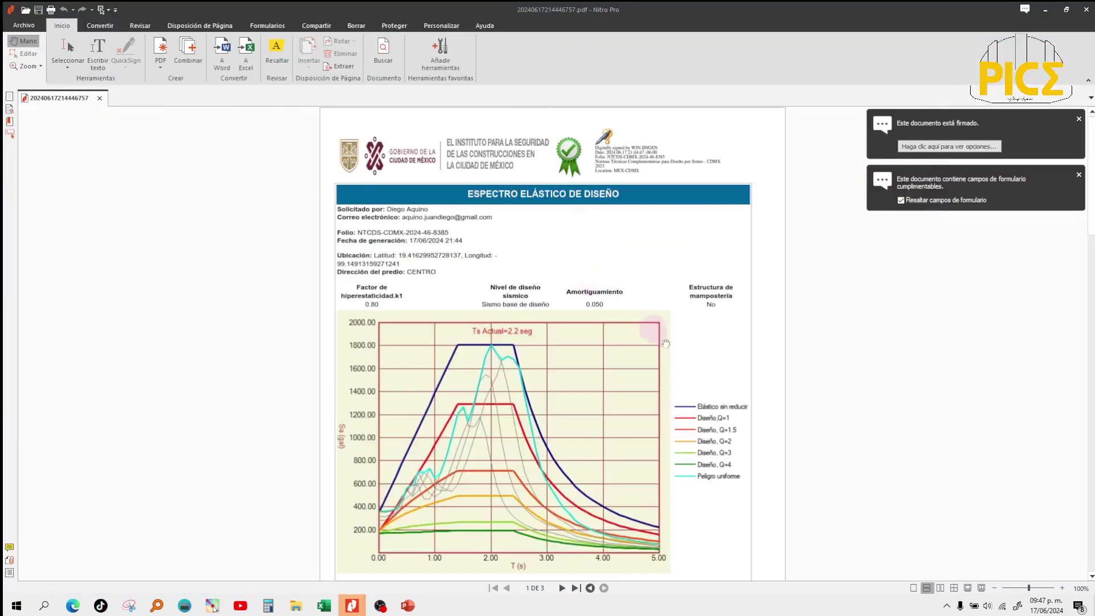
Enlarge the SASID report and look through its table of spectral ordinates by period up to 5.000 s.
{"action": "left_click", "coordinate": [1062, 589]}
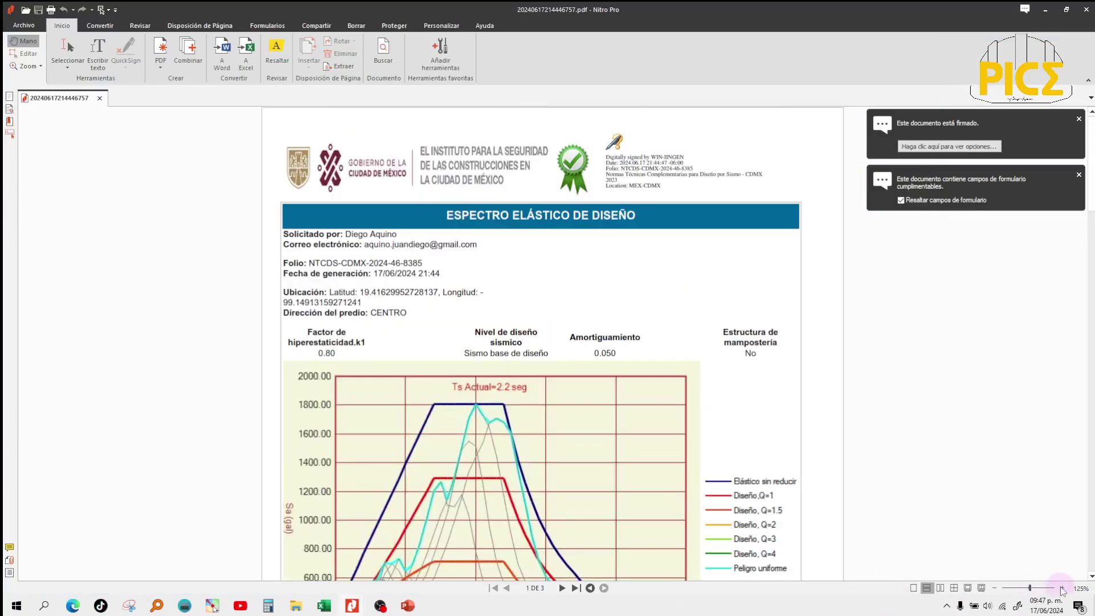
{"action": "scroll", "coordinate": [522, 323], "scroll_direction": "down", "scroll_amount": 10}
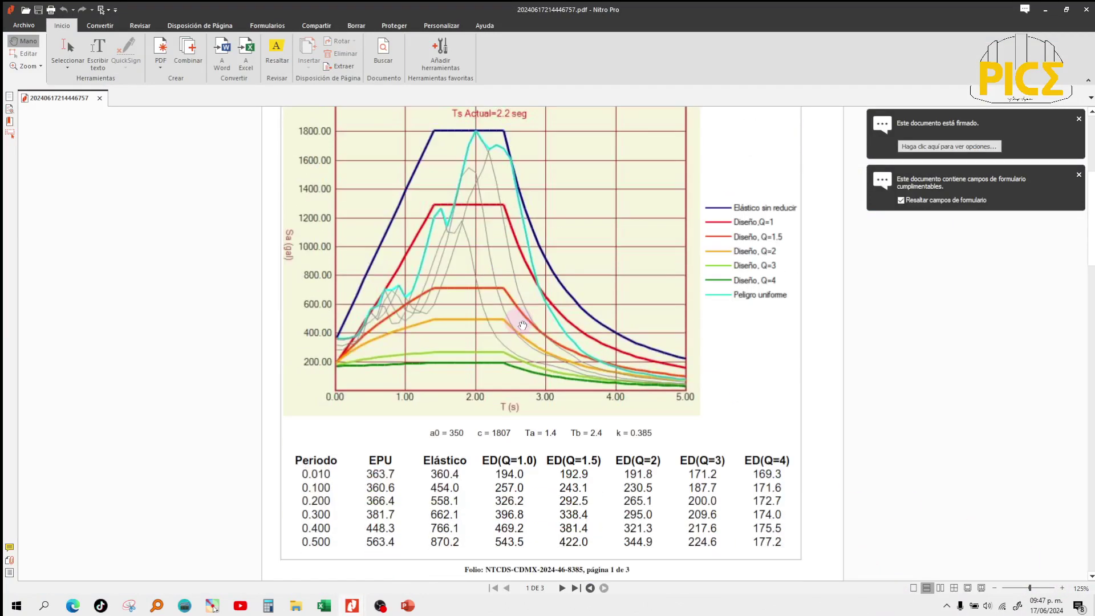
{"action": "scroll", "coordinate": [521, 226], "scroll_direction": "down", "scroll_amount": 18}
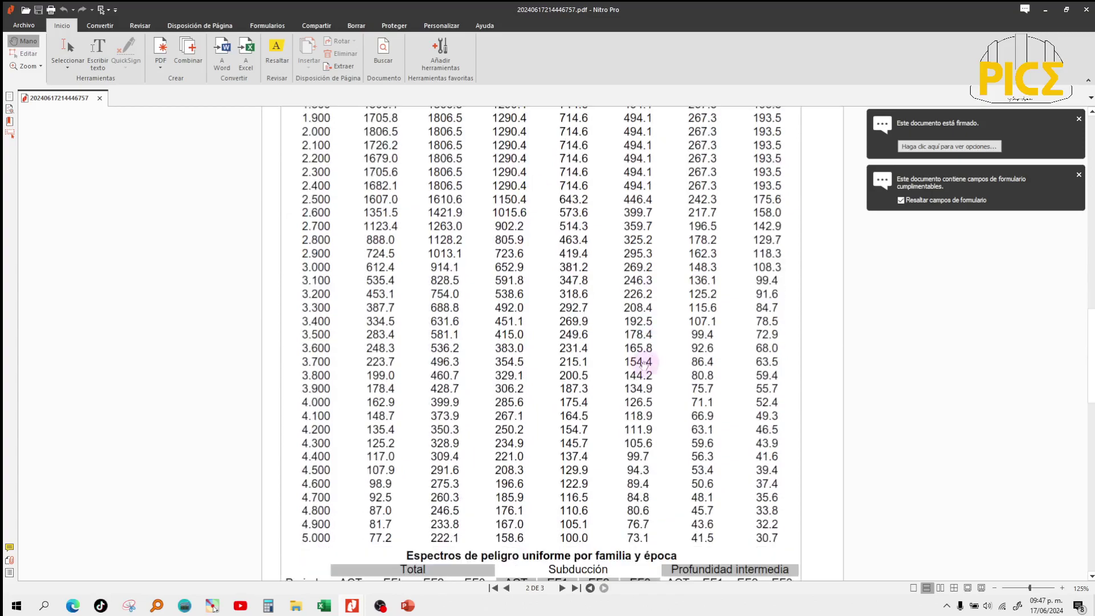
{"action": "scroll", "coordinate": [603, 357], "scroll_direction": "up", "scroll_amount": 9}
{"action": "scroll", "coordinate": [603, 357], "scroll_direction": "up", "scroll_amount": 10}
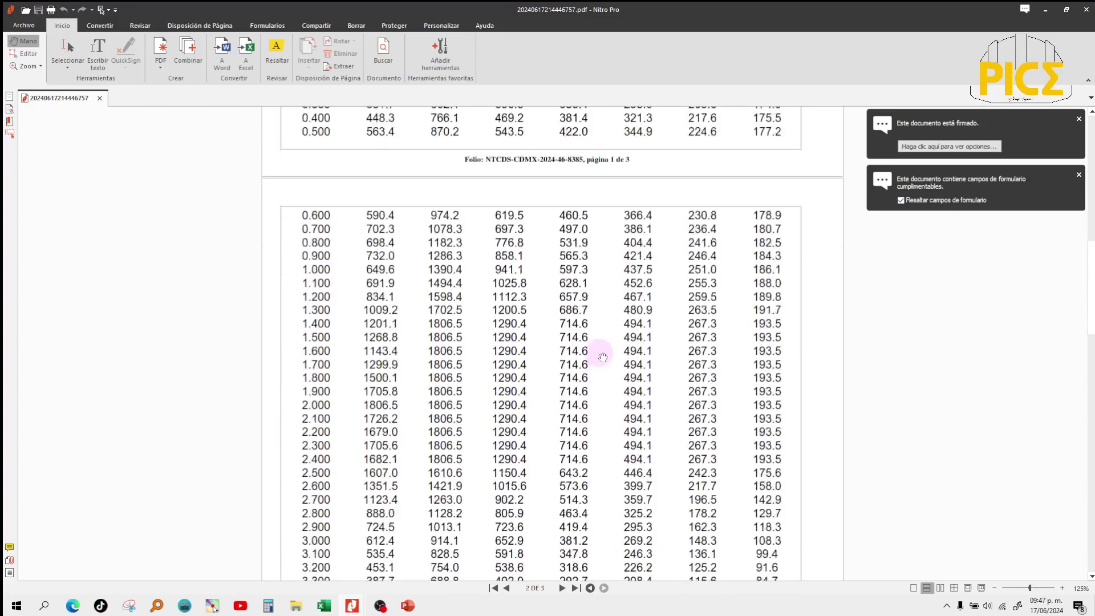
Examine the first page's design spectra graph, its site parameters, and the EPU, elastic and Q-reduced columns beneath it.
{"action": "scroll", "coordinate": [603, 357], "scroll_direction": "up", "scroll_amount": 4}
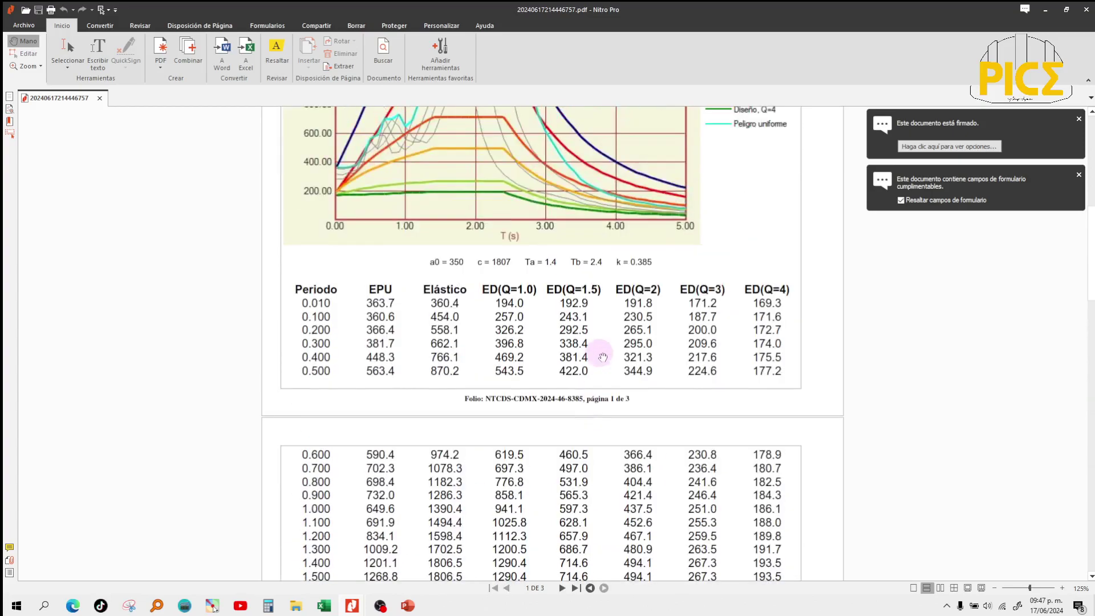
{"action": "scroll", "coordinate": [416, 336], "scroll_direction": "up", "scroll_amount": 1}
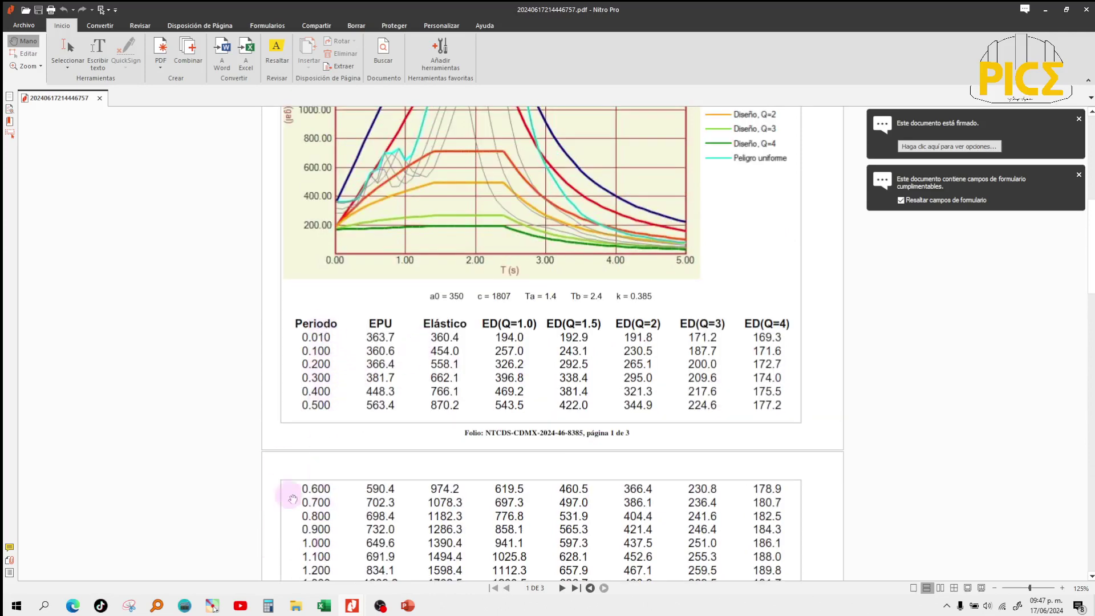
{"action": "scroll", "coordinate": [367, 343], "scroll_direction": "up", "scroll_amount": 3}
{"action": "scroll", "coordinate": [378, 416], "scroll_direction": "up", "scroll_amount": 1}
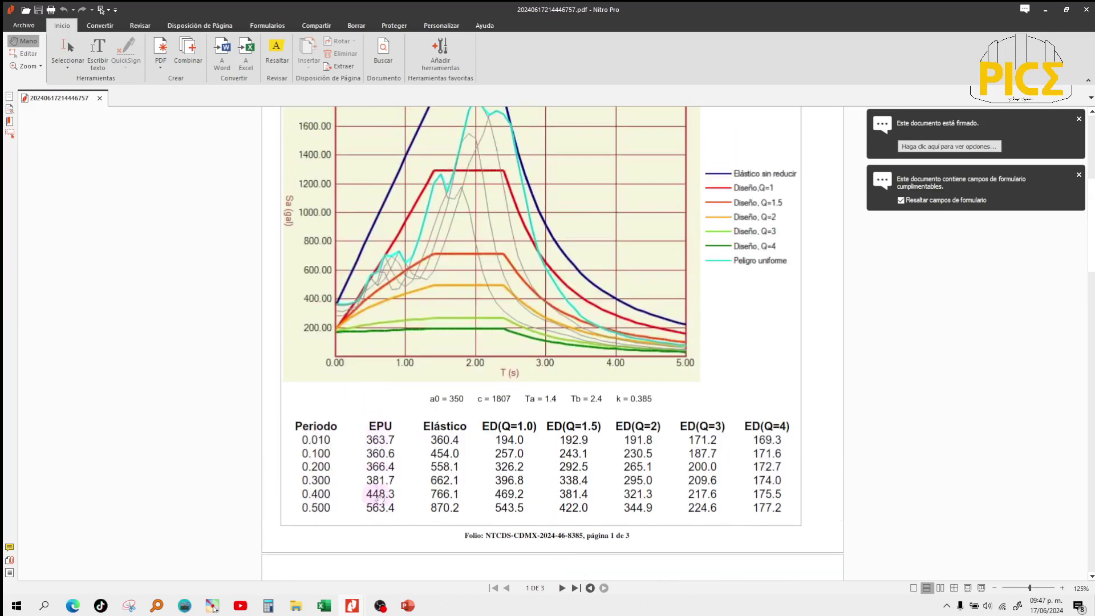
{"action": "scroll", "coordinate": [379, 456], "scroll_direction": "up", "scroll_amount": 3}
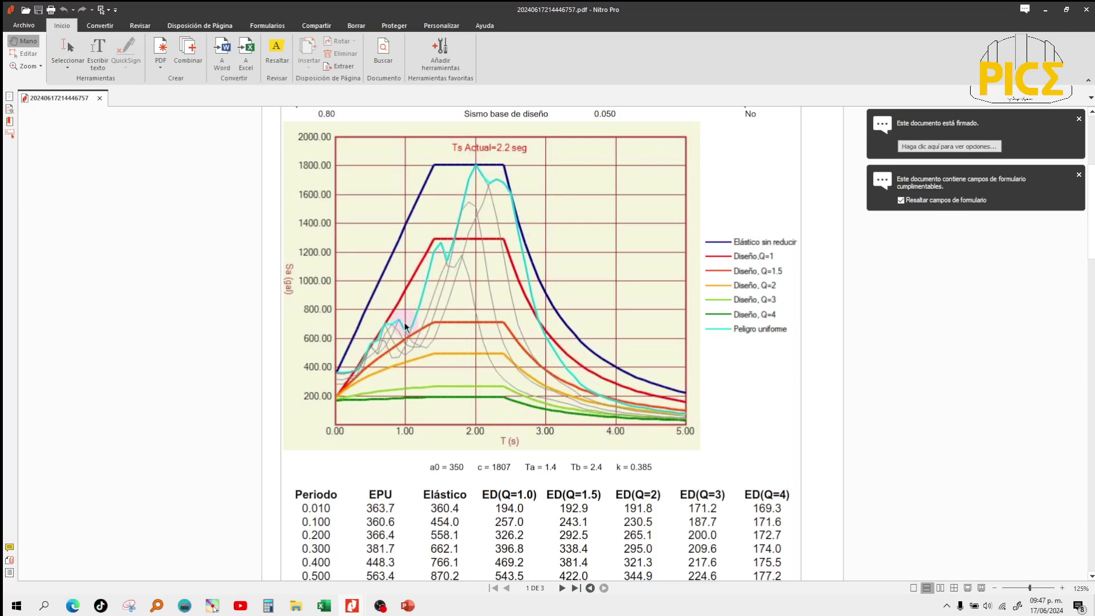
{"action": "scroll", "coordinate": [405, 324], "scroll_direction": "down", "scroll_amount": 1}
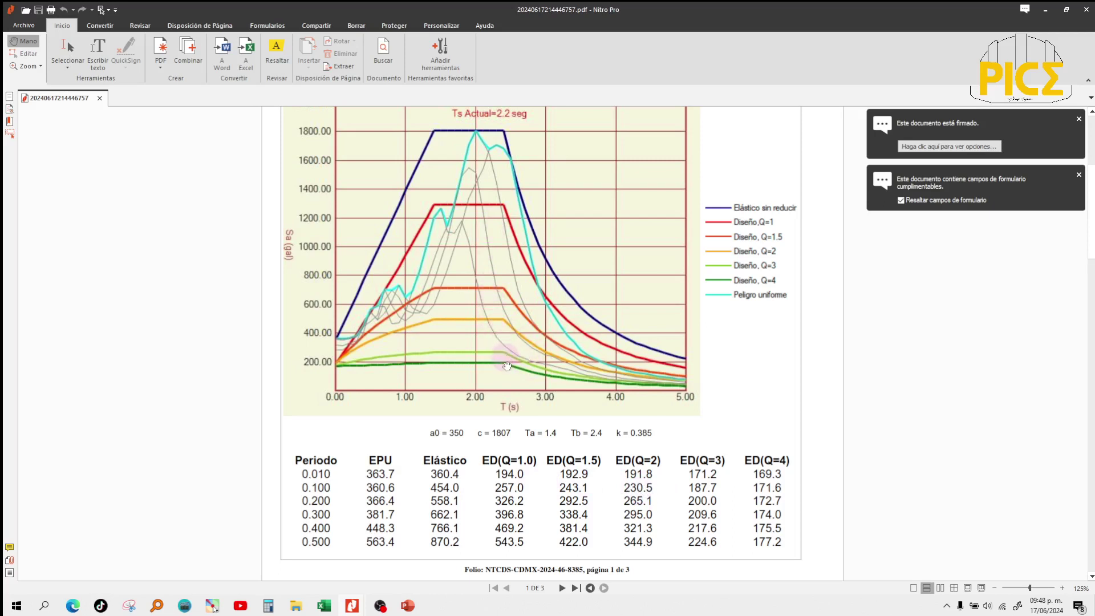
{"action": "scroll", "coordinate": [505, 352], "scroll_direction": "up", "scroll_amount": 3}
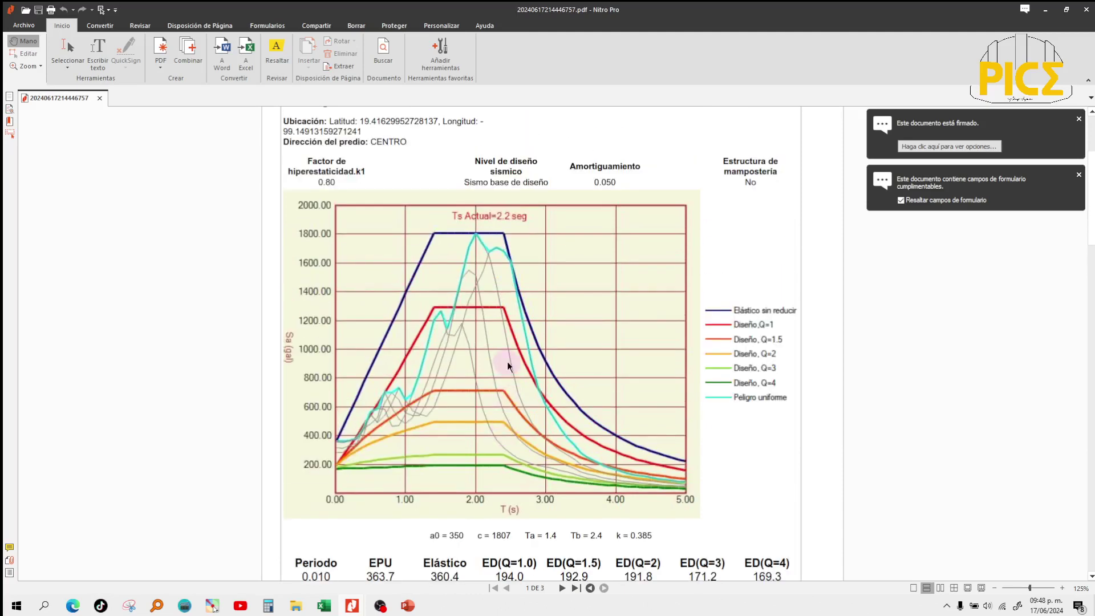
{"action": "scroll", "coordinate": [507, 366], "scroll_direction": "down", "scroll_amount": 4}
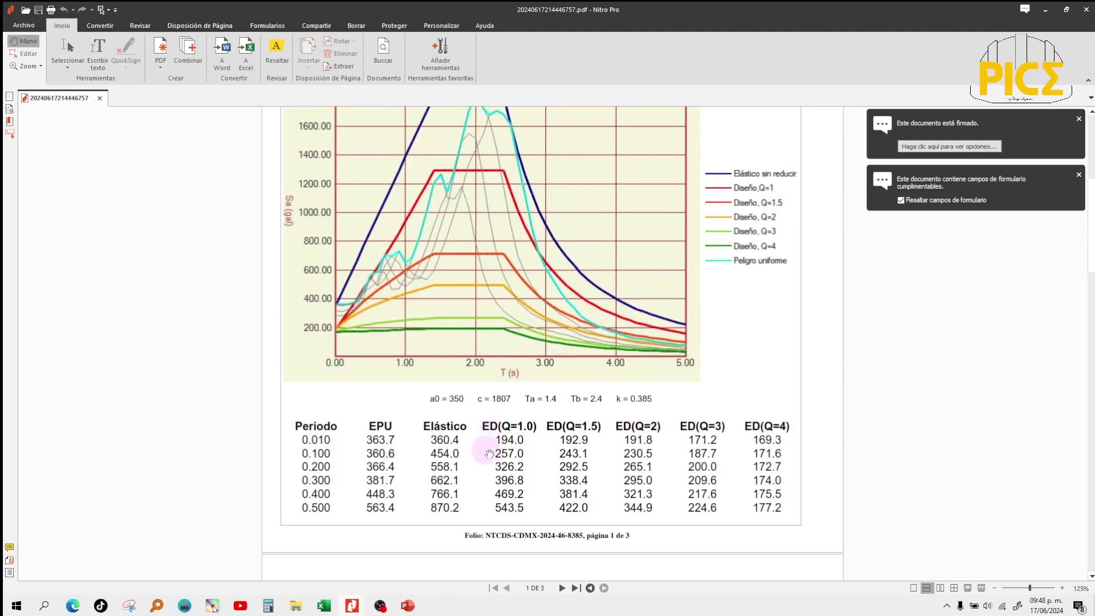
Switch to the Revisión de distorsiones limite 2024 Excel workbook and change heading A170 to "1.-Estado Limite de Limitación de daños".
{"action": "mouse_move", "coordinate": [332, 611]}
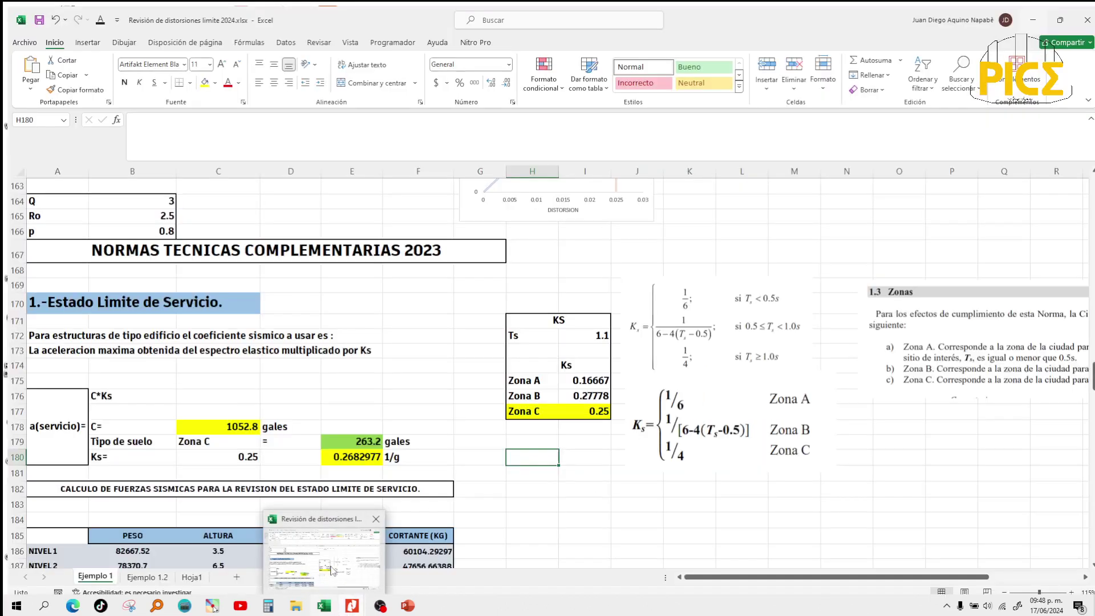
{"action": "left_click", "coordinate": [331, 568]}
{"action": "scroll", "coordinate": [585, 546], "scroll_direction": "up", "scroll_amount": 6}
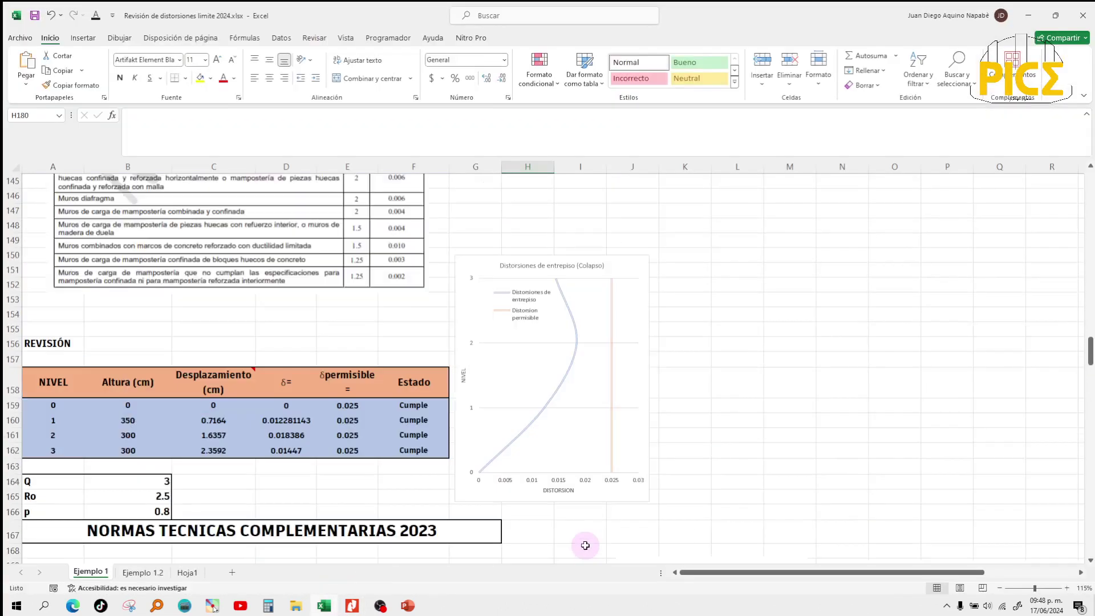
{"action": "scroll", "coordinate": [585, 546], "scroll_direction": "down", "scroll_amount": 6}
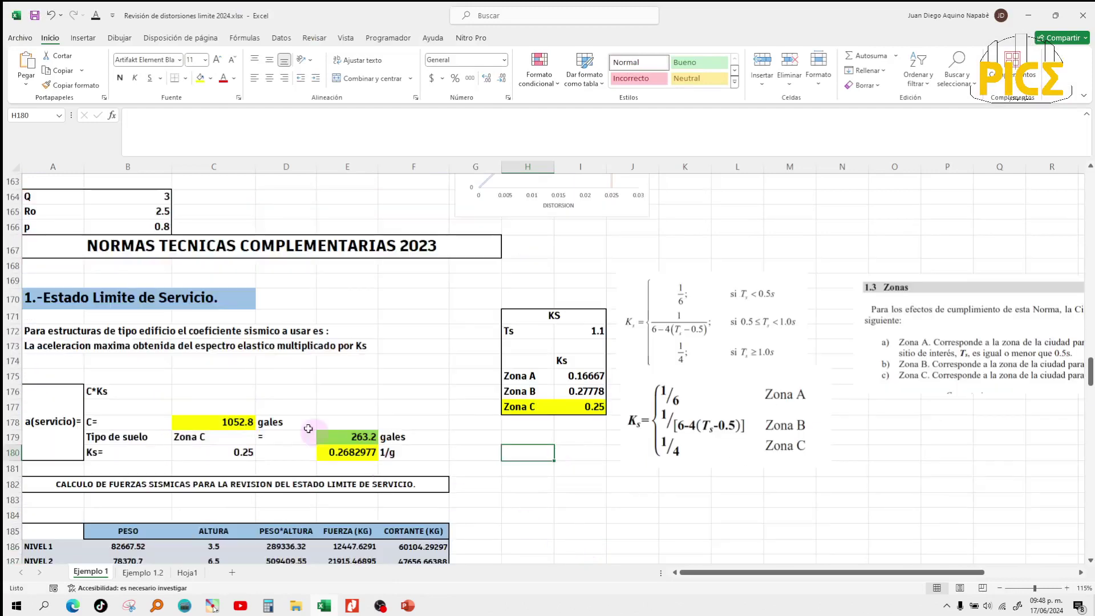
{"action": "left_click", "coordinate": [122, 301]}
{"action": "left_click", "coordinate": [79, 297]}
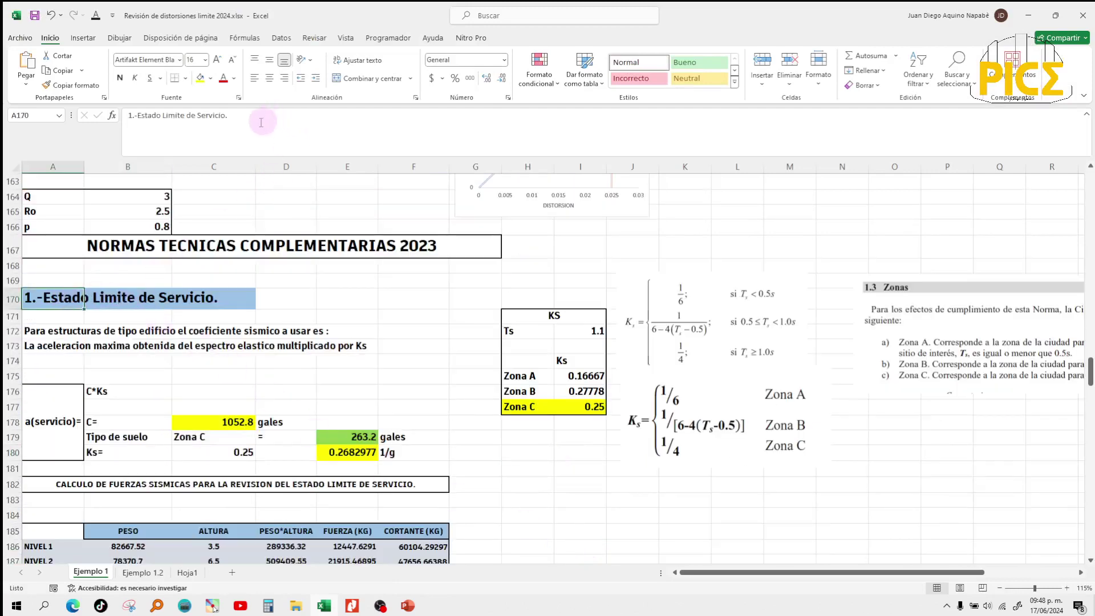
{"action": "type", "text": "de"}
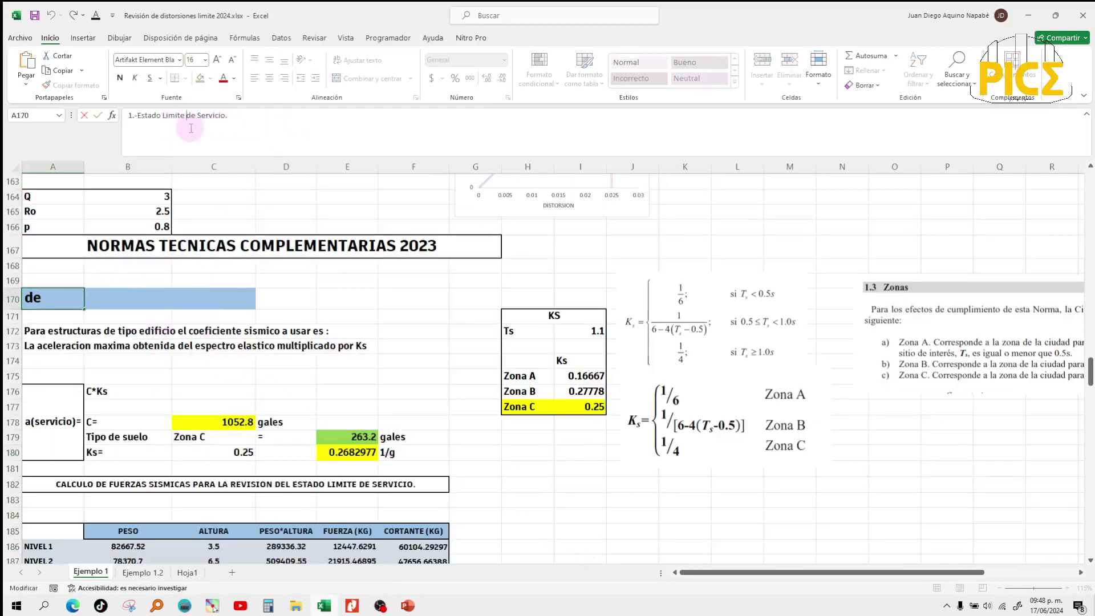
{"action": "double_click", "coordinate": [211, 116]}
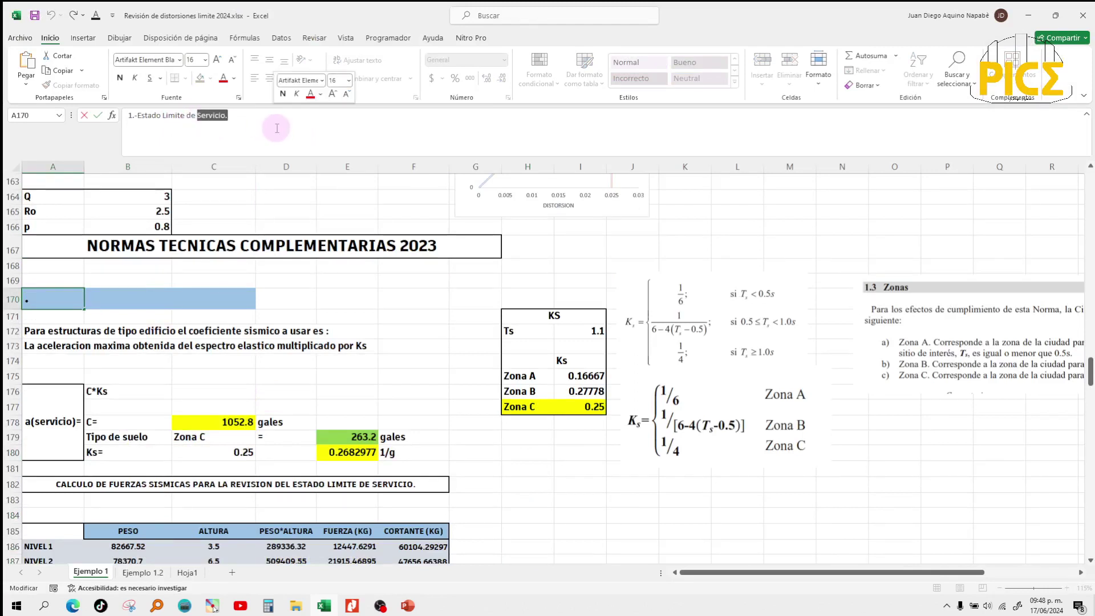
{"action": "type", "text": "Limi"}
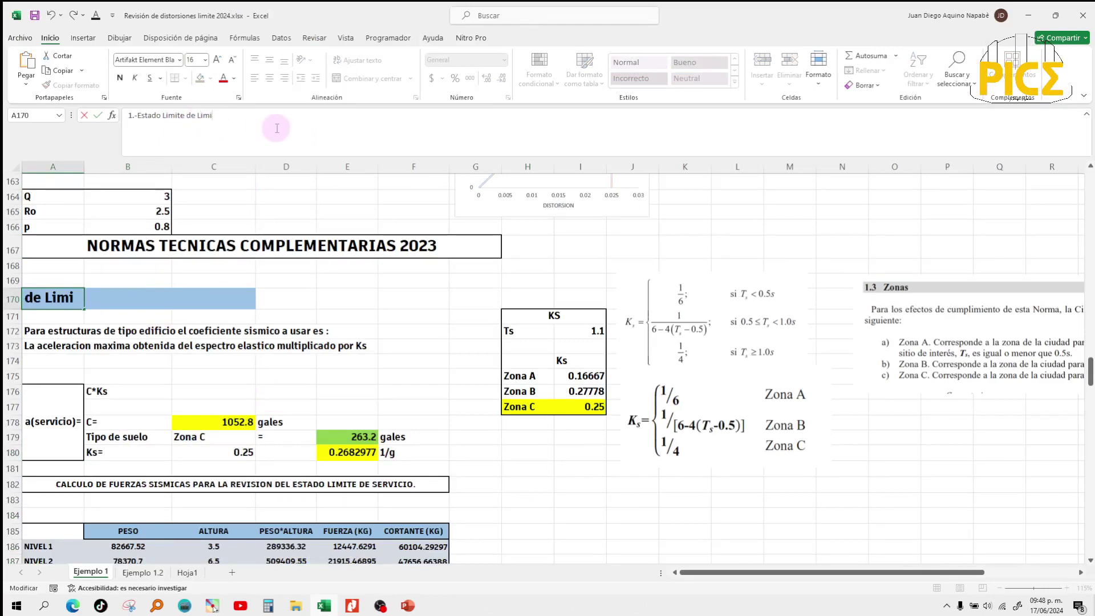
{"action": "type", "text": "tación de daños"}
{"action": "key", "text": "Return"}
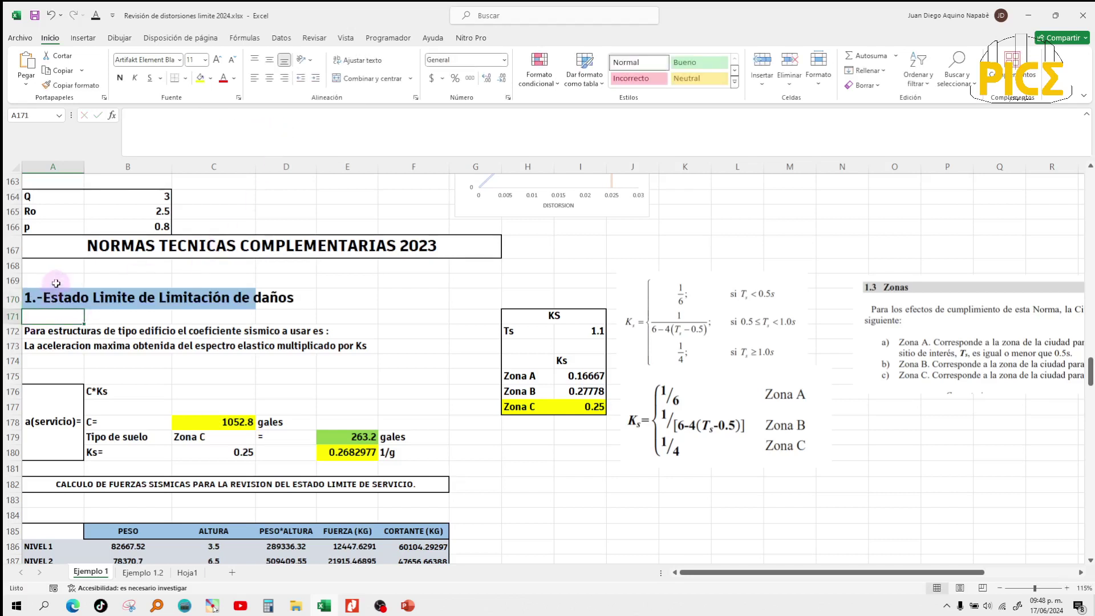
Fill the heading range A170:E170 with the standard light blue colour.
{"action": "left_click_drag", "start_coordinate": [56, 299], "coordinate": [354, 301]}
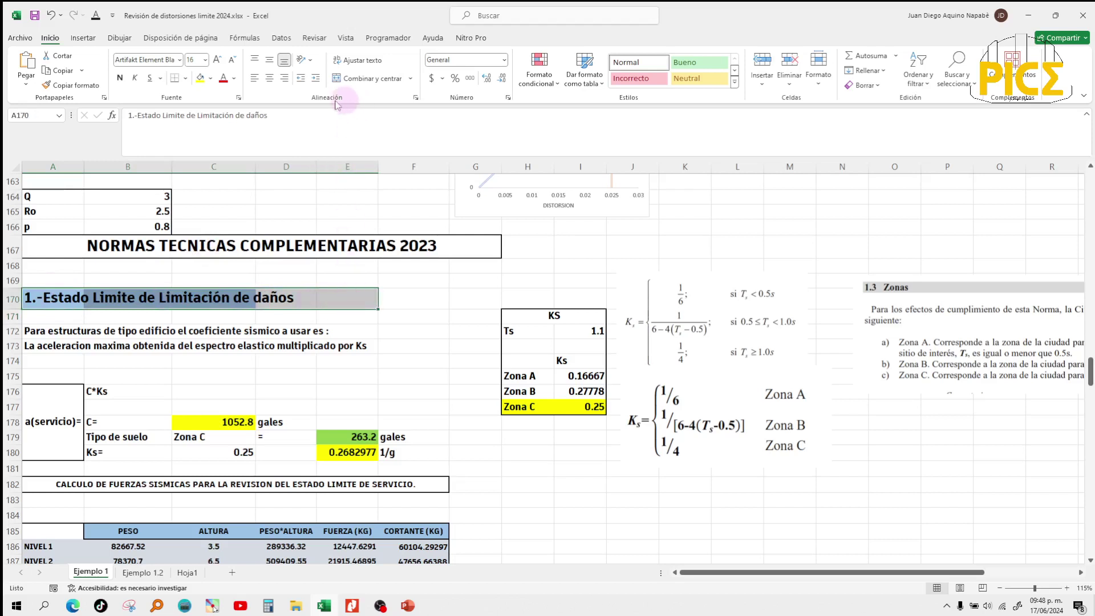
{"action": "left_click", "coordinate": [235, 79]}
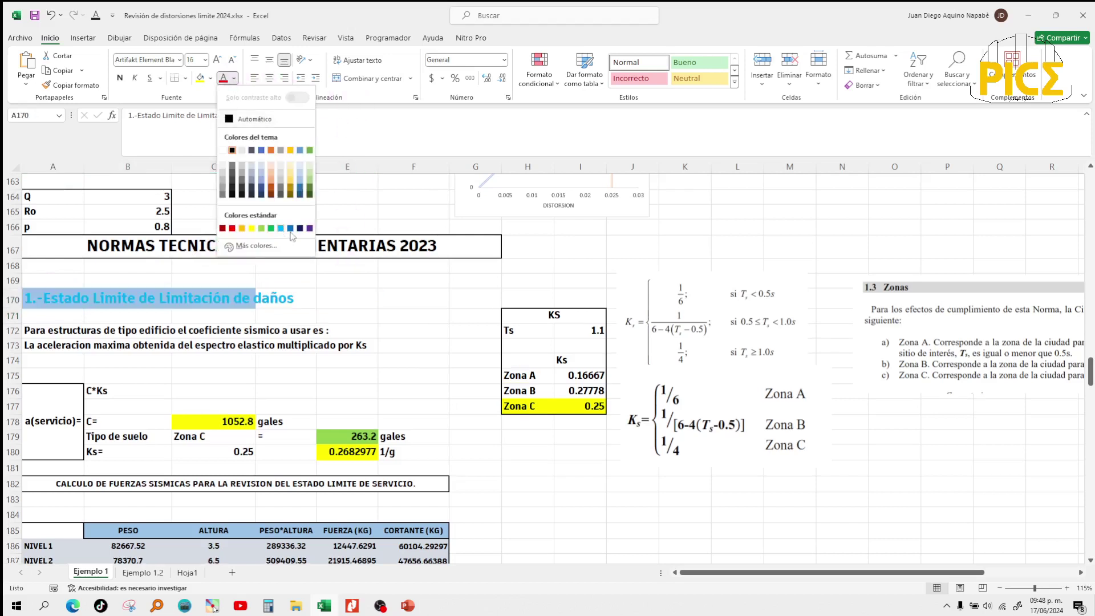
{"action": "left_click", "coordinate": [211, 78]}
{"action": "left_click", "coordinate": [210, 78]}
{"action": "left_click", "coordinate": [211, 78]}
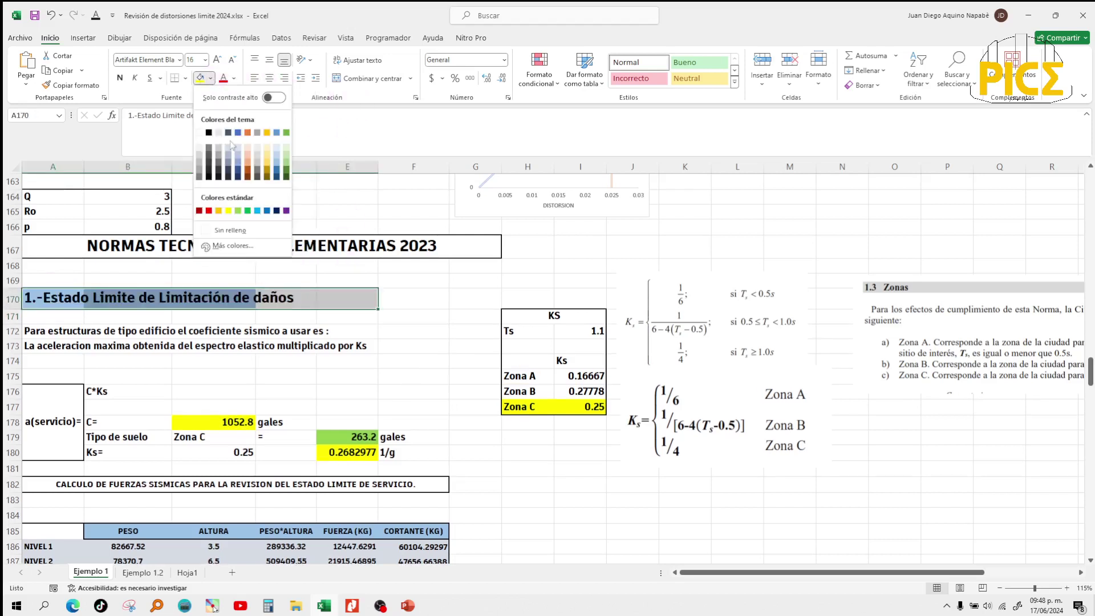
{"action": "left_click", "coordinate": [257, 211]}
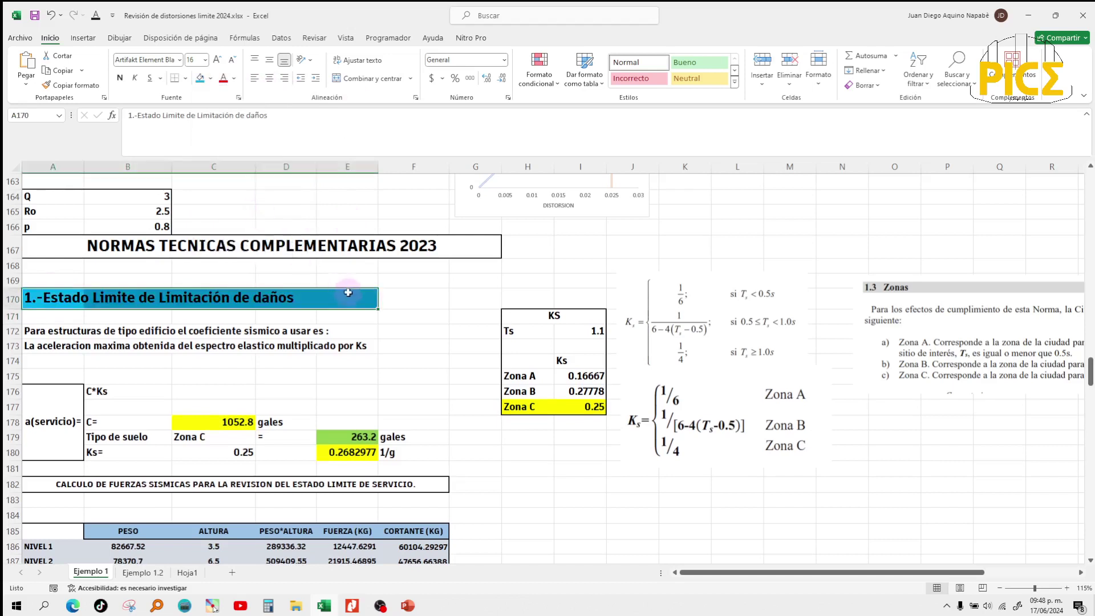
{"action": "left_click", "coordinate": [441, 330]}
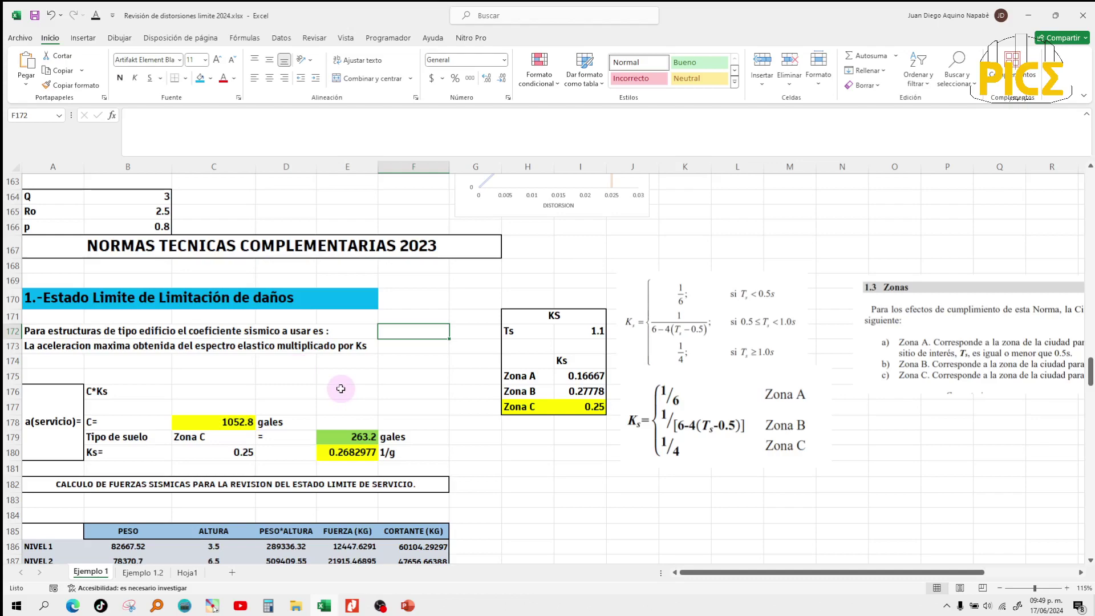
Switch to the NTC PARA EL DISEÑO POR SISMO 2023 PDF in Nitro Pro and examine the Ks factor in section 3.1.1.
{"action": "mouse_move", "coordinate": [353, 601]}
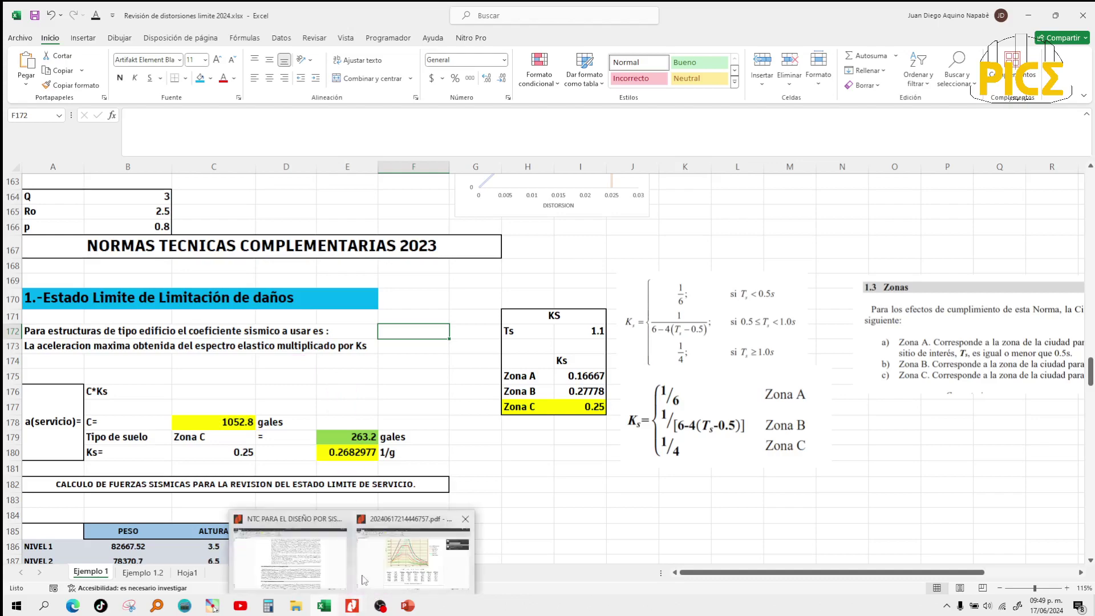
{"action": "left_click", "coordinate": [345, 570]}
{"action": "scroll", "coordinate": [342, 565], "scroll_direction": "up", "scroll_amount": 10}
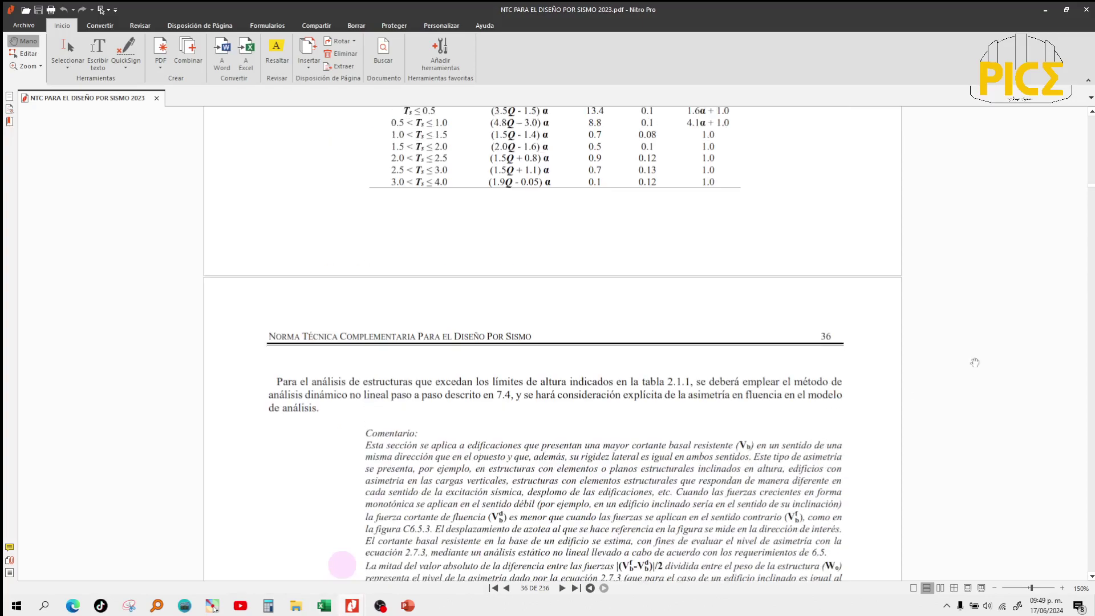
{"action": "scroll", "coordinate": [1015, 239], "scroll_direction": "down", "scroll_amount": 8}
{"action": "scroll", "coordinate": [902, 306], "scroll_direction": "up", "scroll_amount": 4}
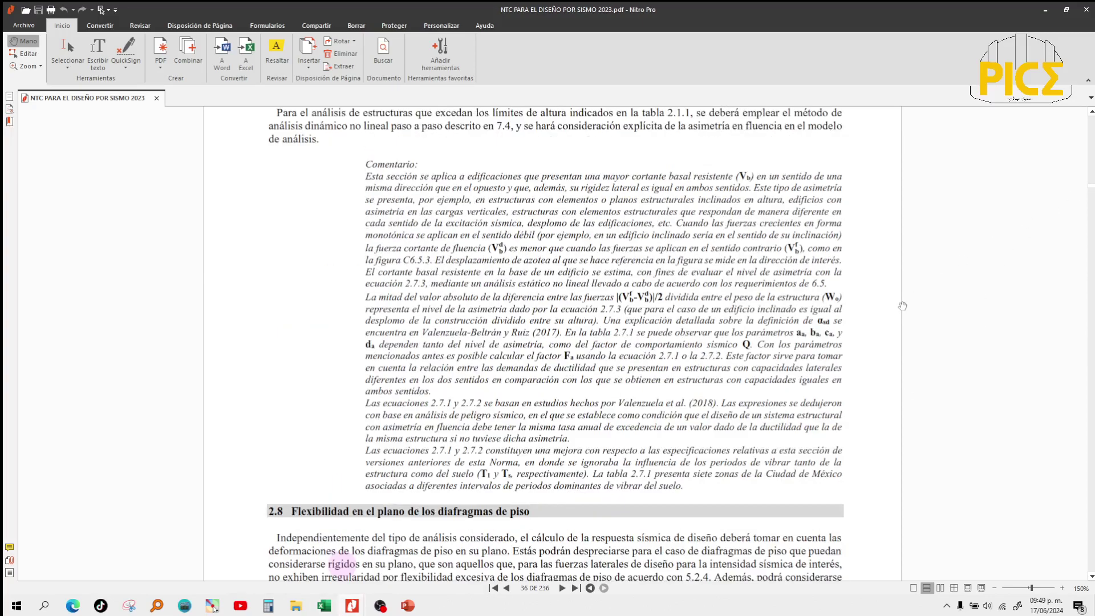
{"action": "scroll", "coordinate": [902, 306], "scroll_direction": "up", "scroll_amount": 20}
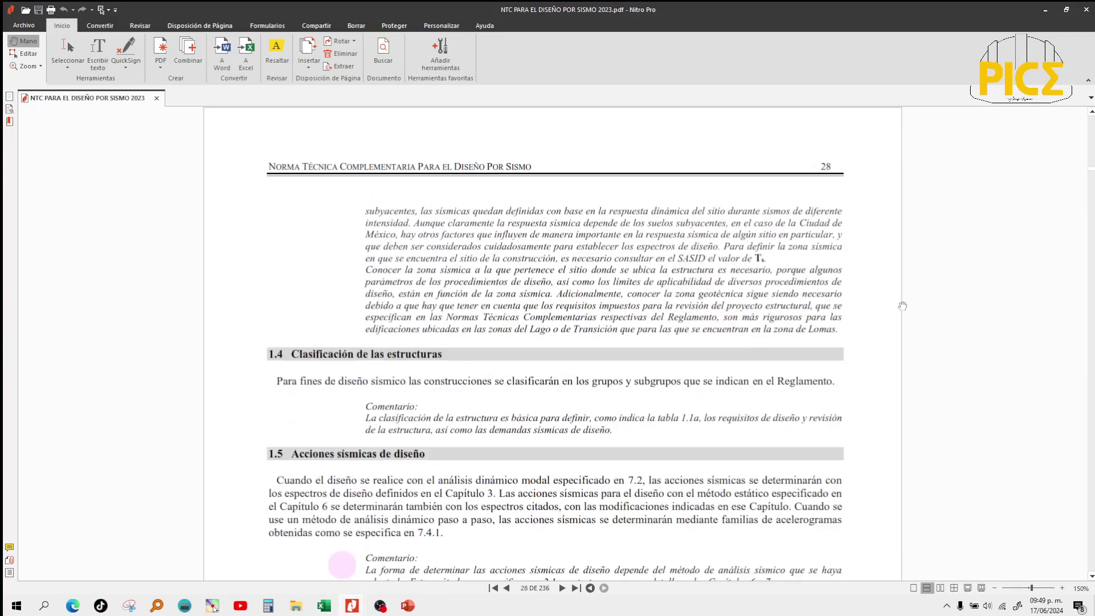
{"action": "scroll", "coordinate": [903, 307], "scroll_direction": "up", "scroll_amount": 20}
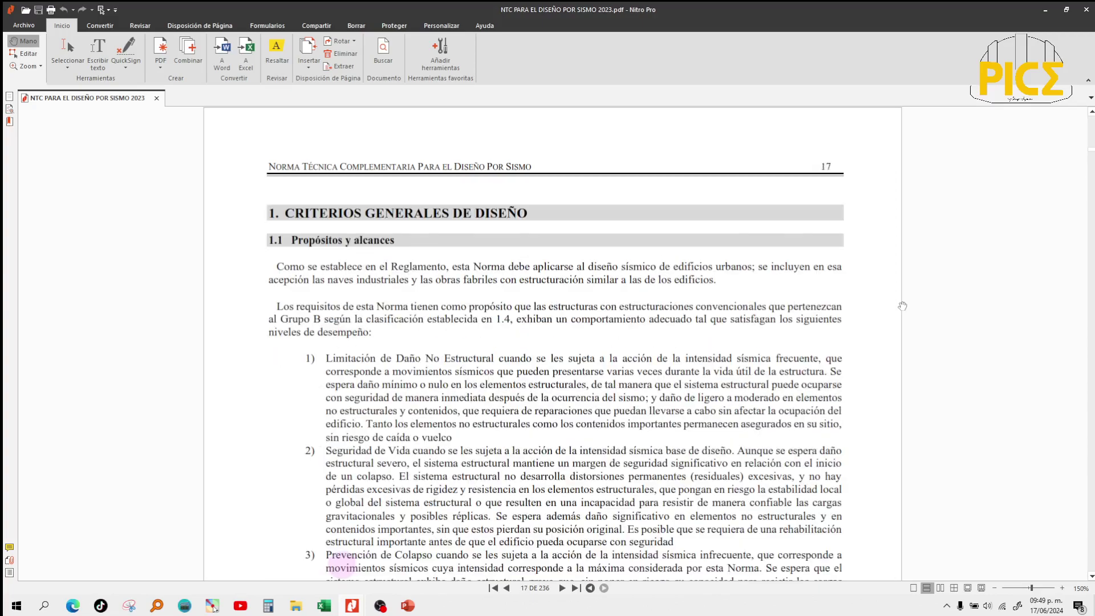
{"action": "scroll", "coordinate": [902, 307], "scroll_direction": "down", "scroll_amount": 20}
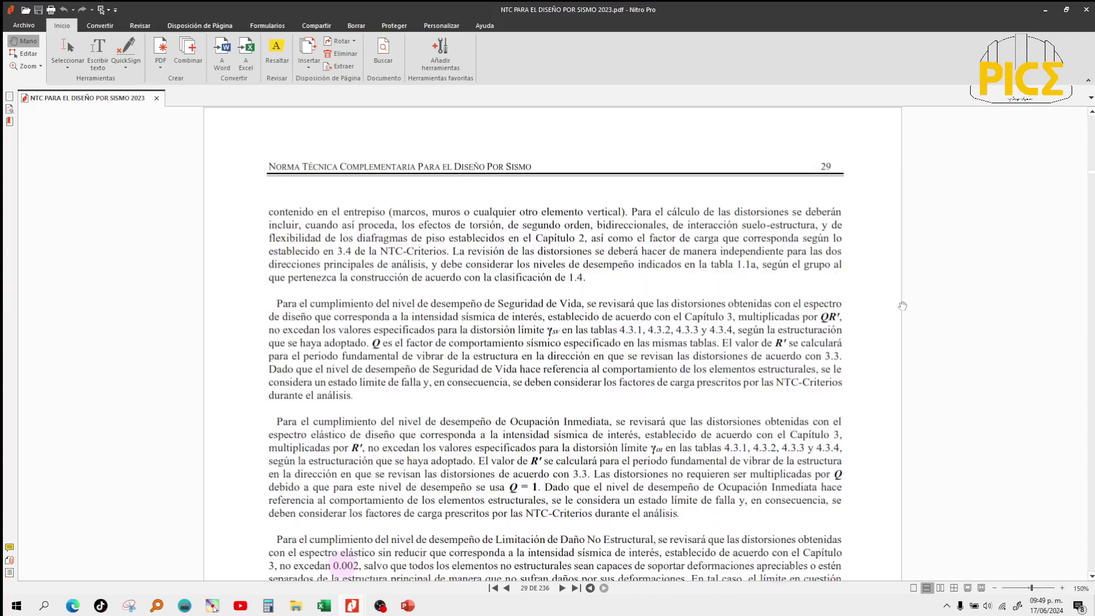
{"action": "scroll", "coordinate": [903, 307], "scroll_direction": "down", "scroll_amount": 20}
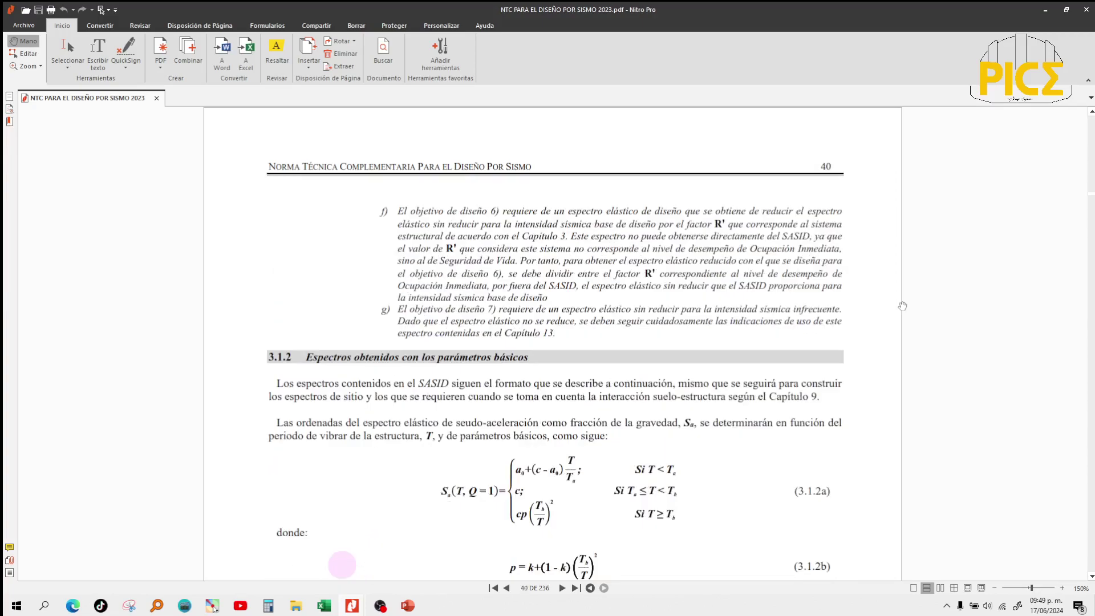
{"action": "scroll", "coordinate": [902, 307], "scroll_direction": "up", "scroll_amount": 12}
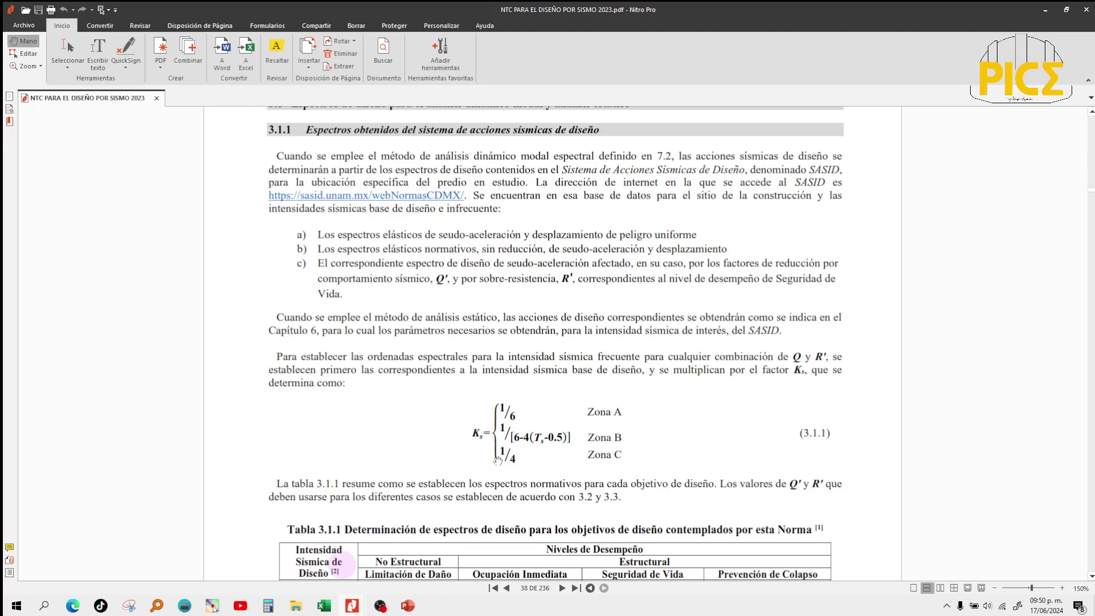
Return to the Excel workbook, enlarge the Ks formula picture for Zona A, B and C, and place it just below the older formula picture.
{"action": "left_click", "coordinate": [1045, 10]}
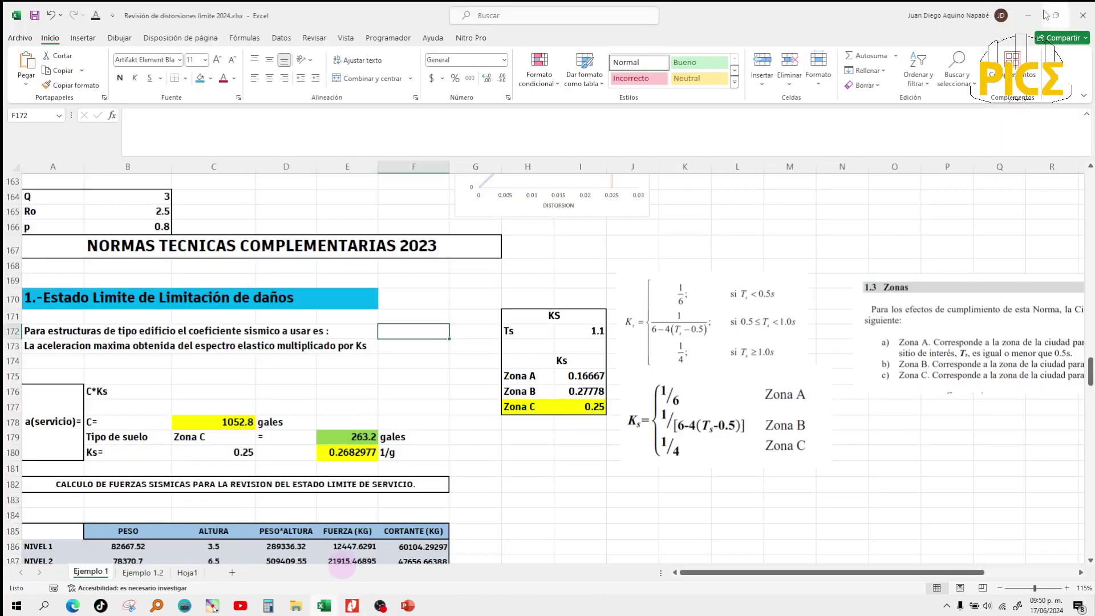
{"action": "left_click", "coordinate": [701, 359]}
{"action": "left_click", "coordinate": [728, 422]}
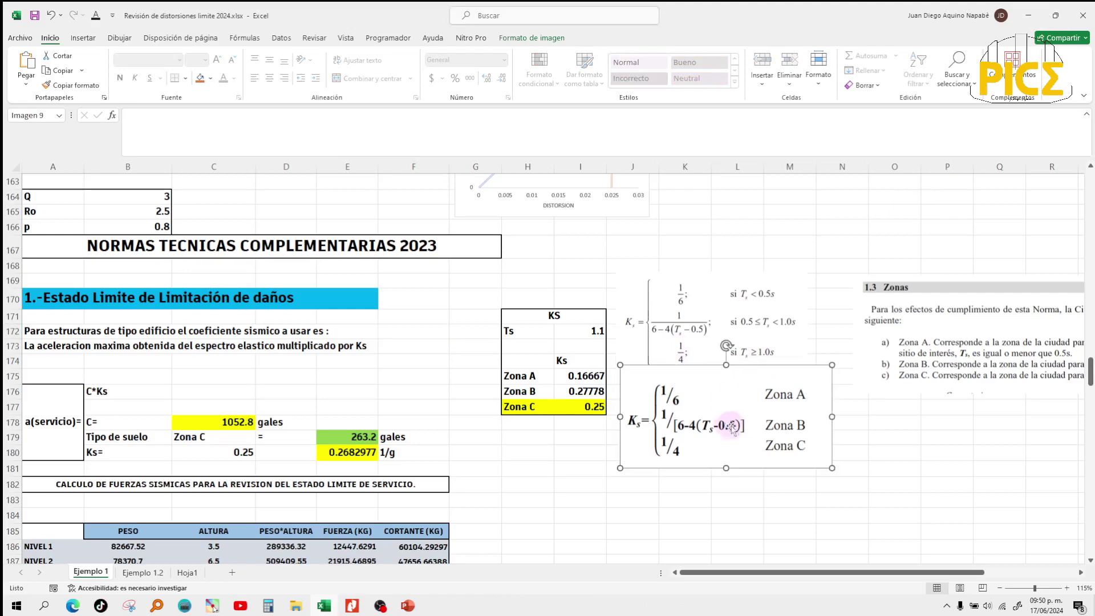
{"action": "left_click_drag", "start_coordinate": [961, 307], "coordinate": [845, 476]}
{"action": "scroll", "coordinate": [841, 474], "scroll_direction": "down", "scroll_amount": 1}
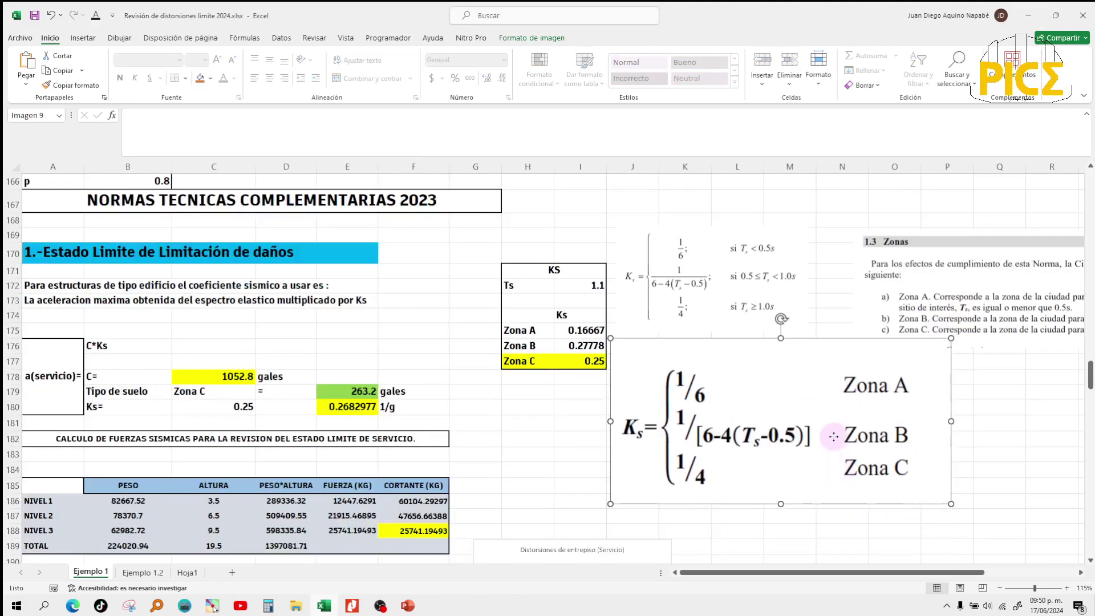
{"action": "left_click_drag", "start_coordinate": [828, 435], "coordinate": [836, 450]}
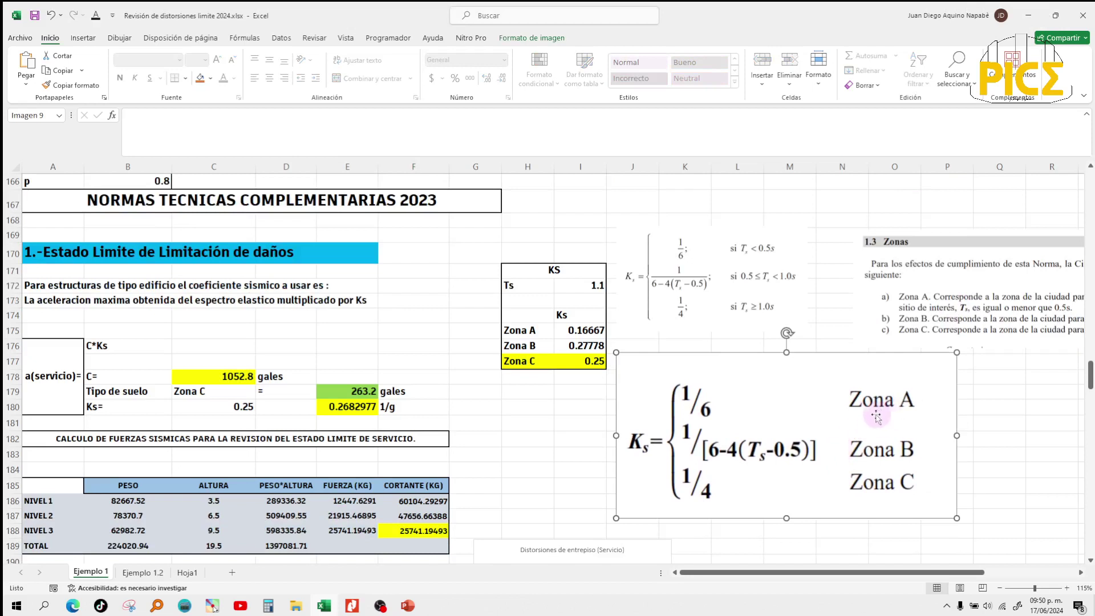
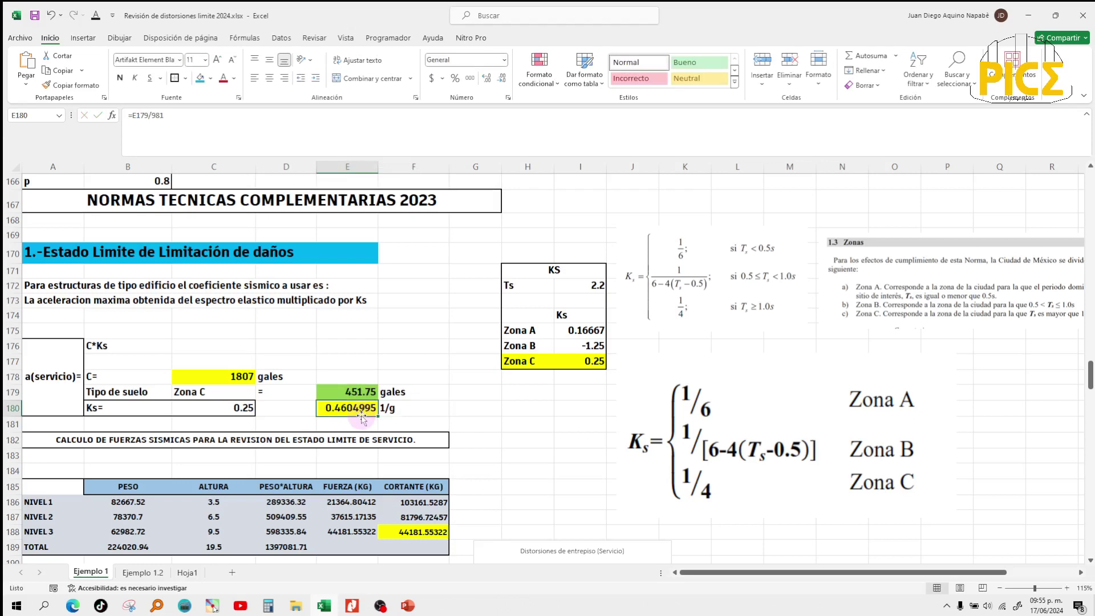
Highlight the NIVEL 1 shear cell F186 in the seismic force table with a yellow fill.
{"action": "scroll", "coordinate": [362, 419], "scroll_direction": "down", "scroll_amount": 1}
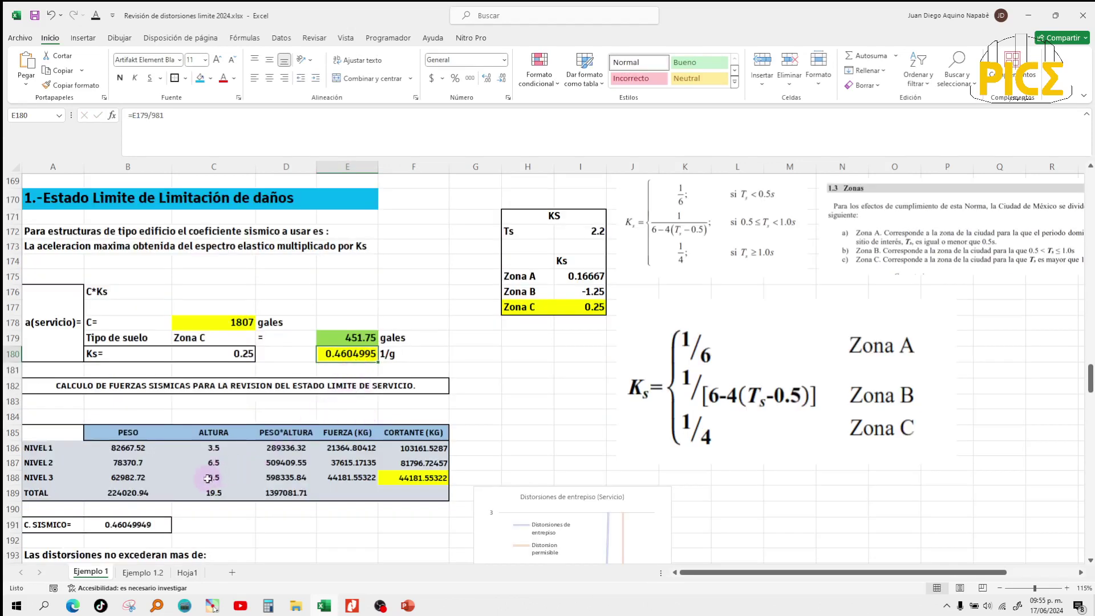
{"action": "left_click_drag", "start_coordinate": [359, 450], "coordinate": [353, 478]}
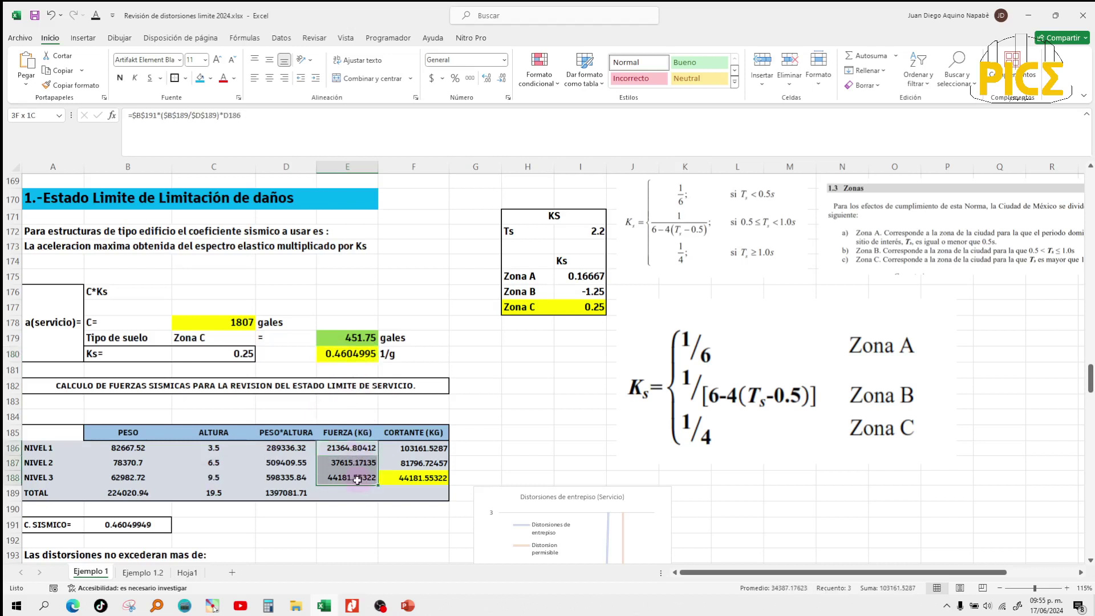
{"action": "left_click", "coordinate": [360, 523]}
{"action": "left_click", "coordinate": [410, 480]}
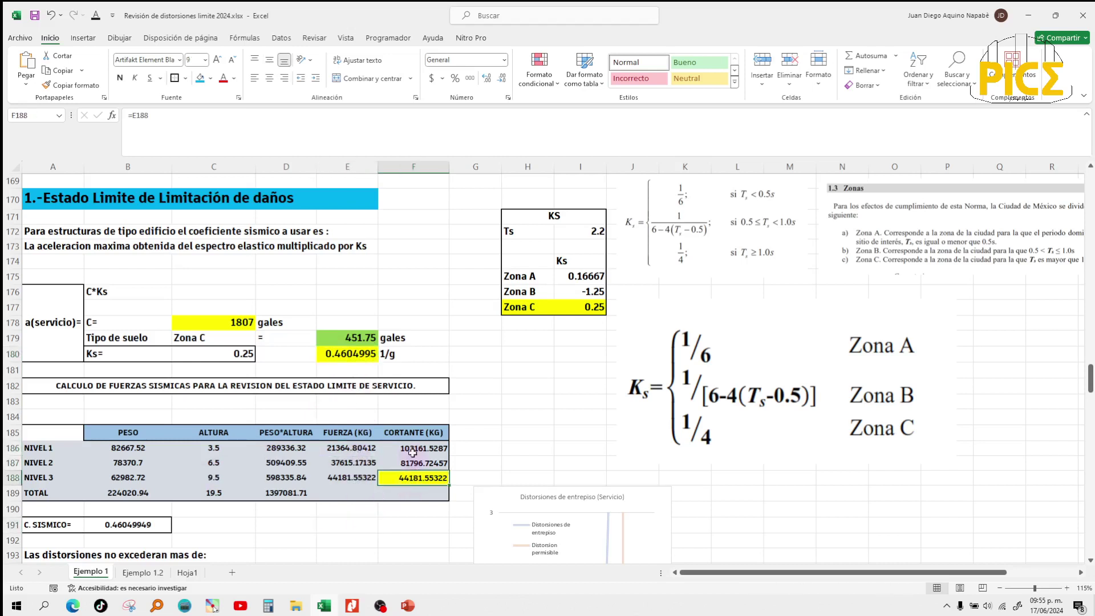
{"action": "left_click", "coordinate": [412, 448]}
{"action": "left_click", "coordinate": [210, 79]}
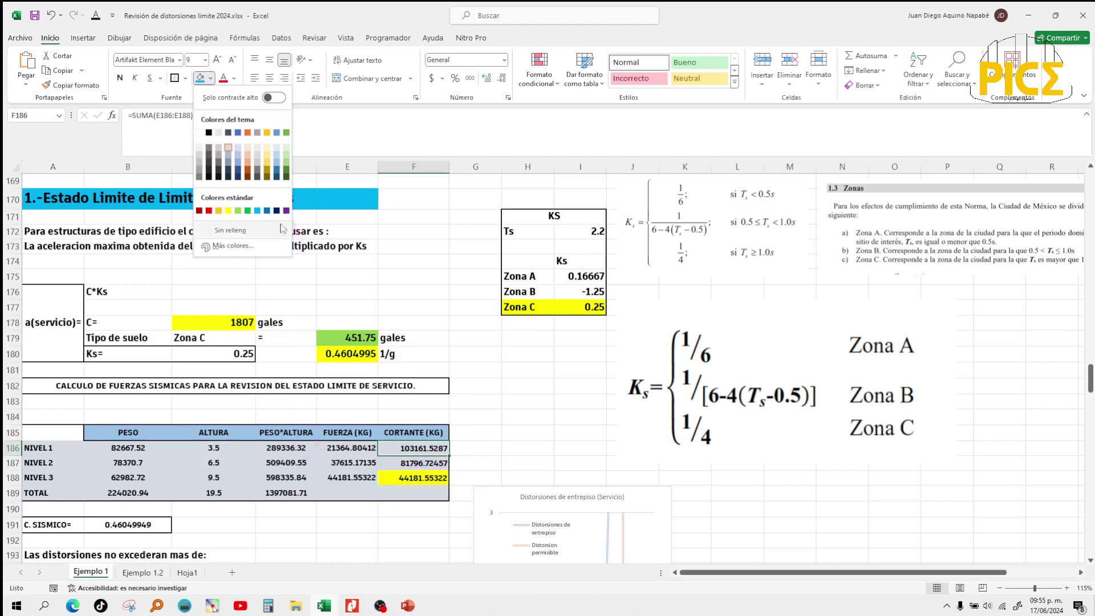
{"action": "left_click", "coordinate": [234, 80]}
{"action": "left_click", "coordinate": [211, 79]}
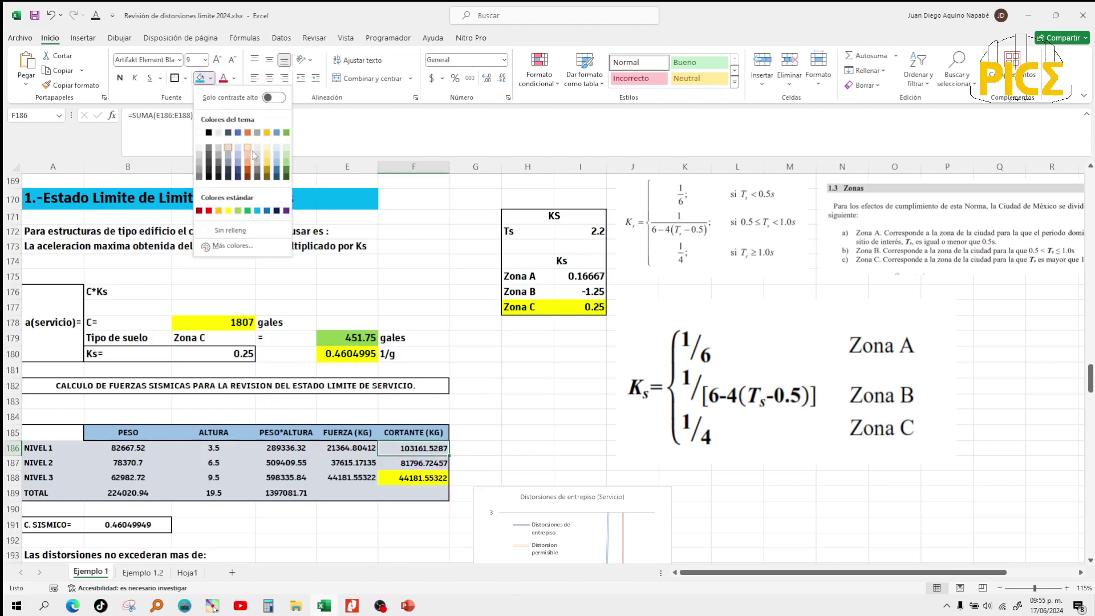
{"action": "left_click", "coordinate": [241, 224]}
Fill the NIVEL 2 shear cell F187 down into F188, carrying over its formula and unhighlighted format.
{"action": "left_click", "coordinate": [423, 475]}
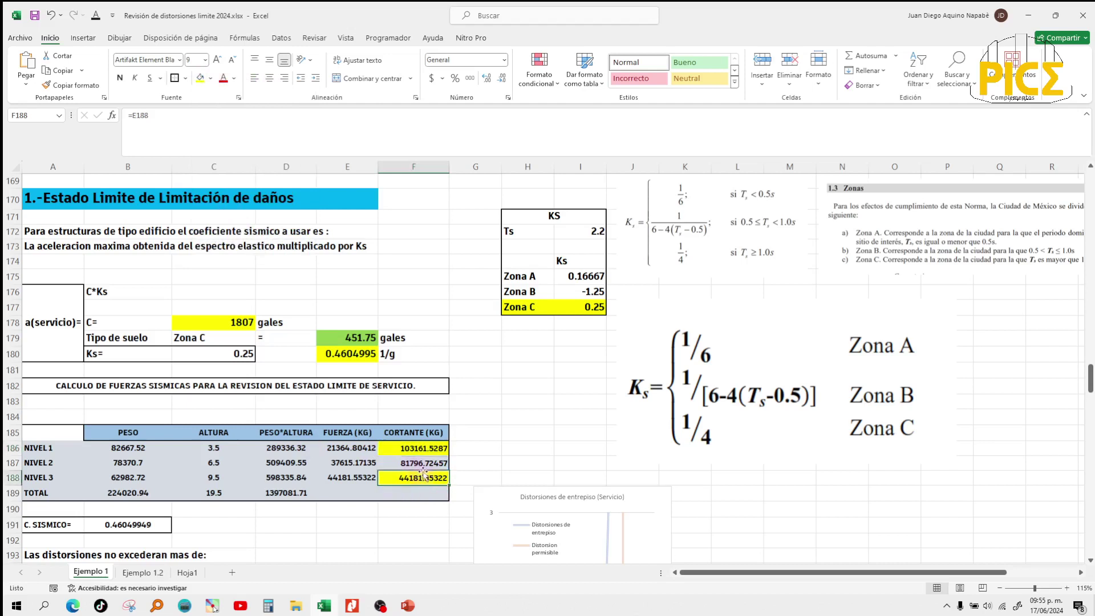
{"action": "left_click", "coordinate": [437, 467]}
{"action": "left_click_drag", "start_coordinate": [449, 473], "coordinate": [448, 484]}
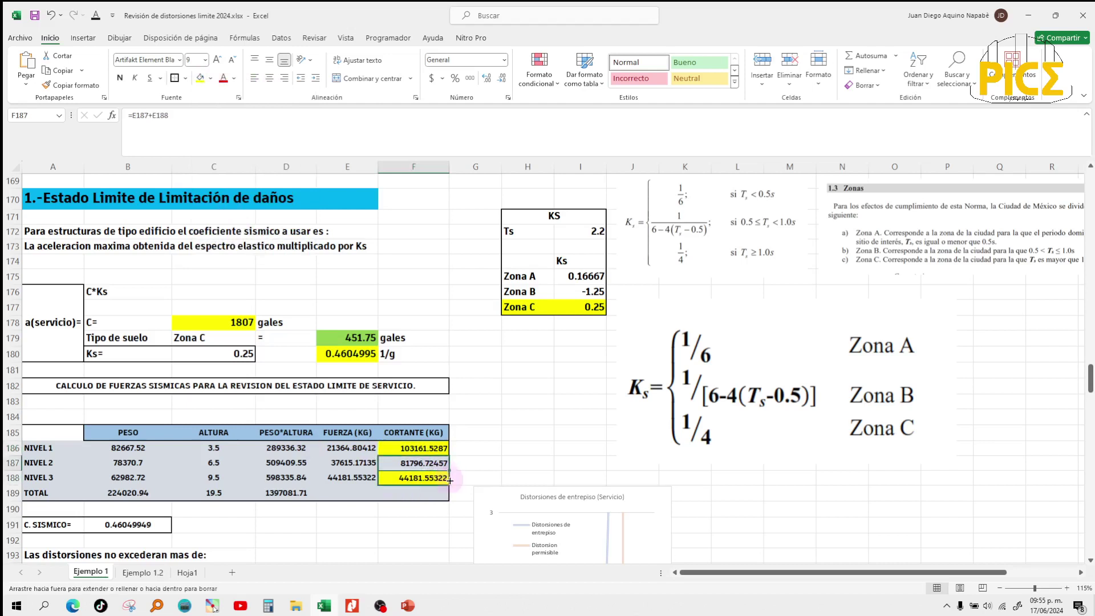
{"action": "left_click", "coordinate": [425, 510]}
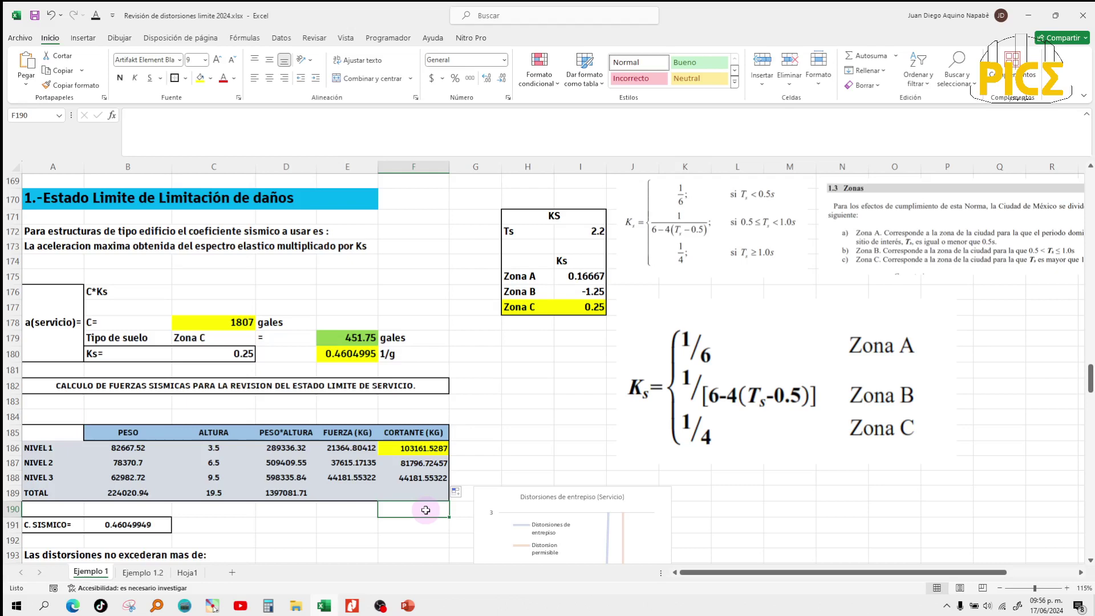
Switch to the NTC seismic design PDF in Nitro Pro and view the Ks equation 3.1.1 again.
{"action": "left_click", "coordinate": [1029, 16]}
{"action": "mouse_move", "coordinate": [340, 612]}
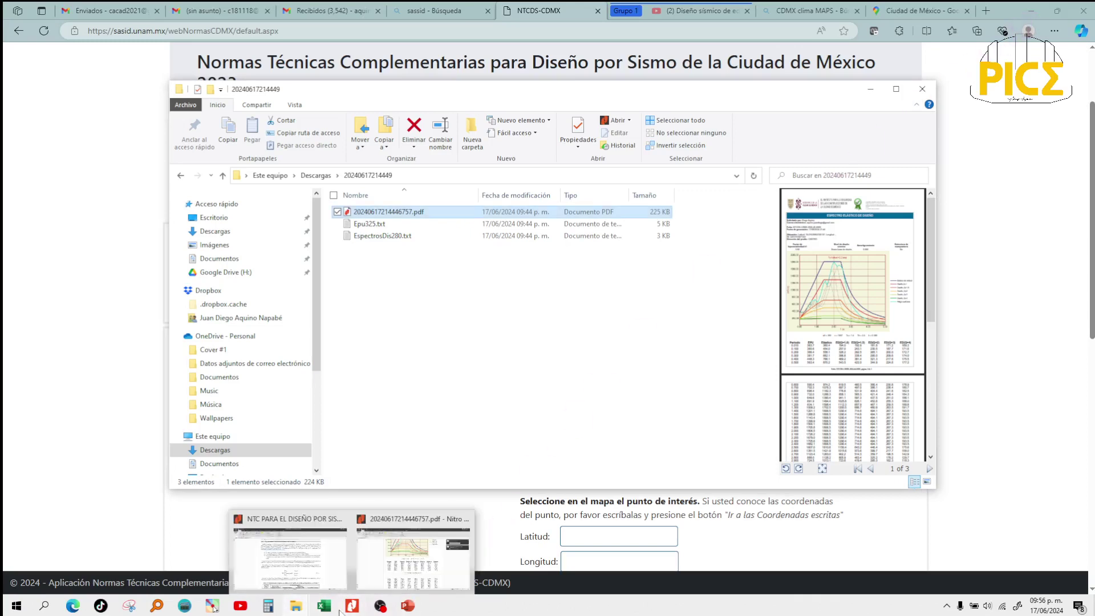
{"action": "left_click", "coordinate": [318, 539]}
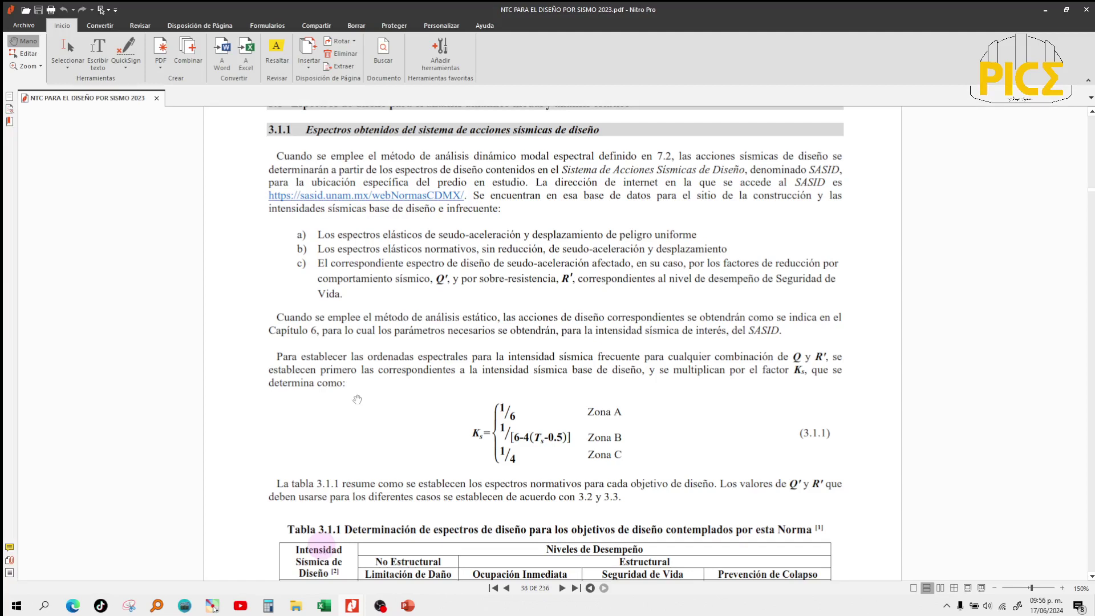
{"action": "mouse_move", "coordinate": [333, 610]}
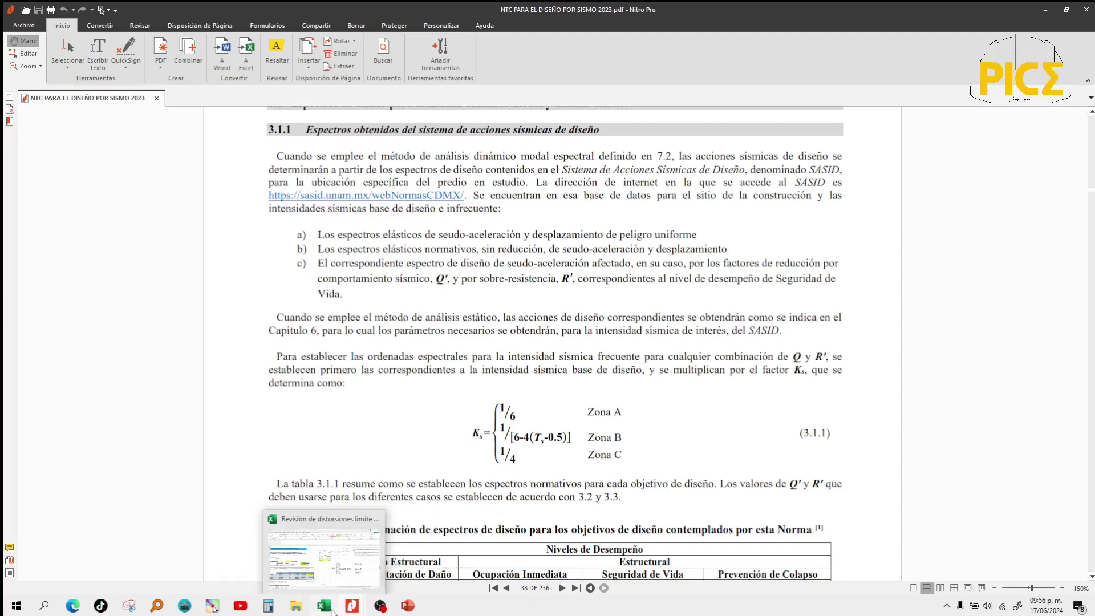
{"action": "mouse_move", "coordinate": [296, 610]}
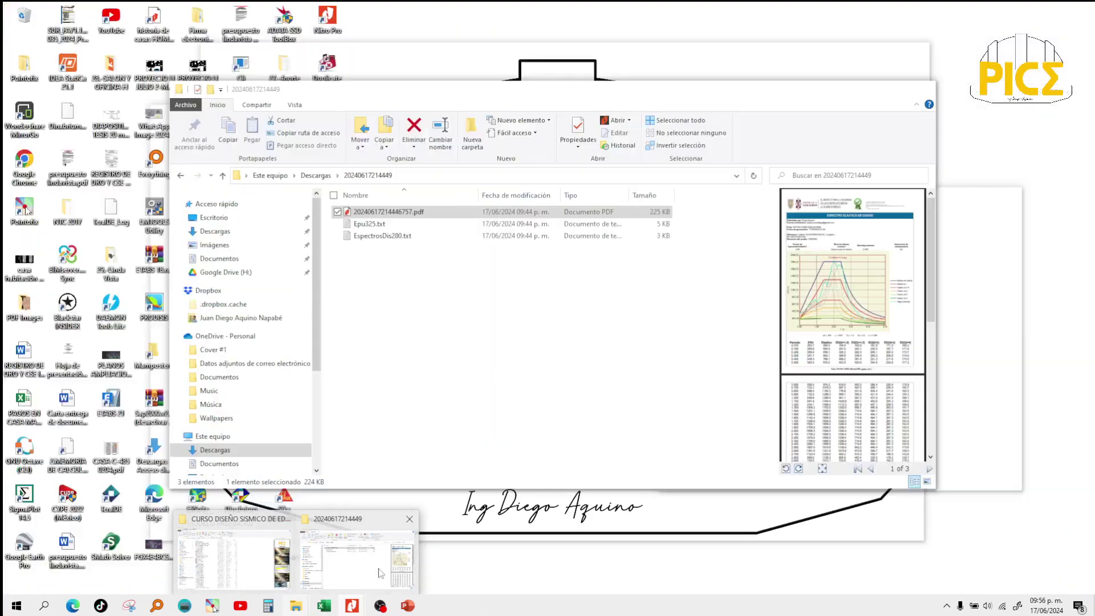
{"action": "left_click", "coordinate": [381, 573]}
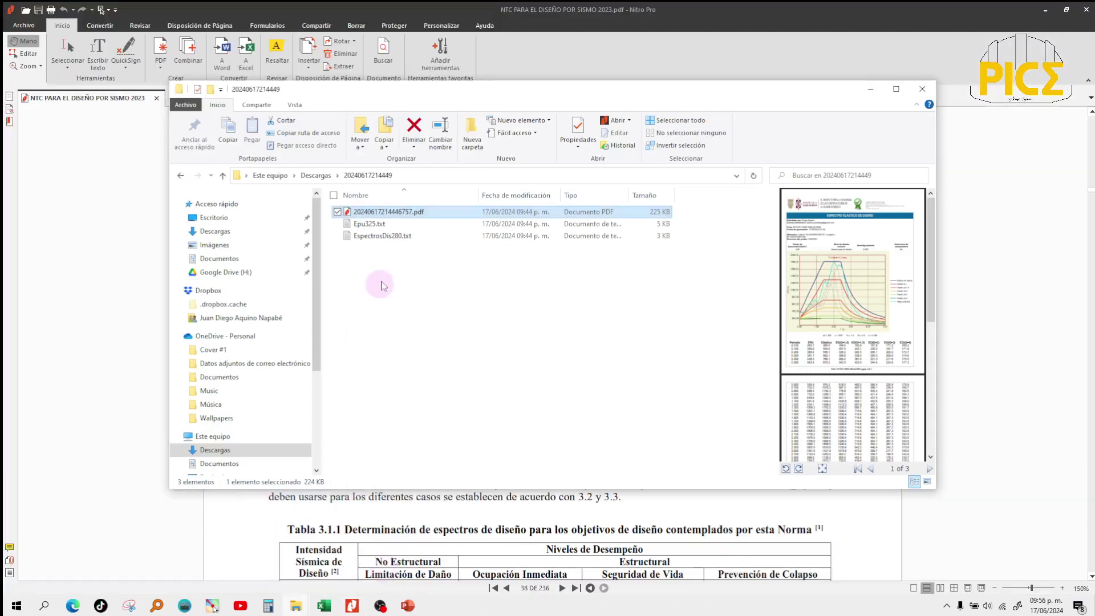
{"action": "left_click", "coordinate": [434, 226]}
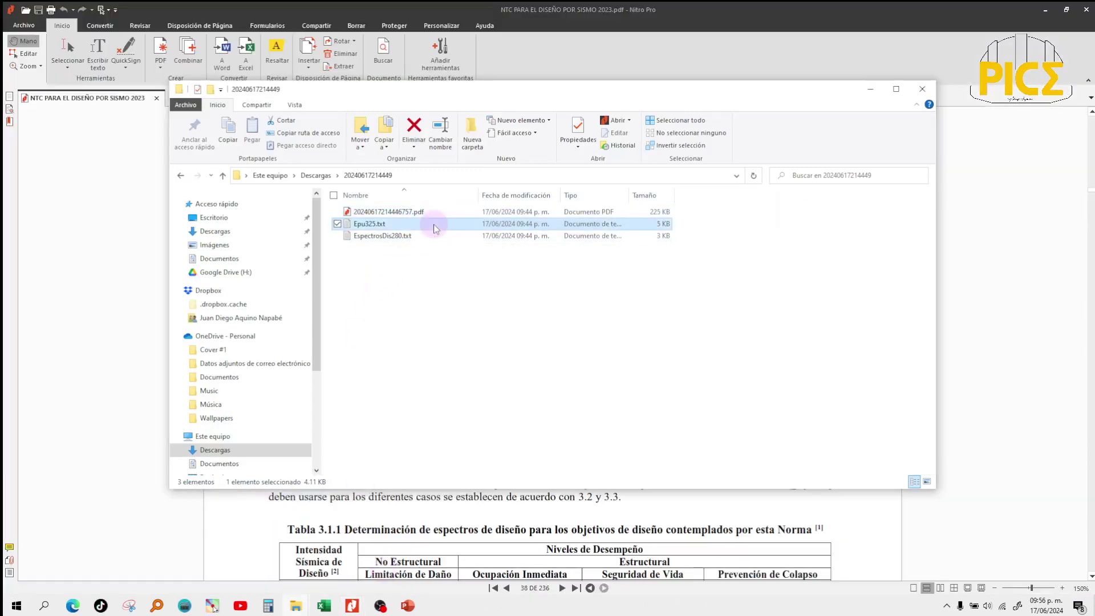
{"action": "double_click", "coordinate": [434, 225]}
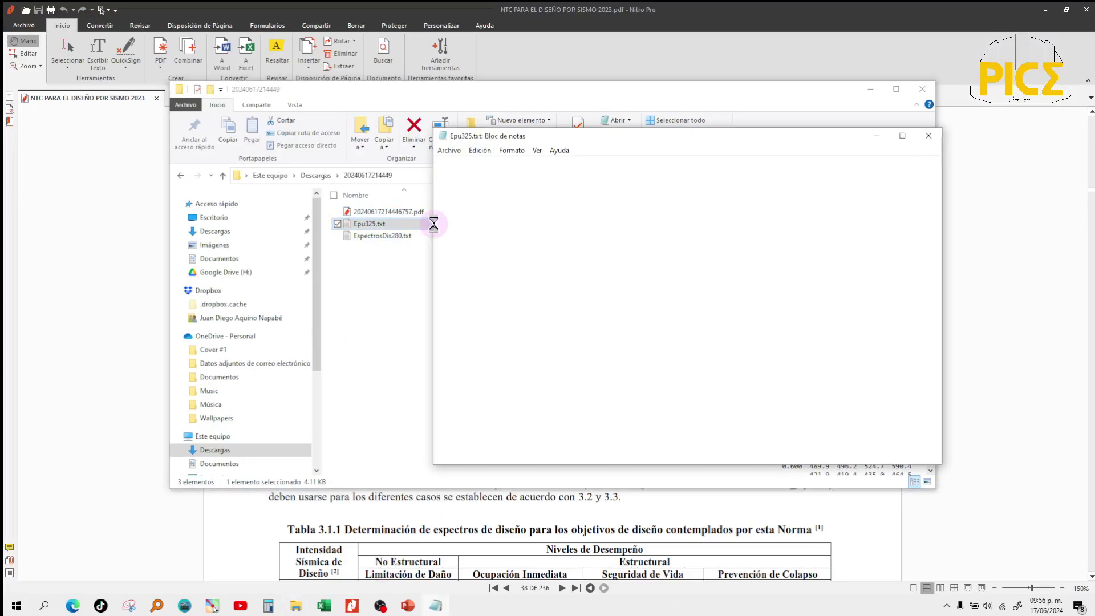
Copy the entire uniform hazard spectra table from Epu325.txt.
{"action": "left_click_drag", "start_coordinate": [436, 166], "coordinate": [802, 450]}
{"action": "left_click", "coordinate": [783, 388]}
{"action": "scroll", "coordinate": [783, 389], "scroll_direction": "up", "scroll_amount": 5}
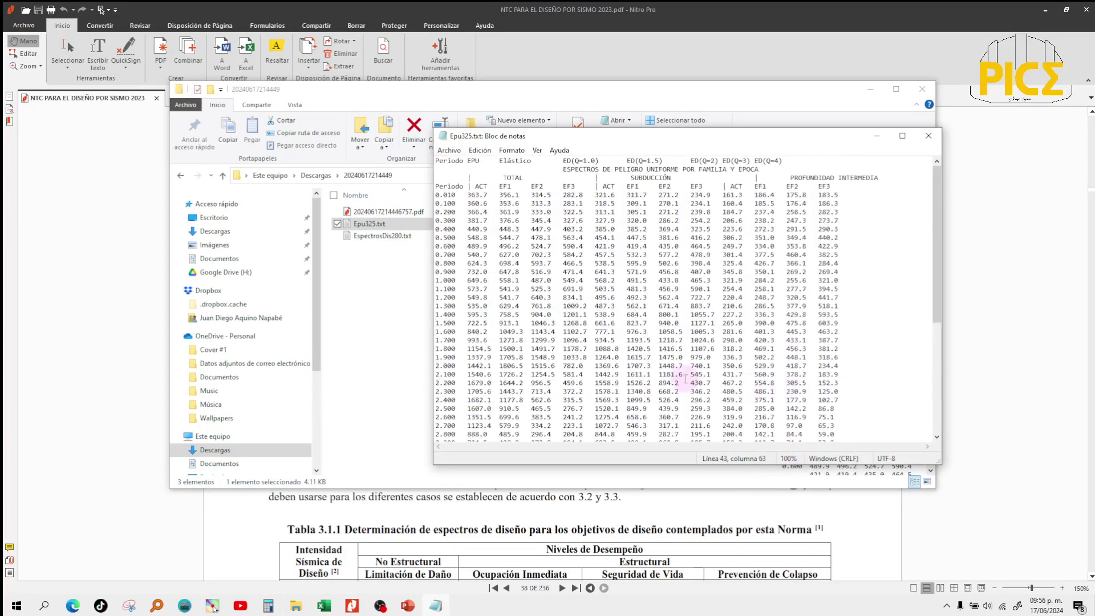
{"action": "key", "text": "ctrl+a"}
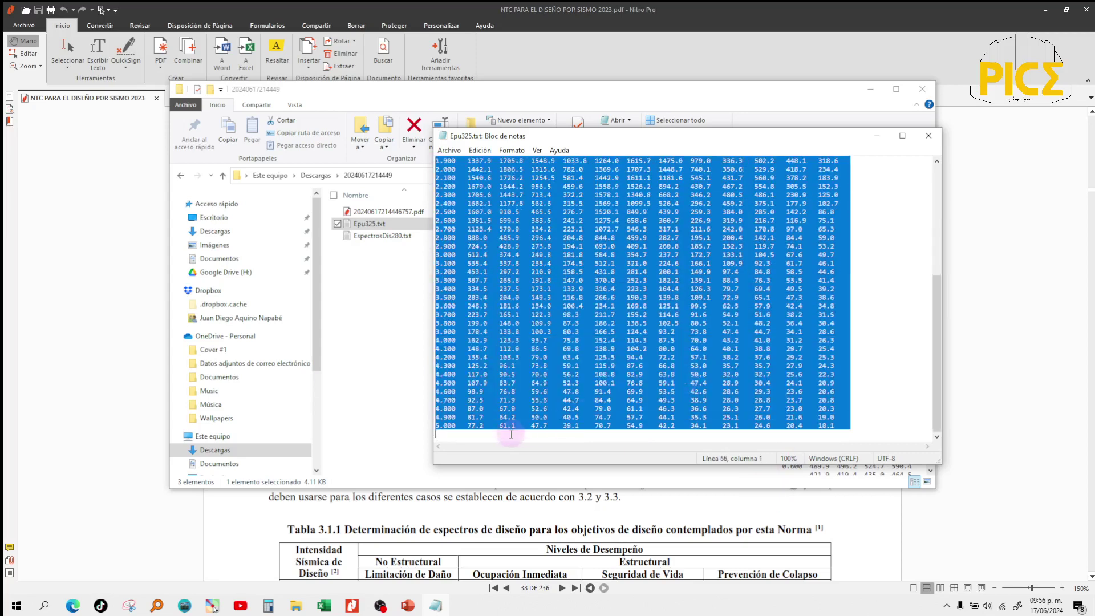
Switch to the Revisión de distorsiones limite 2024 Excel workbook, add a new sheet, and paste the copied spectra table starting at C6.
{"action": "mouse_move", "coordinate": [324, 605]}
{"action": "left_click", "coordinate": [331, 561]}
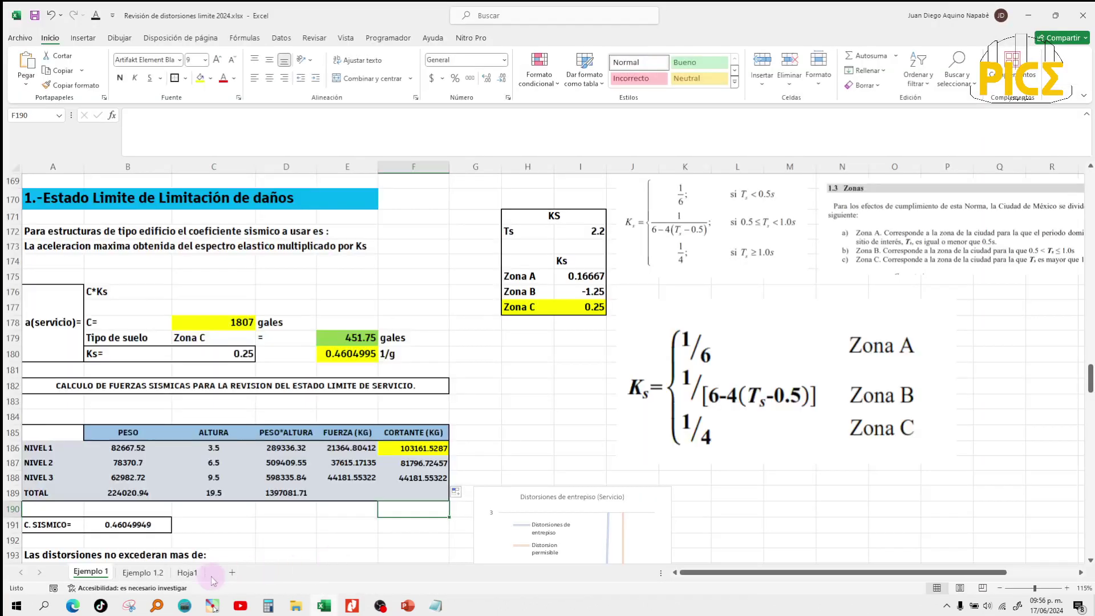
{"action": "left_click", "coordinate": [267, 572]}
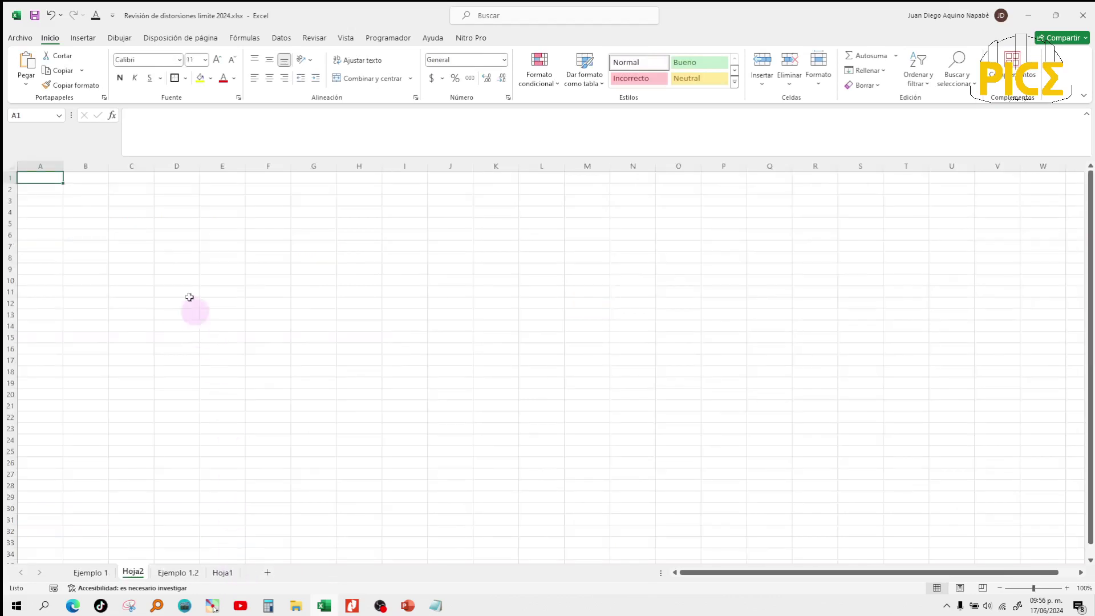
{"action": "left_click", "coordinate": [151, 234]}
{"action": "key", "text": "ctrl+v"}
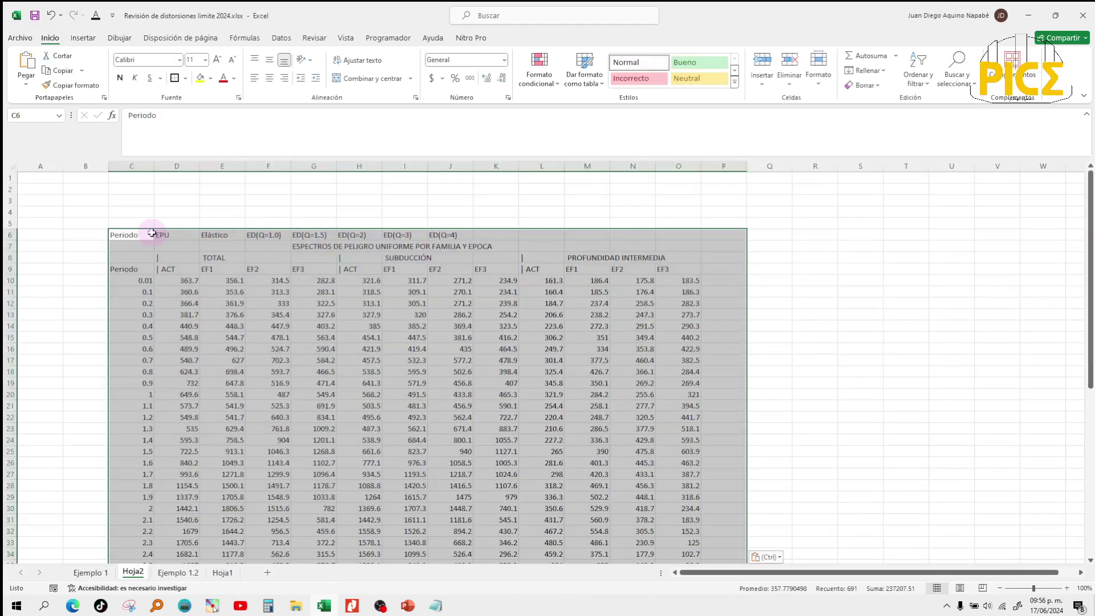
{"action": "scroll", "coordinate": [334, 293], "scroll_direction": "down", "scroll_amount": 1}
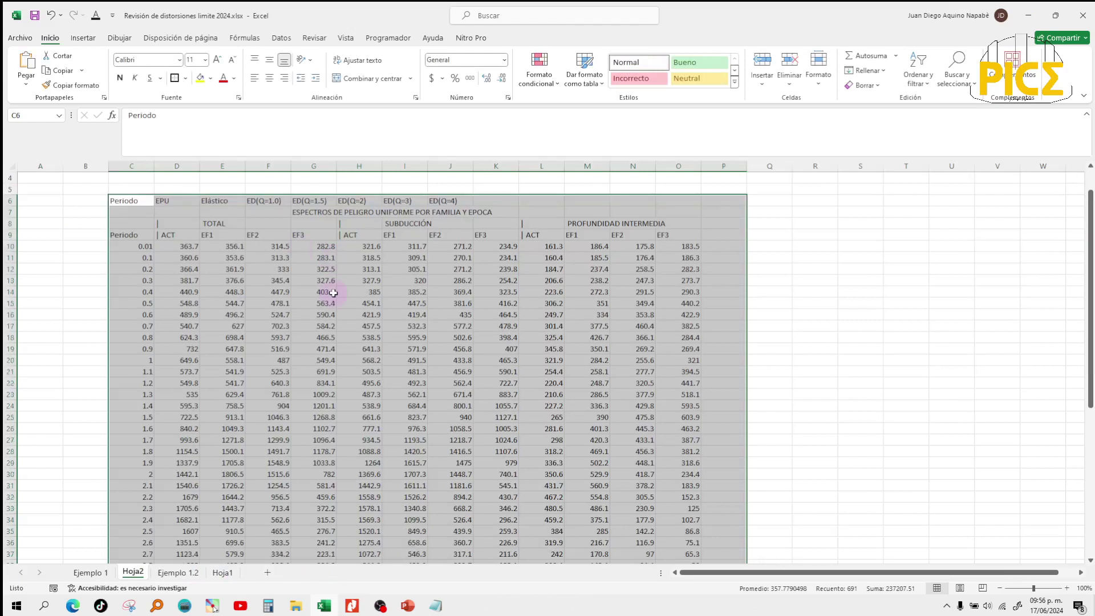
{"action": "scroll", "coordinate": [334, 292], "scroll_direction": "up", "scroll_amount": 1}
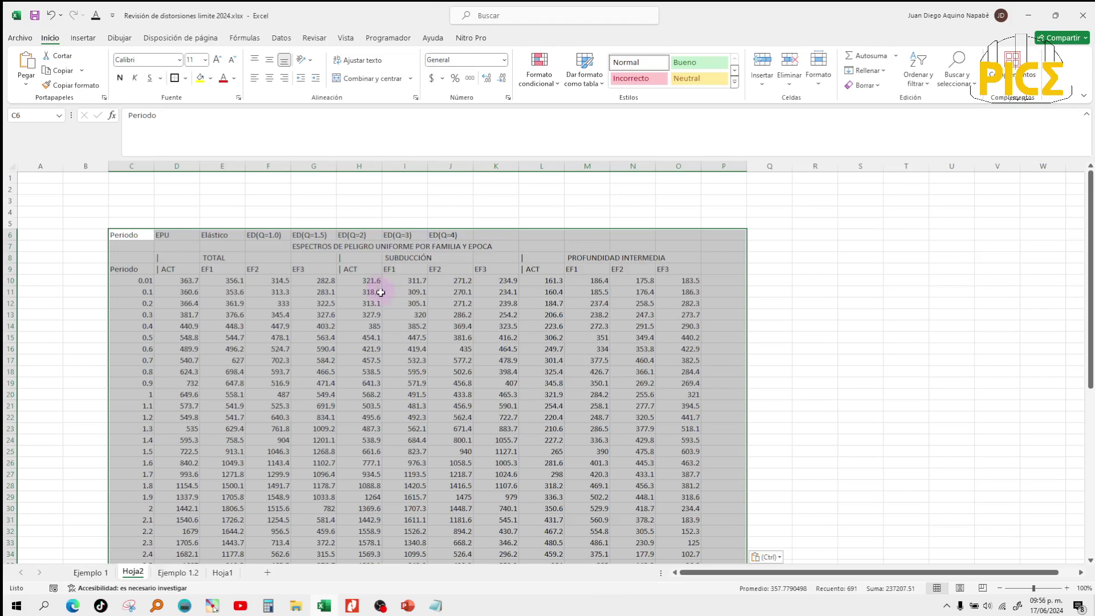
Review the pasted spectra table on Hoja2 against the source table in Epu325.txt, and close the text file.
{"action": "scroll", "coordinate": [381, 293], "scroll_direction": "down", "scroll_amount": 3}
{"action": "scroll", "coordinate": [381, 293], "scroll_direction": "up", "scroll_amount": 3}
{"action": "scroll", "coordinate": [381, 296], "scroll_direction": "down", "scroll_amount": 10}
{"action": "scroll", "coordinate": [381, 296], "scroll_direction": "up", "scroll_amount": 10}
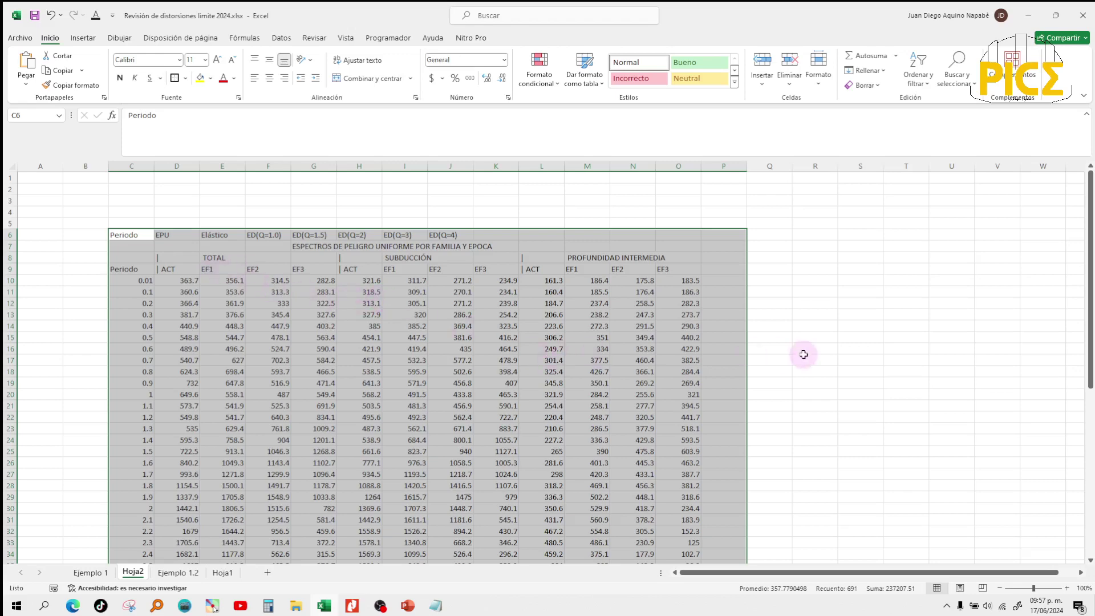
{"action": "mouse_move", "coordinate": [445, 596]}
{"action": "left_click", "coordinate": [447, 549]}
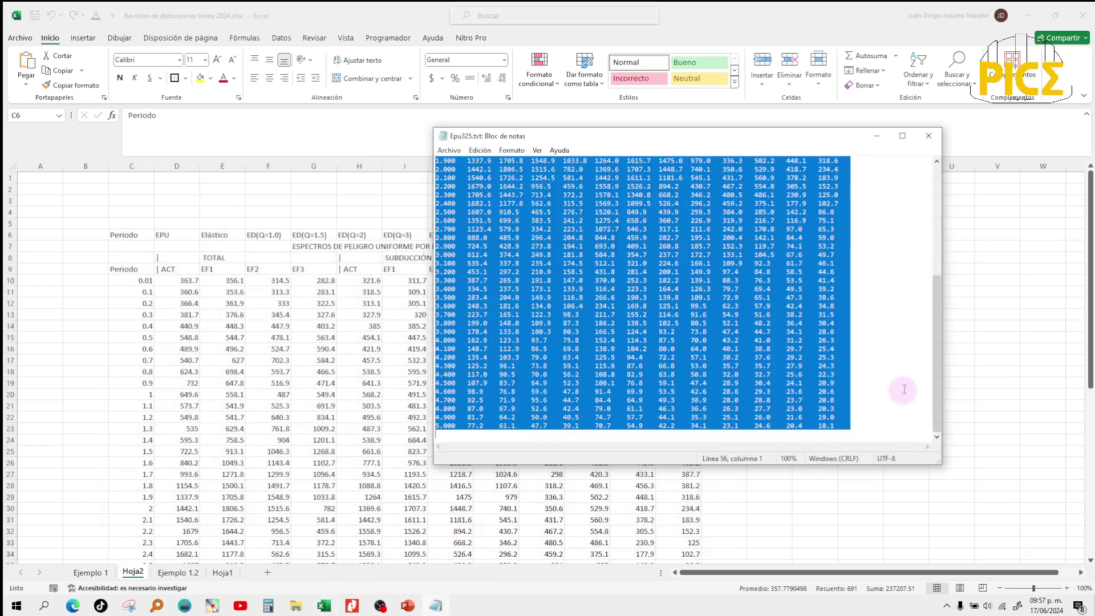
{"action": "left_click_drag", "start_coordinate": [936, 370], "coordinate": [943, 212]}
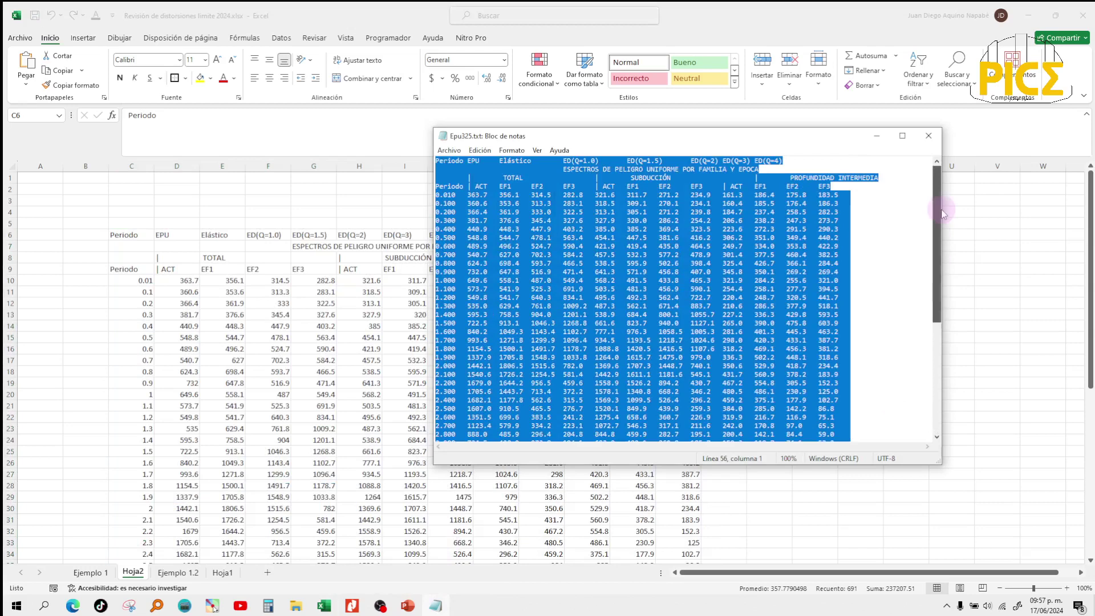
{"action": "left_click", "coordinate": [898, 211]}
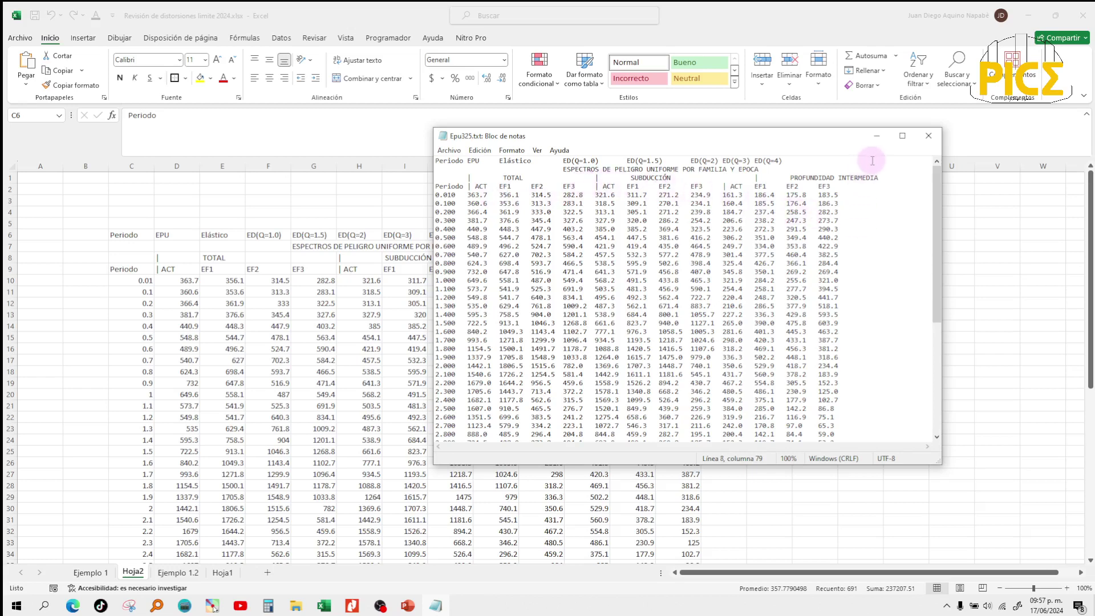
{"action": "left_click", "coordinate": [922, 136]}
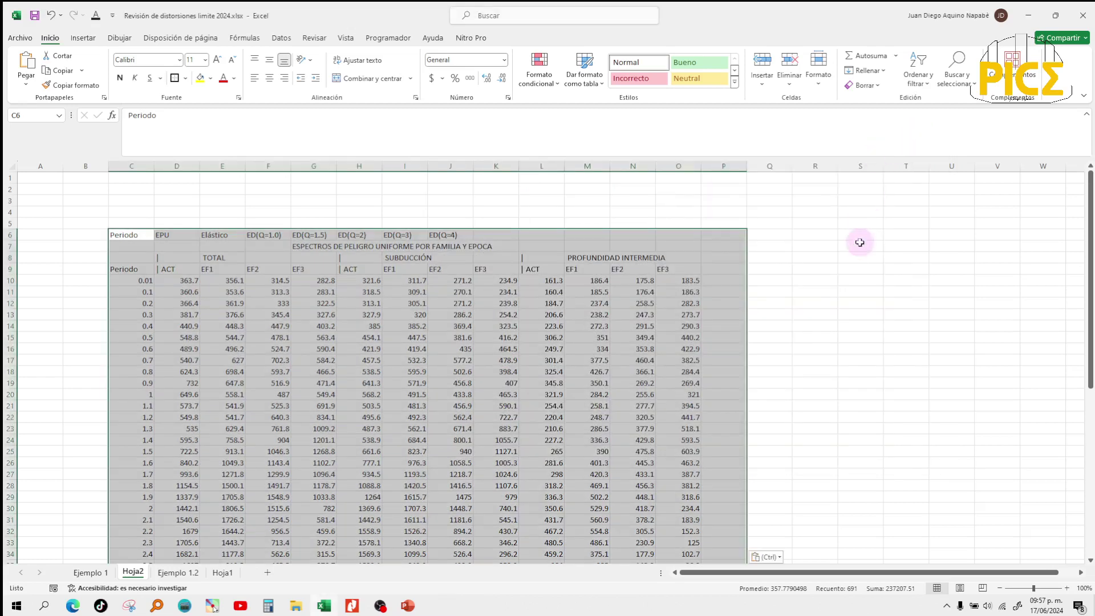
{"action": "key", "text": "ctrl+z"}
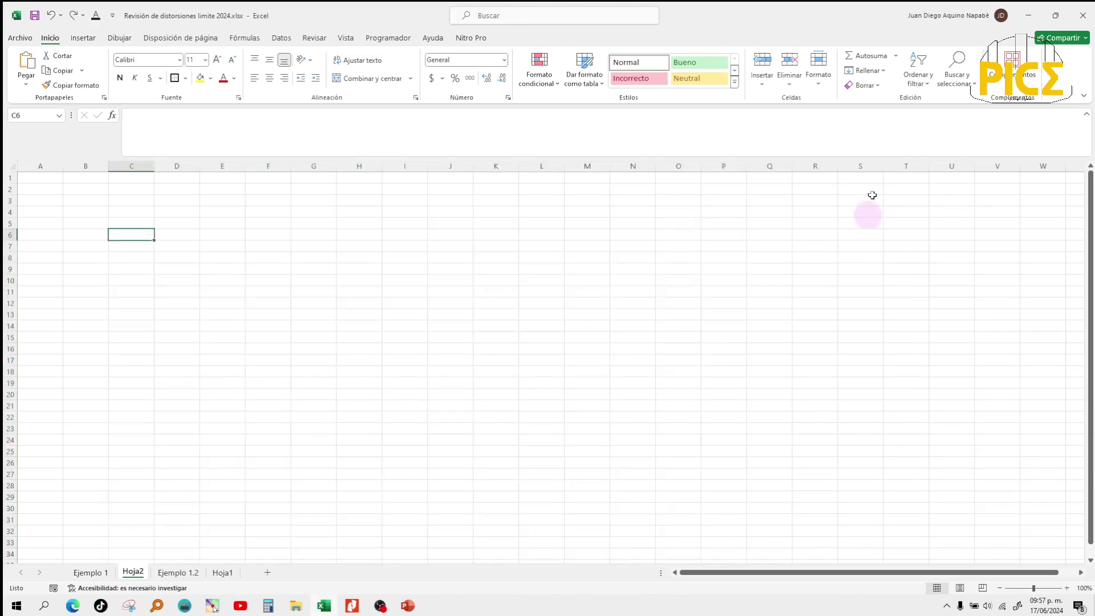
{"action": "left_click", "coordinate": [1029, 15]}
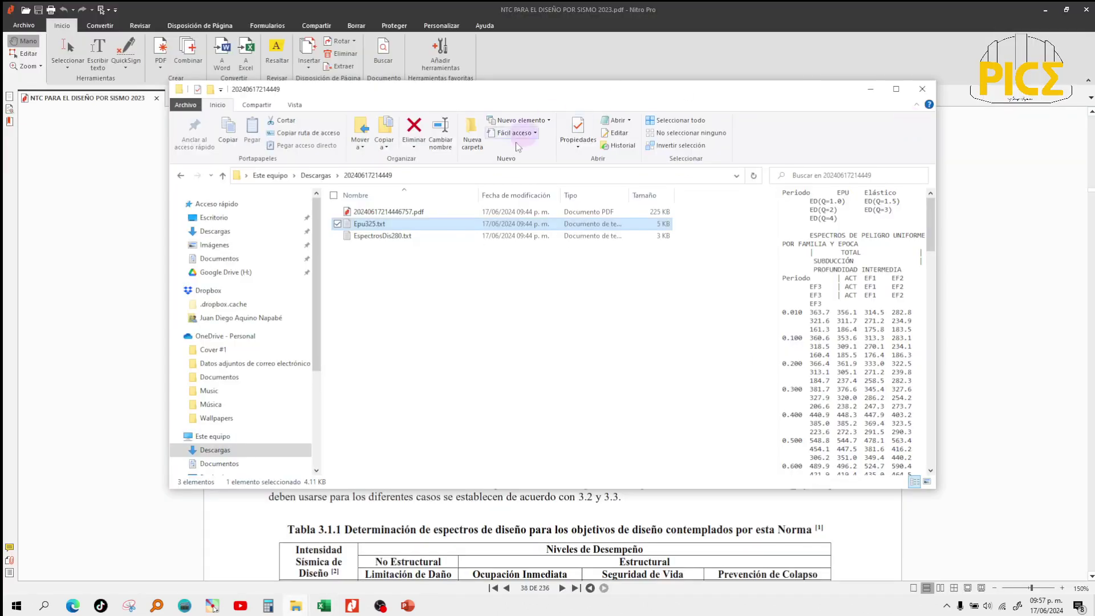
{"action": "double_click", "coordinate": [434, 238]}
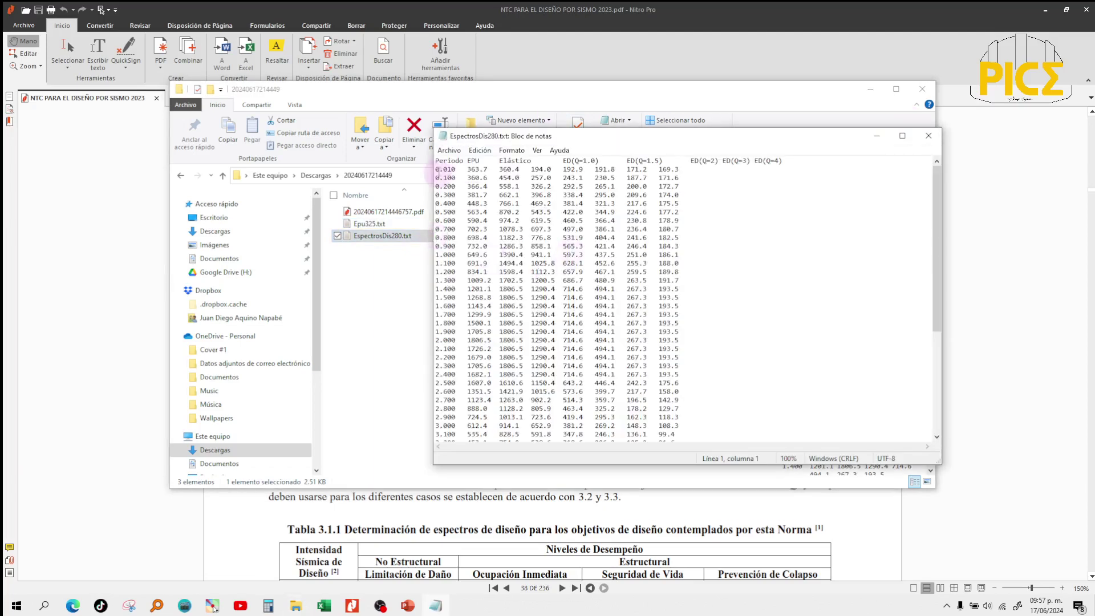
Copy the entire design spectra table from EspectrosDis280.txt and paste it starting at C6 of Hoja2 in the Excel workbook.
{"action": "left_click", "coordinate": [476, 212]}
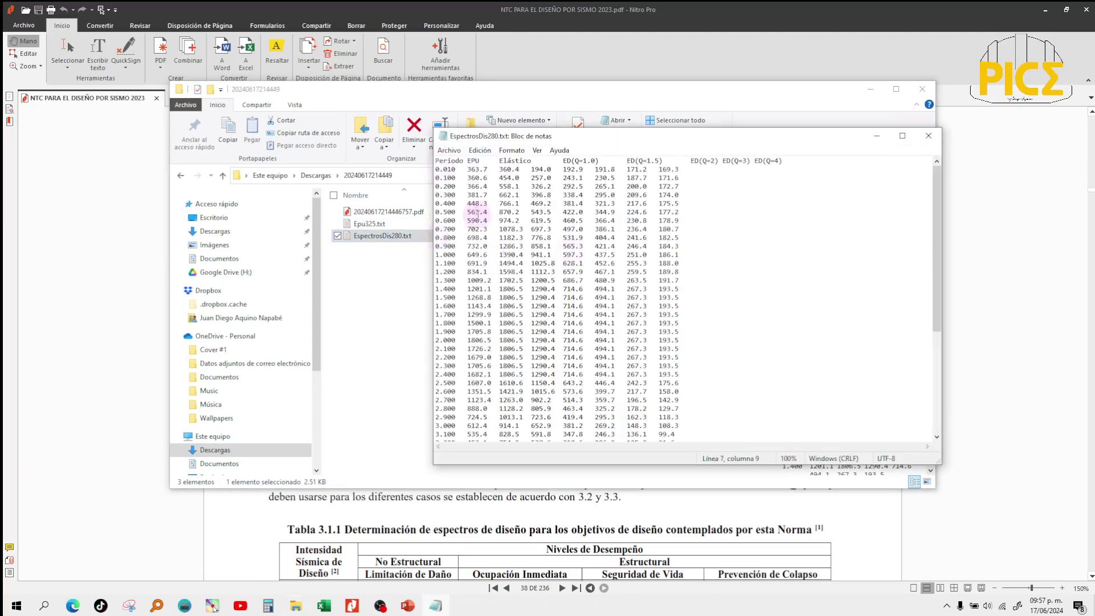
{"action": "key", "text": "ctrl+a"}
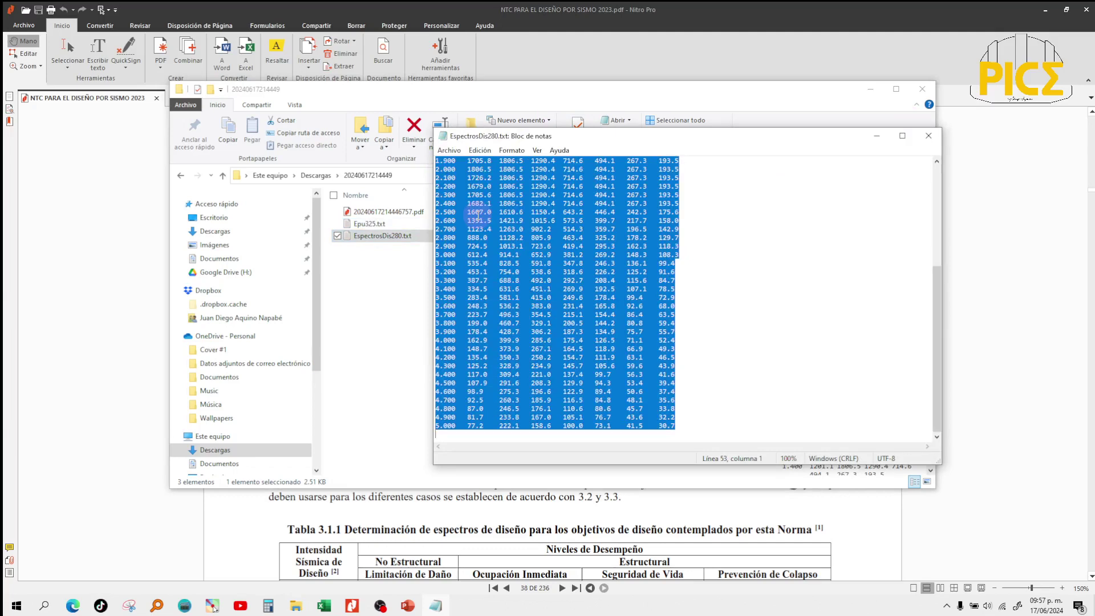
{"action": "key", "text": "alt+Tab"}
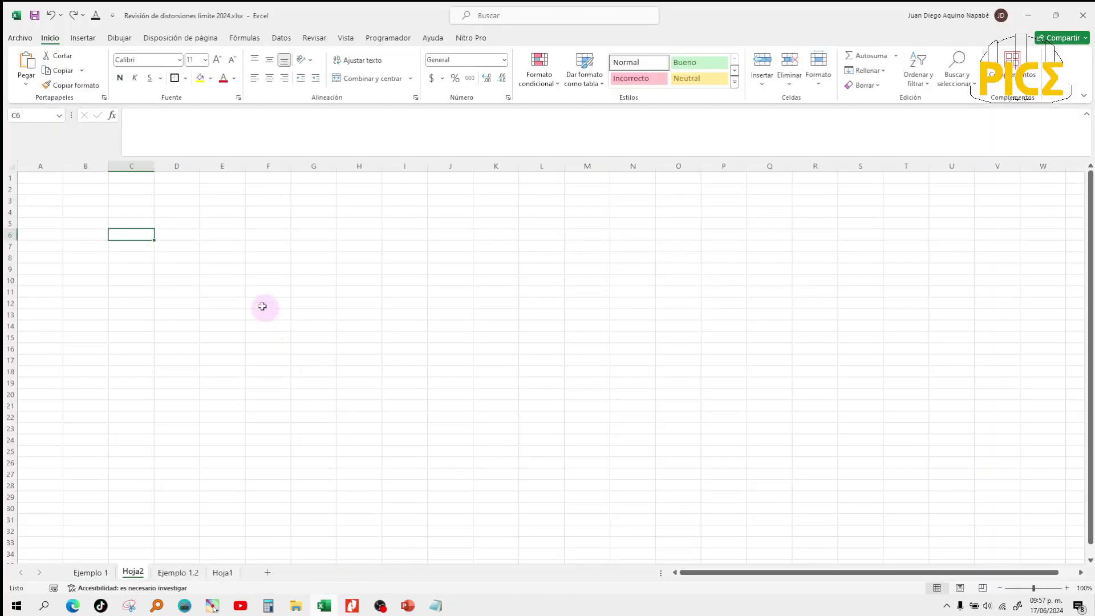
{"action": "key", "text": "ctrl+v"}
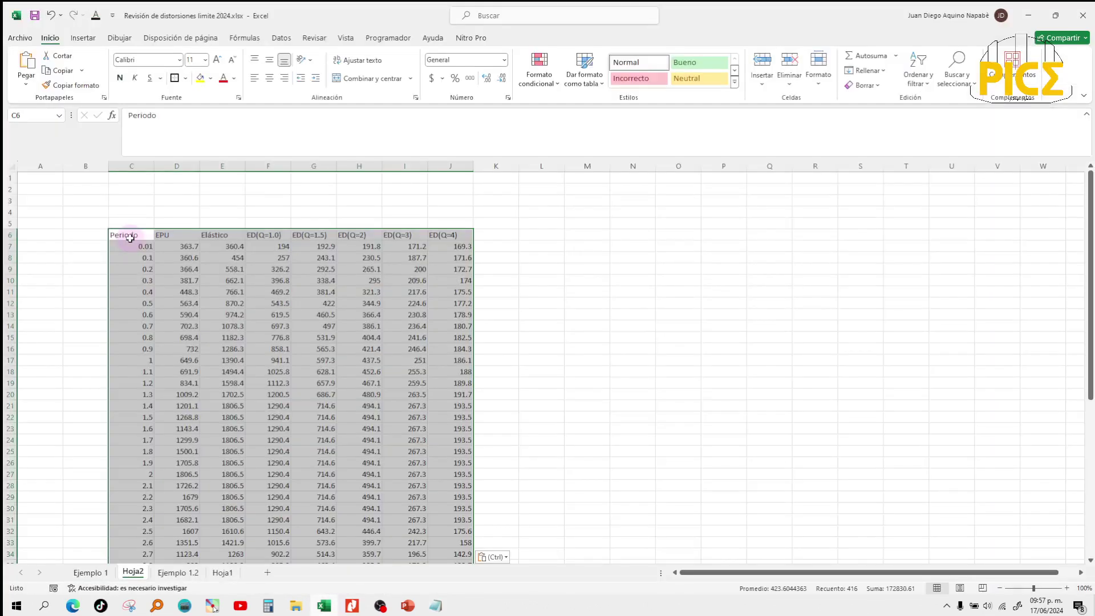
{"action": "left_click", "coordinate": [294, 326]}
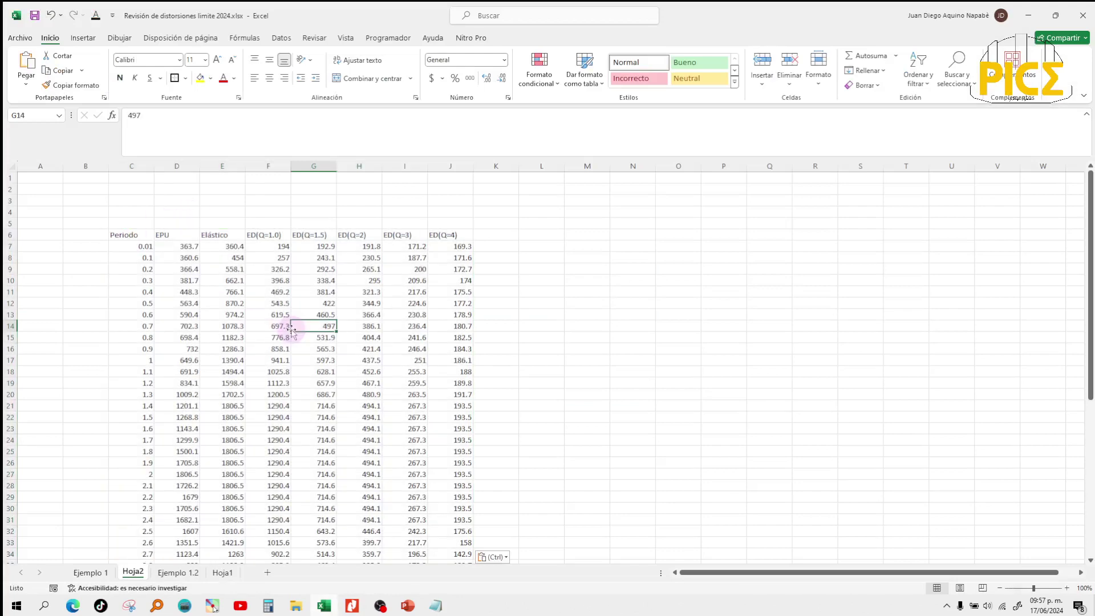
Delete the EPU column D from the spectra table and undo the deletion.
{"action": "left_click_drag", "start_coordinate": [231, 247], "coordinate": [228, 570]}
{"action": "scroll", "coordinate": [216, 496], "scroll_direction": "up", "scroll_amount": 7}
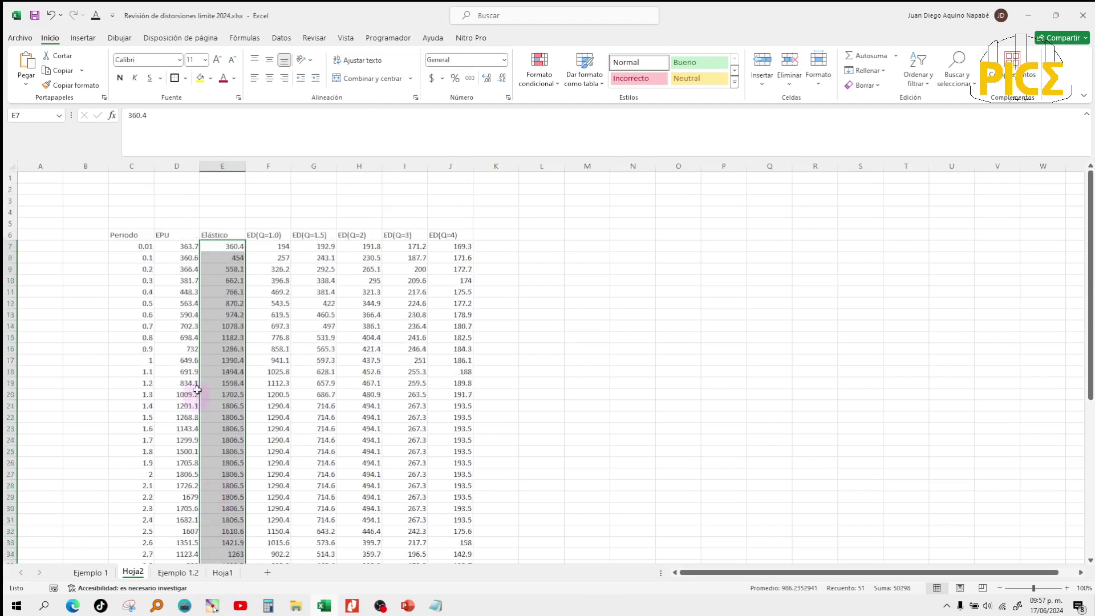
{"action": "left_click", "coordinate": [184, 167]}
{"action": "right_click", "coordinate": [188, 169]}
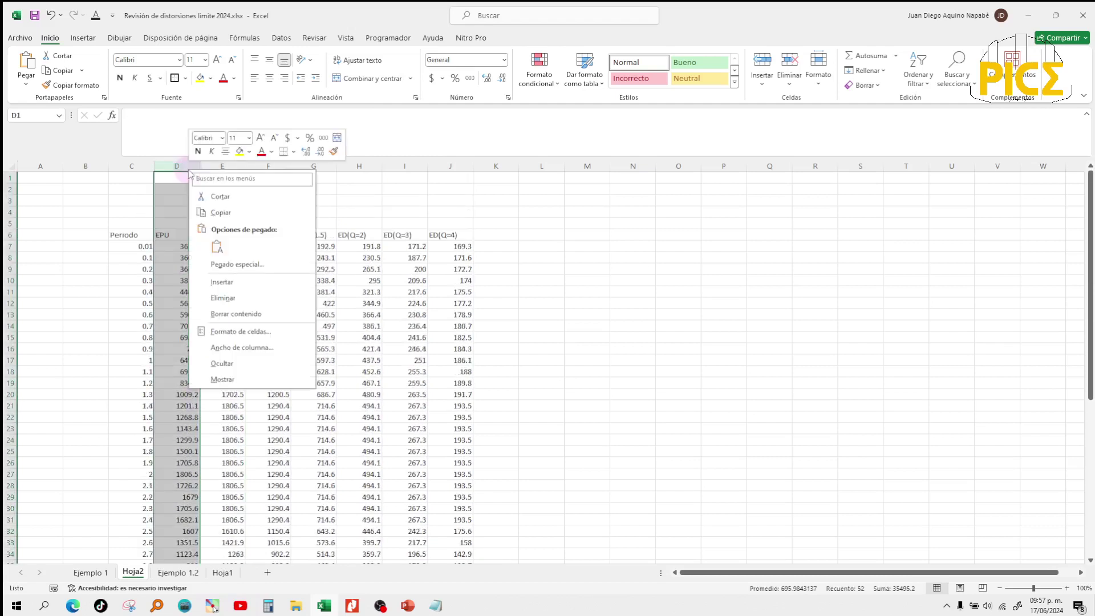
{"action": "left_click", "coordinate": [231, 303]}
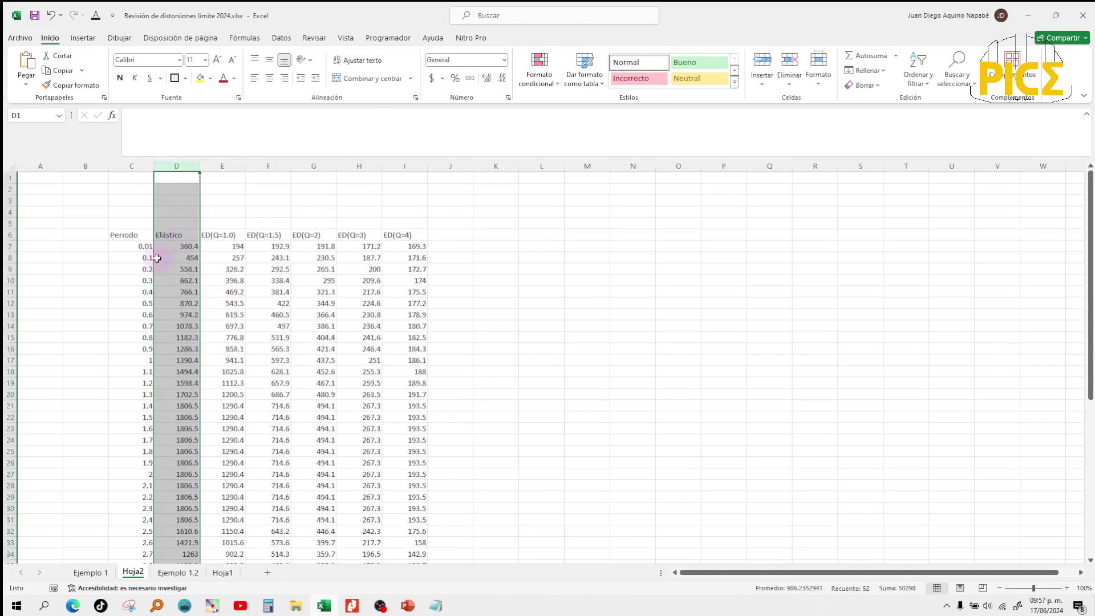
{"action": "key", "text": "ctrl+z"}
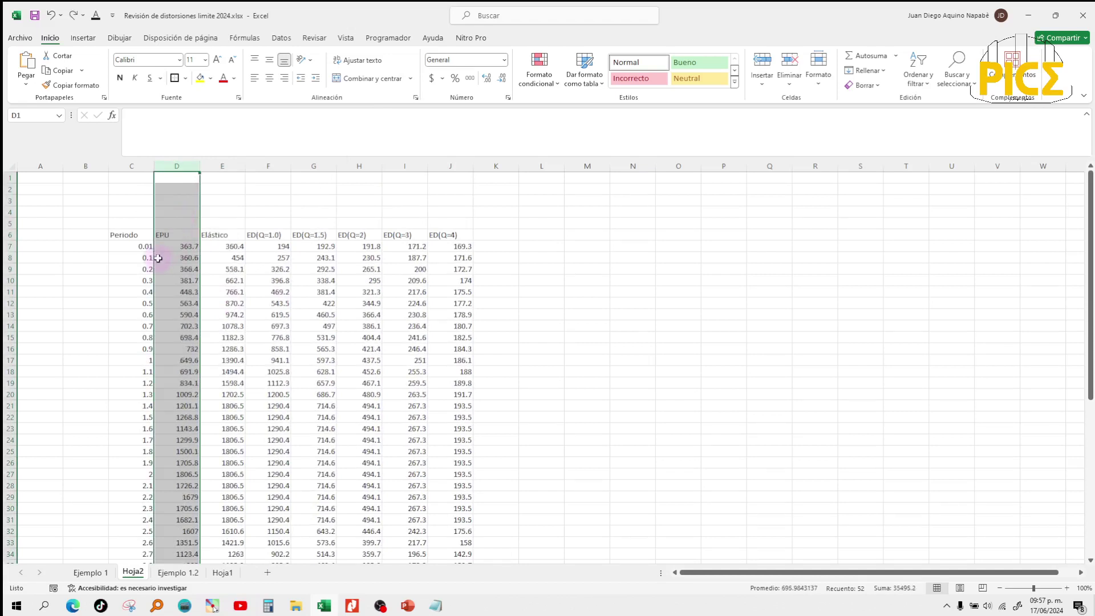
{"action": "left_click", "coordinate": [158, 258]}
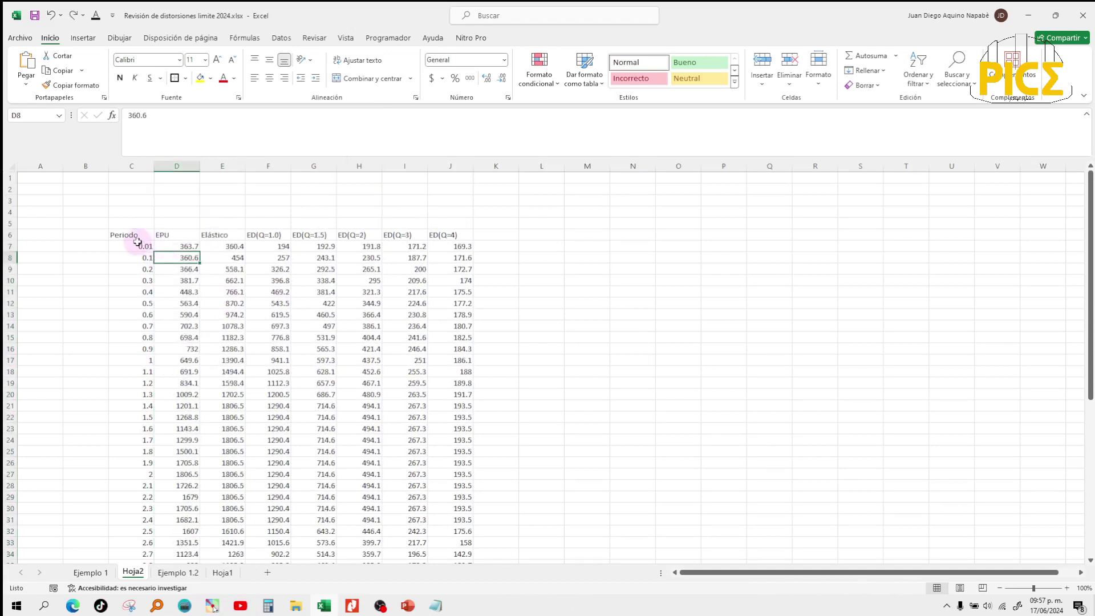
Insert a scatter chart with smooth lines and no markers from the spectra data in C7:J57.
{"action": "left_click_drag", "start_coordinate": [136, 249], "coordinate": [452, 497]}
{"action": "left_click", "coordinate": [214, 42]}
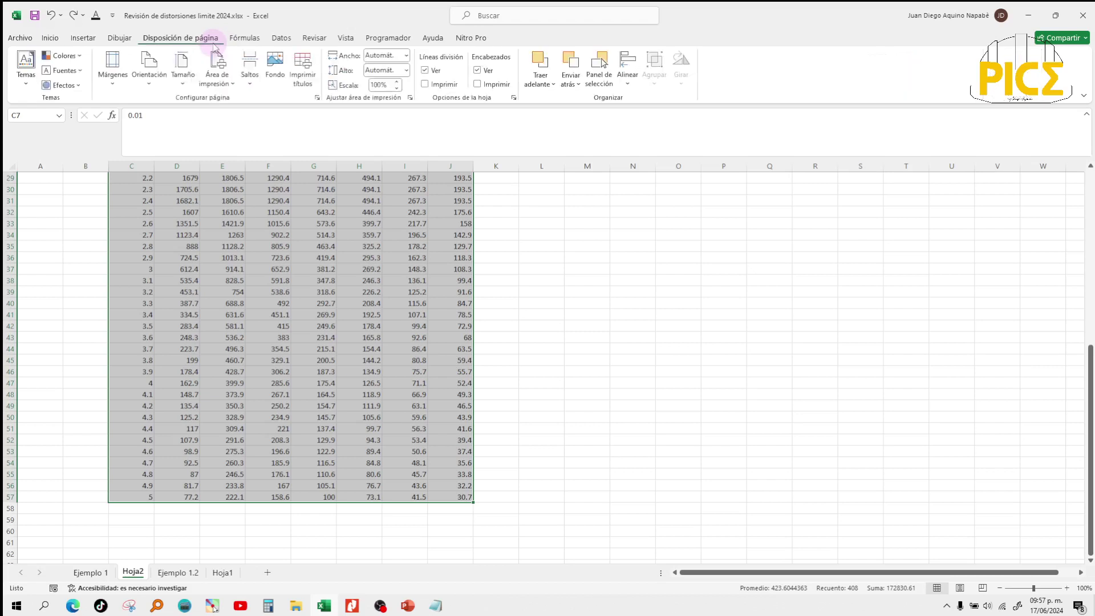
{"action": "left_click", "coordinate": [83, 38]}
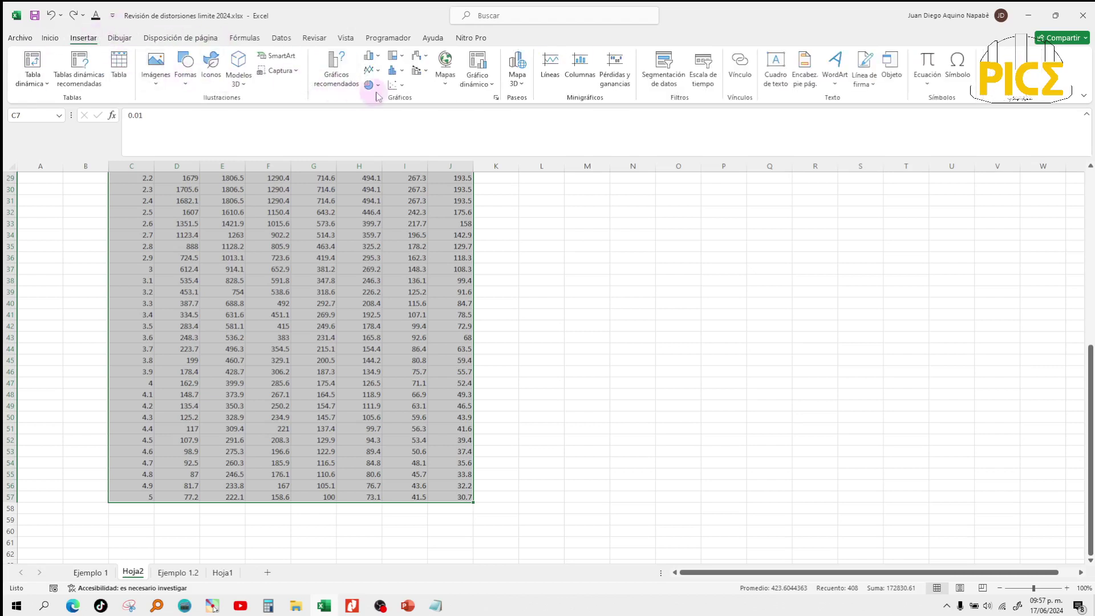
{"action": "left_click", "coordinate": [394, 84]}
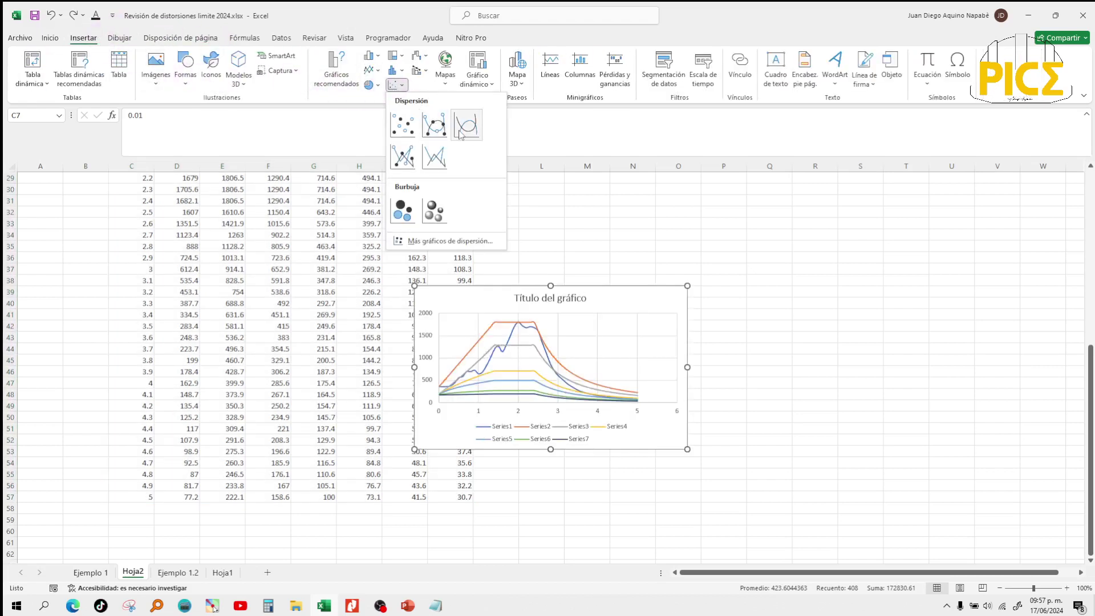
{"action": "left_click", "coordinate": [459, 129]}
Enlarge the spectra chart and place it beside the table near its first rows, leaving columns K and L free.
{"action": "left_click_drag", "start_coordinate": [684, 289], "coordinate": [762, 180]}
{"action": "scroll", "coordinate": [739, 264], "scroll_direction": "up", "scroll_amount": 6}
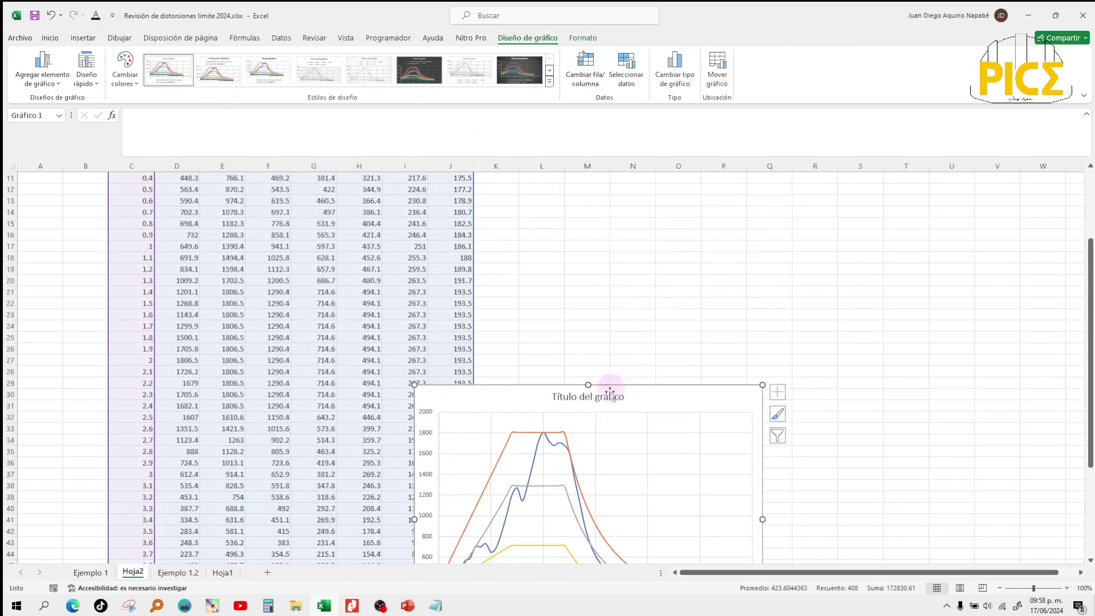
{"action": "left_click_drag", "start_coordinate": [652, 398], "coordinate": [716, 245]}
{"action": "scroll", "coordinate": [737, 304], "scroll_direction": "up", "scroll_amount": 4}
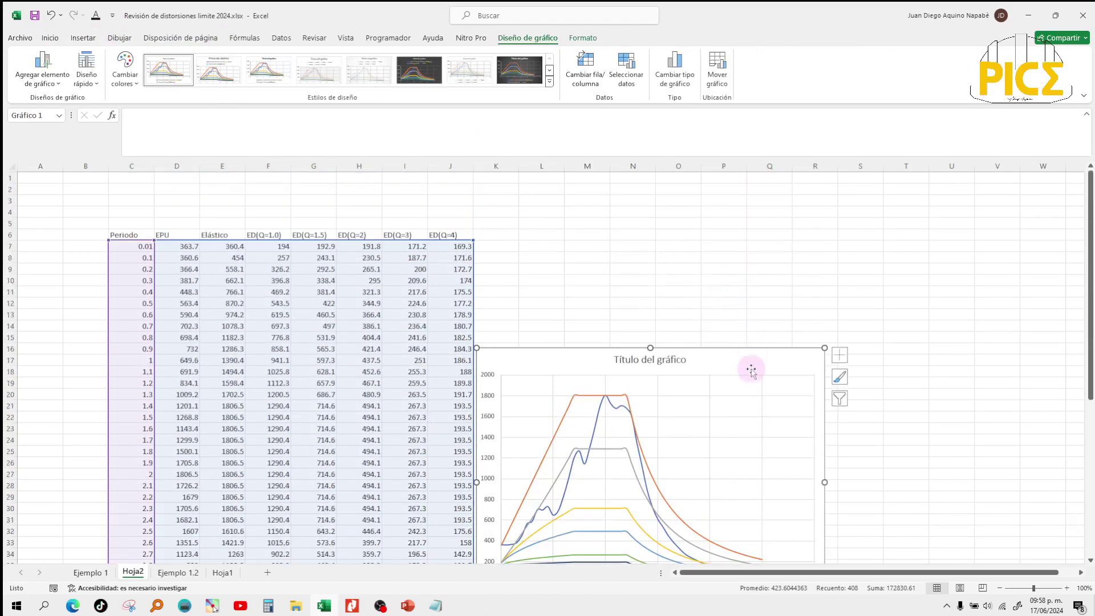
{"action": "left_click_drag", "start_coordinate": [759, 367], "coordinate": [768, 289]}
{"action": "left_click_drag", "start_coordinate": [843, 267], "coordinate": [967, 201]}
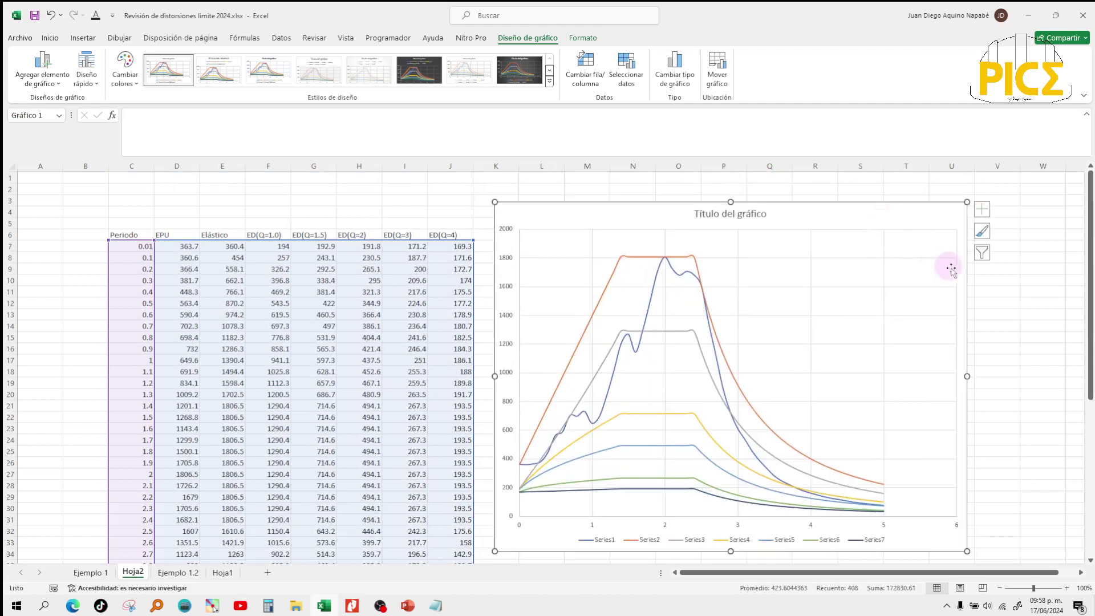
{"action": "left_click", "coordinate": [989, 292]}
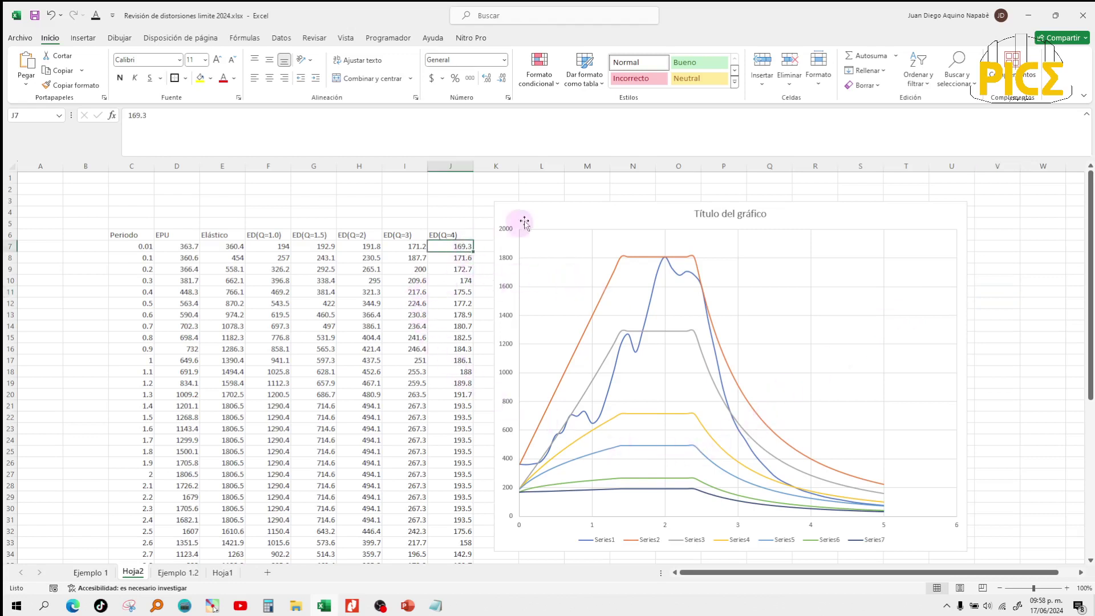
{"action": "left_click_drag", "start_coordinate": [517, 220], "coordinate": [619, 219]}
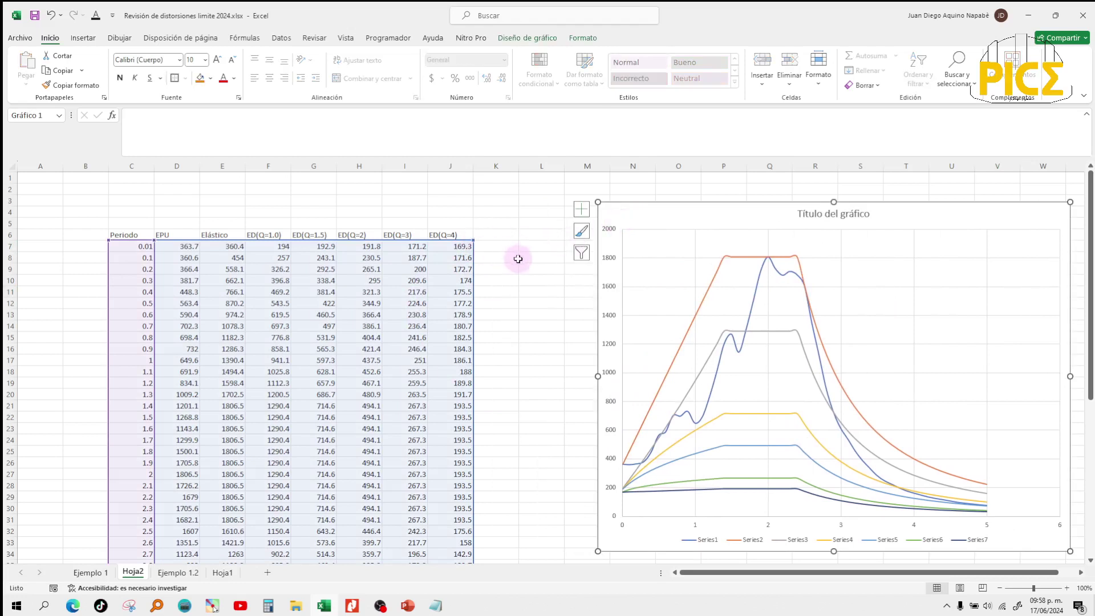
Add the header SERVICIO in K6, beside the ED(Q=4) column.
{"action": "left_click", "coordinate": [502, 234]}
{"action": "type", "text": "SETR"}
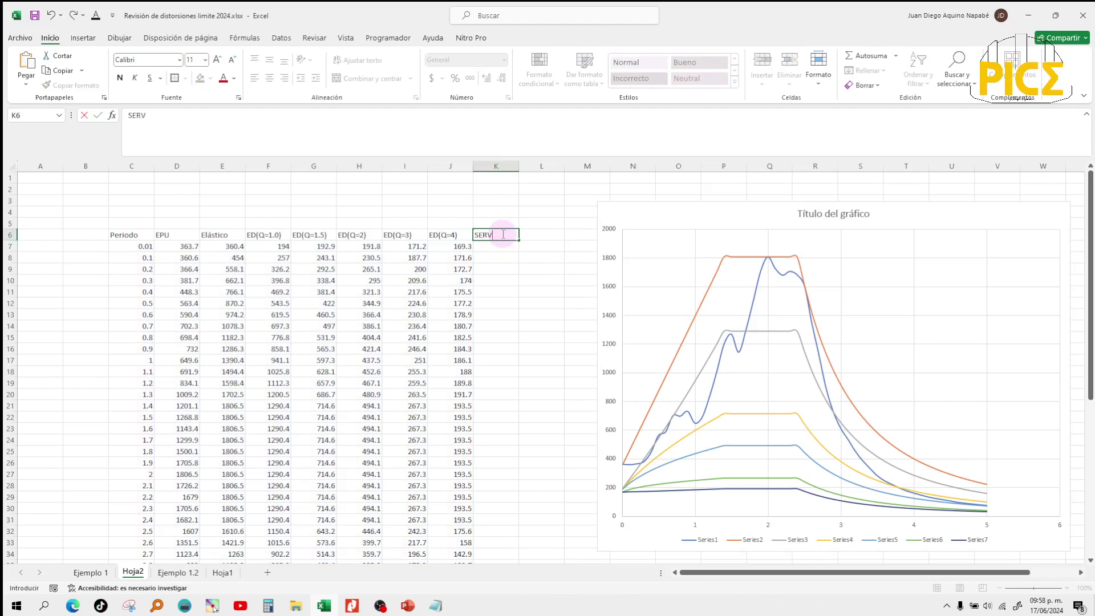
{"action": "type", "text": "VICIO"}
{"action": "key", "text": "Return"}
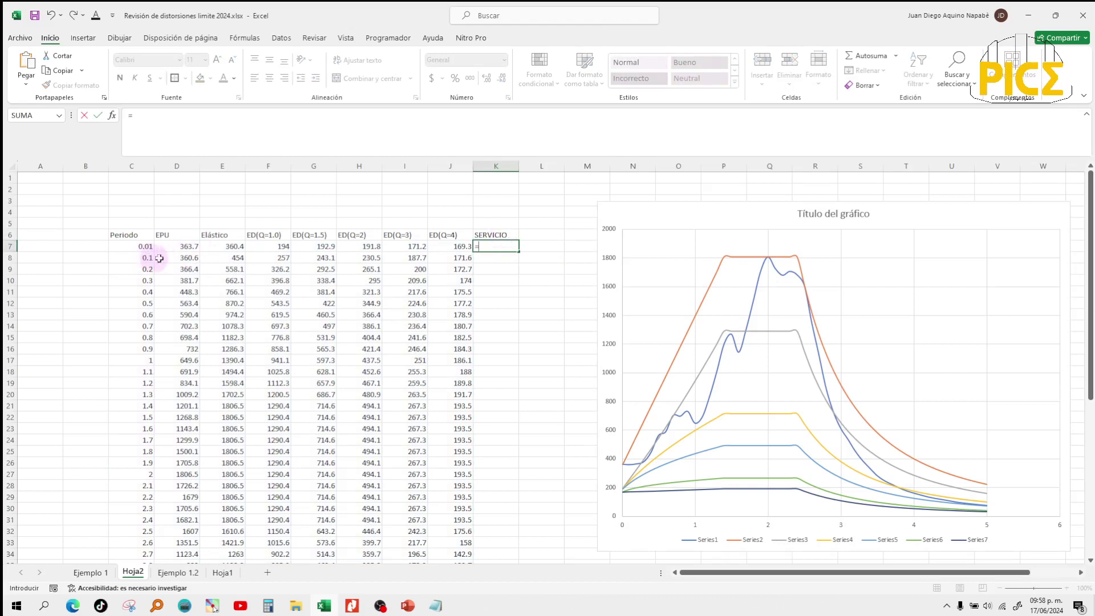
{"action": "left_click", "coordinate": [221, 255]}
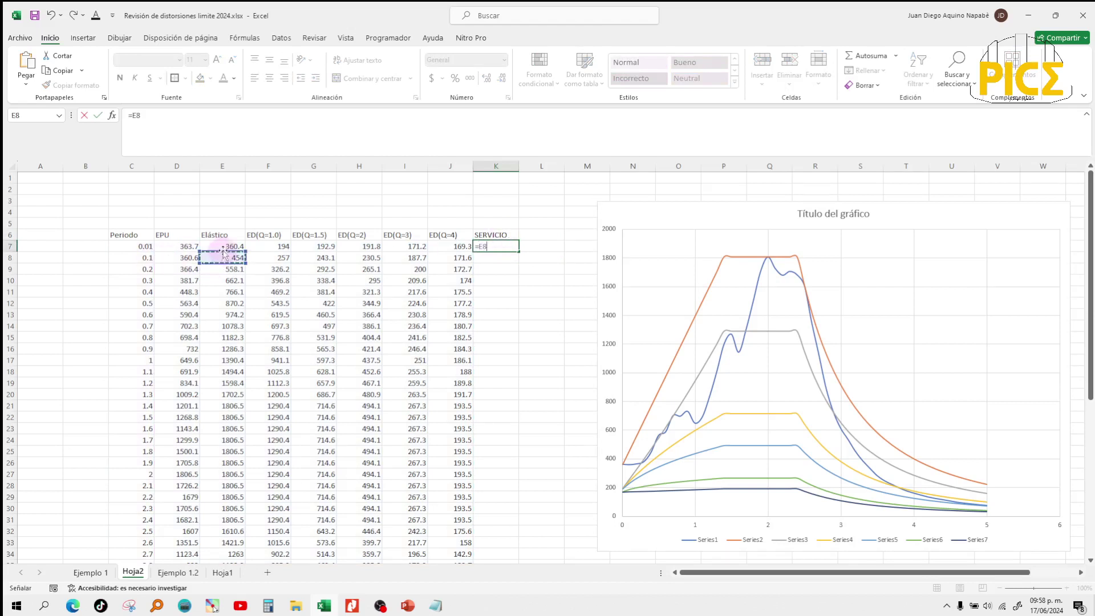
{"action": "key", "text": "Return"}
{"action": "left_click", "coordinate": [227, 245]}
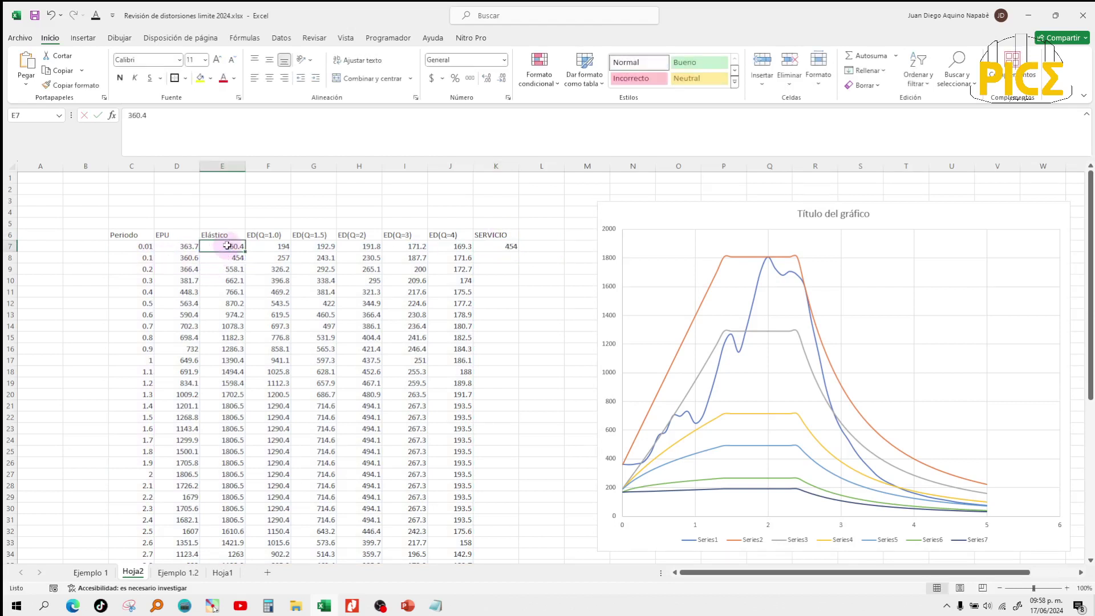
{"action": "left_click", "coordinate": [502, 246]}
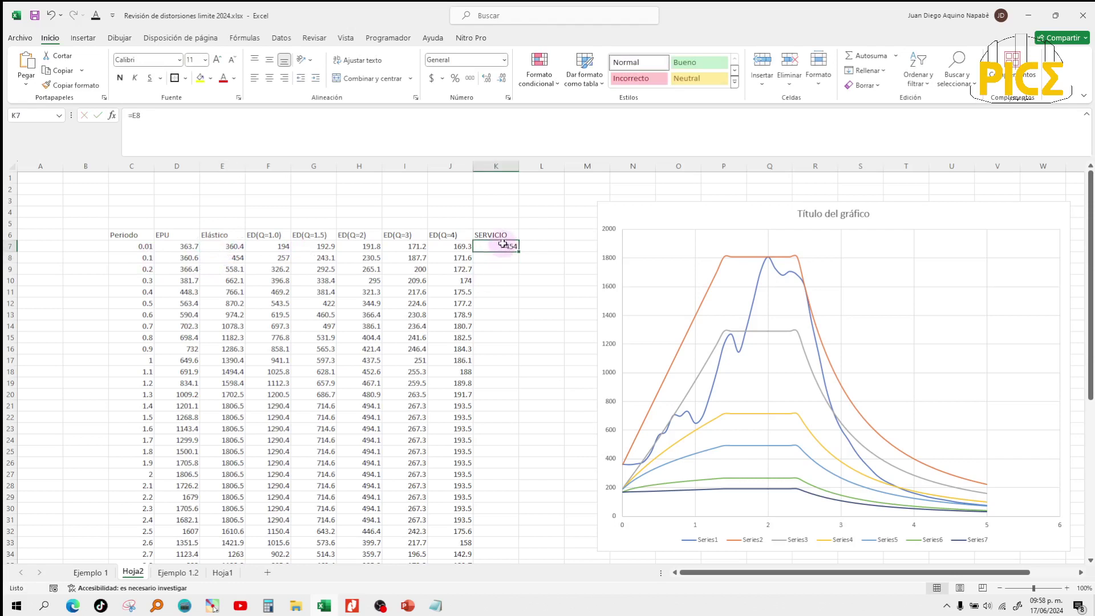
{"action": "left_click", "coordinate": [443, 145]}
{"action": "key", "text": "BackSpace"}
{"action": "key", "text": "BackSpace"}
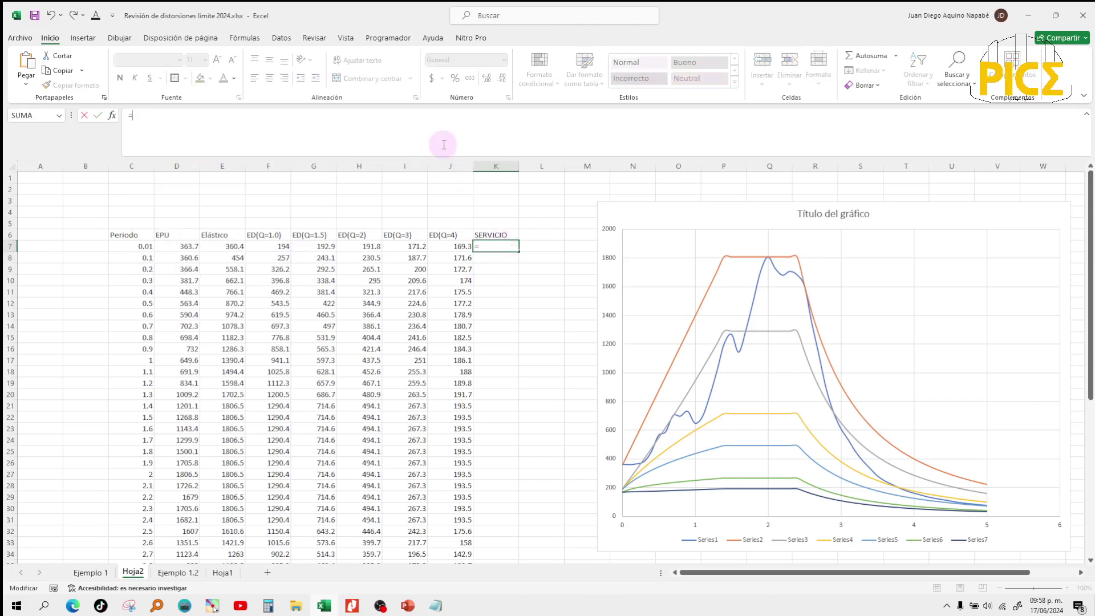
Enter the formula =E7*0.25 in K7 and fill it down the SERVICIO column through K57.
{"action": "left_click", "coordinate": [234, 248]}
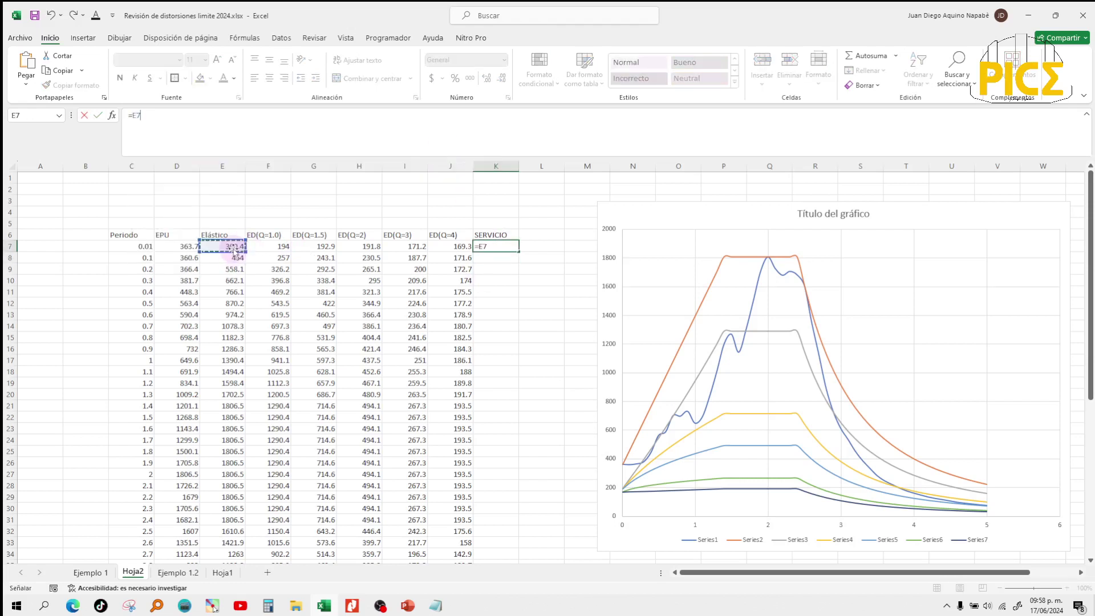
{"action": "type", "text": "*"}
{"action": "key", "text": "Return"}
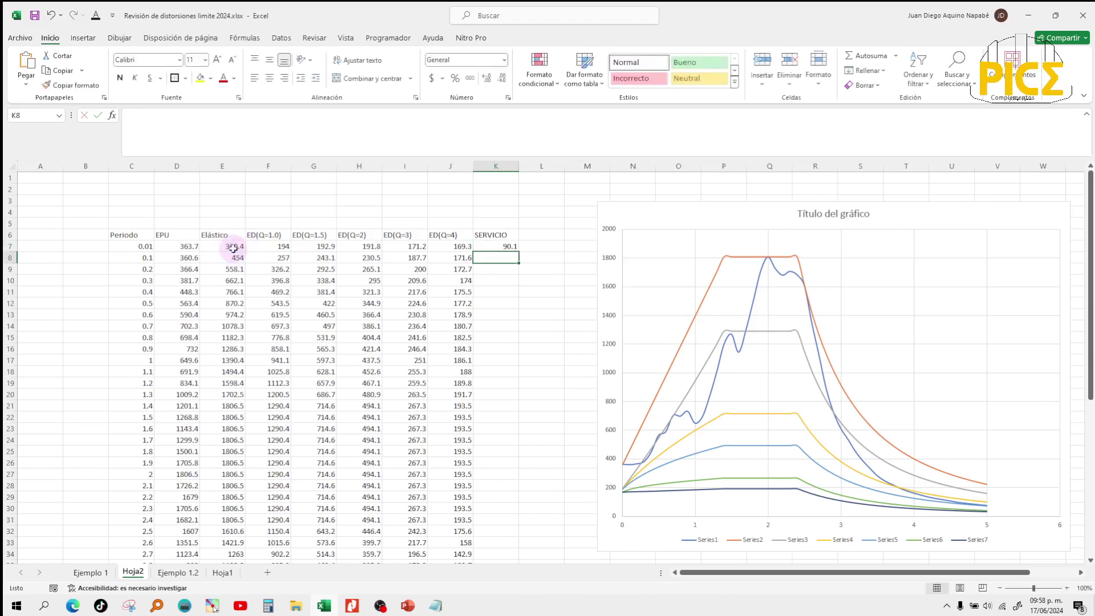
{"action": "left_click", "coordinate": [505, 247]}
{"action": "left_click_drag", "start_coordinate": [519, 252], "coordinate": [508, 533]}
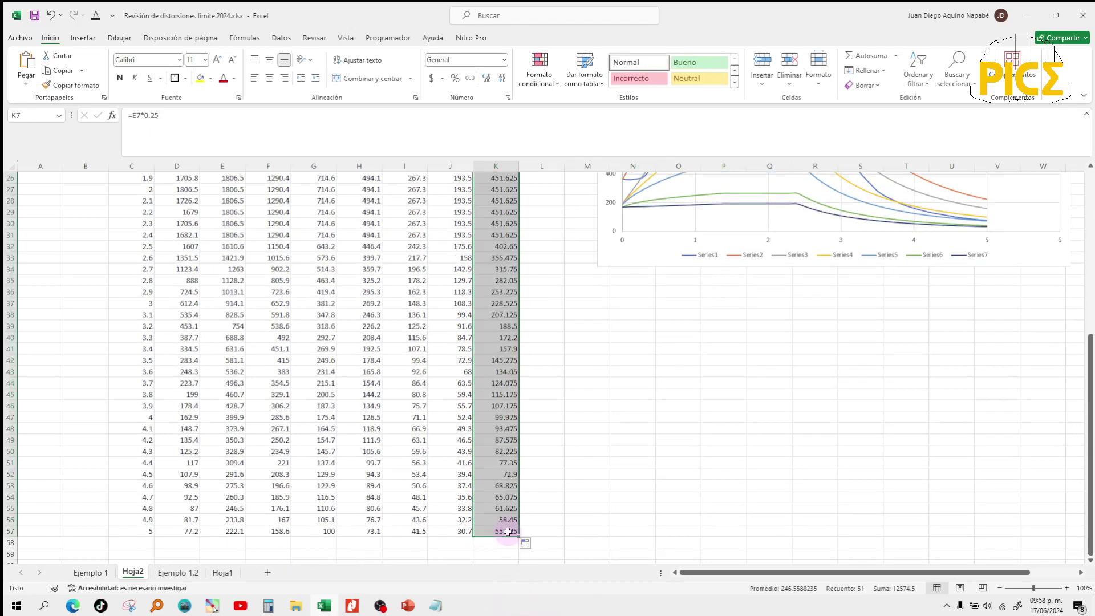
Add a new series named SERVICIO to the spectra chart, with X values from C7:C57.
{"action": "scroll", "coordinate": [506, 502], "scroll_direction": "up", "scroll_amount": 8}
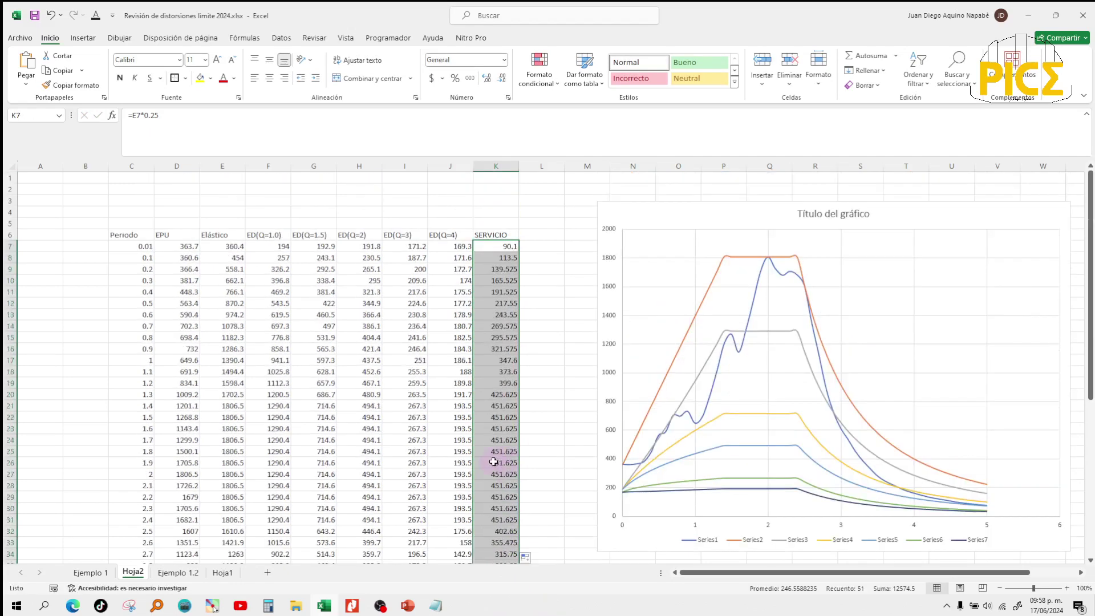
{"action": "left_click", "coordinate": [575, 354]}
{"action": "right_click", "coordinate": [641, 222]}
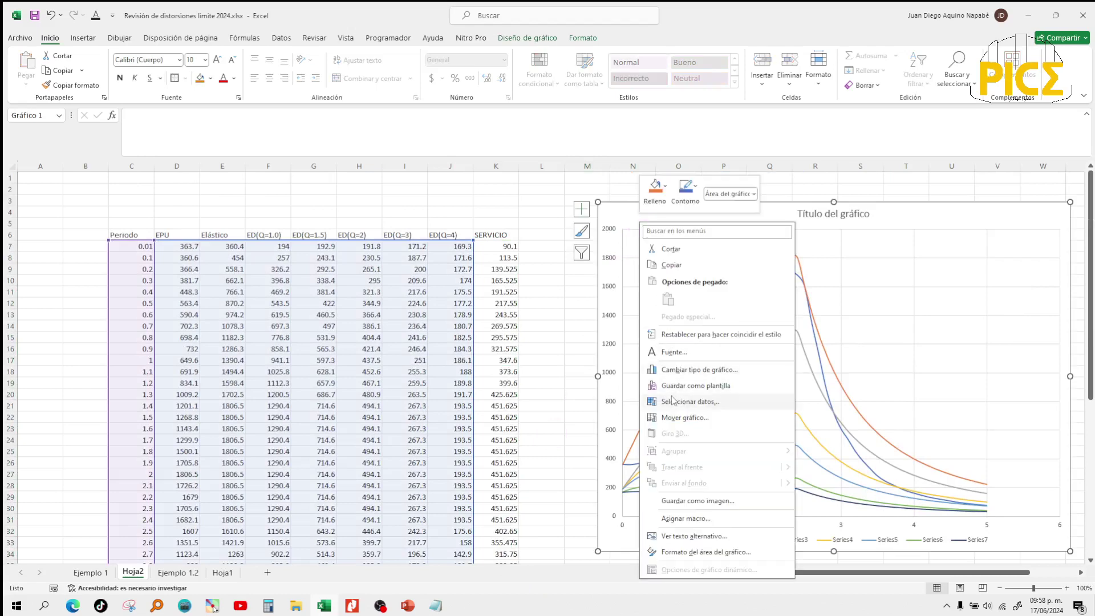
{"action": "left_click", "coordinate": [679, 402]}
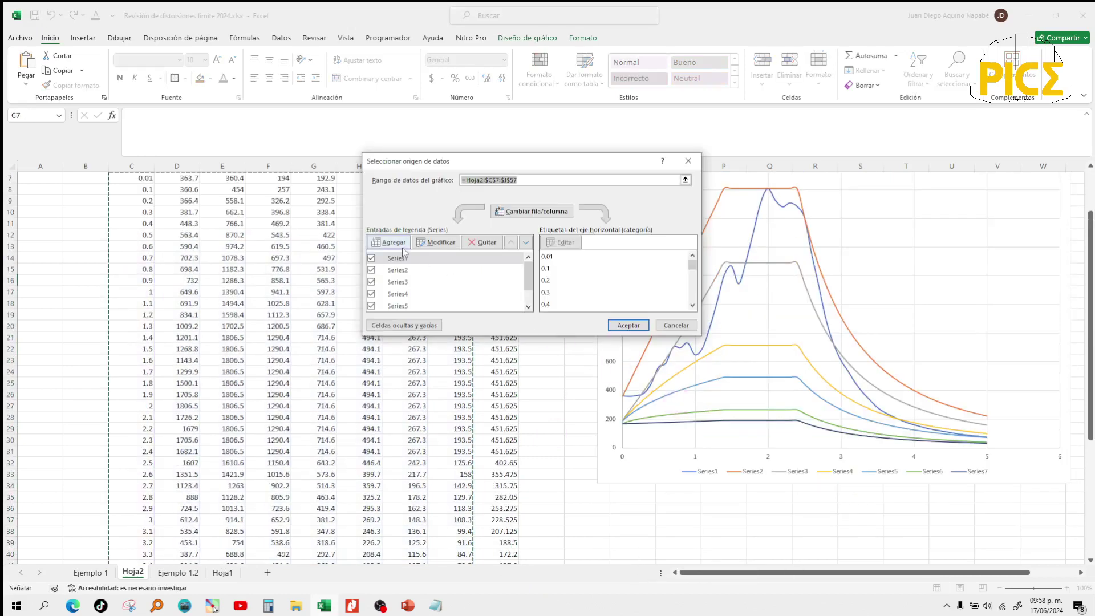
{"action": "scroll", "coordinate": [410, 296], "scroll_direction": "down", "scroll_amount": 6}
{"action": "left_click", "coordinate": [390, 242]}
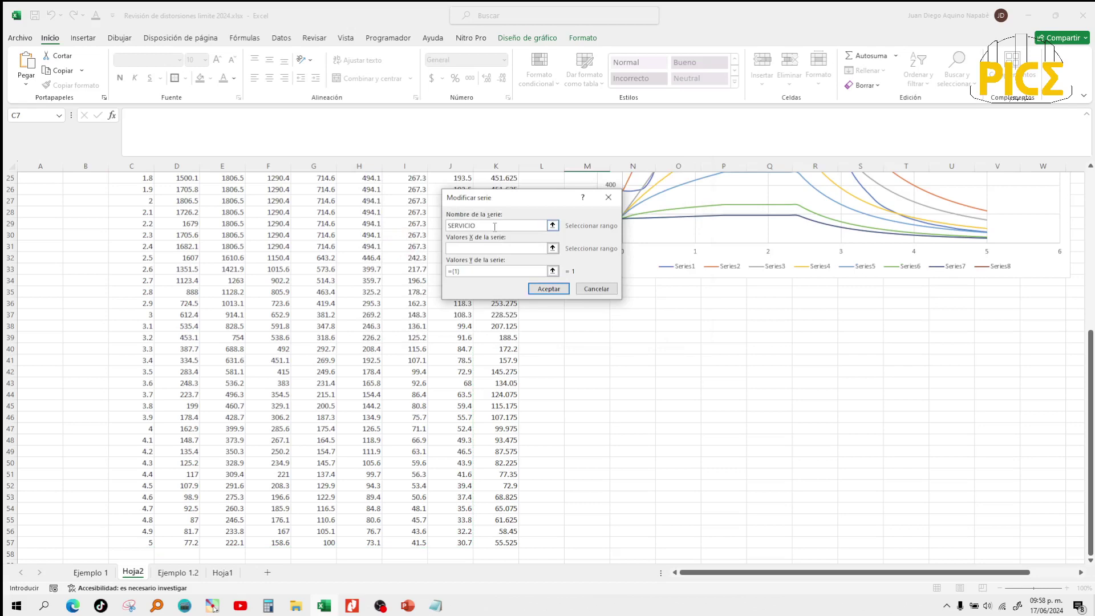
{"action": "scroll", "coordinate": [422, 321], "scroll_direction": "up", "scroll_amount": 8}
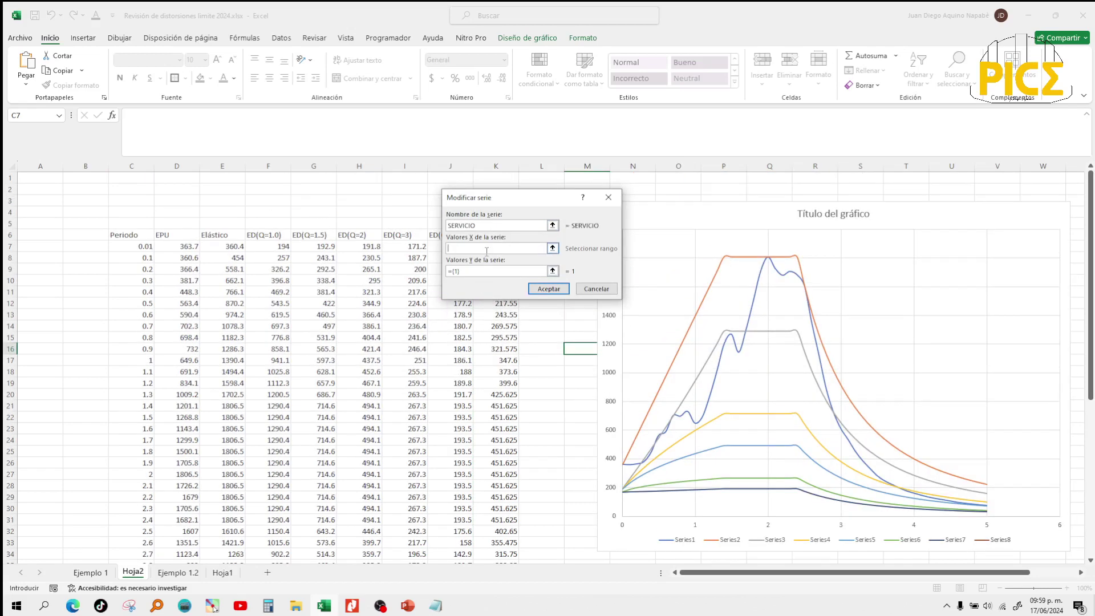
{"action": "left_click_drag", "start_coordinate": [137, 247], "coordinate": [129, 543]}
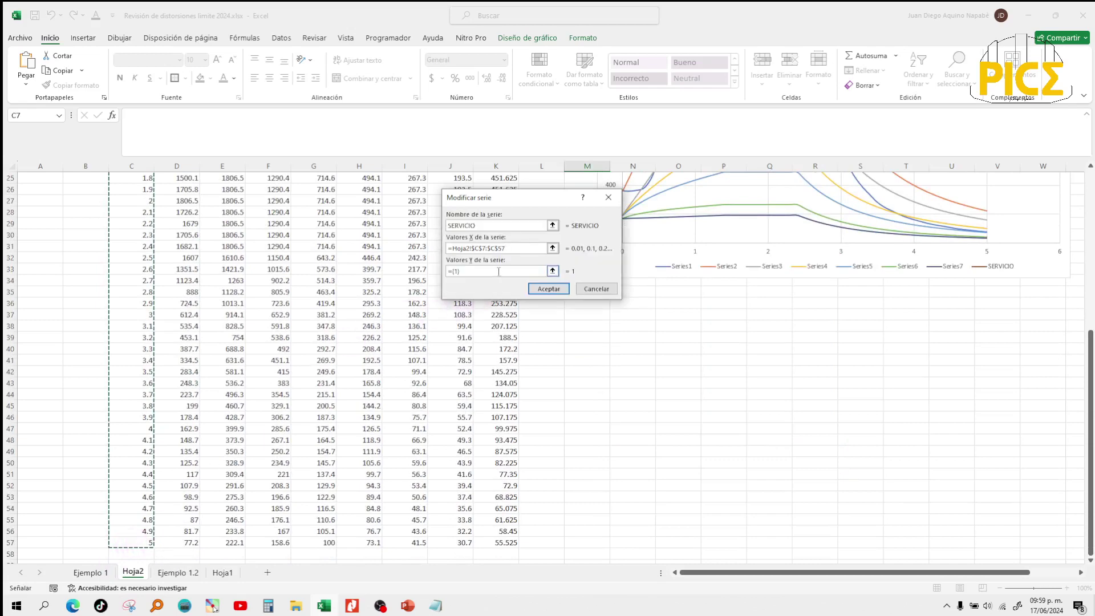
Try to add the range K7:K57 to the SERVICIO series' Y values without clearing the default entry.
{"action": "scroll", "coordinate": [451, 348], "scroll_direction": "up", "scroll_amount": 8}
{"action": "left_click_drag", "start_coordinate": [501, 198], "coordinate": [627, 187]}
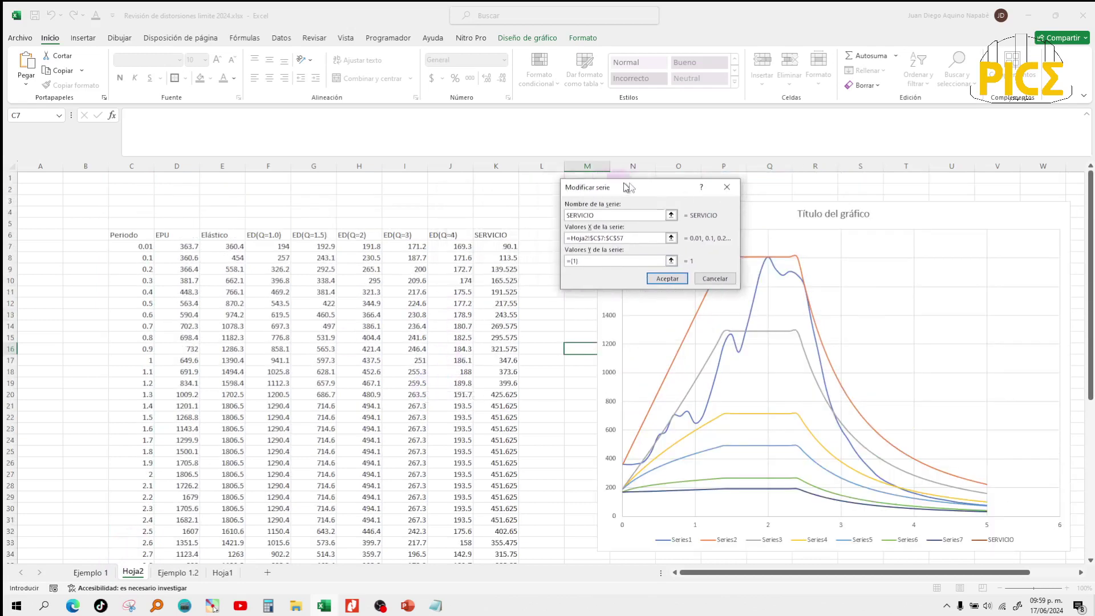
{"action": "left_click", "coordinate": [616, 261]}
{"action": "left_click_drag", "start_coordinate": [496, 247], "coordinate": [501, 543]}
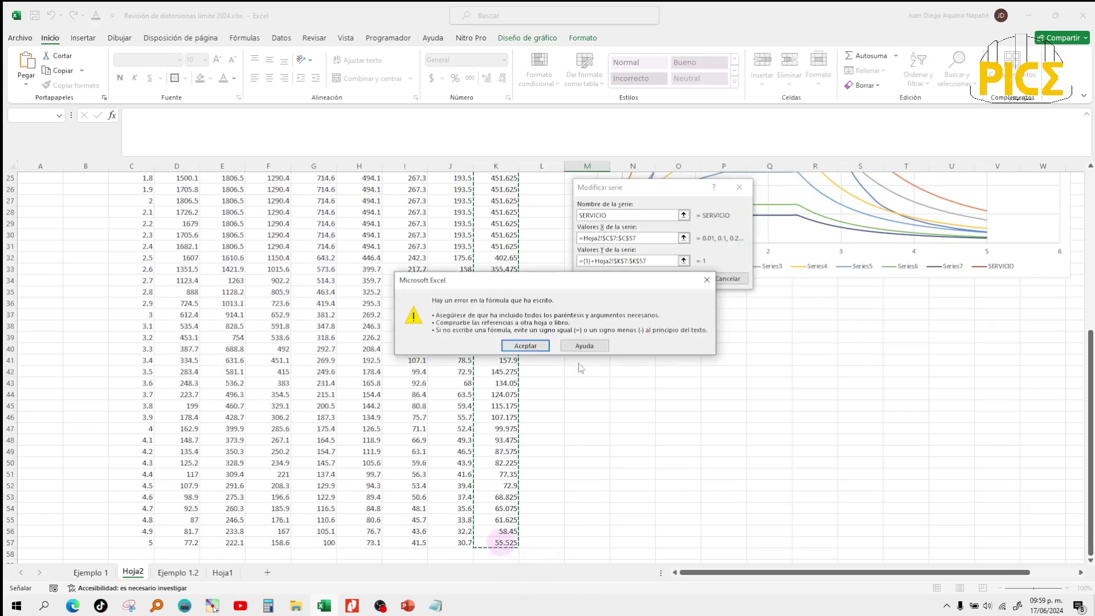
{"action": "left_click", "coordinate": [525, 346]}
Clear the Y values of the SERVICIO series, set them to K7:K57, and apply the new series to the chart.
{"action": "key", "text": "BackSpace"}
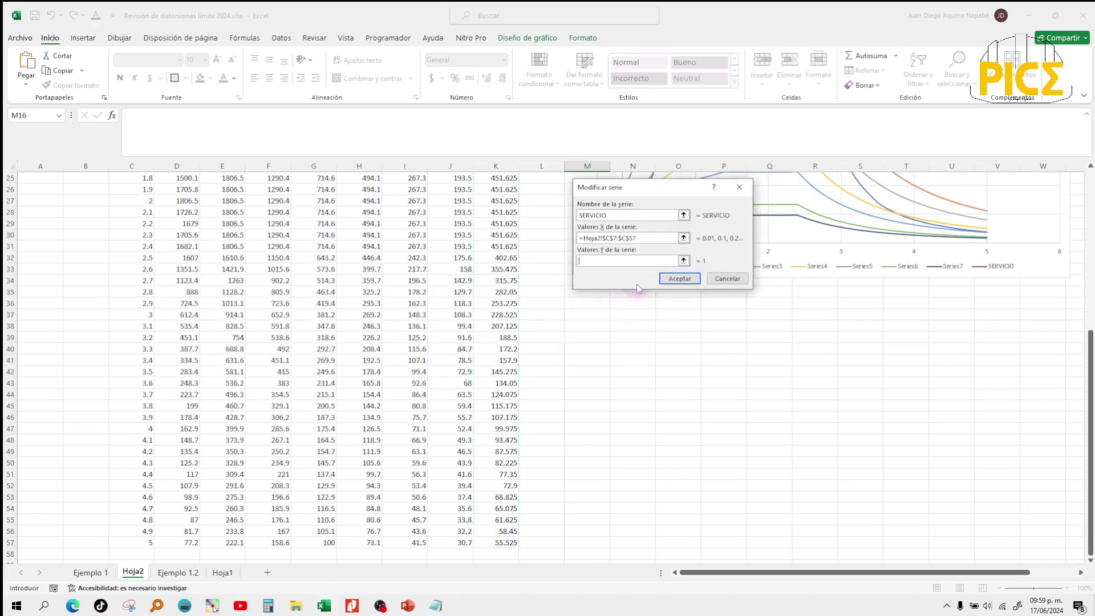
{"action": "scroll", "coordinate": [515, 287], "scroll_direction": "up", "scroll_amount": 5}
{"action": "scroll", "coordinate": [515, 287], "scroll_direction": "up", "scroll_amount": 2}
{"action": "left_click_drag", "start_coordinate": [505, 200], "coordinate": [506, 543]}
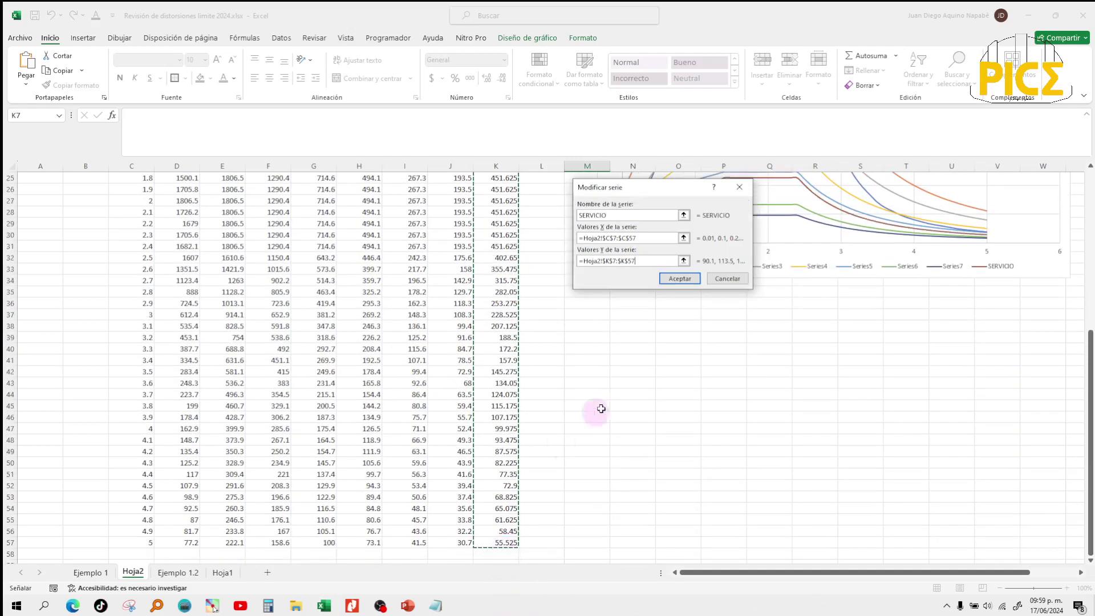
{"action": "left_click", "coordinate": [676, 282]}
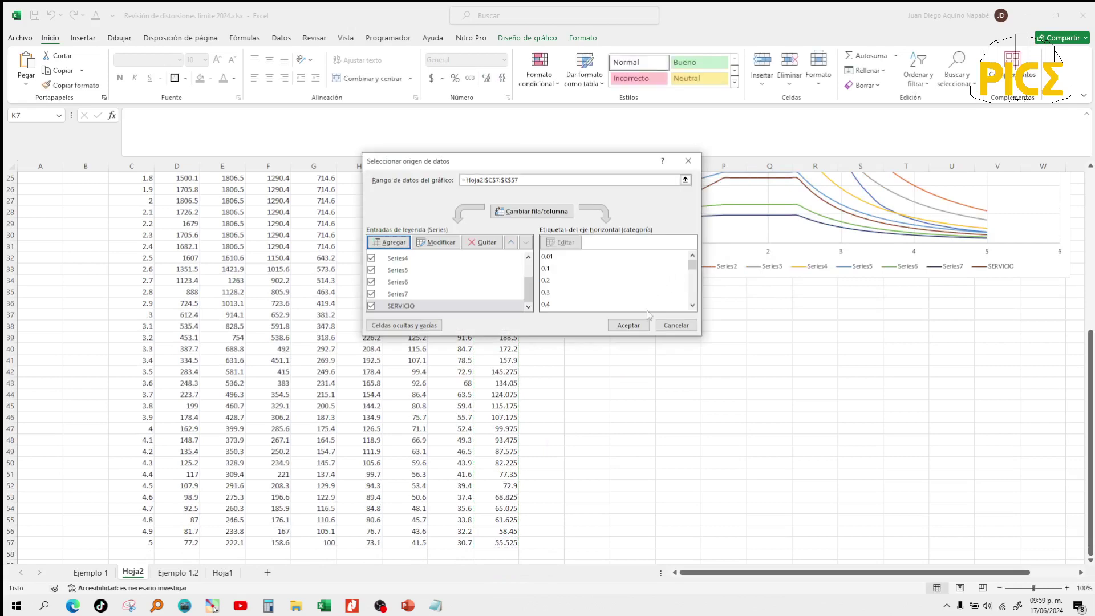
{"action": "left_click", "coordinate": [629, 325]}
Compare the SERVICIO curve with the elastic spectrum curve in the chart.
{"action": "scroll", "coordinate": [759, 381], "scroll_direction": "up", "scroll_amount": 6}
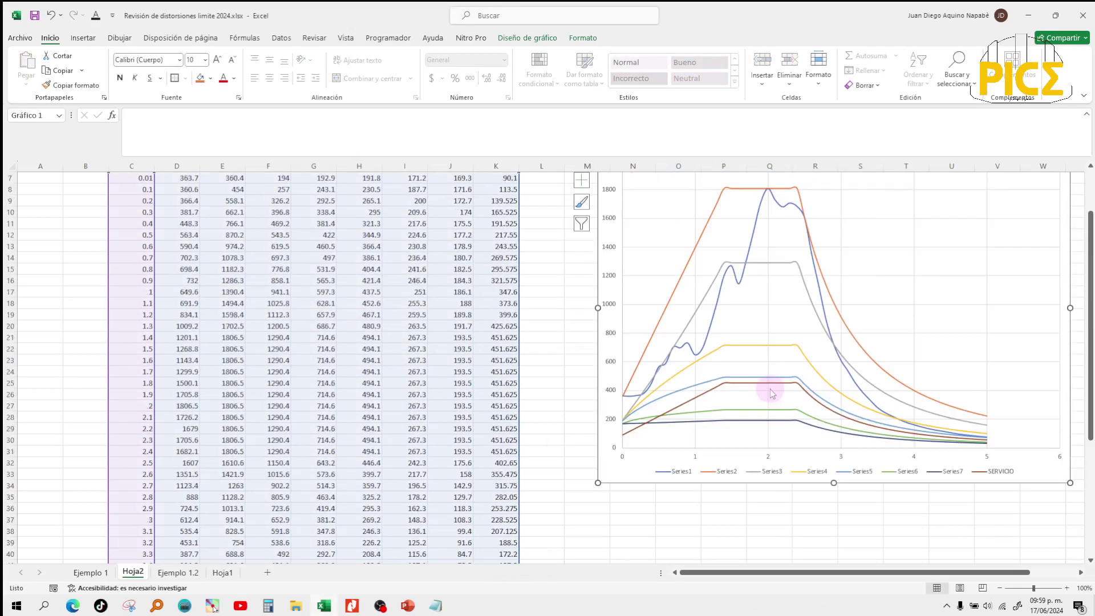
{"action": "scroll", "coordinate": [772, 394], "scroll_direction": "up", "scroll_amount": 1}
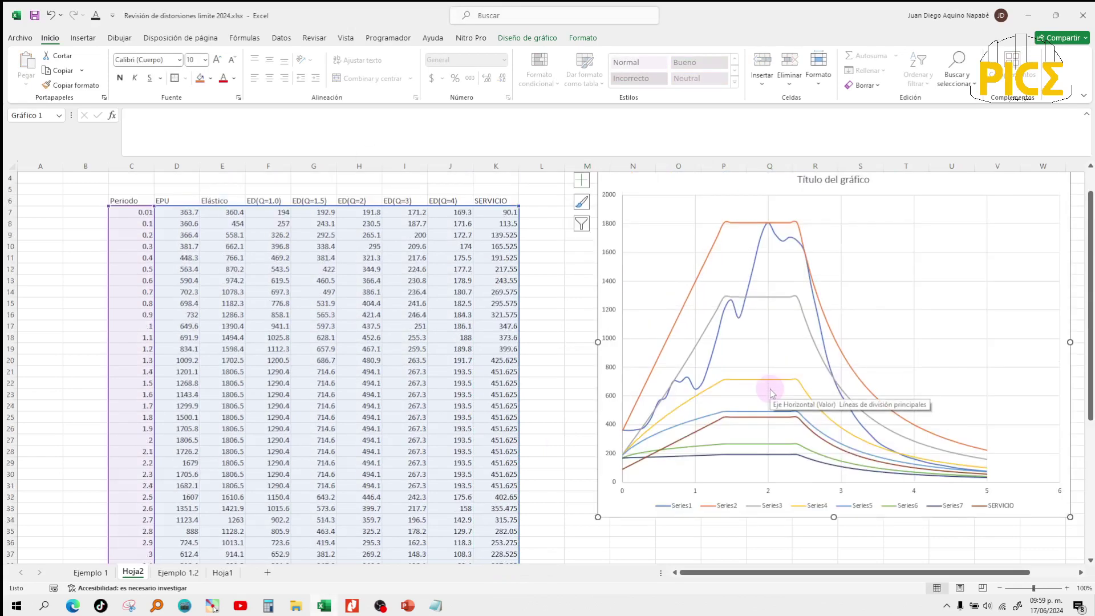
{"action": "left_click", "coordinate": [982, 510]}
{"action": "left_click", "coordinate": [982, 509]}
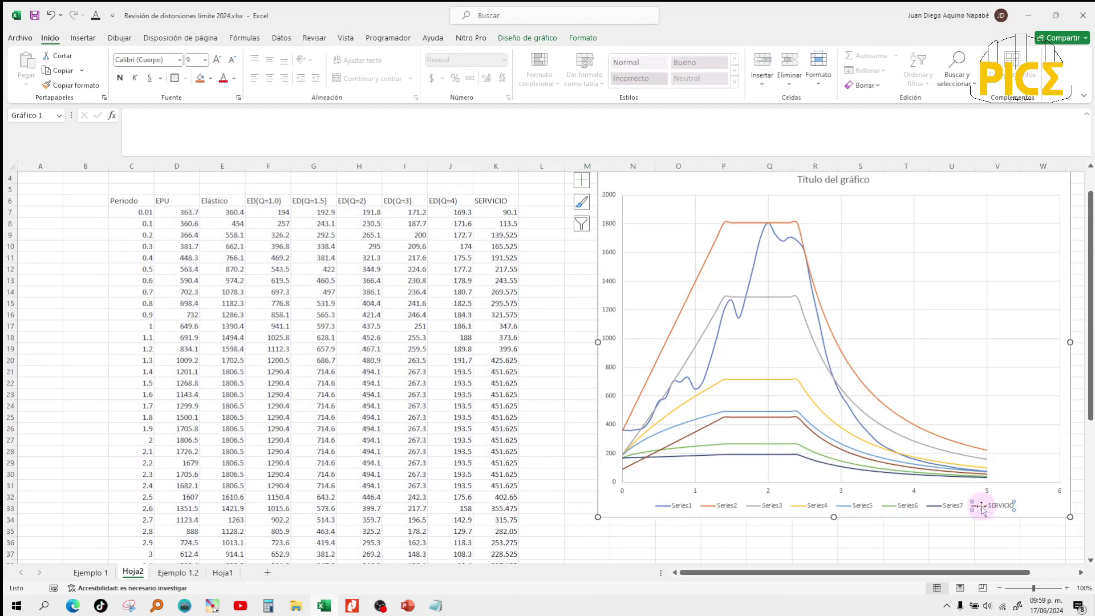
{"action": "left_click", "coordinate": [701, 434]}
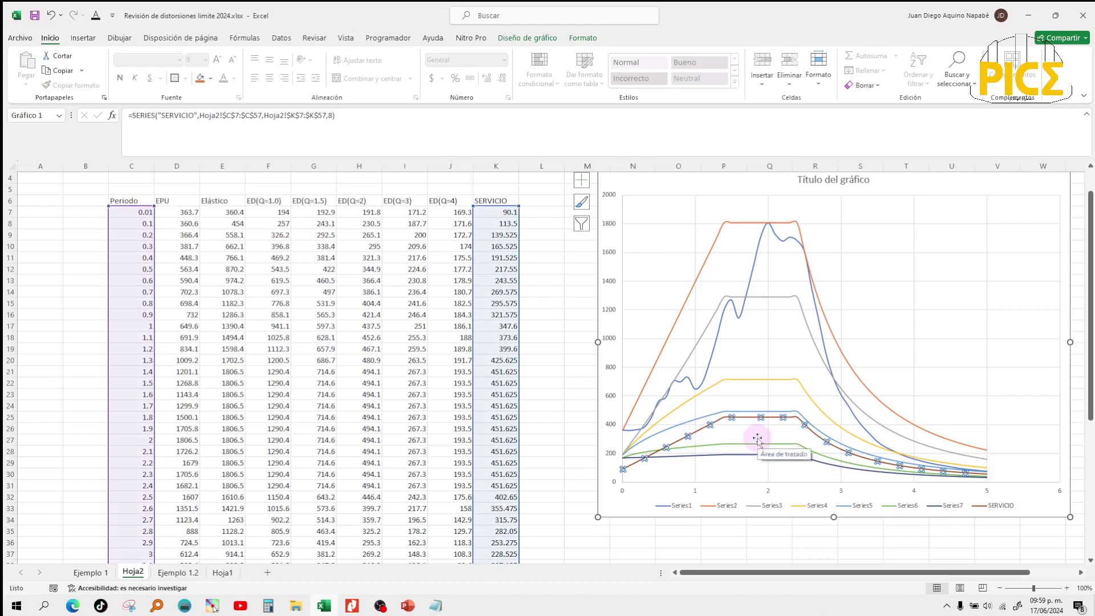
{"action": "left_click", "coordinate": [747, 224]}
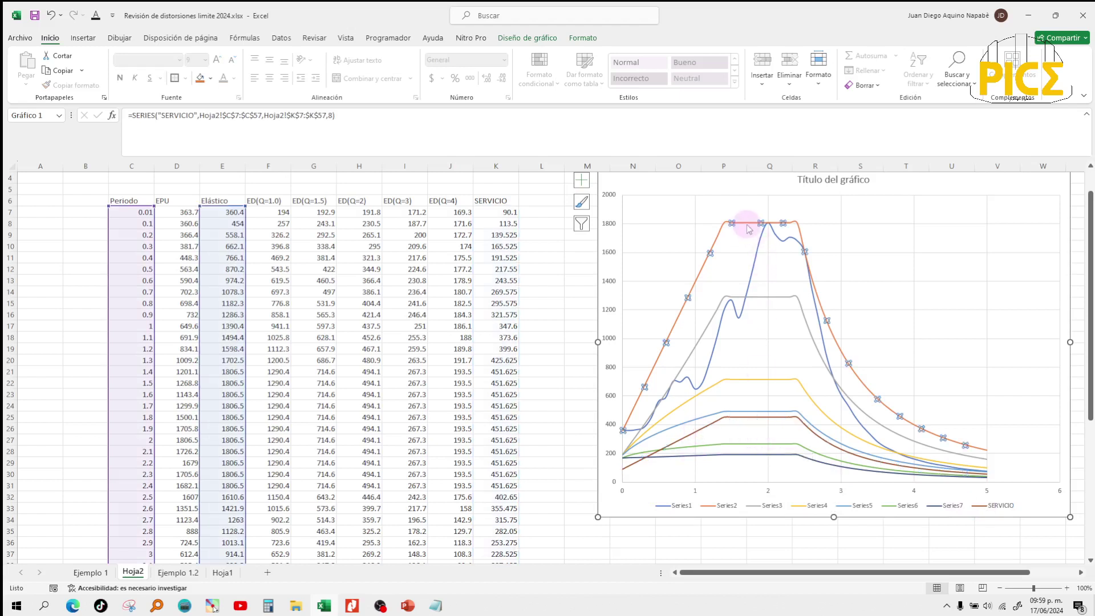
{"action": "left_click", "coordinate": [760, 418]}
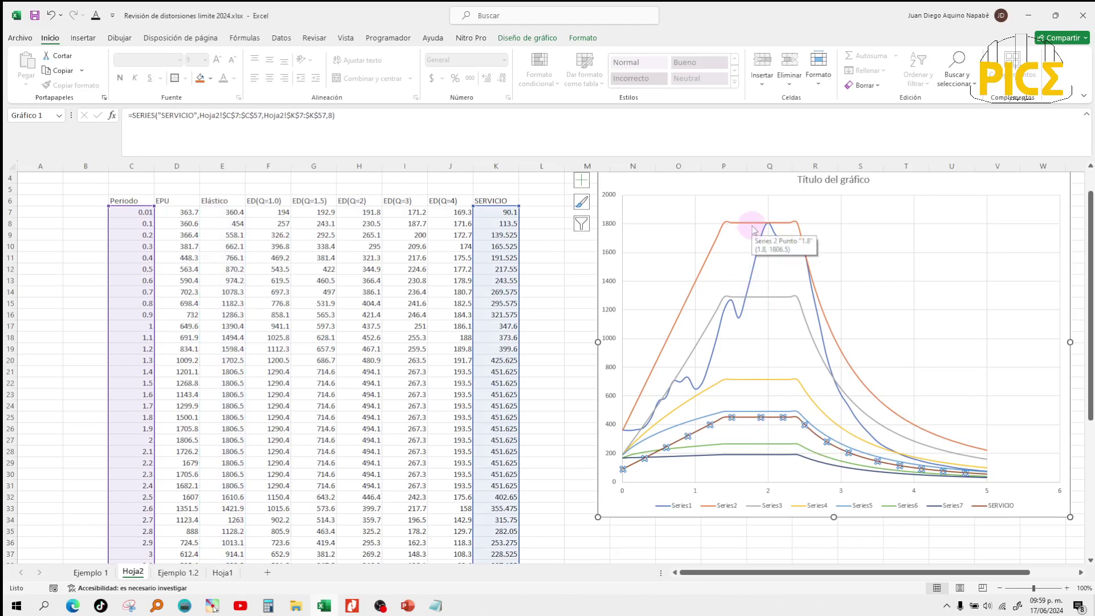
{"action": "left_click", "coordinate": [746, 417]}
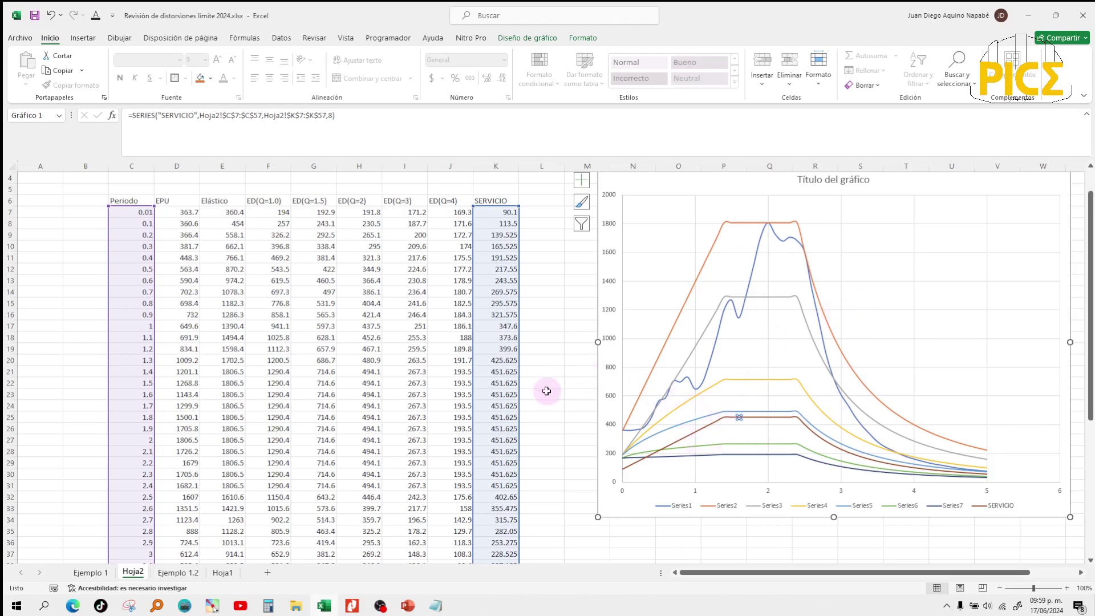
Compare the plateau value in the SERVICIO column with the service acceleration in E179 of the Ejemplo 1 sheet.
{"action": "scroll", "coordinate": [544, 382], "scroll_direction": "down", "scroll_amount": 2}
{"action": "left_click", "coordinate": [494, 326]}
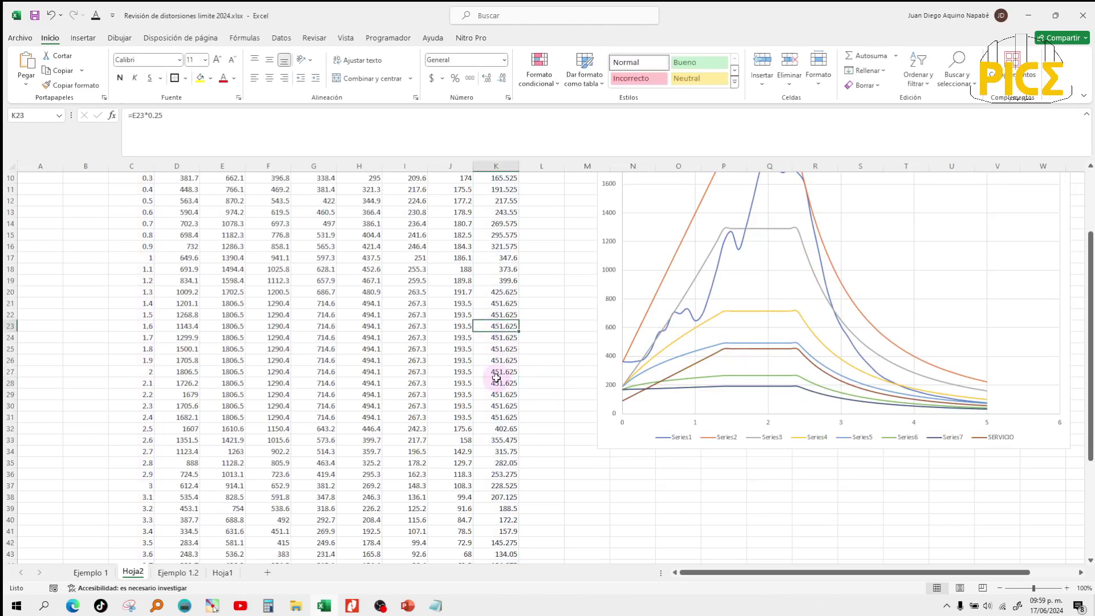
{"action": "left_click", "coordinate": [90, 573]}
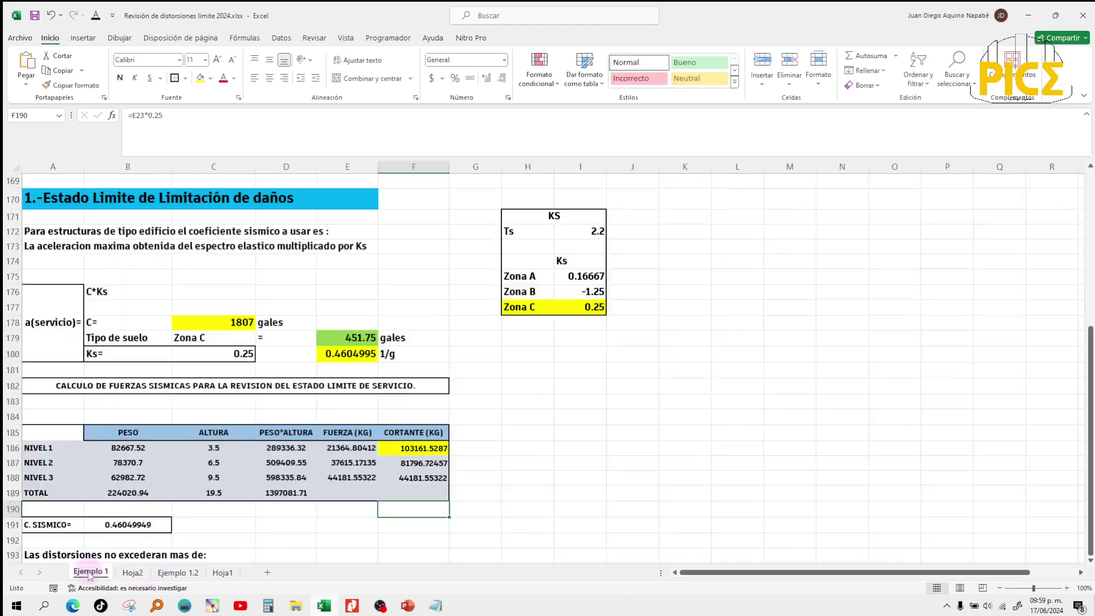
{"action": "scroll", "coordinate": [183, 455], "scroll_direction": "down", "scroll_amount": 1}
{"action": "scroll", "coordinate": [183, 454], "scroll_direction": "up", "scroll_amount": 1}
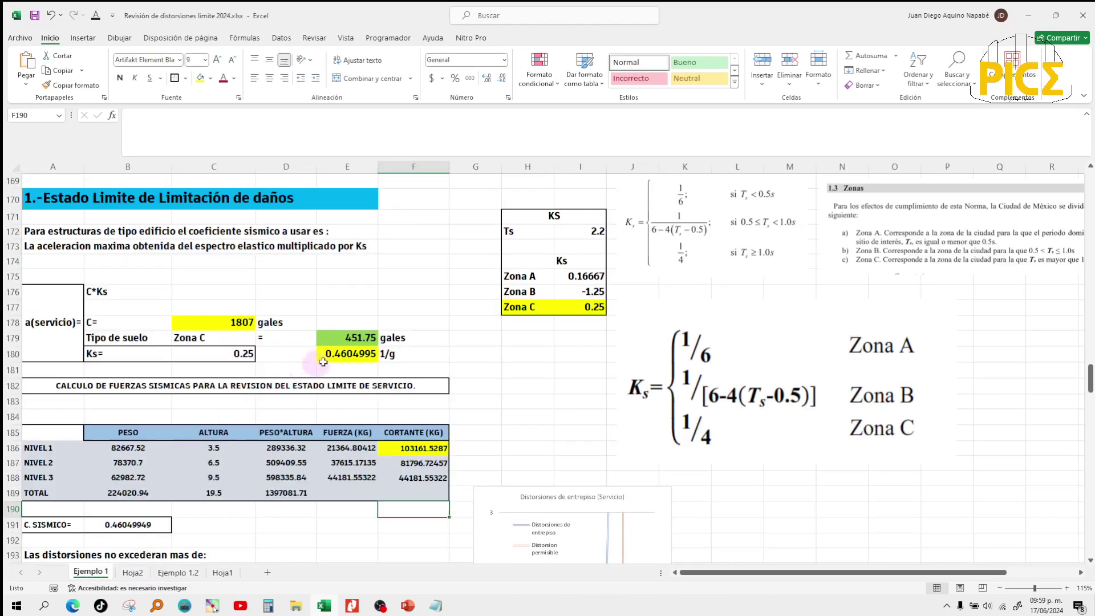
{"action": "left_click", "coordinate": [360, 334]}
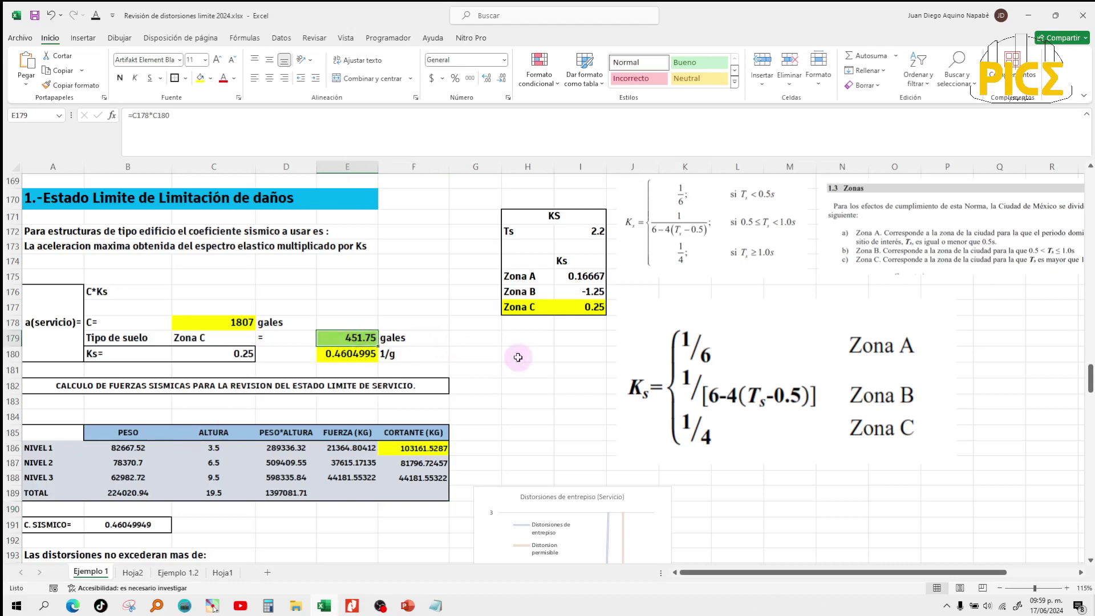
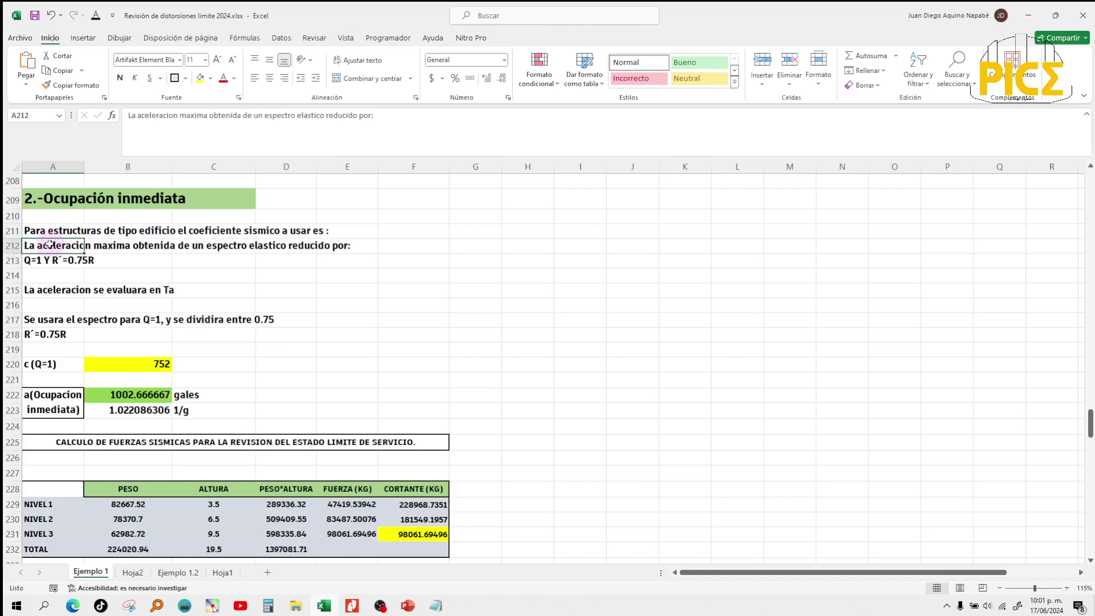
Review the immediate occupancy notes in rows 209 to 215 about Q=1, R´=0.75R and evaluating the acceleration at Ta.
{"action": "left_click", "coordinate": [48, 261]}
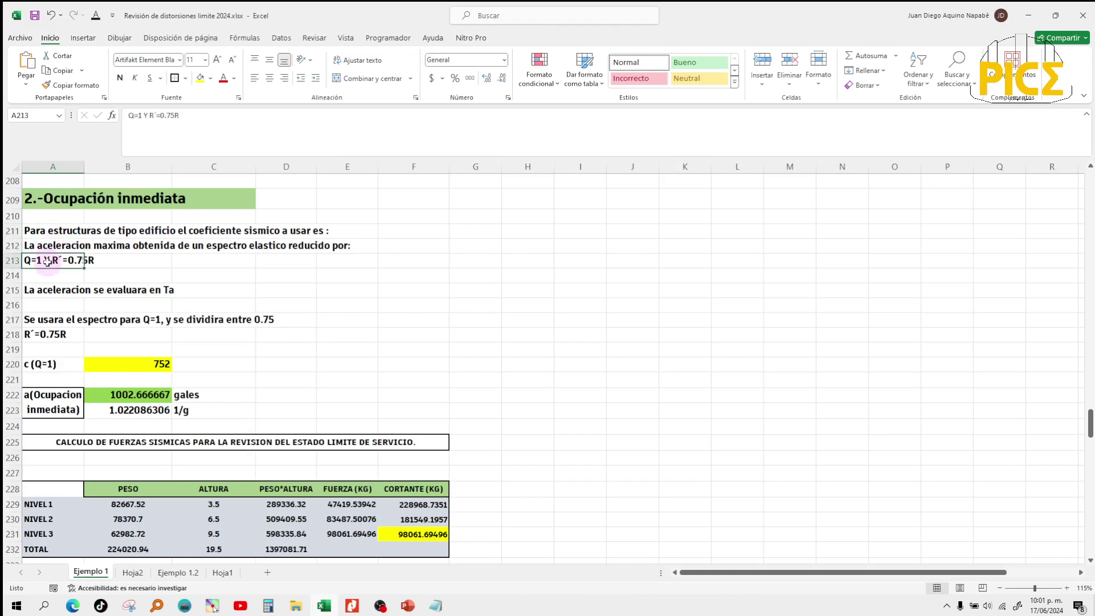
{"action": "left_click", "coordinate": [180, 289]}
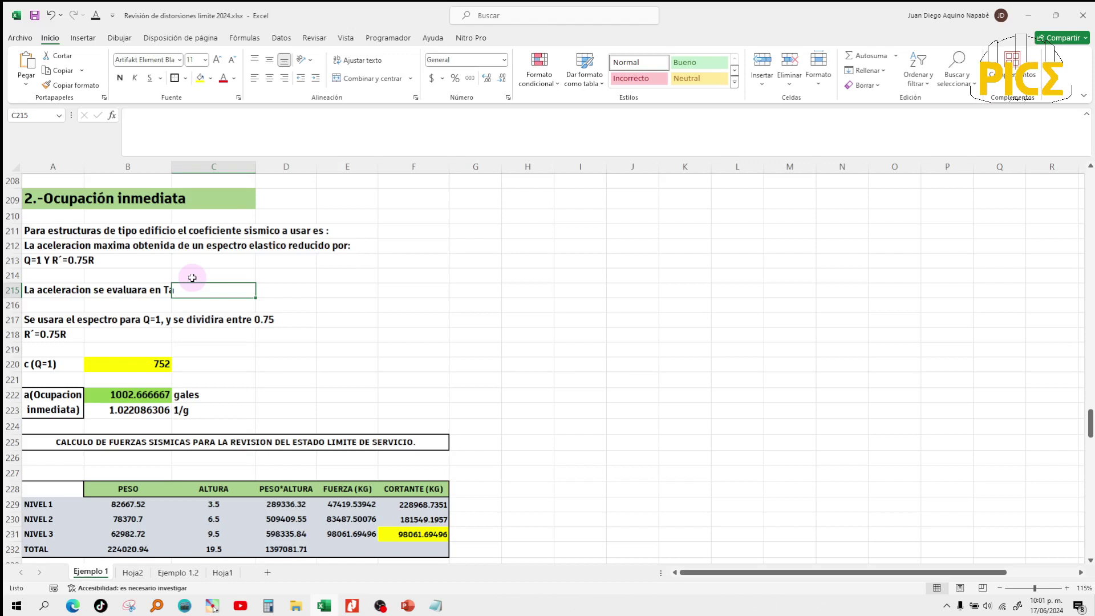
{"action": "left_click", "coordinate": [603, 404]}
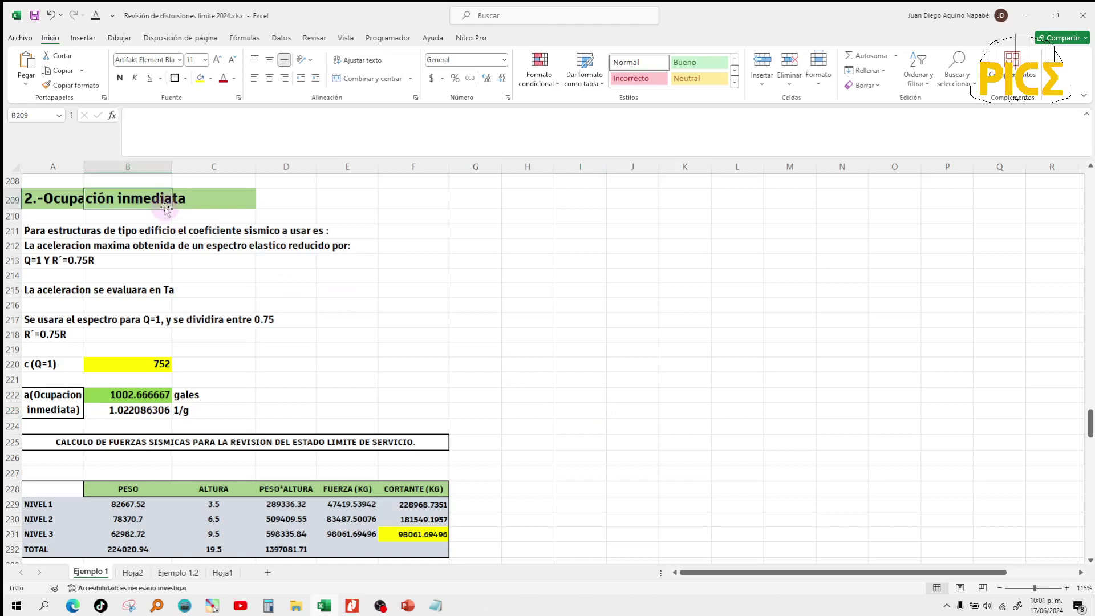
{"action": "left_click", "coordinate": [69, 198]}
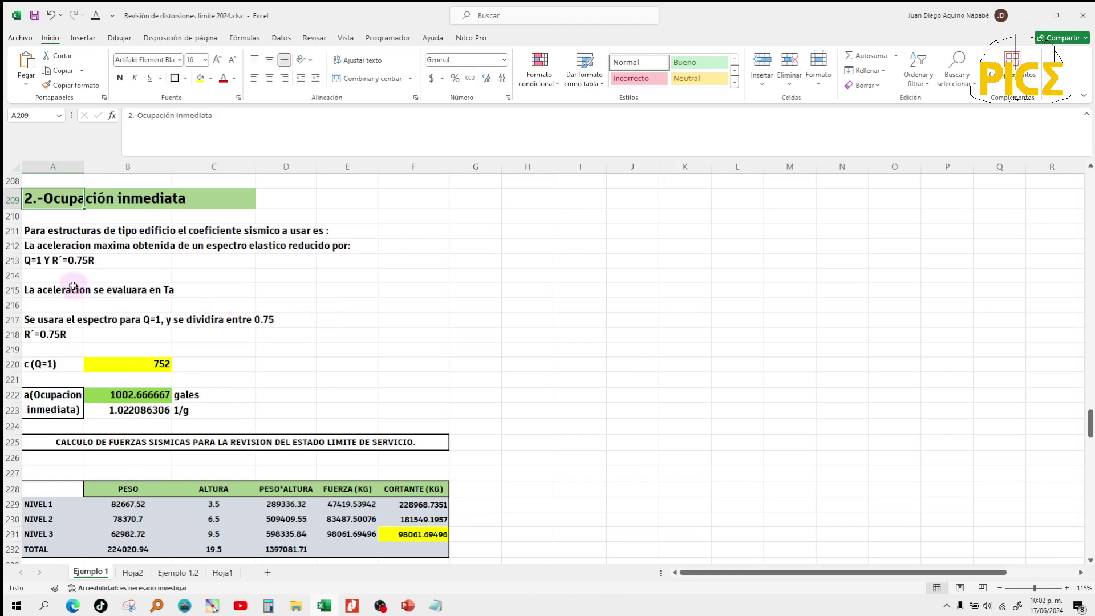
{"action": "left_click", "coordinate": [506, 291]}
Minimize the EspectrosDis280.txt window and the download folder window, and return to the Excel workbook.
{"action": "left_click", "coordinate": [1028, 16]}
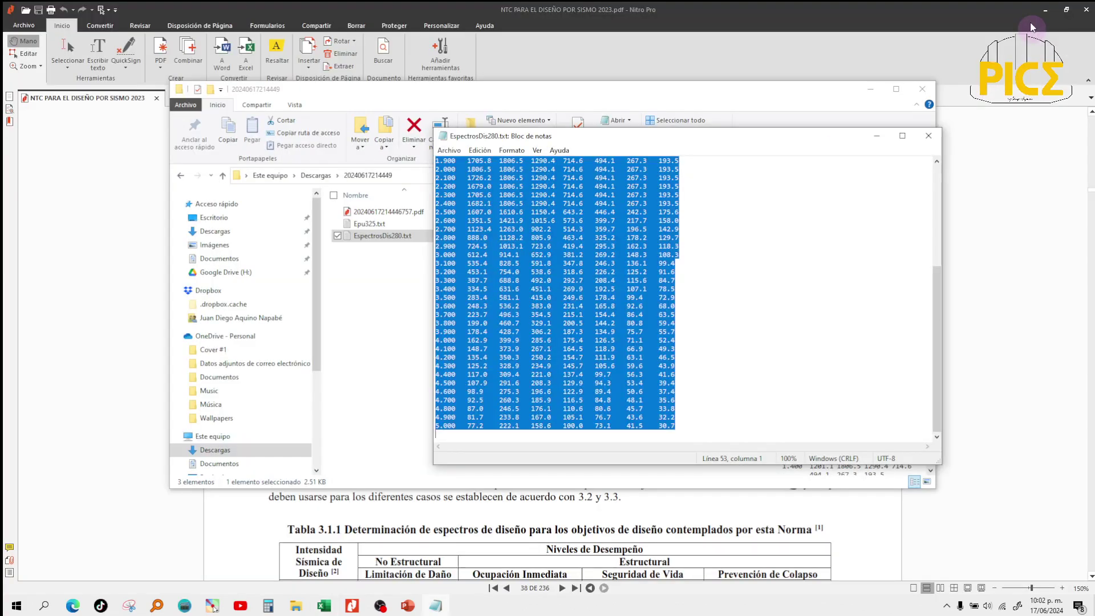
{"action": "left_click", "coordinate": [876, 141]}
{"action": "left_click", "coordinate": [868, 89]}
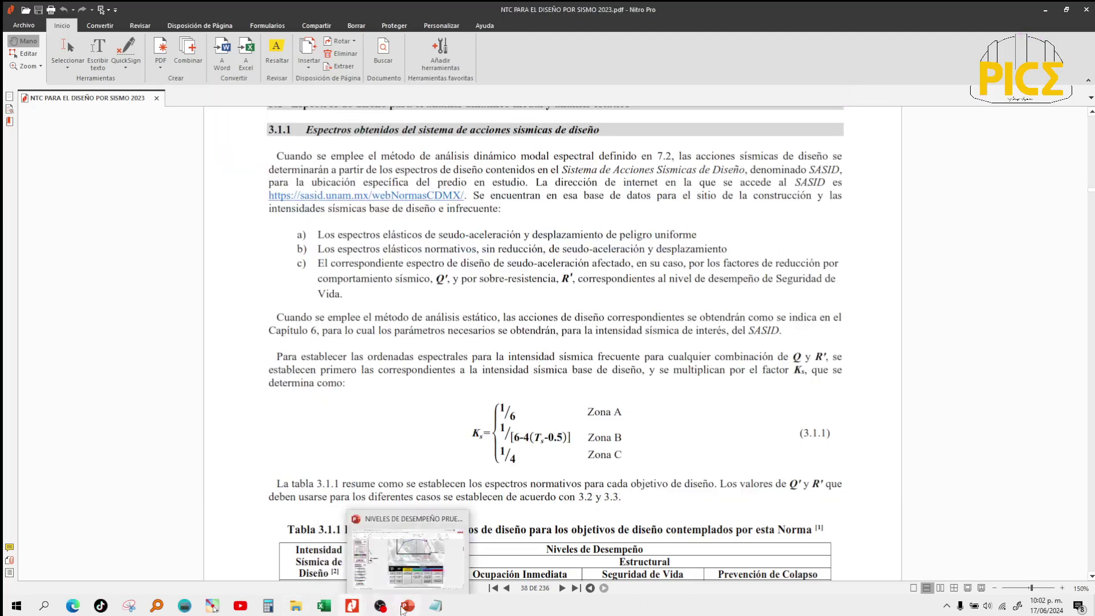
{"action": "left_click", "coordinate": [331, 578]}
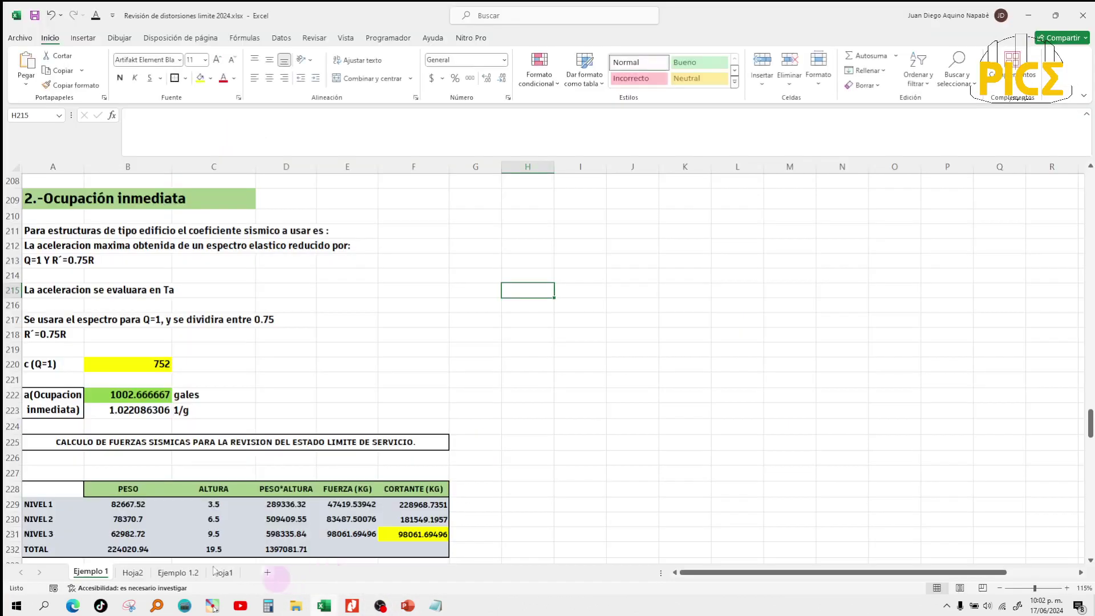
Examine the ED(Q=1.0) spectrum curve in the Hoja2 chart by selecting its series.
{"action": "left_click", "coordinate": [132, 573]}
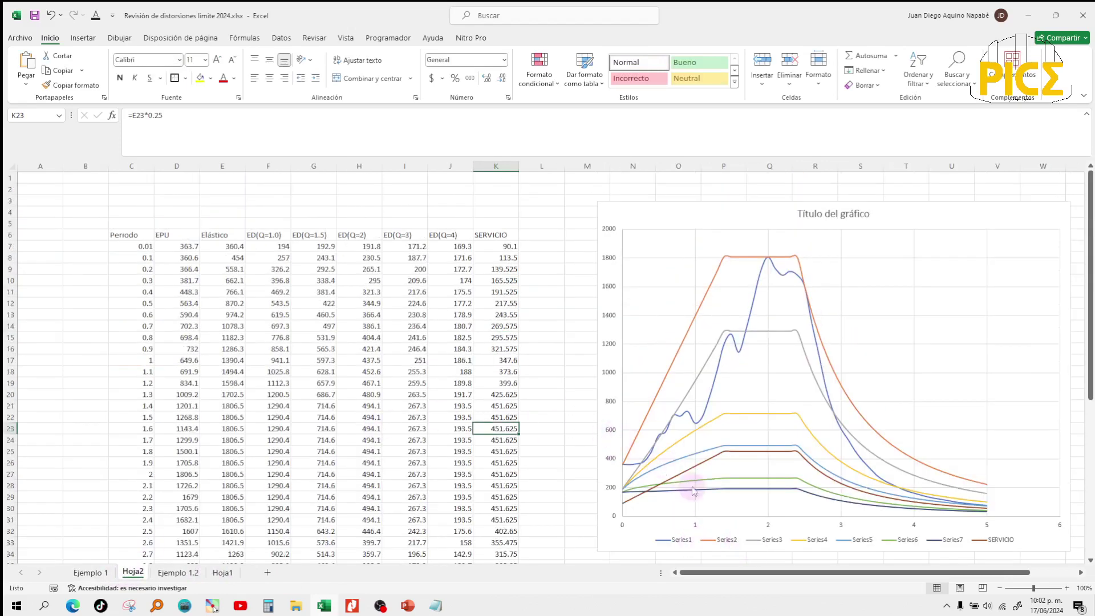
{"action": "left_click", "coordinate": [743, 541]}
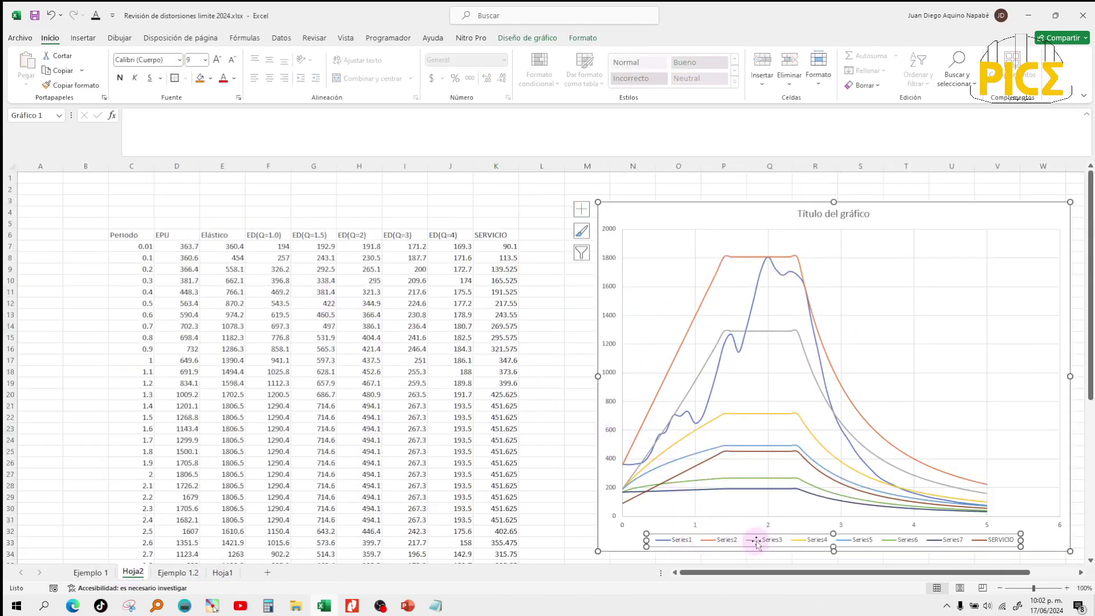
{"action": "left_click", "coordinate": [753, 540]}
{"action": "left_click", "coordinate": [772, 333]}
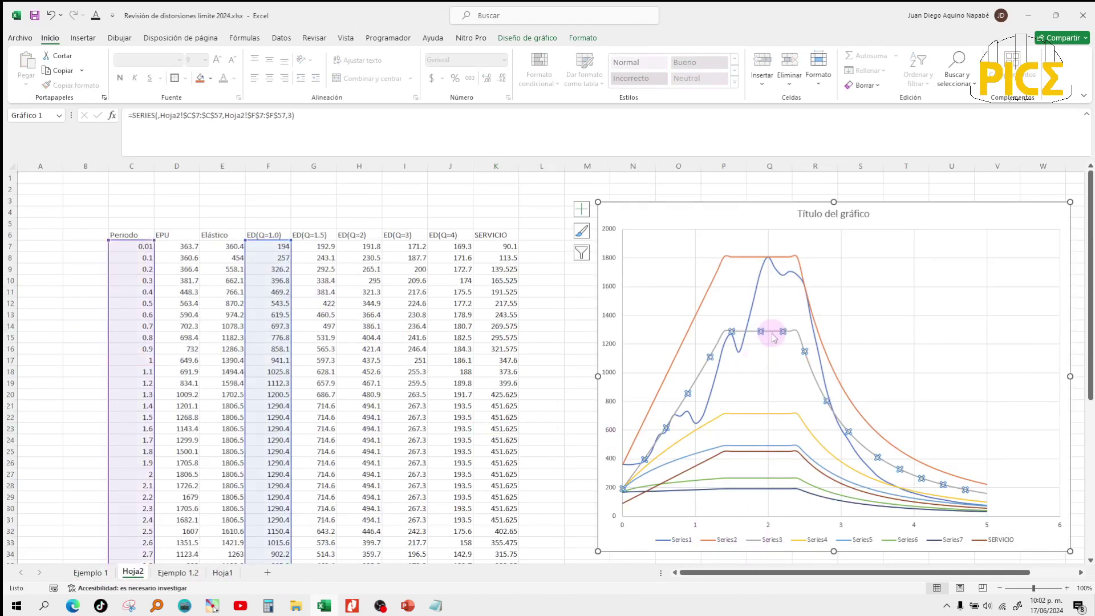
{"action": "left_click", "coordinate": [716, 189]}
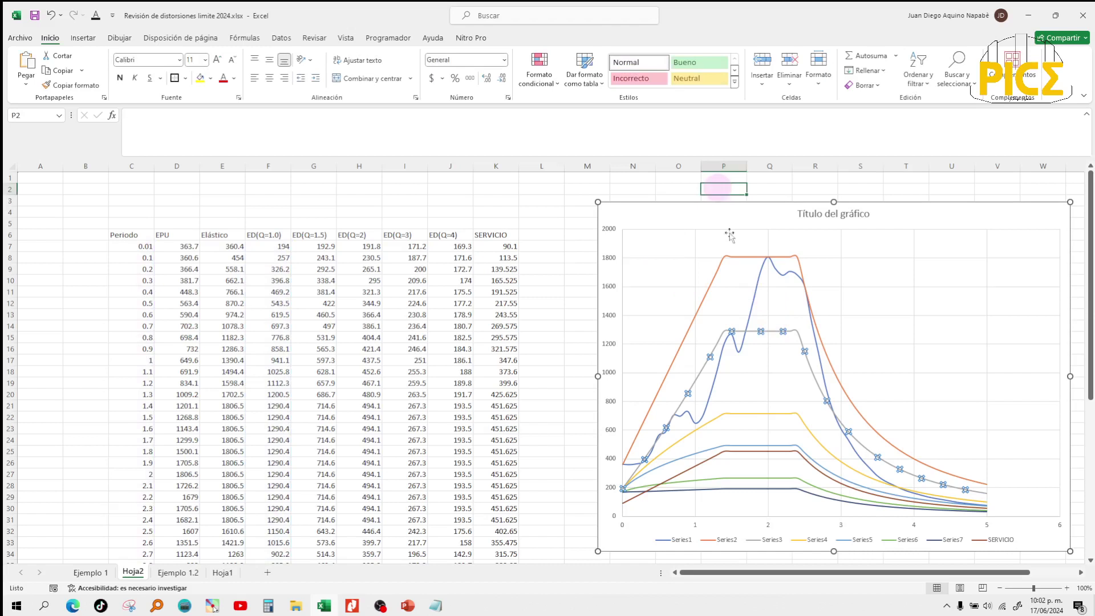
{"action": "left_click", "coordinate": [765, 334]}
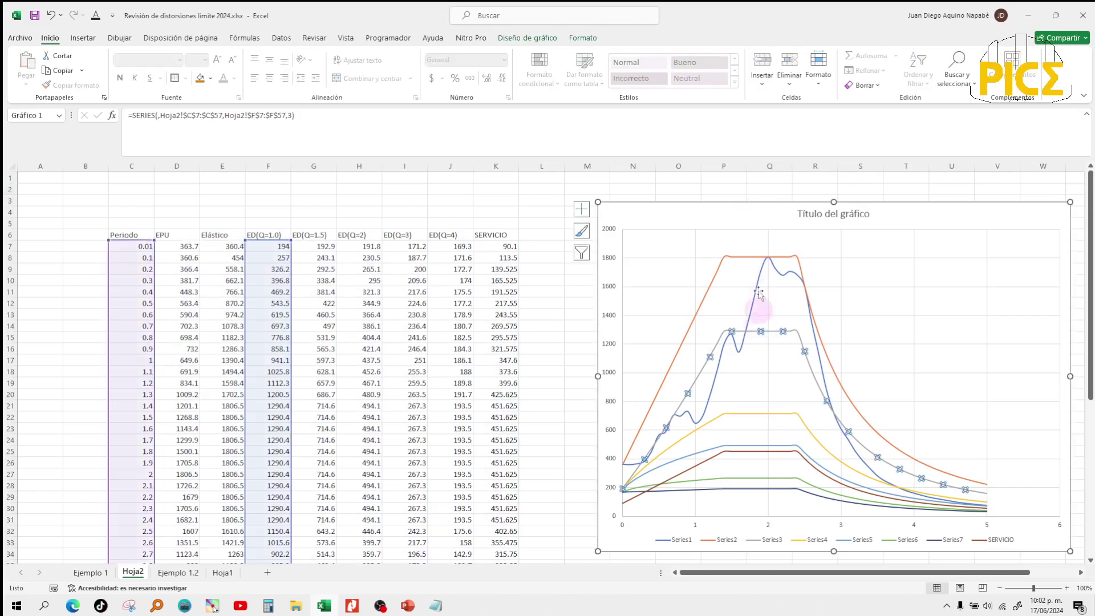
Examine the Elástico spectrum curve in the Hoja2 chart by selecting its series.
{"action": "left_click", "coordinate": [753, 198]}
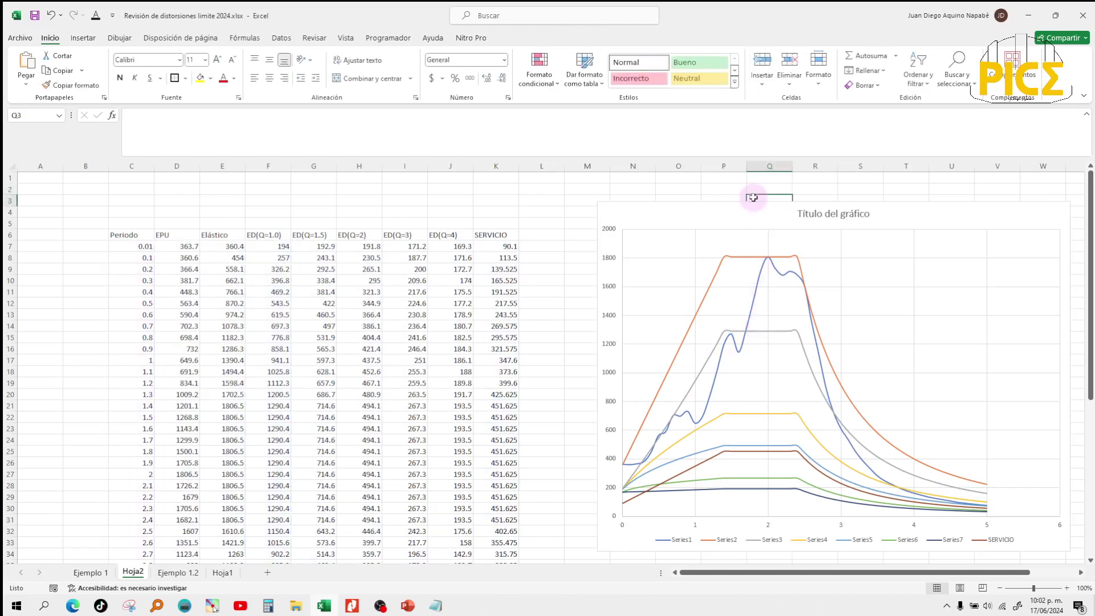
{"action": "left_click", "coordinate": [749, 264]}
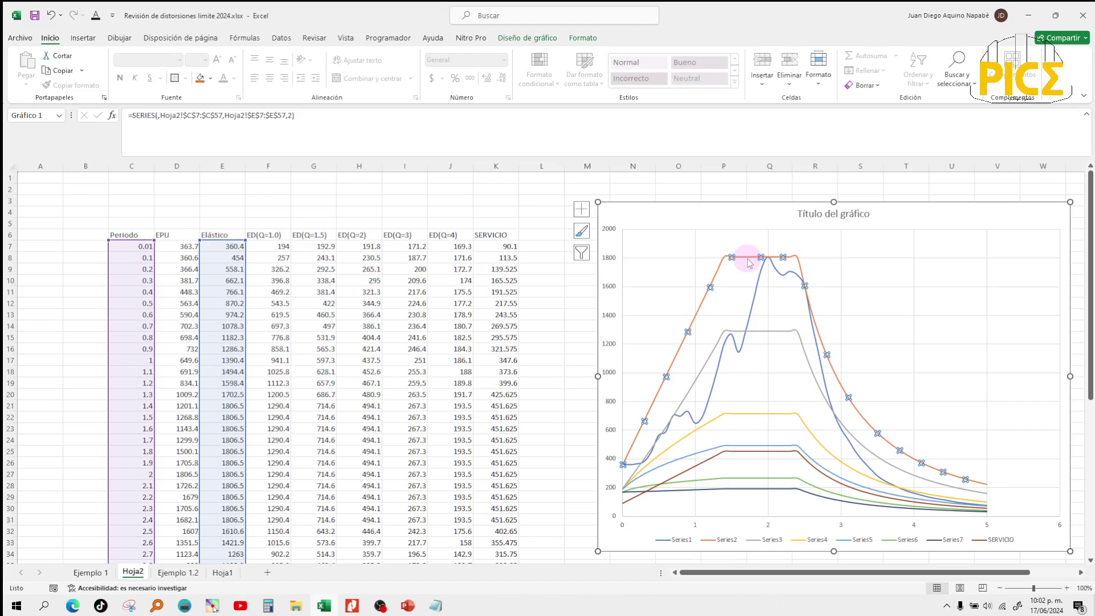
{"action": "left_click", "coordinate": [744, 189]}
Switch to the NTC PARA EL DISEÑO POR SISMO 2023 PDF and find section 3.3, Factor de sobre-resistencia.
{"action": "mouse_move", "coordinate": [415, 603]}
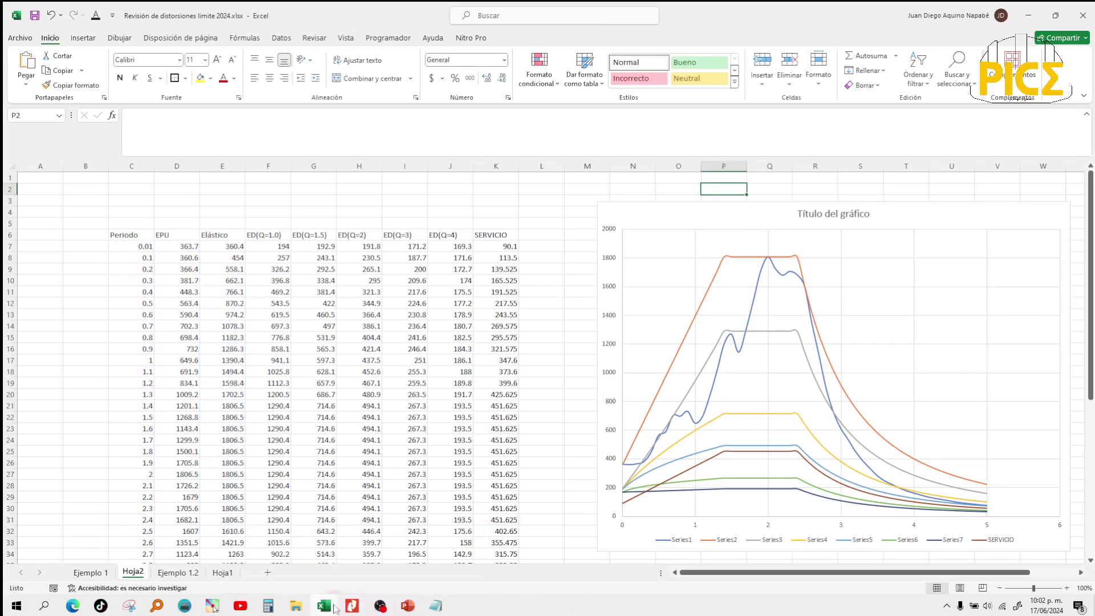
{"action": "mouse_move", "coordinate": [341, 603]}
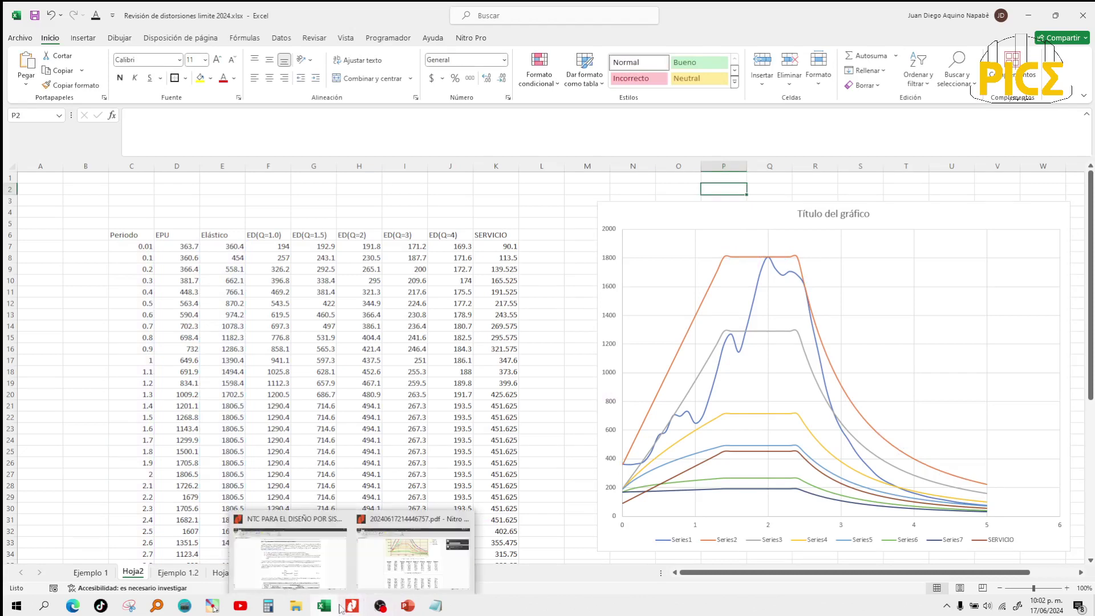
{"action": "left_click", "coordinate": [350, 578]}
{"action": "scroll", "coordinate": [436, 441], "scroll_direction": "down", "scroll_amount": 3}
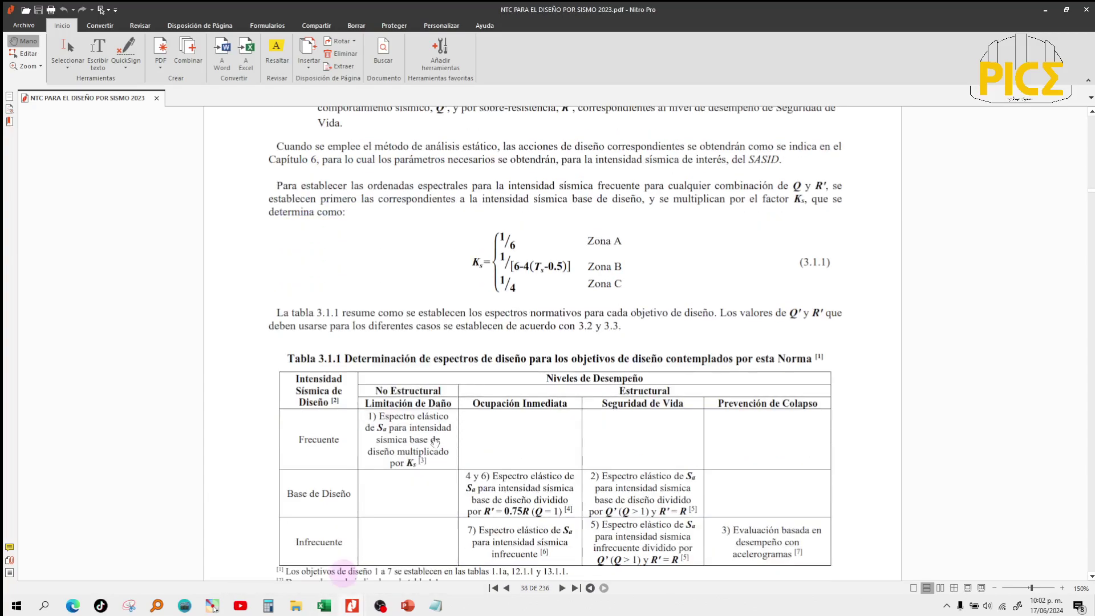
{"action": "scroll", "coordinate": [435, 441], "scroll_direction": "down", "scroll_amount": 15}
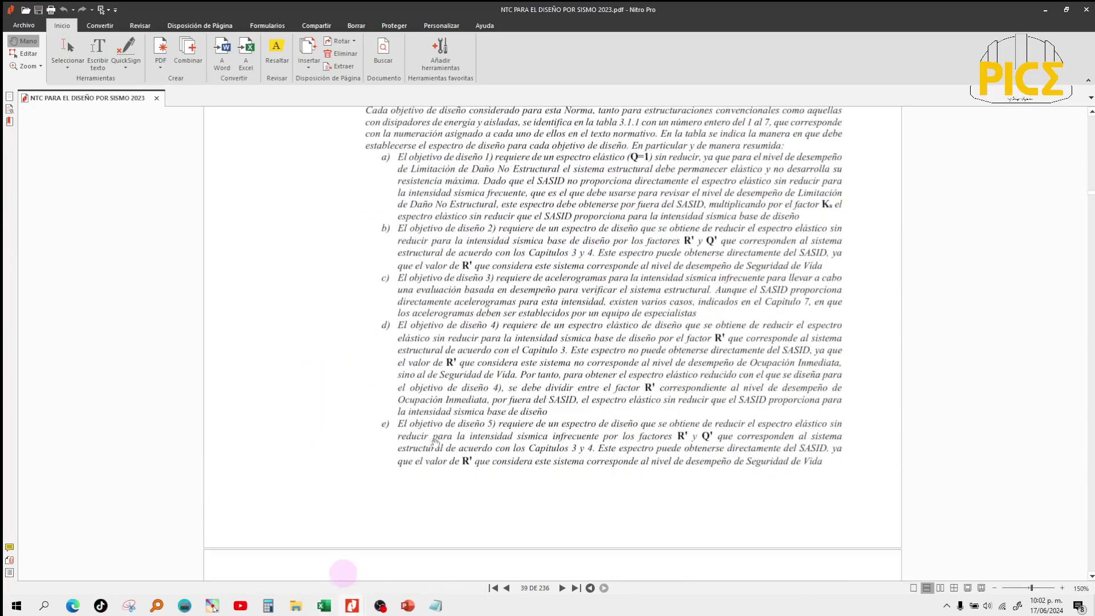
{"action": "scroll", "coordinate": [435, 441], "scroll_direction": "down", "scroll_amount": 10}
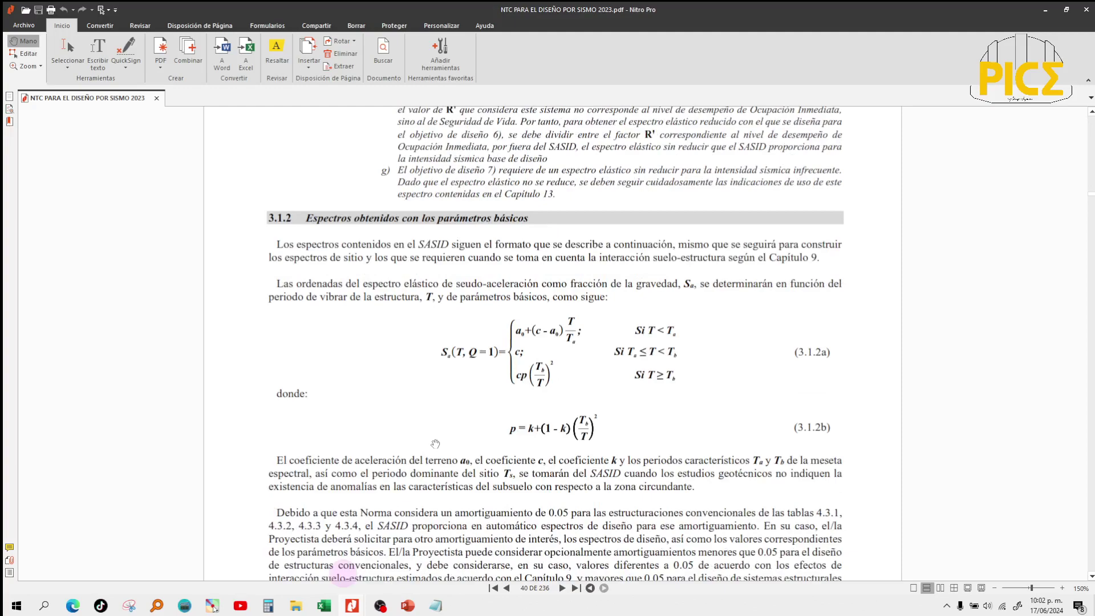
{"action": "scroll", "coordinate": [436, 444], "scroll_direction": "down", "scroll_amount": 1}
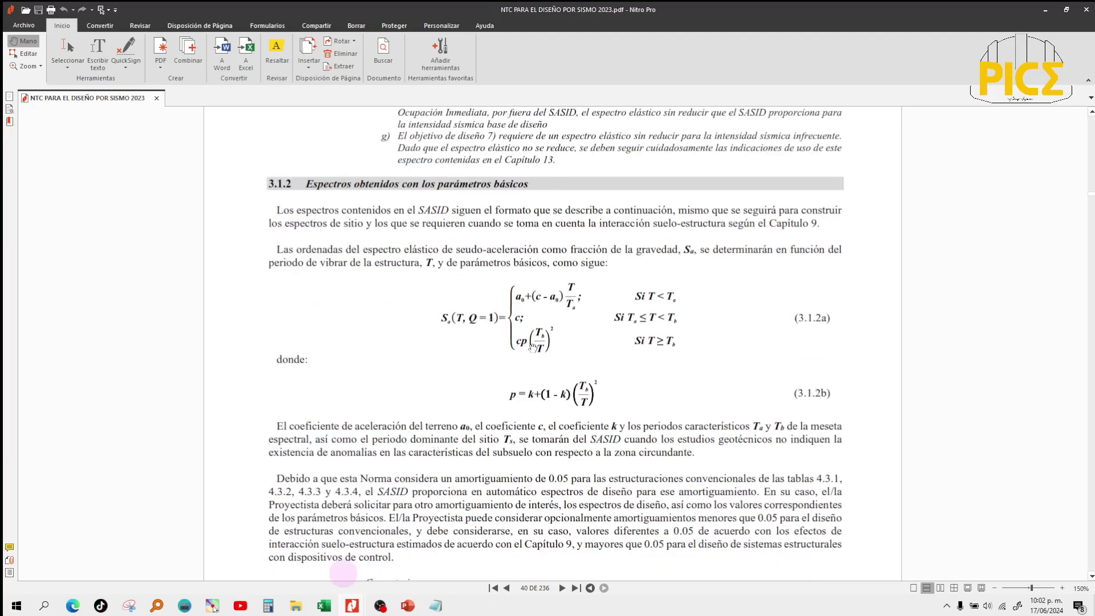
{"action": "scroll", "coordinate": [532, 346], "scroll_direction": "down", "scroll_amount": 15}
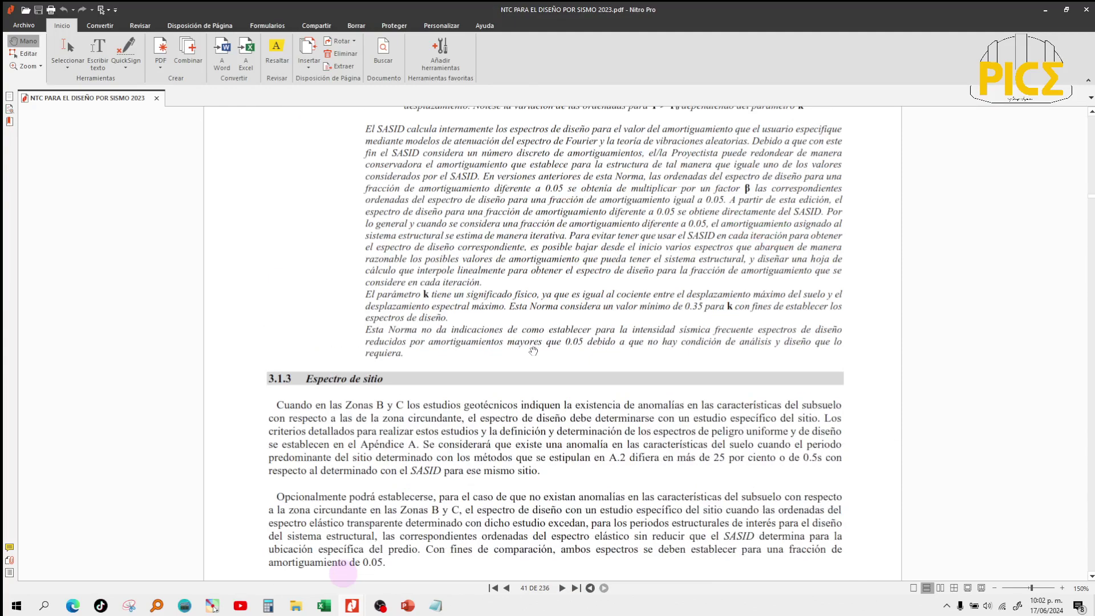
{"action": "scroll", "coordinate": [533, 351], "scroll_direction": "down", "scroll_amount": 12}
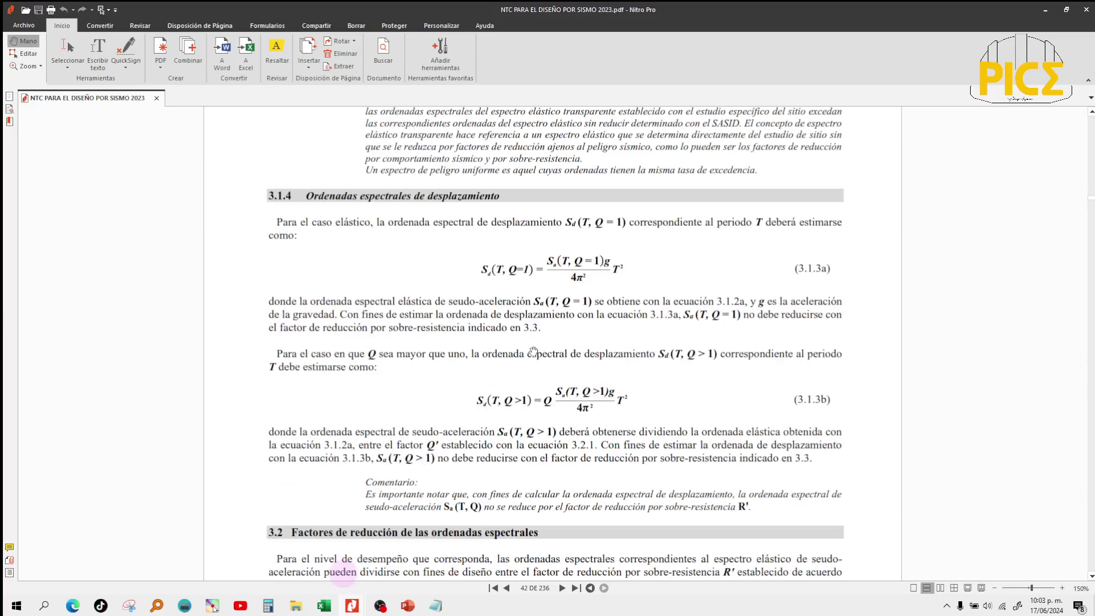
{"action": "scroll", "coordinate": [533, 351], "scroll_direction": "down", "scroll_amount": 10}
{"action": "scroll", "coordinate": [533, 351], "scroll_direction": "down", "scroll_amount": 15}
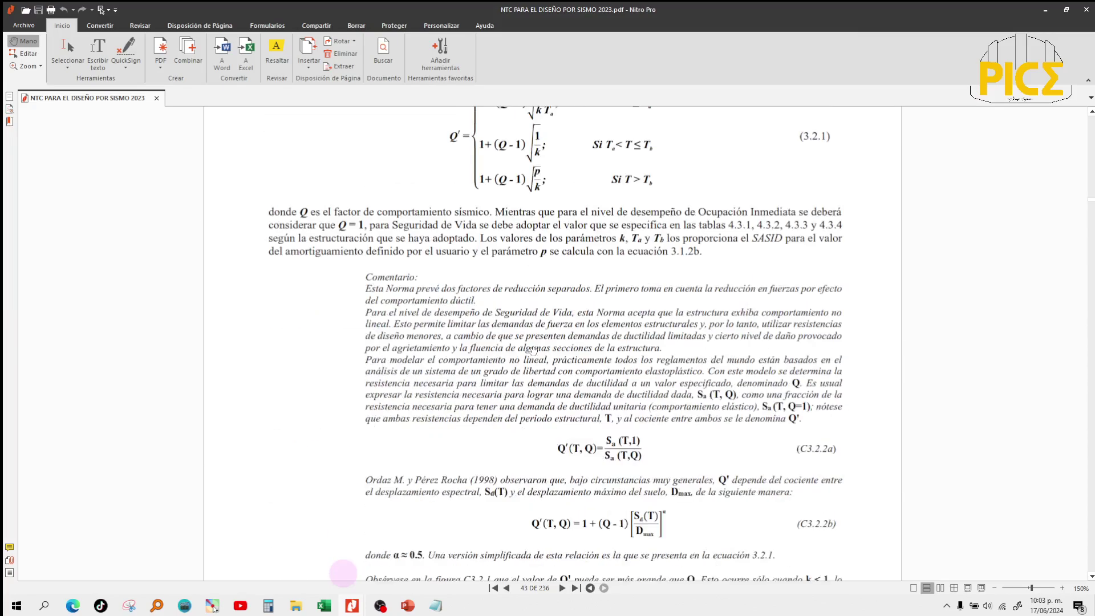
{"action": "scroll", "coordinate": [534, 350], "scroll_direction": "down", "scroll_amount": 3}
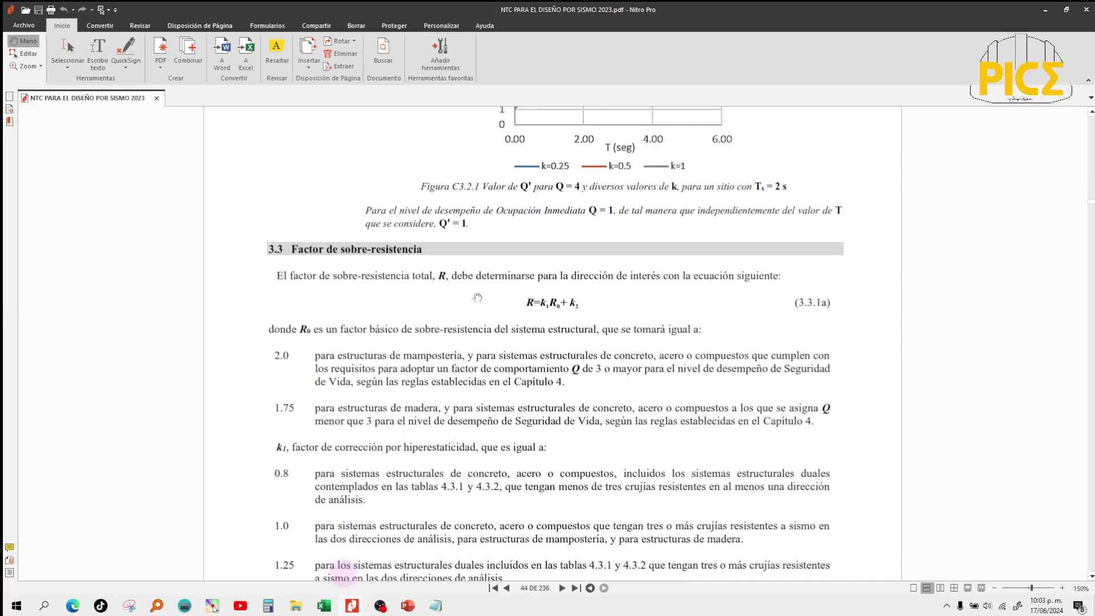
{"action": "scroll", "coordinate": [478, 297], "scroll_direction": "down", "scroll_amount": 1}
{"action": "scroll", "coordinate": [477, 297], "scroll_direction": "down", "scroll_amount": 2}
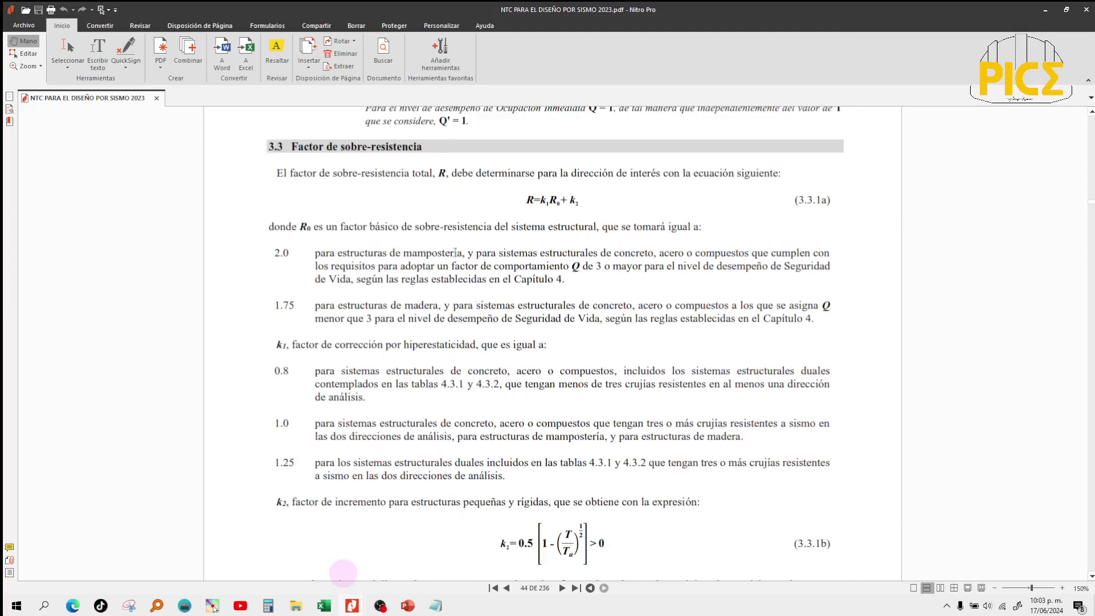
Examine the R0 options in section 3.3 of the seismic code, consulting the header data of the SASID spectrum report.
{"action": "left_click_drag", "start_coordinate": [396, 311], "coordinate": [355, 308]}
{"action": "left_click", "coordinate": [355, 308]}
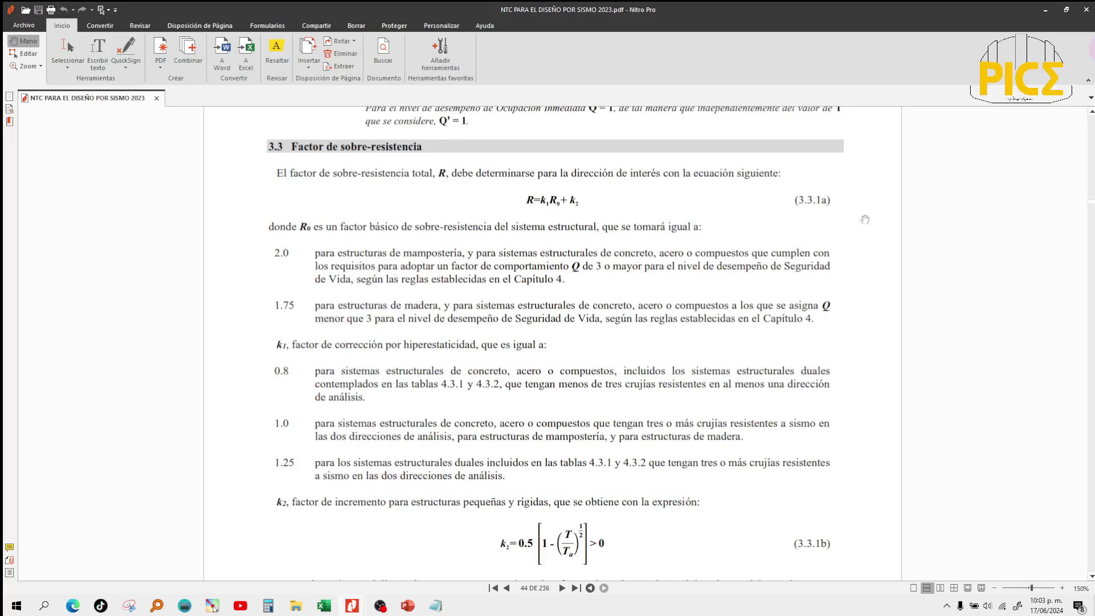
{"action": "mouse_move", "coordinate": [351, 606]}
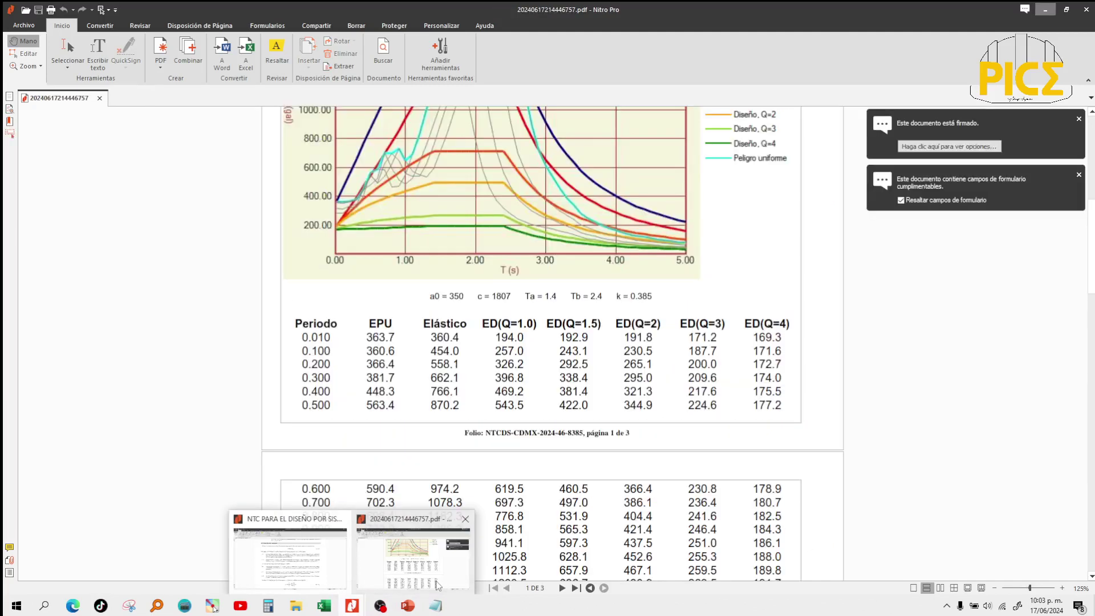
{"action": "left_click", "coordinate": [441, 586]}
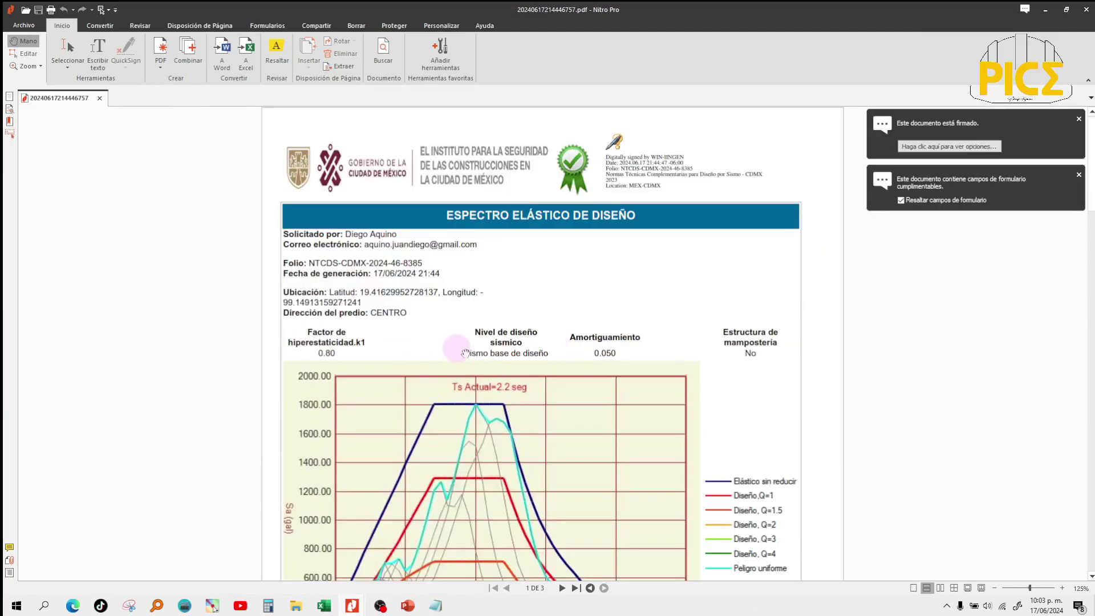
{"action": "left_click", "coordinate": [1047, 10]}
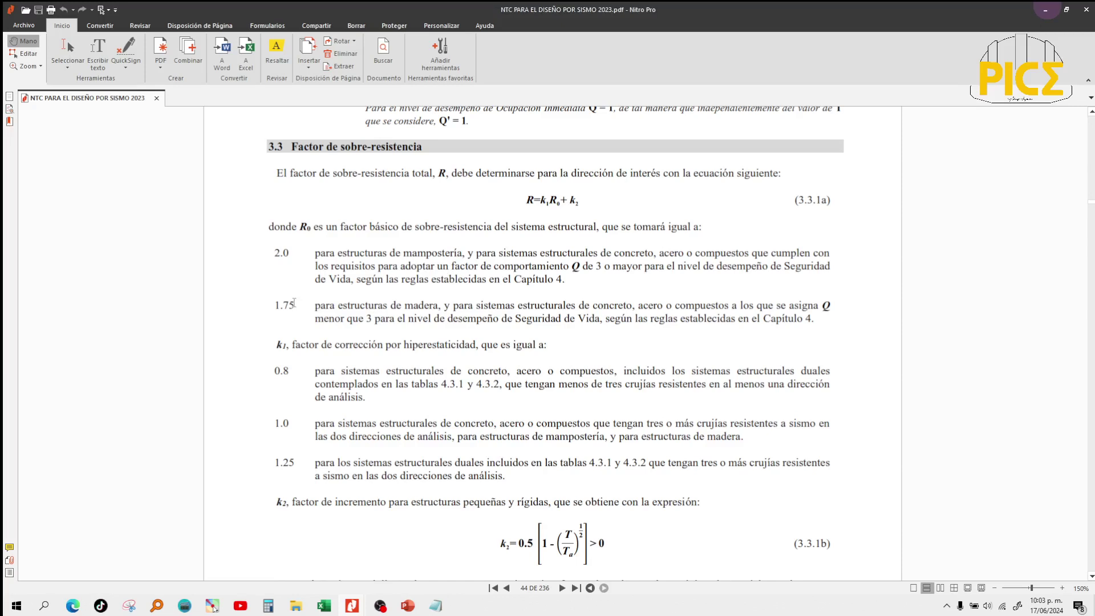
{"action": "left_click_drag", "start_coordinate": [294, 303], "coordinate": [272, 304]}
{"action": "left_click", "coordinate": [352, 317]}
Check the hyperstaticity factor k1 in the SASID spectrum report and return to section 3.3 of the seismic code.
{"action": "left_click_drag", "start_coordinate": [554, 202], "coordinate": [556, 204]}
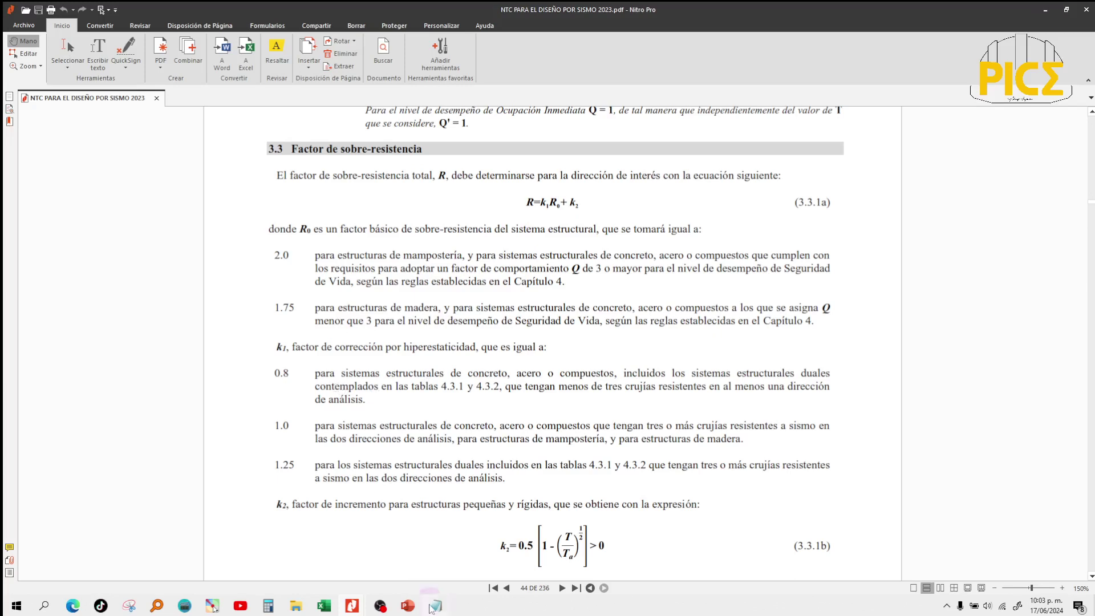
{"action": "mouse_move", "coordinate": [352, 606]}
{"action": "left_click", "coordinate": [413, 557]}
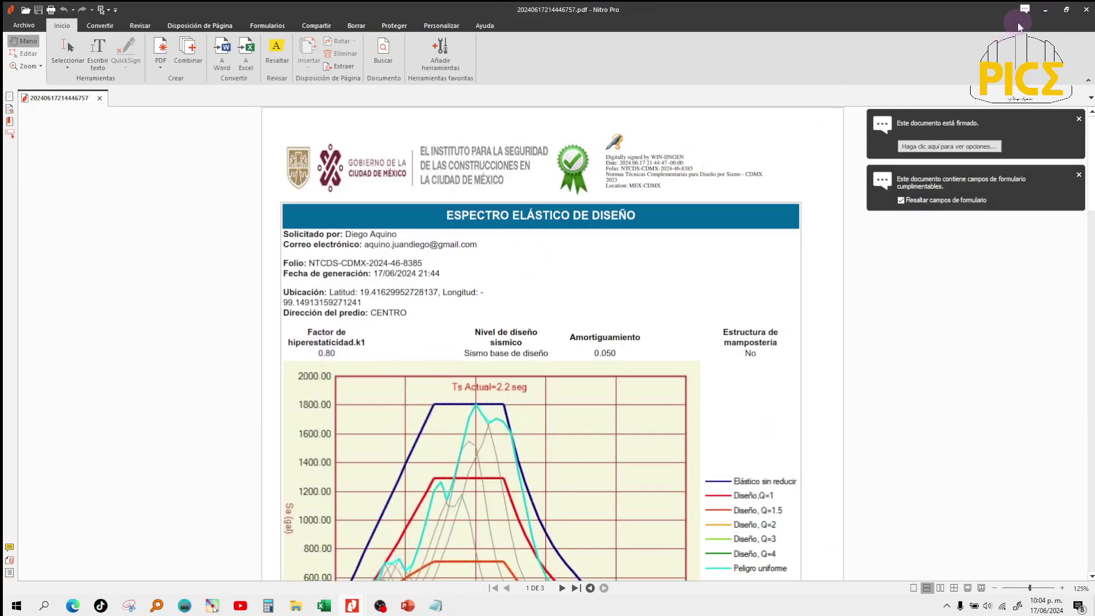
{"action": "left_click", "coordinate": [1045, 11]}
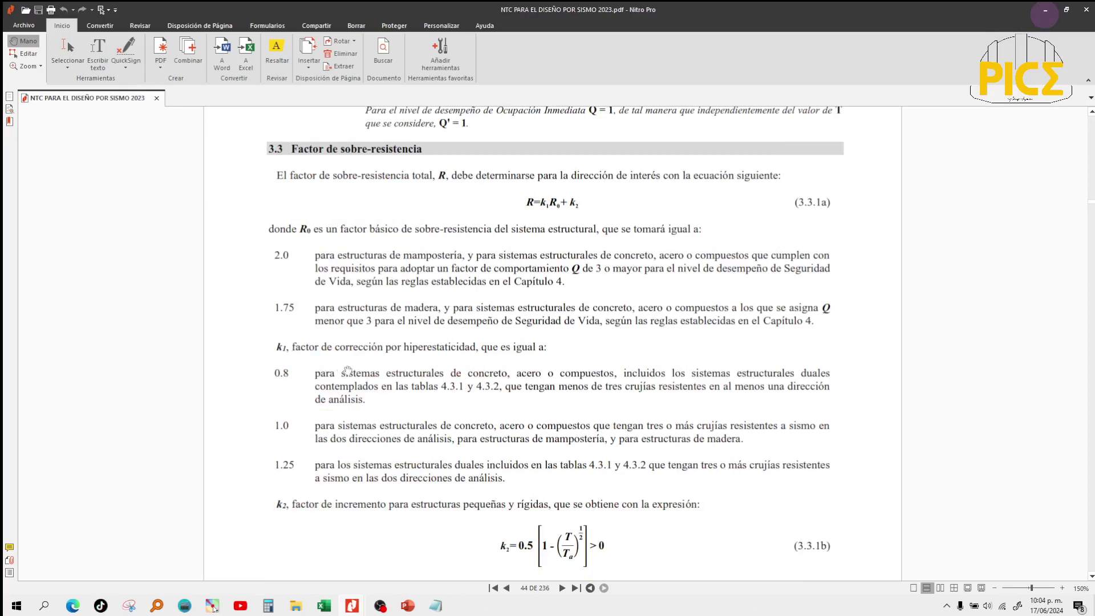
Review the k1 options and the k2 expression (3.3.1b) in section 3.3 of the seismic code.
{"action": "scroll", "coordinate": [382, 401], "scroll_direction": "down", "scroll_amount": 1}
{"action": "scroll", "coordinate": [381, 401], "scroll_direction": "down", "scroll_amount": 1}
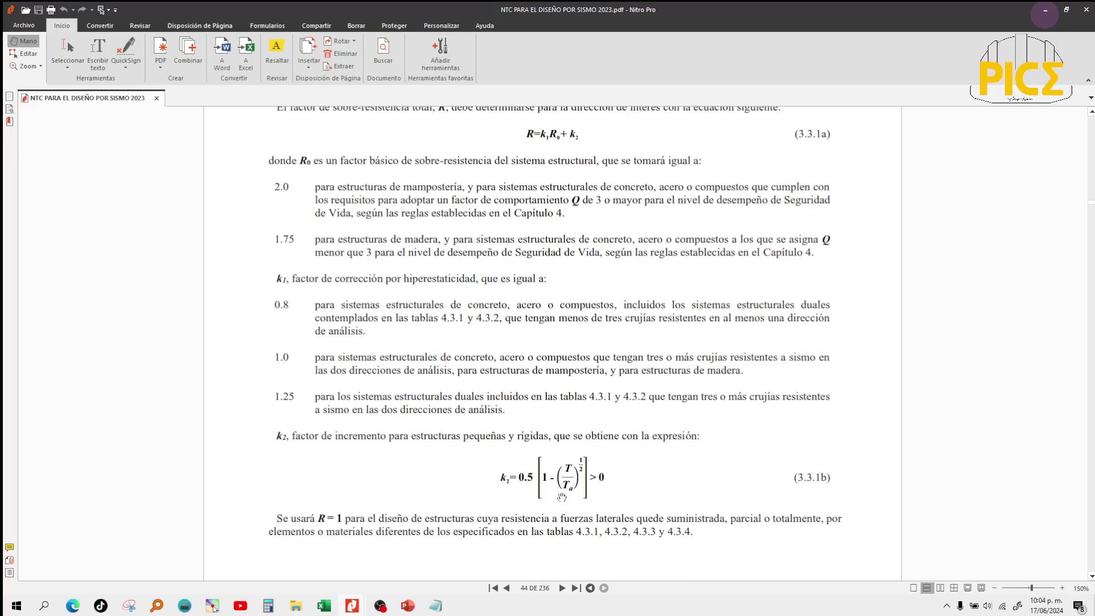
{"action": "scroll", "coordinate": [562, 497], "scroll_direction": "down", "scroll_amount": 3}
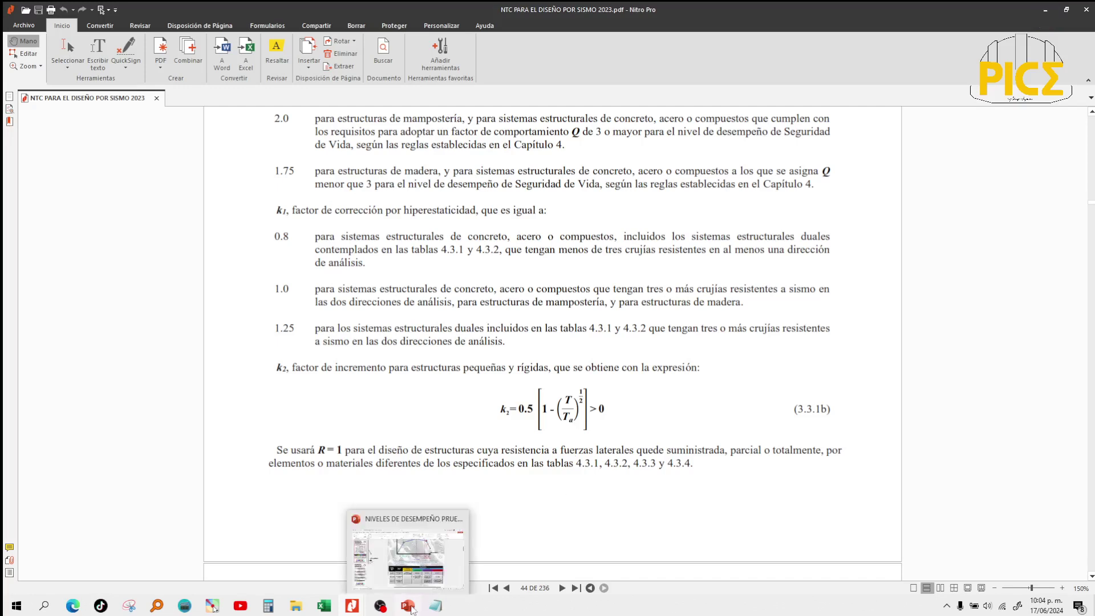
{"action": "left_click", "coordinate": [437, 497]}
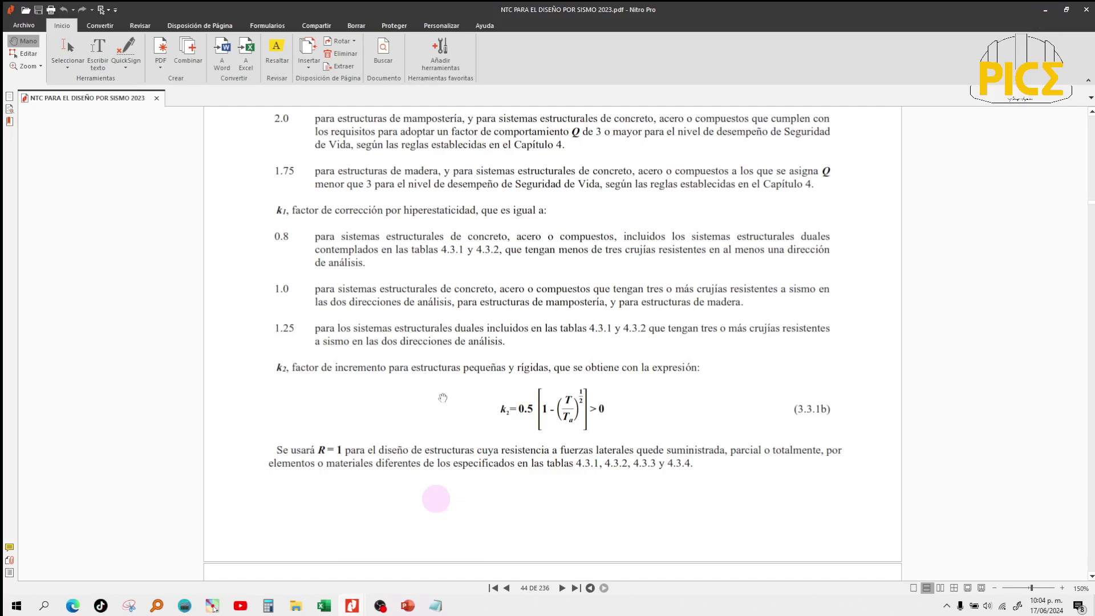
{"action": "scroll", "coordinate": [555, 409], "scroll_direction": "up", "scroll_amount": 1}
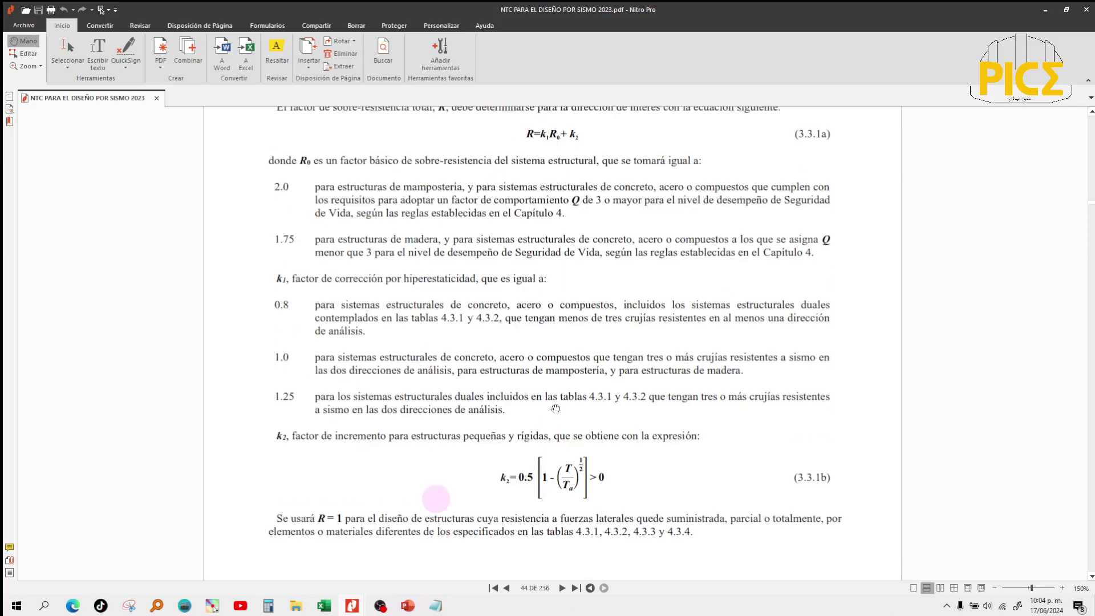
{"action": "scroll", "coordinate": [555, 409], "scroll_direction": "up", "scroll_amount": 1}
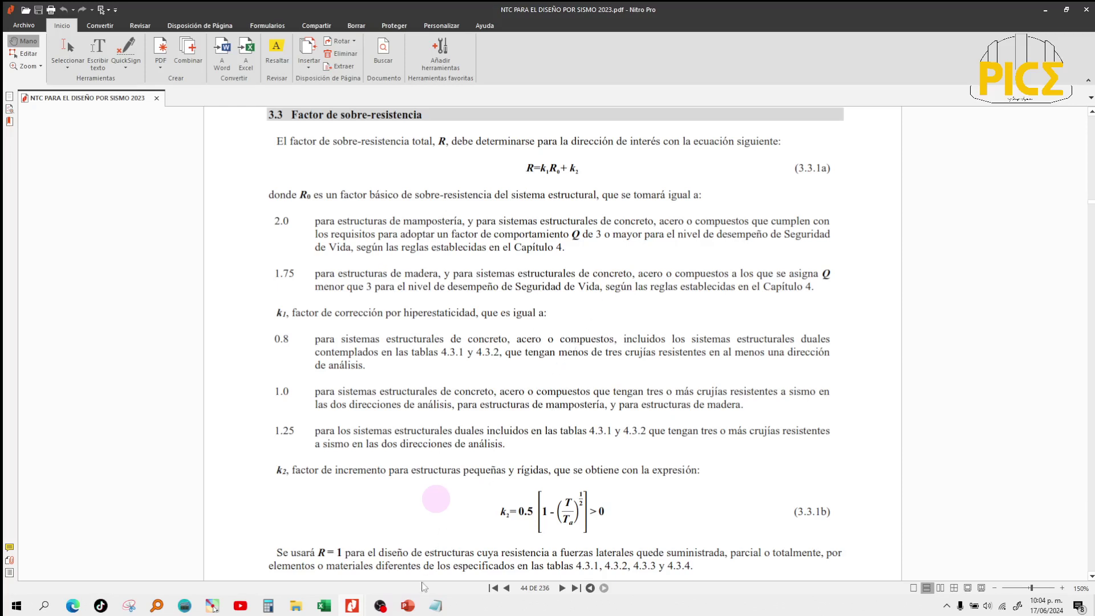
Switch to the Excel workbook and move the Hoja2 spectra chart so that its left edge lies in column P.
{"action": "mouse_move", "coordinate": [434, 606]}
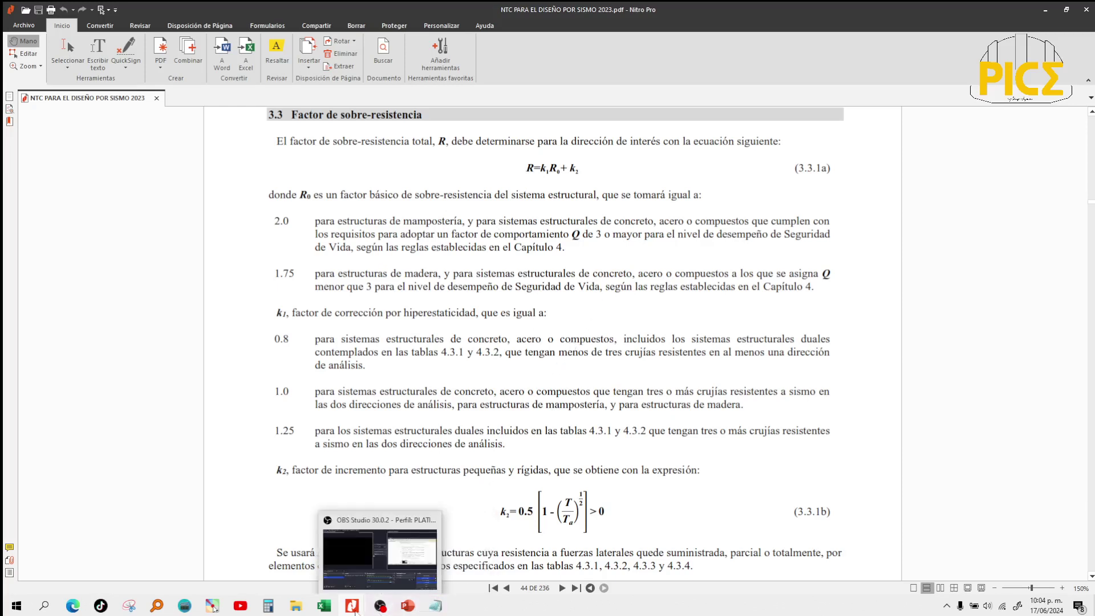
{"action": "mouse_move", "coordinate": [342, 608]}
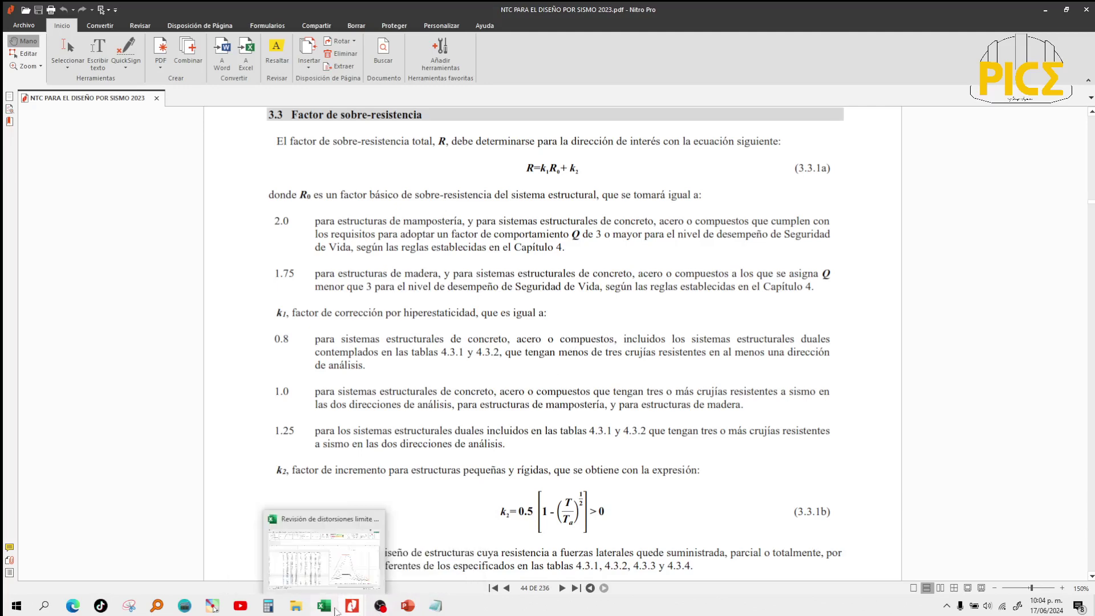
{"action": "left_click", "coordinate": [328, 574]}
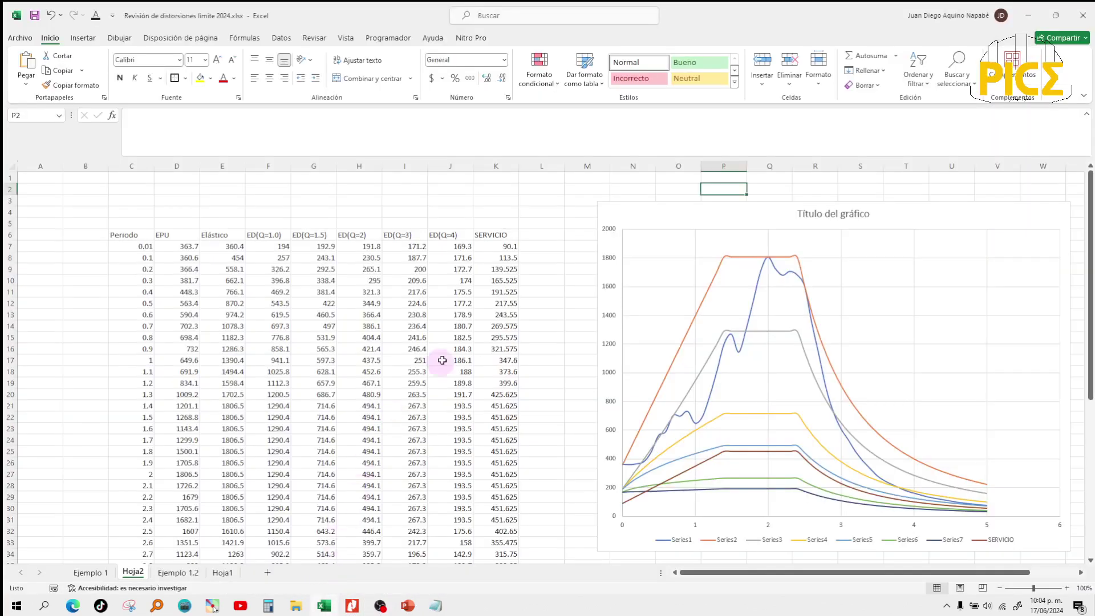
{"action": "left_click", "coordinate": [537, 246]}
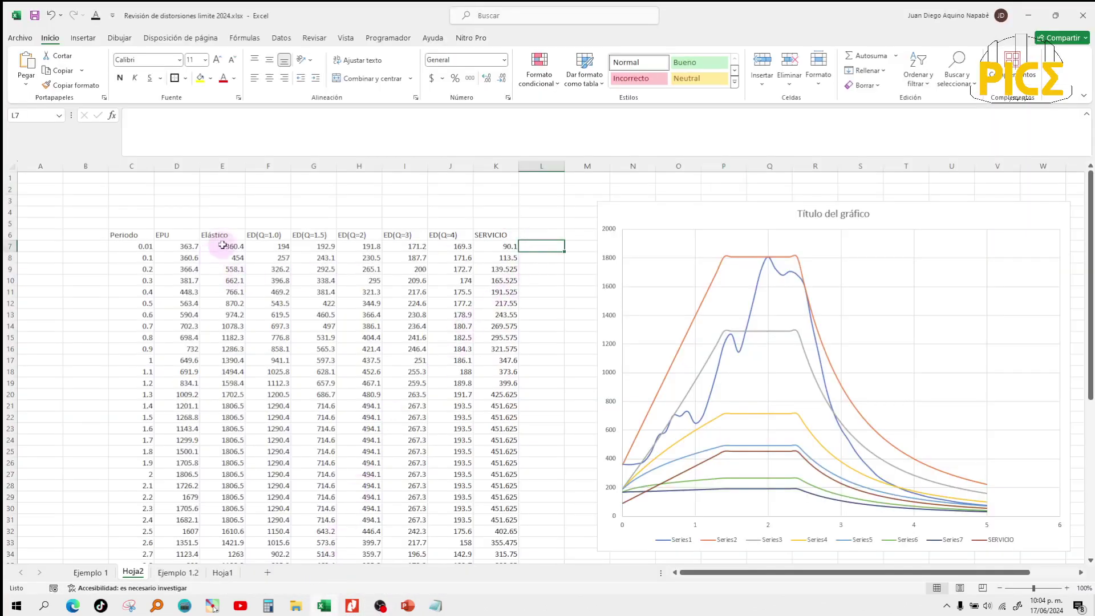
{"action": "left_click", "coordinate": [225, 246]}
{"action": "left_click_drag", "start_coordinate": [619, 218], "coordinate": [725, 218]}
{"action": "left_click", "coordinate": [620, 240]}
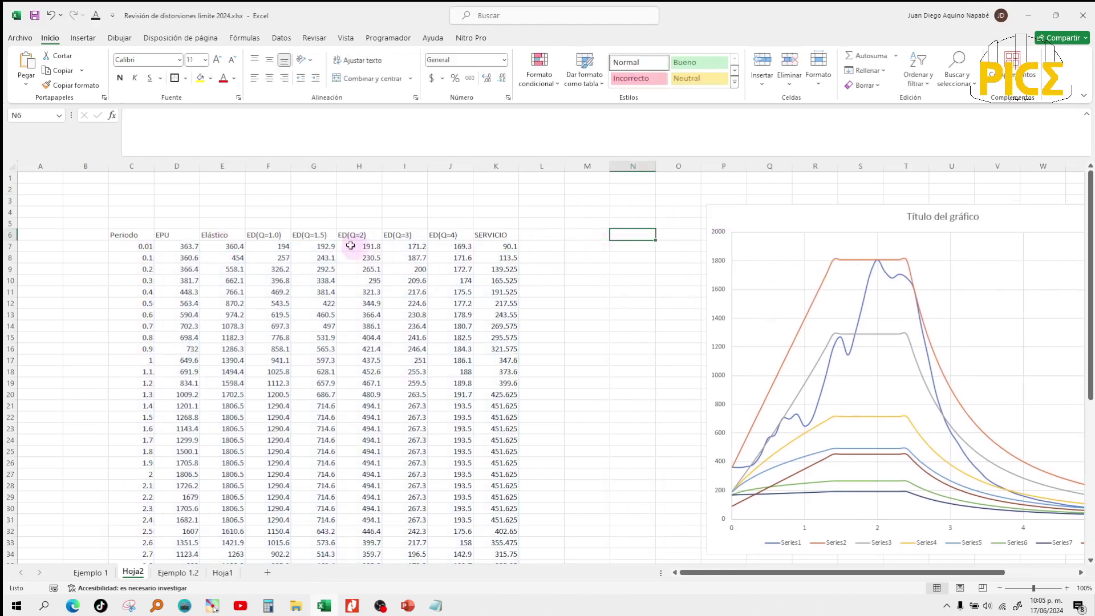
Enter the formula =E7/((1.75*0.8)+0) in cell N7 of Hoja2 and fill it down to N57.
{"action": "left_click", "coordinate": [624, 251]}
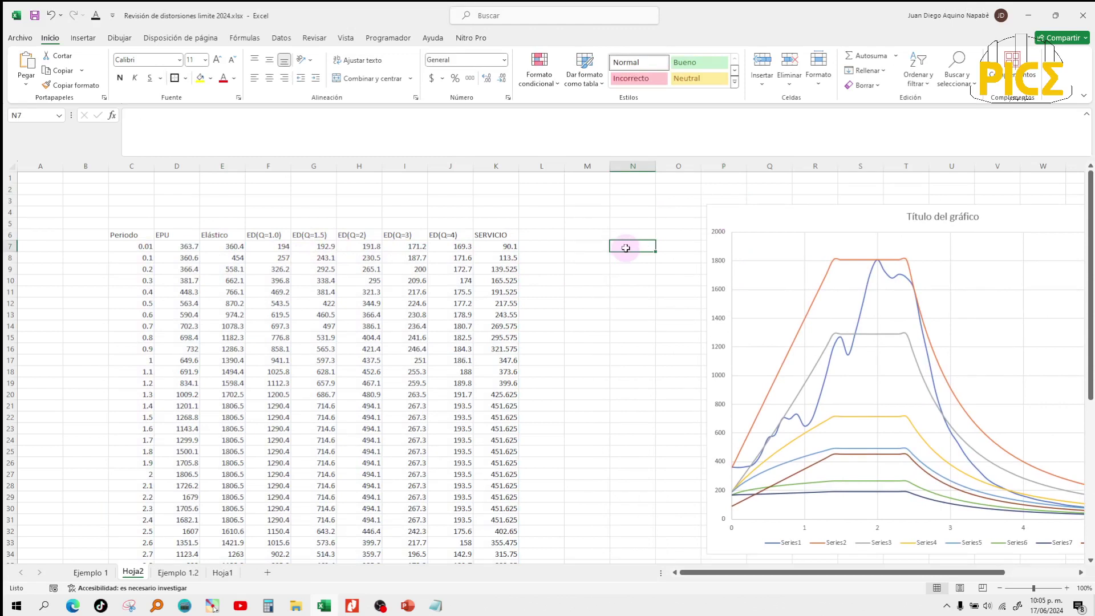
{"action": "type", "text": "="}
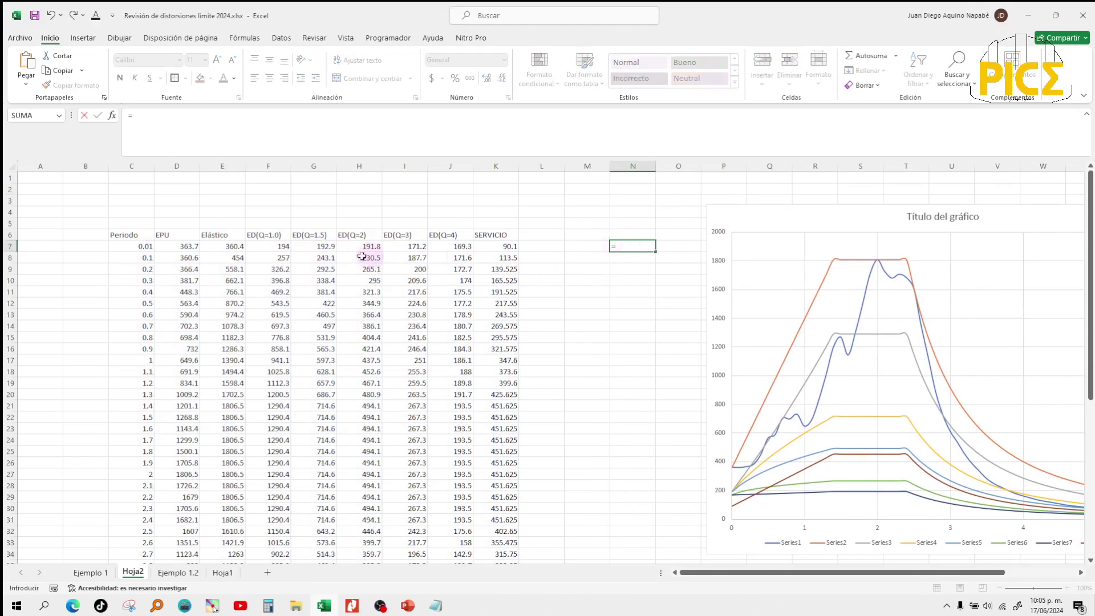
{"action": "left_click", "coordinate": [233, 244]}
{"action": "type", "text": "/(1.75*0.8"}
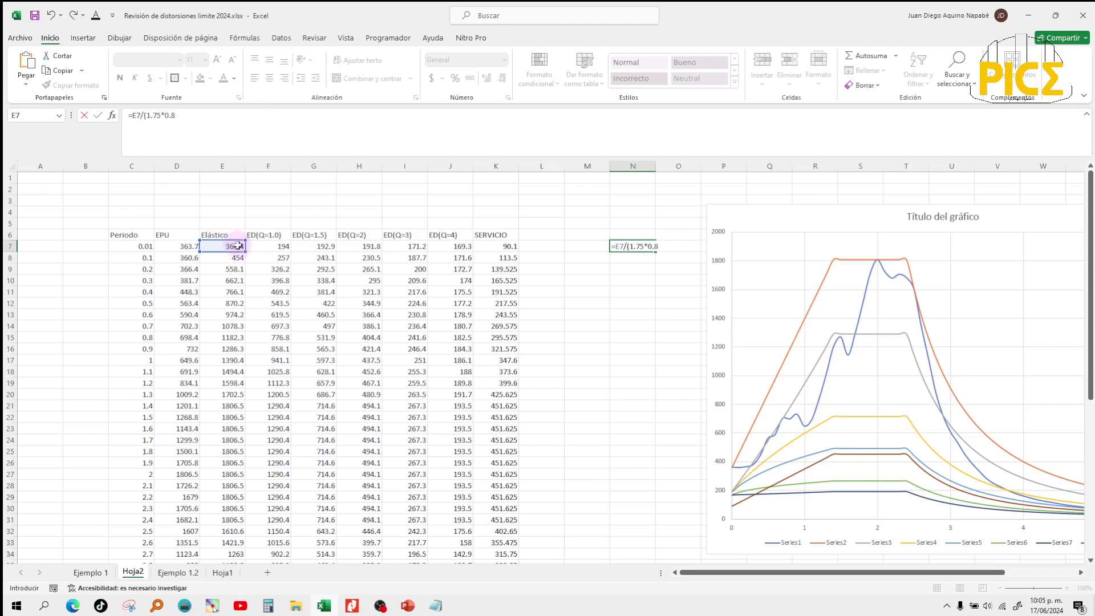
{"action": "type", "text": ")+"}
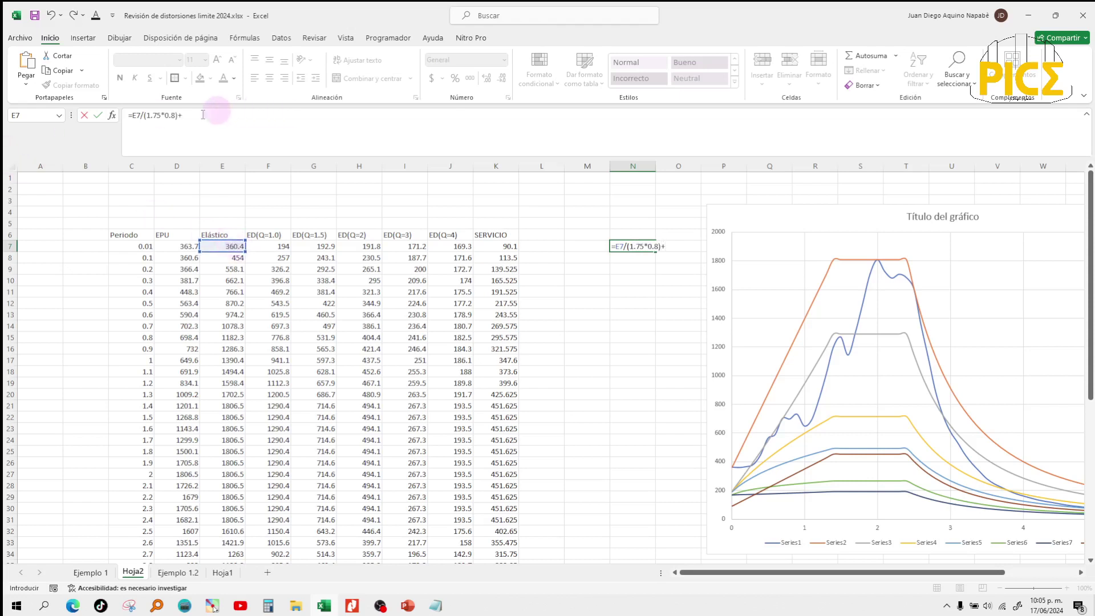
{"action": "left_click", "coordinate": [145, 119]}
{"action": "type", "text": "("}
{"action": "left_click", "coordinate": [187, 117]}
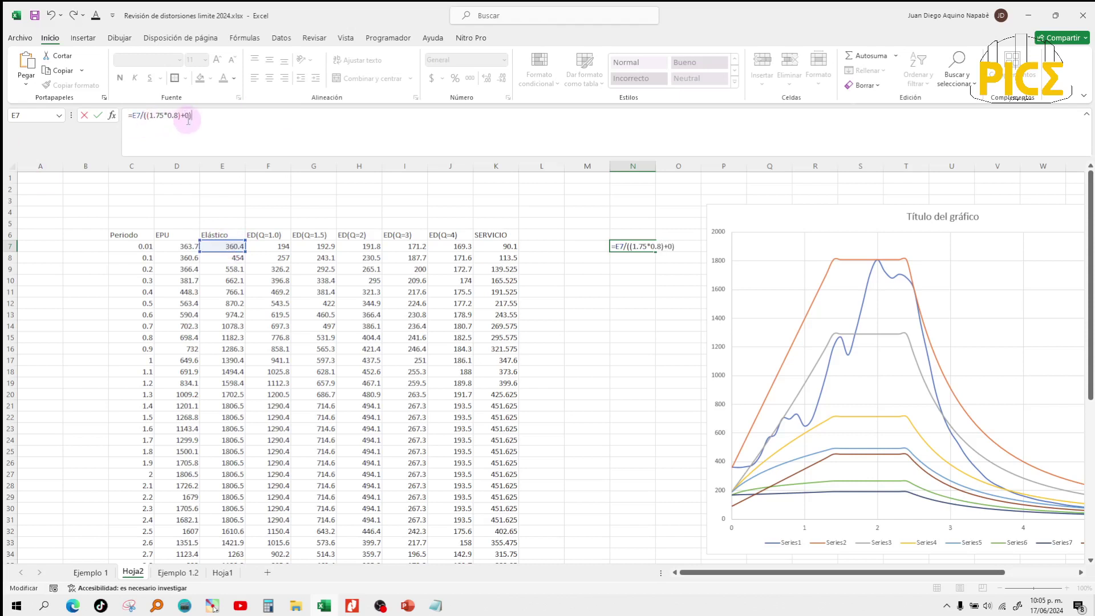
{"action": "type", "text": "0)"}
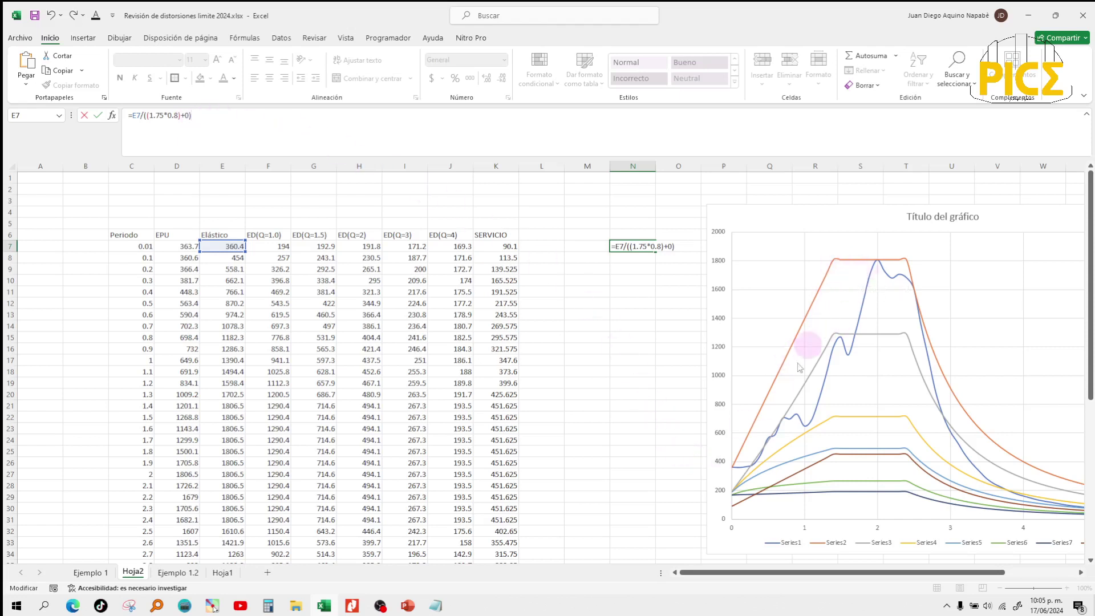
{"action": "left_click", "coordinate": [638, 259]}
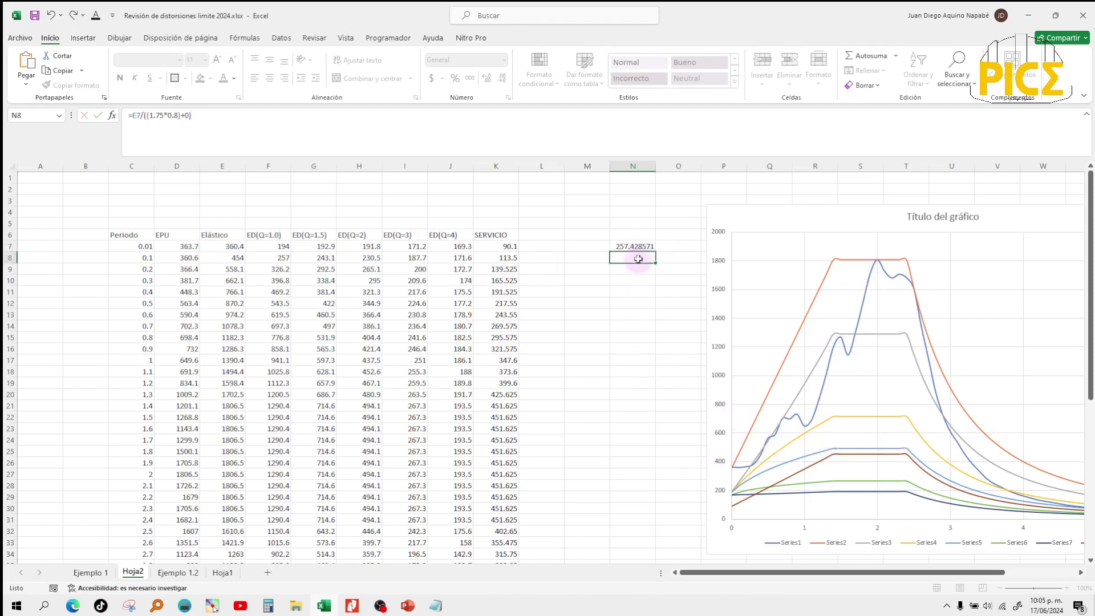
{"action": "left_click", "coordinate": [642, 247]}
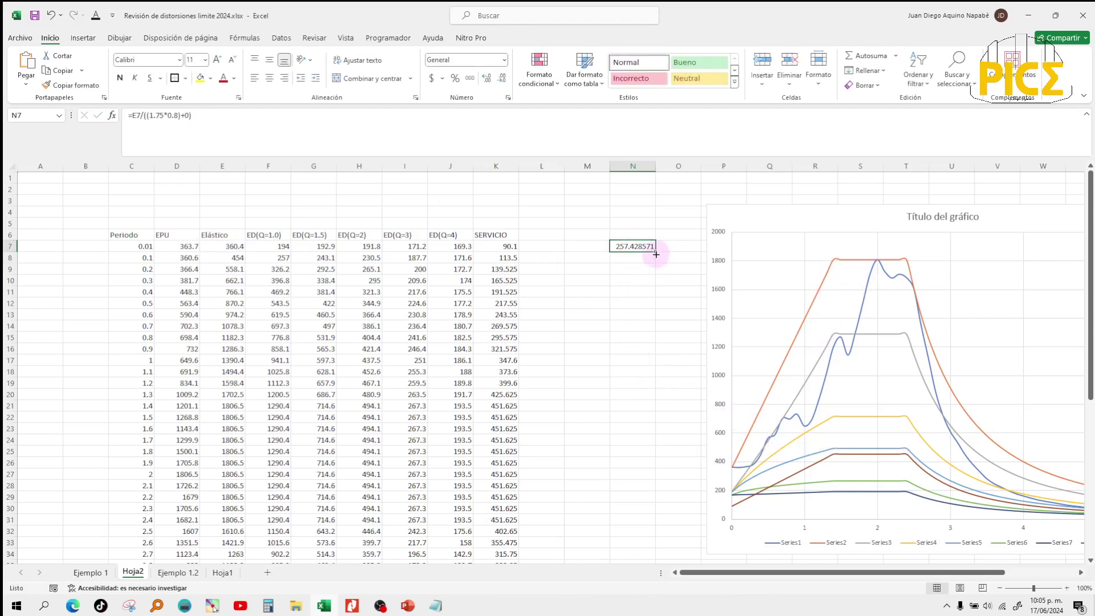
{"action": "left_click_drag", "start_coordinate": [656, 254], "coordinate": [645, 536]}
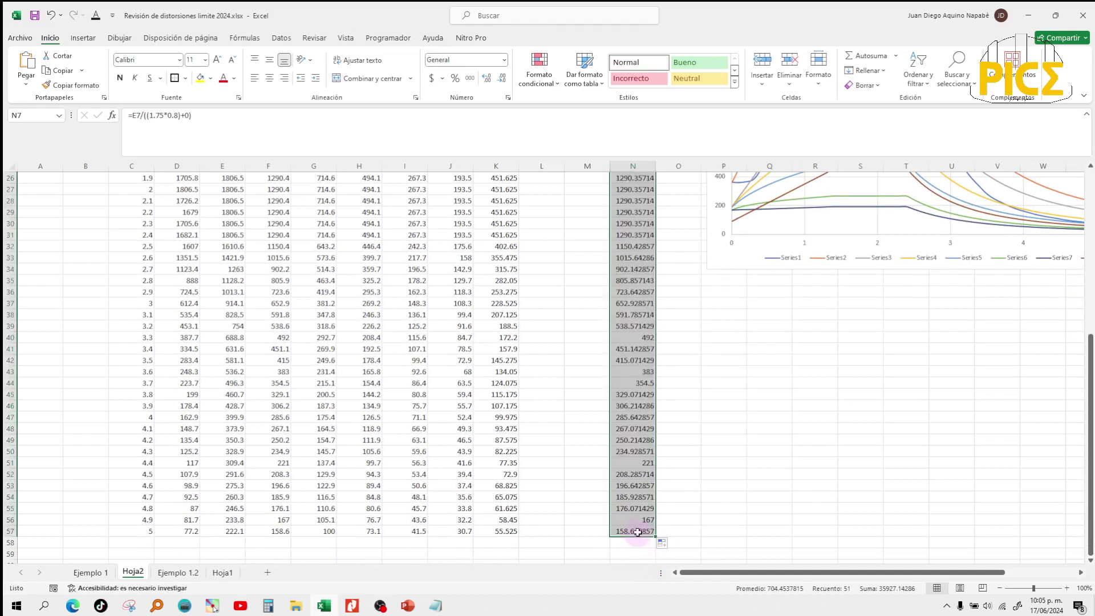
Compare the last reduced values in column N, rows 55 to 57, with the ED(Q=1.0) values in column F.
{"action": "left_click", "coordinate": [637, 532]}
{"action": "left_click", "coordinate": [280, 533]}
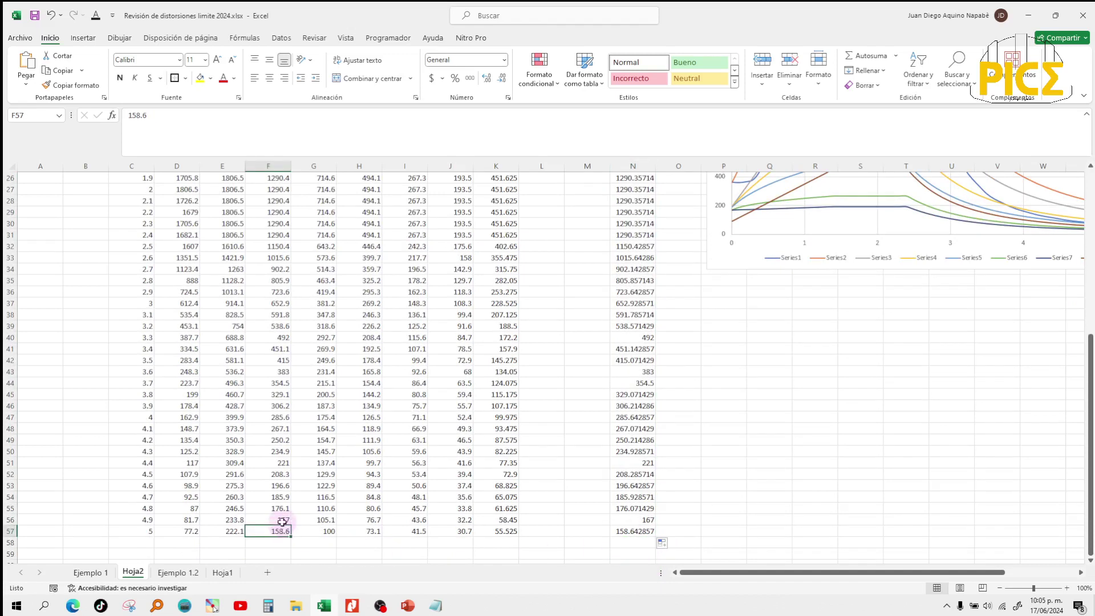
{"action": "left_click", "coordinate": [628, 520]}
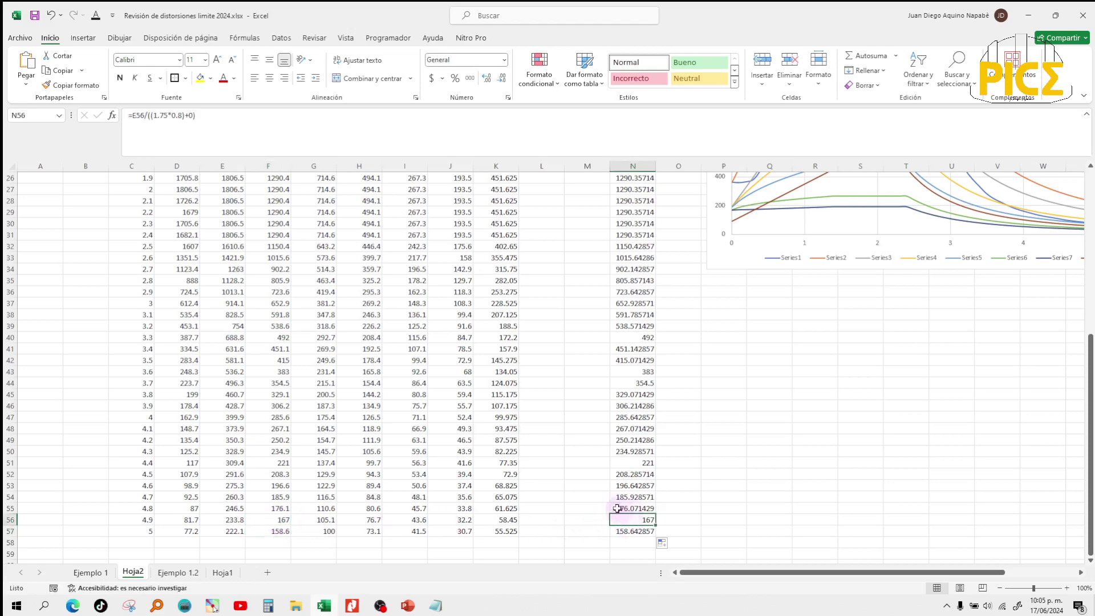
{"action": "left_click", "coordinate": [617, 509]}
{"action": "left_click", "coordinate": [282, 508]}
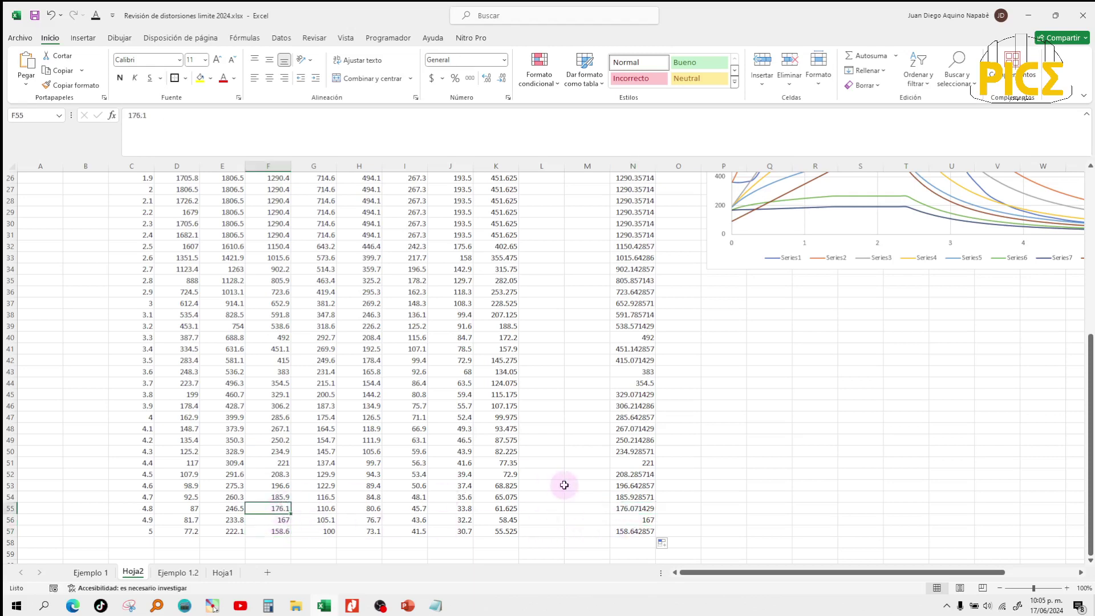
{"action": "left_click", "coordinate": [645, 474]}
Compare the reduced value in N19 with ED(Q=1.0) in F19, and examine the rising branch in N7:N19 against the chart.
{"action": "scroll", "coordinate": [642, 475], "scroll_direction": "up", "scroll_amount": 7}
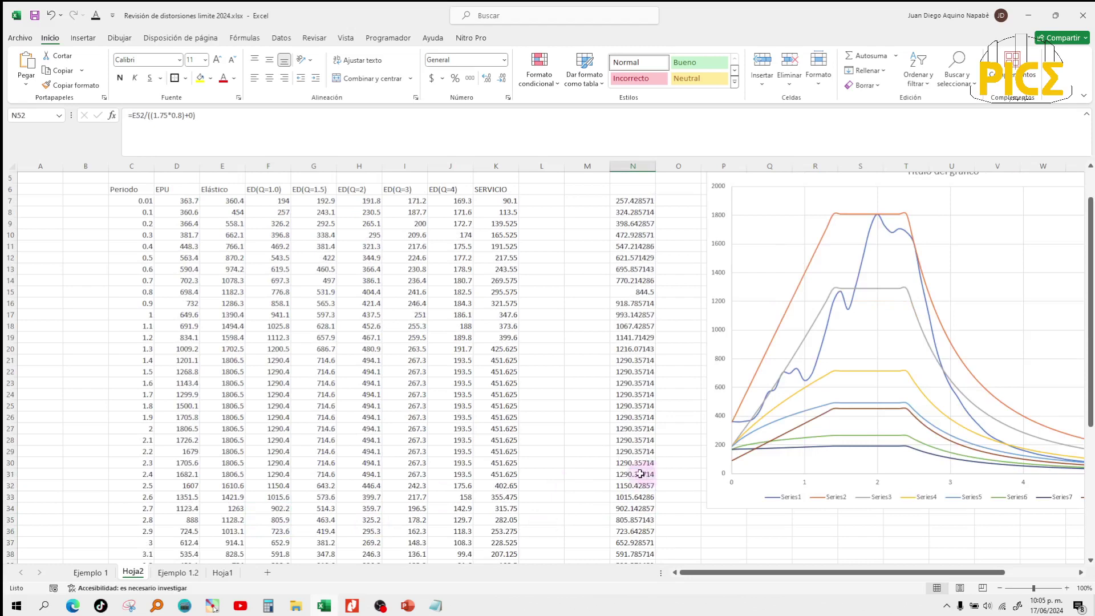
{"action": "scroll", "coordinate": [641, 474], "scroll_direction": "up", "scroll_amount": 1}
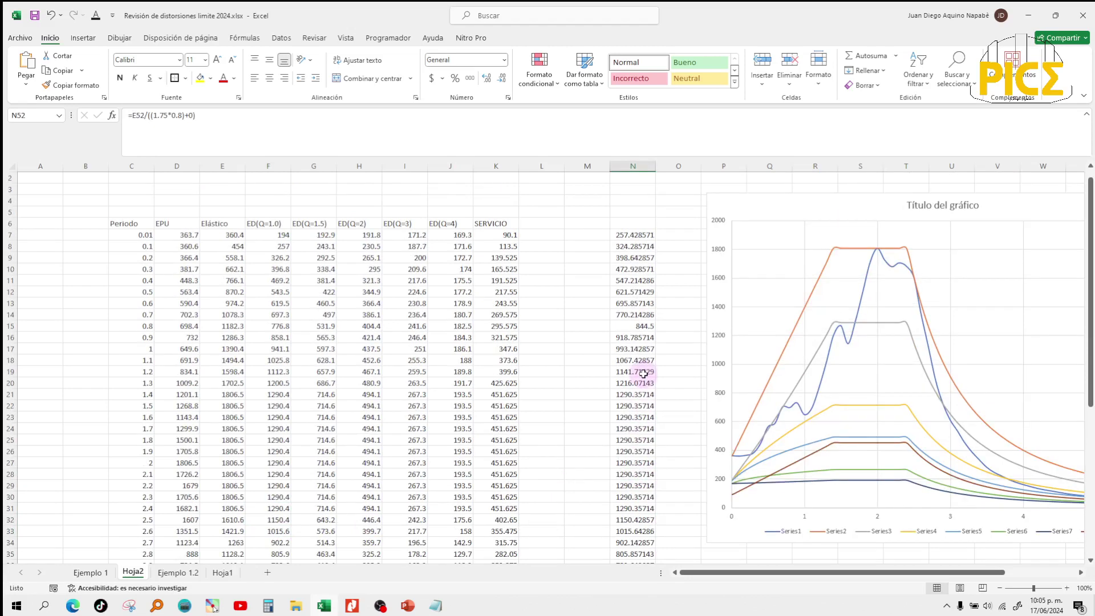
{"action": "left_click_drag", "start_coordinate": [635, 371], "coordinate": [266, 372]}
{"action": "left_click", "coordinate": [267, 372]}
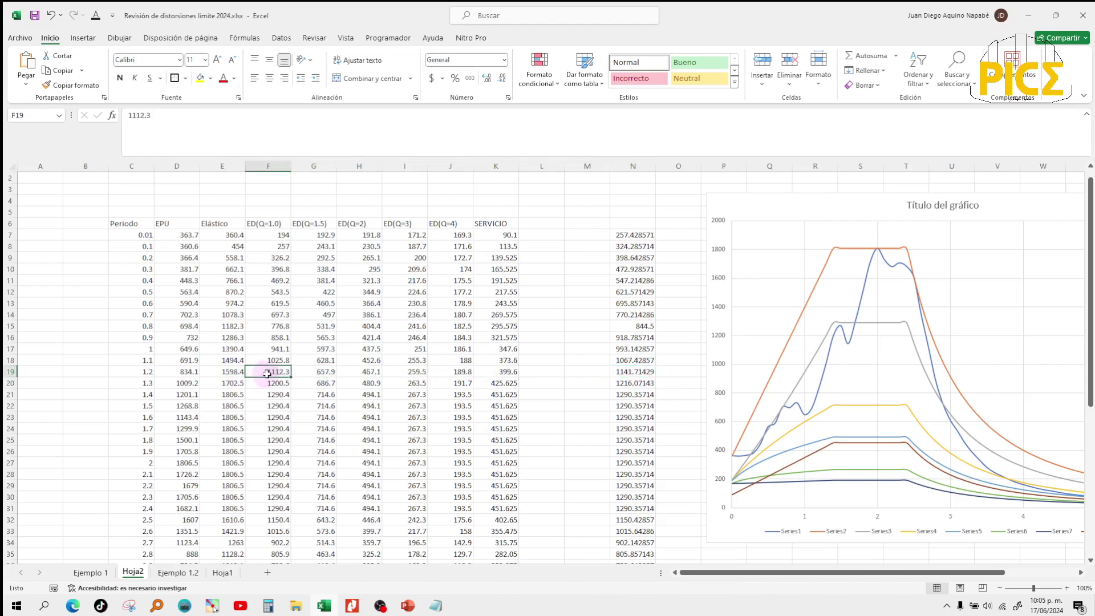
{"action": "left_click_drag", "start_coordinate": [625, 375], "coordinate": [639, 236]}
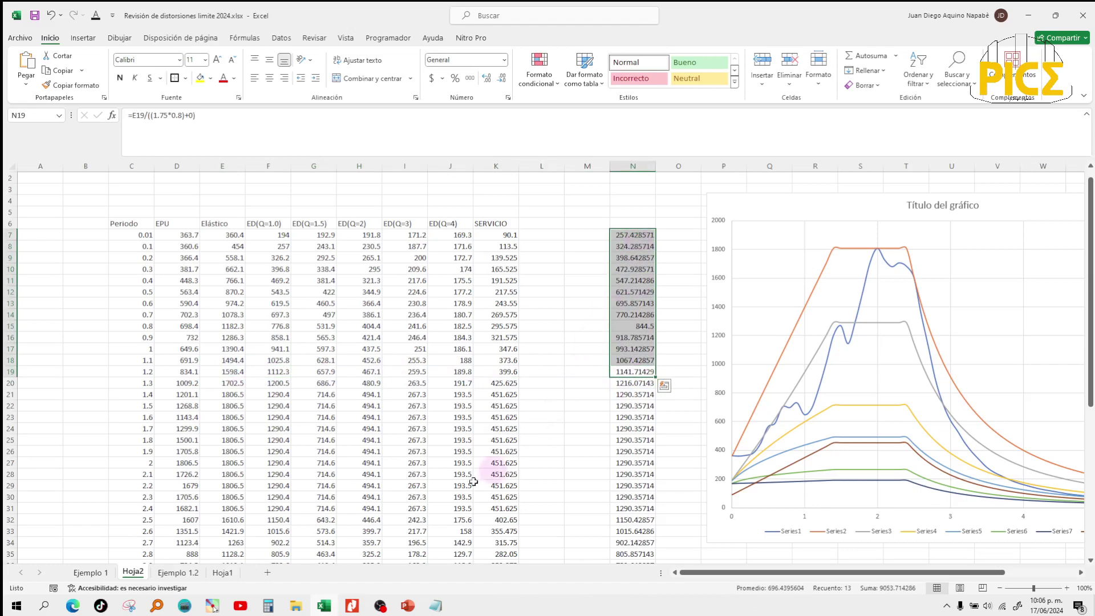
{"action": "mouse_move", "coordinate": [301, 608]}
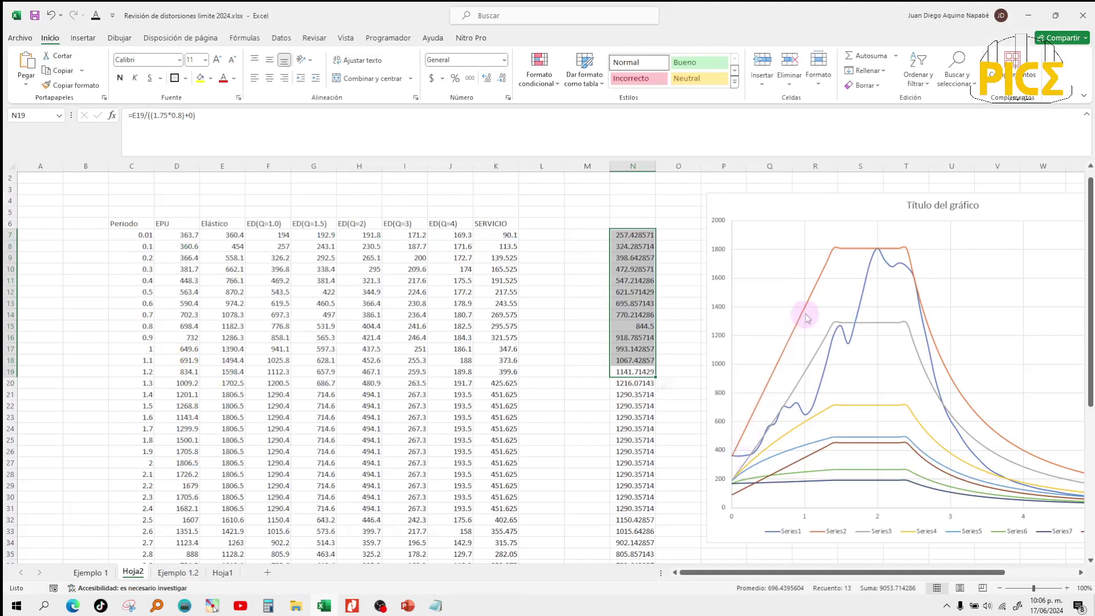
{"action": "mouse_move", "coordinate": [832, 256]}
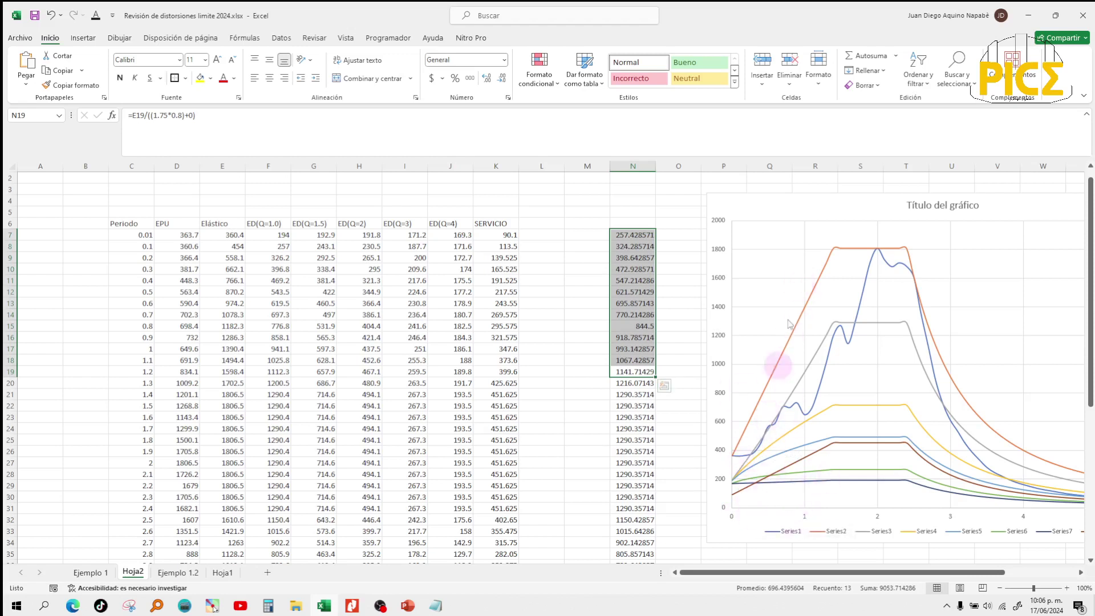
Compare the reduced values in column N with the Elástico values in column E for periods 0.01 to 1.3.
{"action": "left_click", "coordinate": [630, 234]}
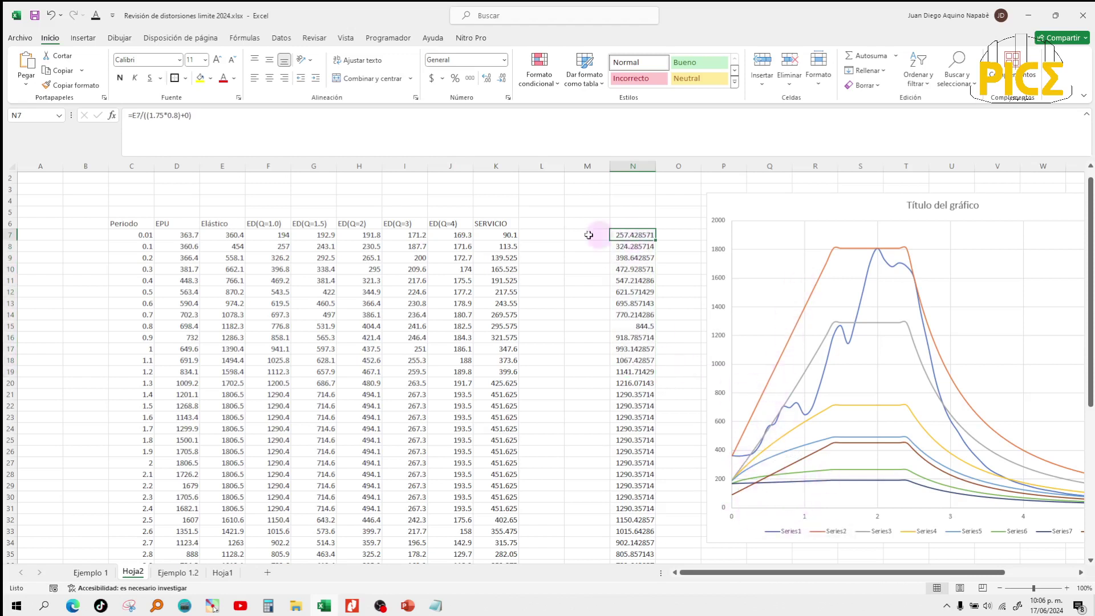
{"action": "left_click", "coordinate": [242, 234]}
{"action": "left_click", "coordinate": [625, 246]}
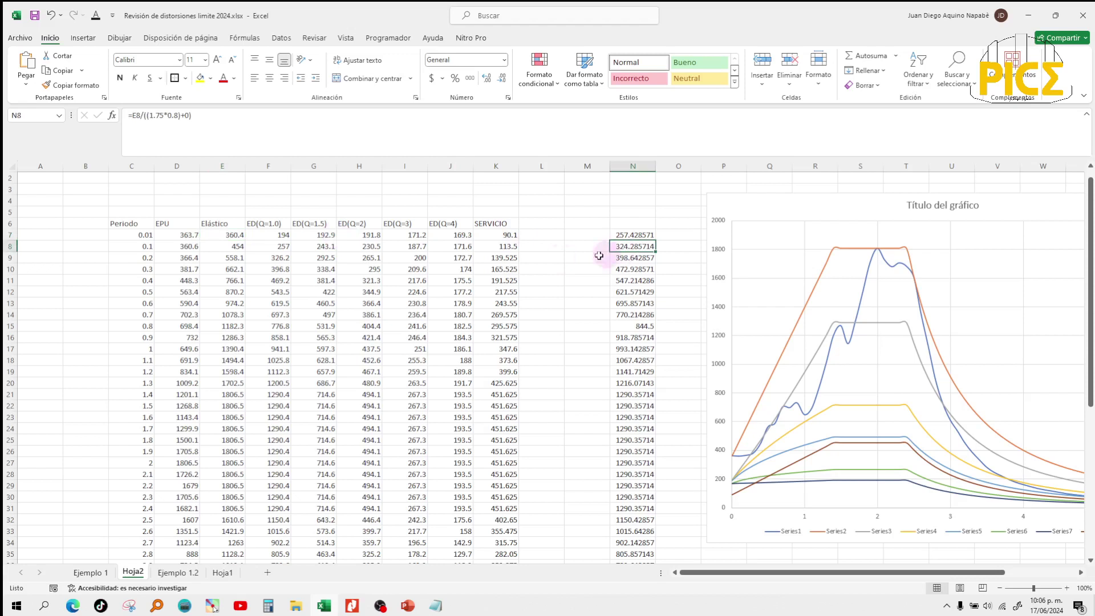
{"action": "left_click", "coordinate": [237, 246]}
{"action": "left_click", "coordinate": [636, 280]}
{"action": "left_click", "coordinate": [231, 281]}
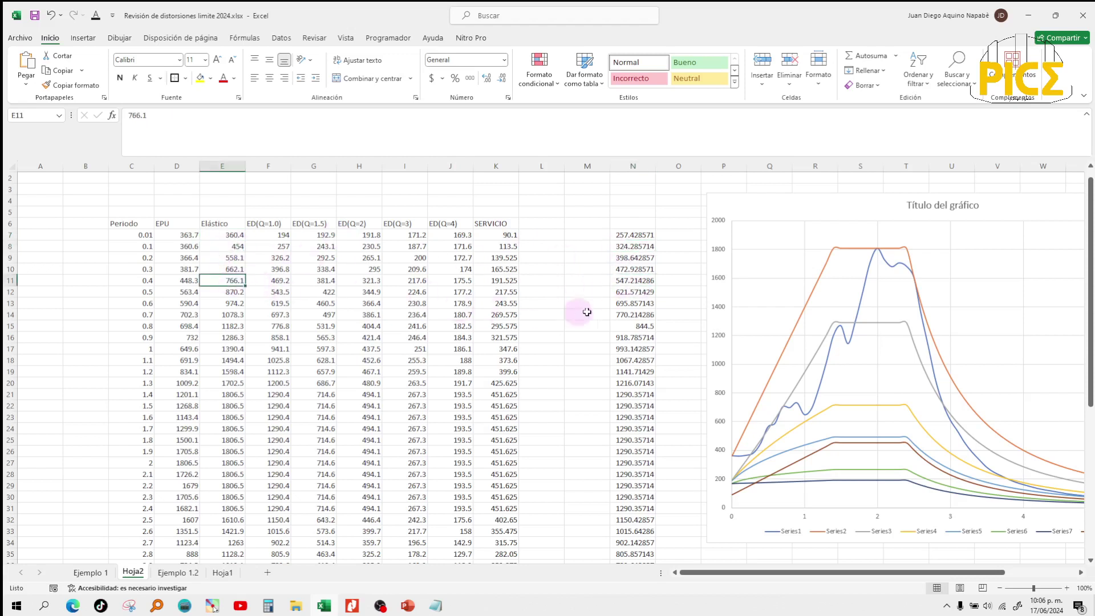
{"action": "left_click", "coordinate": [637, 326]}
{"action": "left_click", "coordinate": [236, 329]}
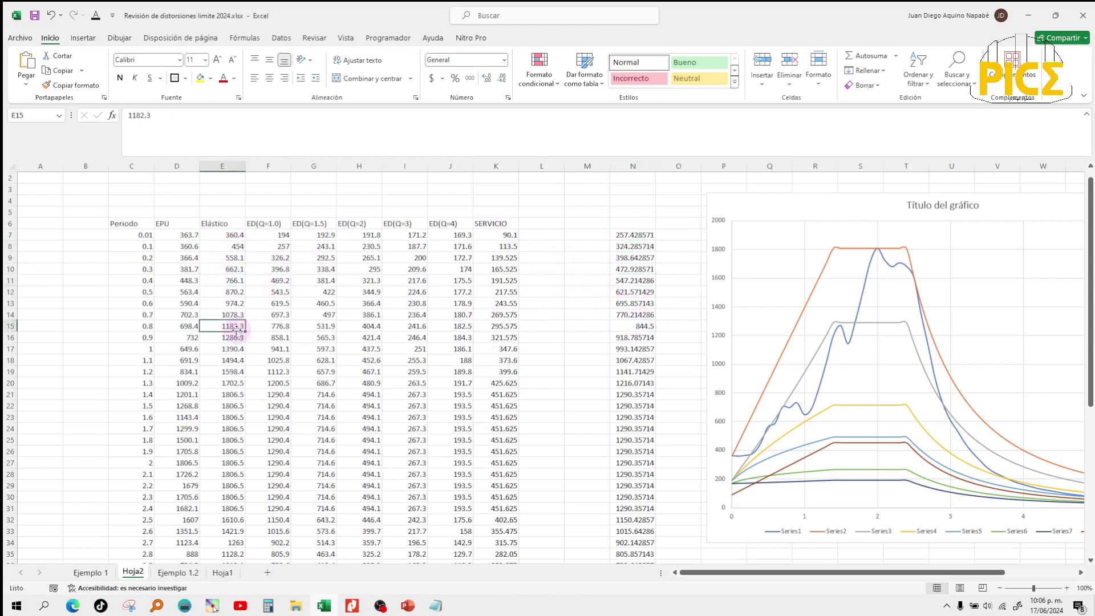
{"action": "left_click", "coordinate": [636, 338]}
{"action": "left_click", "coordinate": [237, 360]}
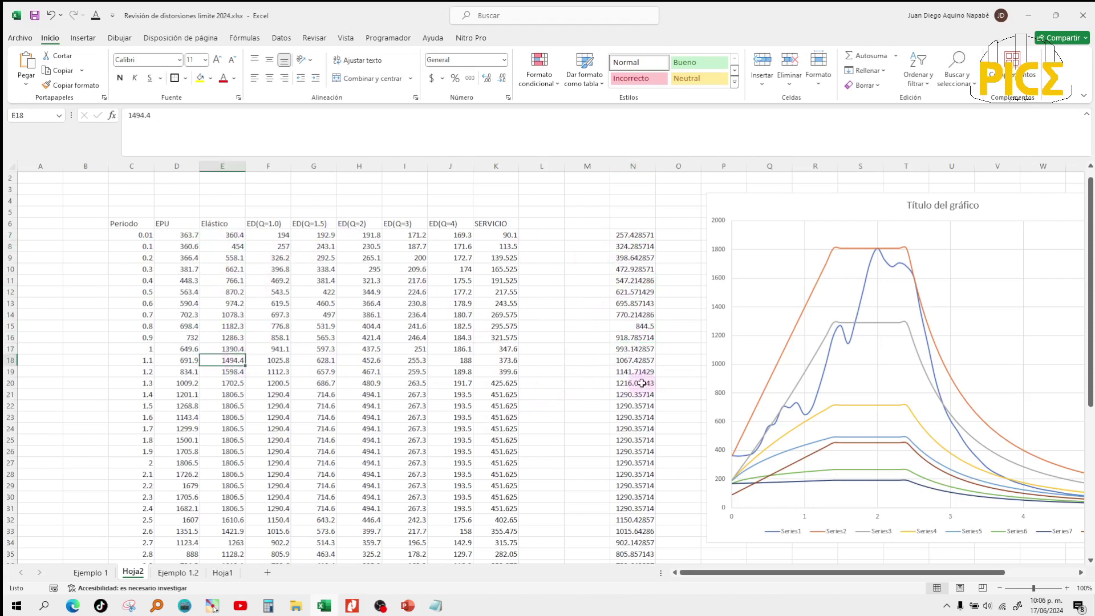
{"action": "left_click", "coordinate": [636, 383]}
{"action": "left_click", "coordinate": [229, 384]}
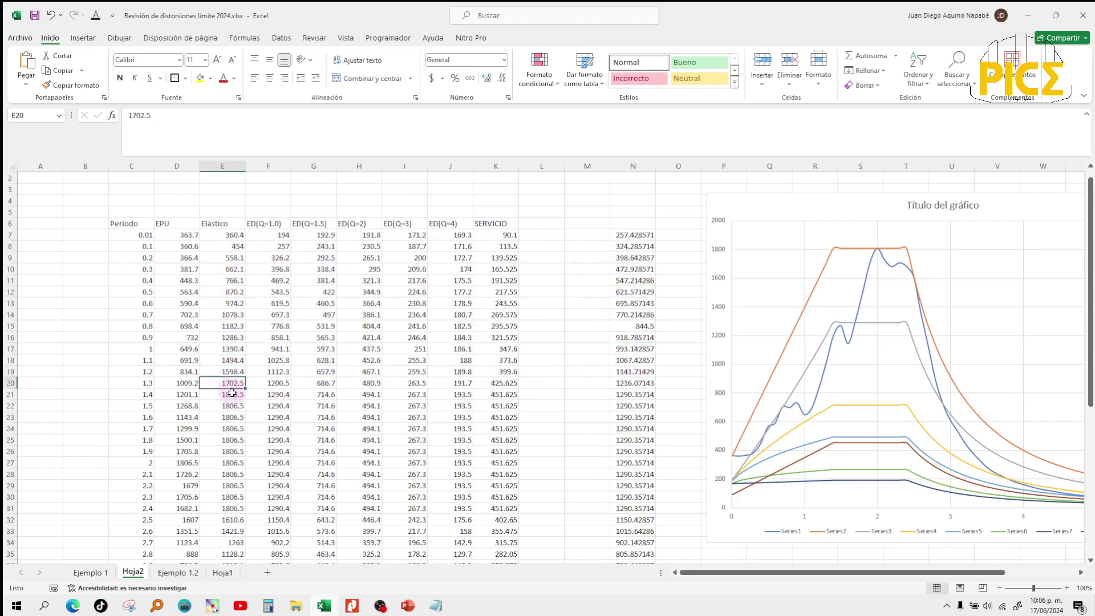
Check the plateau start at period 1.4 by comparing E21 and F21 with the formulas in N21 and N22.
{"action": "left_click", "coordinate": [231, 395]}
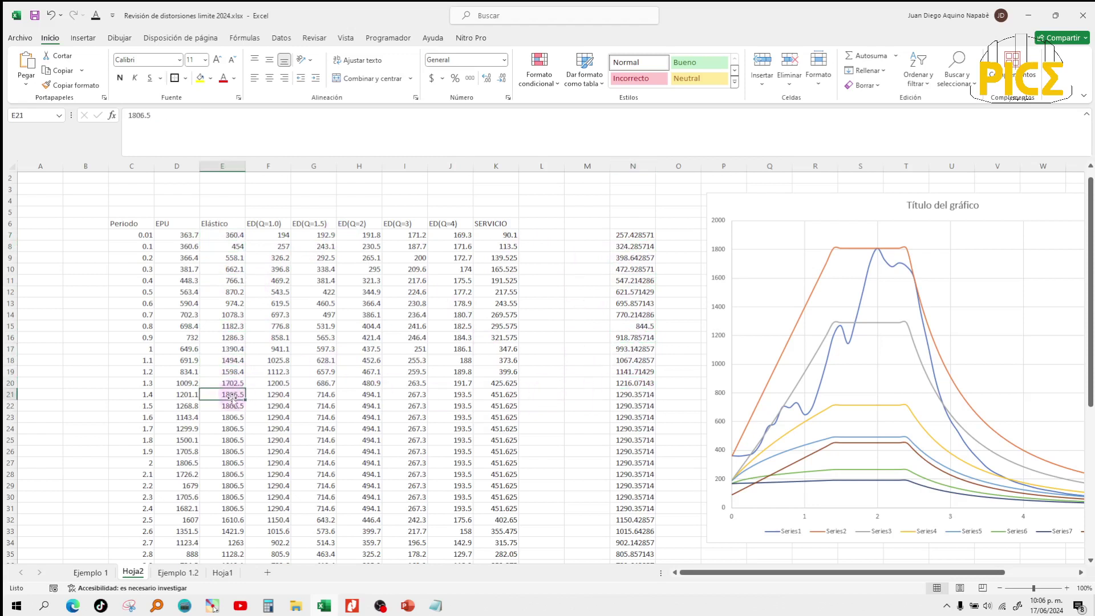
{"action": "left_click", "coordinate": [270, 399]}
{"action": "left_click", "coordinate": [626, 396]}
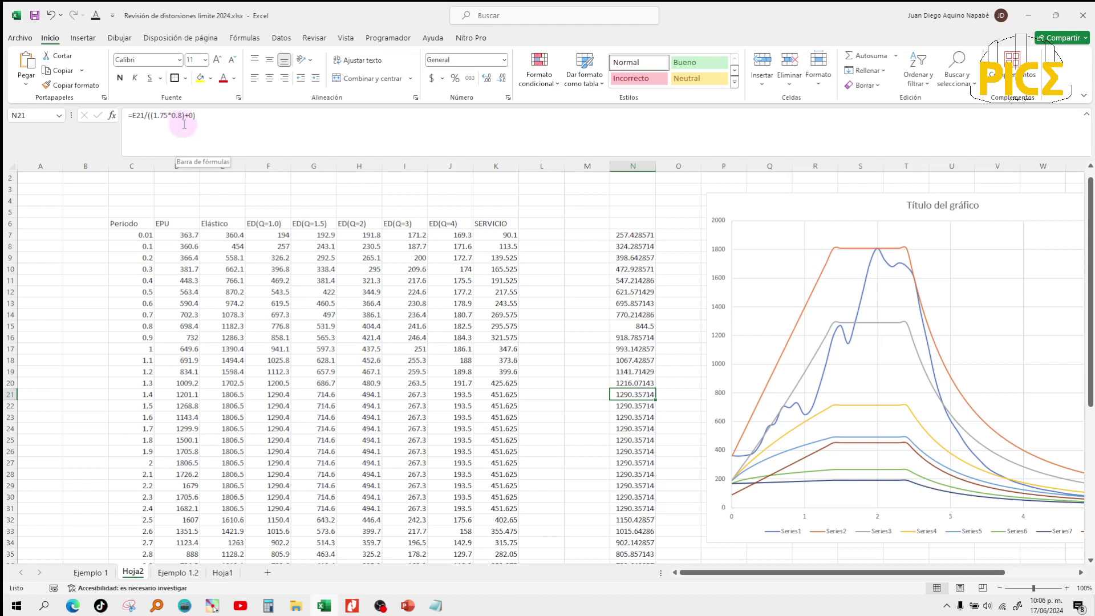
{"action": "left_click", "coordinate": [627, 406]}
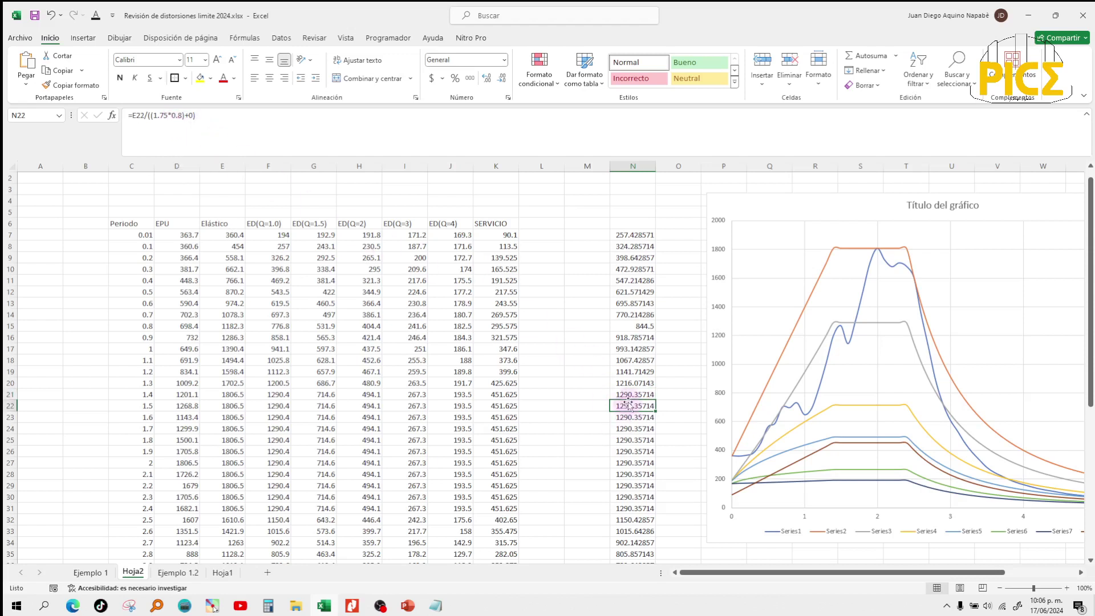
{"action": "left_click", "coordinate": [635, 395]}
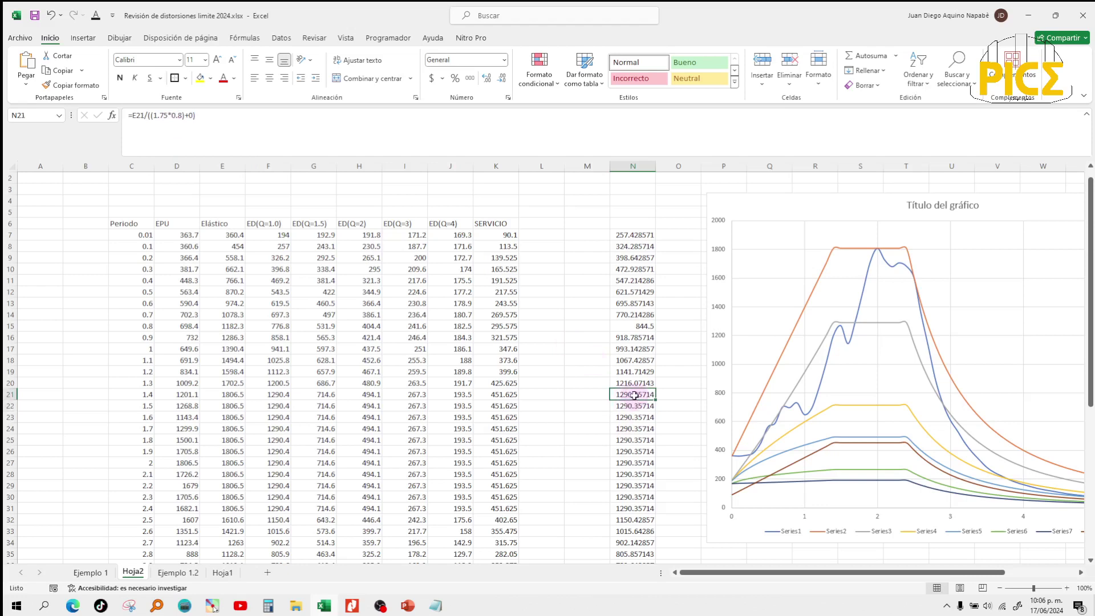
{"action": "left_click", "coordinate": [635, 404]}
Switch to the seismic code PDF in Nitro Pro and review the Q' expressions of equation 3.2.1 on page 43.
{"action": "mouse_move", "coordinate": [405, 607]}
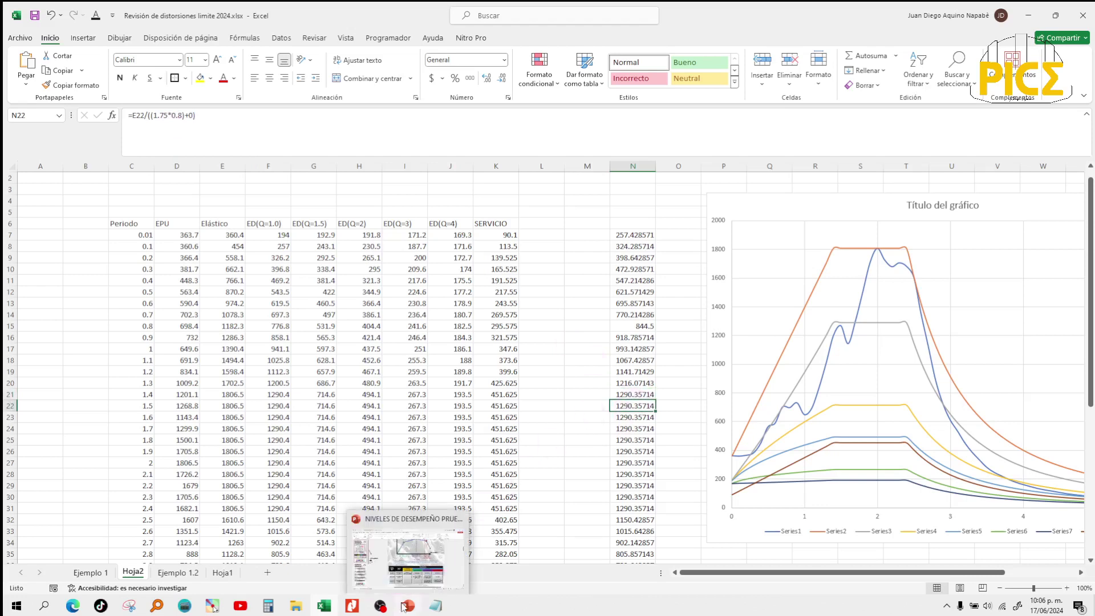
{"action": "mouse_move", "coordinate": [352, 606]}
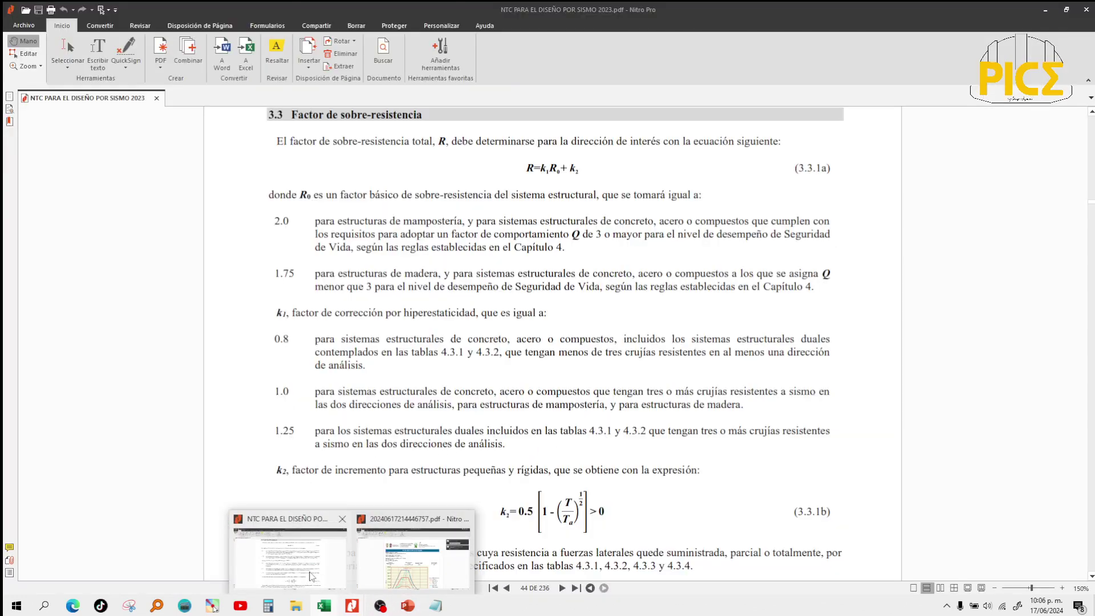
{"action": "left_click", "coordinate": [311, 573]}
{"action": "scroll", "coordinate": [506, 402], "scroll_direction": "up", "scroll_amount": 15}
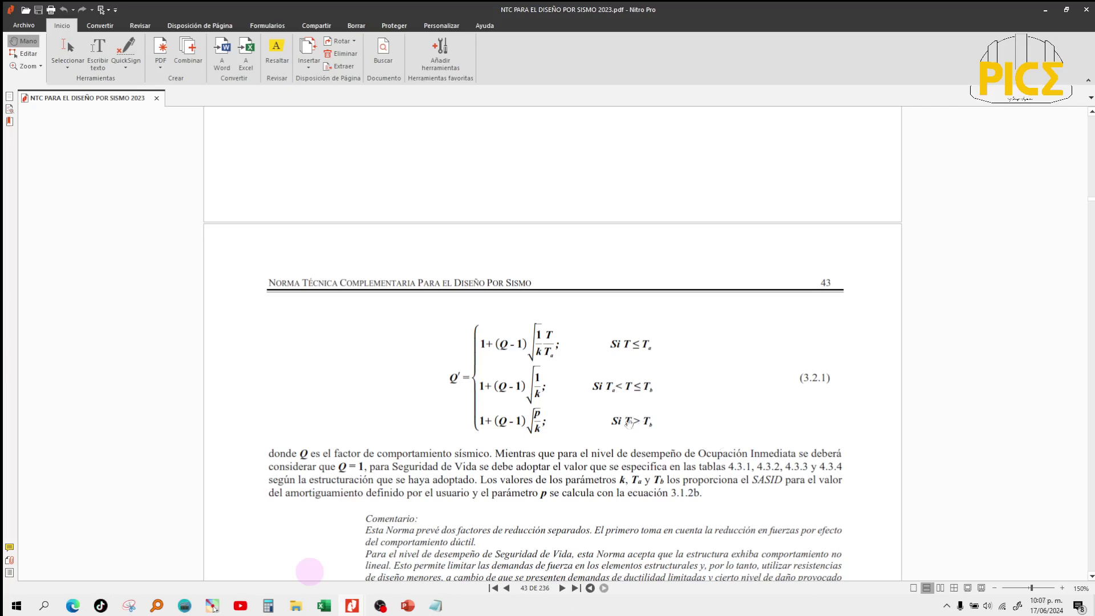
{"action": "scroll", "coordinate": [598, 412], "scroll_direction": "down", "scroll_amount": 1}
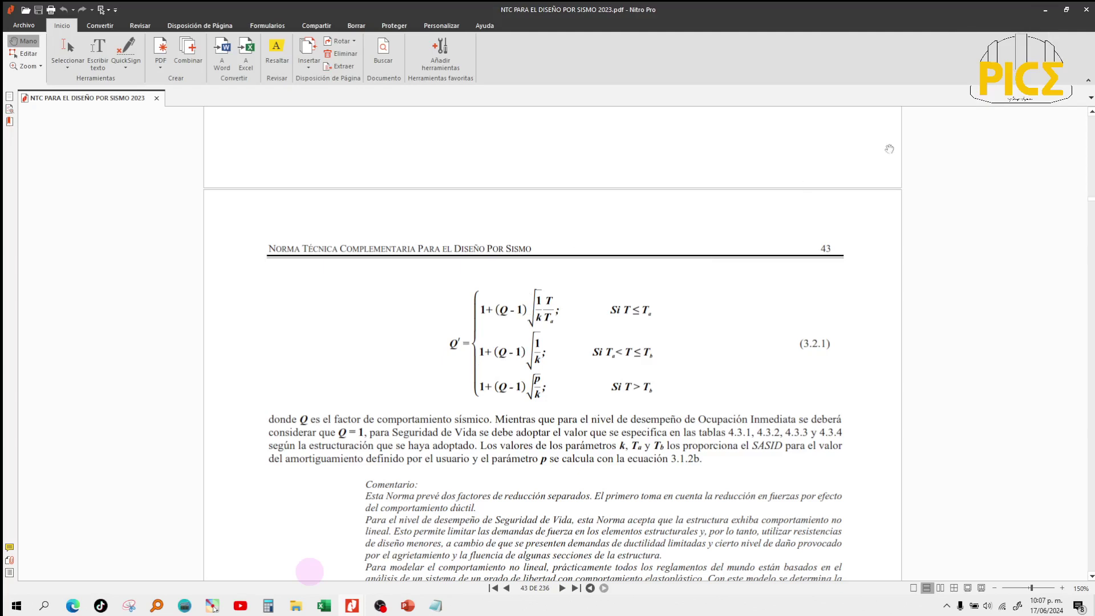
Return to the Excel workbook and compare the plateau values in column N with ED(Q=1.0) in F22.
{"action": "left_click", "coordinate": [1038, 12]}
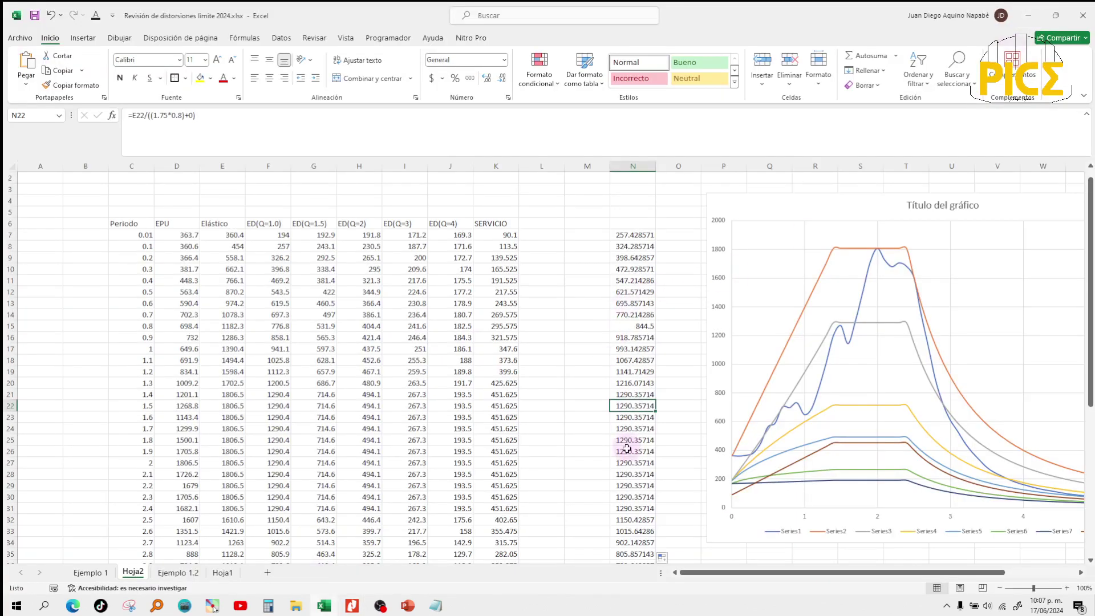
{"action": "left_click", "coordinate": [633, 349]}
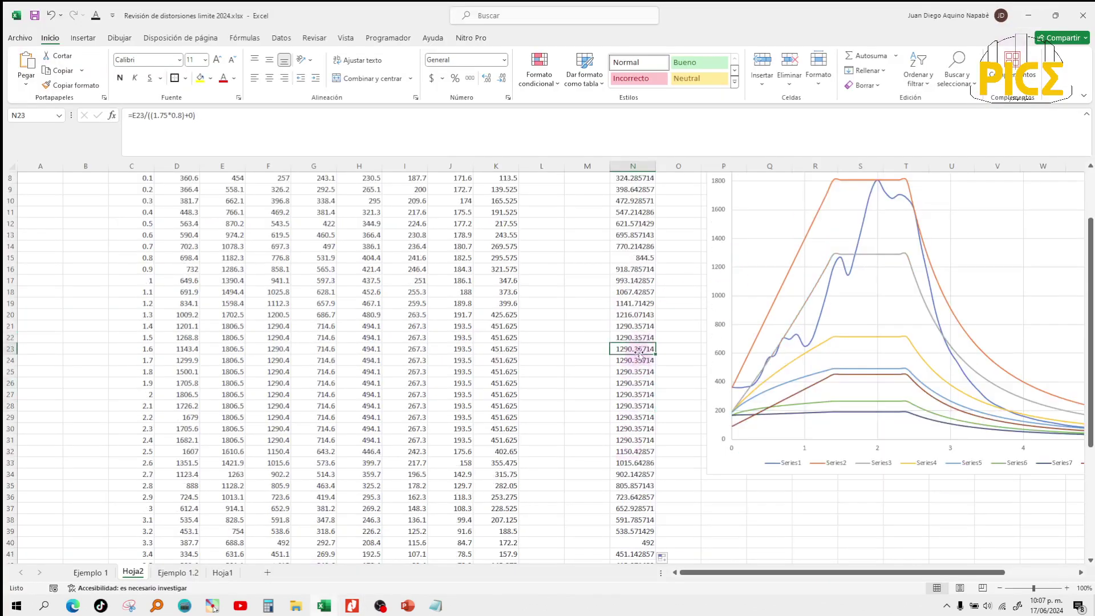
{"action": "scroll", "coordinate": [480, 379], "scroll_direction": "up", "scroll_amount": 2}
{"action": "left_click", "coordinate": [271, 406]}
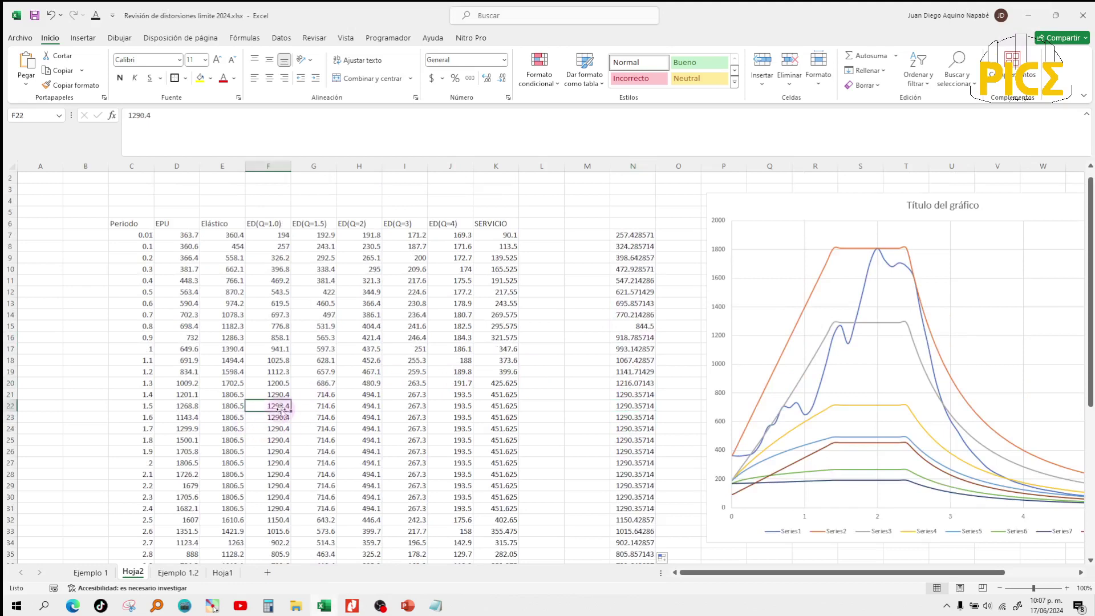
Inspect the formula in N22 and review the R´=0.75R criterion for Ocupación inmediata in A213 of sheet Ejemplo 1.
{"action": "left_click", "coordinate": [630, 408]}
{"action": "scroll", "coordinate": [633, 412], "scroll_direction": "down", "scroll_amount": 1}
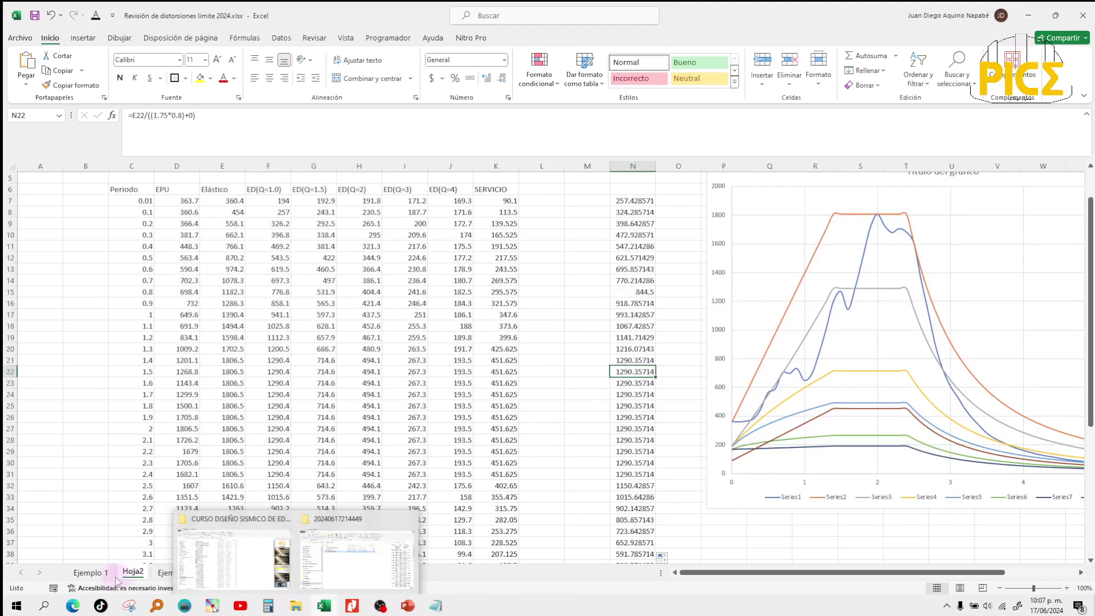
{"action": "left_click", "coordinate": [90, 572]}
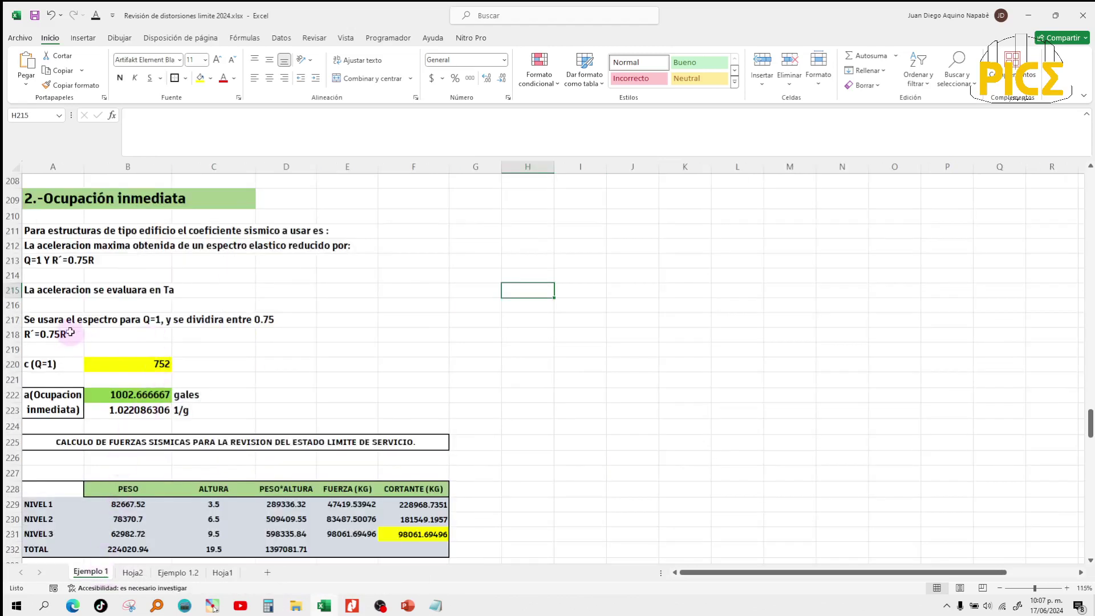
{"action": "left_click", "coordinate": [57, 266]}
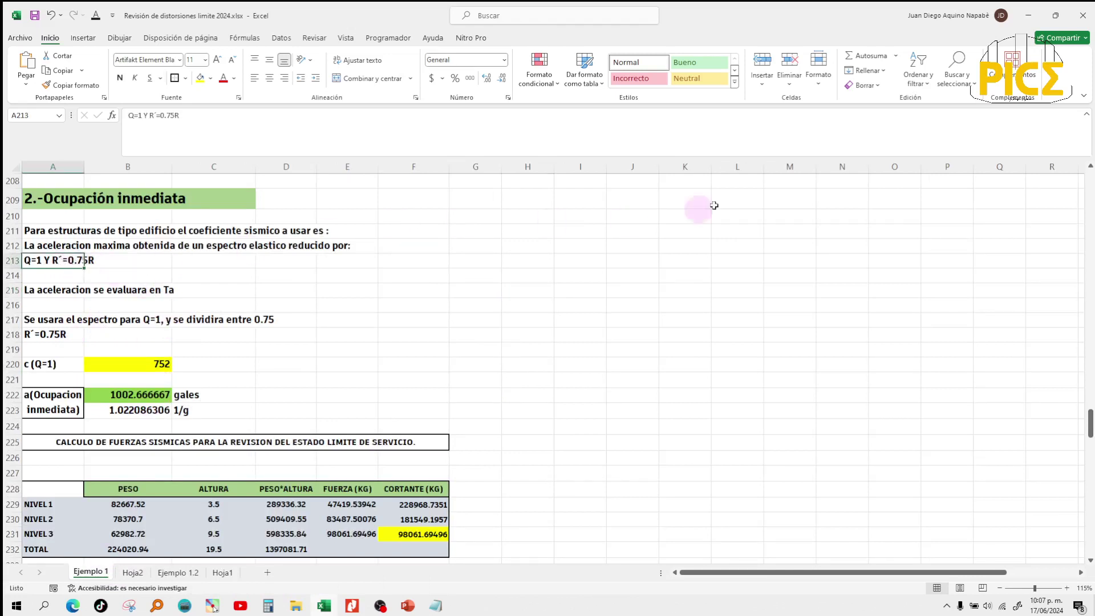
{"action": "left_click", "coordinate": [1029, 16]}
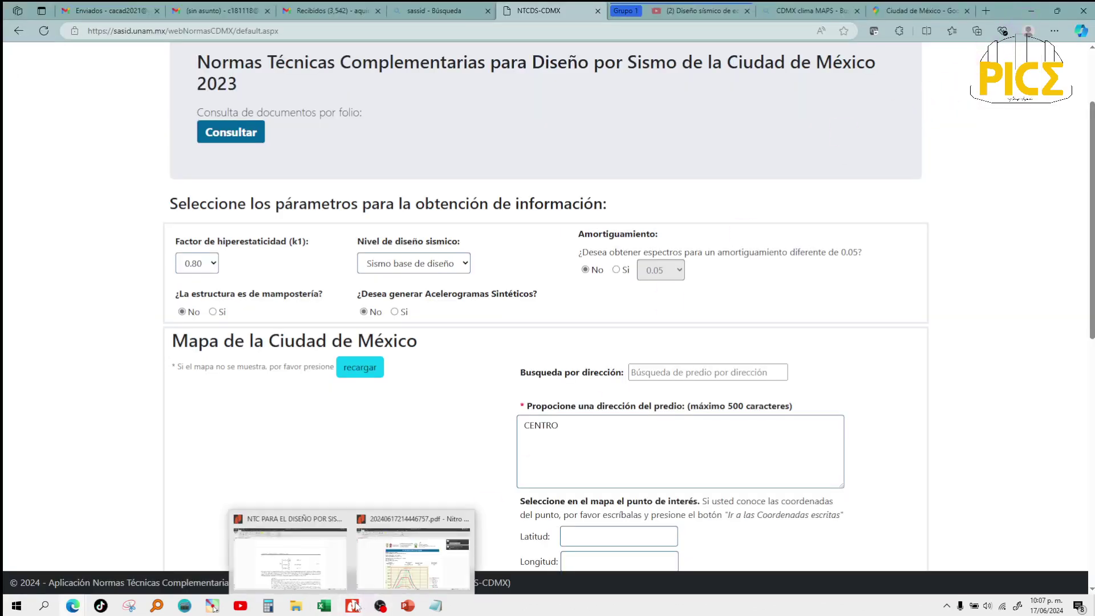
{"action": "left_click", "coordinate": [325, 579]}
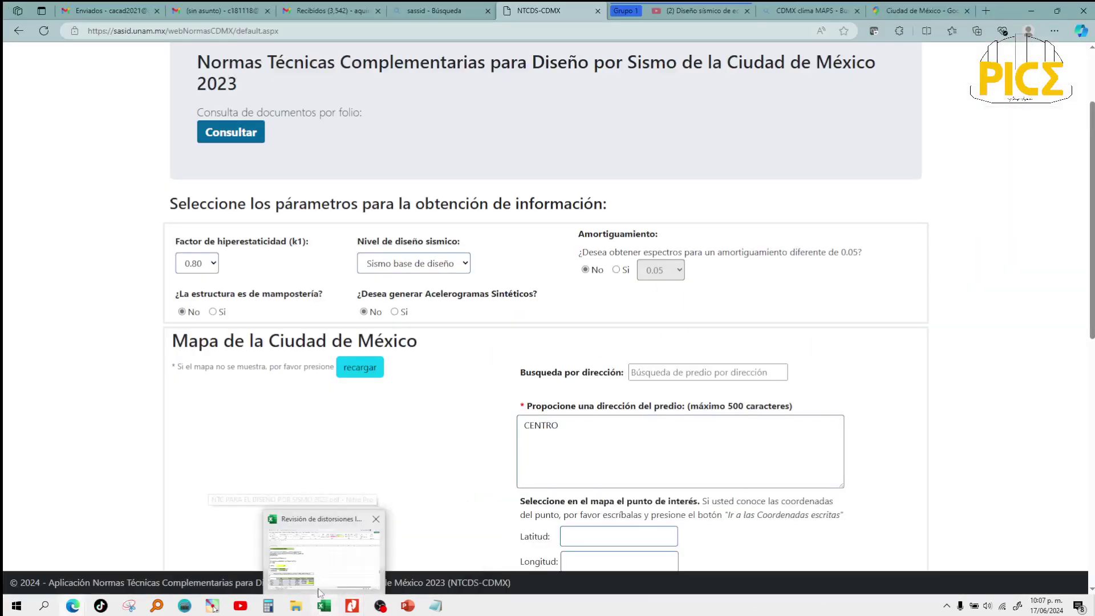
{"action": "left_click", "coordinate": [320, 573]}
{"action": "left_click", "coordinate": [222, 571]}
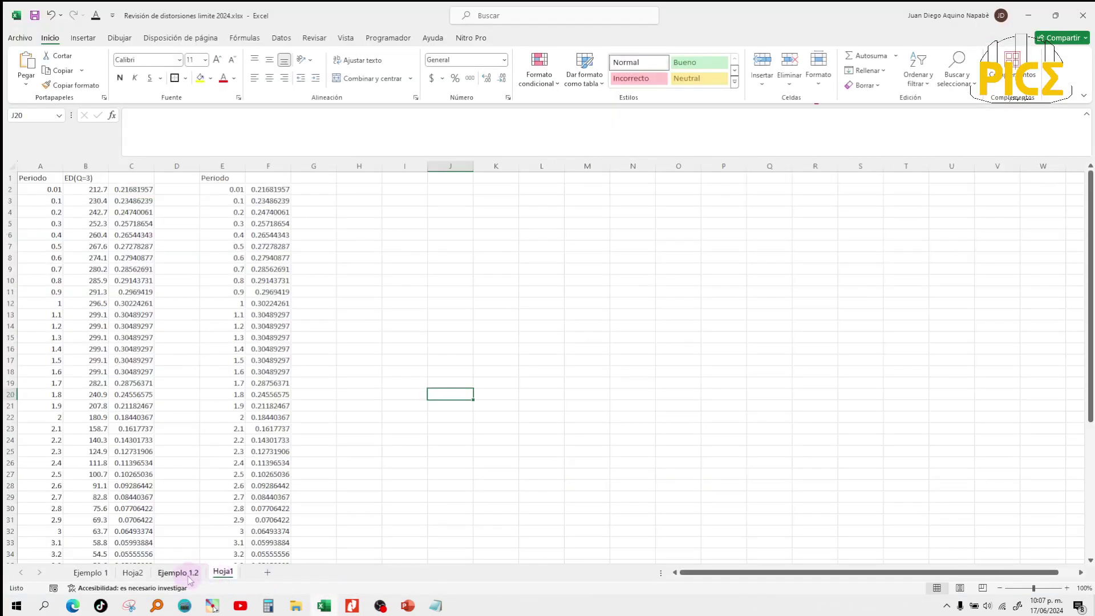
On sheet Hoja2, label M4 as R and compute it in N4 with =1.75*0.8.
{"action": "left_click", "coordinate": [133, 572]}
{"action": "left_click", "coordinate": [619, 201]}
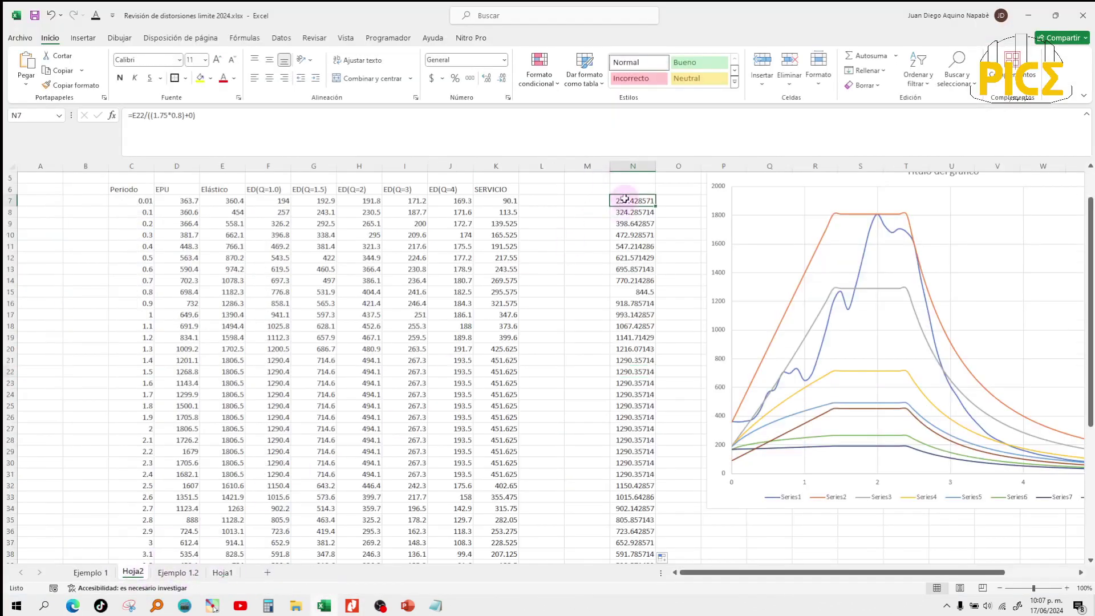
{"action": "scroll", "coordinate": [628, 205], "scroll_direction": "up", "scroll_amount": 2}
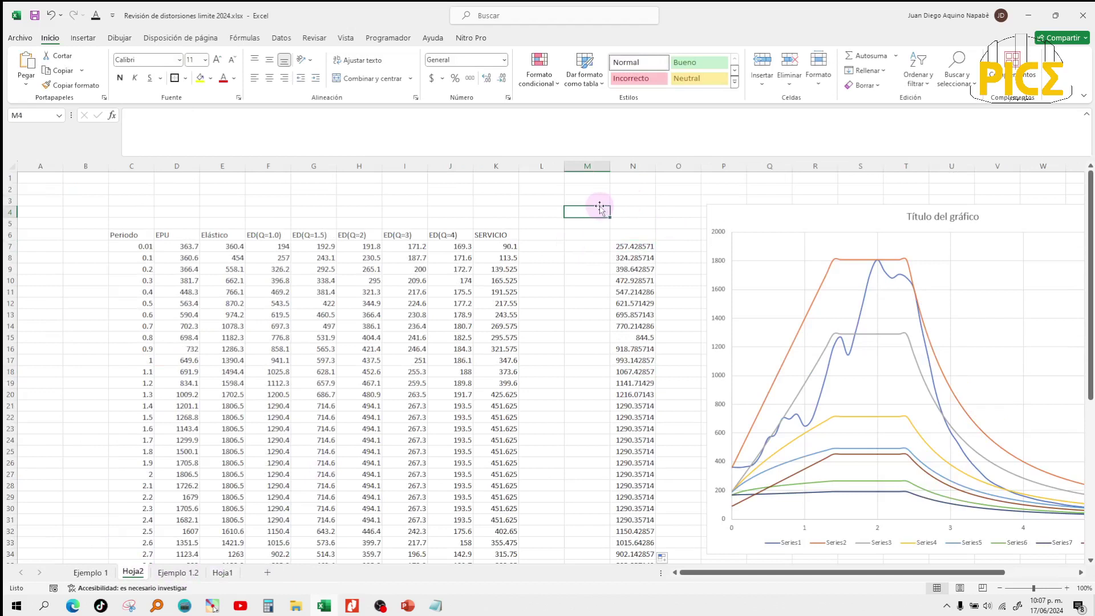
{"action": "type", "text": "R"}
{"action": "key", "text": "Tab"}
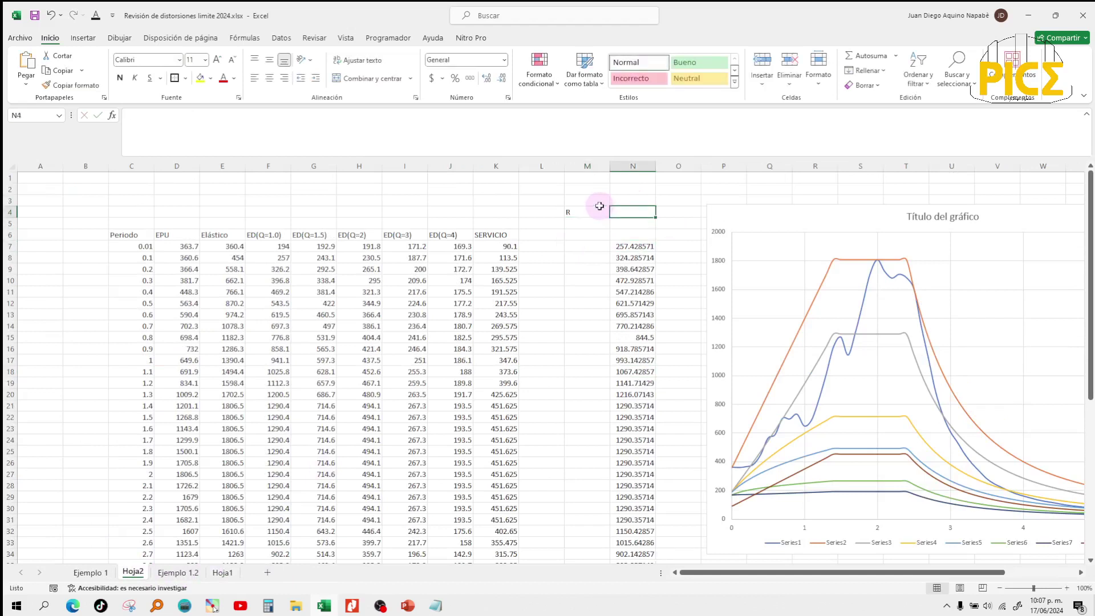
{"action": "type", "text": "="}
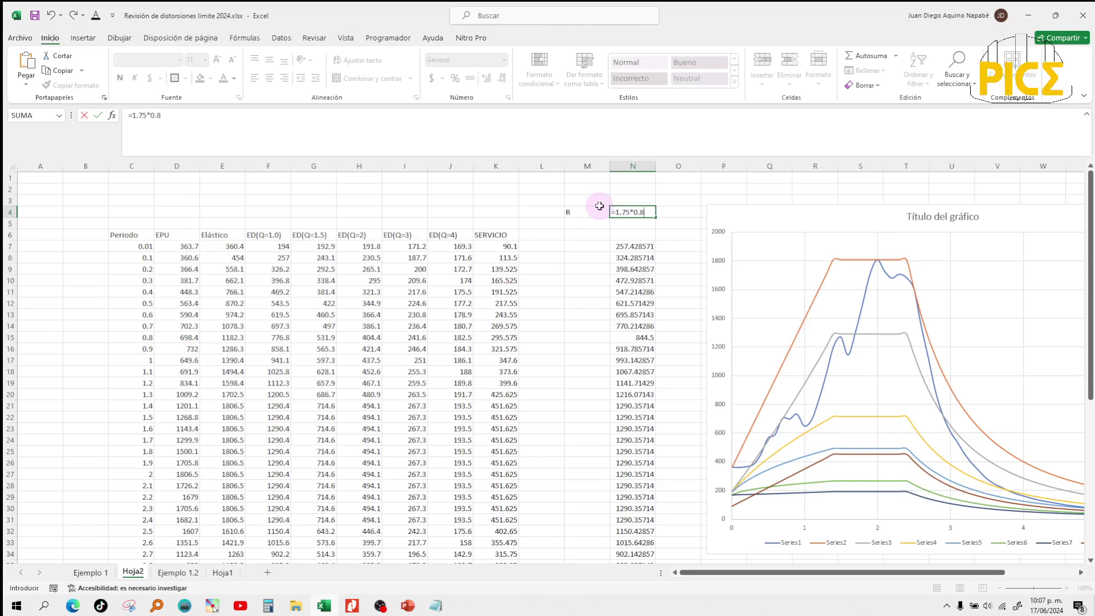
{"action": "type", "text": "1.75*0.8"}
{"action": "key", "text": "Return"}
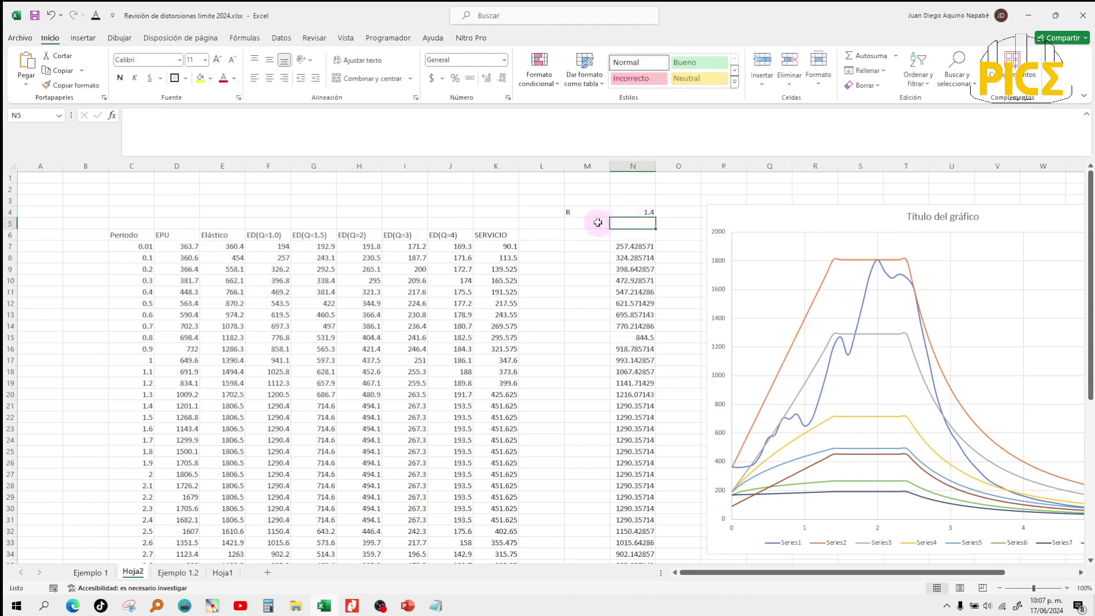
Label M5 as R´ and compute it in N5 as 0.75 times the R value in N4.
{"action": "left_click", "coordinate": [598, 222]}
{"action": "type", "text": "R"}
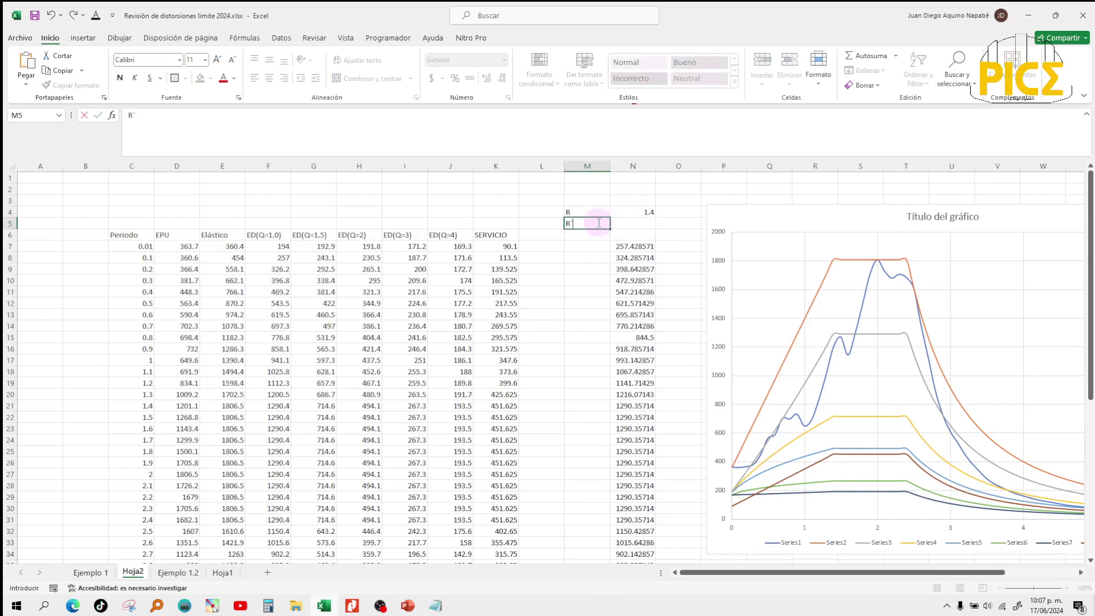
{"action": "type", "text": "´"}
{"action": "key", "text": "Tab"}
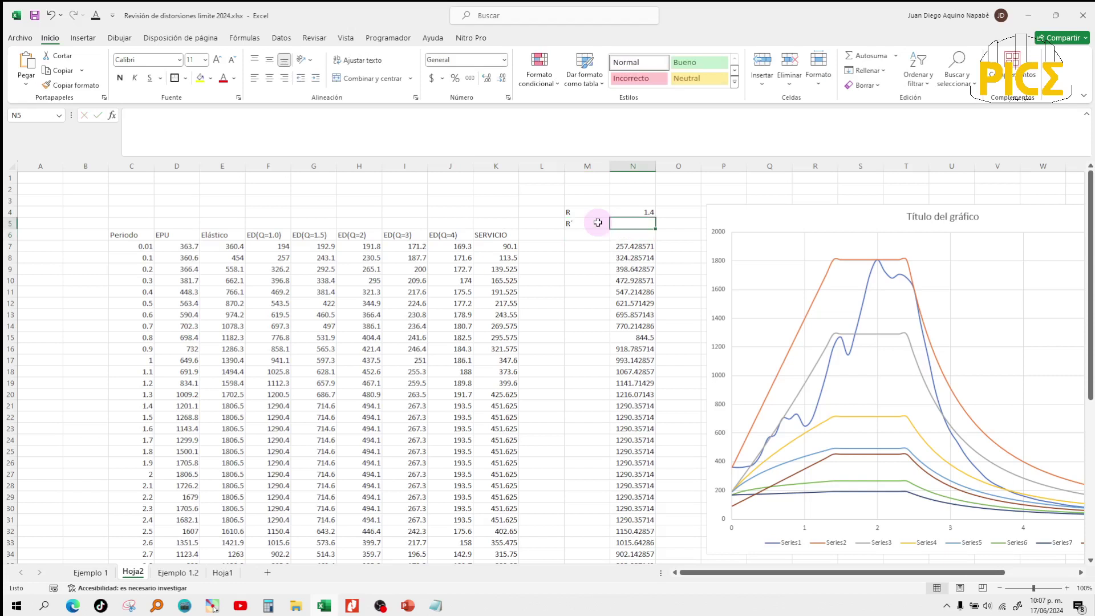
{"action": "type", "text": "=0.75"}
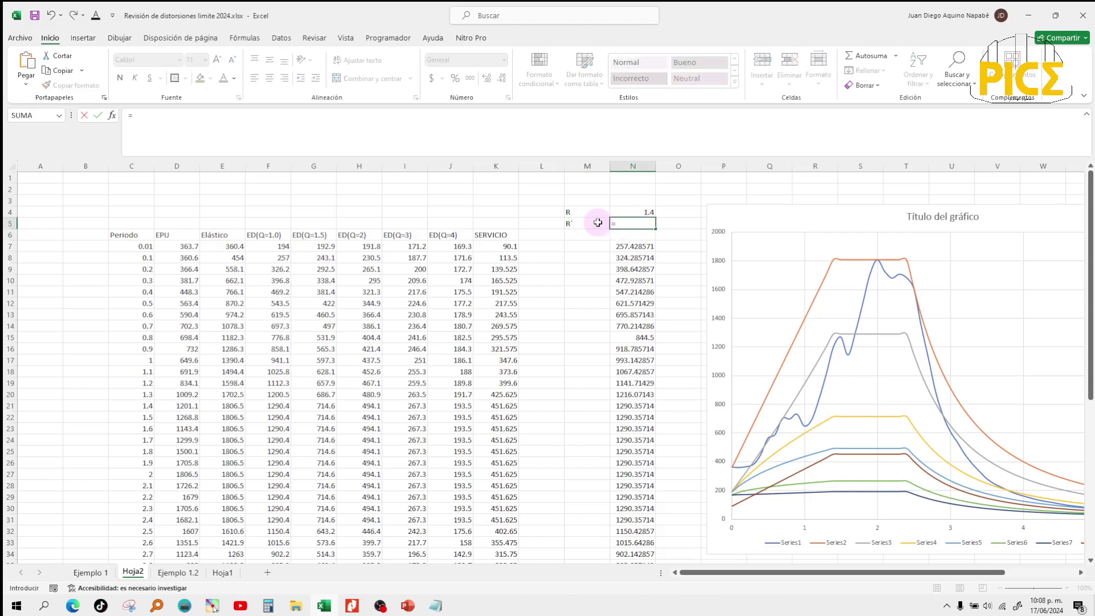
{"action": "type", "text": "*"}
{"action": "left_click", "coordinate": [636, 211]}
{"action": "key", "text": "Return"}
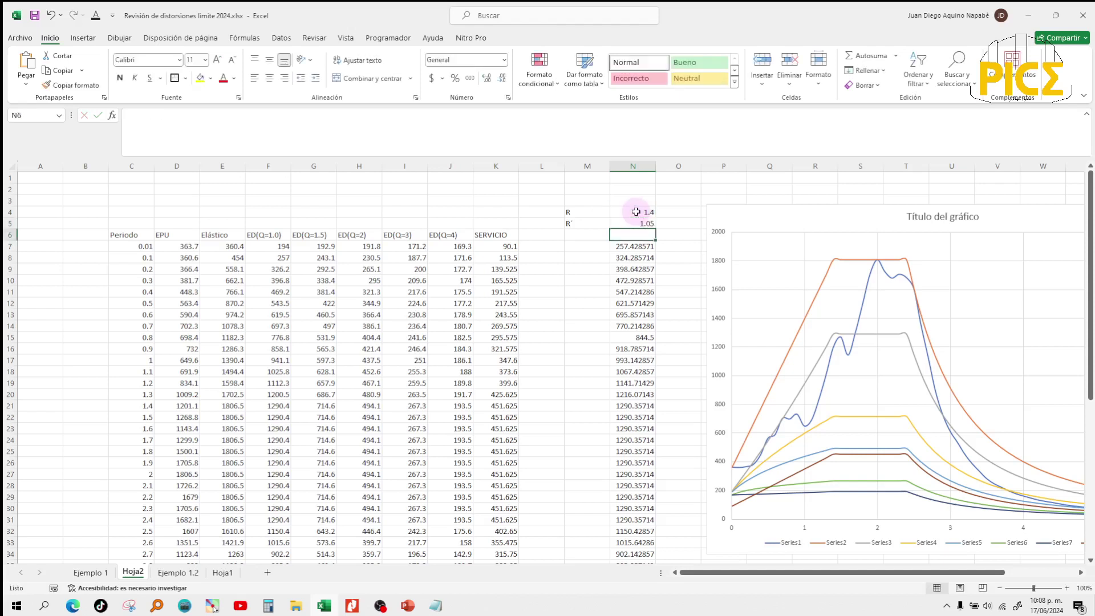
Apply an outside border around the R´ label and value in M5:N5.
{"action": "left_click_drag", "start_coordinate": [588, 223], "coordinate": [649, 225]}
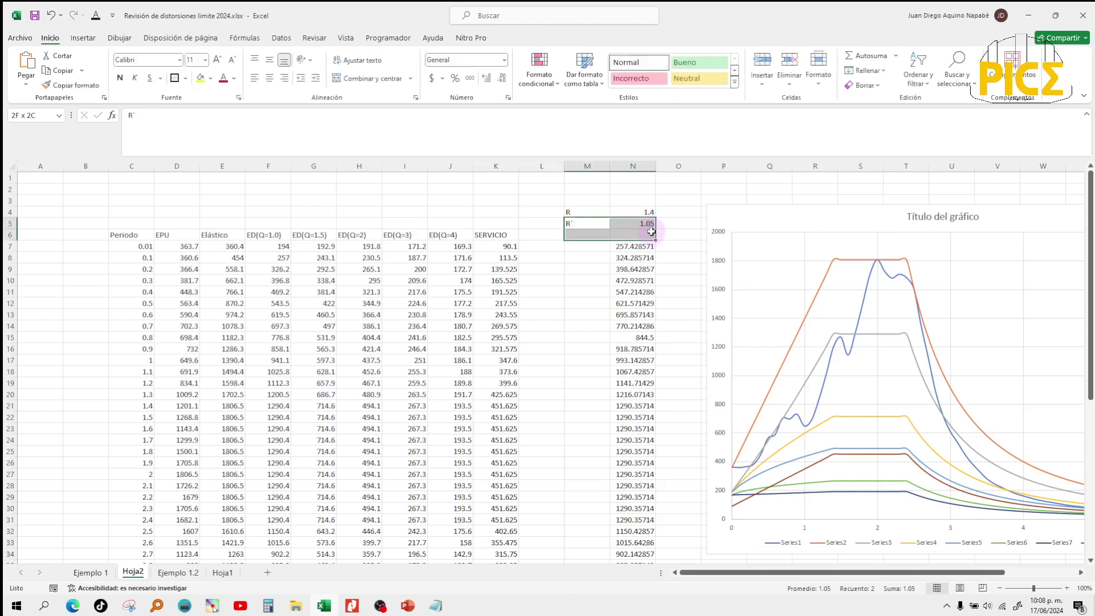
{"action": "left_click", "coordinate": [174, 78]}
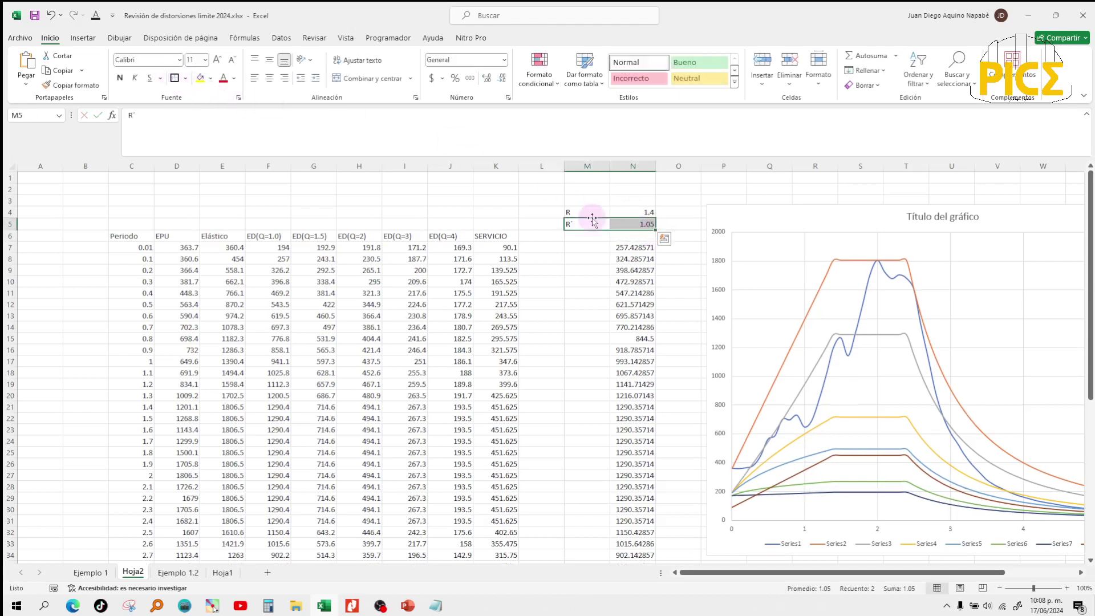
{"action": "left_click", "coordinate": [650, 210]}
{"action": "left_click", "coordinate": [688, 234]}
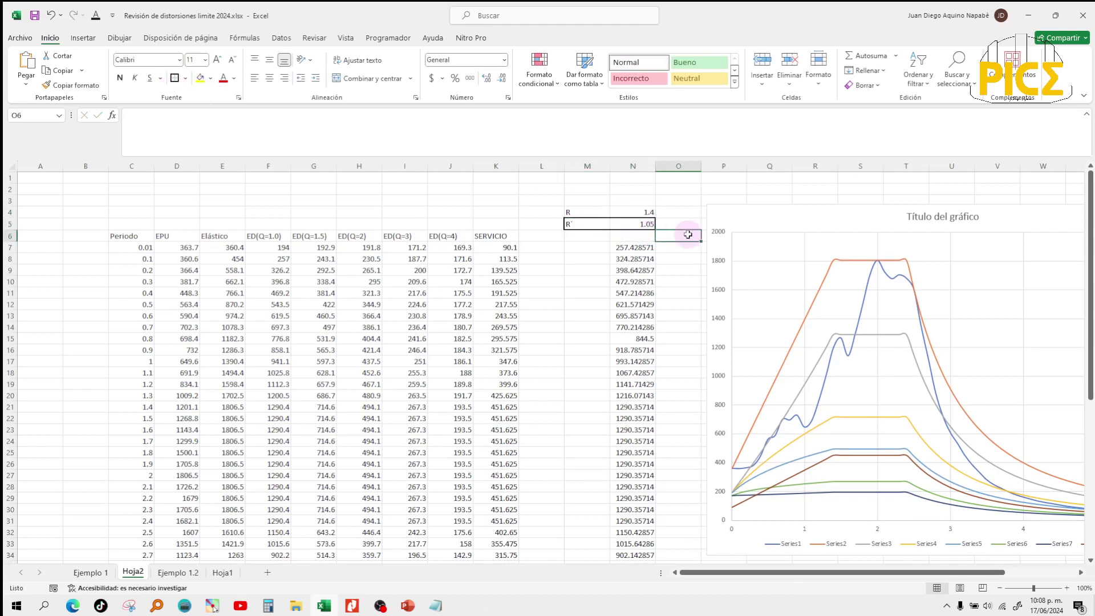
Move the spectrum chart away from the calculation columns so its upper corner sits at about column R, row 7.
{"action": "left_click_drag", "start_coordinate": [722, 217], "coordinate": [830, 257]}
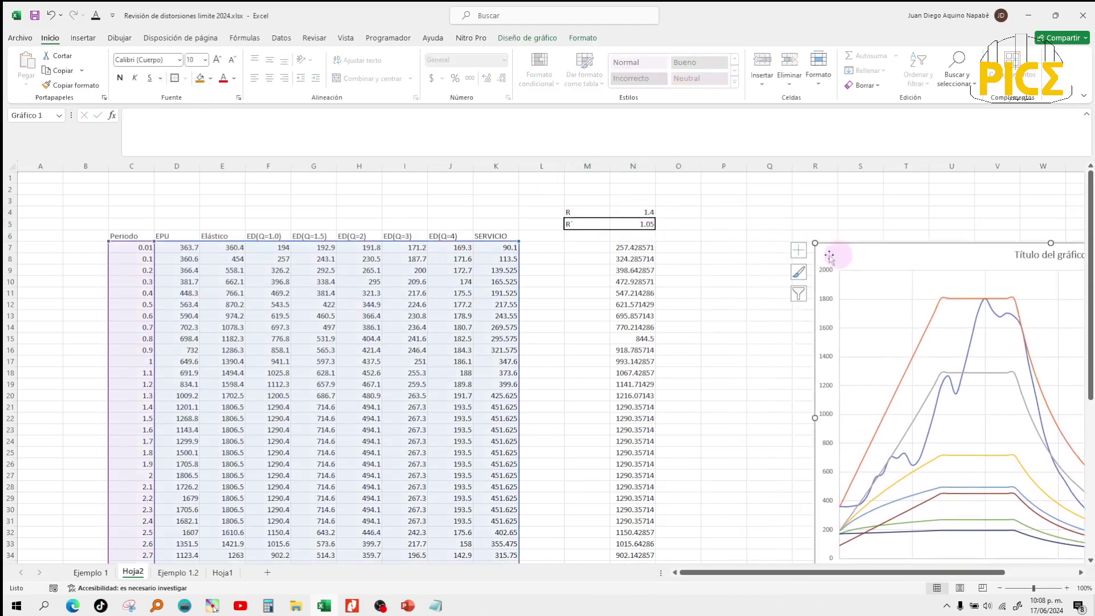
{"action": "left_click", "coordinate": [666, 285]}
{"action": "left_click", "coordinate": [674, 249]}
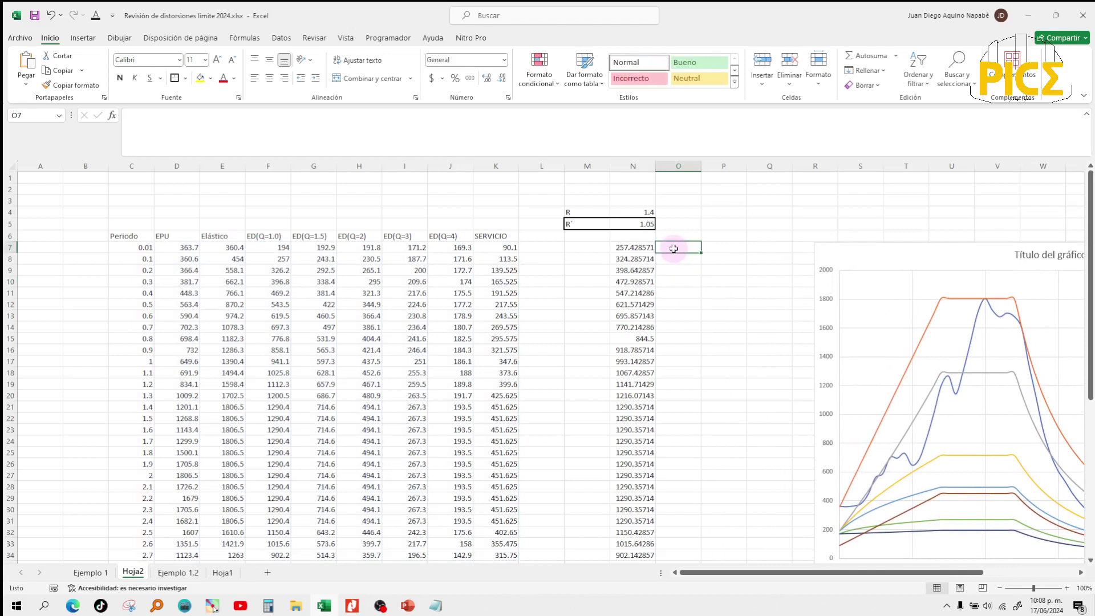
Enter =E21/N5 in O21 to reduce the Elástico value at period 1.4 by R´.
{"action": "left_click", "coordinate": [633, 396]}
{"action": "left_click", "coordinate": [638, 407]}
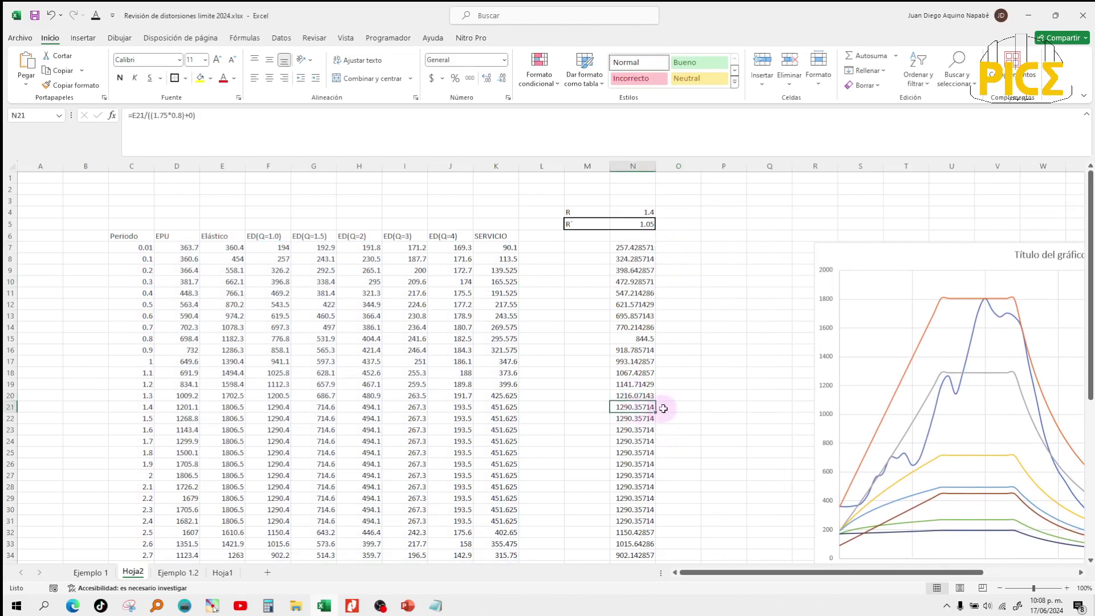
{"action": "left_click", "coordinate": [667, 408]}
{"action": "type", "text": "="}
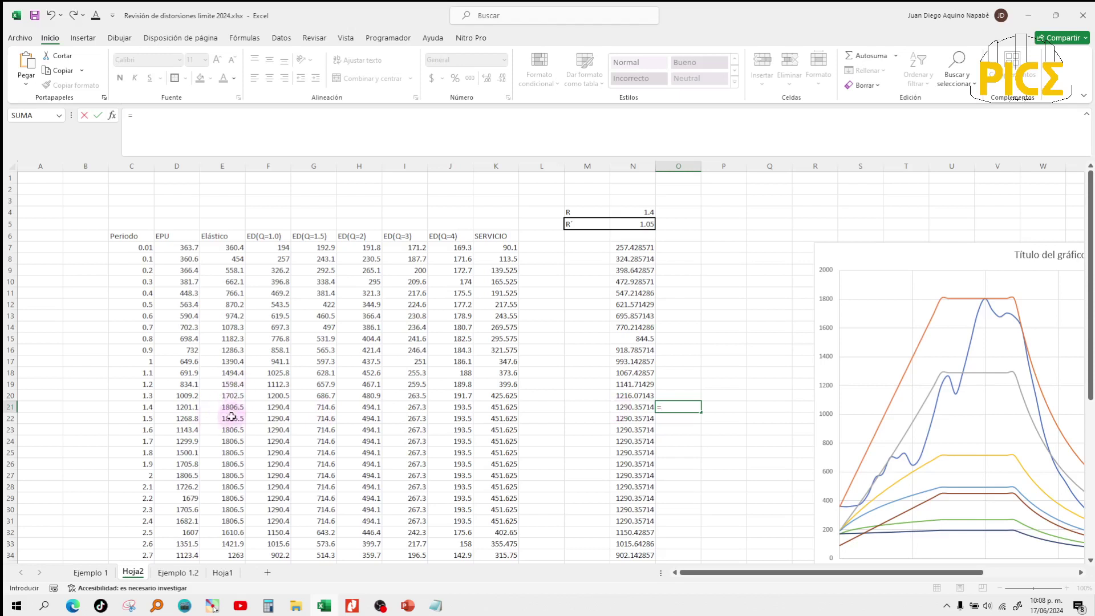
{"action": "left_click", "coordinate": [232, 410]}
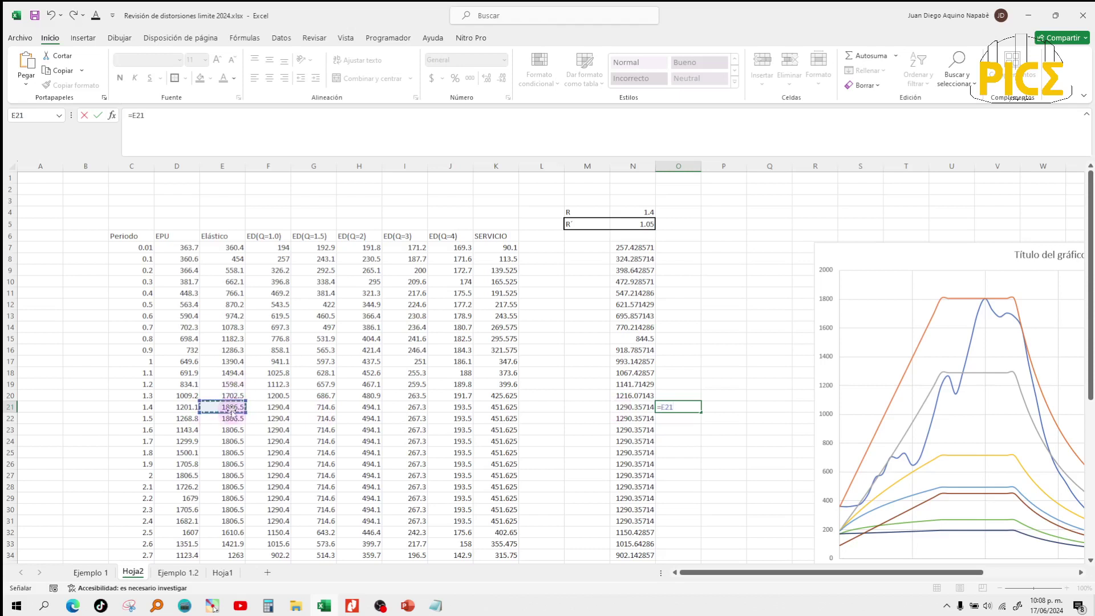
{"action": "left_click", "coordinate": [628, 225]}
{"action": "key", "text": "Return"}
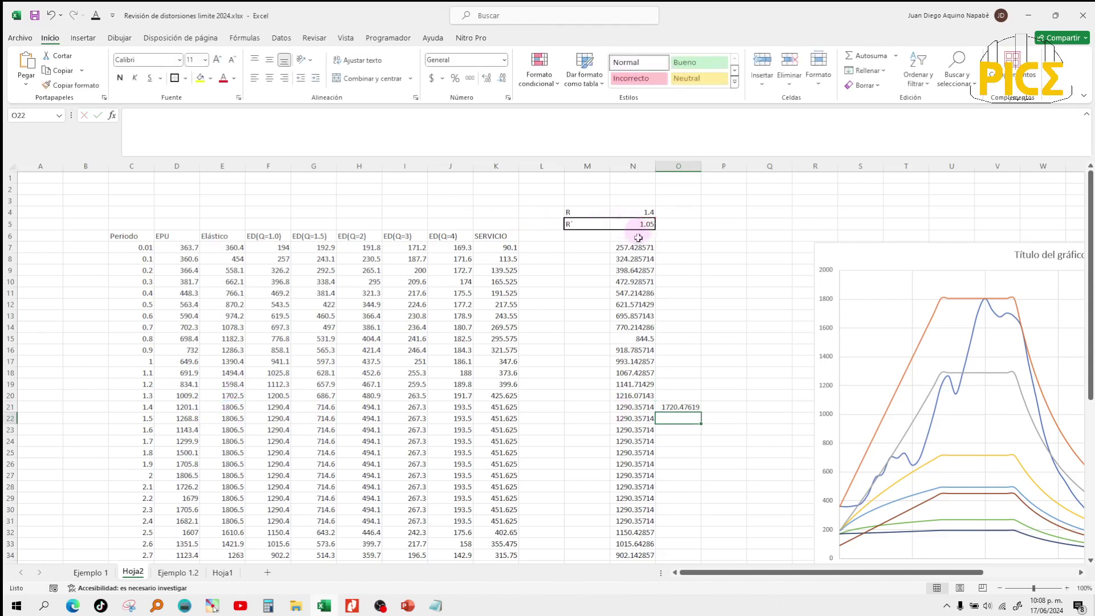
Make the R´ reference absolute in the O21 formula so it reads =E21/$N$5.
{"action": "left_click", "coordinate": [682, 407]}
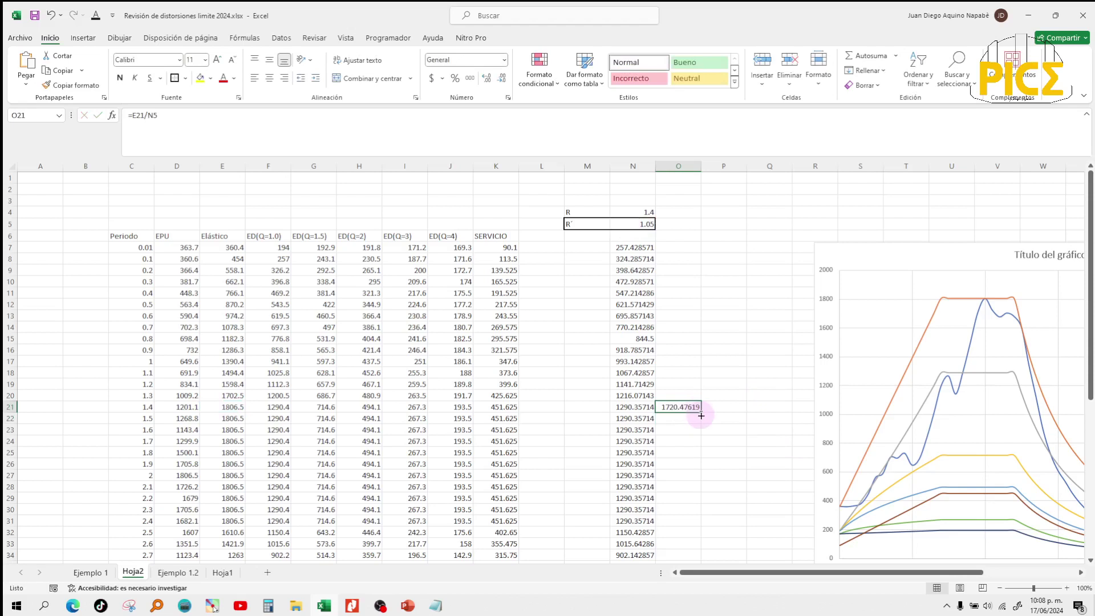
{"action": "mouse_move", "coordinate": [701, 416]}
{"action": "left_mouse_down"}
{"action": "mouse_move", "coordinate": [704, 497]}
{"action": "mouse_move", "coordinate": [697, 411]}
{"action": "left_mouse_up"}
{"action": "left_click", "coordinate": [285, 128]}
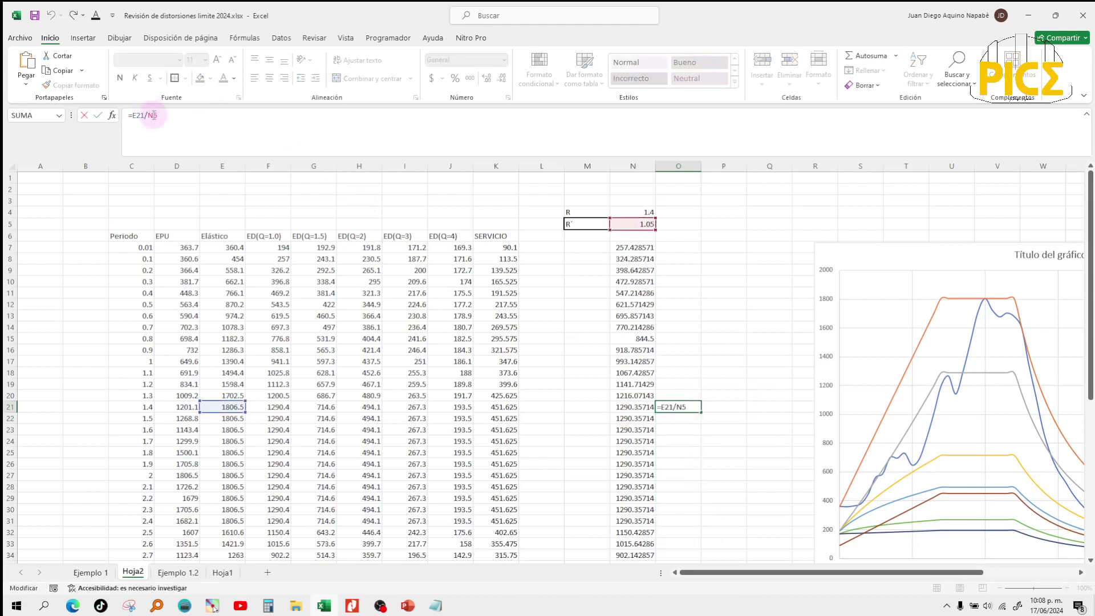
{"action": "key", "text": "Return"}
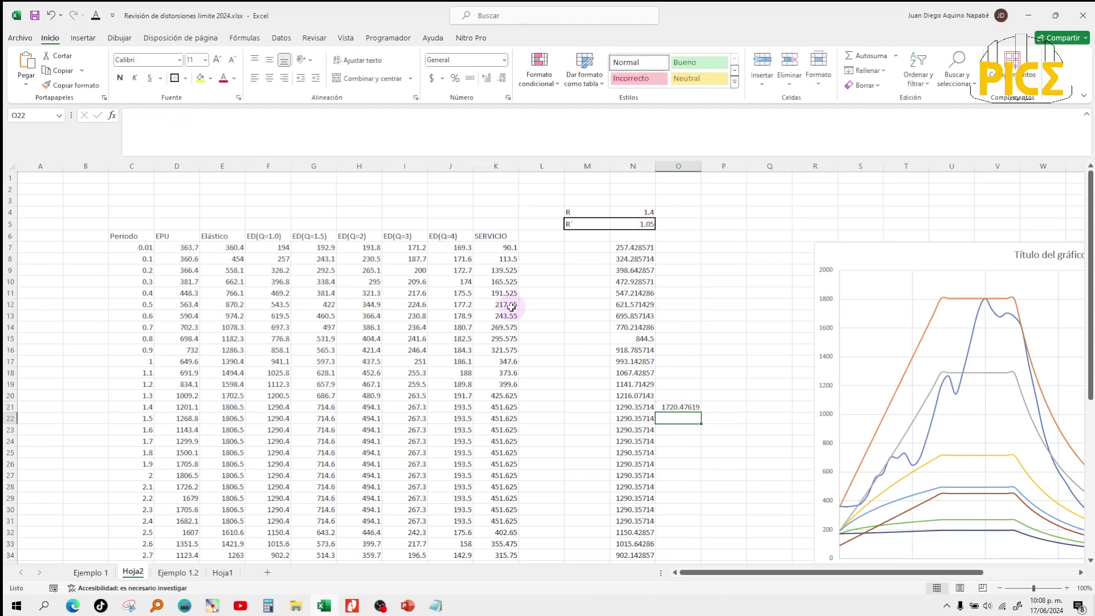
Fill the O21 formula down column O through the remaining periods and check the values in O21 and O22.
{"action": "left_click", "coordinate": [698, 409]}
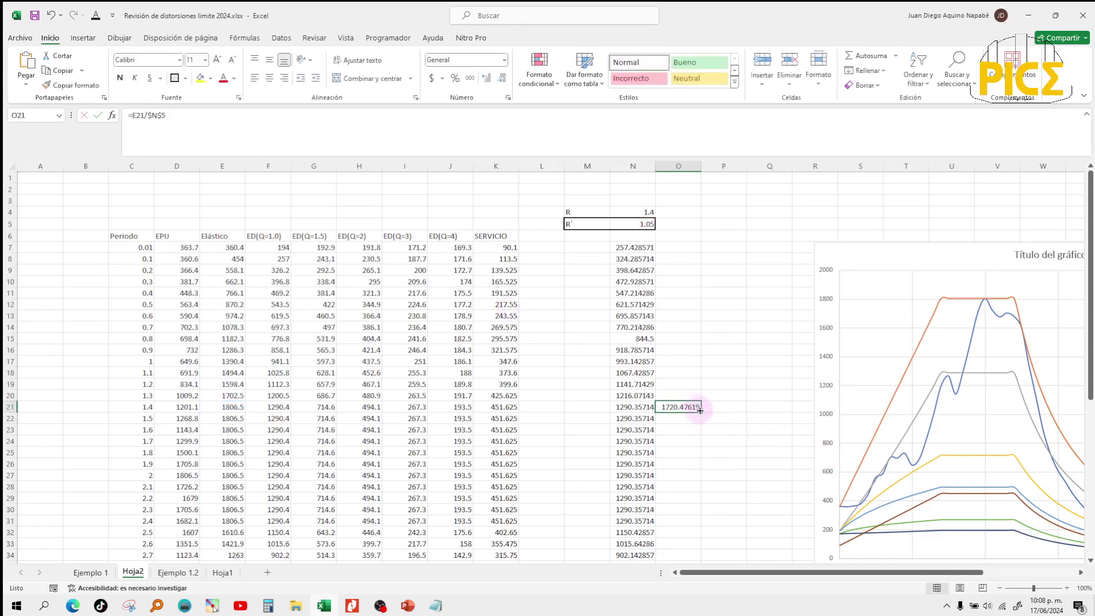
{"action": "left_click_drag", "start_coordinate": [700, 410], "coordinate": [668, 548]}
{"action": "scroll", "coordinate": [649, 418], "scroll_direction": "up", "scroll_amount": 4}
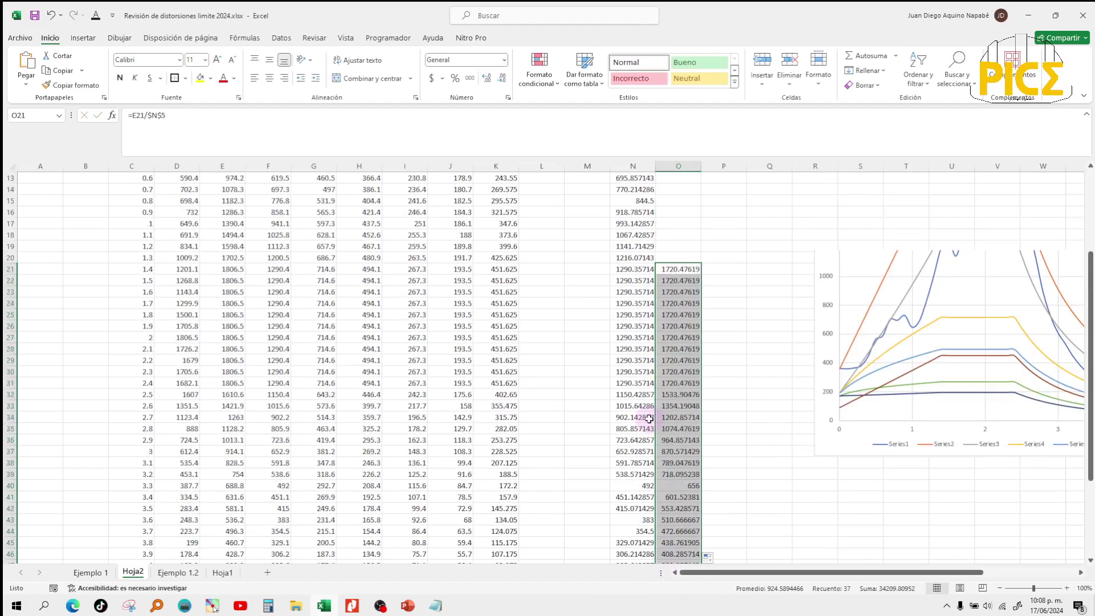
{"action": "scroll", "coordinate": [649, 419], "scroll_direction": "up", "scroll_amount": 1}
{"action": "left_click", "coordinate": [696, 303]}
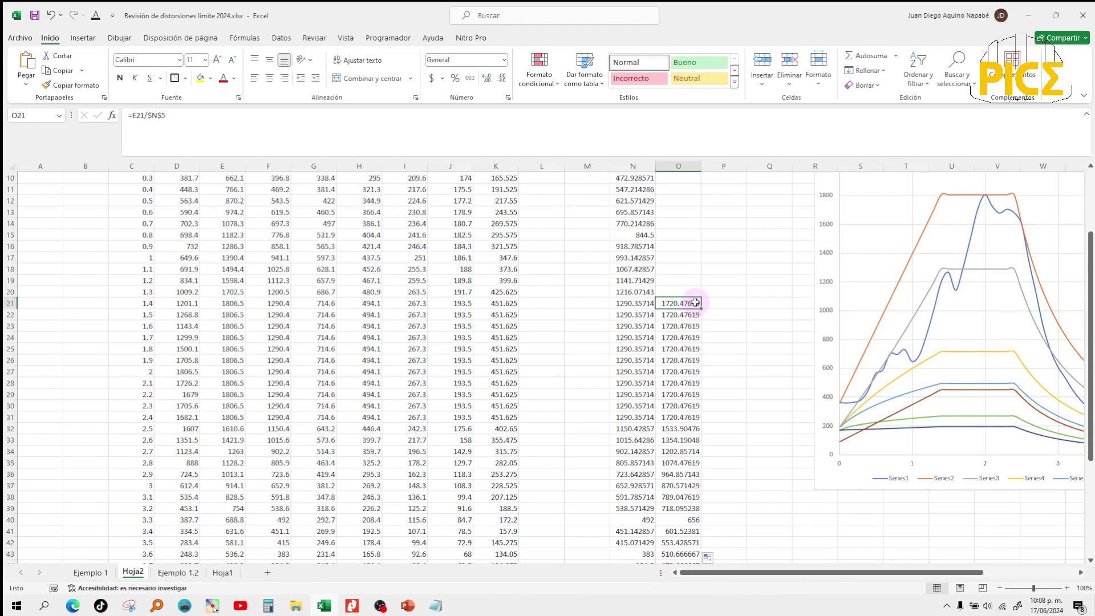
{"action": "left_click", "coordinate": [691, 315]}
{"action": "left_click", "coordinate": [683, 304]}
{"action": "scroll", "coordinate": [683, 304], "scroll_direction": "up", "scroll_amount": 2}
{"action": "scroll", "coordinate": [683, 304], "scroll_direction": "up", "scroll_amount": 1}
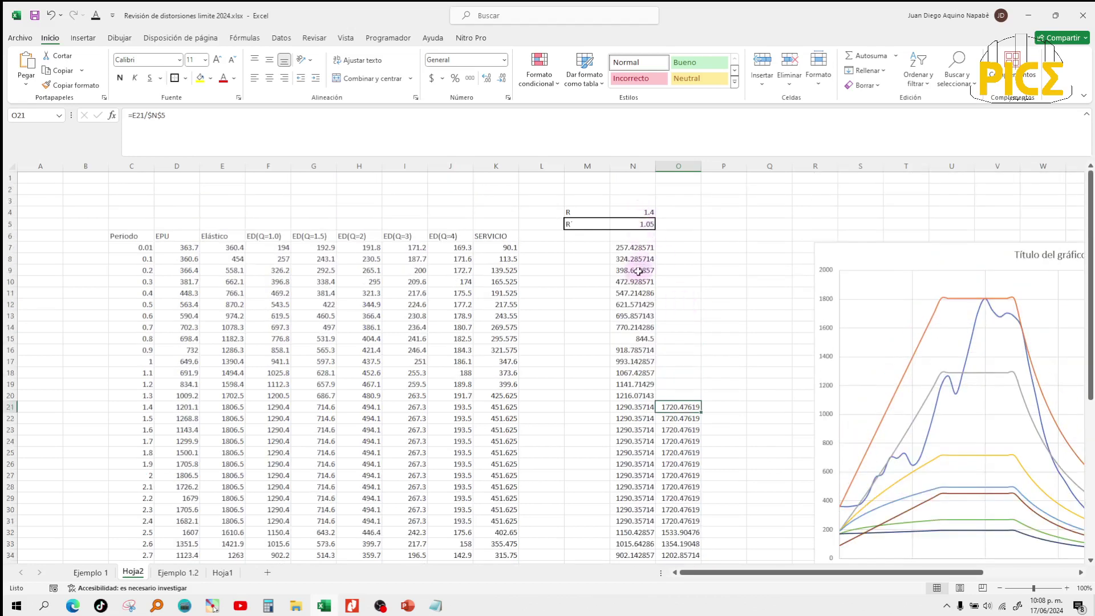
Enter =E21/0.75 in M21 to divide the Elástico value at period 1.4 by 0.75.
{"action": "left_click", "coordinate": [574, 416]}
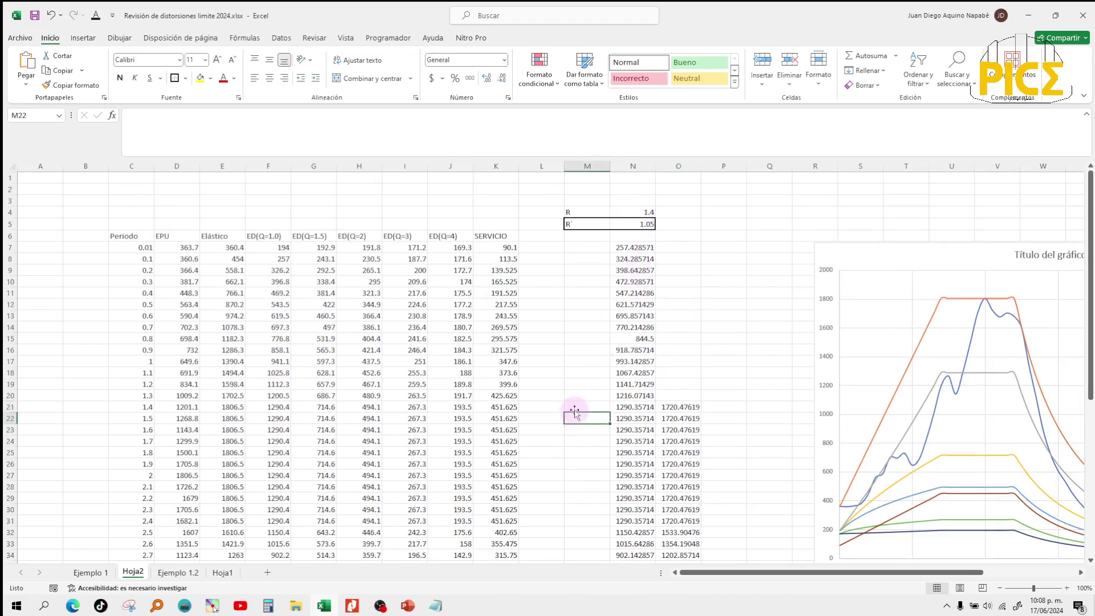
{"action": "left_click", "coordinate": [581, 404]}
{"action": "type", "text": ")"}
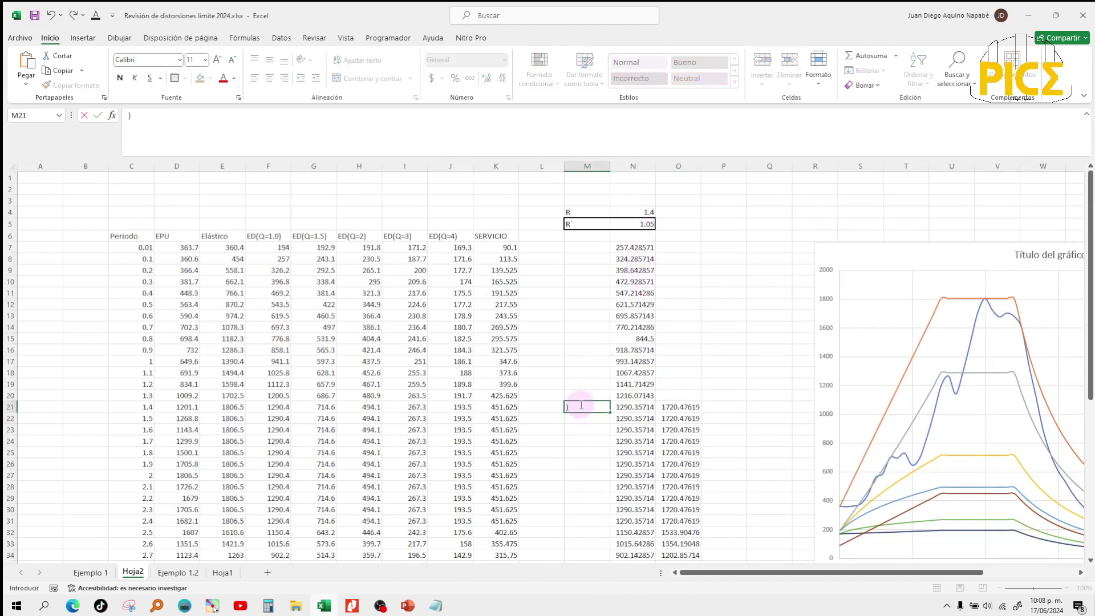
{"action": "type", "text": "="}
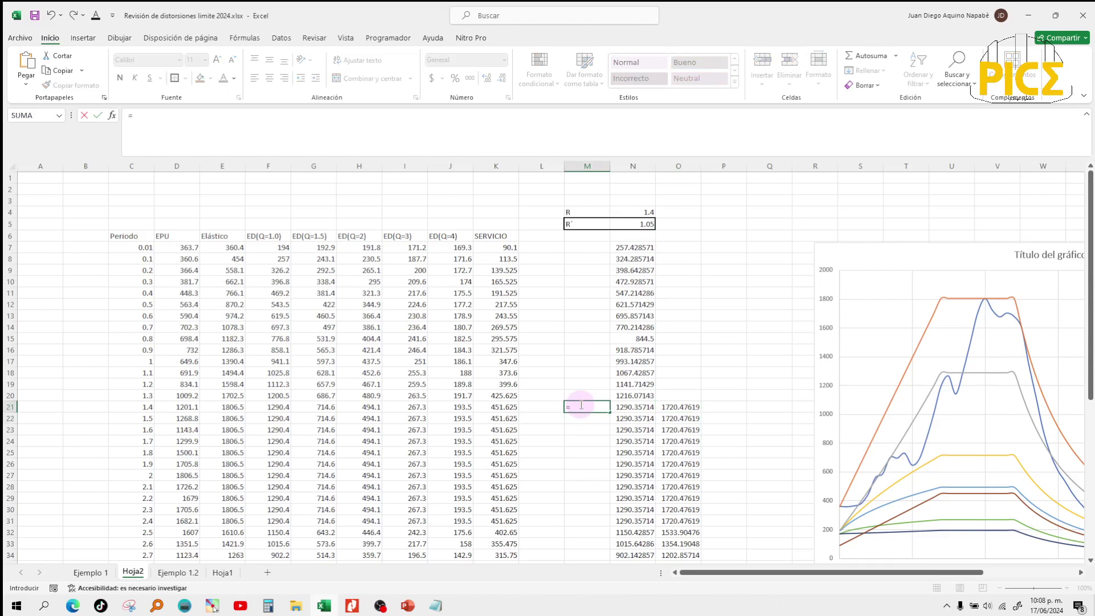
{"action": "left_click", "coordinate": [234, 408]}
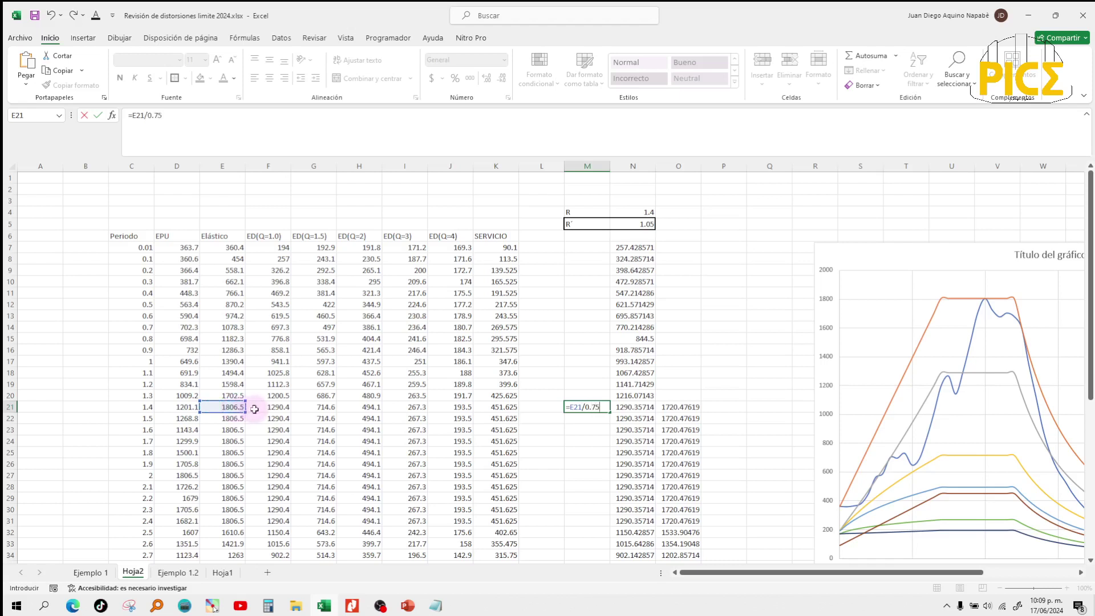
{"action": "key", "text": "ctrl+Return"}
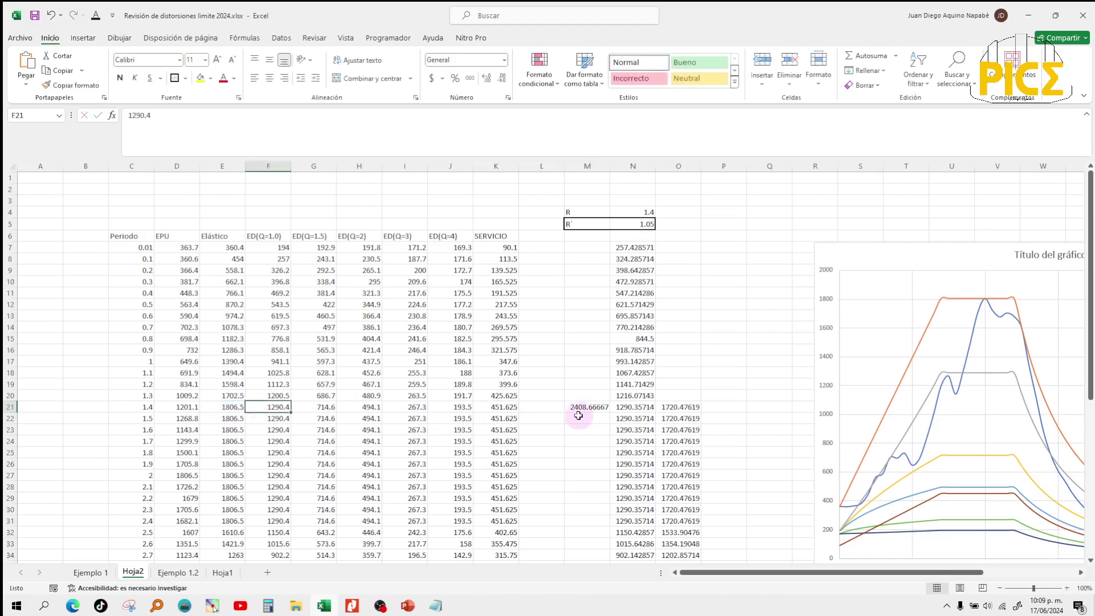
Change the M21 formula to =F21/0.75 so it uses the ED(Q=1.0) value at period 1.4.
{"action": "left_click", "coordinate": [334, 130]}
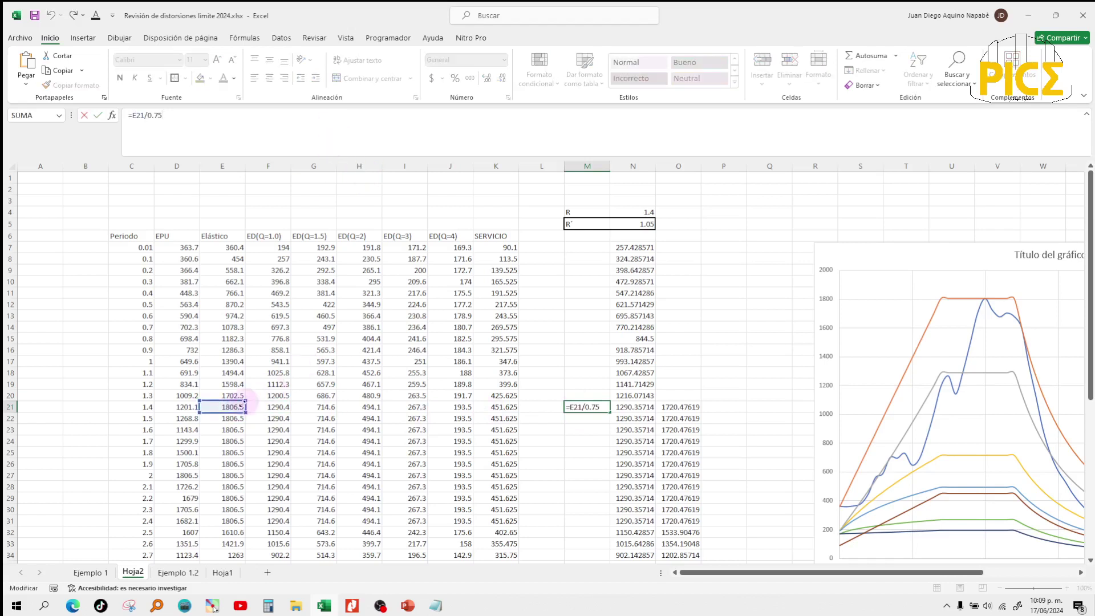
{"action": "left_click_drag", "start_coordinate": [237, 411], "coordinate": [261, 408]}
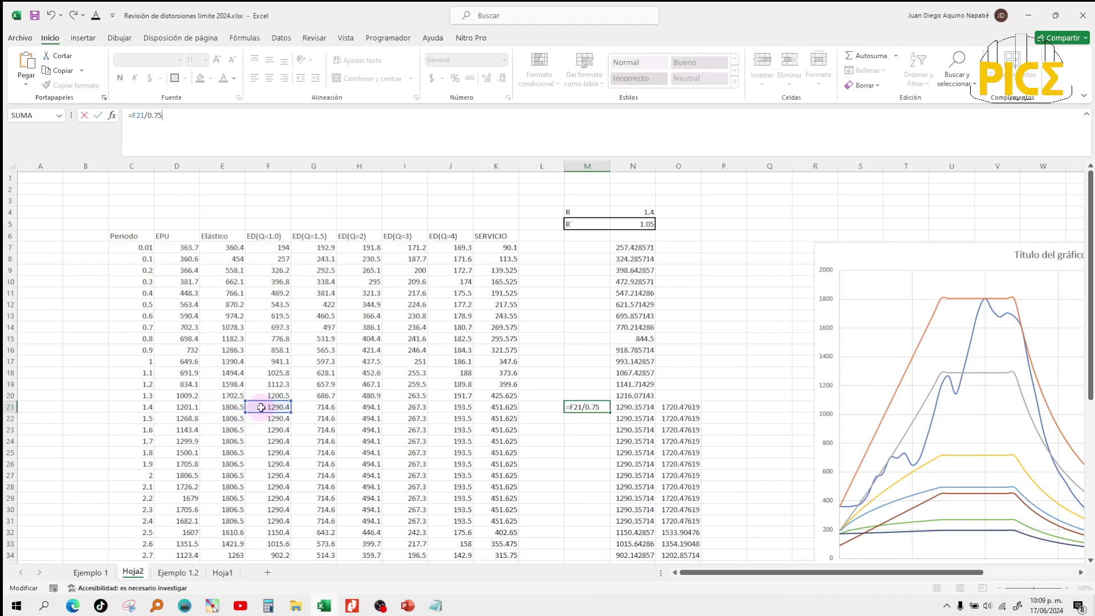
{"action": "key", "text": "Return"}
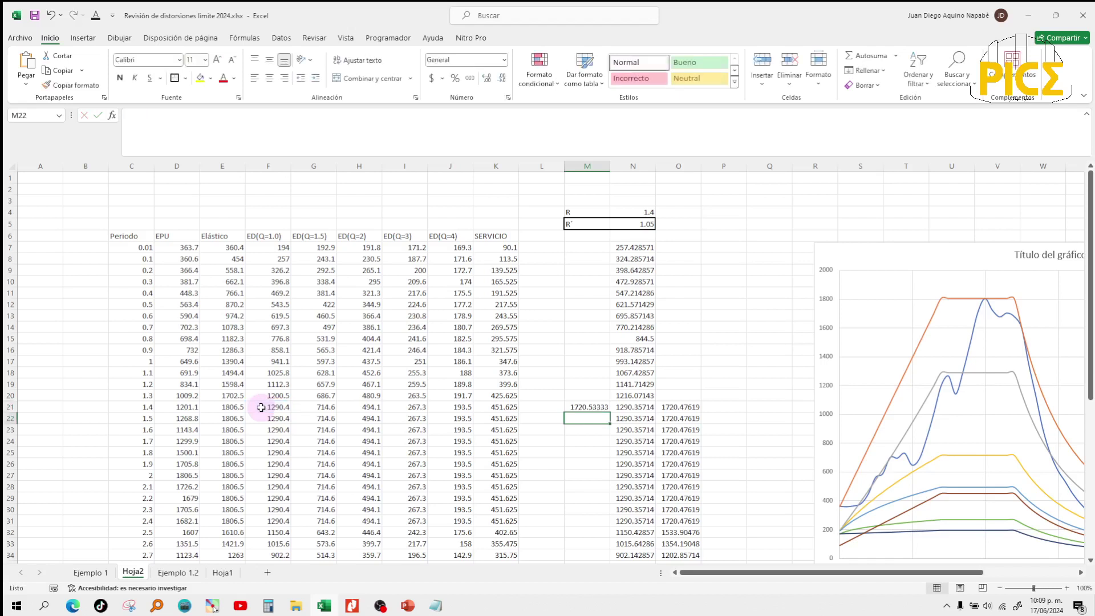
Compare M21 with O21, then fill the M21 formula down column M through period 5 and check it against ED(Q=1.0).
{"action": "left_click", "coordinate": [579, 407]}
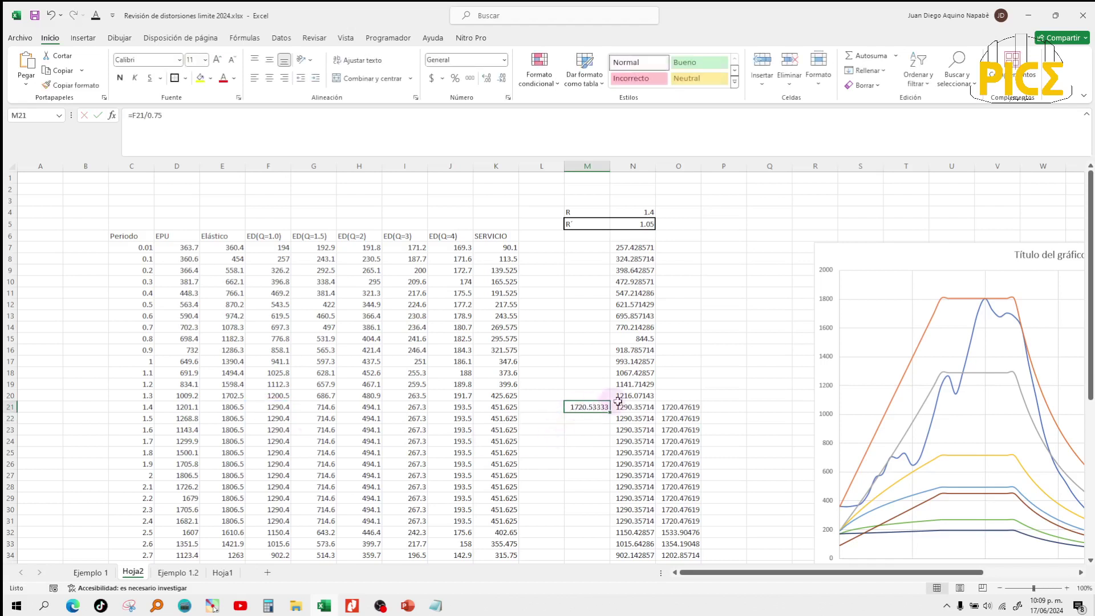
{"action": "left_click", "coordinate": [674, 409]}
{"action": "left_click", "coordinate": [599, 407]}
{"action": "left_click_drag", "start_coordinate": [608, 411], "coordinate": [601, 547]}
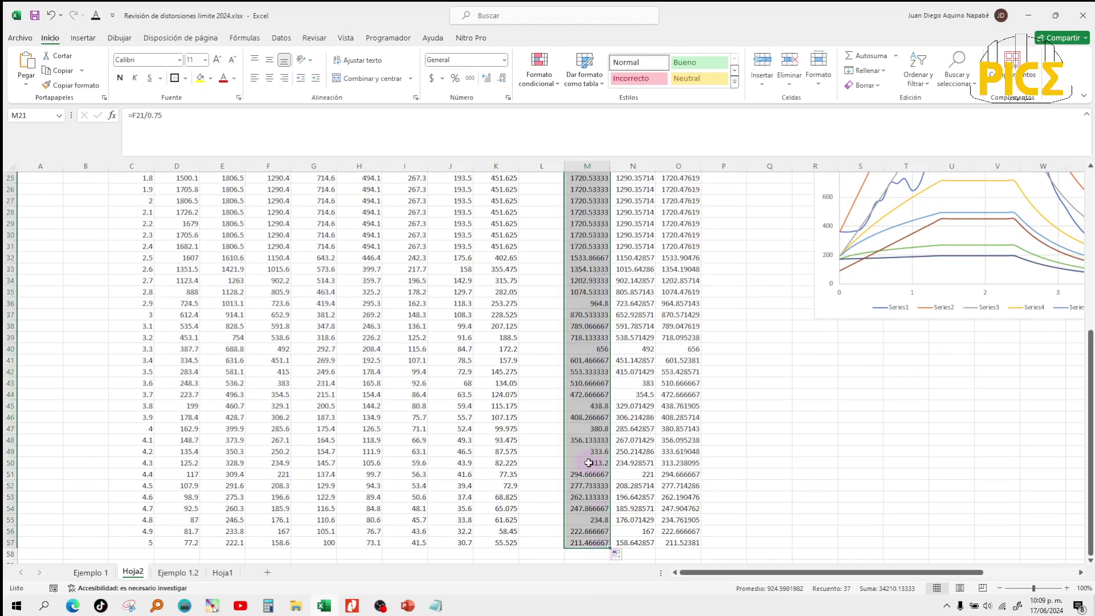
{"action": "scroll", "coordinate": [589, 463], "scroll_direction": "up", "scroll_amount": 6}
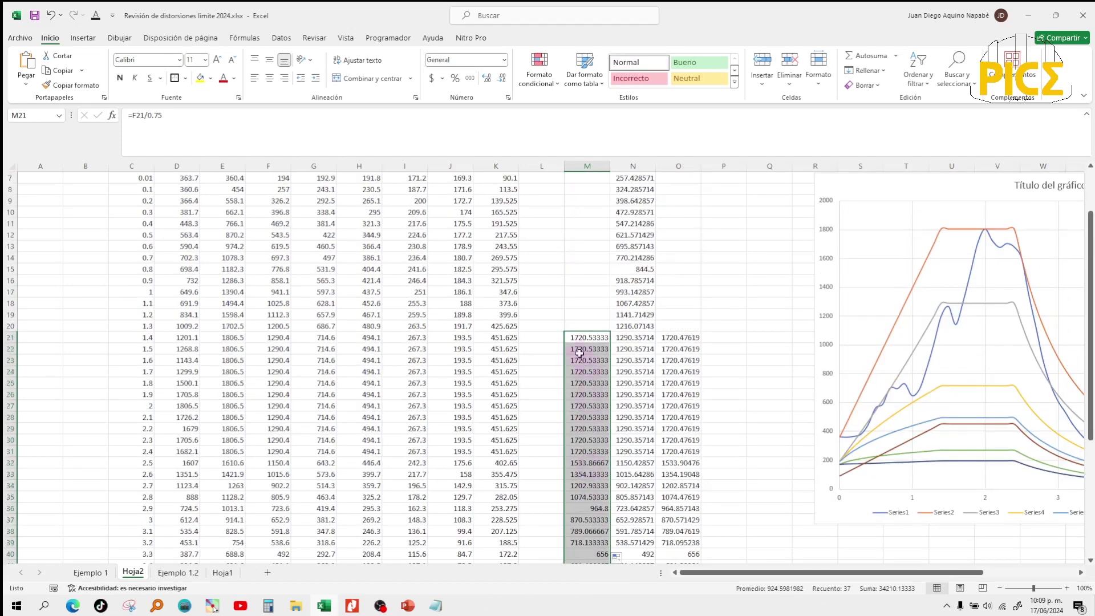
{"action": "left_click", "coordinate": [265, 349]}
{"action": "scroll", "coordinate": [278, 340], "scroll_direction": "up", "scroll_amount": 1}
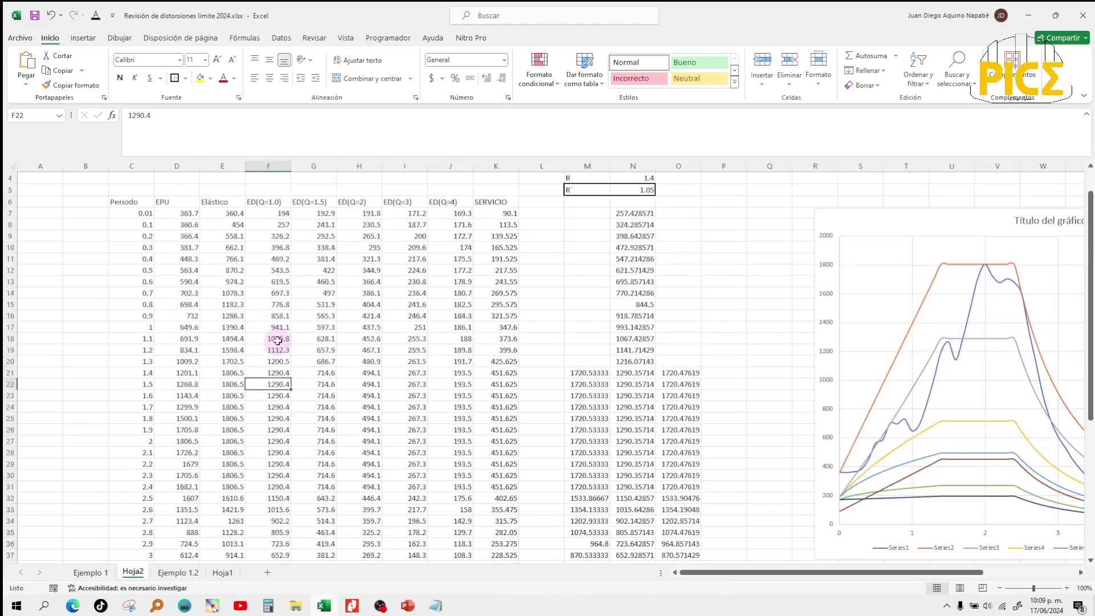
Examine the plateau of the ED(Q=1.0) spectrum column in Hoja2.
{"action": "scroll", "coordinate": [277, 340], "scroll_direction": "up", "scroll_amount": 1}
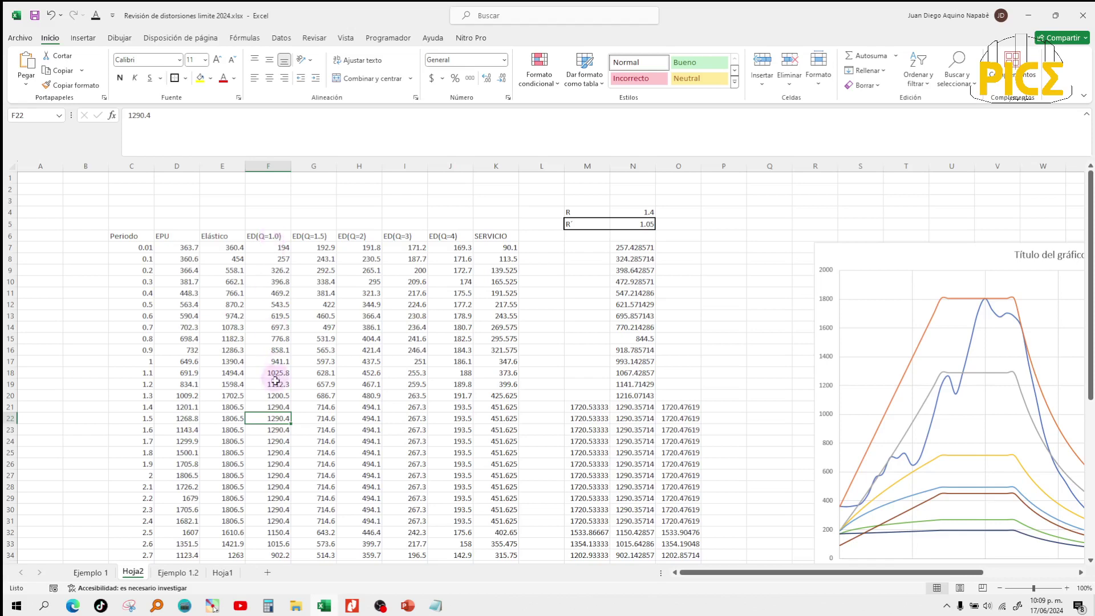
{"action": "left_click", "coordinate": [273, 452]}
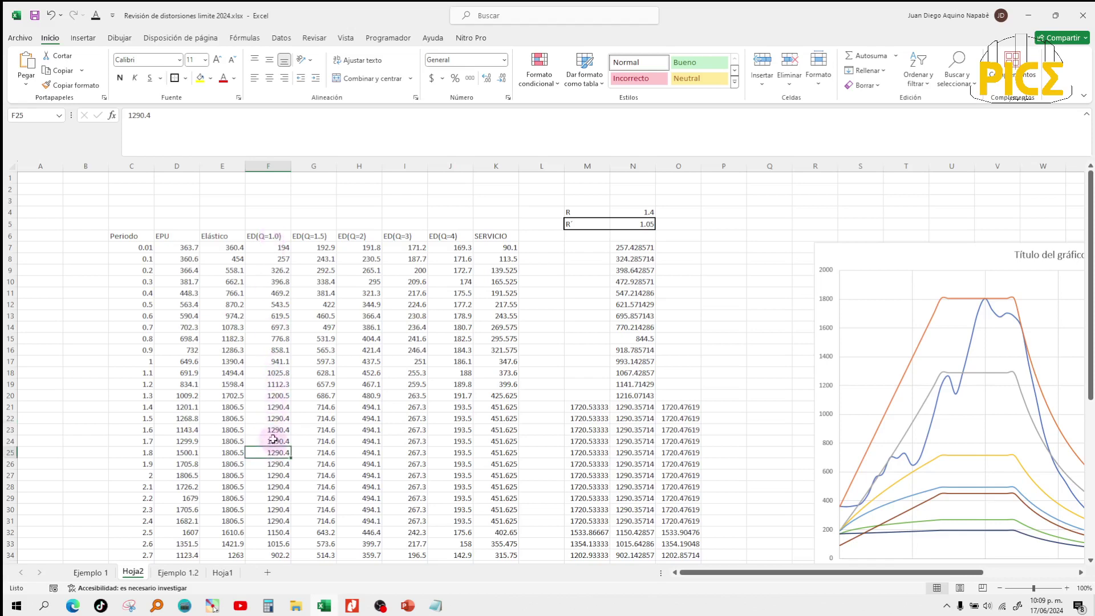
{"action": "left_click", "coordinate": [1028, 15]}
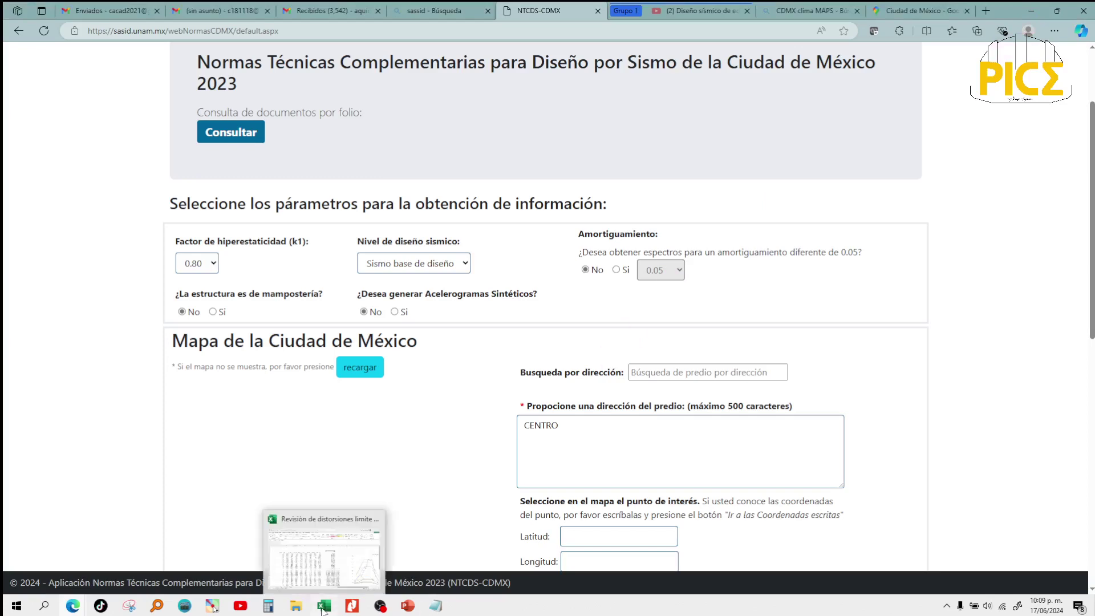
{"action": "left_click", "coordinate": [322, 545]}
Select the c (Q=1) input cell in the Ocupación inmediata section of the Ejemplo 1 sheet.
{"action": "left_click", "coordinate": [90, 572]}
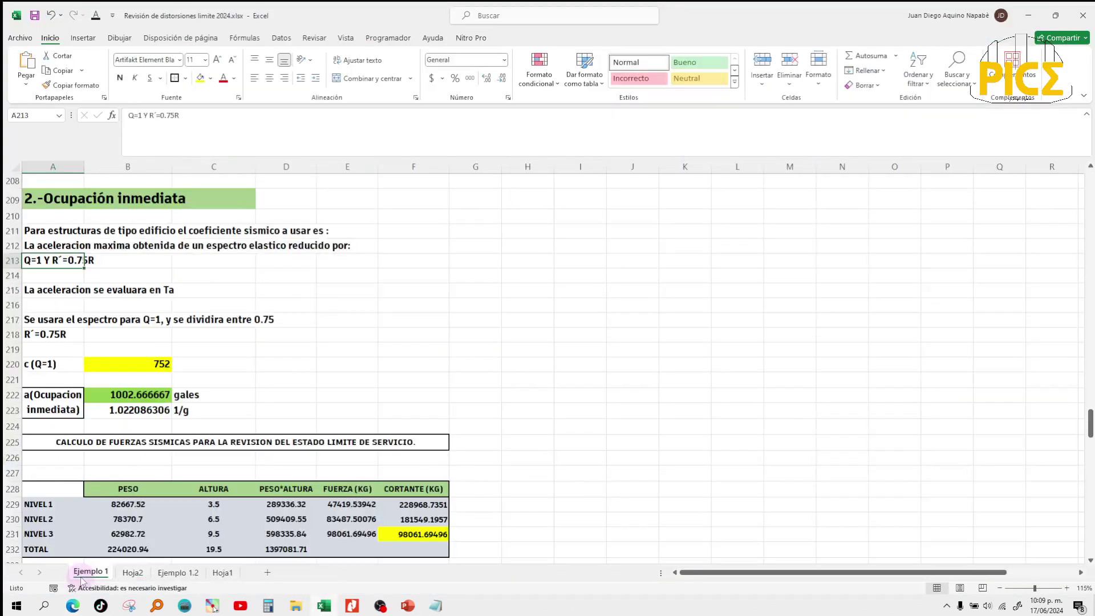
{"action": "left_click", "coordinate": [287, 336]}
{"action": "left_click", "coordinate": [156, 364]}
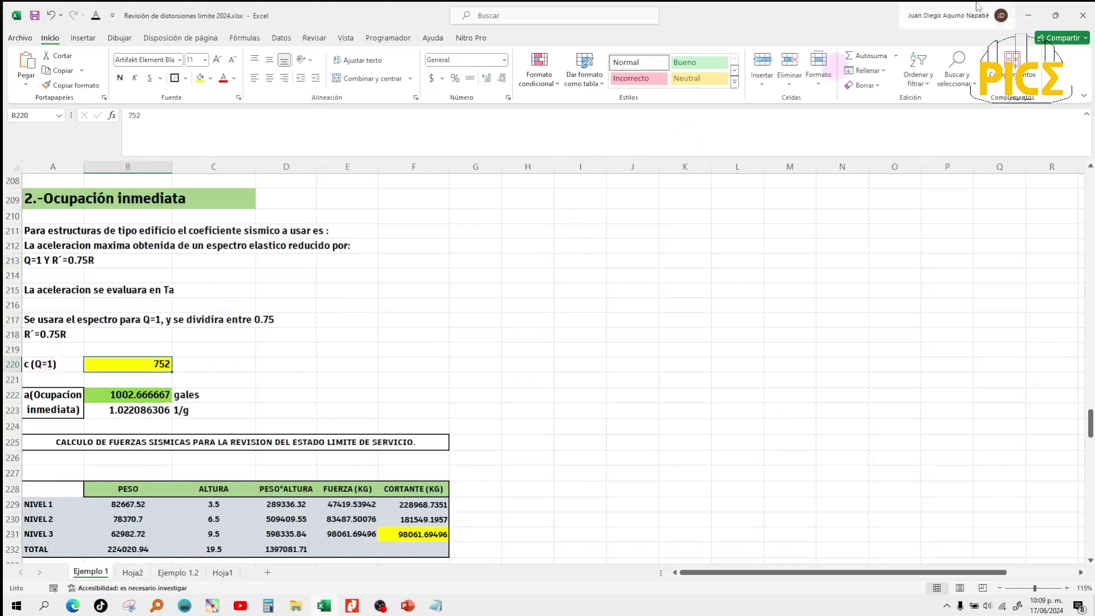
{"action": "left_click", "coordinate": [1024, 11]}
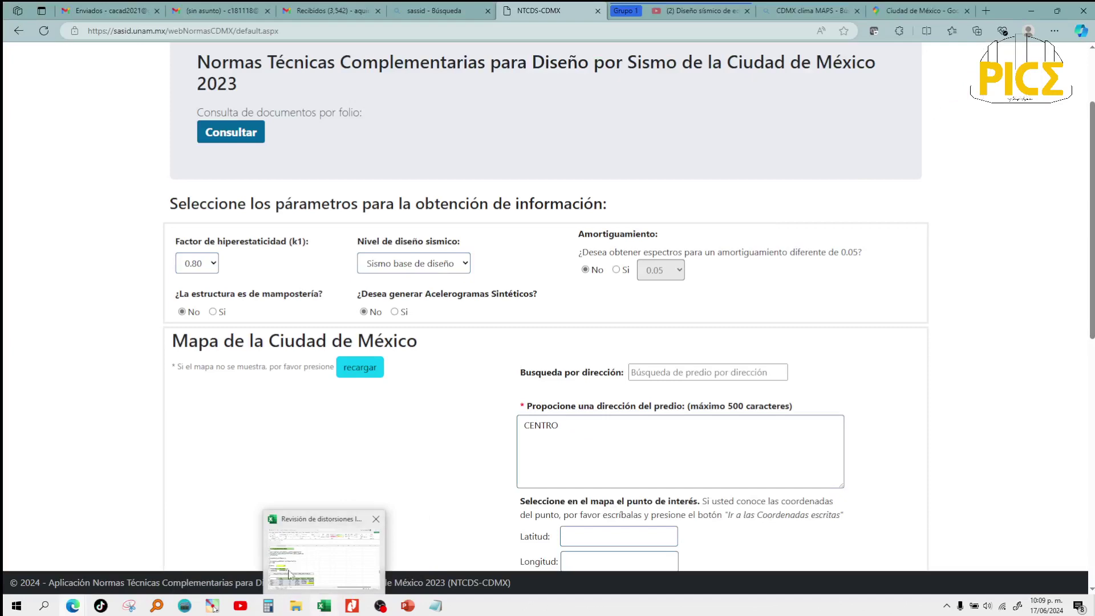
{"action": "left_click", "coordinate": [288, 564]}
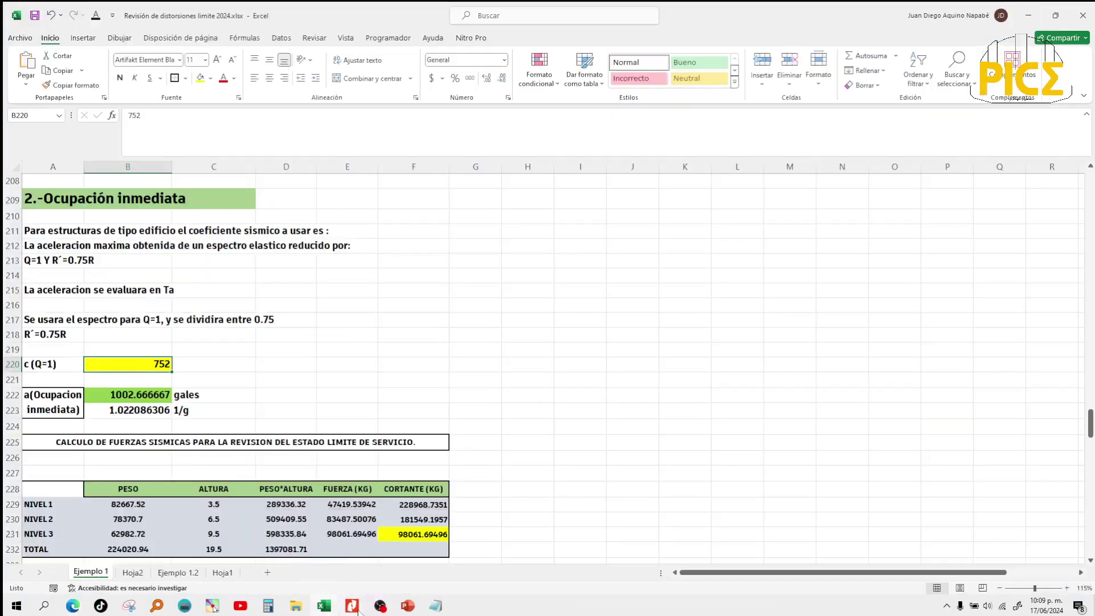
Switch to the spectrum PDF in Nitro Pro and look up the plateau acceleration in the ED(Q=1.0) column.
{"action": "left_click", "coordinate": [416, 551]}
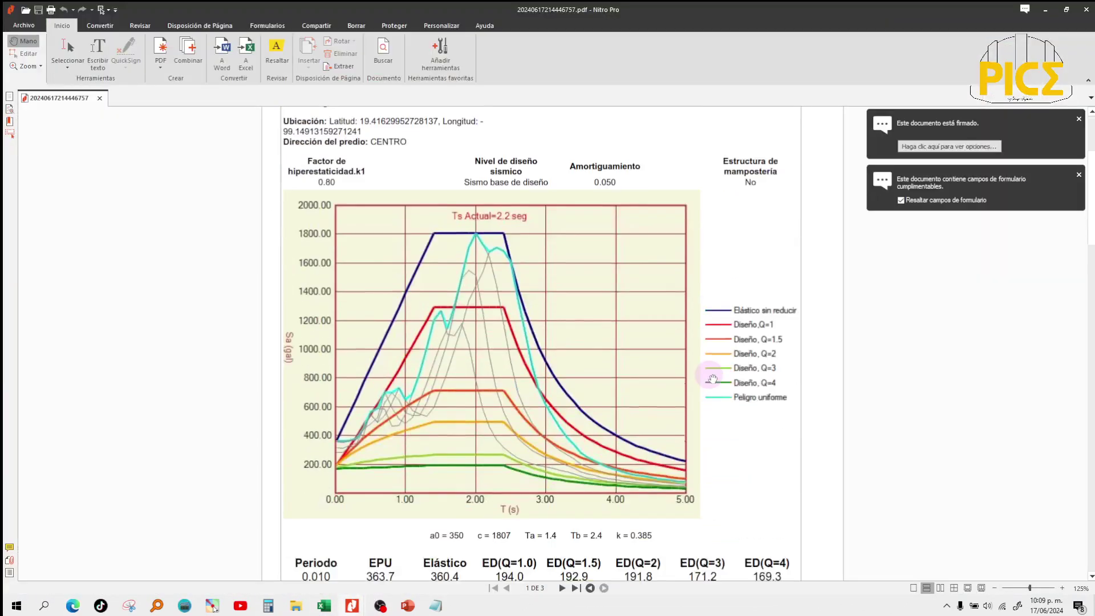
{"action": "scroll", "coordinate": [712, 379], "scroll_direction": "down", "scroll_amount": 4}
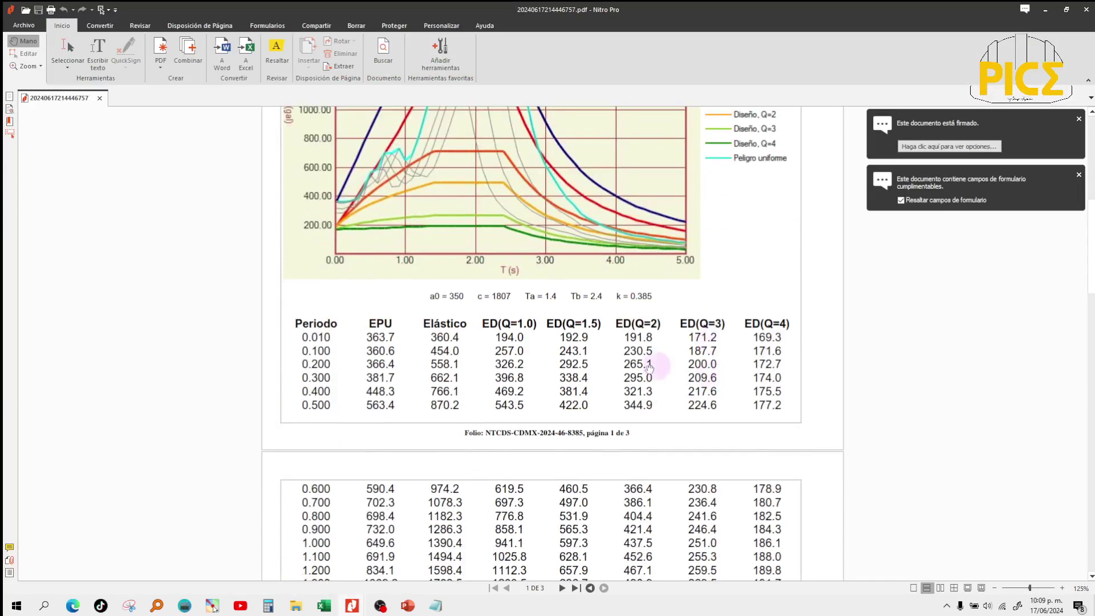
{"action": "scroll", "coordinate": [503, 332], "scroll_direction": "down", "scroll_amount": 1}
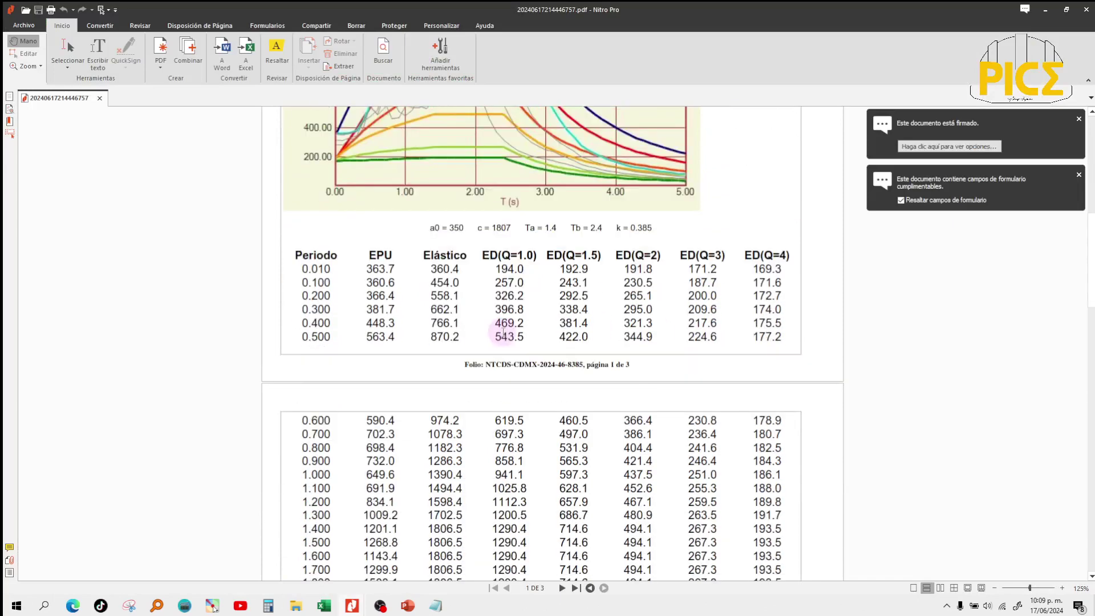
{"action": "scroll", "coordinate": [503, 332], "scroll_direction": "down", "scroll_amount": 3}
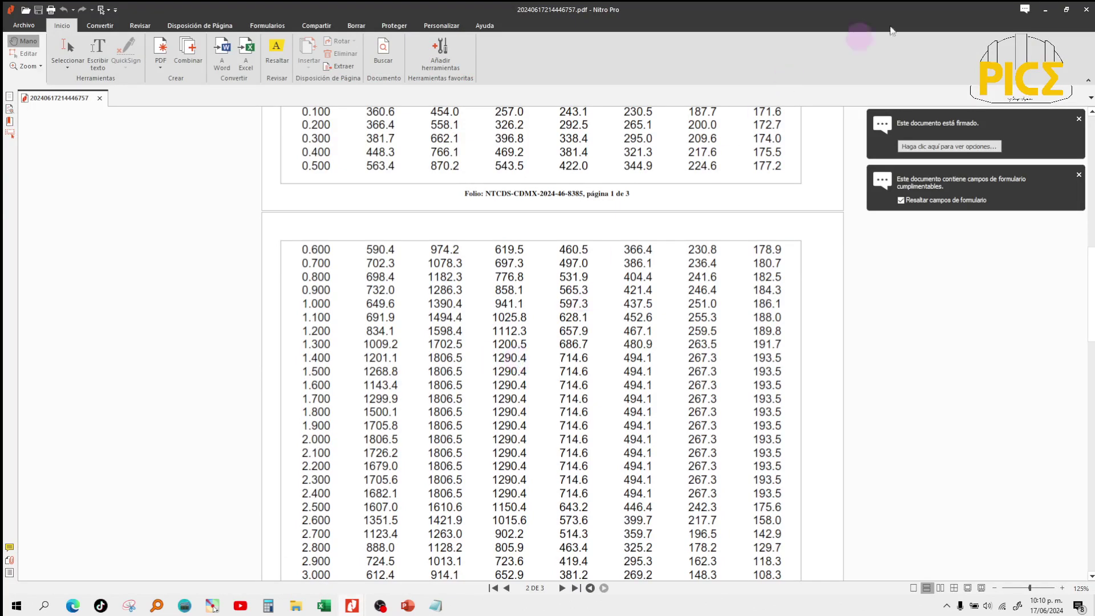
Return to the Excel workbook and set the c (Q=1) coefficient in B220 to 1290.4.
{"action": "left_click", "coordinate": [1045, 10]}
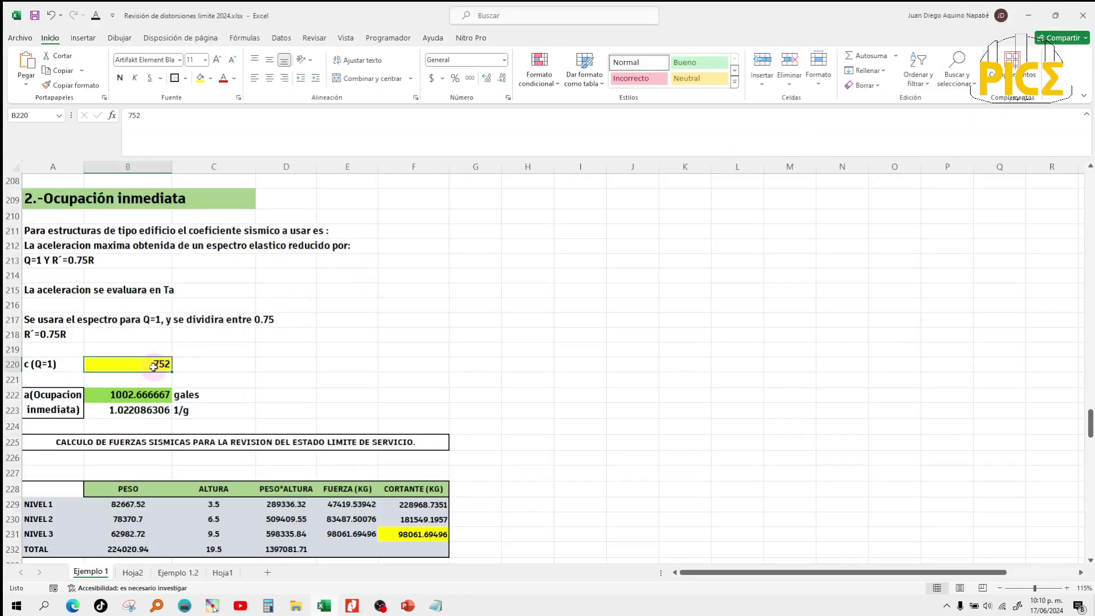
{"action": "type", "text": "1290"}
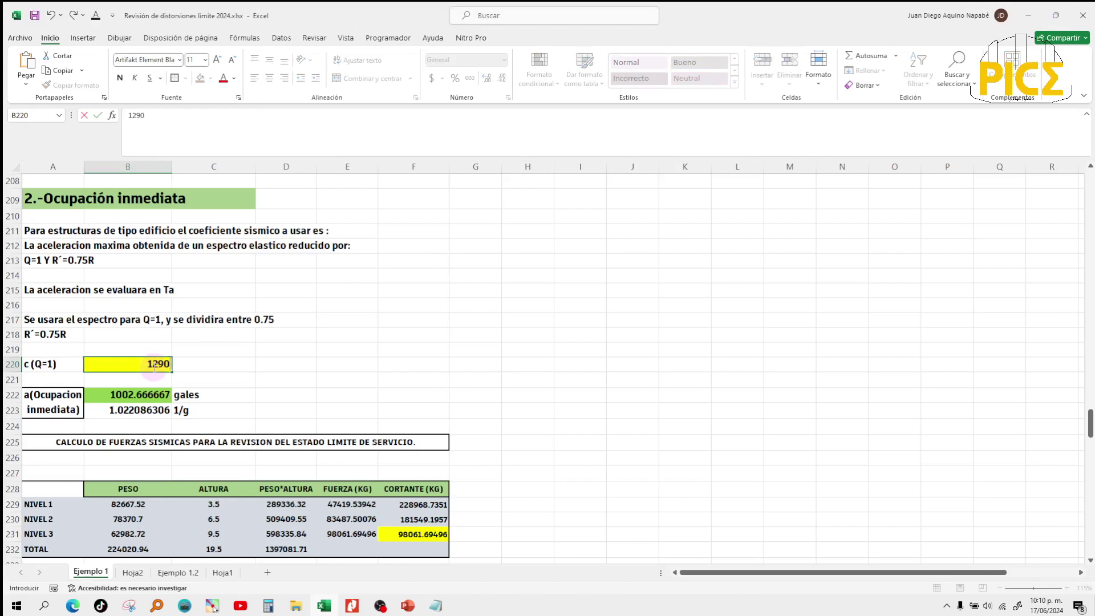
{"action": "type", "text": ".4"}
{"action": "key", "text": "Return"}
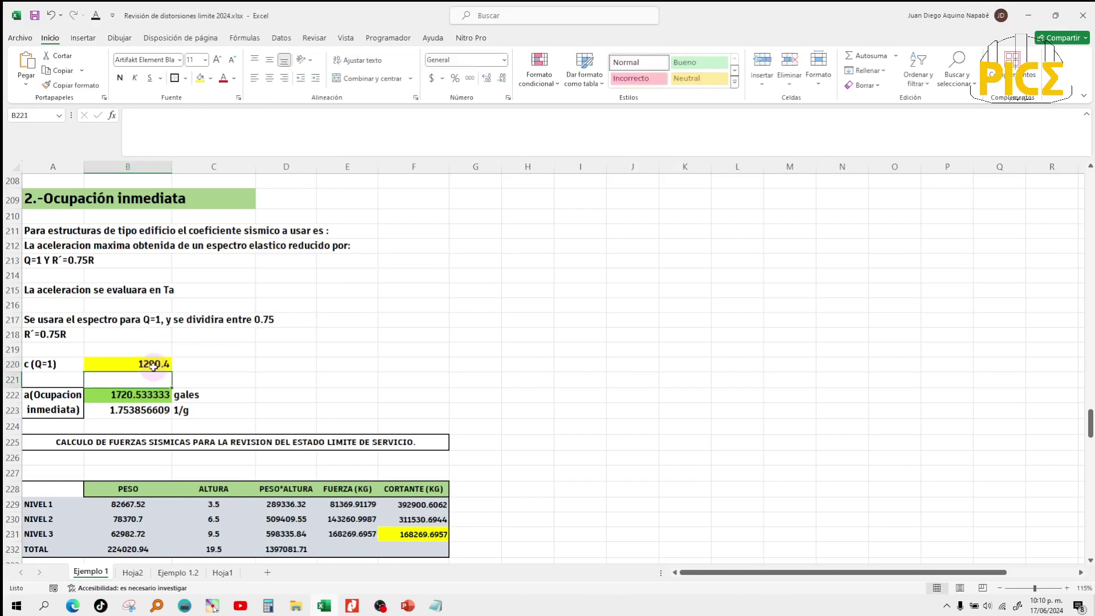
Inspect the immediate occupancy acceleration formula in cell B222.
{"action": "left_click", "coordinate": [151, 398]}
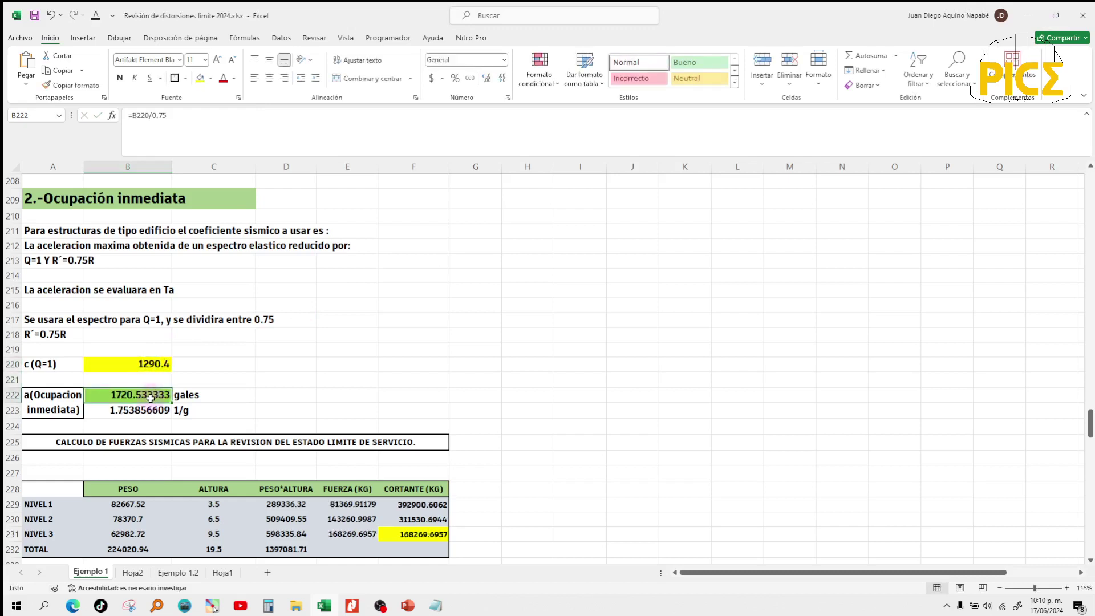
{"action": "left_click", "coordinate": [282, 382]}
{"action": "left_click", "coordinate": [150, 394]}
{"action": "left_click", "coordinate": [320, 386]}
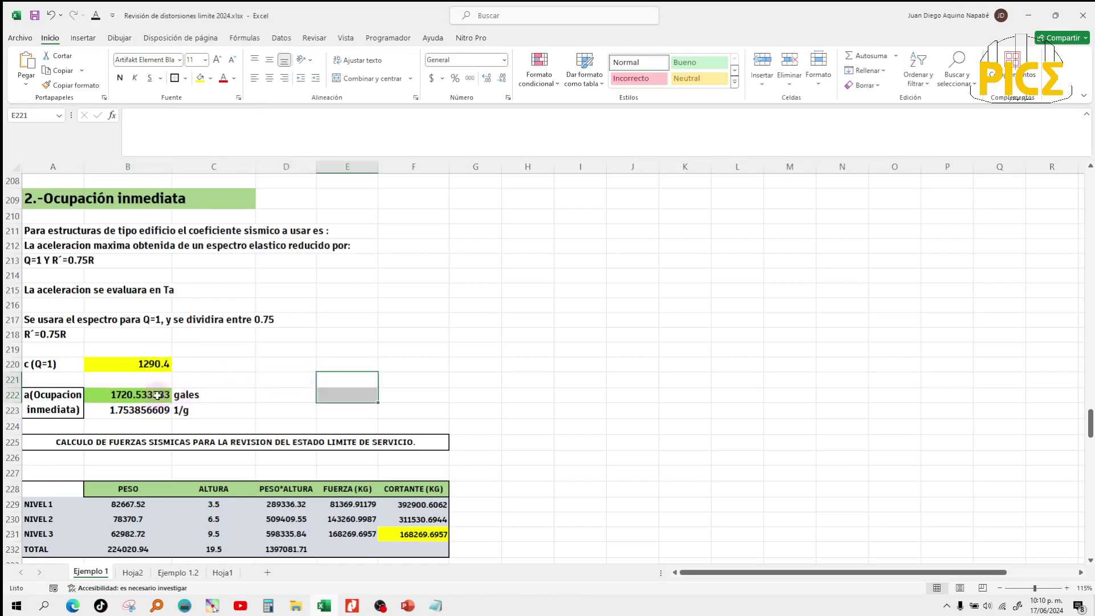
{"action": "left_click", "coordinate": [158, 395]}
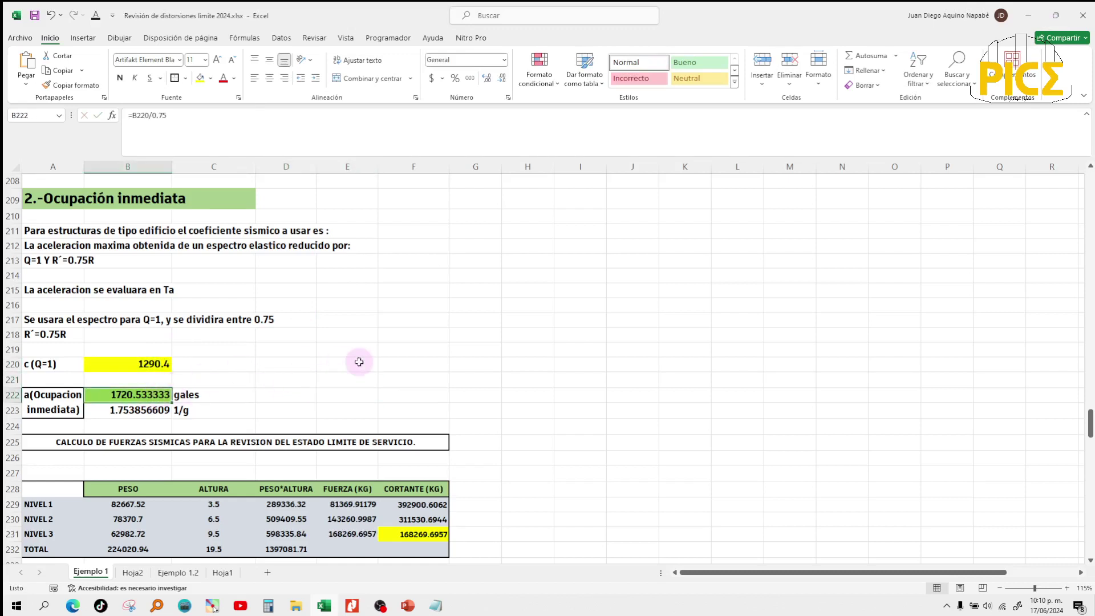
Open Hoja2 and examine the plateau points of the ED(Q=1.0) curve in the spectrum chart.
{"action": "left_click", "coordinate": [1025, 15]}
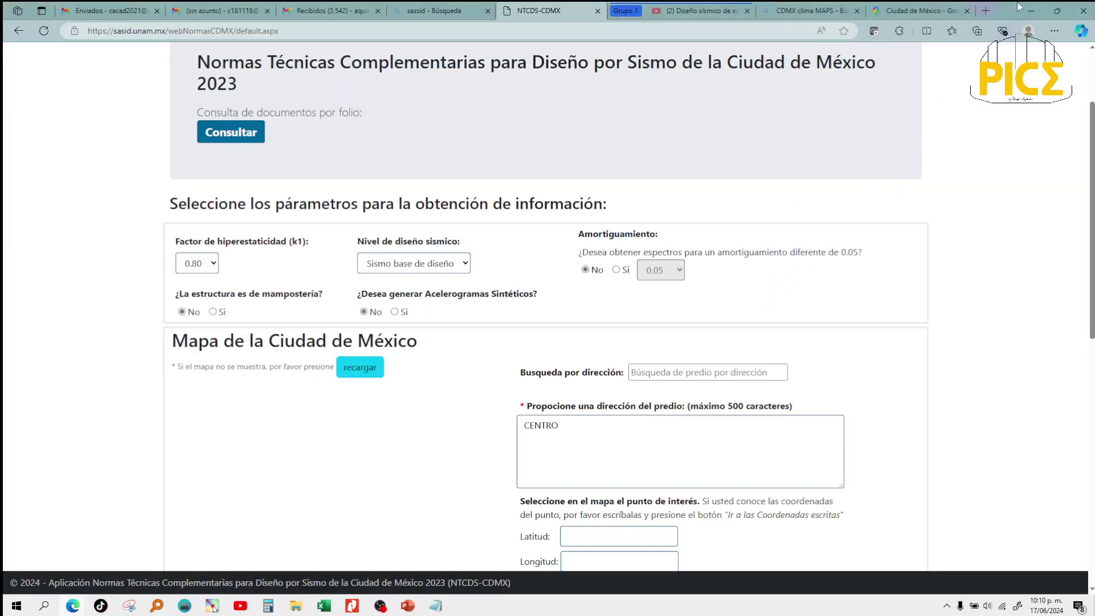
{"action": "left_click", "coordinate": [1031, 11]}
{"action": "mouse_move", "coordinate": [324, 606]}
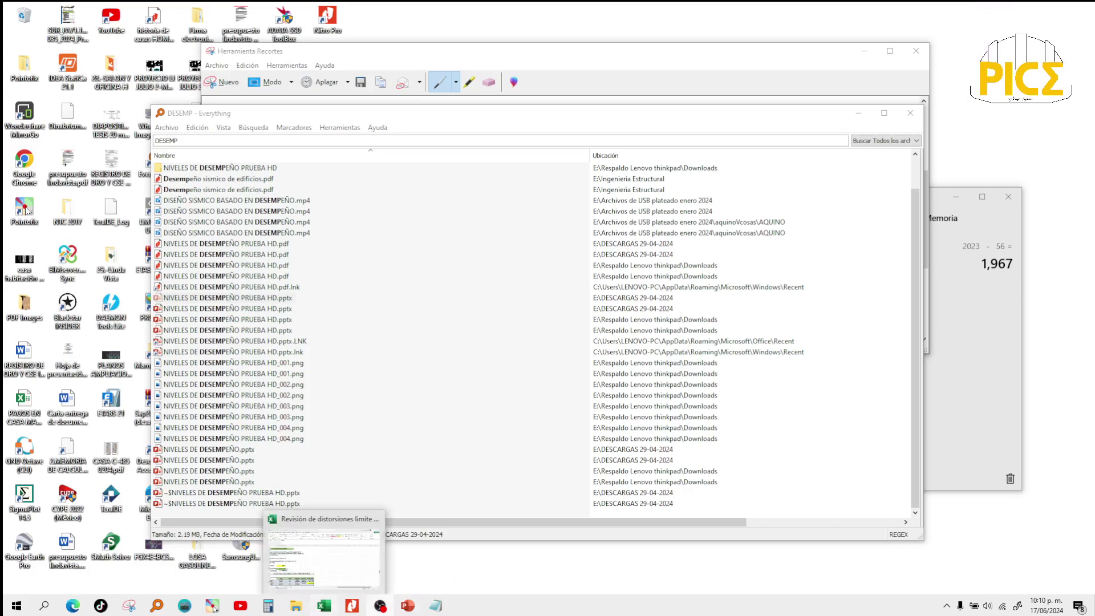
{"action": "left_click", "coordinate": [333, 571]}
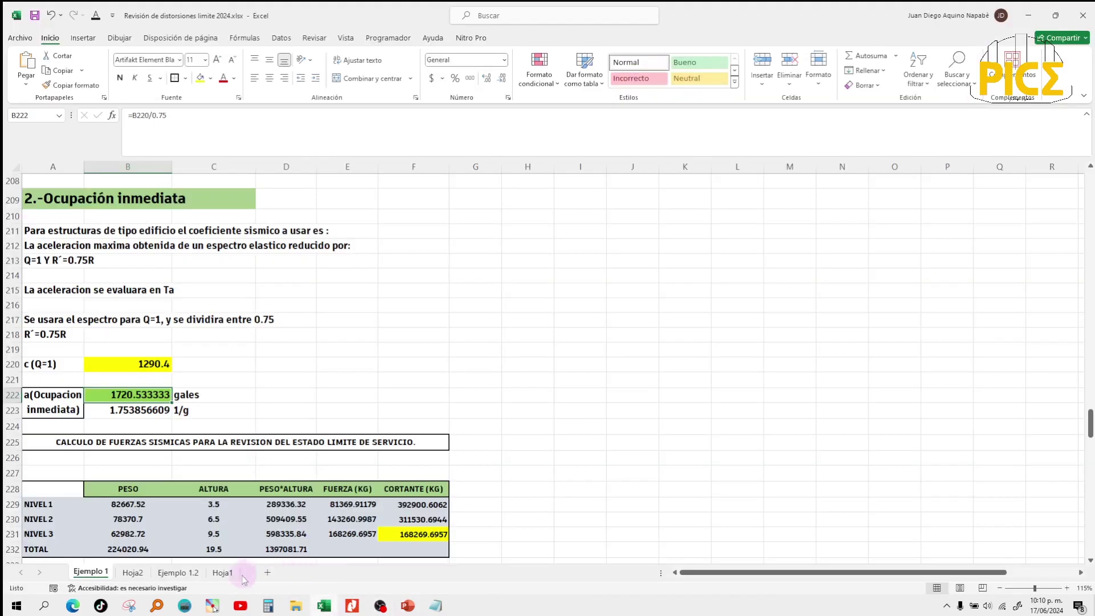
{"action": "left_click", "coordinate": [132, 572]}
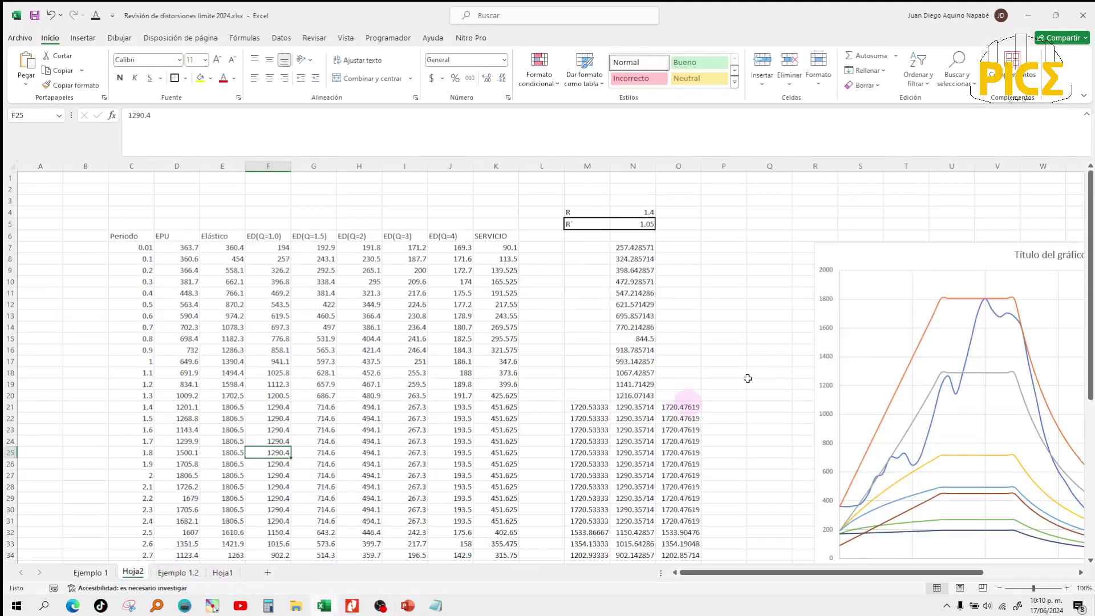
{"action": "left_click", "coordinate": [971, 374]}
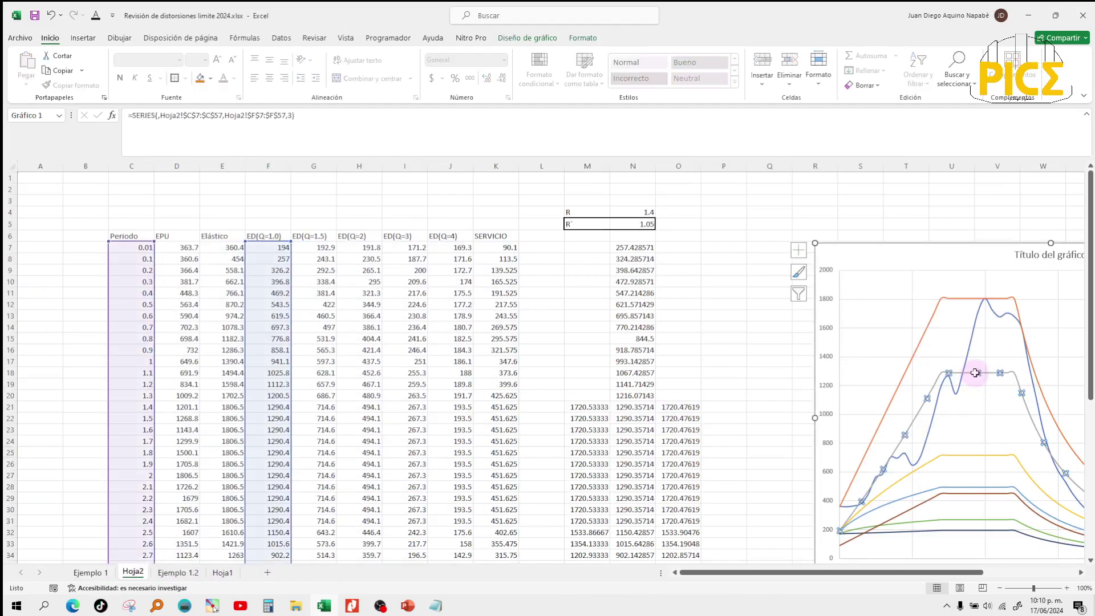
{"action": "mouse_move", "coordinate": [970, 379]}
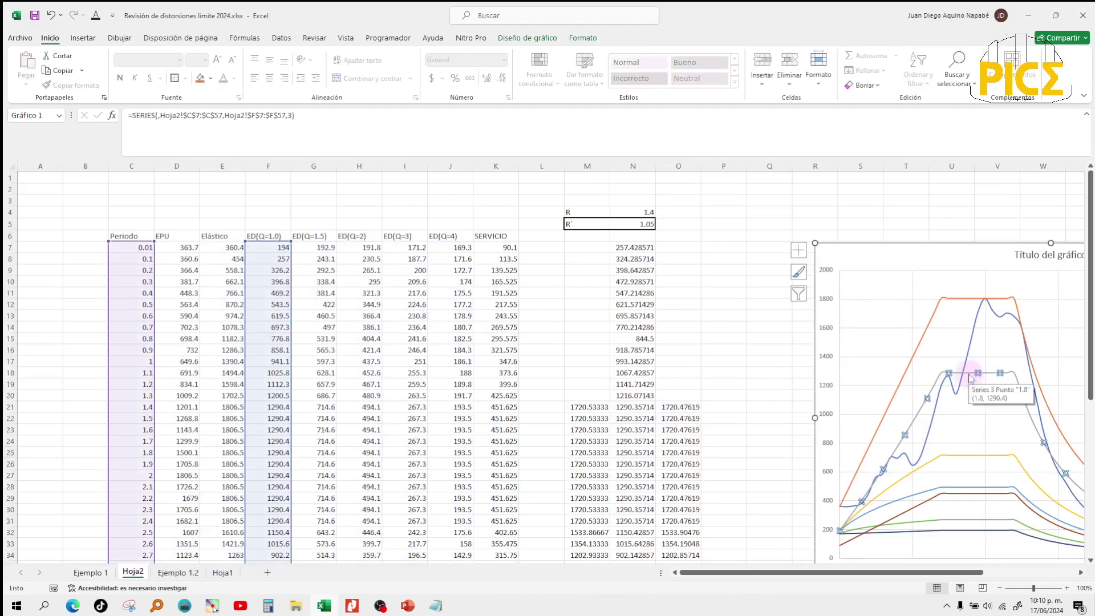
{"action": "left_click_drag", "start_coordinate": [879, 572], "coordinate": [970, 572]}
{"action": "left_click", "coordinate": [670, 379]}
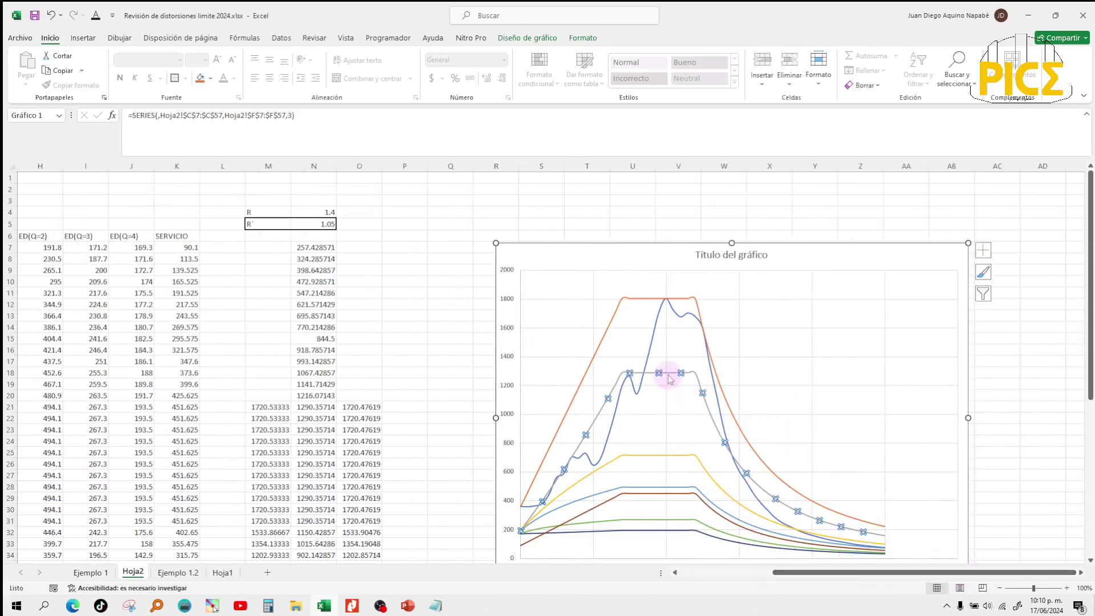
{"action": "left_click", "coordinate": [668, 374]}
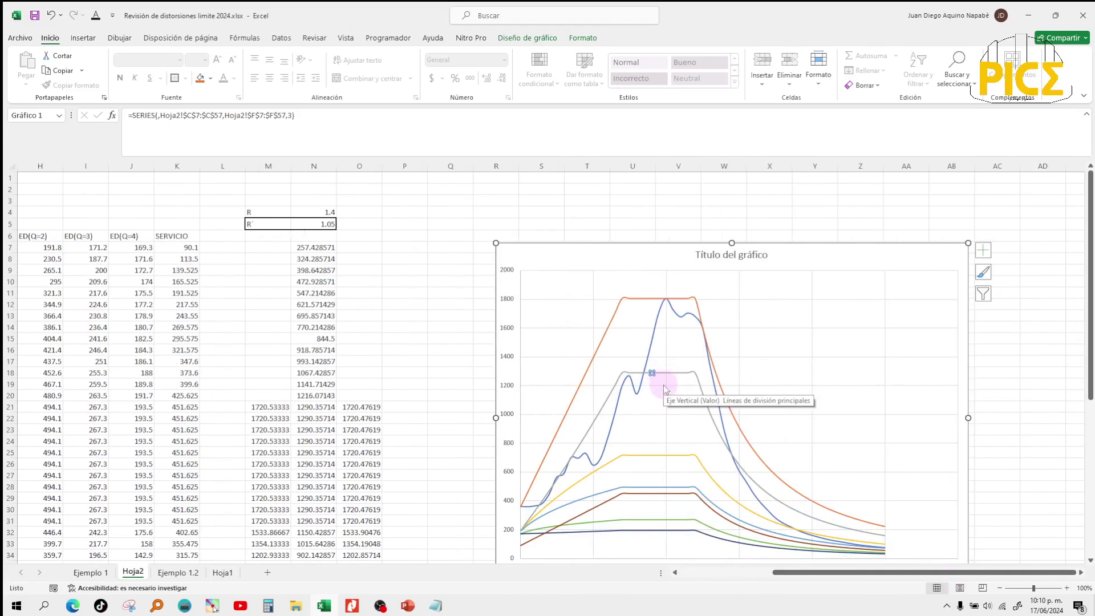
{"action": "left_click", "coordinate": [647, 211]}
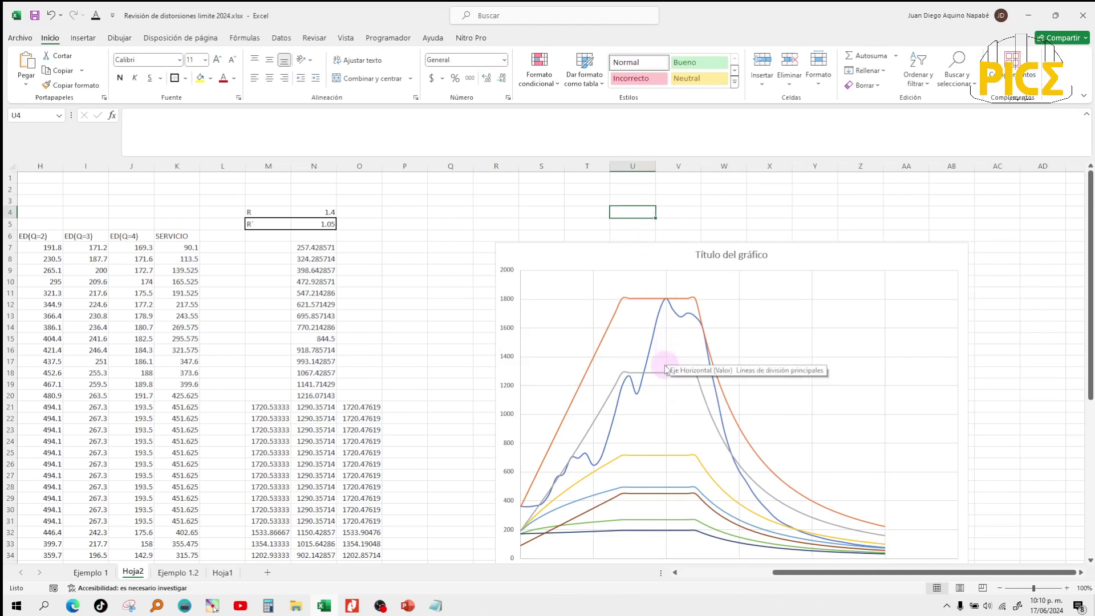
{"action": "mouse_move", "coordinate": [664, 377]}
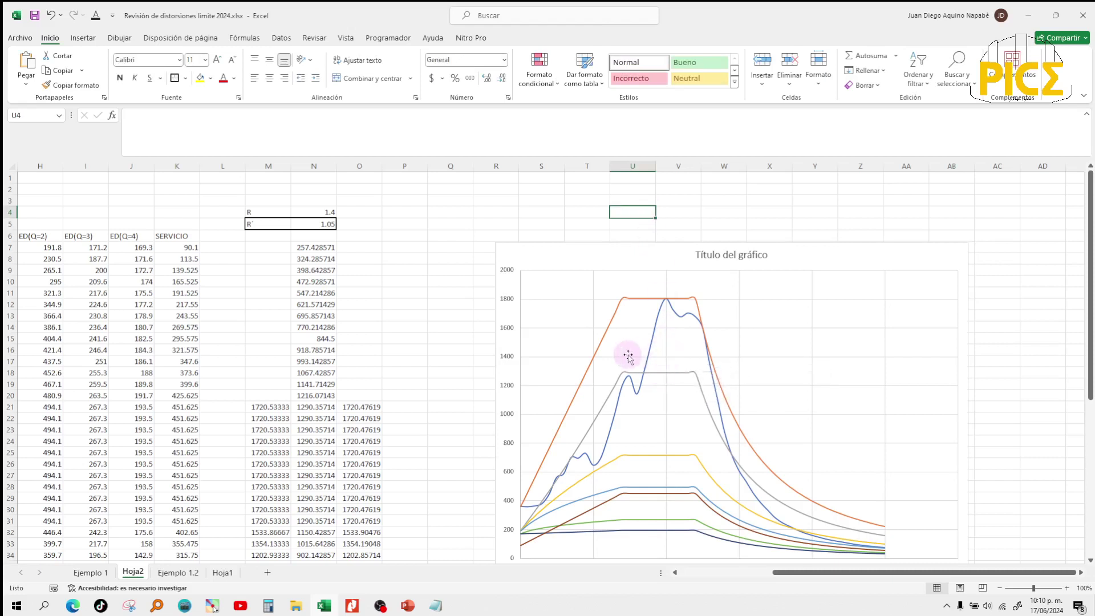
Add a new data series named OCUPACION INMEDIATA to the spectrum chart.
{"action": "left_click", "coordinate": [596, 264]}
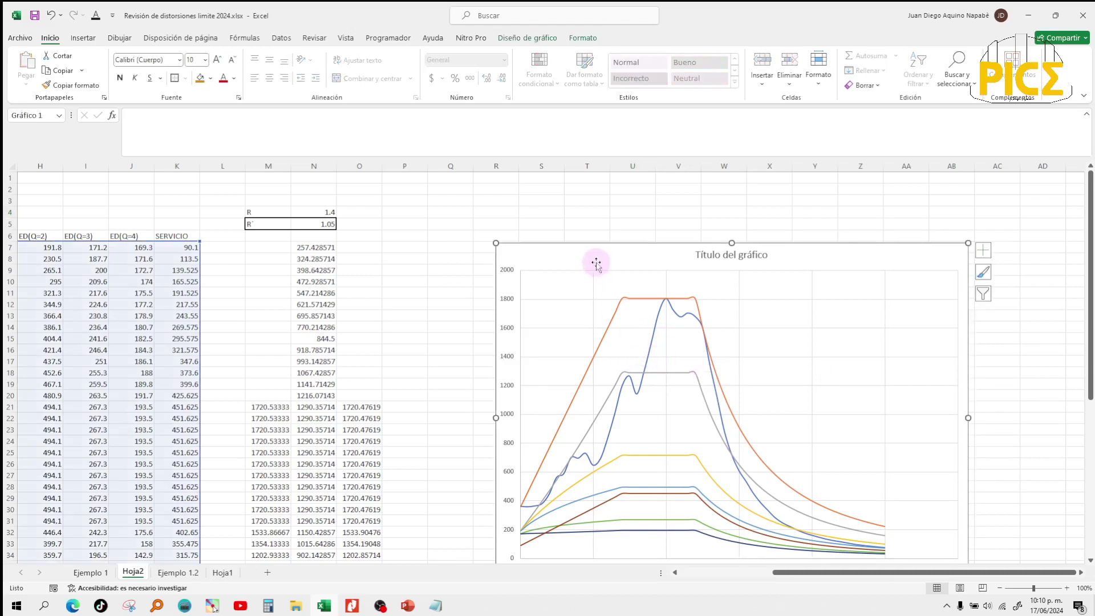
{"action": "right_click", "coordinate": [596, 265]}
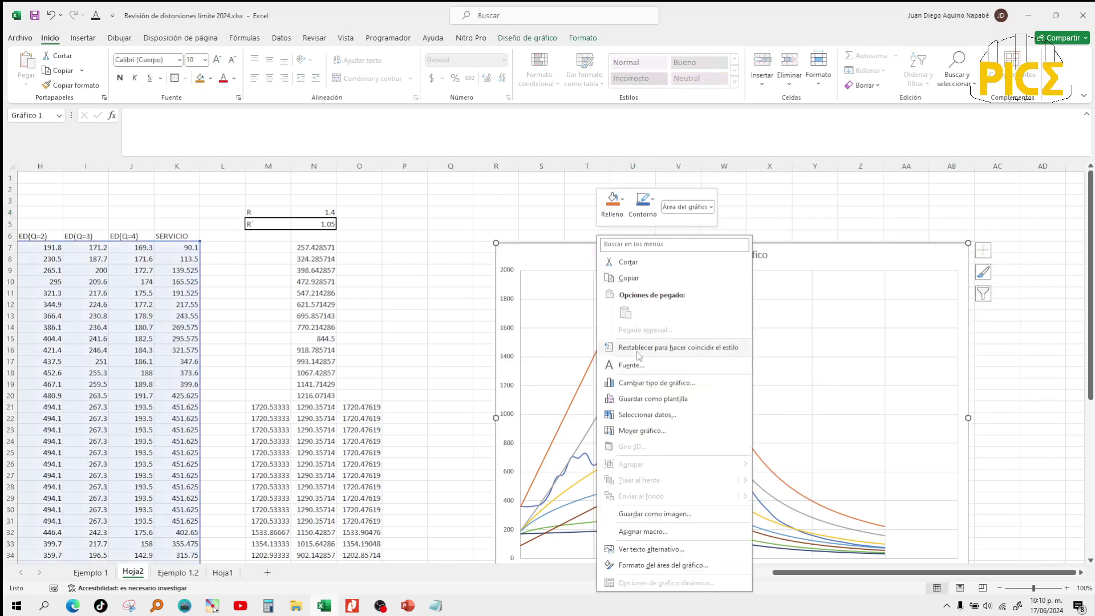
{"action": "left_click", "coordinate": [638, 415]}
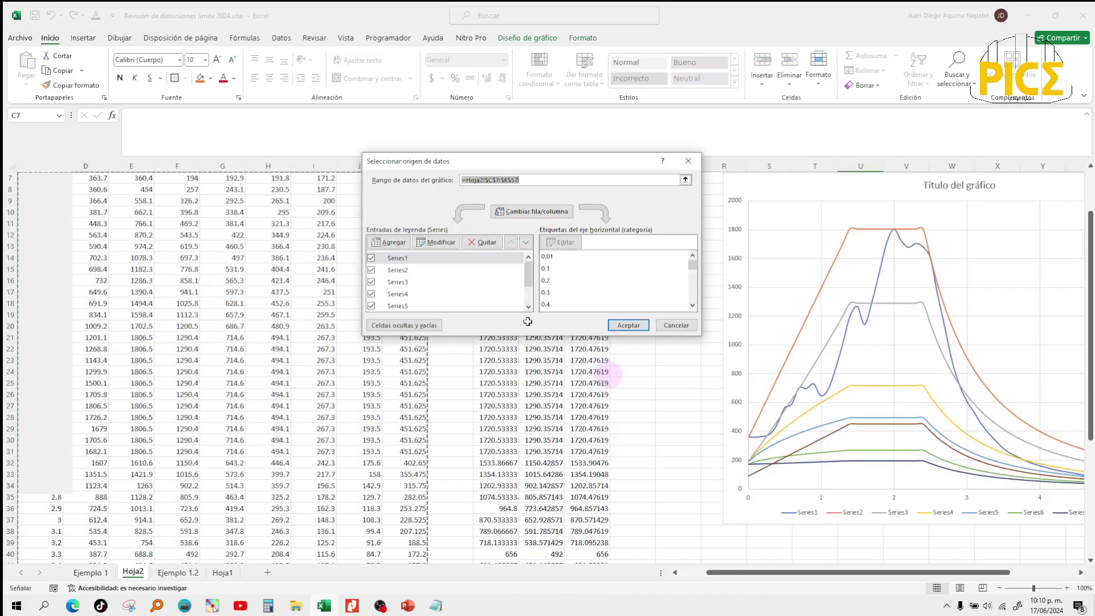
{"action": "left_click", "coordinate": [388, 244]}
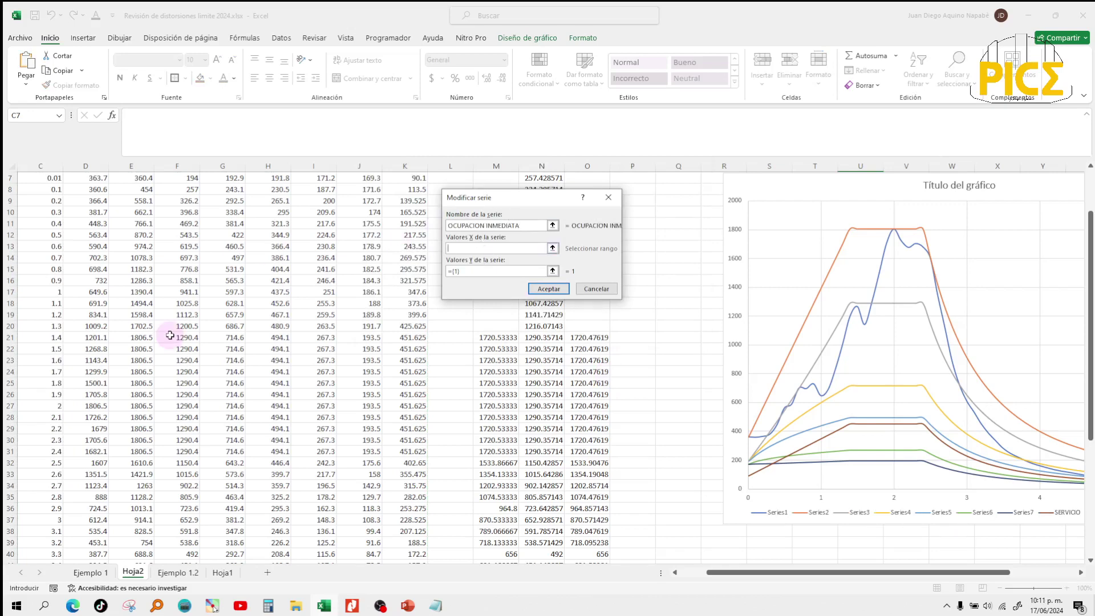
Set the new series' X values to the periods from 1.4 s onward, range Hoja2!$C$21:$C$57.
{"action": "scroll", "coordinate": [170, 335], "scroll_direction": "up", "scroll_amount": 2}
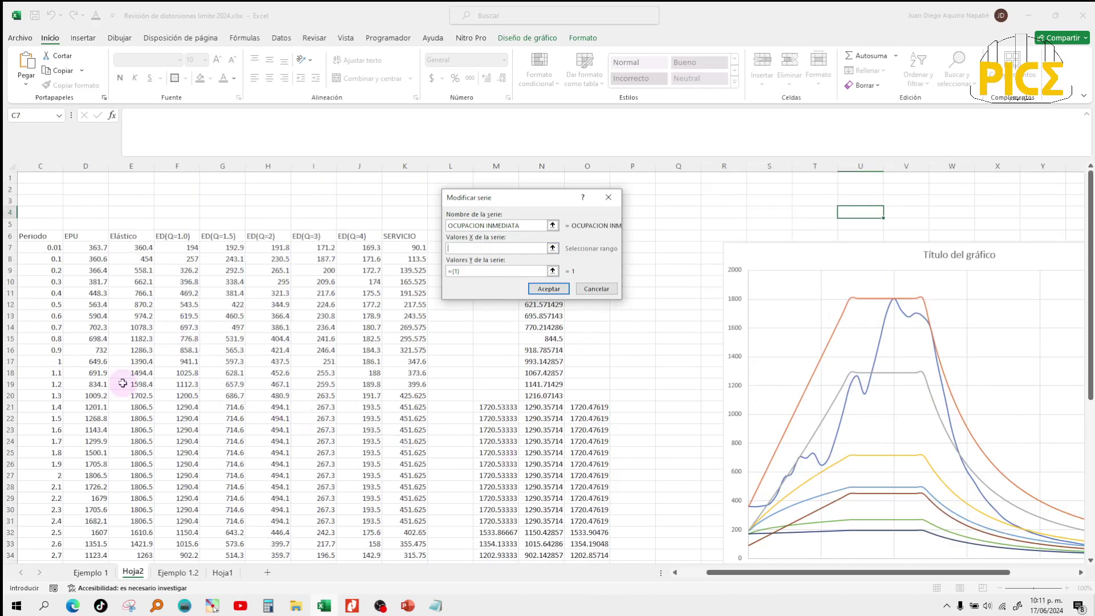
{"action": "left_click_drag", "start_coordinate": [43, 408], "coordinate": [50, 545]}
{"action": "scroll", "coordinate": [313, 450], "scroll_direction": "up", "scroll_amount": 8}
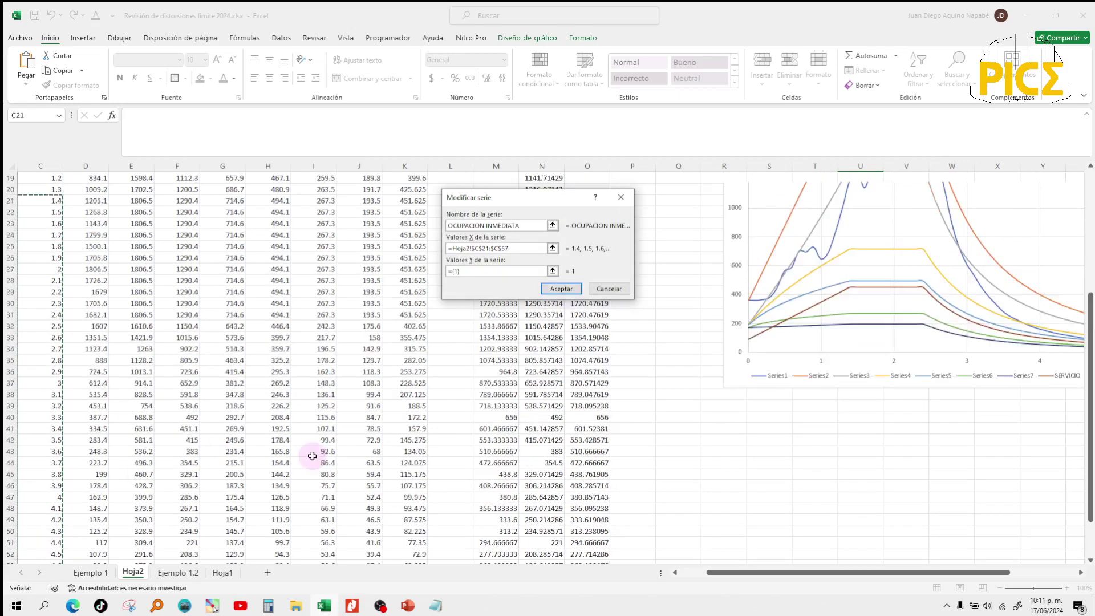
Clear the placeholder Y values of the OCUPACION INMEDIATA series.
{"action": "left_click", "coordinate": [485, 274]}
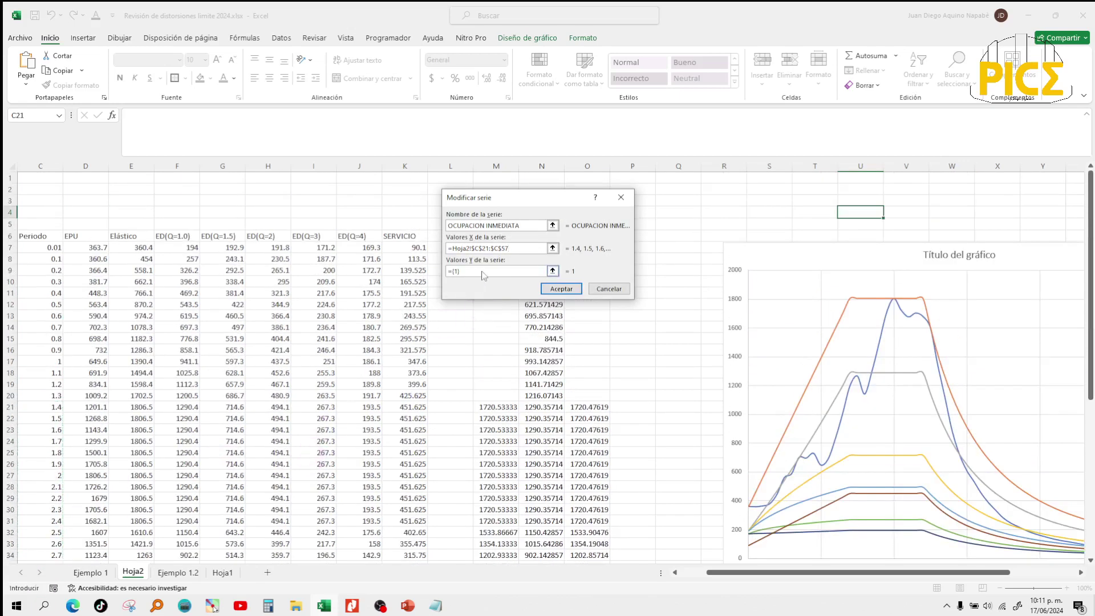
{"action": "left_click_drag", "start_coordinate": [483, 271], "coordinate": [437, 264]}
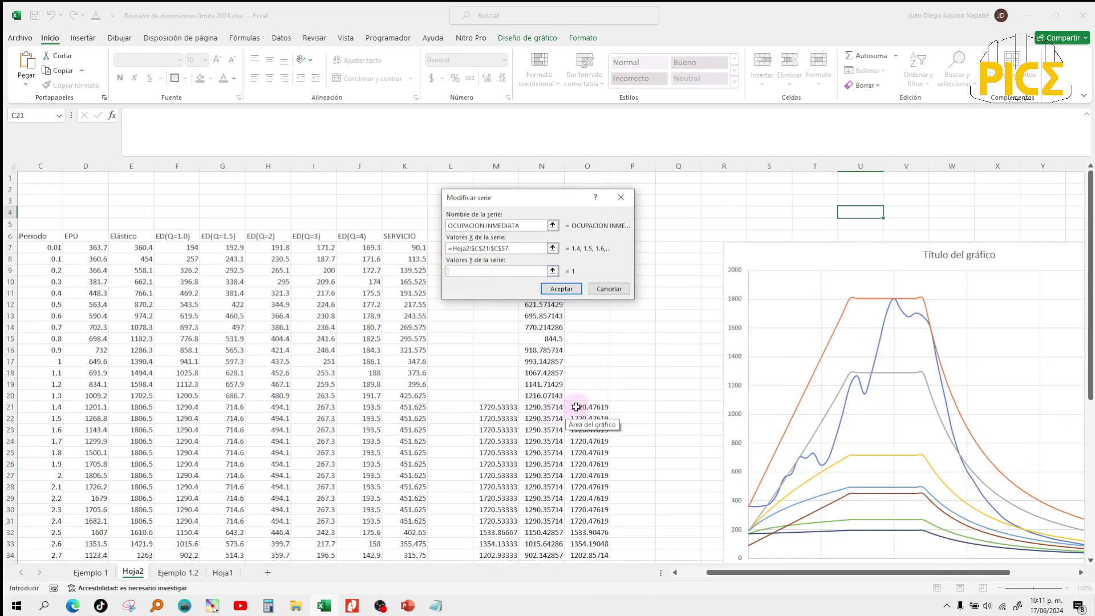
{"action": "left_click_drag", "start_coordinate": [576, 407], "coordinate": [540, 247]}
{"action": "left_click", "coordinate": [554, 336]}
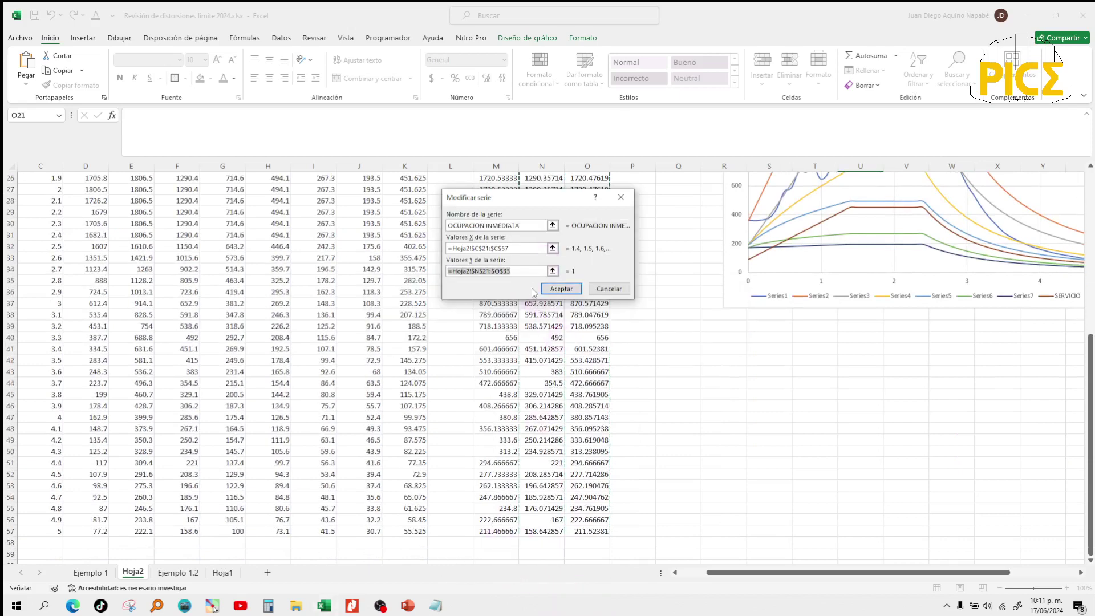
{"action": "key", "text": "BackSpace"}
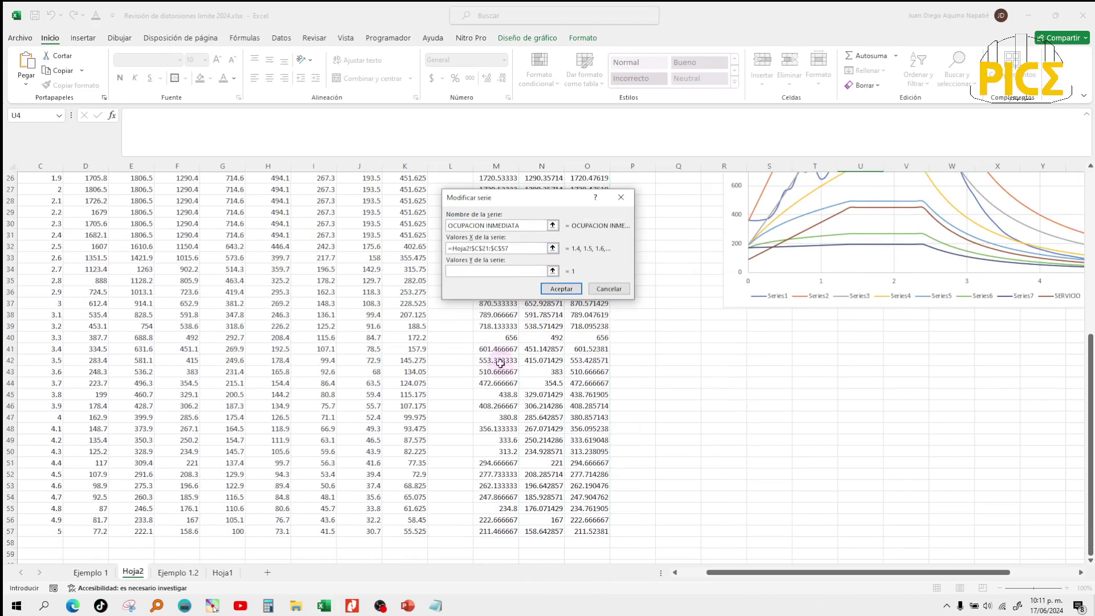
Set the OCUPACION INMEDIATA series' Y values to Hoja2!$M$21:$M$57 and apply the new series to the chart.
{"action": "scroll", "coordinate": [502, 365], "scroll_direction": "up", "scroll_amount": 8}
{"action": "left_click_drag", "start_coordinate": [503, 411], "coordinate": [506, 262]}
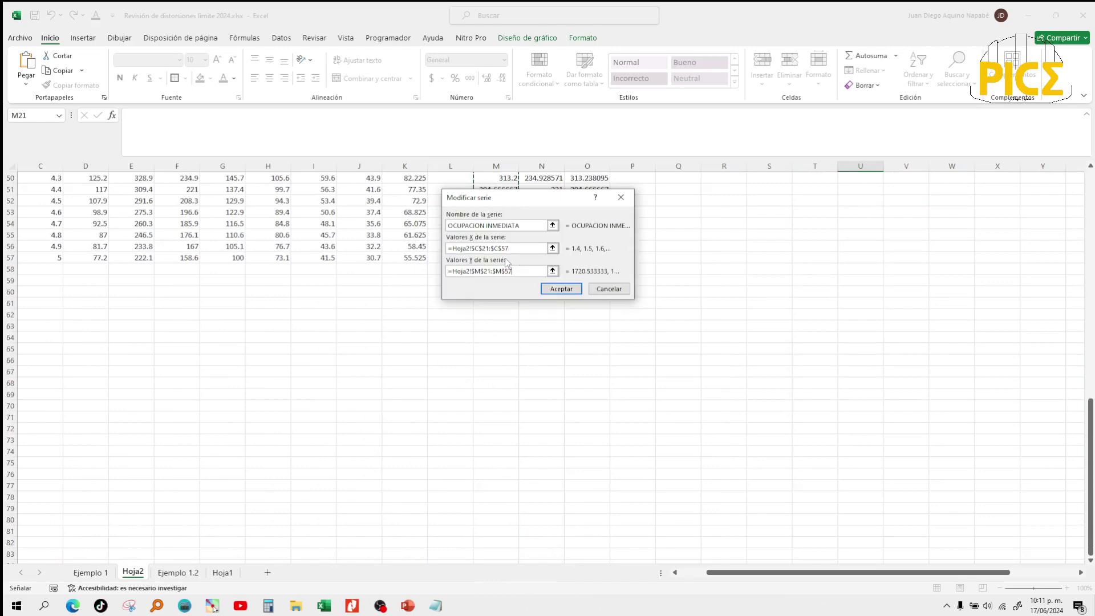
{"action": "left_click", "coordinate": [558, 286]}
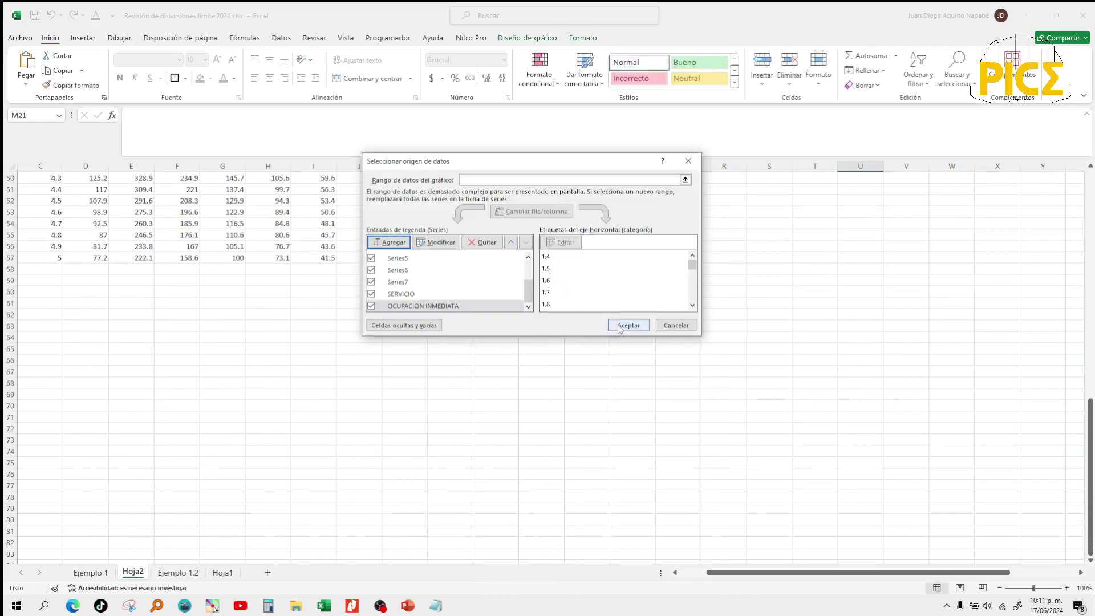
{"action": "left_click", "coordinate": [619, 323]}
Compare the plateau of the OCUPACION INMEDIATA curve with the elastic spectrum curve in the chart.
{"action": "scroll", "coordinate": [753, 321], "scroll_direction": "up", "scroll_amount": 15}
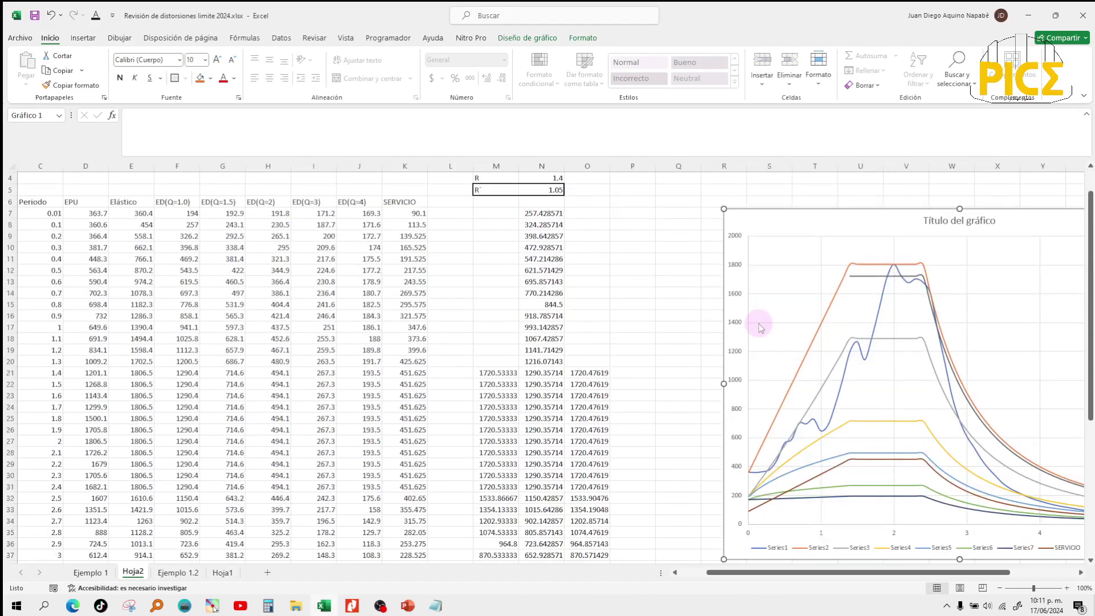
{"action": "left_click", "coordinate": [884, 277]}
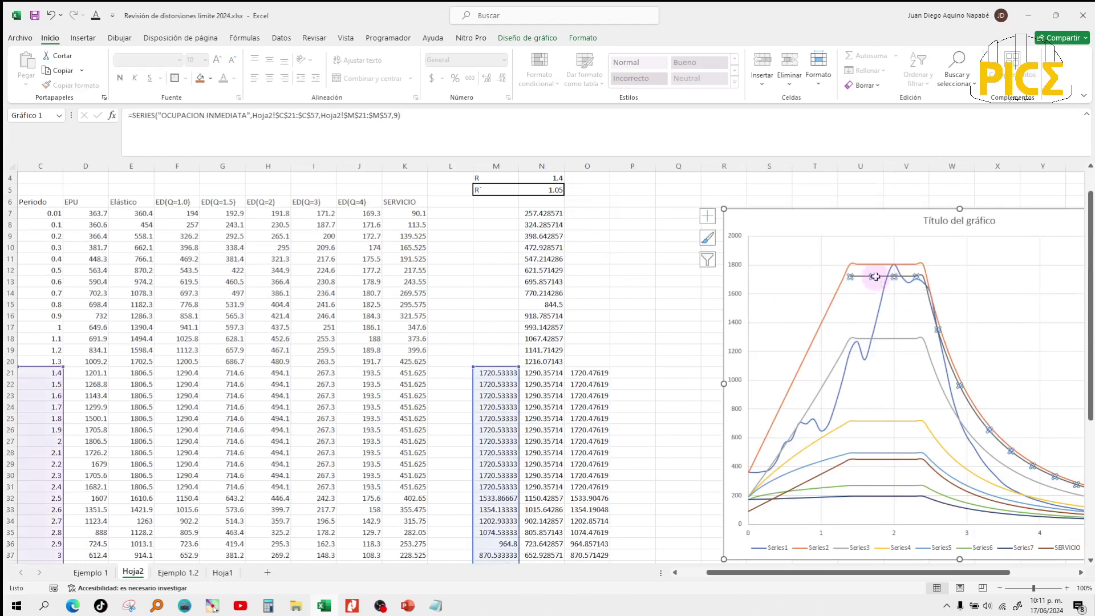
{"action": "left_click", "coordinate": [876, 264]}
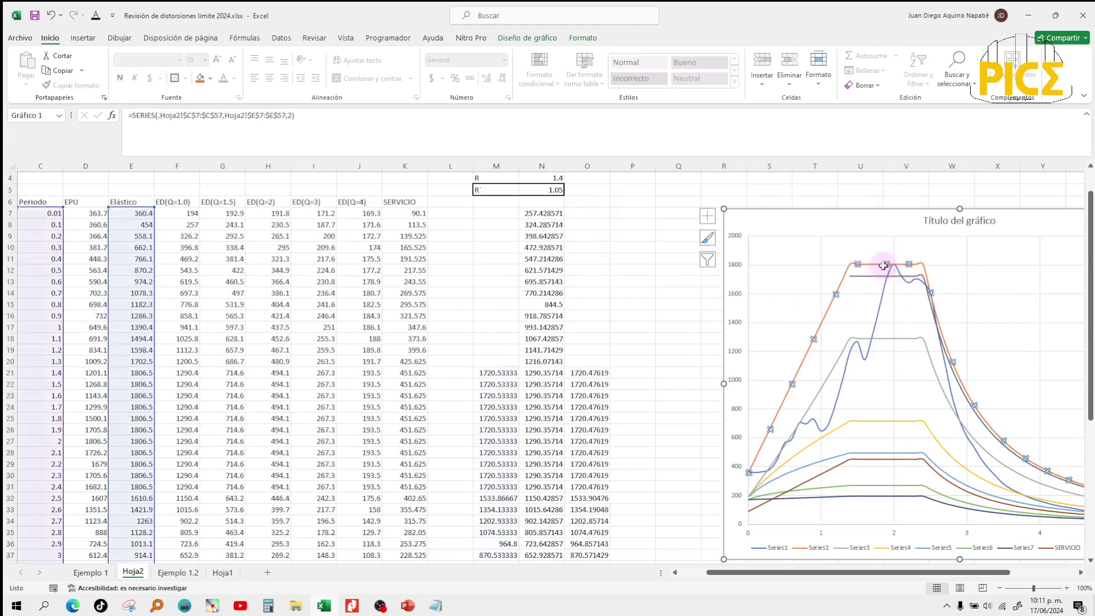
{"action": "left_click", "coordinate": [879, 283]}
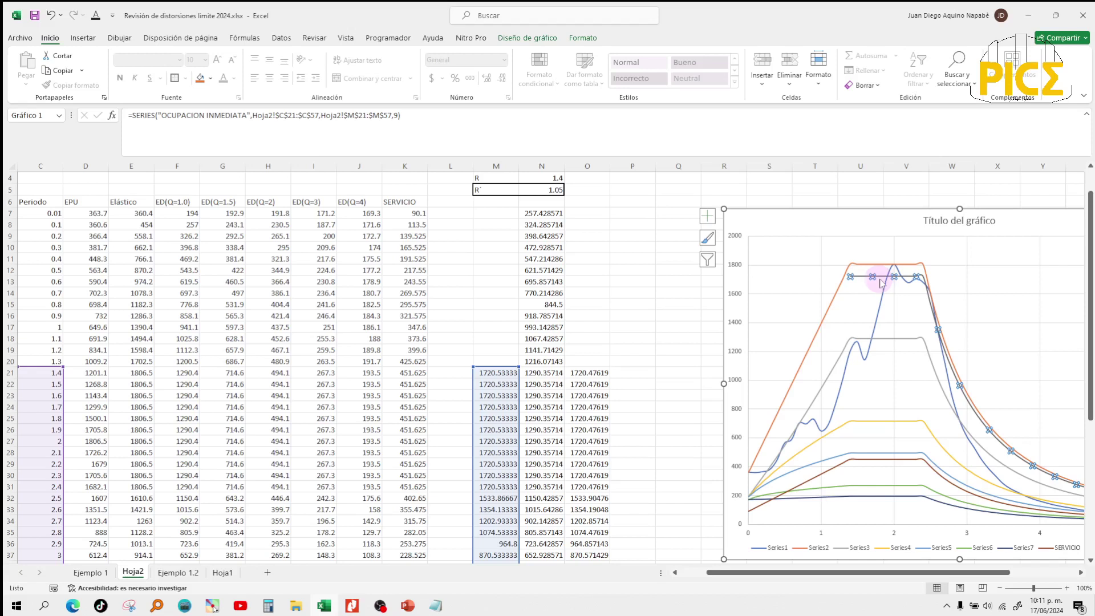
{"action": "left_click", "coordinate": [682, 314]}
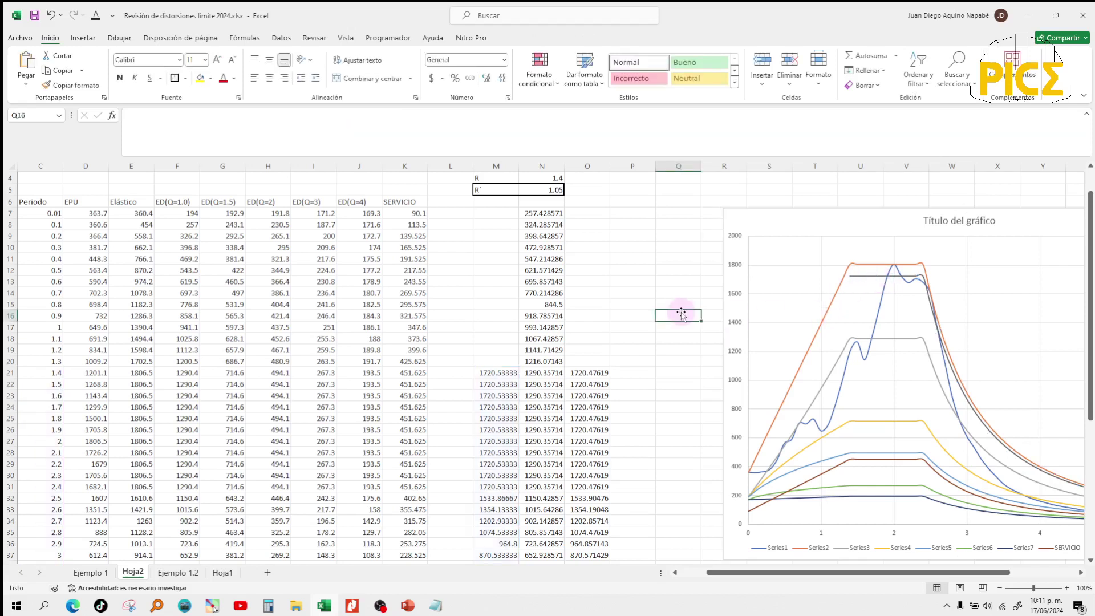
{"action": "left_click", "coordinate": [876, 276]}
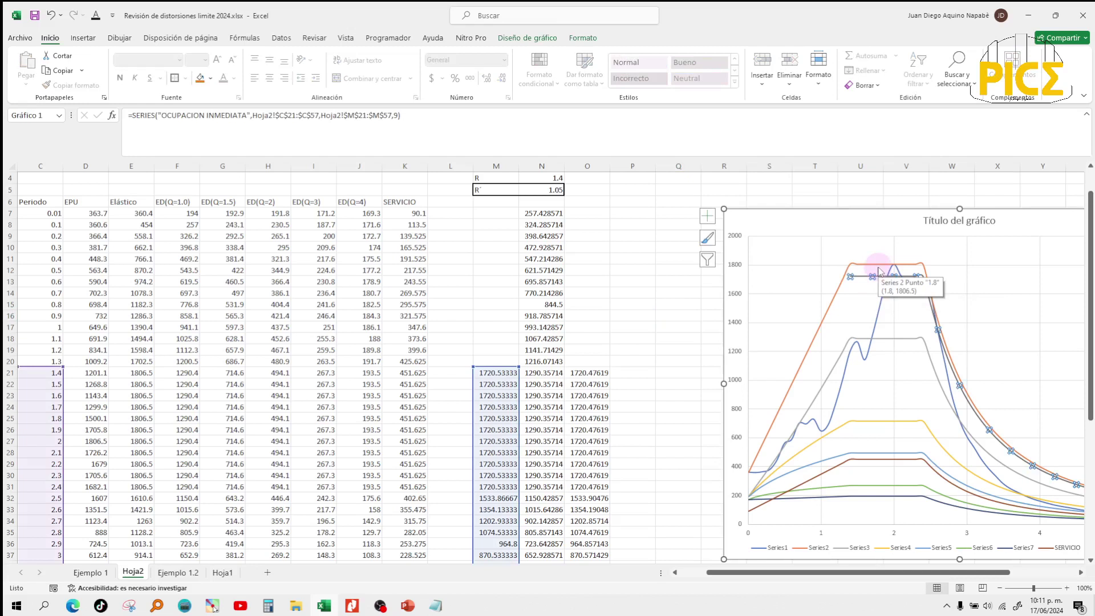
{"action": "left_click", "coordinate": [904, 192]}
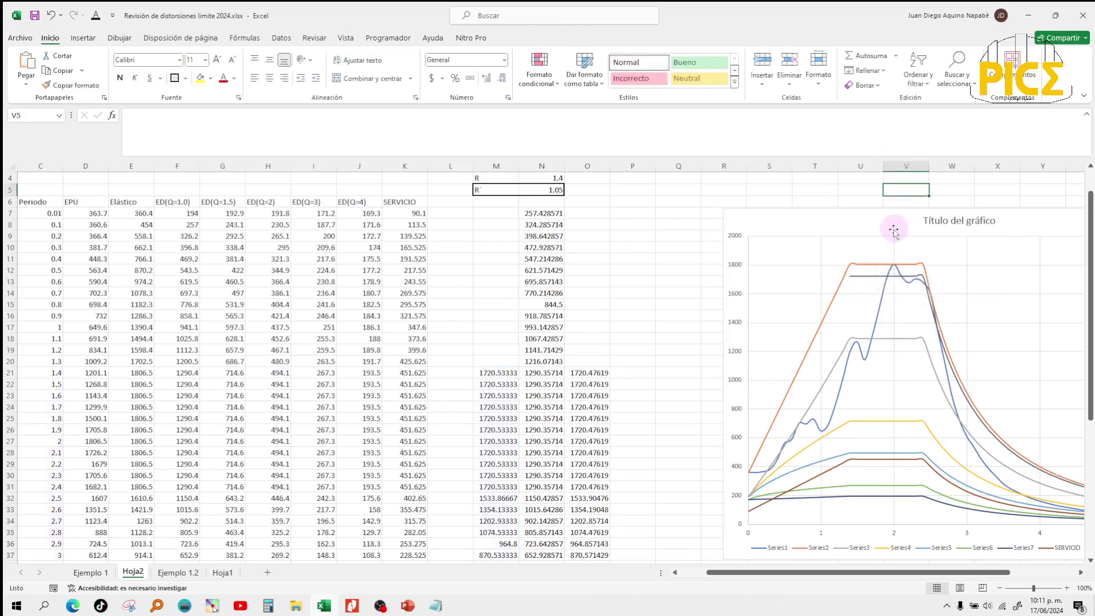
{"action": "left_click", "coordinate": [882, 267]}
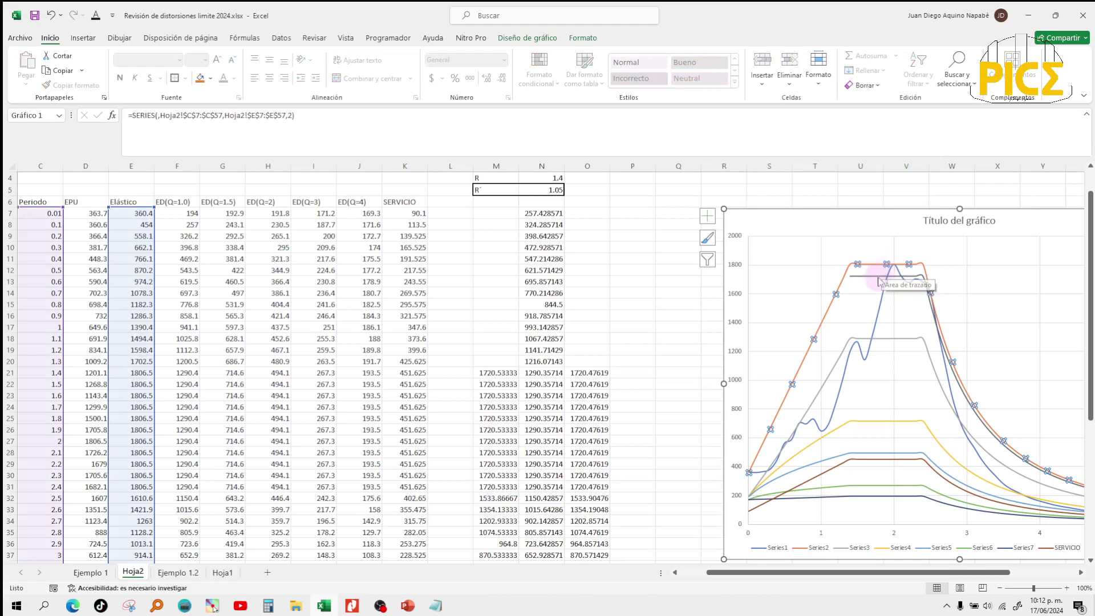
{"action": "left_click", "coordinate": [881, 277]}
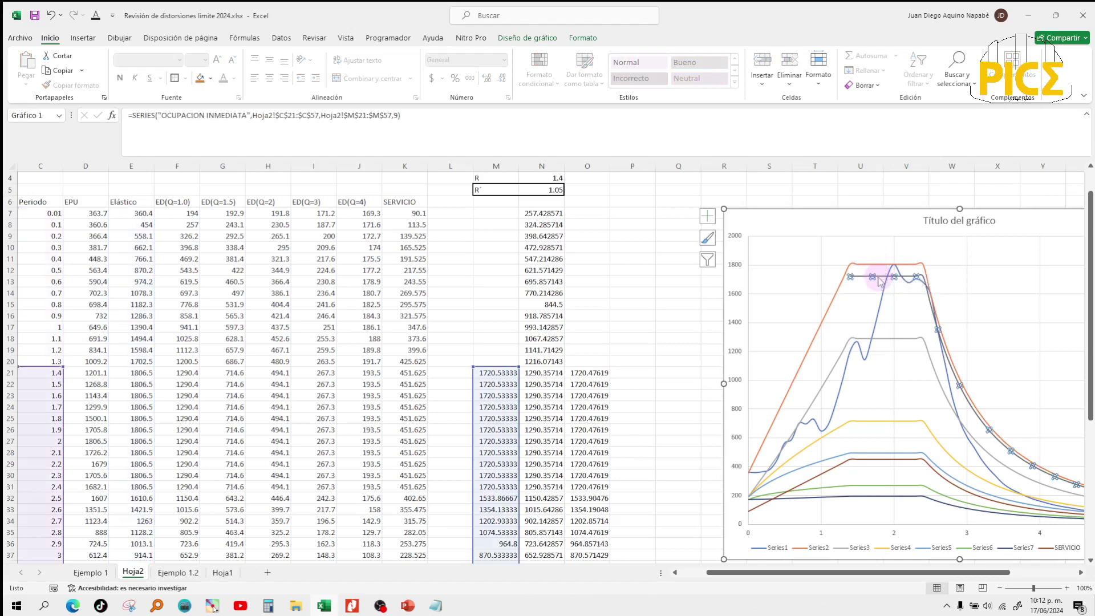
{"action": "left_click", "coordinate": [673, 293]}
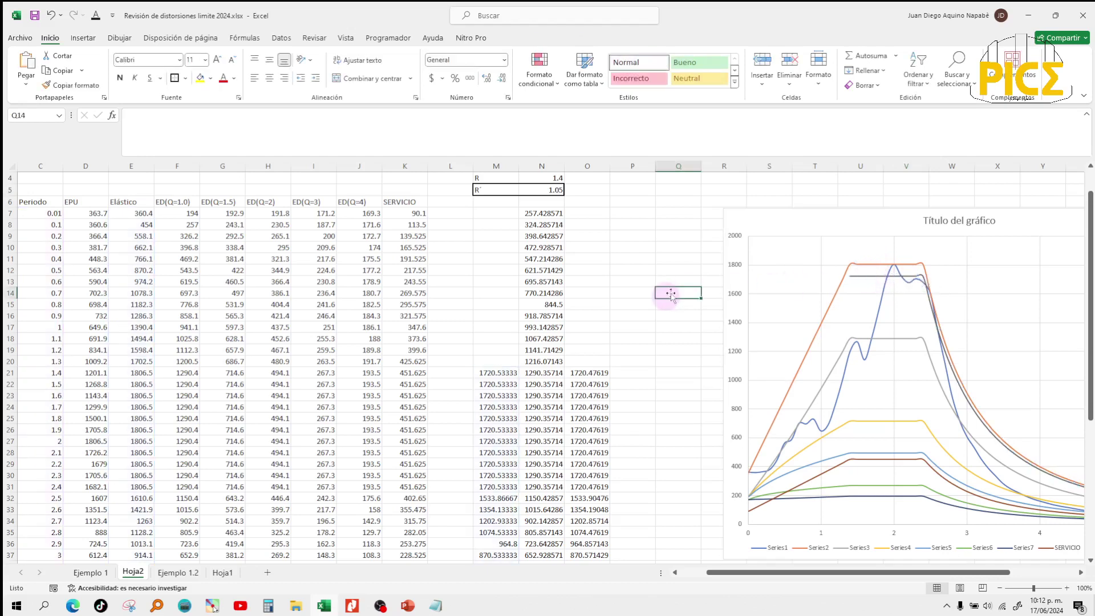
{"action": "left_click", "coordinate": [1025, 14]}
{"action": "mouse_move", "coordinate": [361, 610]}
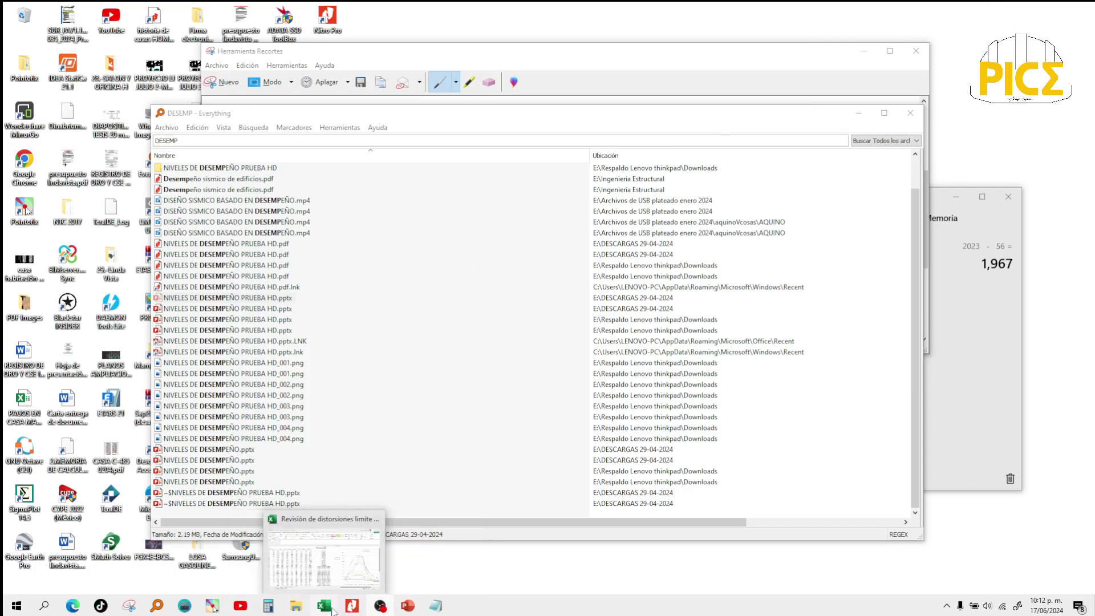
{"action": "left_click", "coordinate": [337, 579]}
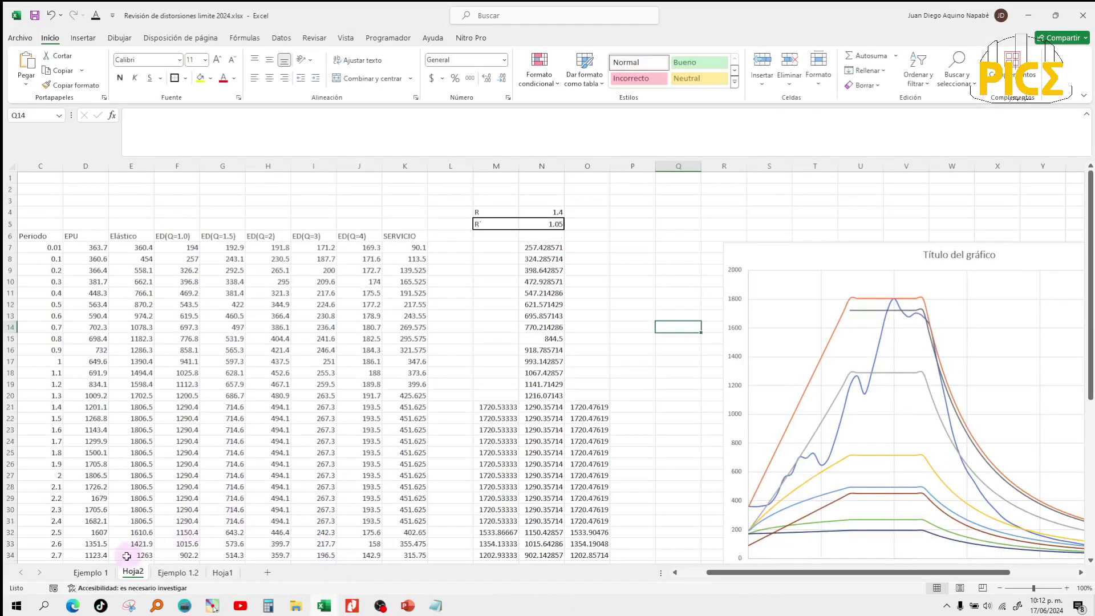
Review the Ocupación inmediata section and the preceding service distortion check on sheet Ejemplo 1.
{"action": "left_click", "coordinate": [97, 571]}
{"action": "scroll", "coordinate": [249, 442], "scroll_direction": "up", "scroll_amount": 2}
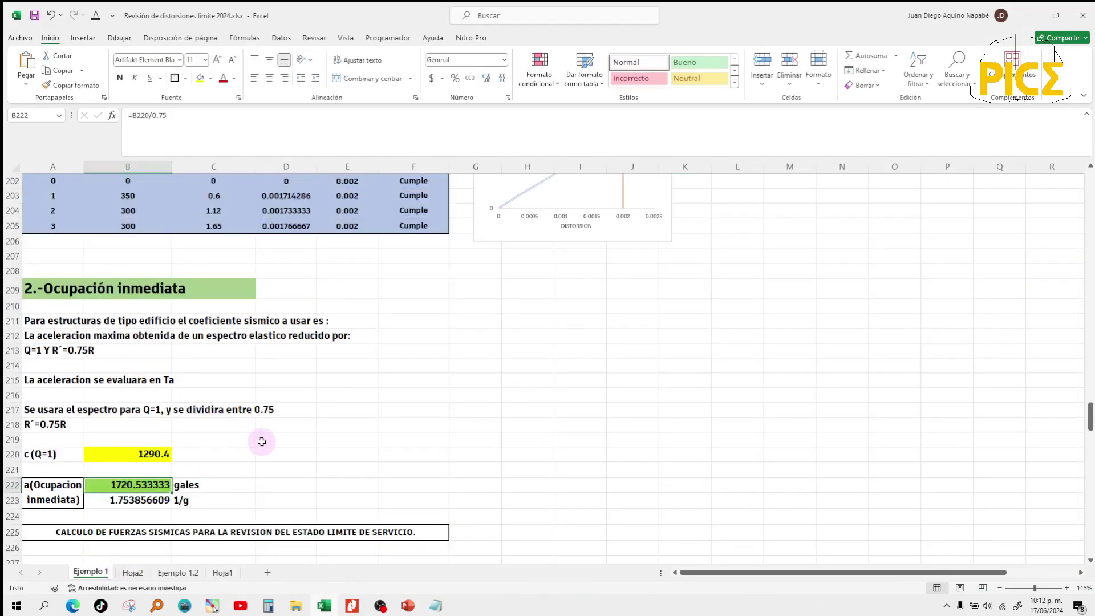
{"action": "left_click", "coordinate": [366, 442]}
{"action": "scroll", "coordinate": [367, 442], "scroll_direction": "up", "scroll_amount": 7}
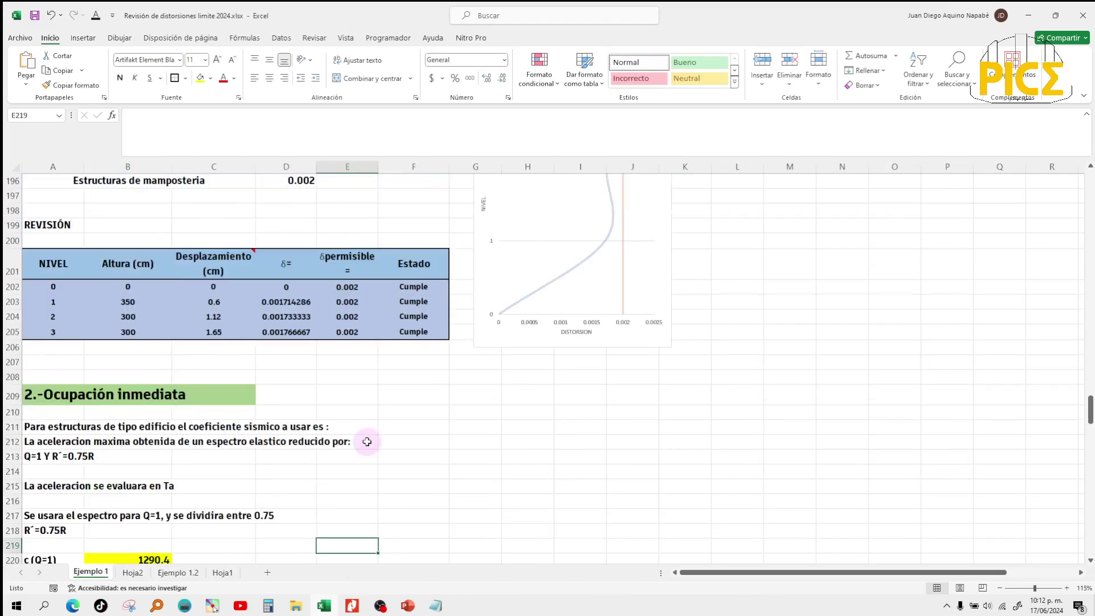
{"action": "scroll", "coordinate": [366, 442], "scroll_direction": "up", "scroll_amount": 4}
{"action": "scroll", "coordinate": [379, 429], "scroll_direction": "down", "scroll_amount": 4}
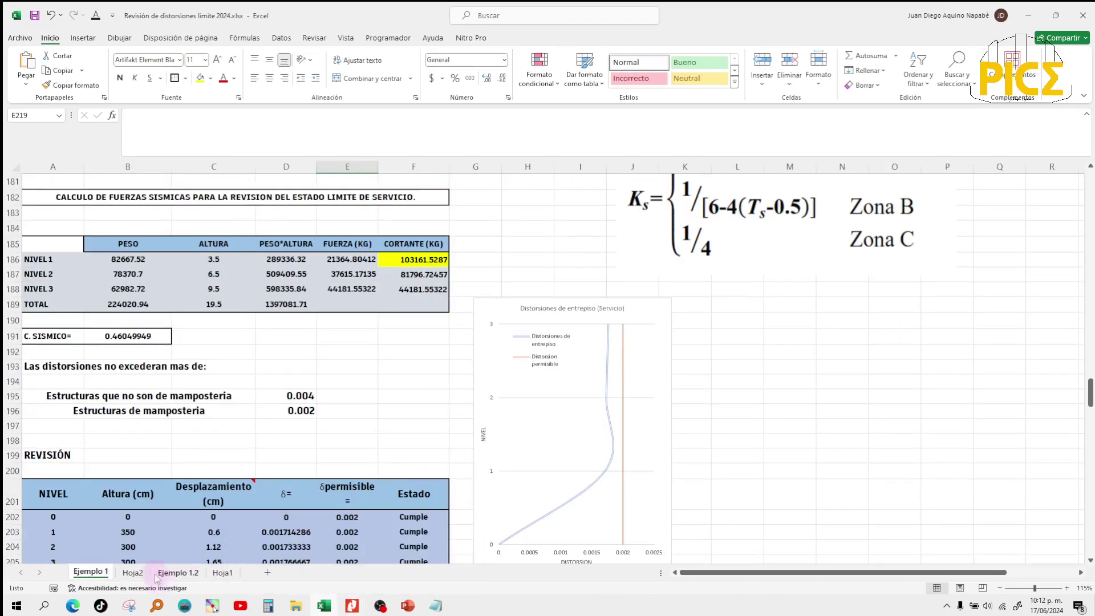
Examine the SERVICIO and OCUPACION INMEDIATA curves in the Hoja2 spectrum chart.
{"action": "left_click", "coordinate": [133, 572]}
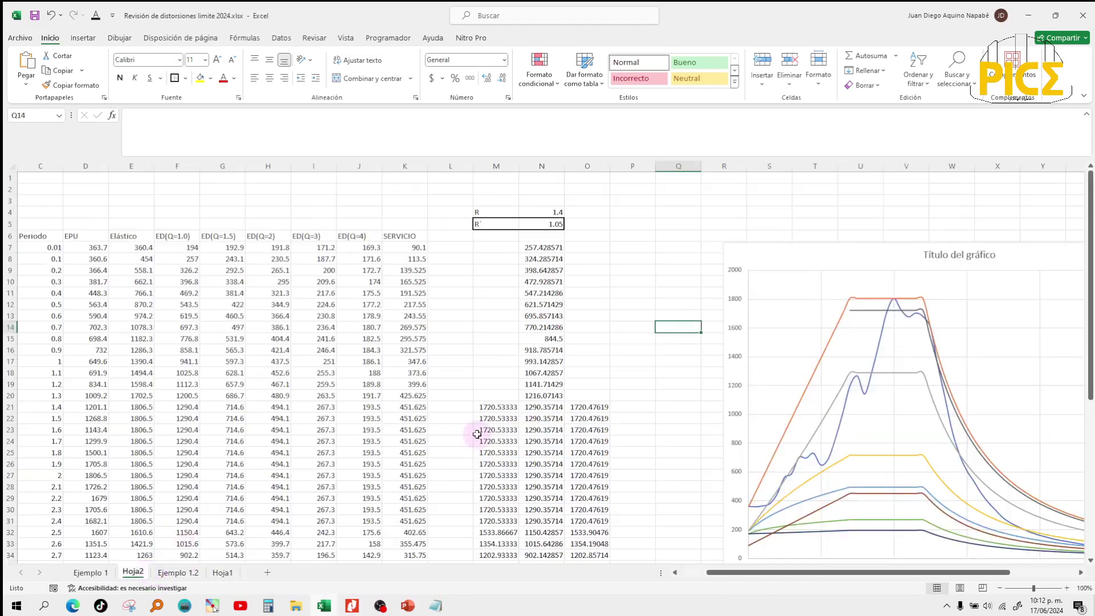
{"action": "left_click", "coordinate": [887, 494]}
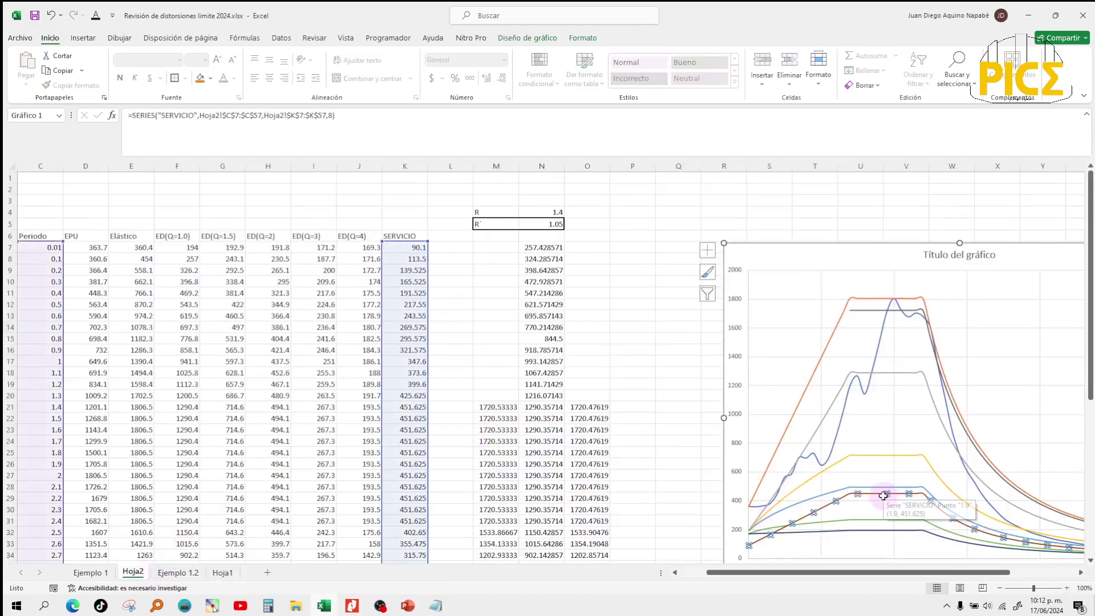
{"action": "left_click", "coordinate": [876, 311]}
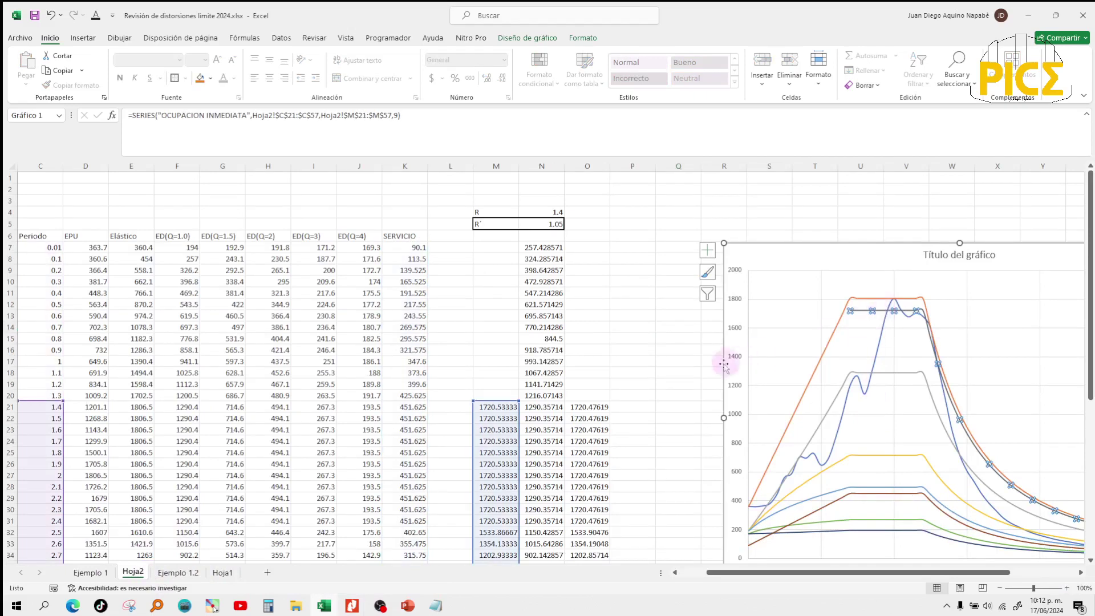
{"action": "left_click", "coordinate": [679, 382]}
Return to Ejemplo 1 and inspect the formula in B223 that expresses the immediate occupancy acceleration as a fraction of gravity.
{"action": "left_click", "coordinate": [104, 573]}
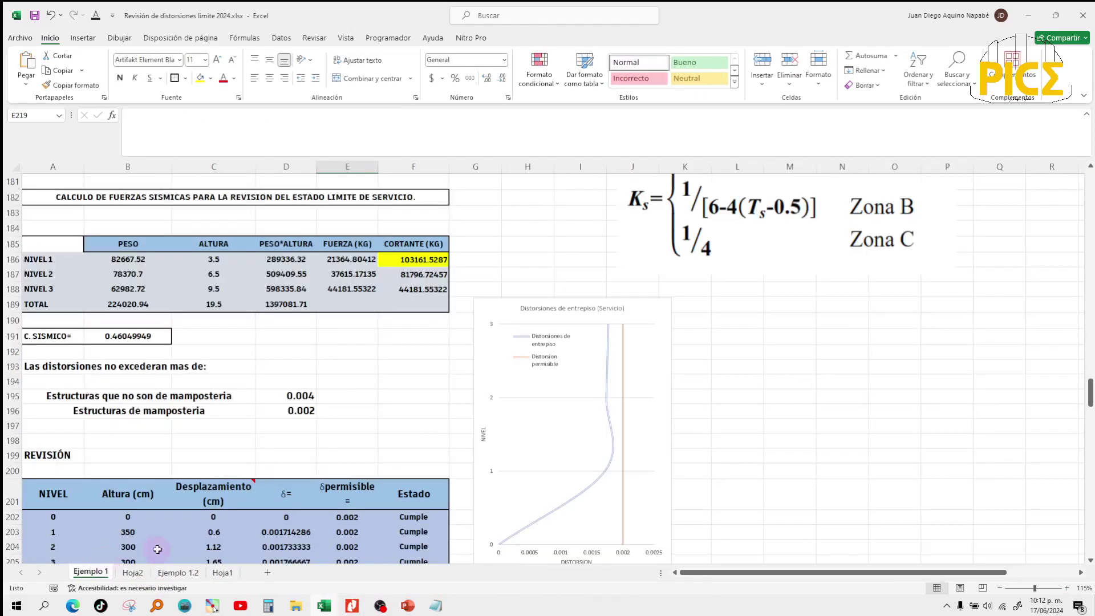
{"action": "left_click", "coordinate": [393, 408]}
{"action": "scroll", "coordinate": [393, 409], "scroll_direction": "up", "scroll_amount": 6}
{"action": "scroll", "coordinate": [393, 409], "scroll_direction": "down", "scroll_amount": 14}
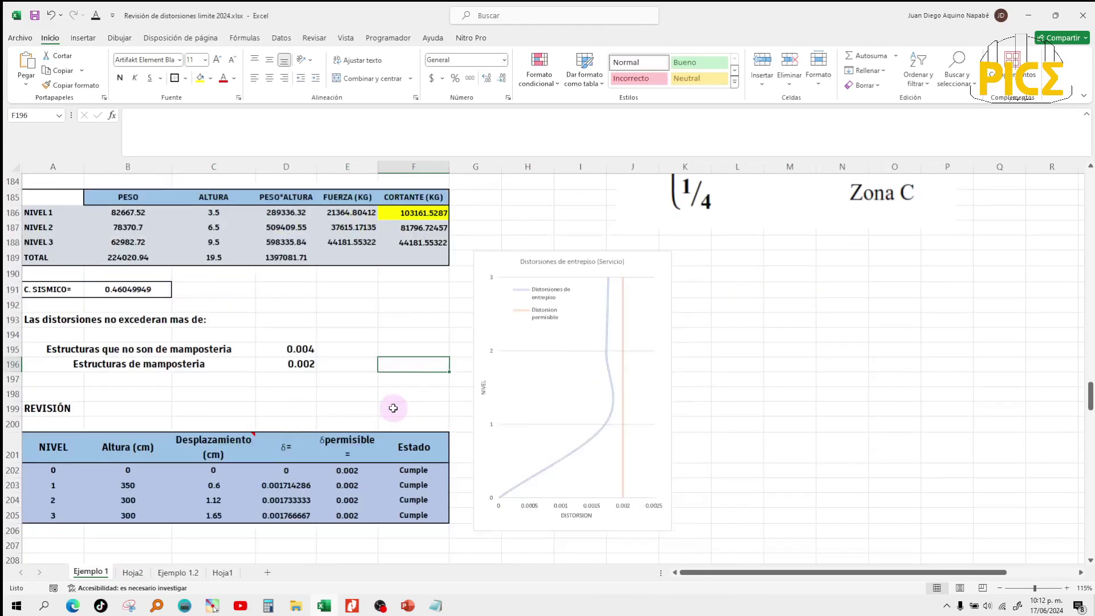
{"action": "scroll", "coordinate": [178, 411], "scroll_direction": "down", "scroll_amount": 1}
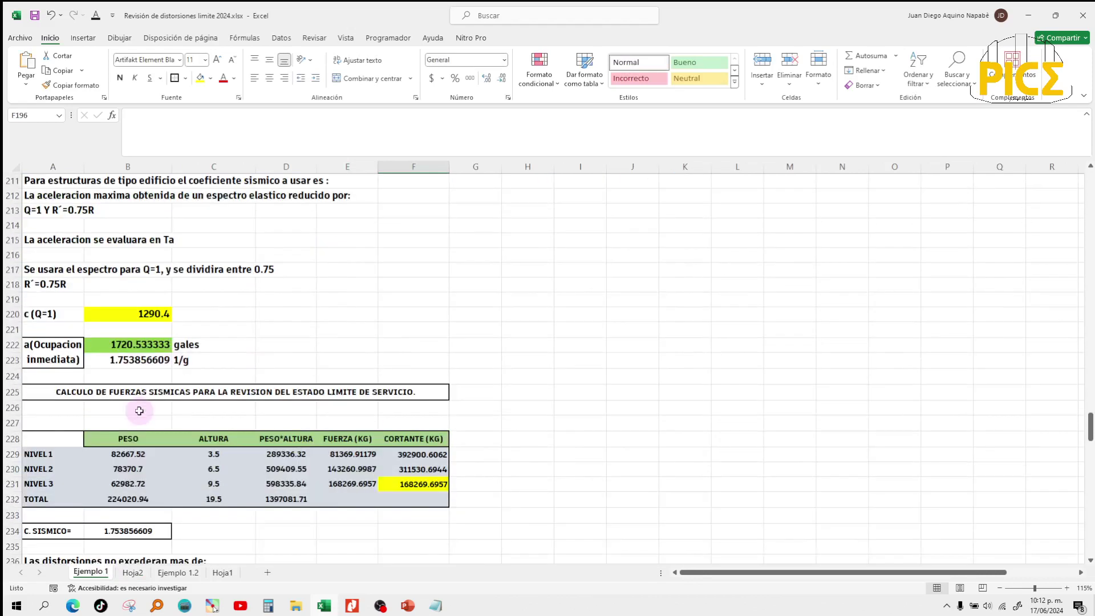
{"action": "left_click", "coordinate": [155, 360]}
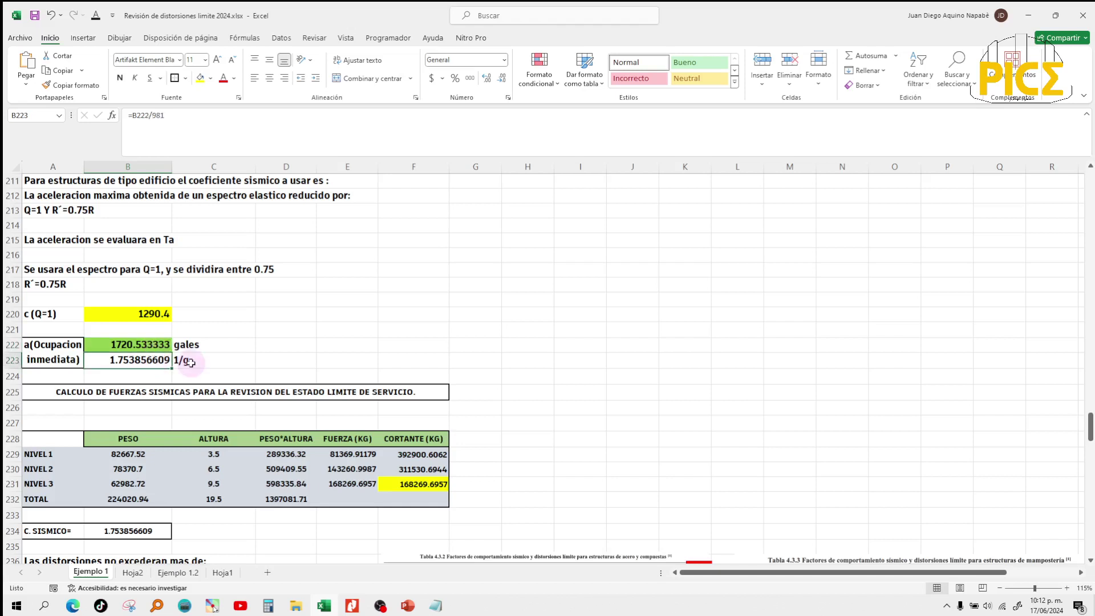
Review the immediate occupancy seismic force table and the distortion limit tables on Ejemplo 1.
{"action": "scroll", "coordinate": [191, 363], "scroll_direction": "down", "scroll_amount": 1}
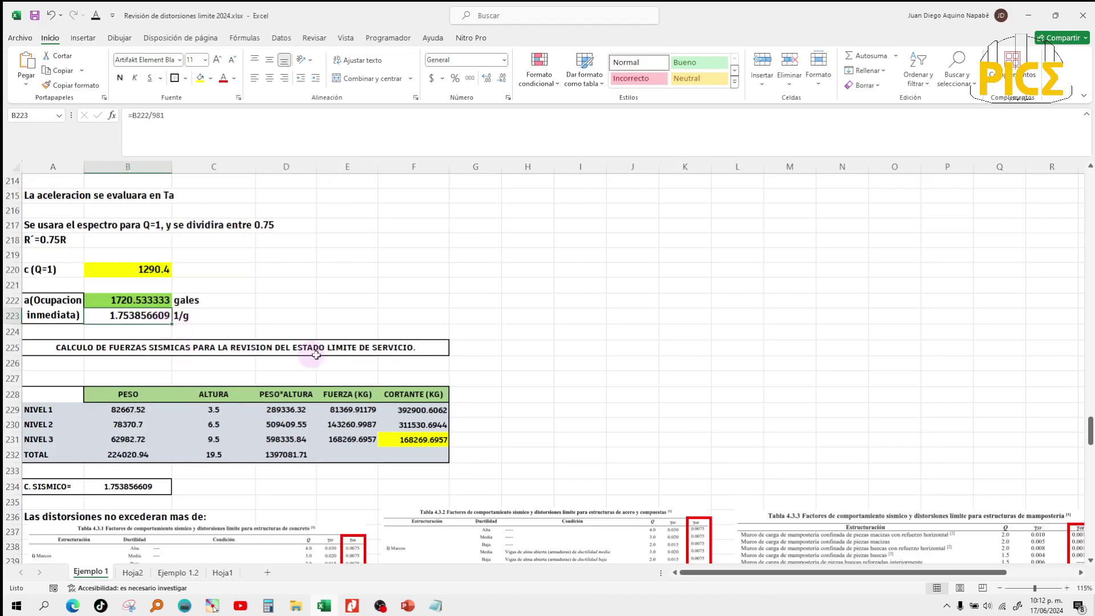
{"action": "scroll", "coordinate": [447, 342], "scroll_direction": "up", "scroll_amount": 2}
{"action": "scroll", "coordinate": [447, 341], "scroll_direction": "down", "scroll_amount": 10}
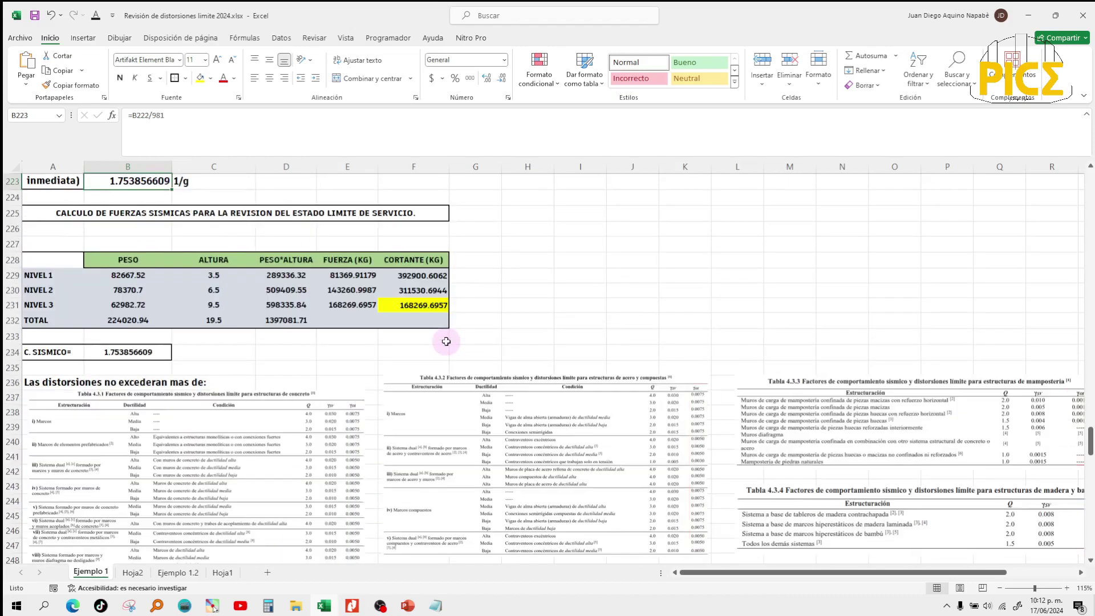
{"action": "scroll", "coordinate": [563, 347], "scroll_direction": "up", "scroll_amount": 5}
{"action": "scroll", "coordinate": [563, 346], "scroll_direction": "down", "scroll_amount": 11}
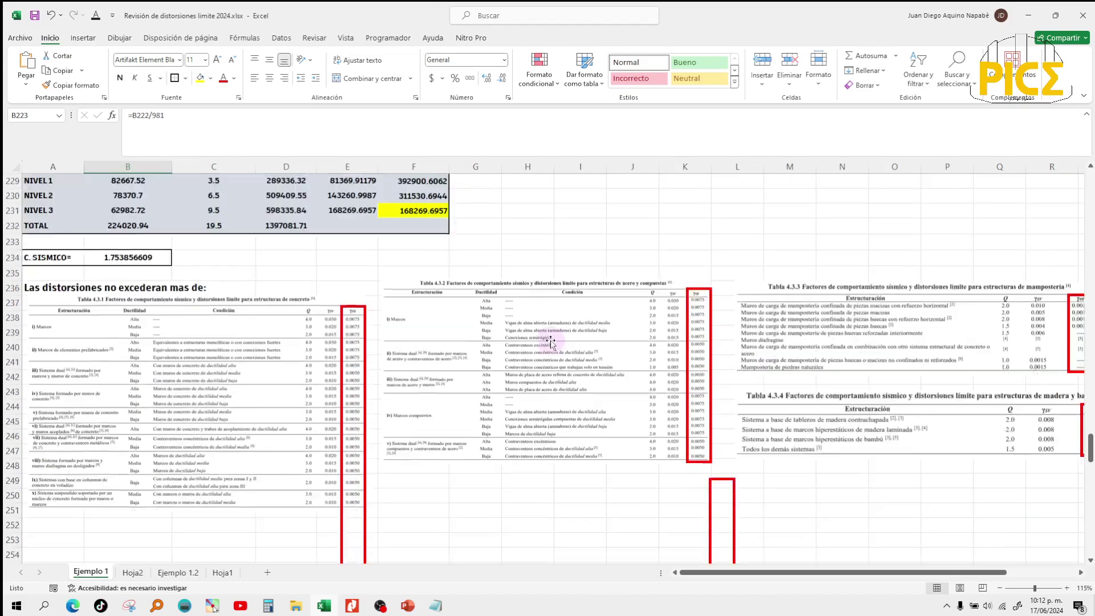
In the Seguridad de vida section of Ejemplo 1, change the denominator label in B285 to Q',R.
{"action": "scroll", "coordinate": [550, 348], "scroll_direction": "down", "scroll_amount": 3}
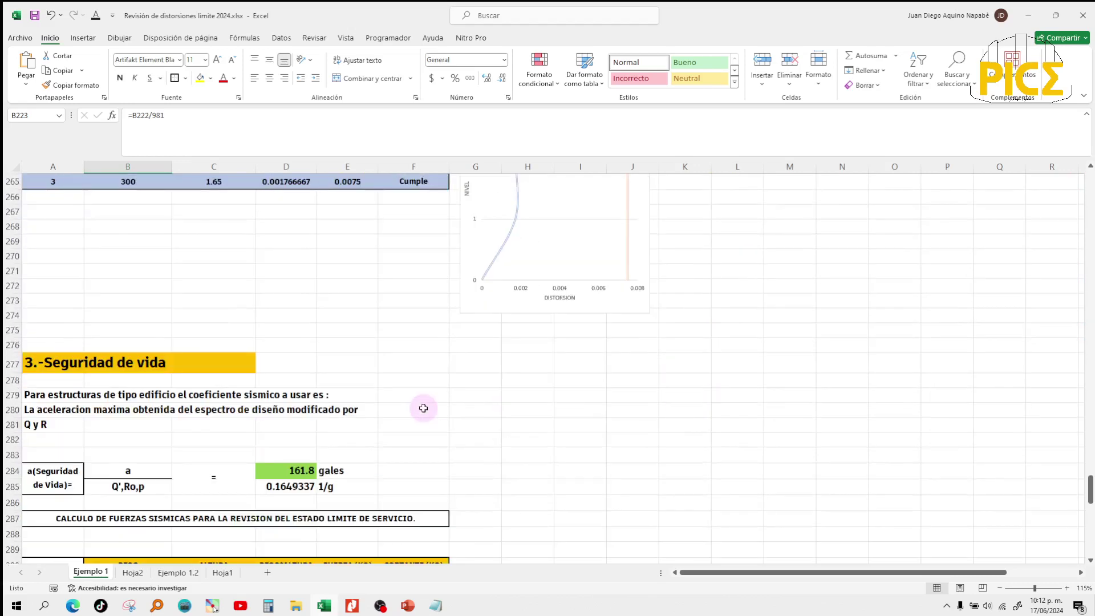
{"action": "scroll", "coordinate": [423, 408], "scroll_direction": "down", "scroll_amount": 1}
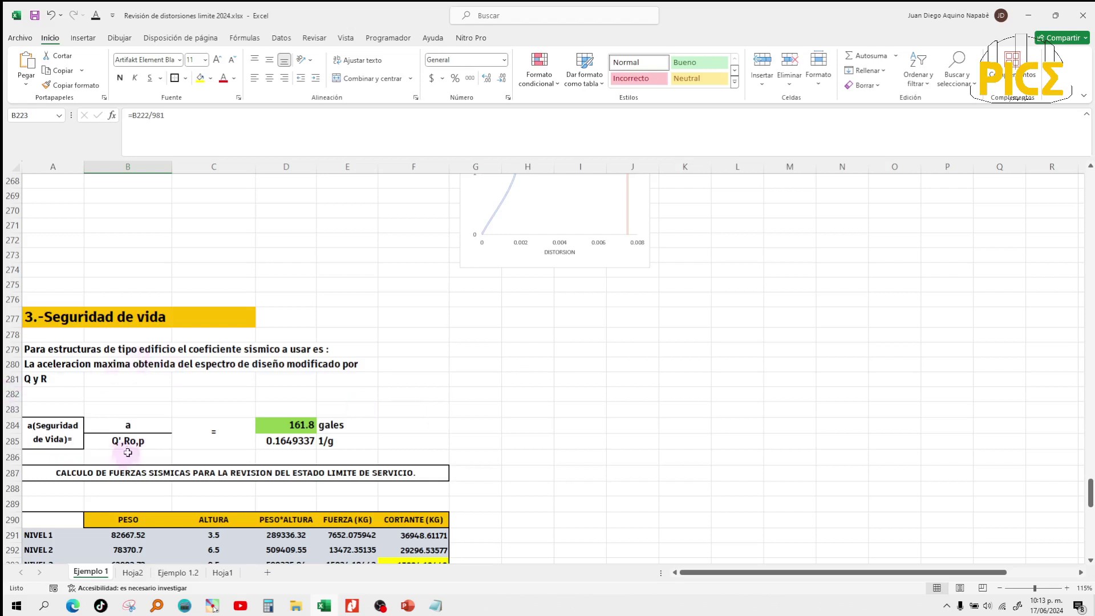
{"action": "left_click", "coordinate": [130, 432]}
{"action": "left_click", "coordinate": [130, 449]}
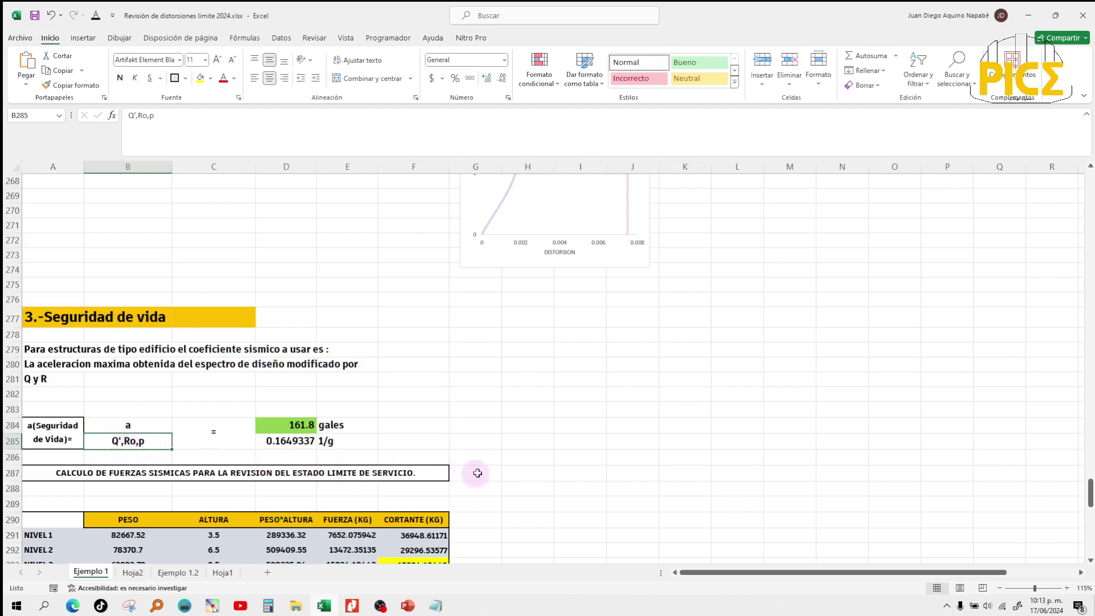
{"action": "left_click", "coordinate": [235, 132]}
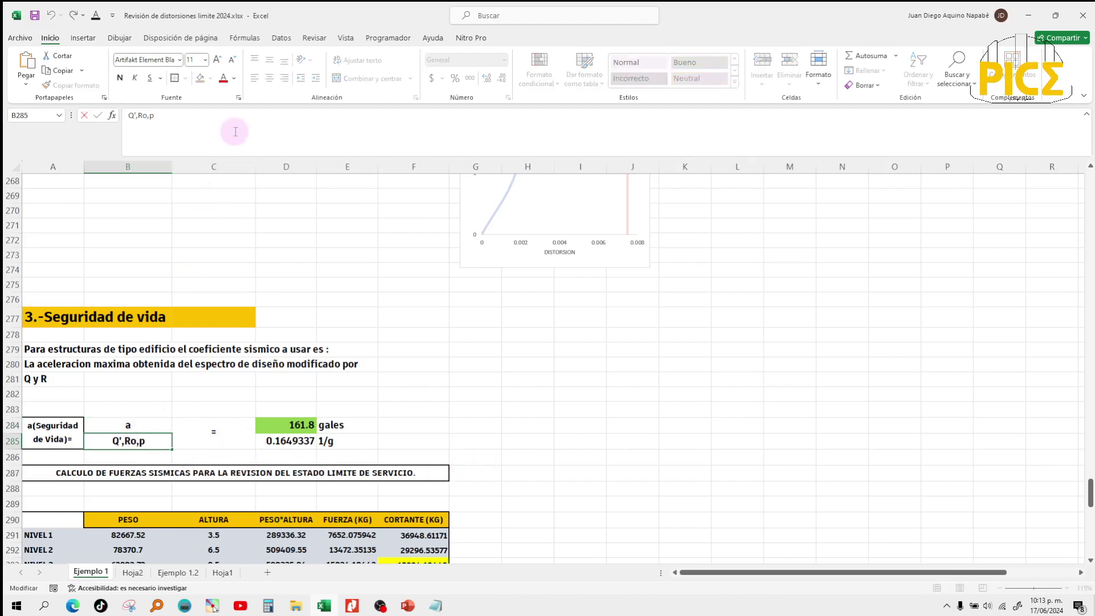
{"action": "key", "text": "BackSpace"}
{"action": "key", "text": "BackSpace"}
{"action": "key", "text": "BackSpace"}
{"action": "key", "text": "Return"}
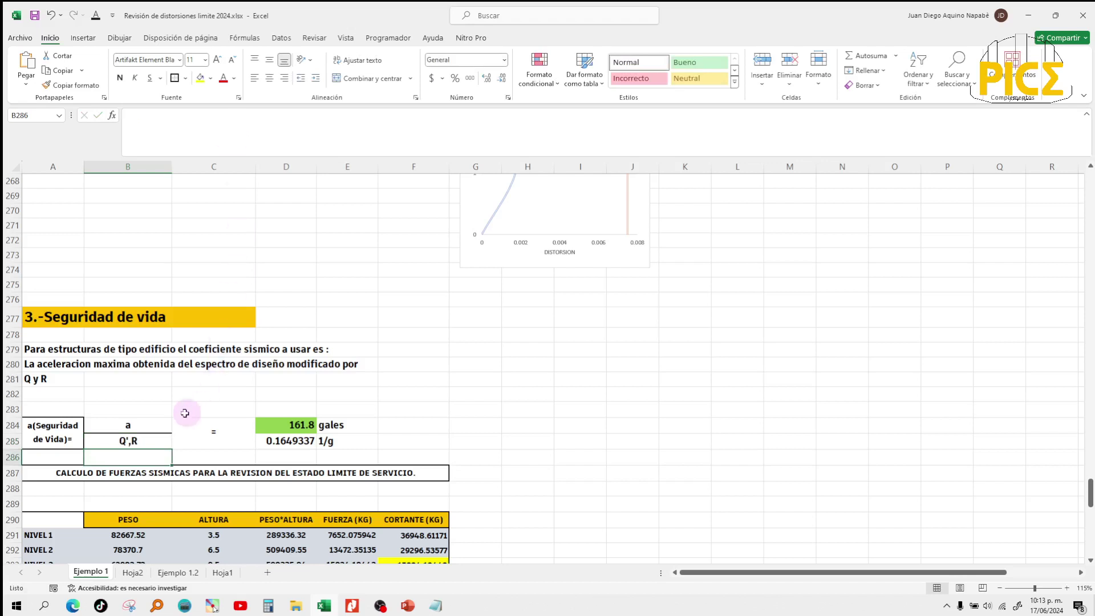
{"action": "left_click", "coordinate": [157, 438]}
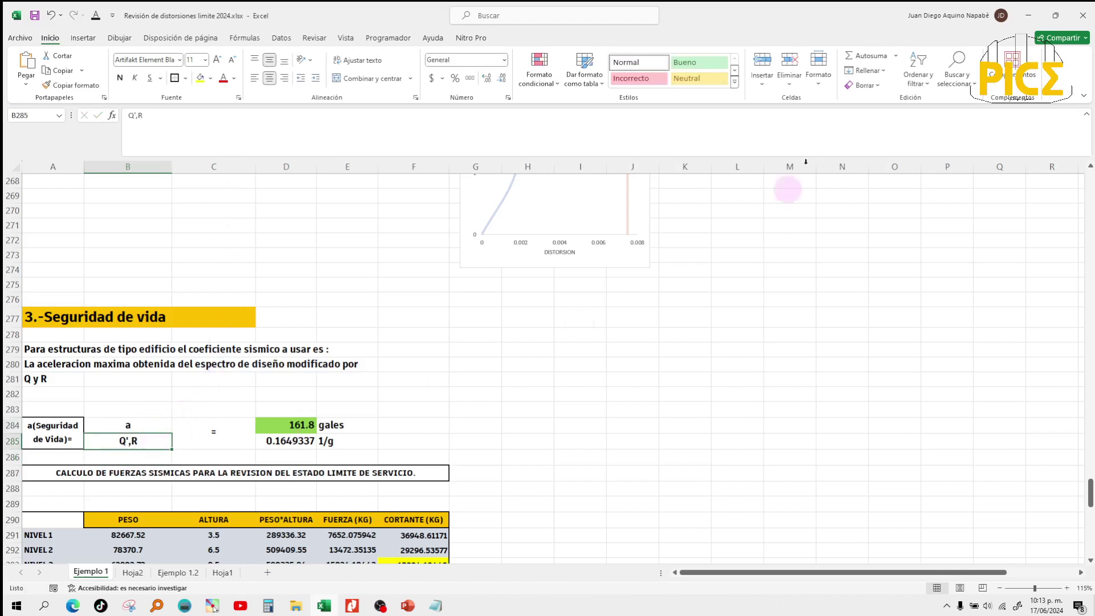
{"action": "left_click", "coordinate": [1029, 15]}
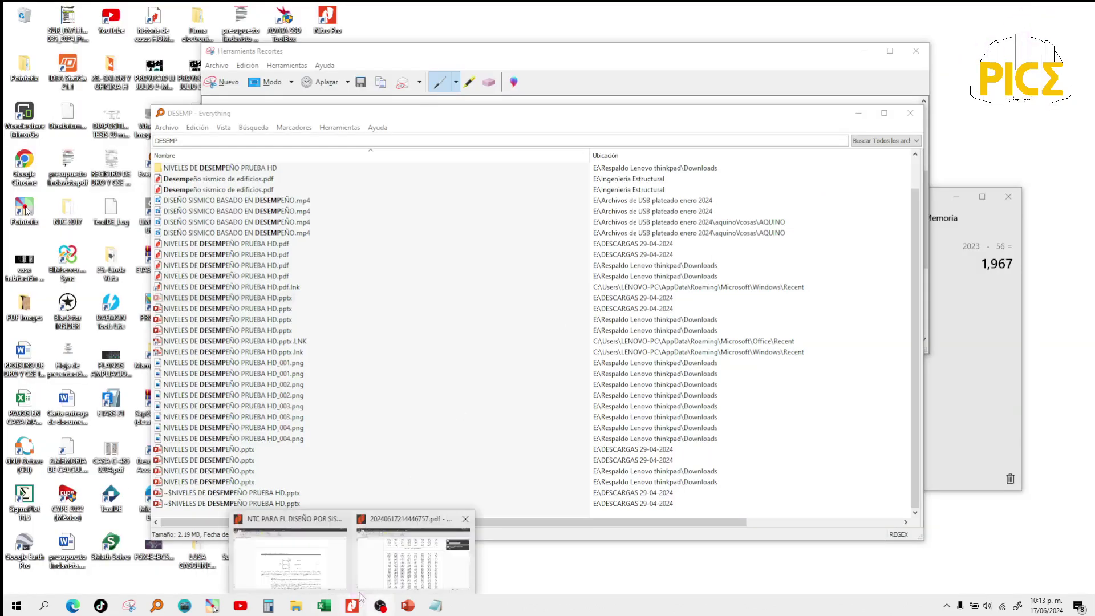
{"action": "mouse_move", "coordinate": [331, 609]}
{"action": "left_click", "coordinate": [337, 566]}
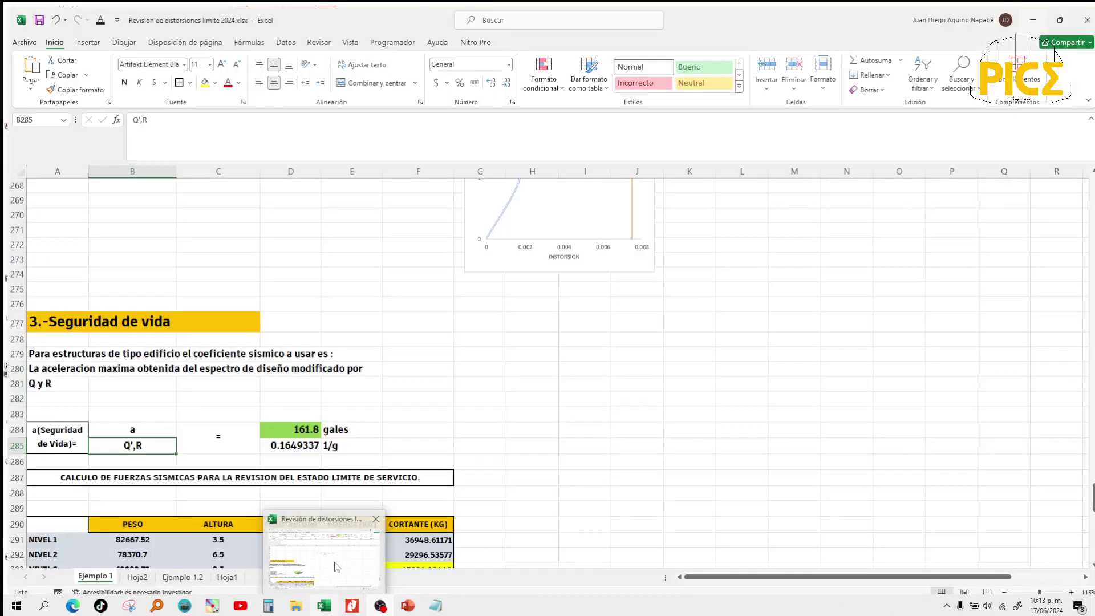
{"action": "mouse_move", "coordinate": [397, 608]}
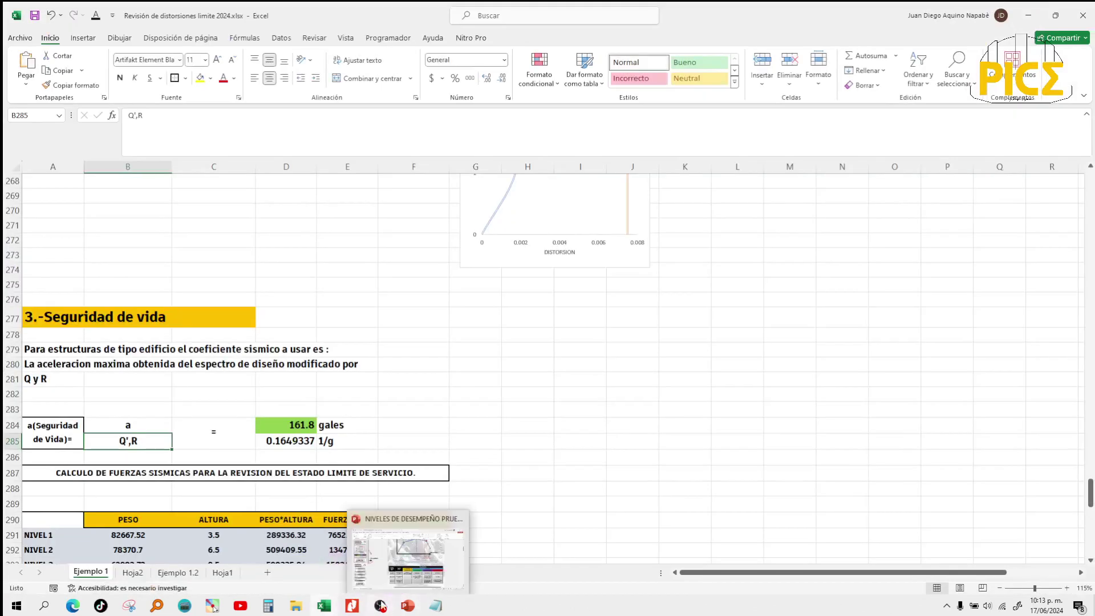
{"action": "mouse_move", "coordinate": [352, 606]}
{"action": "left_click", "coordinate": [416, 554]}
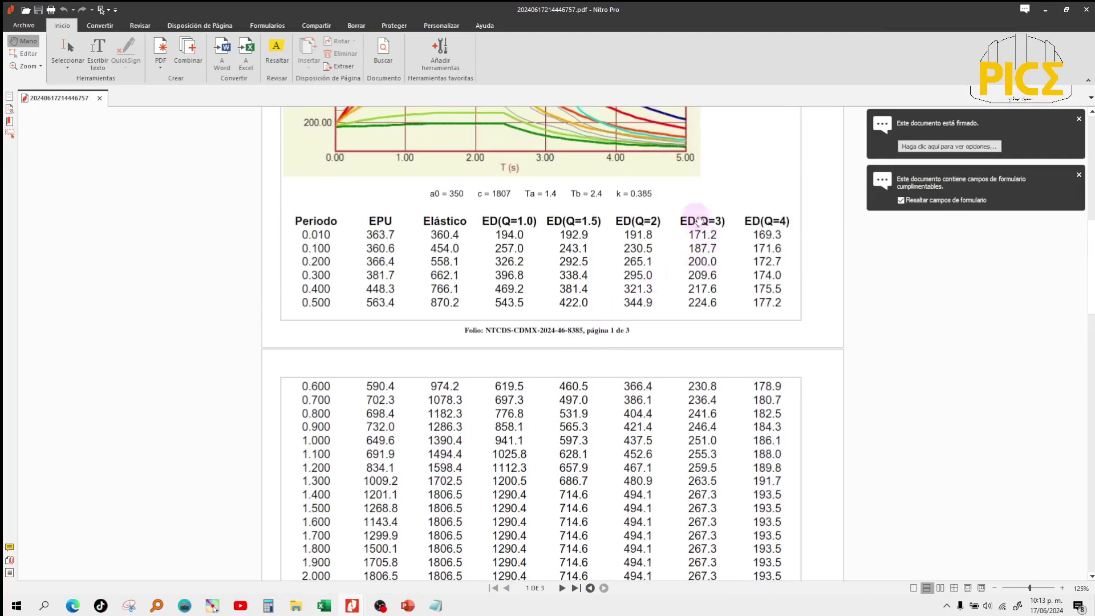
{"action": "scroll", "coordinate": [699, 442], "scroll_direction": "down", "scroll_amount": 4}
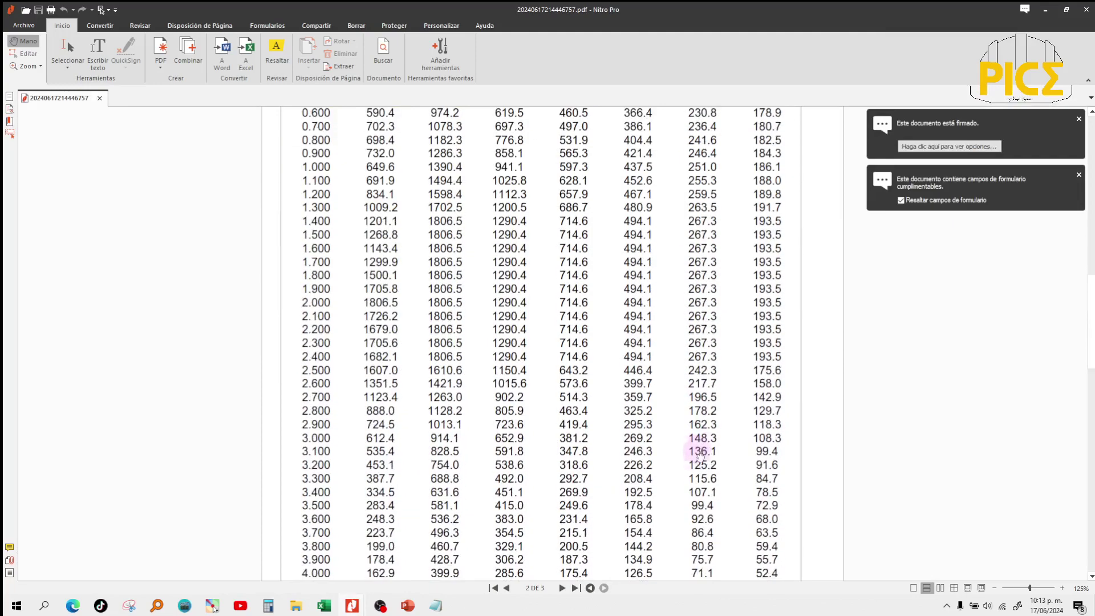
{"action": "scroll", "coordinate": [701, 513], "scroll_direction": "down", "scroll_amount": 1}
{"action": "scroll", "coordinate": [704, 467], "scroll_direction": "up", "scroll_amount": 4}
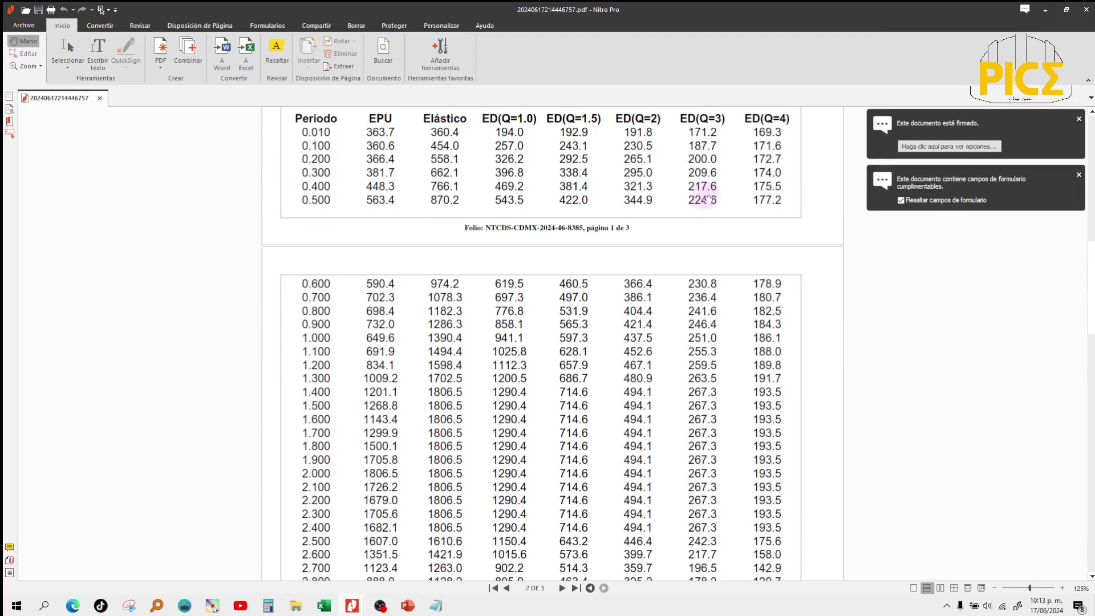
{"action": "scroll", "coordinate": [705, 288], "scroll_direction": "down", "scroll_amount": 4}
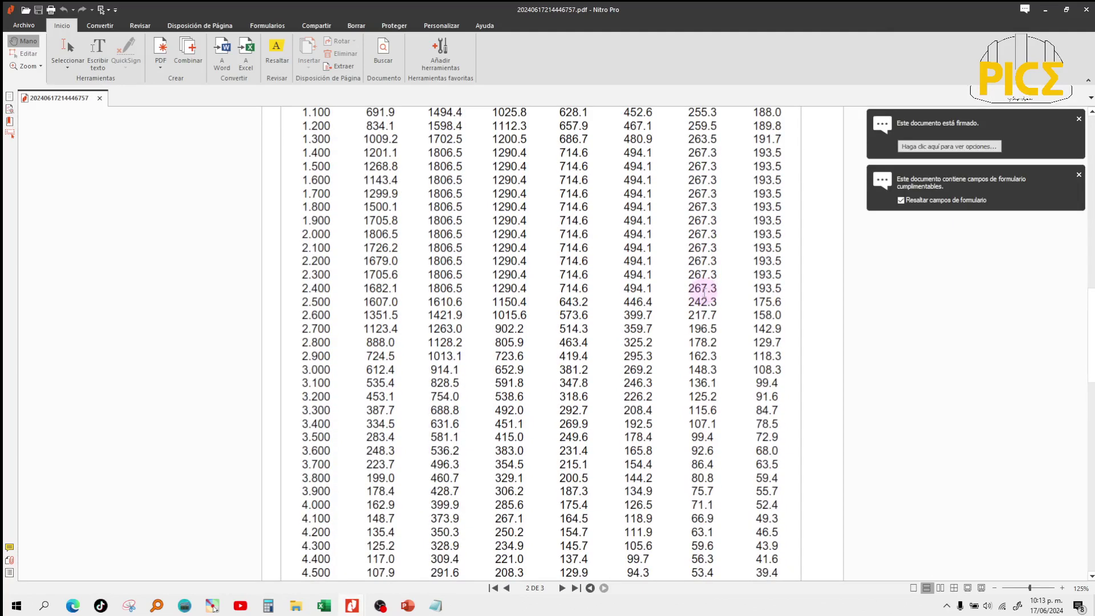
{"action": "scroll", "coordinate": [705, 292], "scroll_direction": "up", "scroll_amount": 1}
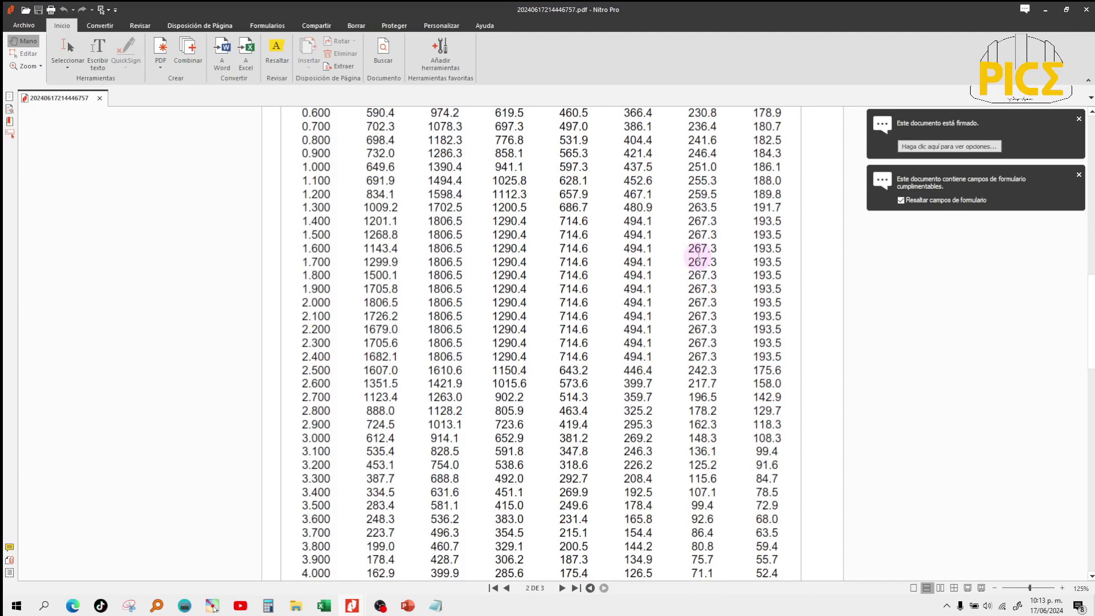
{"action": "scroll", "coordinate": [699, 257], "scroll_direction": "up", "scroll_amount": 1}
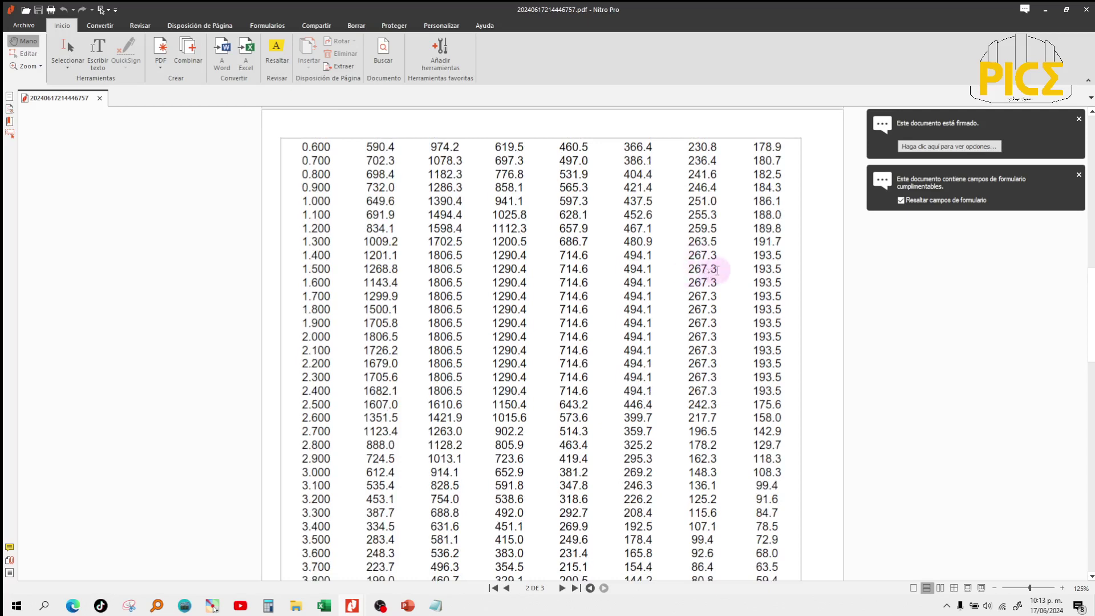
{"action": "left_click_drag", "start_coordinate": [717, 270], "coordinate": [687, 270]}
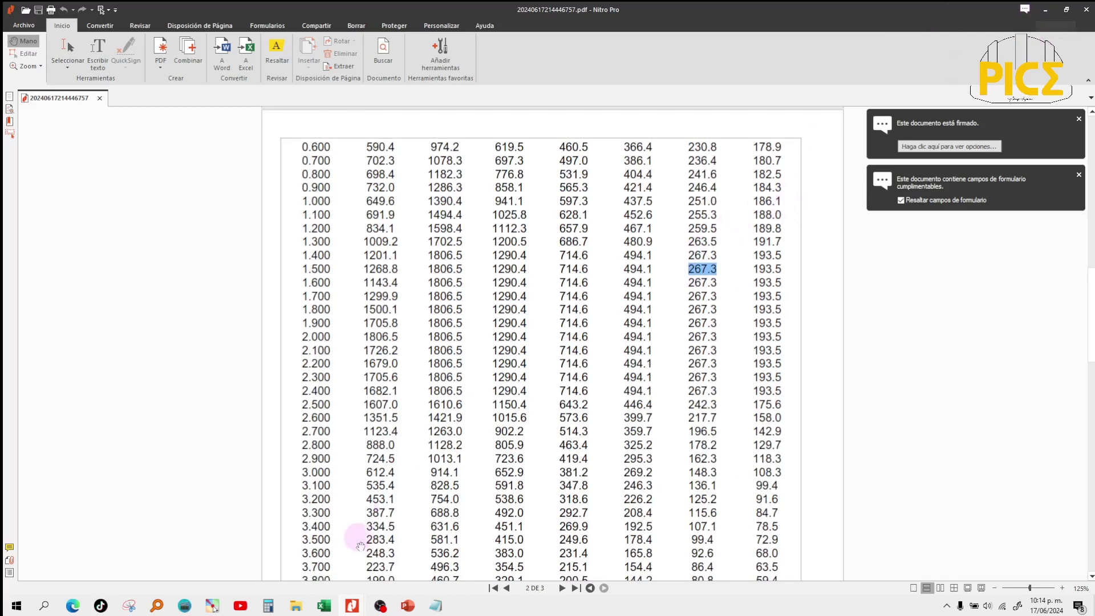
Switch to Excel and, in red ink on the Hoja2 chart, mark the SERVICIO plateau as 1 and the OCUPACION INMEDIATA plateau as 2.
{"action": "left_click", "coordinate": [336, 608]}
{"action": "left_click", "coordinate": [133, 572]}
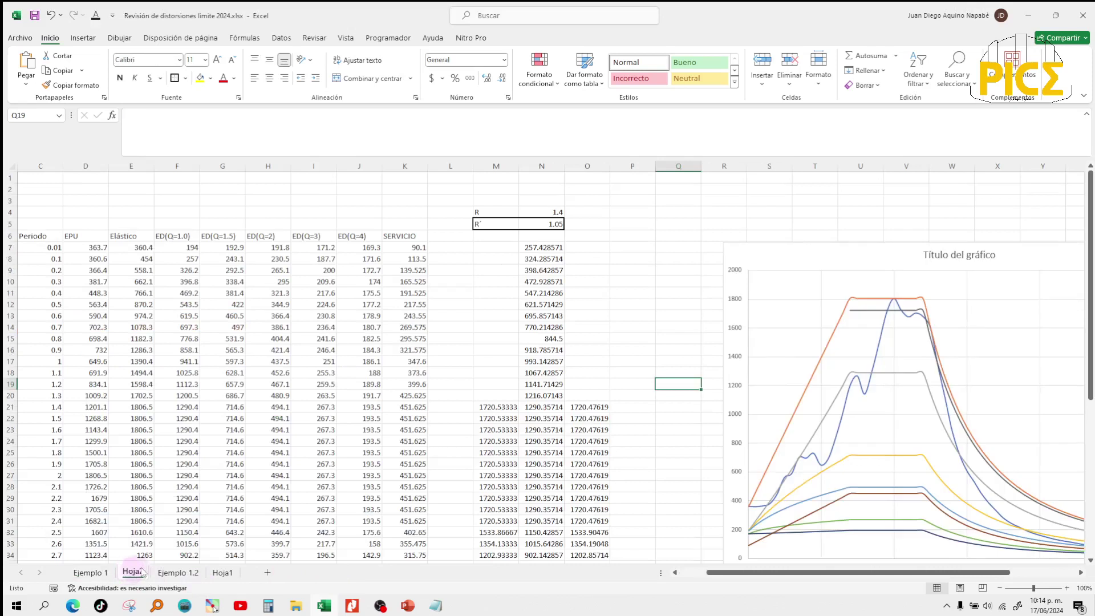
{"action": "mouse_move", "coordinate": [875, 312]}
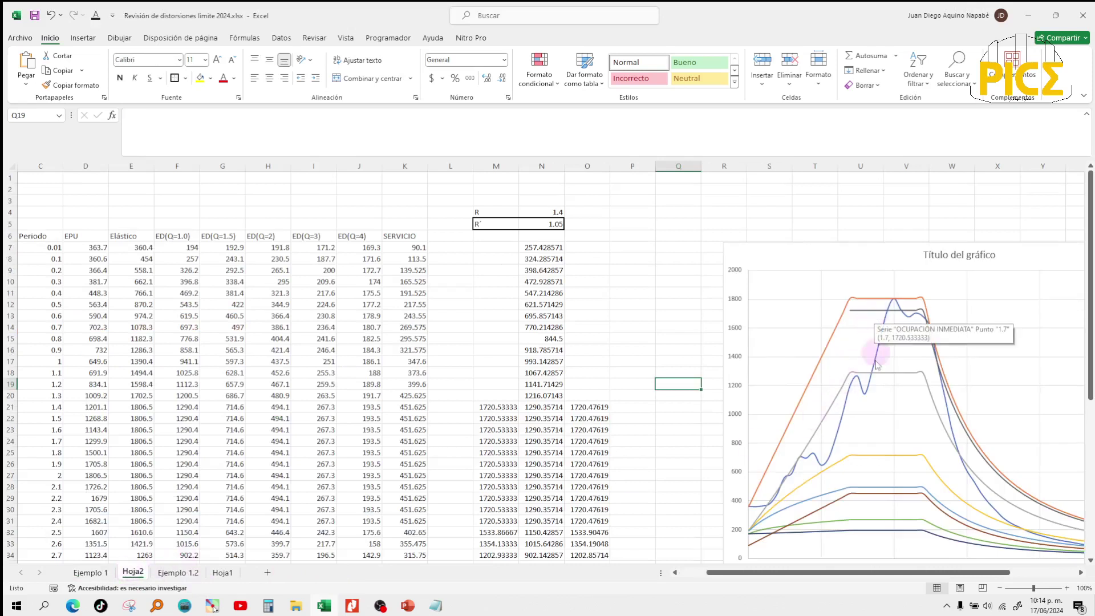
{"action": "left_click", "coordinate": [120, 37]}
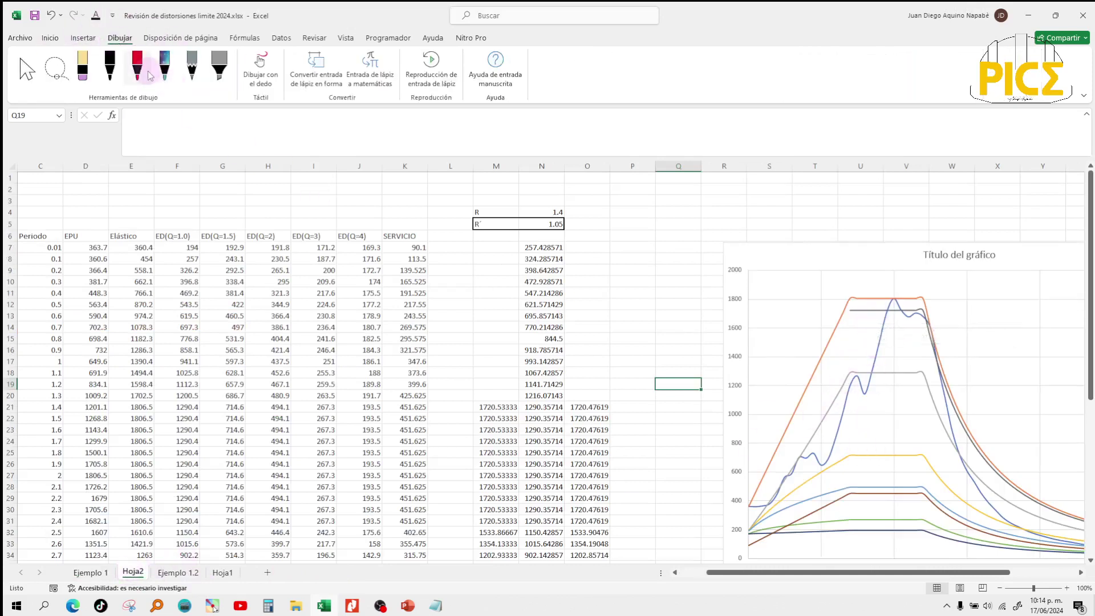
{"action": "left_click", "coordinate": [148, 73]}
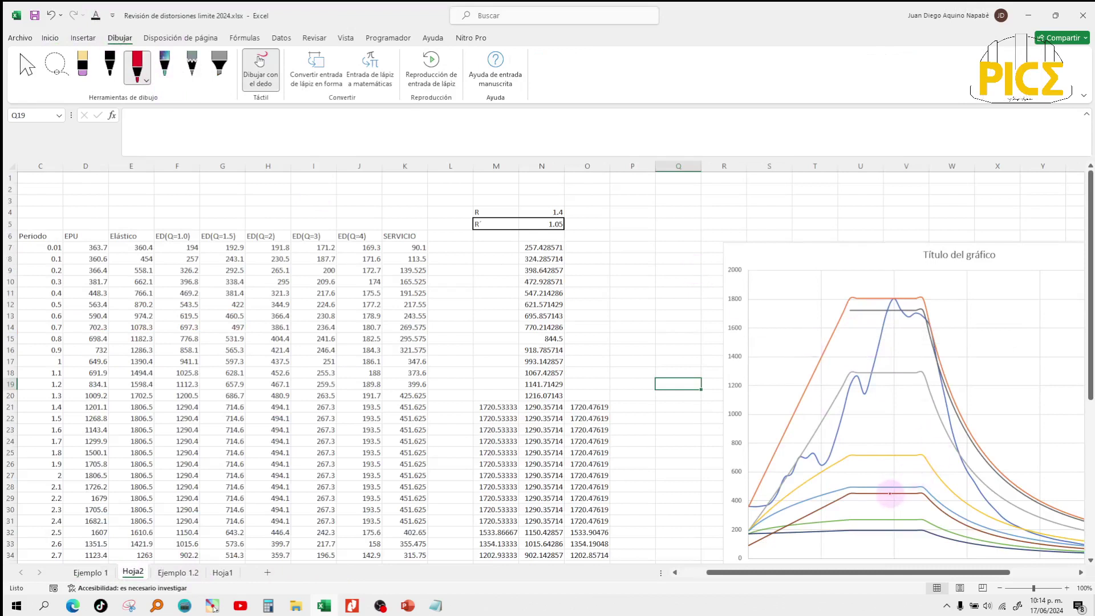
{"action": "left_click_drag", "start_coordinate": [895, 494], "coordinate": [885, 499]}
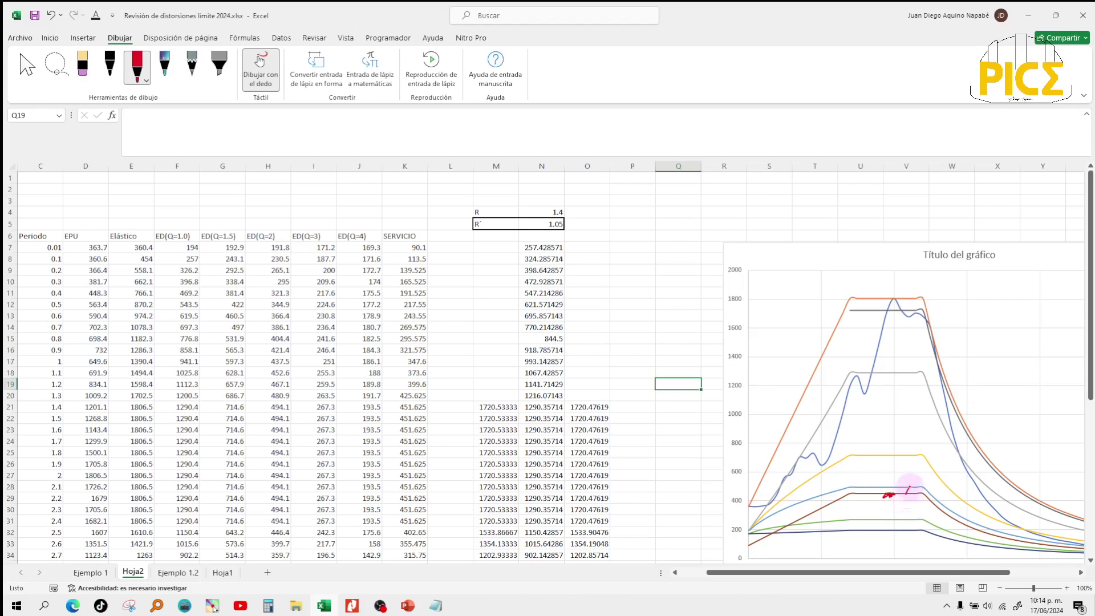
{"action": "left_click_drag", "start_coordinate": [904, 492], "coordinate": [924, 508]}
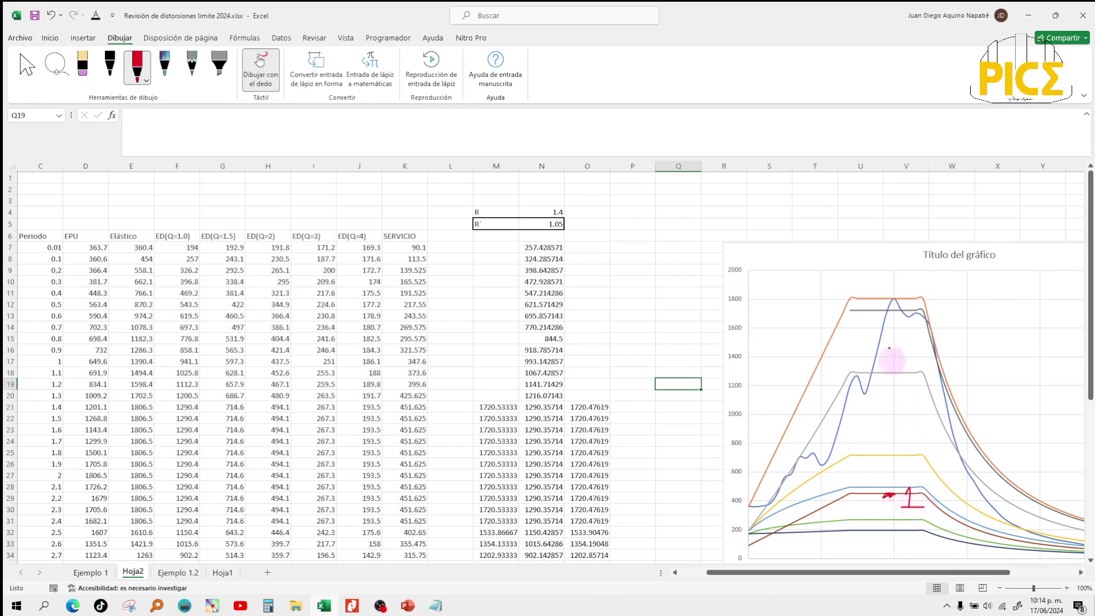
{"action": "left_click_drag", "start_coordinate": [882, 299], "coordinate": [907, 325]}
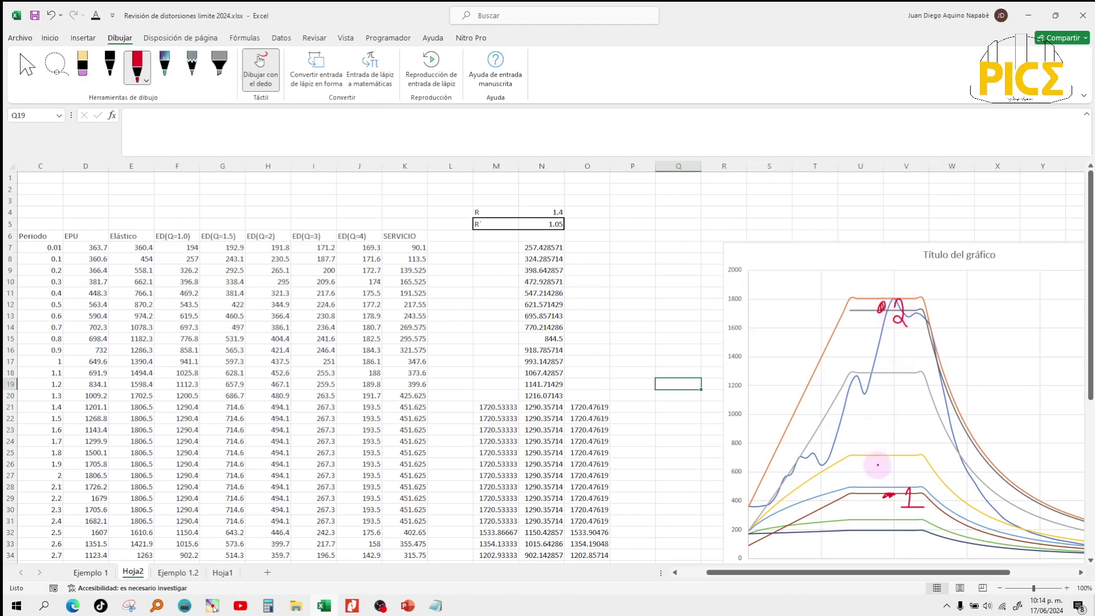
Mark a red point labelled 3 on the Series5 plateau, just above the SERVICIO curve.
{"action": "left_click_drag", "start_coordinate": [888, 575], "coordinate": [927, 574]}
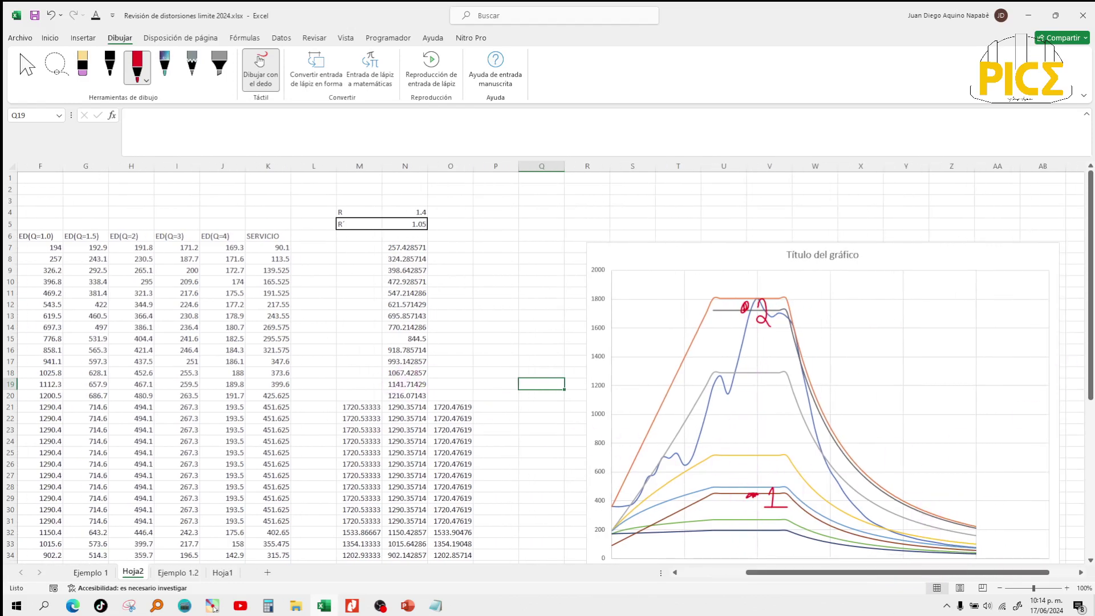
{"action": "left_click_drag", "start_coordinate": [1088, 318], "coordinate": [1090, 357]}
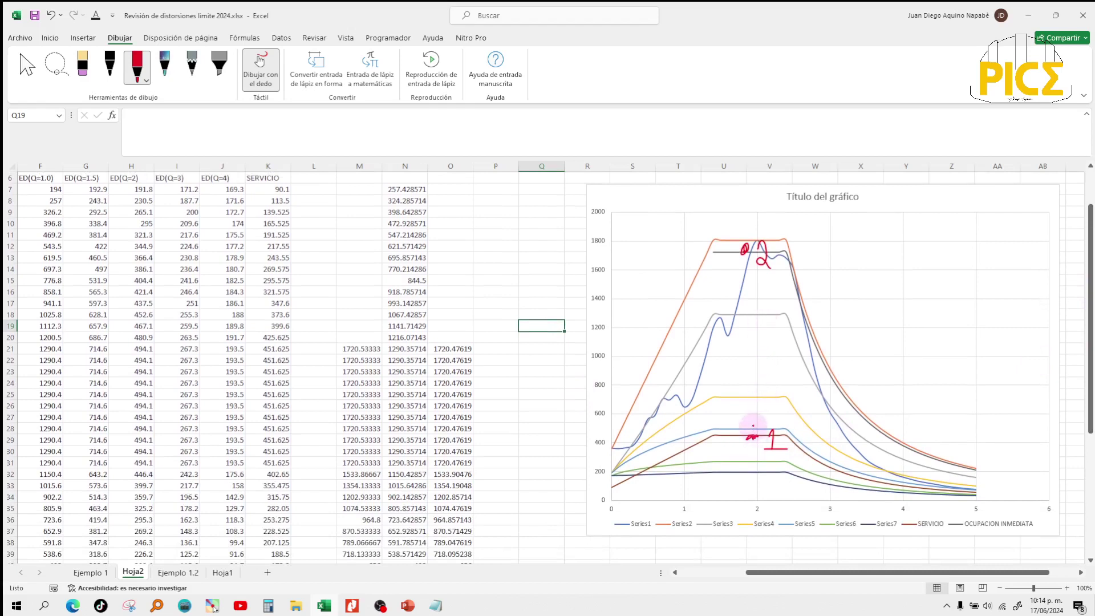
{"action": "left_click_drag", "start_coordinate": [753, 425], "coordinate": [765, 426]}
{"action": "left_click", "coordinate": [759, 424]}
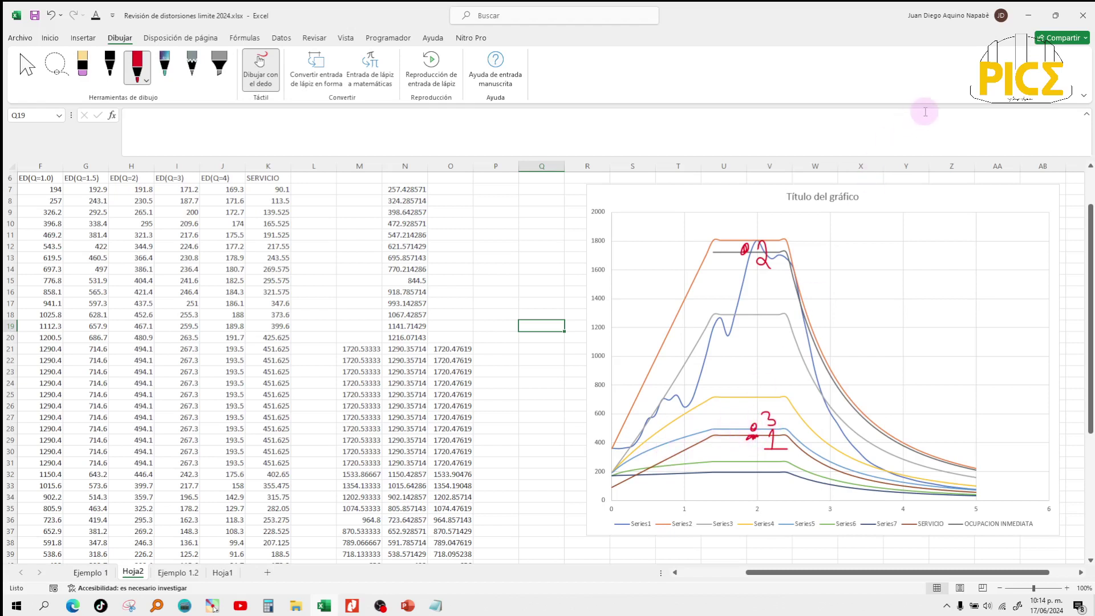
Recheck the highlighted ED(Q=3) acceleration in the spectrum PDF and return to the Seguridad de vida section on Ejemplo 1.
{"action": "left_click", "coordinate": [1030, 17]}
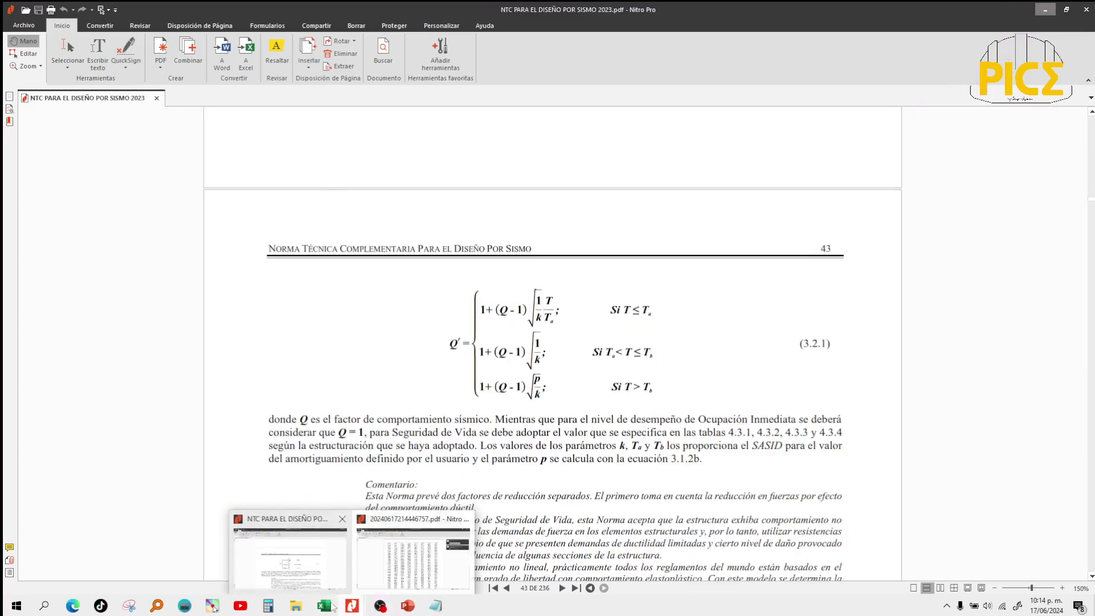
{"action": "mouse_move", "coordinate": [330, 609]}
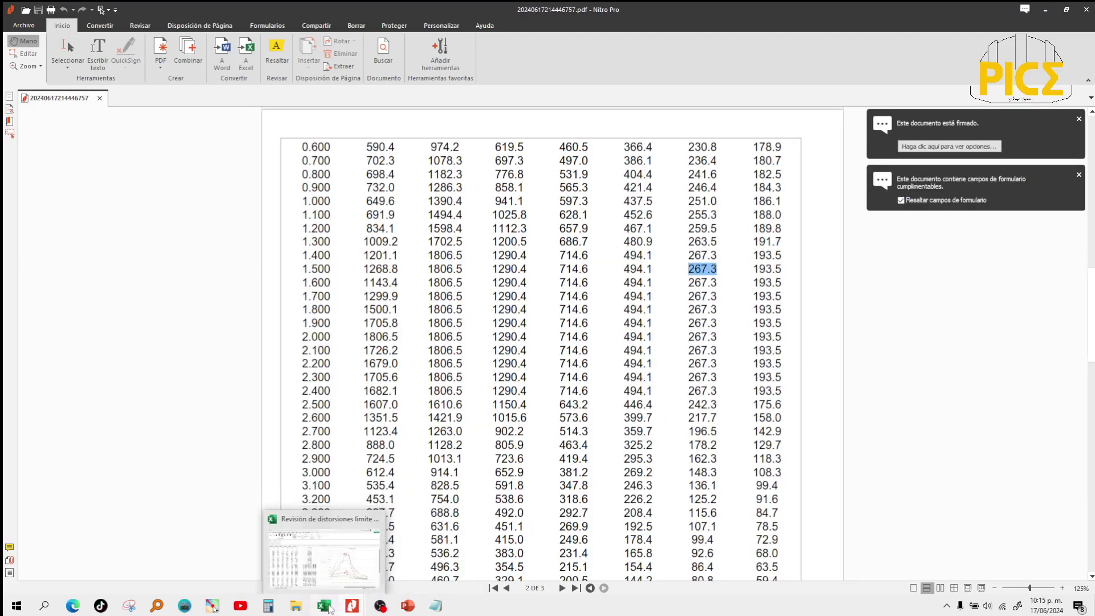
{"action": "left_click", "coordinate": [330, 570]}
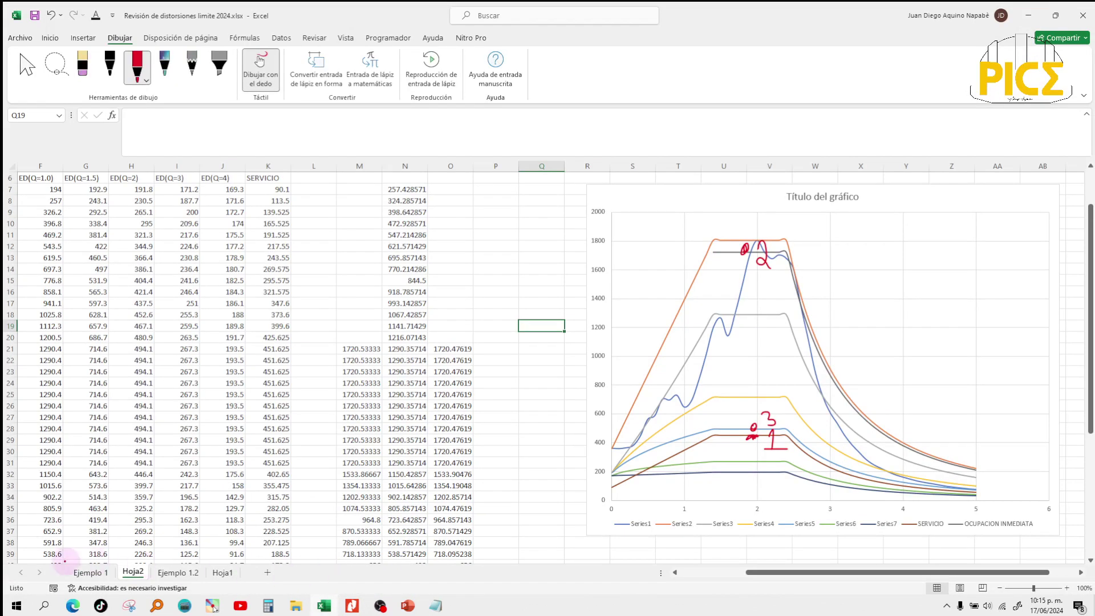
{"action": "left_click", "coordinate": [80, 572]}
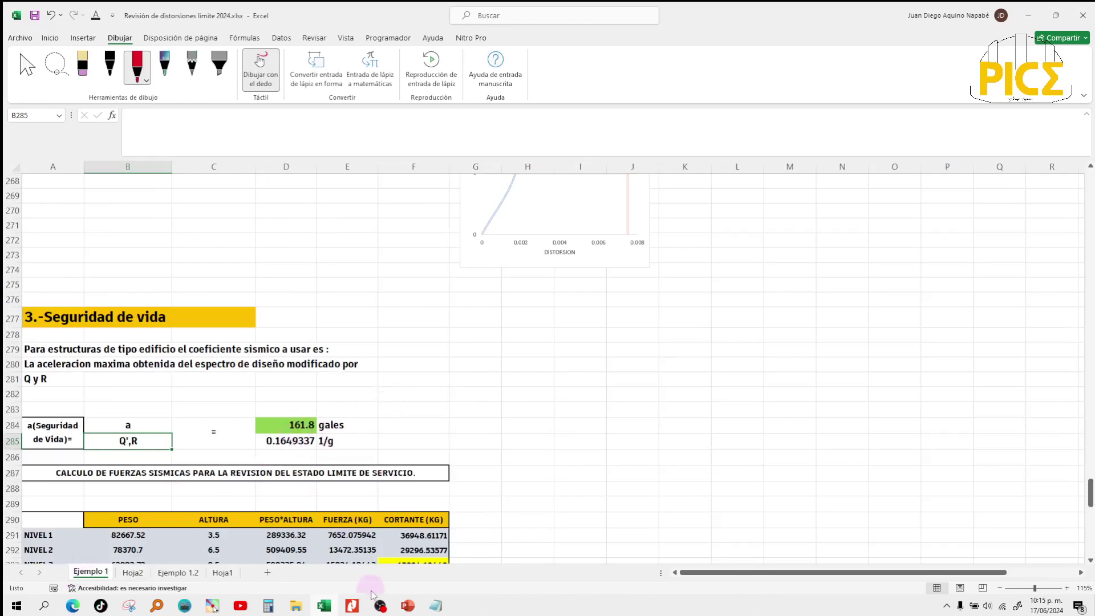
{"action": "left_click", "coordinate": [366, 548]}
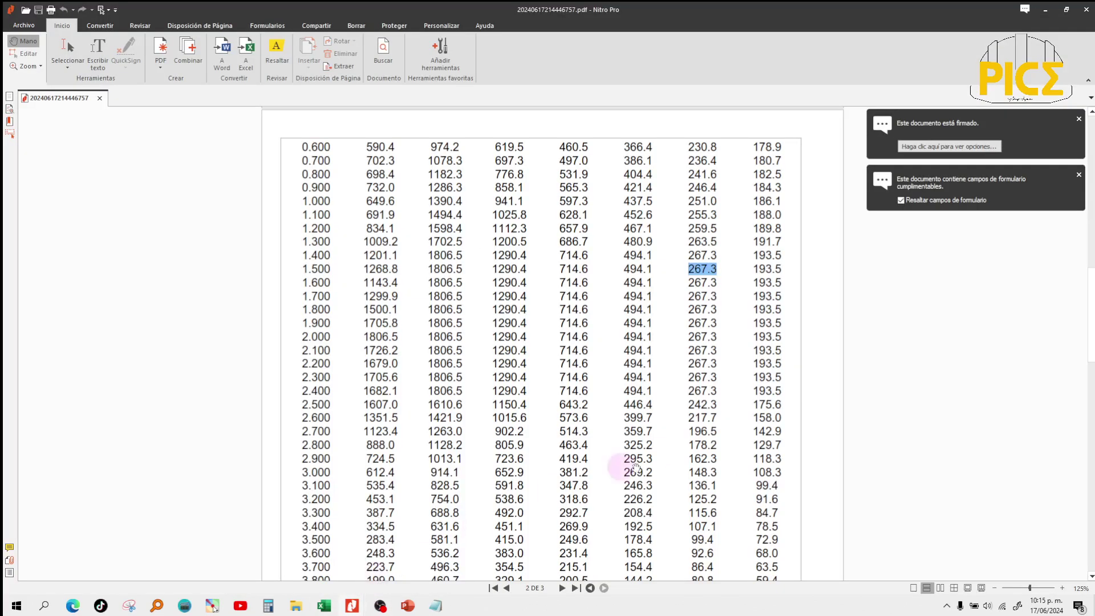
{"action": "left_click", "coordinate": [1046, 10]}
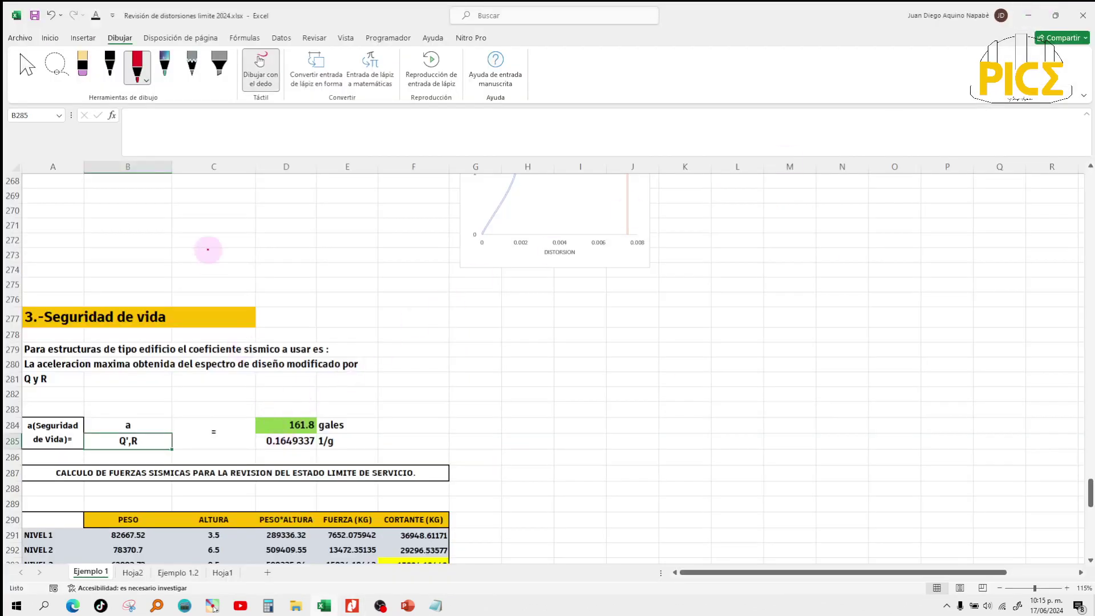
Stop inking and set the Seguridad de vida acceleration in D284 to 267.3 gales.
{"action": "left_click", "coordinate": [27, 66]}
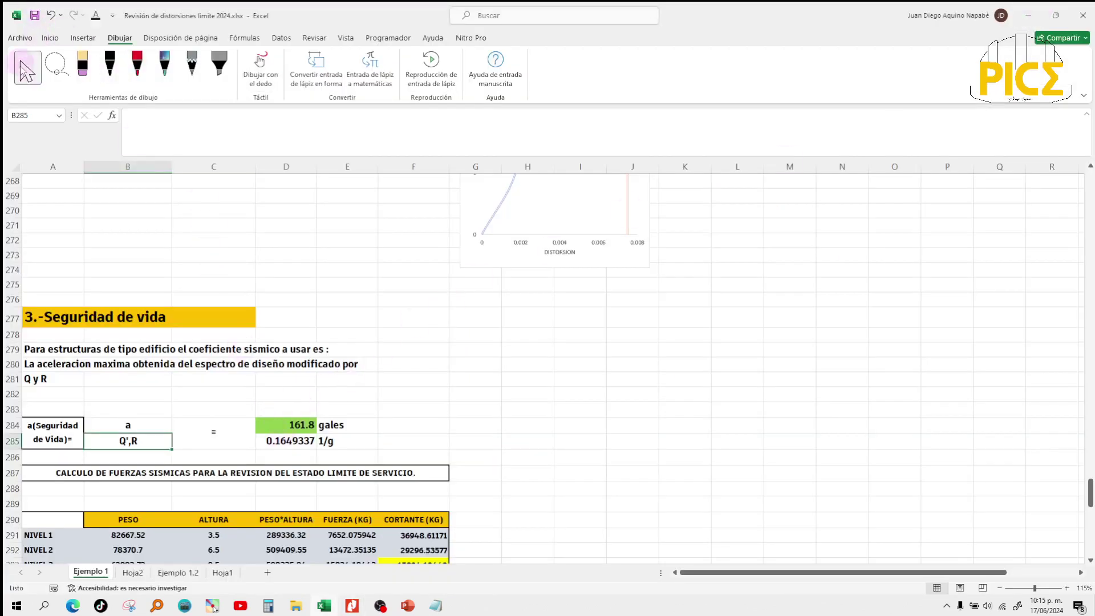
{"action": "left_click", "coordinate": [283, 427]}
{"action": "type", "text": "267.3"}
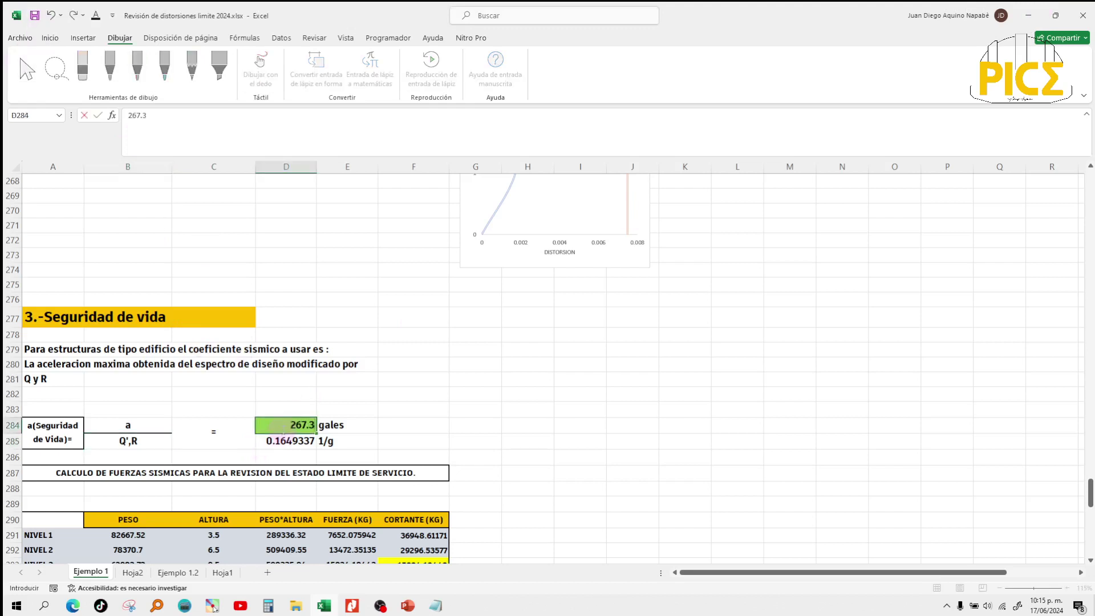
{"action": "key", "text": "ctrl+Return"}
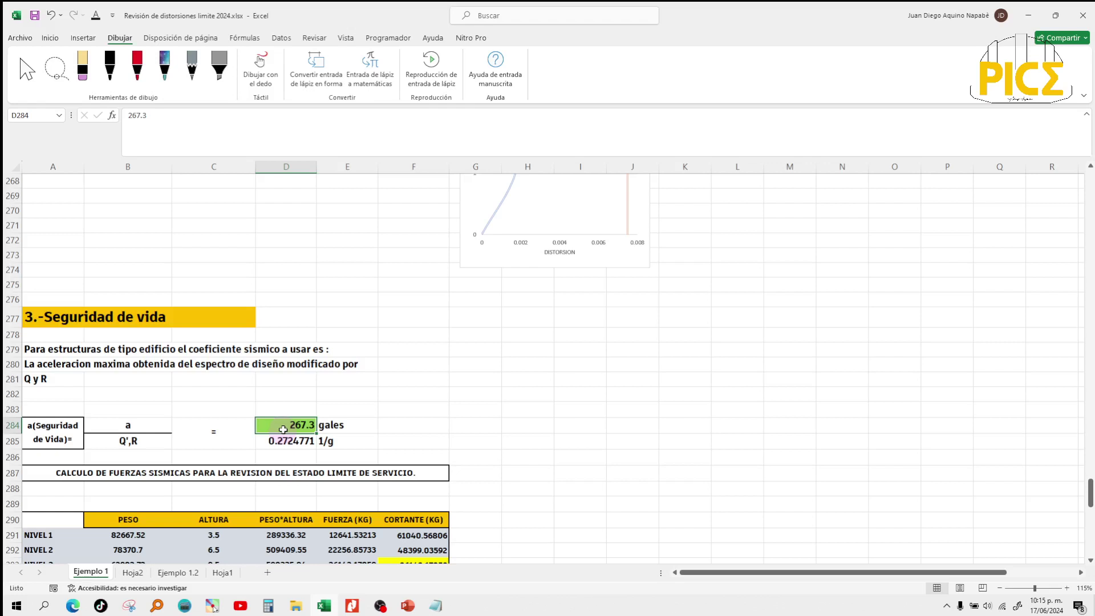
Review the Seguridad de vida coefficient in D285 and the seismic force table calculated below it.
{"action": "scroll", "coordinate": [282, 429], "scroll_direction": "down", "scroll_amount": 2}
{"action": "left_click", "coordinate": [303, 352]}
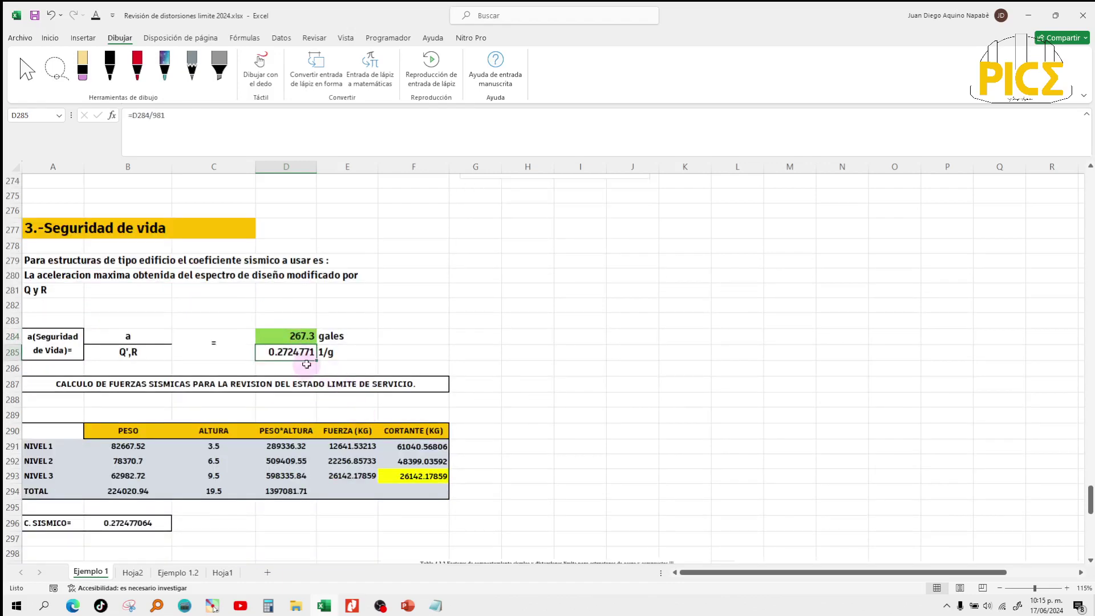
{"action": "scroll", "coordinate": [308, 365], "scroll_direction": "down", "scroll_amount": 2}
{"action": "scroll", "coordinate": [514, 397], "scroll_direction": "down", "scroll_amount": 1}
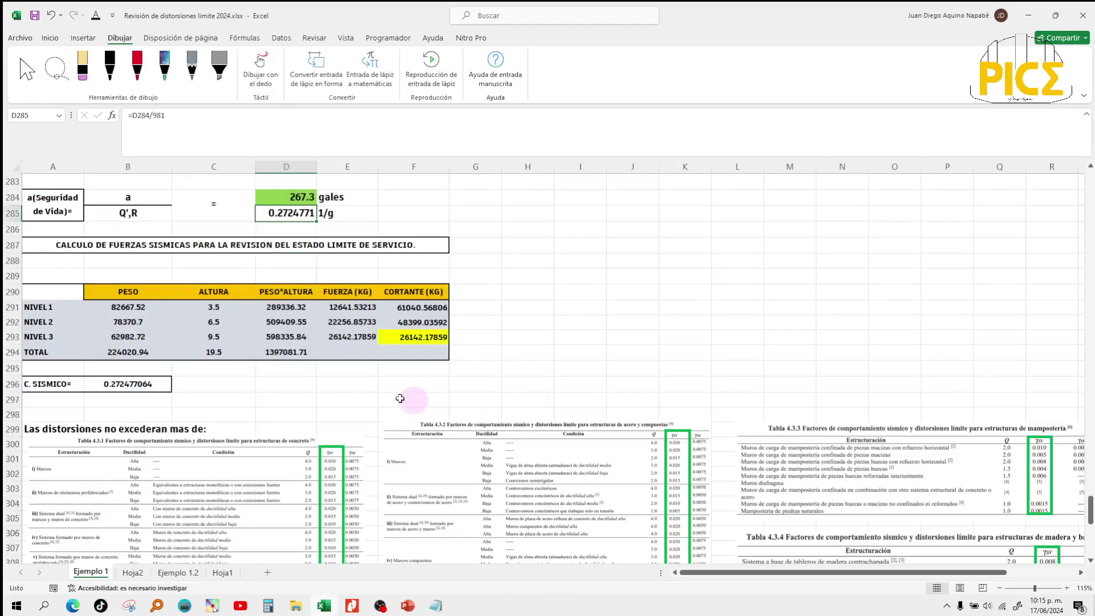
Go back to the Ocupación inmediata section and examine the concrete distortion limits in Tabla 4.3.1 at a larger zoom.
{"action": "scroll", "coordinate": [331, 396], "scroll_direction": "up", "scroll_amount": 8}
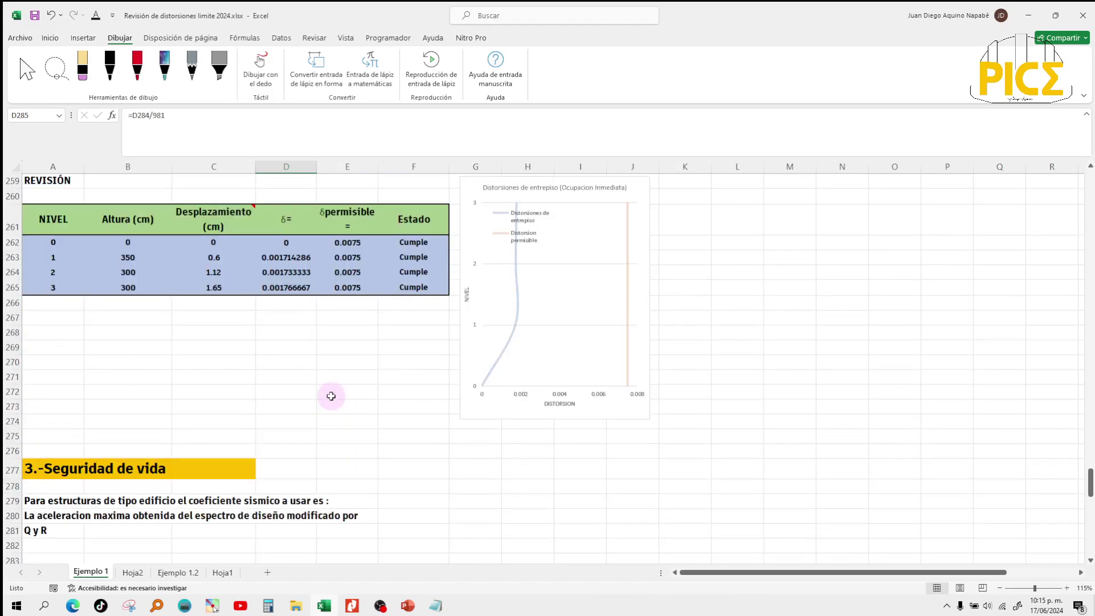
{"action": "scroll", "coordinate": [331, 396], "scroll_direction": "up", "scroll_amount": 20}
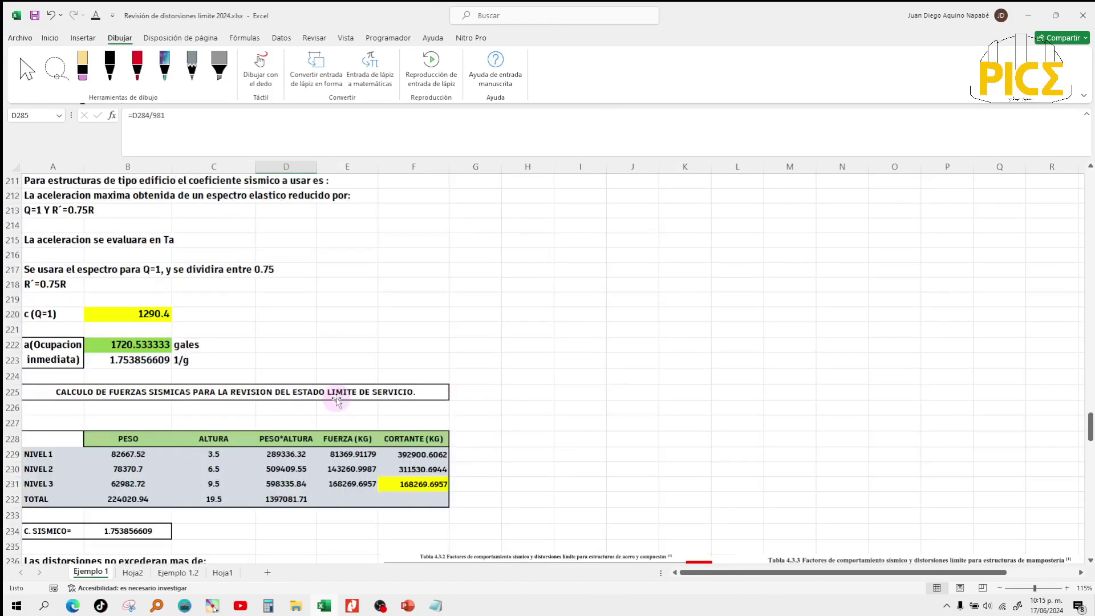
{"action": "scroll", "coordinate": [337, 400], "scroll_direction": "down", "scroll_amount": 12}
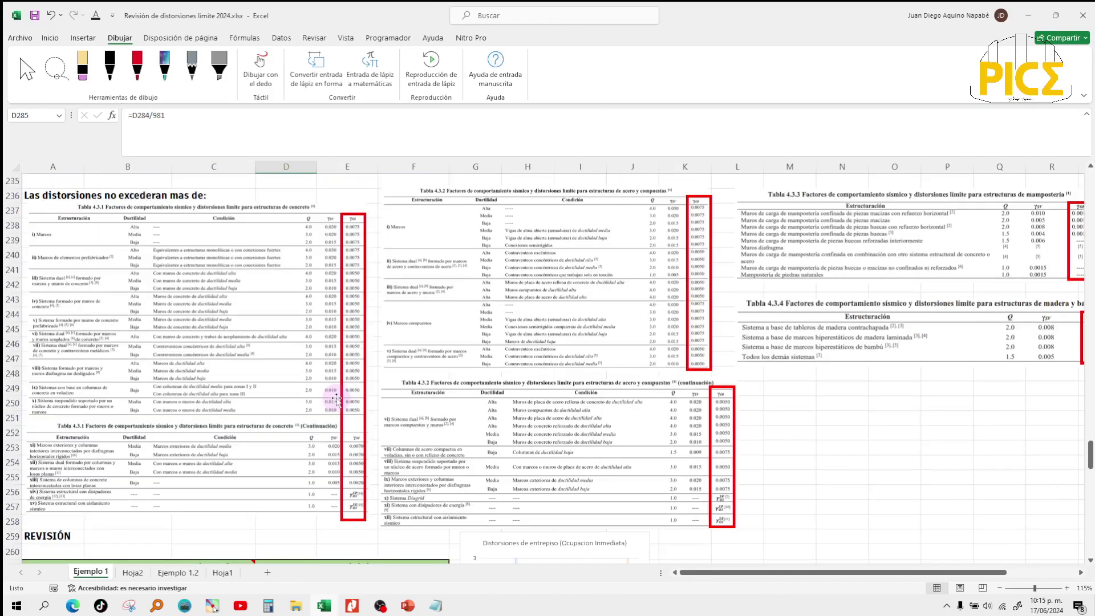
{"action": "left_click", "coordinate": [1043, 588]}
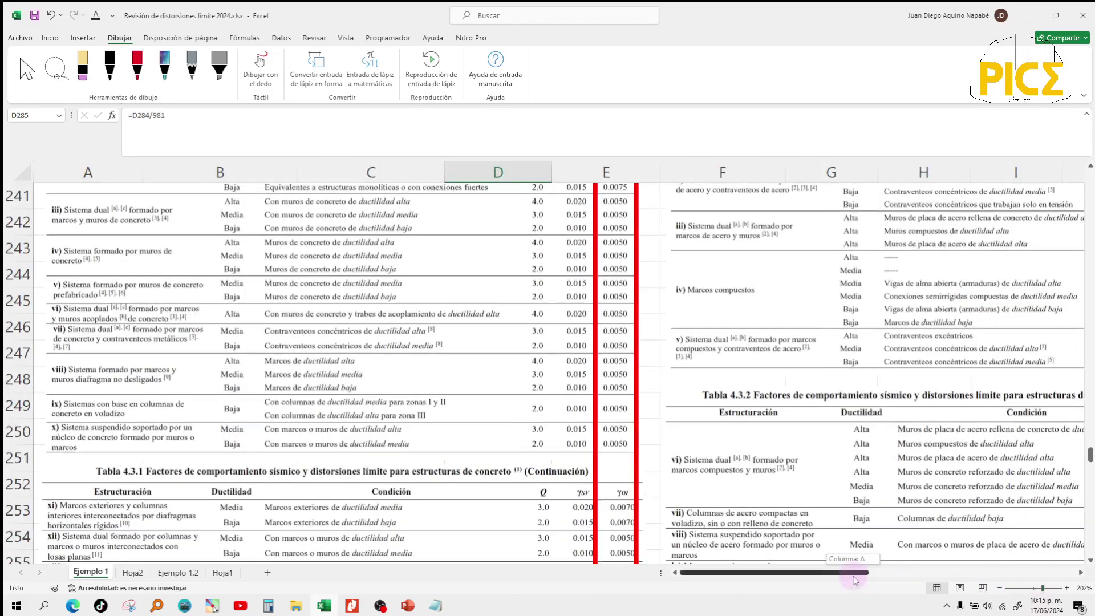
{"action": "scroll", "coordinate": [542, 512], "scroll_direction": "up", "scroll_amount": 4}
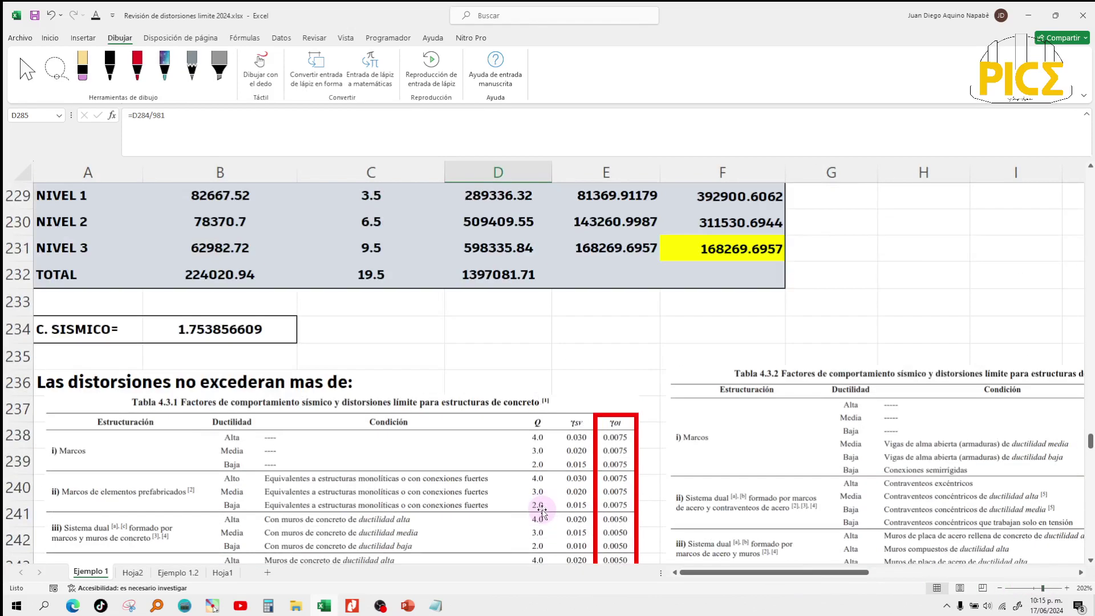
{"action": "scroll", "coordinate": [542, 512], "scroll_direction": "down", "scroll_amount": 1}
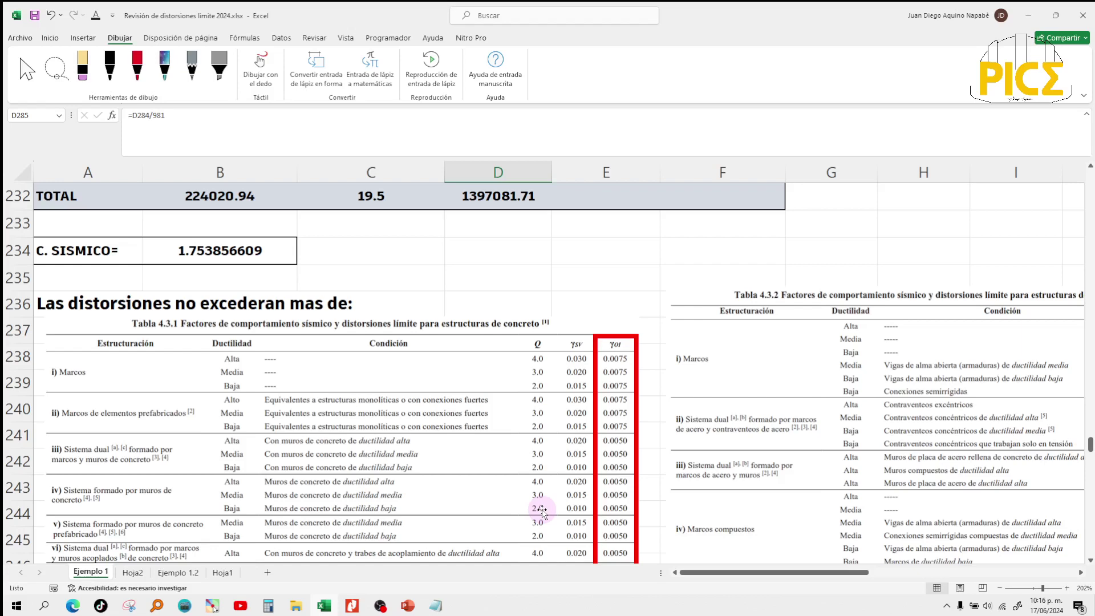
{"action": "scroll", "coordinate": [541, 502], "scroll_direction": "down", "scroll_amount": 3}
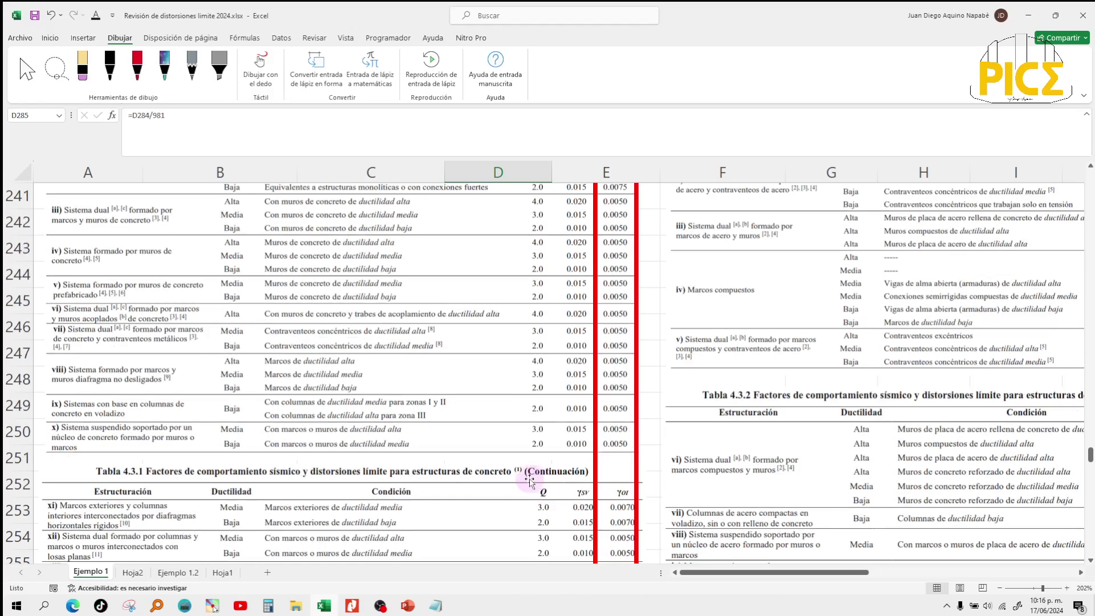
{"action": "scroll", "coordinate": [529, 481], "scroll_direction": "up", "scroll_amount": 5}
{"action": "scroll", "coordinate": [530, 481], "scroll_direction": "down", "scroll_amount": 1}
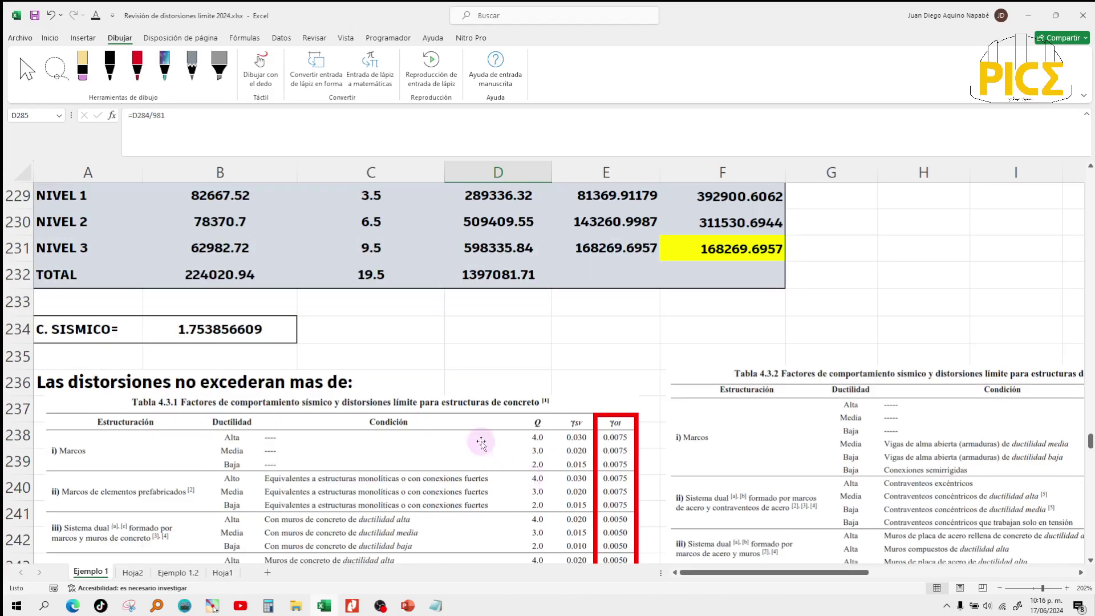
{"action": "scroll", "coordinate": [478, 443], "scroll_direction": "down", "scroll_amount": 2}
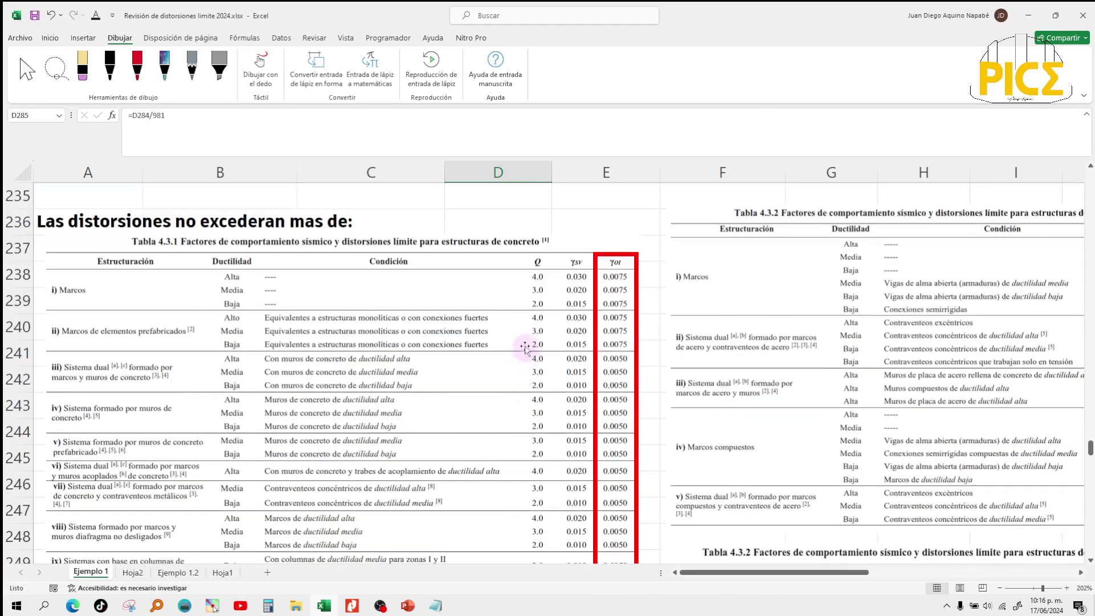
Shift the red frame around the γOI column of the concrete Tabla 4.3.1 slightly up and to the left.
{"action": "left_click", "coordinate": [498, 328]}
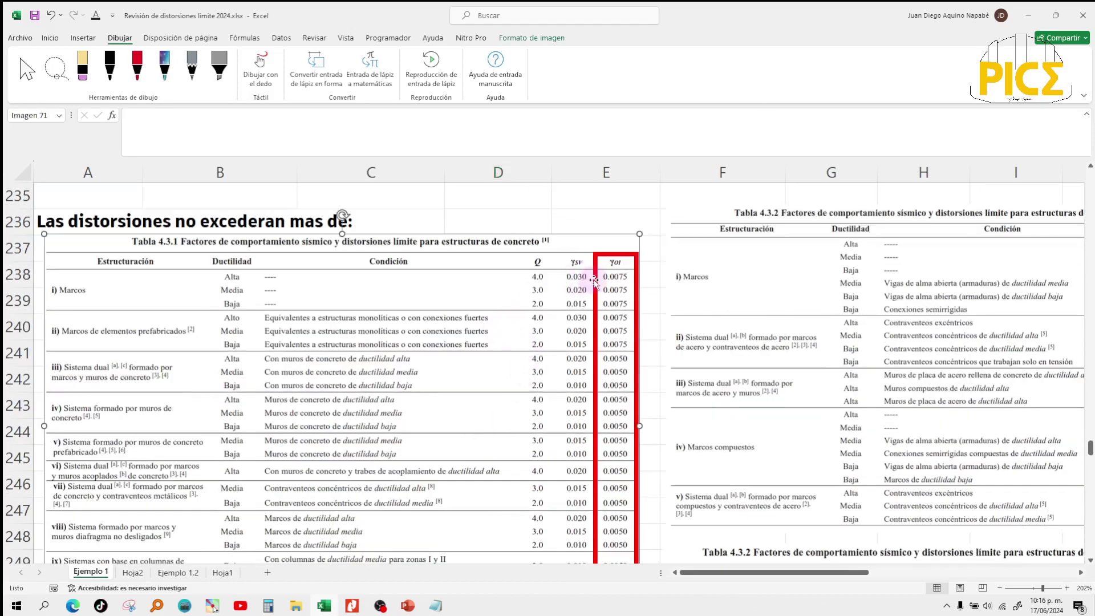
{"action": "mouse_move", "coordinate": [596, 277]}
{"action": "left_mouse_down"}
{"action": "mouse_move", "coordinate": [562, 276]}
{"action": "mouse_move", "coordinate": [597, 277]}
{"action": "left_mouse_up"}
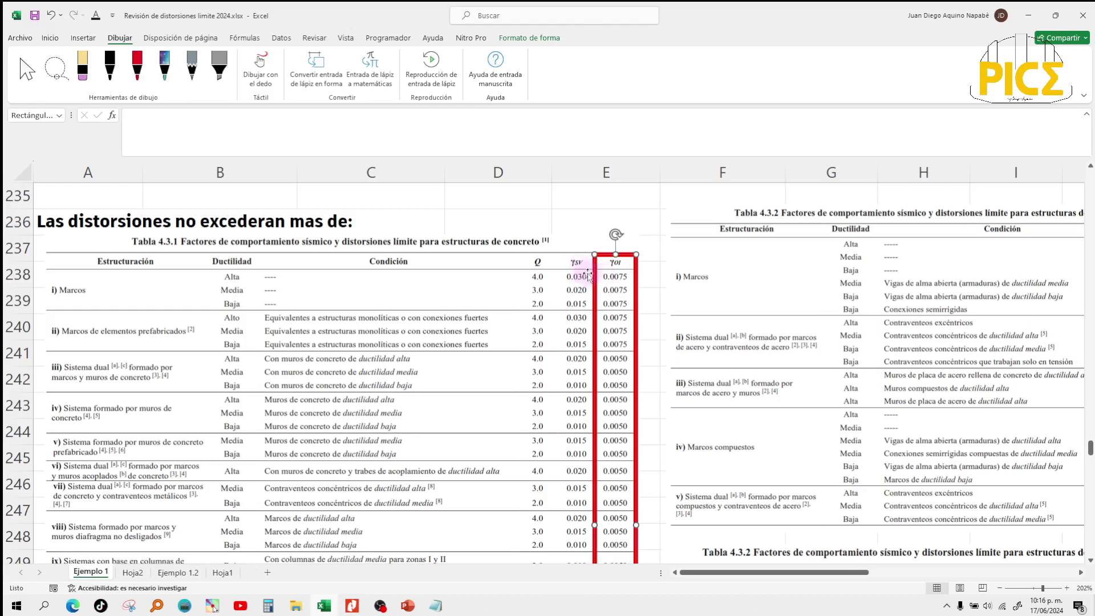
{"action": "mouse_move", "coordinate": [588, 276]}
{"action": "left_mouse_down"}
{"action": "mouse_move", "coordinate": [558, 276]}
{"action": "mouse_move", "coordinate": [593, 277]}
{"action": "left_mouse_up"}
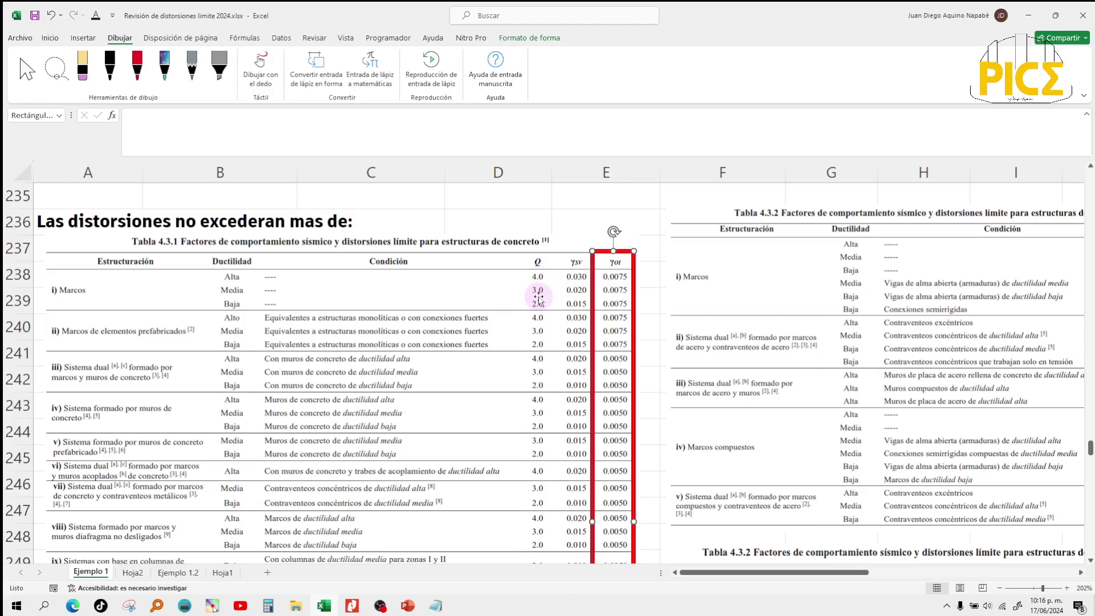
{"action": "scroll", "coordinate": [539, 296], "scroll_direction": "down", "scroll_amount": 1}
{"action": "scroll", "coordinate": [539, 297], "scroll_direction": "up", "scroll_amount": 1}
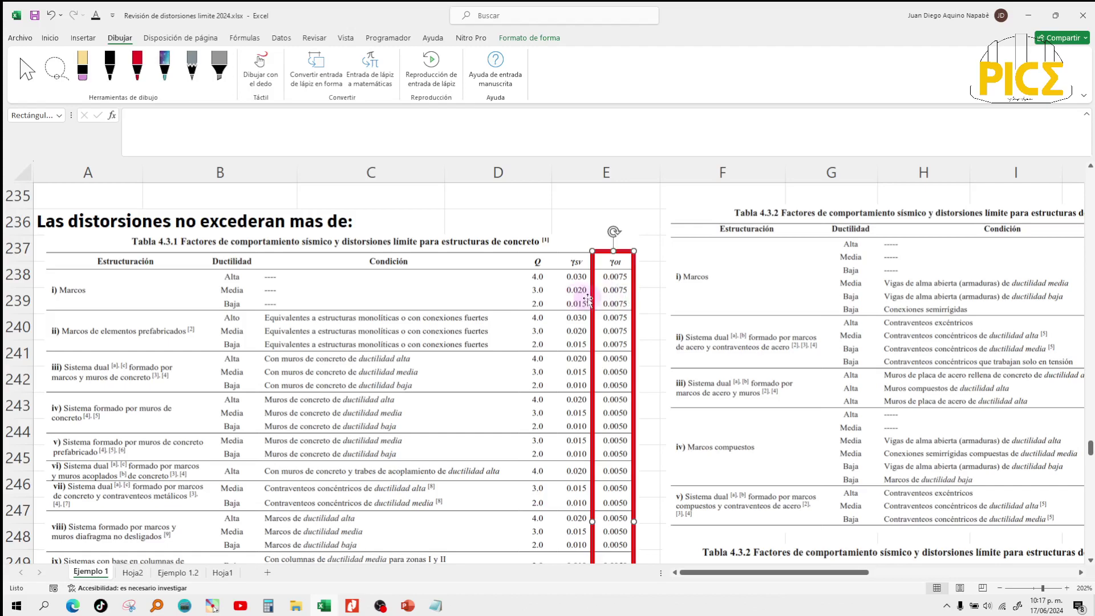
Examine the rest of the concrete limits and the γOI limits for steel and composite structures in Tabla 4.3.2.
{"action": "scroll", "coordinate": [591, 309], "scroll_direction": "down", "scroll_amount": 4}
{"action": "scroll", "coordinate": [590, 309], "scroll_direction": "down", "scroll_amount": 1}
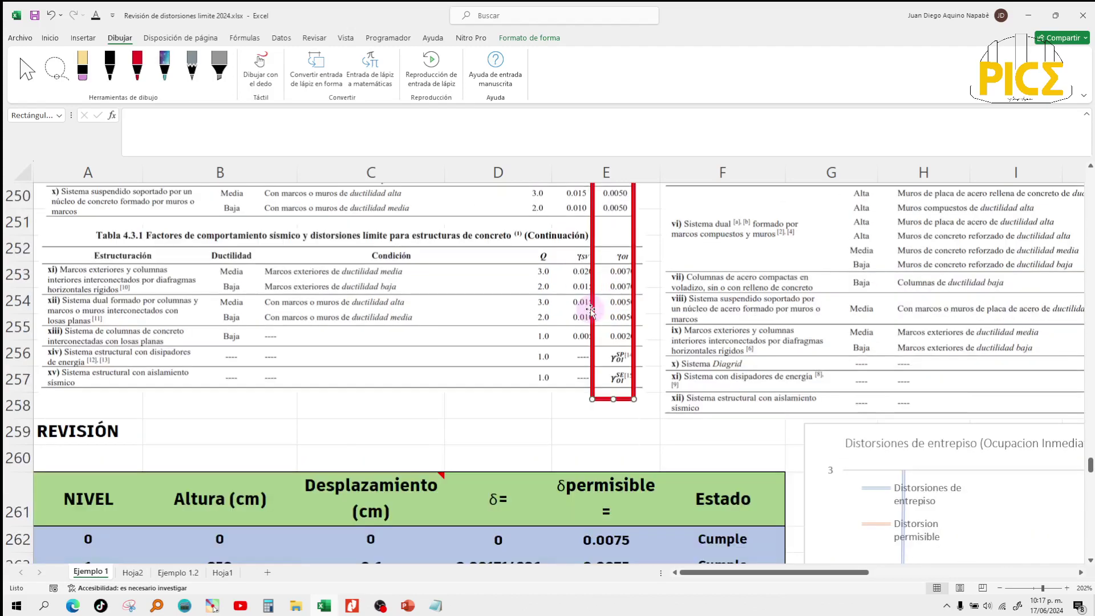
{"action": "scroll", "coordinate": [590, 310], "scroll_direction": "up", "scroll_amount": 5}
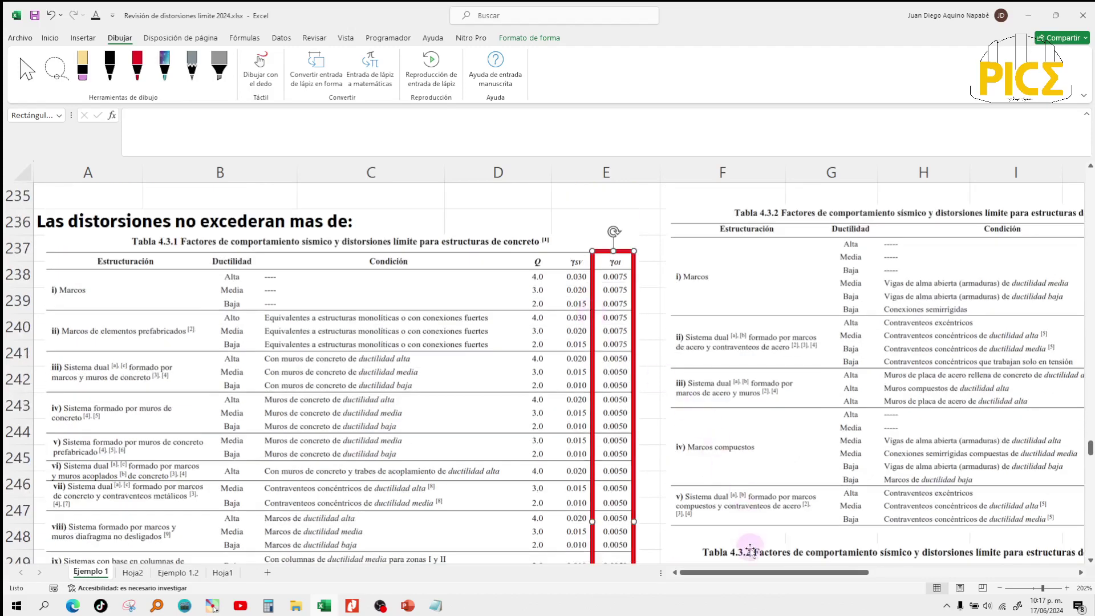
{"action": "left_click_drag", "start_coordinate": [750, 571], "coordinate": [837, 571]}
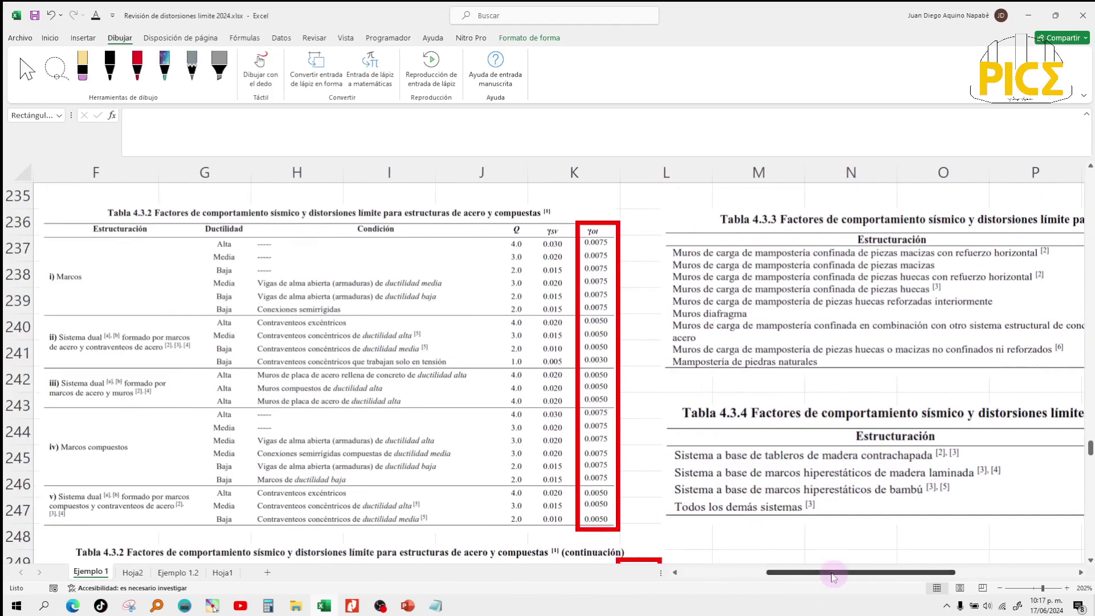
{"action": "scroll", "coordinate": [436, 251], "scroll_direction": "down", "scroll_amount": 1}
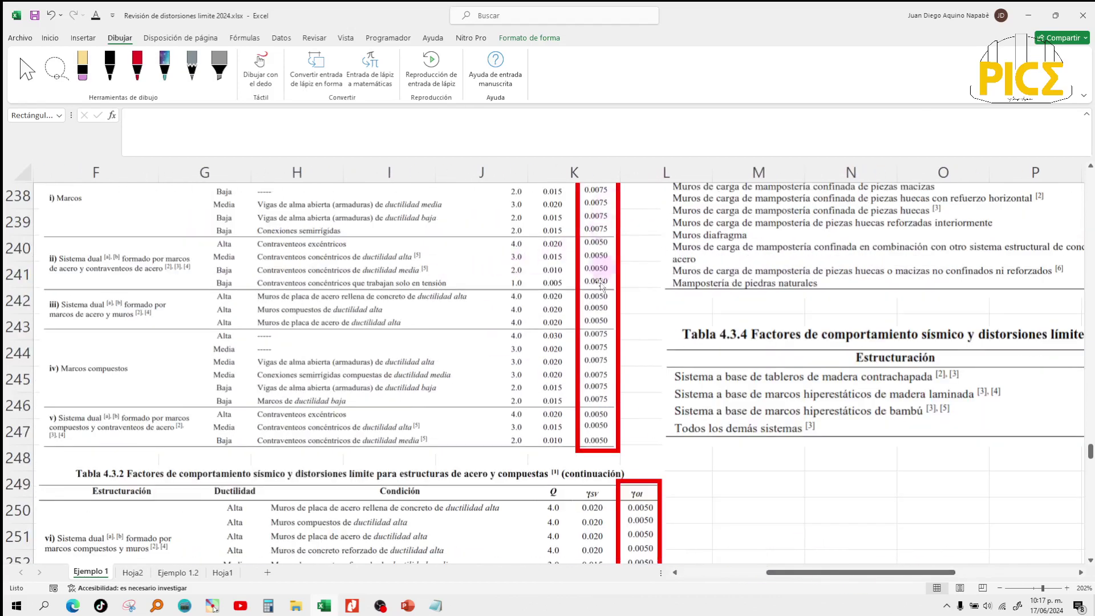
{"action": "scroll", "coordinate": [597, 297], "scroll_direction": "up", "scroll_amount": 1}
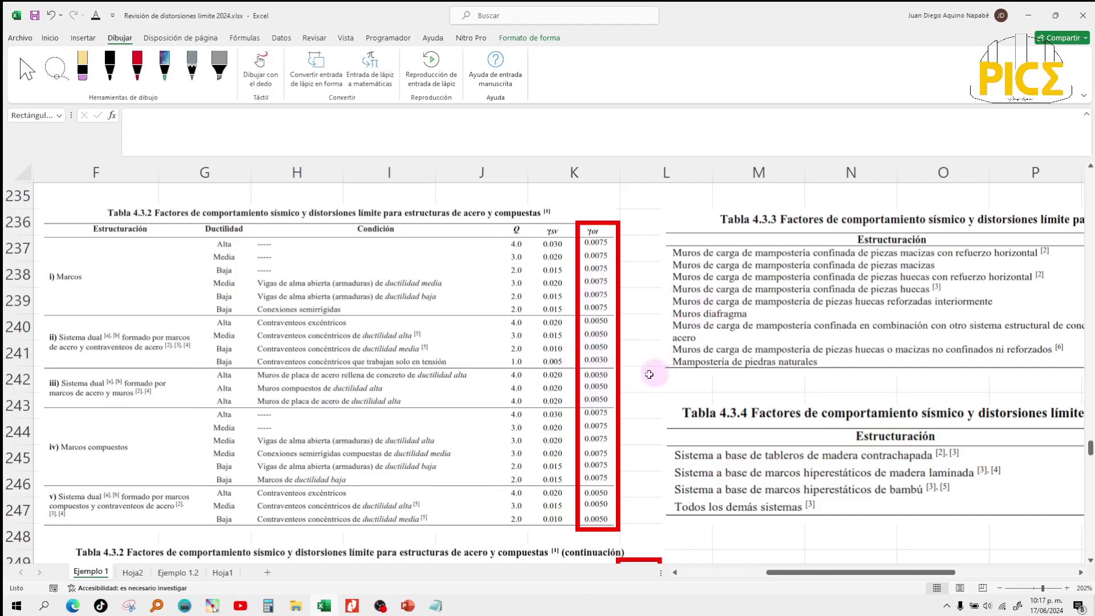
{"action": "scroll", "coordinate": [624, 454], "scroll_direction": "down", "scroll_amount": 2}
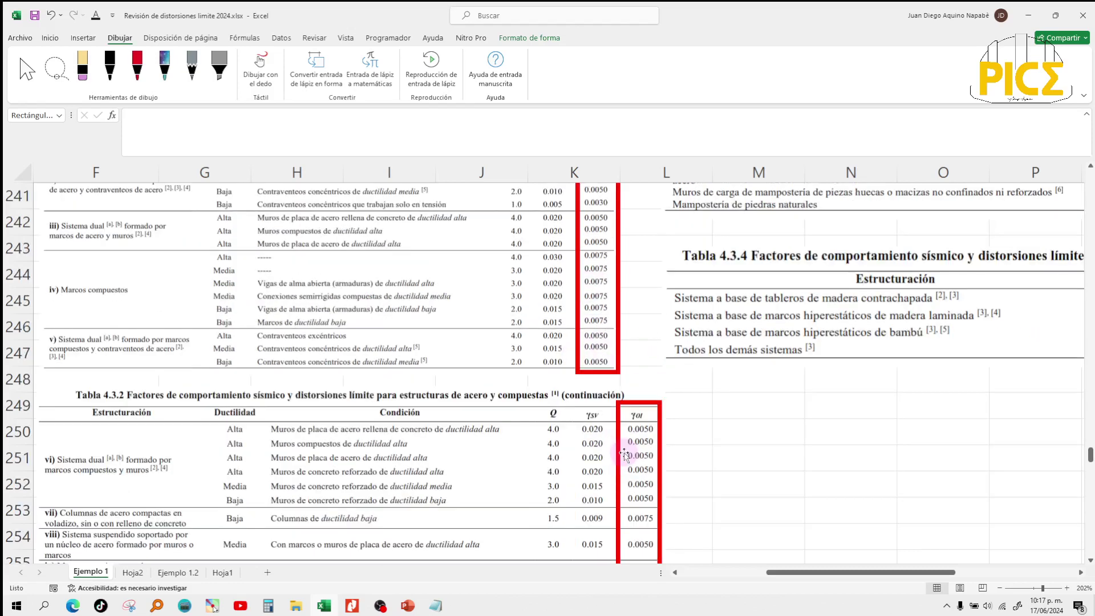
{"action": "scroll", "coordinate": [622, 451], "scroll_direction": "down", "scroll_amount": 2}
{"action": "scroll", "coordinate": [620, 449], "scroll_direction": "up", "scroll_amount": 5}
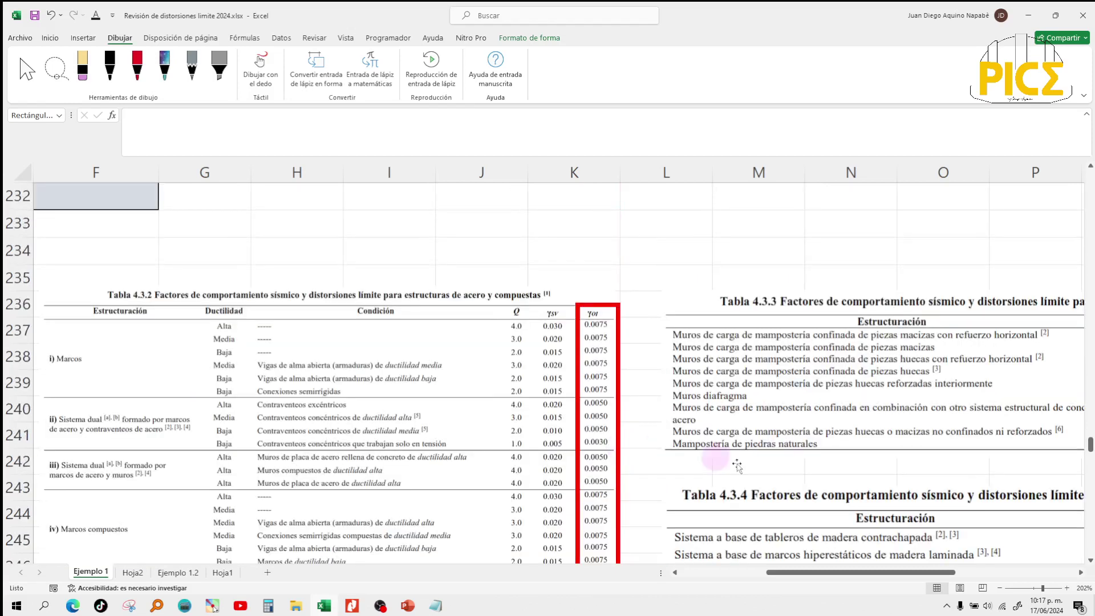
Examine the γOI limits for masonry in Tabla 4.3.3 and for timber and bamboo in Tabla 4.3.4, returning to the concrete table.
{"action": "left_click_drag", "start_coordinate": [846, 575], "coordinate": [933, 573]}
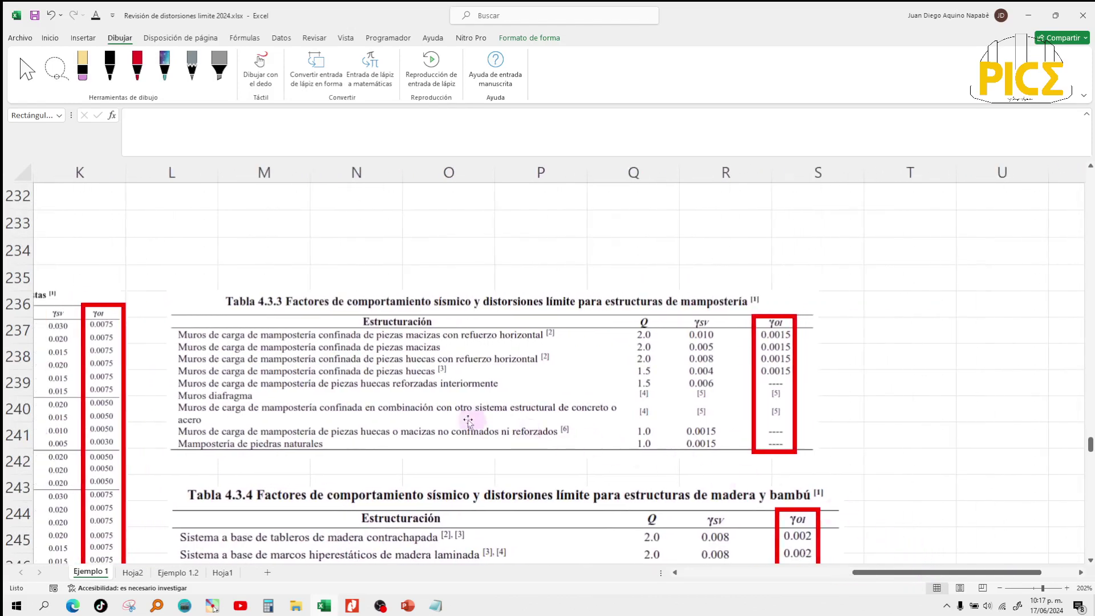
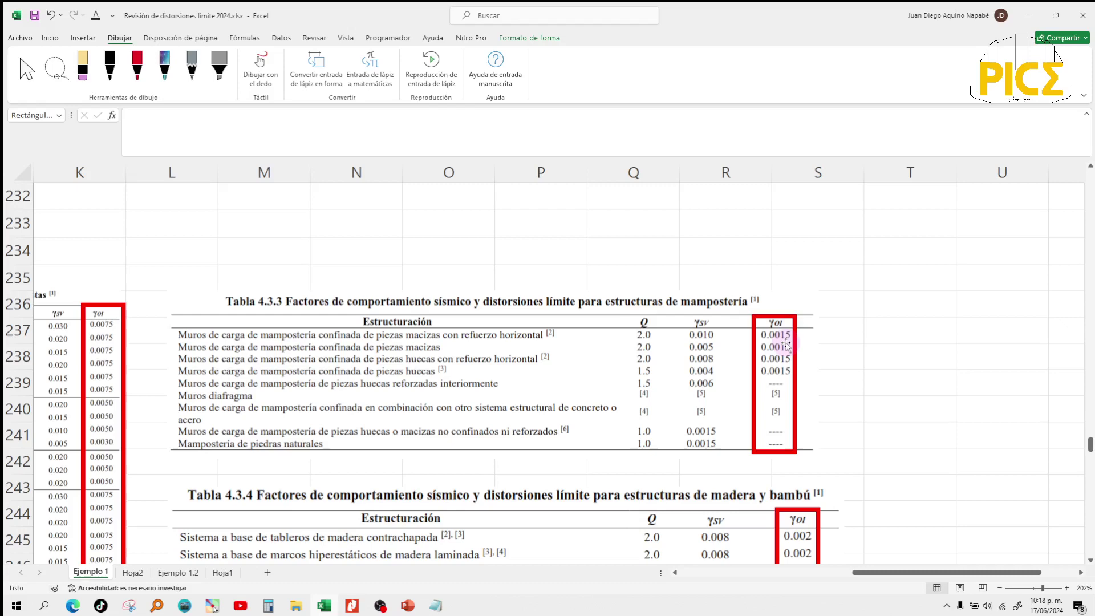
{"action": "scroll", "coordinate": [930, 362], "scroll_direction": "down", "scroll_amount": 4}
{"action": "scroll", "coordinate": [930, 372], "scroll_direction": "up", "scroll_amount": 3}
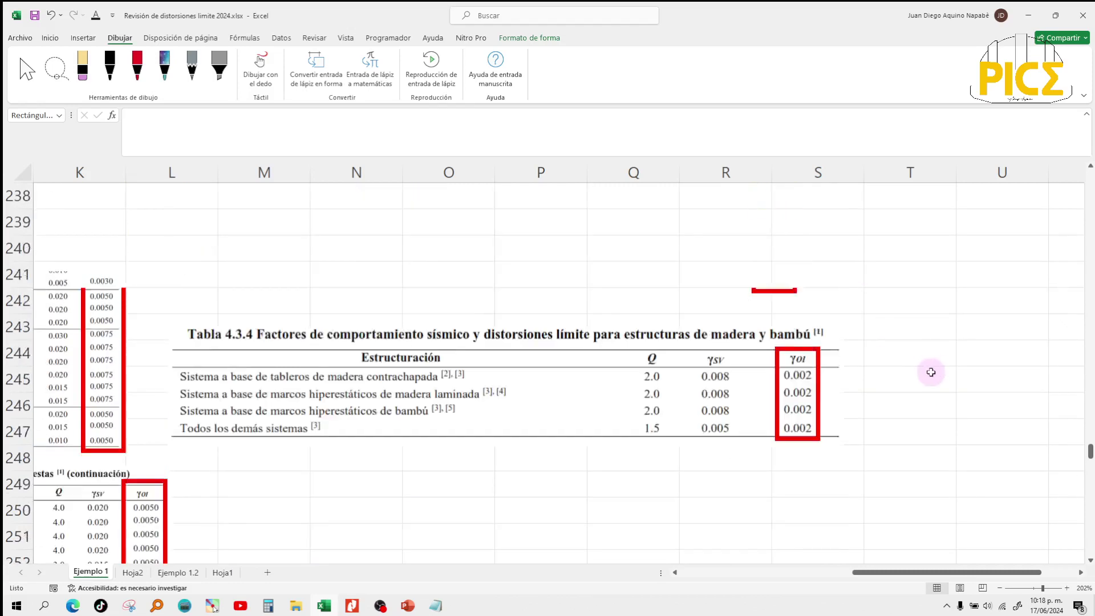
{"action": "left_click_drag", "start_coordinate": [943, 576], "coordinate": [652, 527]}
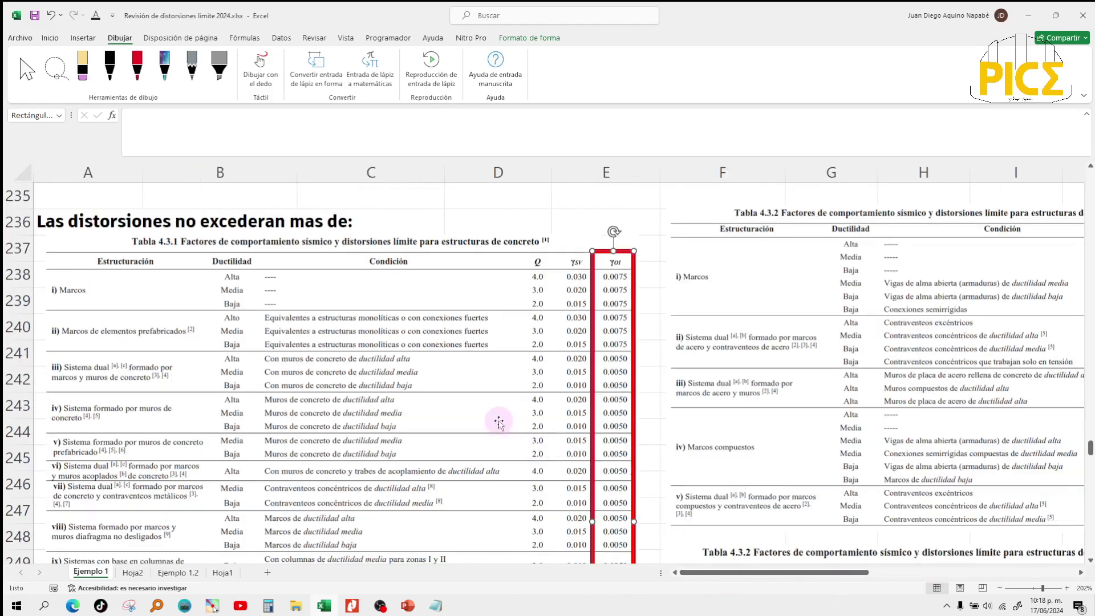
Compare the permissible distortions in the Ocupación inmediata REVISIÓN table with the code limits and the force table above.
{"action": "scroll", "coordinate": [595, 466], "scroll_direction": "up", "scroll_amount": 3}
{"action": "scroll", "coordinate": [596, 467], "scroll_direction": "down", "scroll_amount": 17}
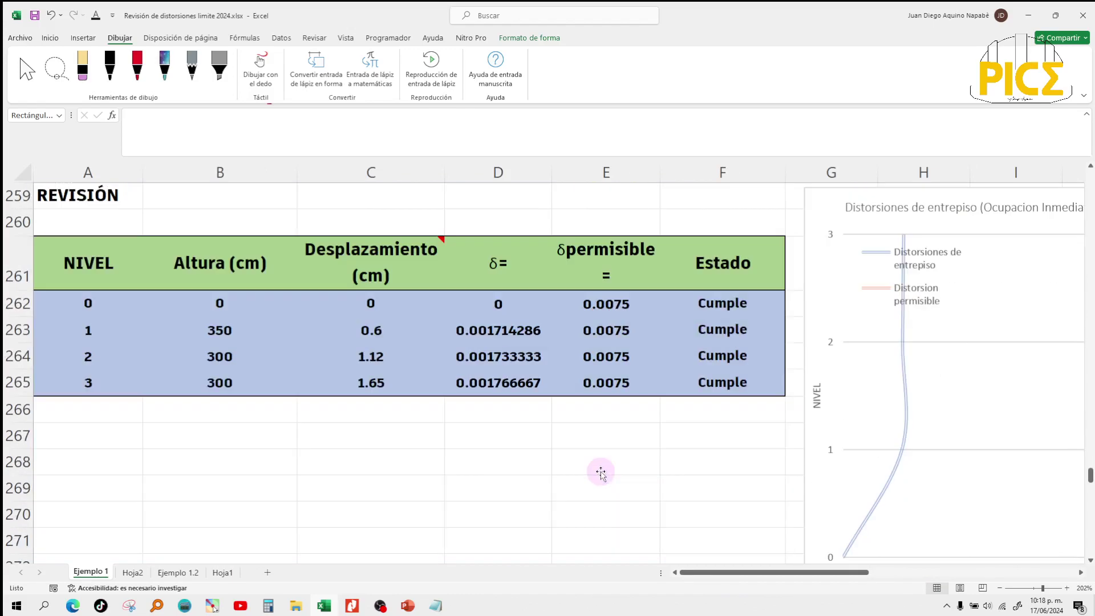
{"action": "scroll", "coordinate": [600, 472], "scroll_direction": "up", "scroll_amount": 6}
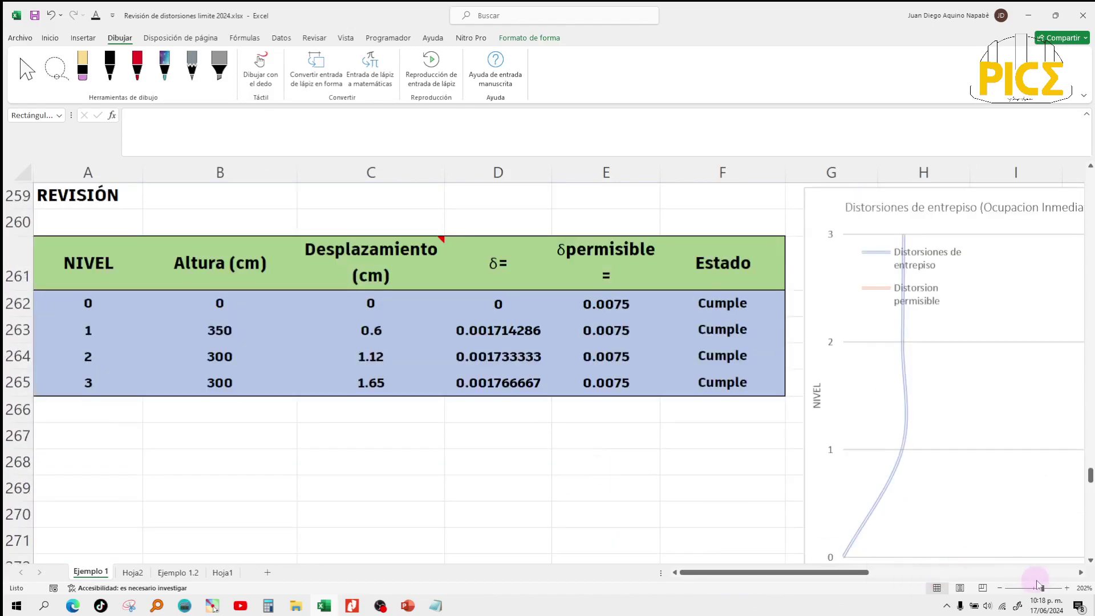
{"action": "left_click", "coordinate": [1036, 588]}
{"action": "scroll", "coordinate": [329, 387], "scroll_direction": "up", "scroll_amount": 2}
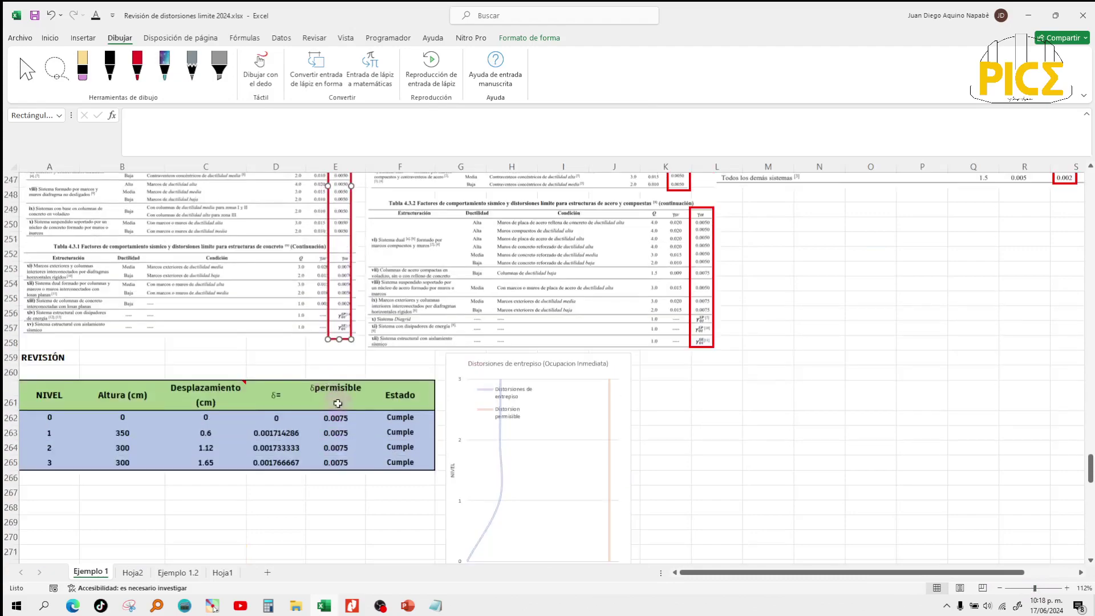
{"action": "scroll", "coordinate": [352, 430], "scroll_direction": "up", "scroll_amount": 5}
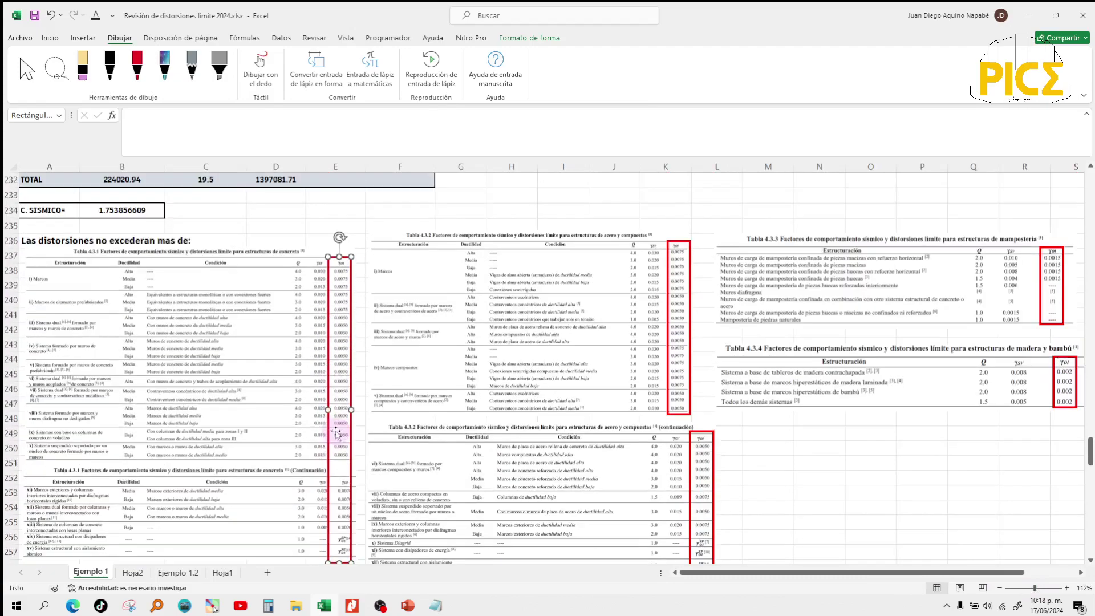
{"action": "scroll", "coordinate": [340, 309], "scroll_direction": "down", "scroll_amount": 3}
{"action": "scroll", "coordinate": [348, 371], "scroll_direction": "up", "scroll_amount": 11}
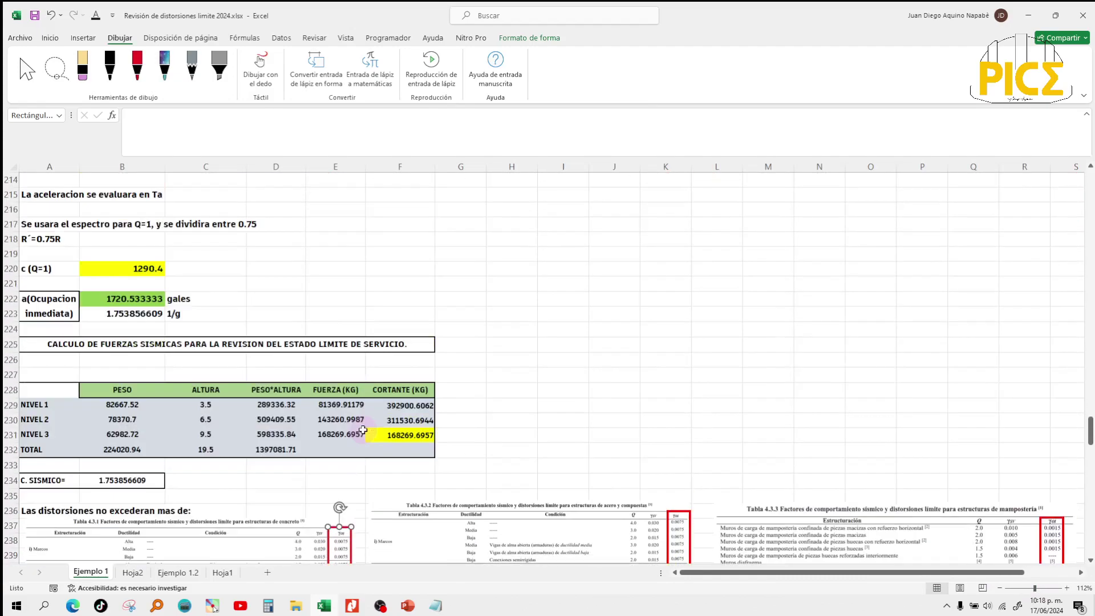
Examine the Seguridad de vida section, from the seismic force table to the REVISIÓN table and its distortion chart.
{"action": "scroll", "coordinate": [363, 433], "scroll_direction": "down", "scroll_amount": 7}
{"action": "scroll", "coordinate": [361, 431], "scroll_direction": "down", "scroll_amount": 14}
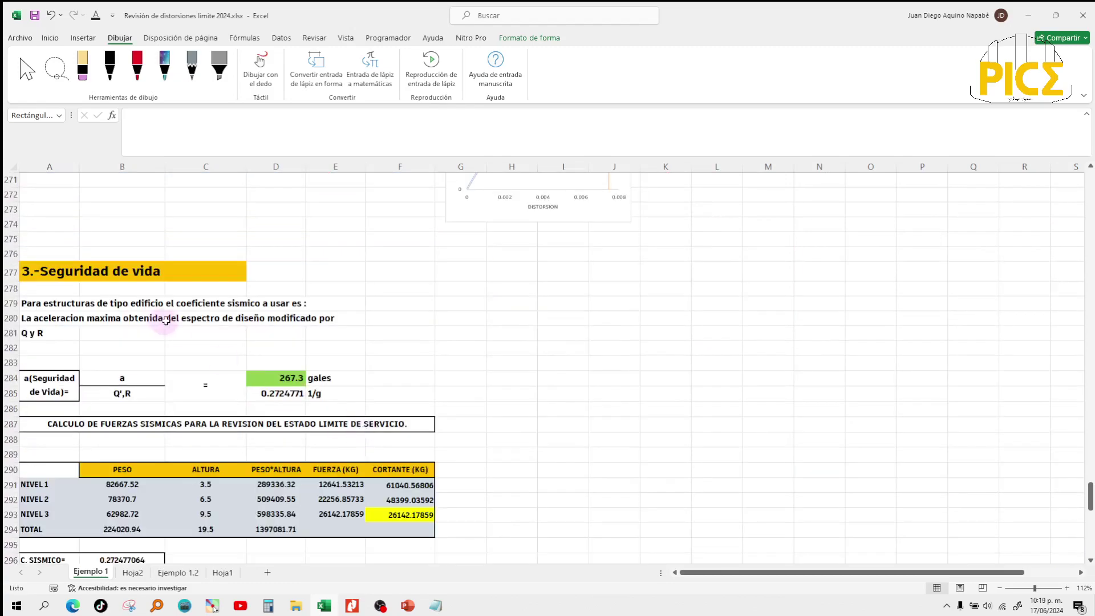
{"action": "scroll", "coordinate": [305, 371], "scroll_direction": "down", "scroll_amount": 2}
{"action": "scroll", "coordinate": [306, 371], "scroll_direction": "down", "scroll_amount": 6}
{"action": "scroll", "coordinate": [314, 377], "scroll_direction": "down", "scroll_amount": 5}
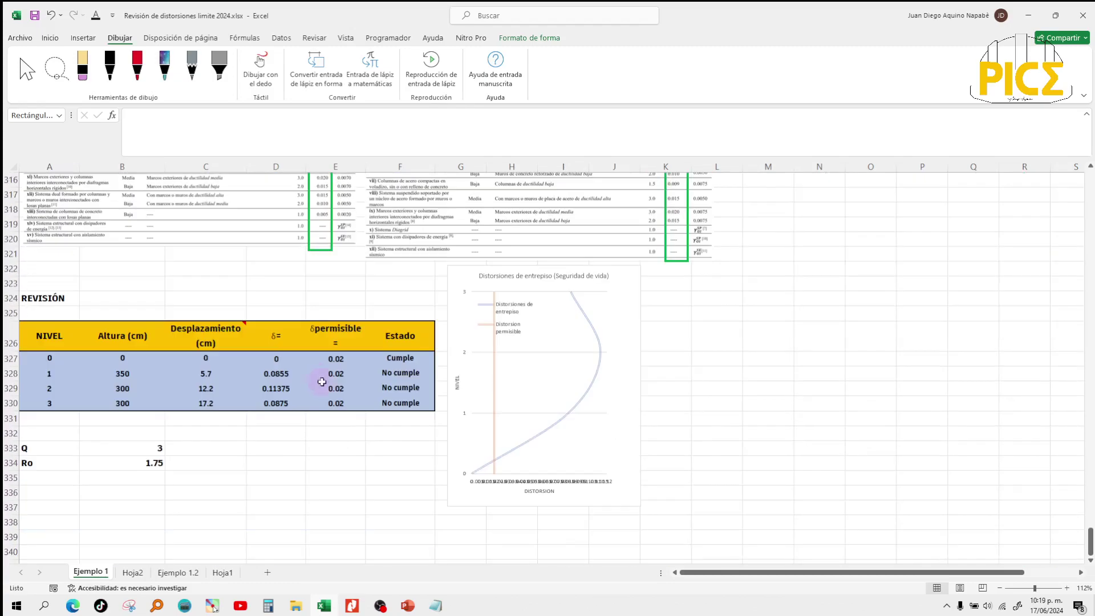
{"action": "scroll", "coordinate": [330, 369], "scroll_direction": "up", "scroll_amount": 6}
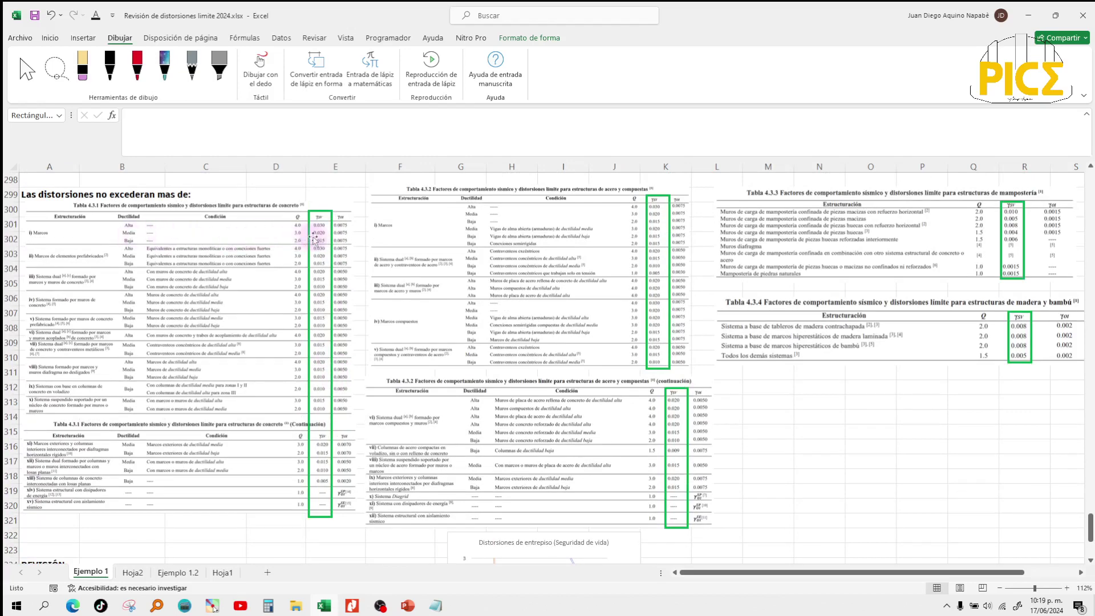
Examine the γSV life safety limits for concrete in Tabla 4.3.1 and for steel and composite structures in Tabla 4.3.2.
{"action": "left_click", "coordinate": [1042, 588]}
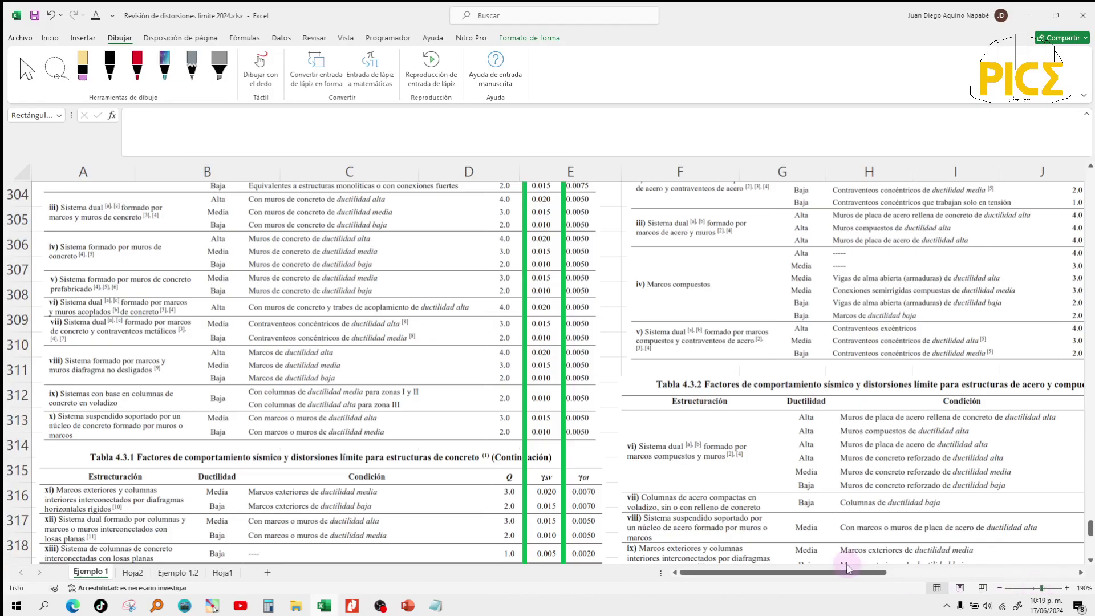
{"action": "scroll", "coordinate": [495, 407], "scroll_direction": "up", "scroll_amount": 2}
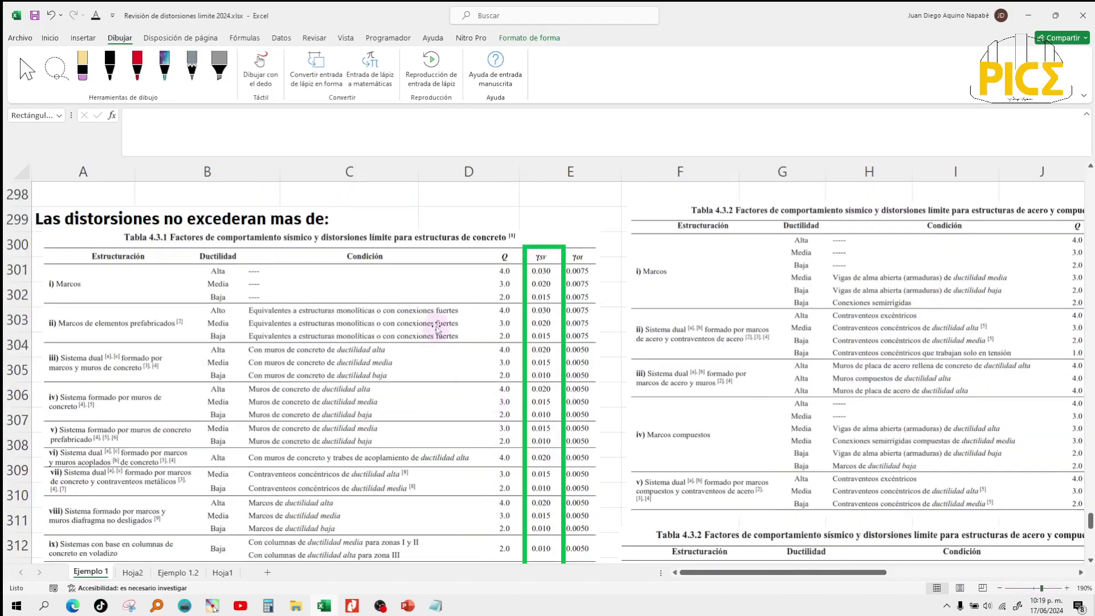
{"action": "scroll", "coordinate": [495, 407], "scroll_direction": "down", "scroll_amount": 4}
{"action": "scroll", "coordinate": [556, 317], "scroll_direction": "up", "scroll_amount": 3}
{"action": "scroll", "coordinate": [763, 337], "scroll_direction": "up", "scroll_amount": 3}
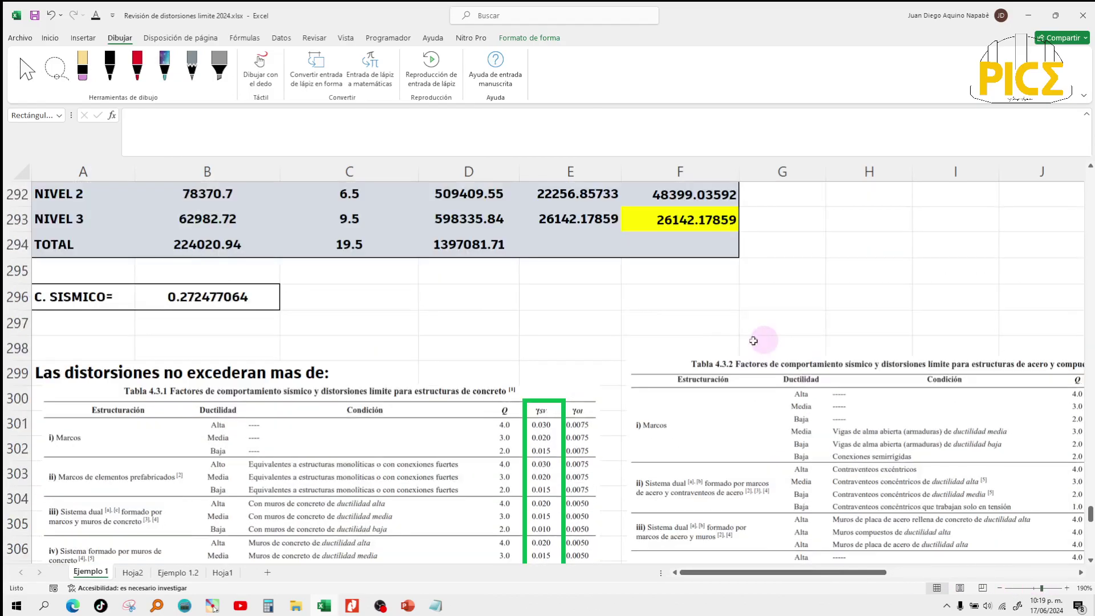
{"action": "scroll", "coordinate": [684, 328], "scroll_direction": "down", "scroll_amount": 3}
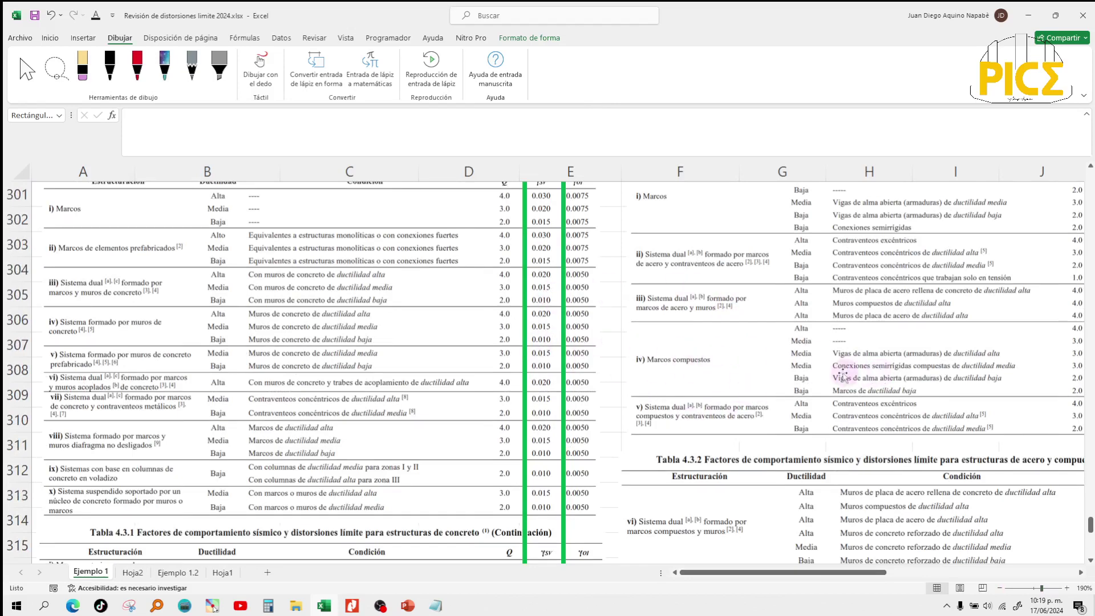
{"action": "left_click_drag", "start_coordinate": [877, 573], "coordinate": [930, 573]}
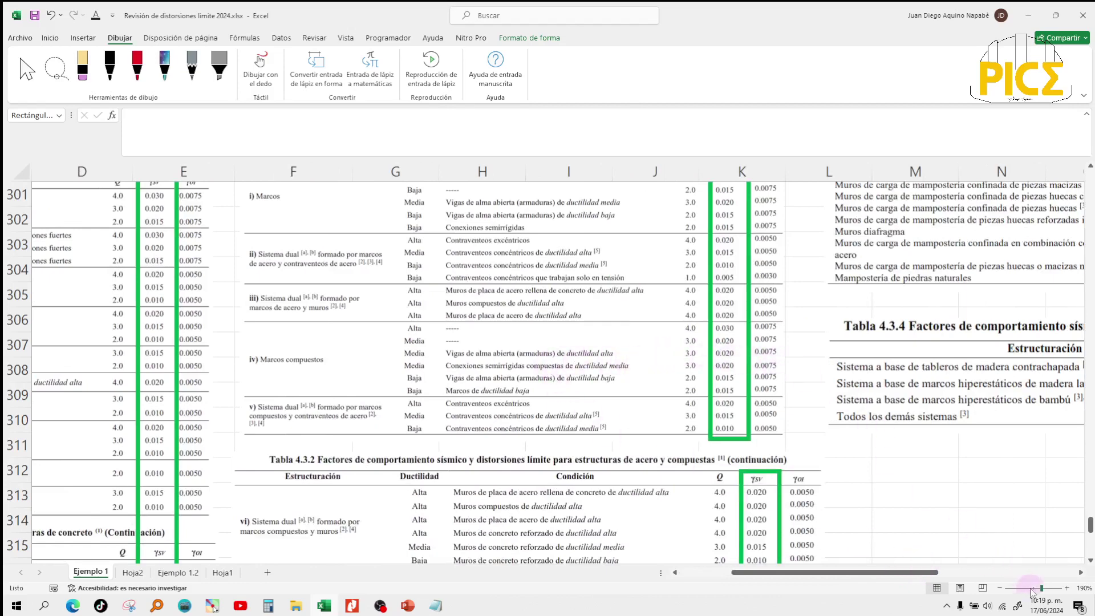
Compare the Seguridad de vida limit tables with the Ocupación inmediata limits and REVISIÓN table.
{"action": "left_click_drag", "start_coordinate": [1042, 587], "coordinate": [1031, 588]}
{"action": "scroll", "coordinate": [877, 515], "scroll_direction": "up", "scroll_amount": 7}
{"action": "scroll", "coordinate": [875, 514], "scroll_direction": "down", "scroll_amount": 16}
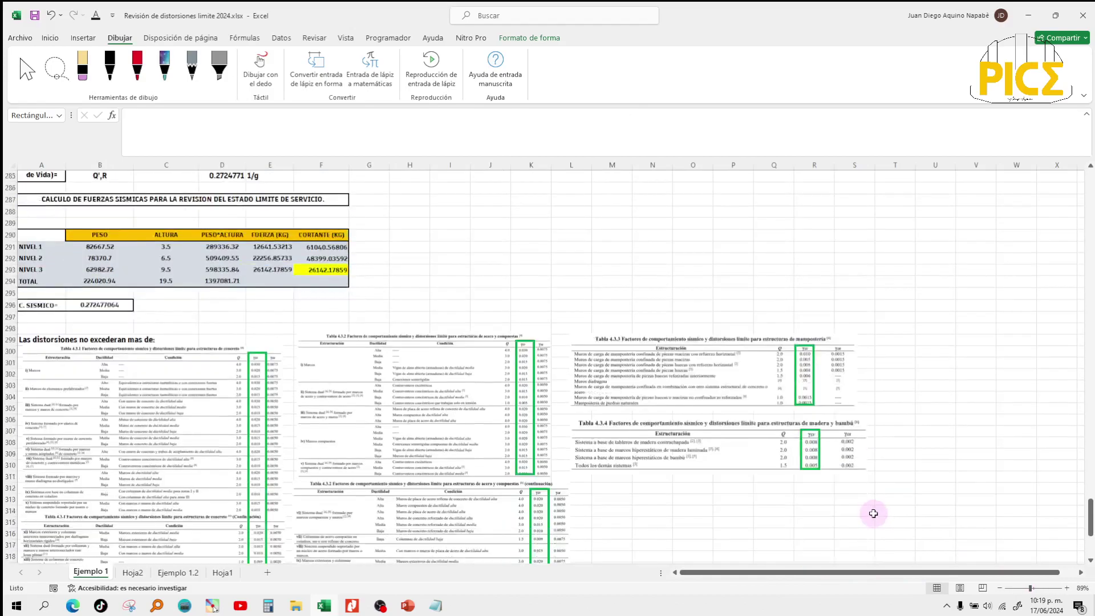
{"action": "scroll", "coordinate": [873, 512], "scroll_direction": "up", "scroll_amount": 17}
{"action": "left_click", "coordinate": [639, 361]}
{"action": "scroll", "coordinate": [736, 416], "scroll_direction": "up", "scroll_amount": 5}
{"action": "scroll", "coordinate": [753, 429], "scroll_direction": "up", "scroll_amount": 14}
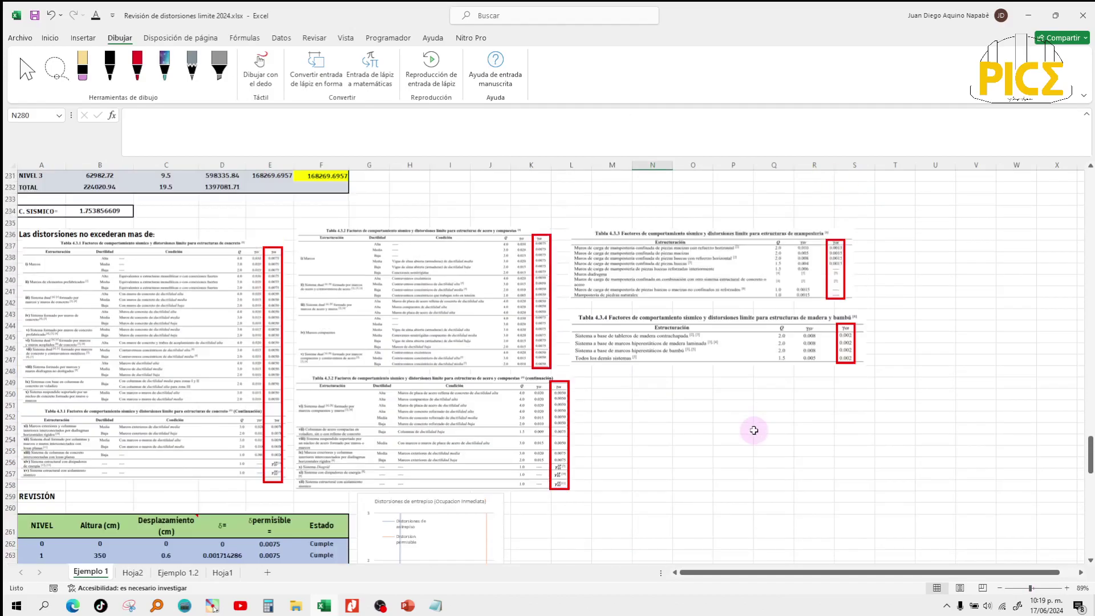
{"action": "scroll", "coordinate": [741, 431], "scroll_direction": "down", "scroll_amount": 15}
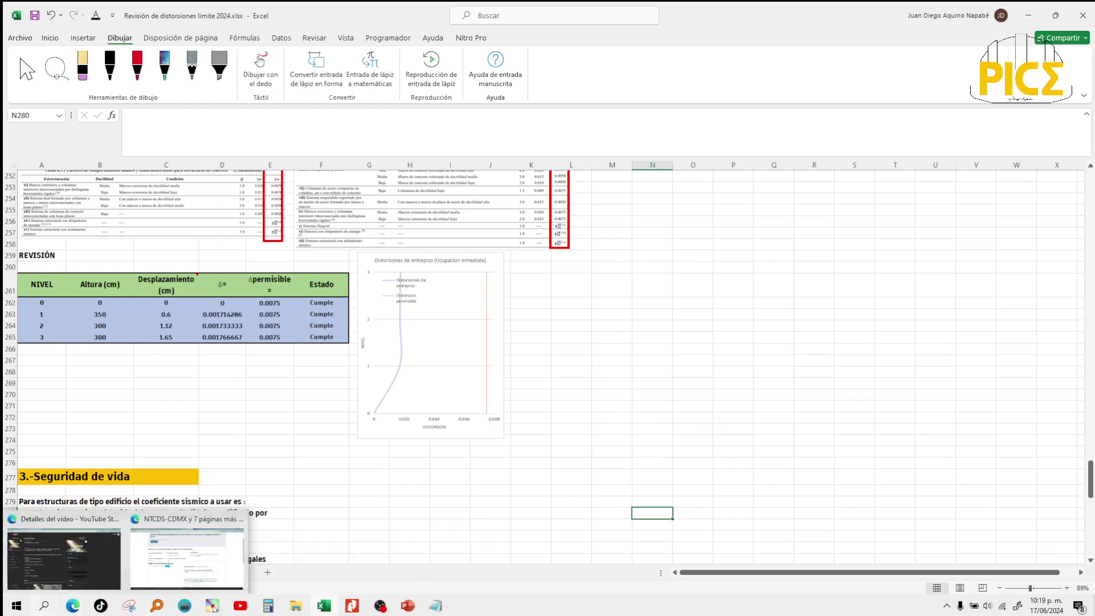
Search the computer for SAP and launch SAP2000 21.
{"action": "left_click", "coordinate": [44, 608]}
{"action": "type", "text": "SAP"}
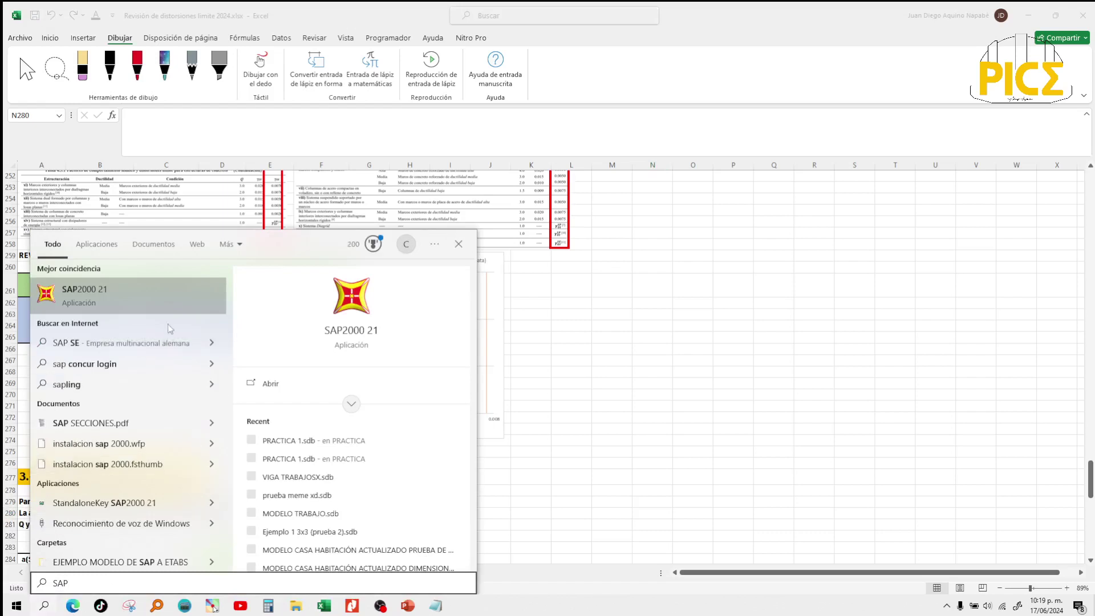
{"action": "left_click", "coordinate": [170, 306]}
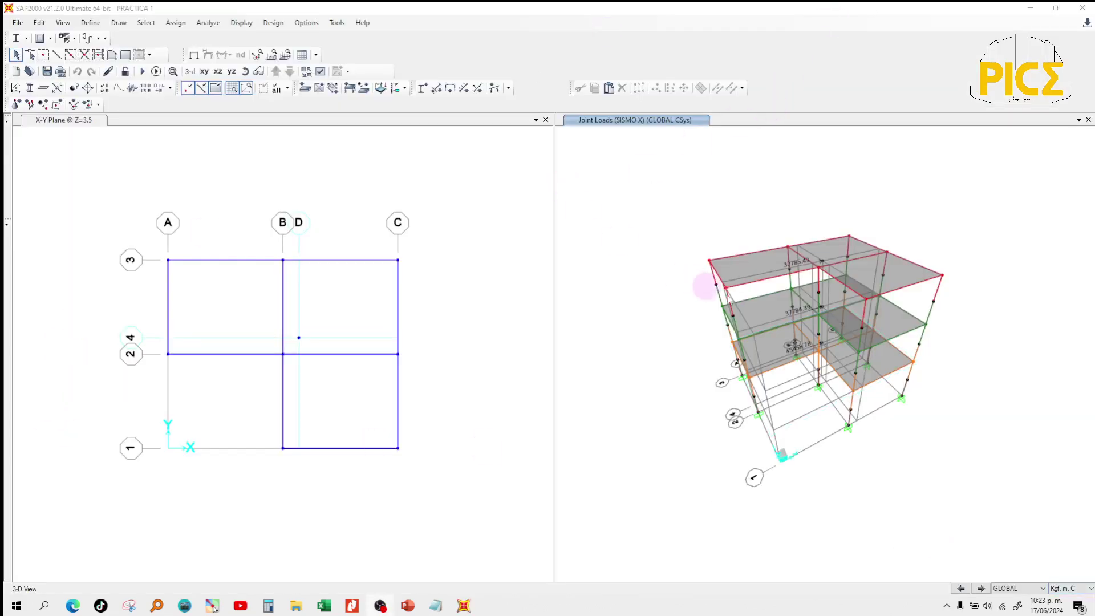
Review the load patterns defined in the PRACTICA 1 model and close the list without changes.
{"action": "scroll", "coordinate": [680, 247], "scroll_direction": "down", "scroll_amount": 2}
{"action": "scroll", "coordinate": [681, 247], "scroll_direction": "up", "scroll_amount": 3}
{"action": "scroll", "coordinate": [681, 253], "scroll_direction": "down", "scroll_amount": 1}
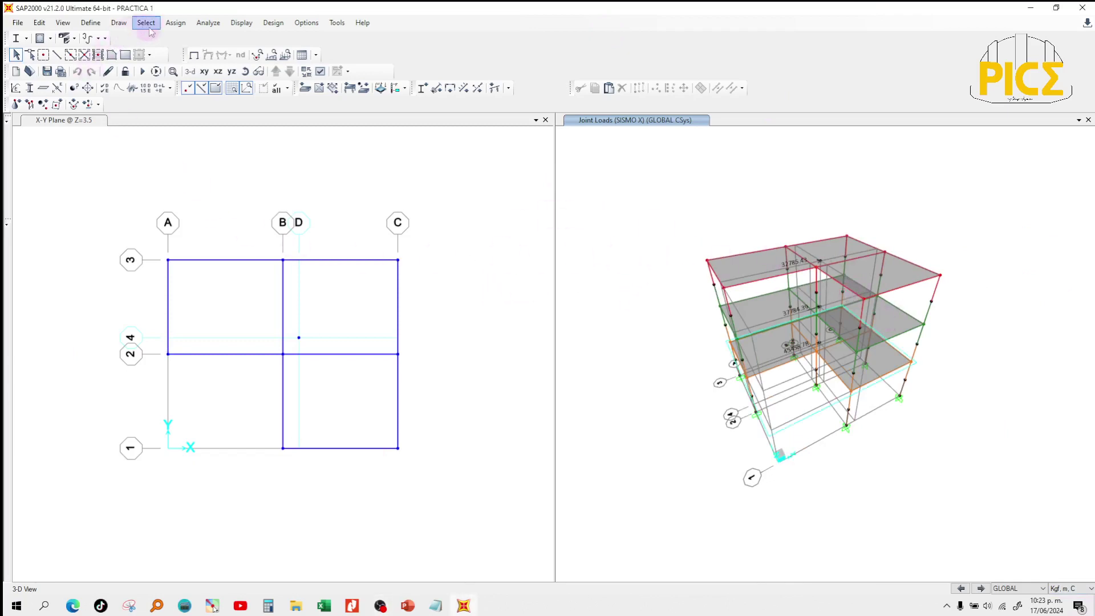
{"action": "left_click", "coordinate": [89, 24]}
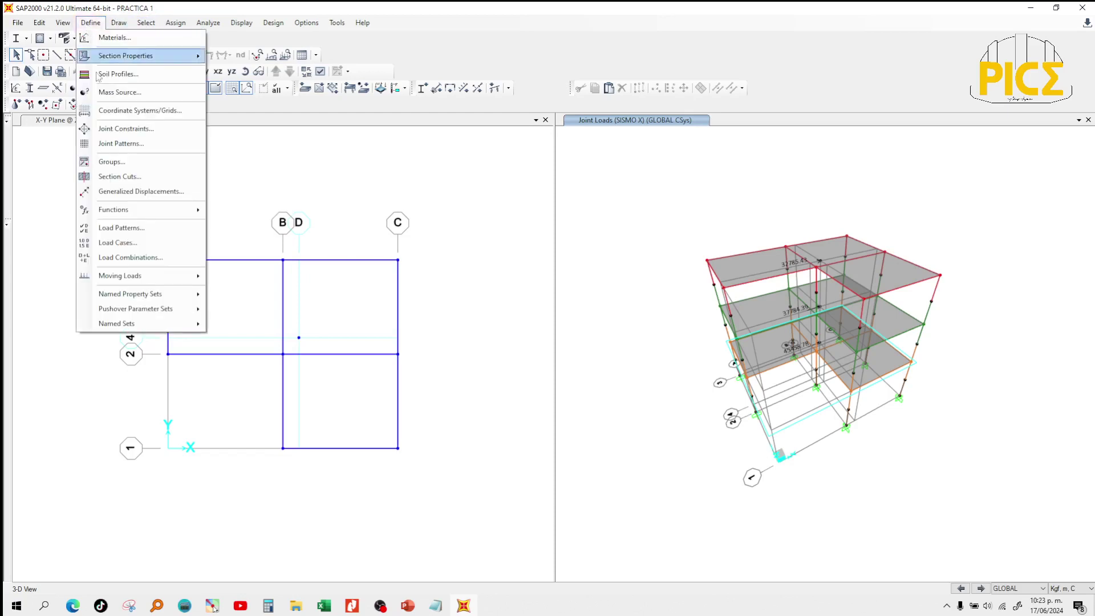
{"action": "left_click", "coordinate": [117, 231]}
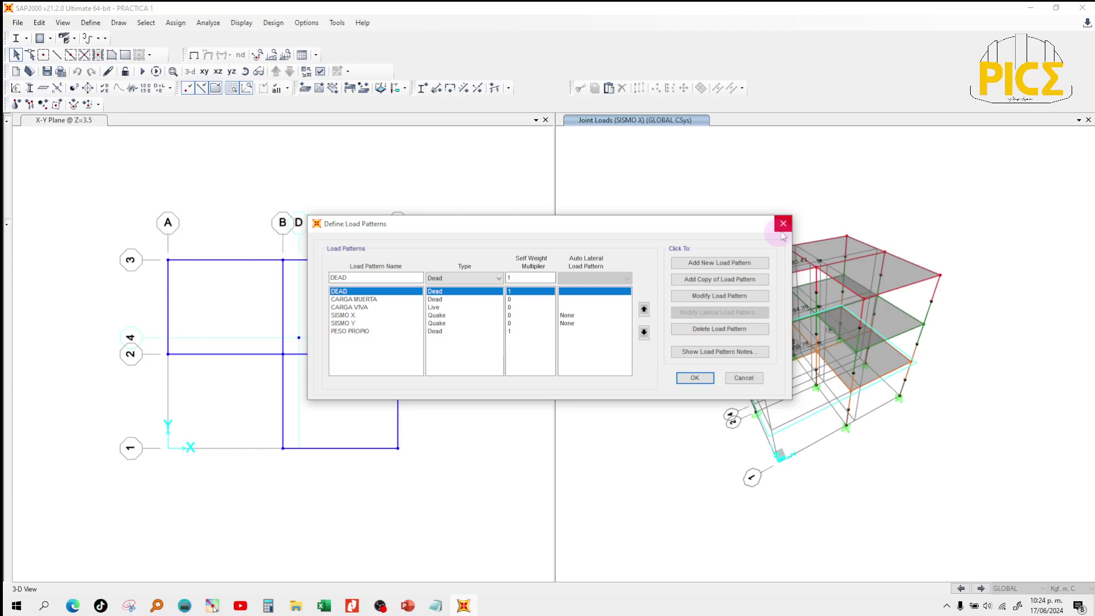
{"action": "left_click", "coordinate": [783, 225]}
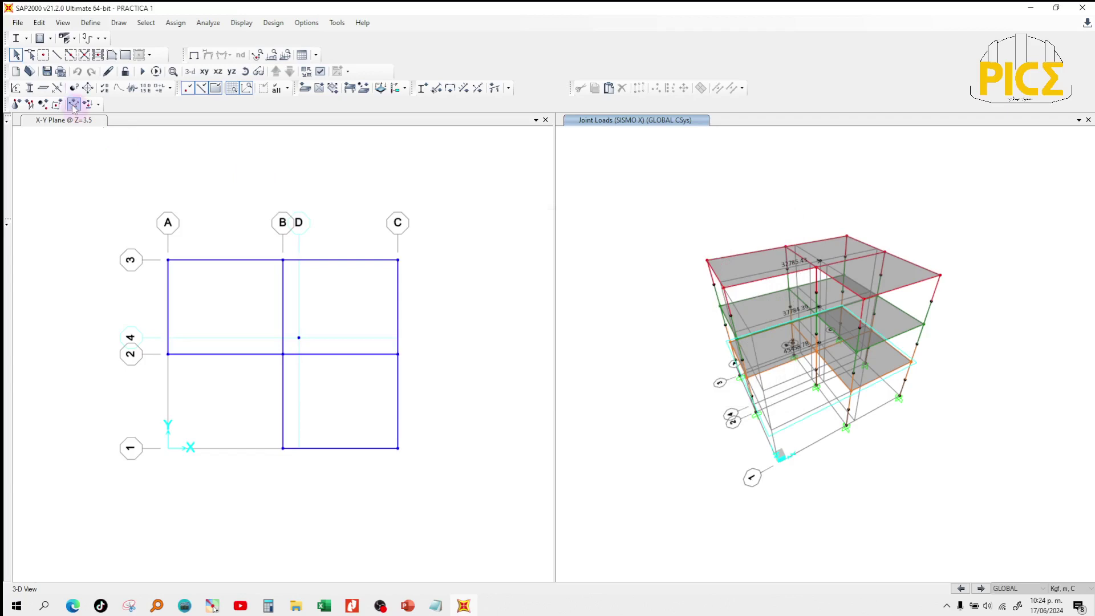
Open the analysed version of the model and review its SISMO X, SISMO Y, SISMO X servicio and SISMO Y servicio load patterns.
{"action": "left_click", "coordinate": [17, 23]}
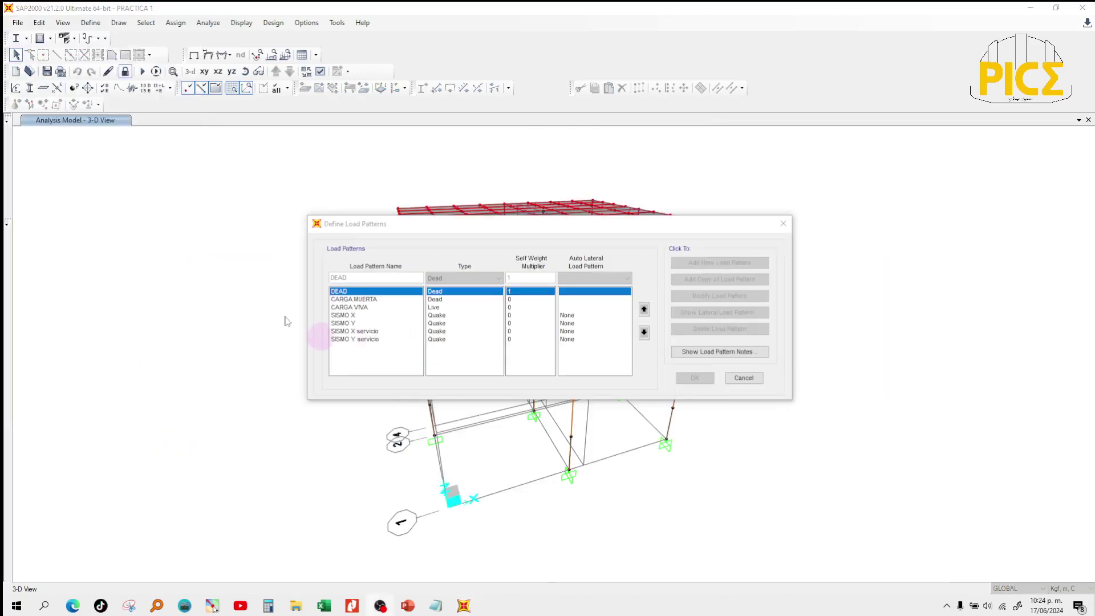
{"action": "left_click", "coordinate": [357, 316]}
{"action": "left_click", "coordinate": [359, 323]}
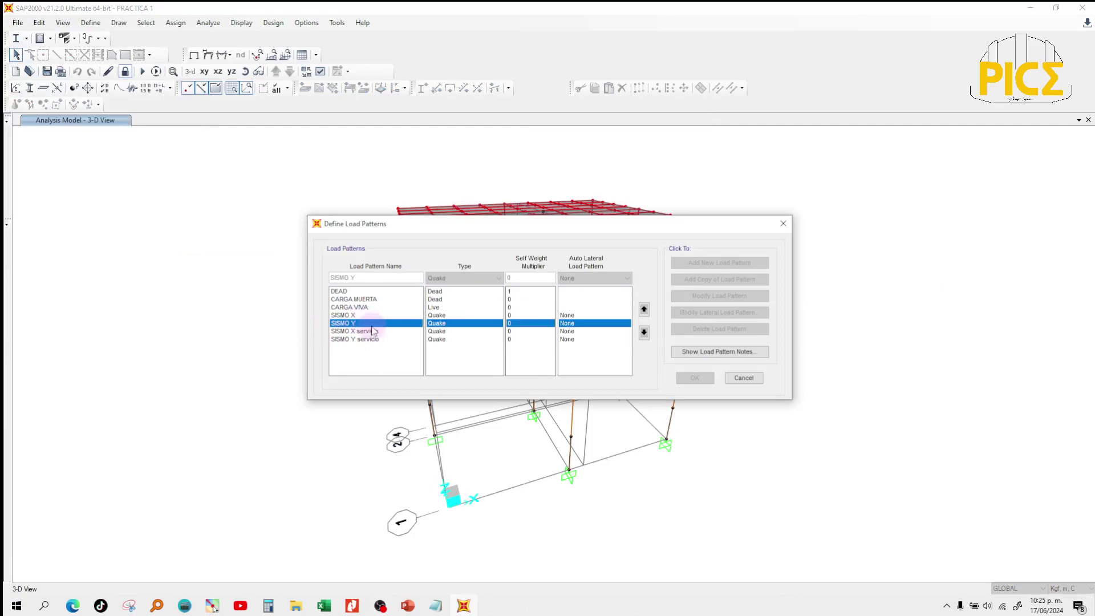
{"action": "left_click", "coordinate": [376, 315]}
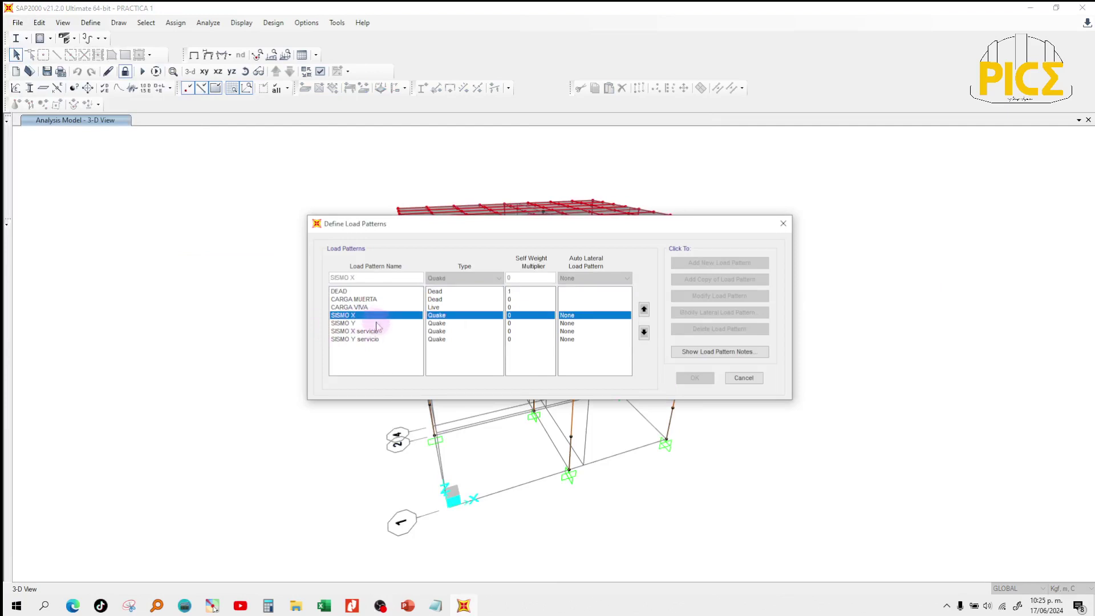
{"action": "left_click", "coordinate": [377, 325]}
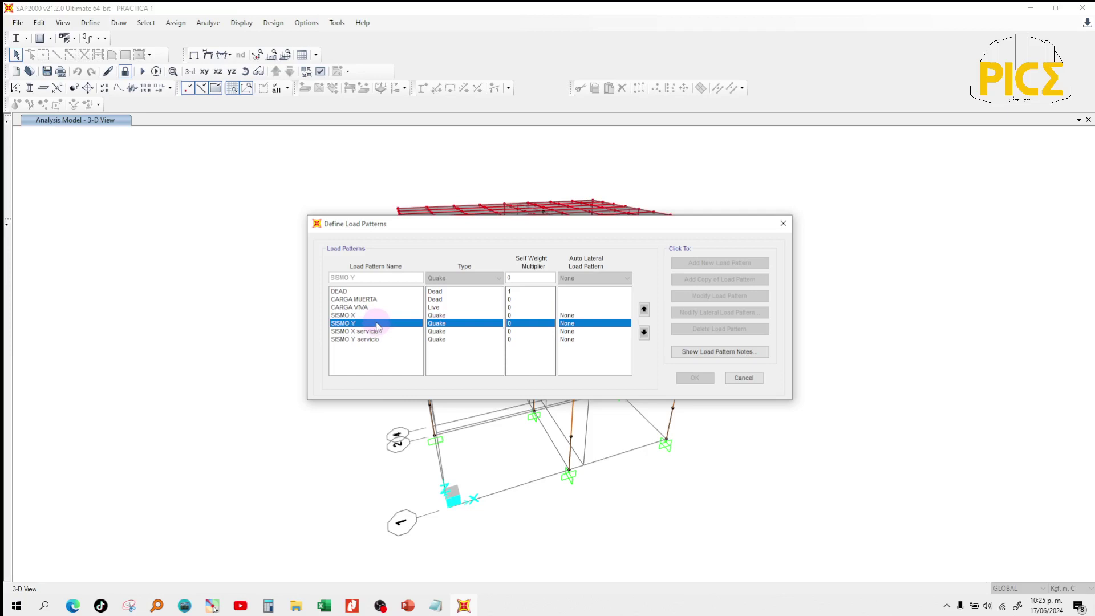
{"action": "left_click", "coordinate": [377, 331]}
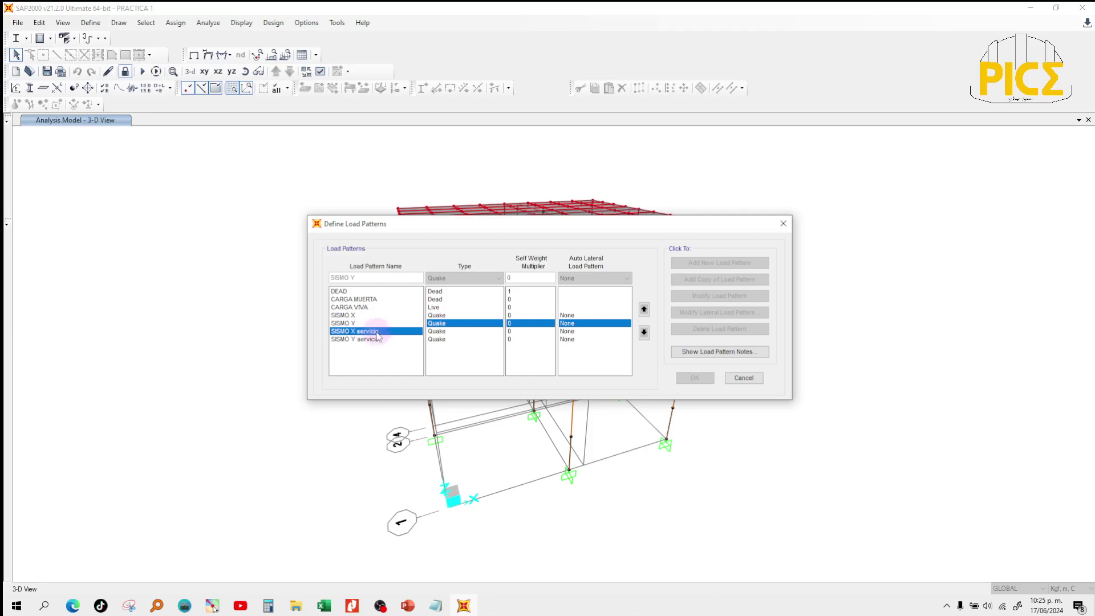
{"action": "left_click", "coordinate": [380, 339]}
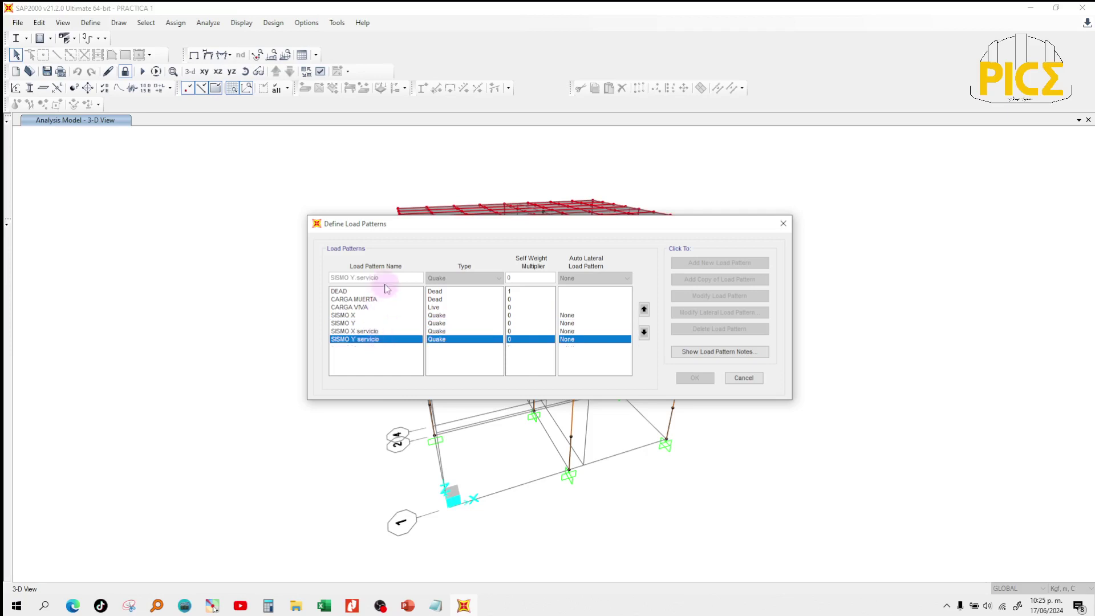
{"action": "left_click", "coordinate": [784, 224]}
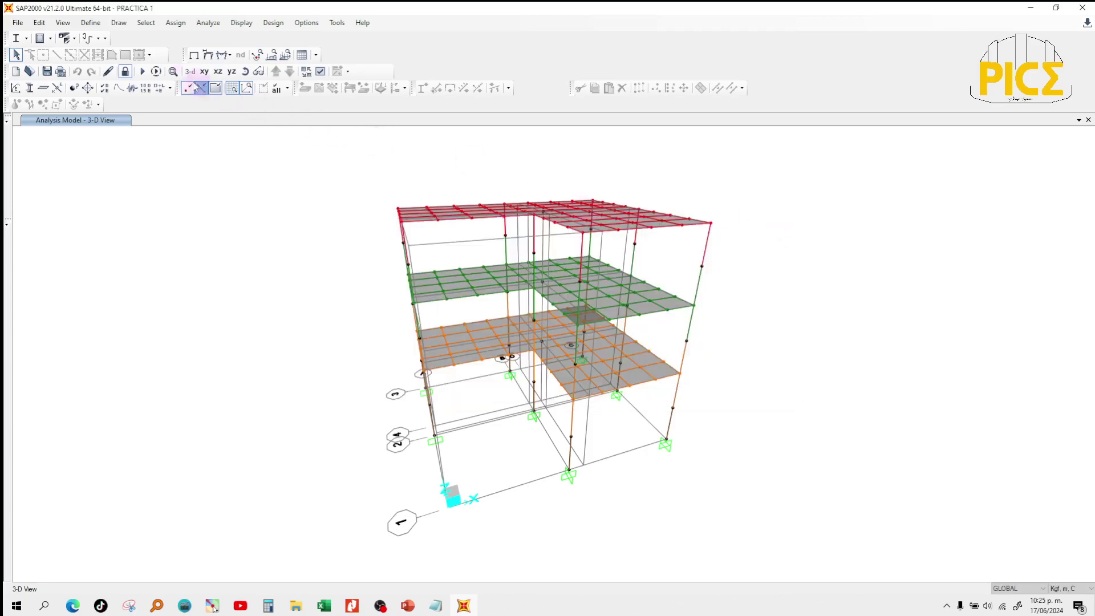
Unlock the model, accepting deletion of its analysis results, and add a Quake load pattern named SISMO X Lim.daños.
{"action": "left_click", "coordinate": [125, 72]}
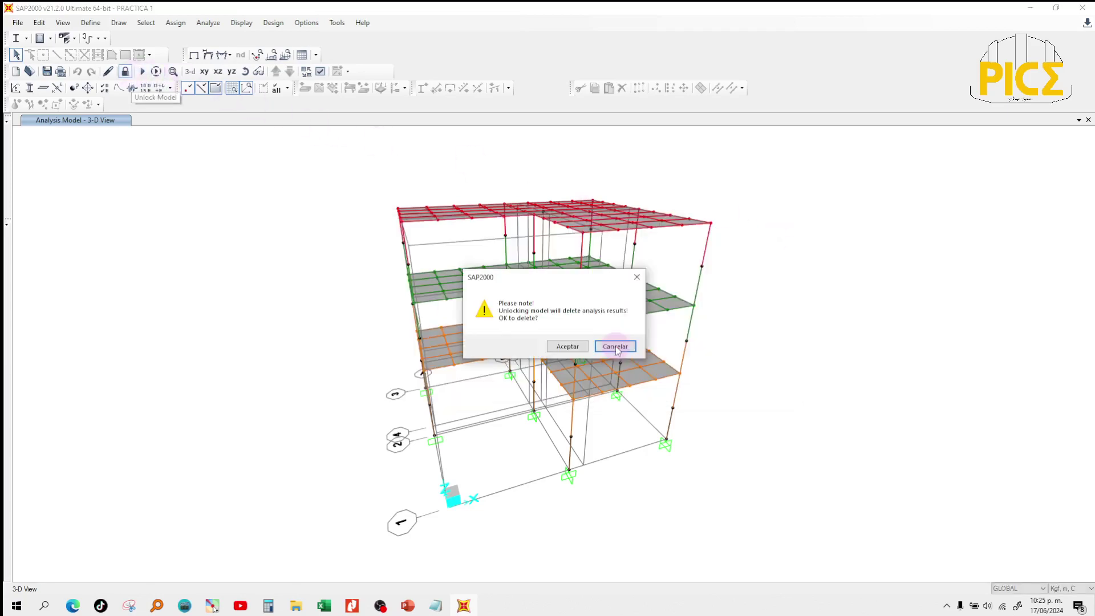
{"action": "left_click", "coordinate": [577, 347]}
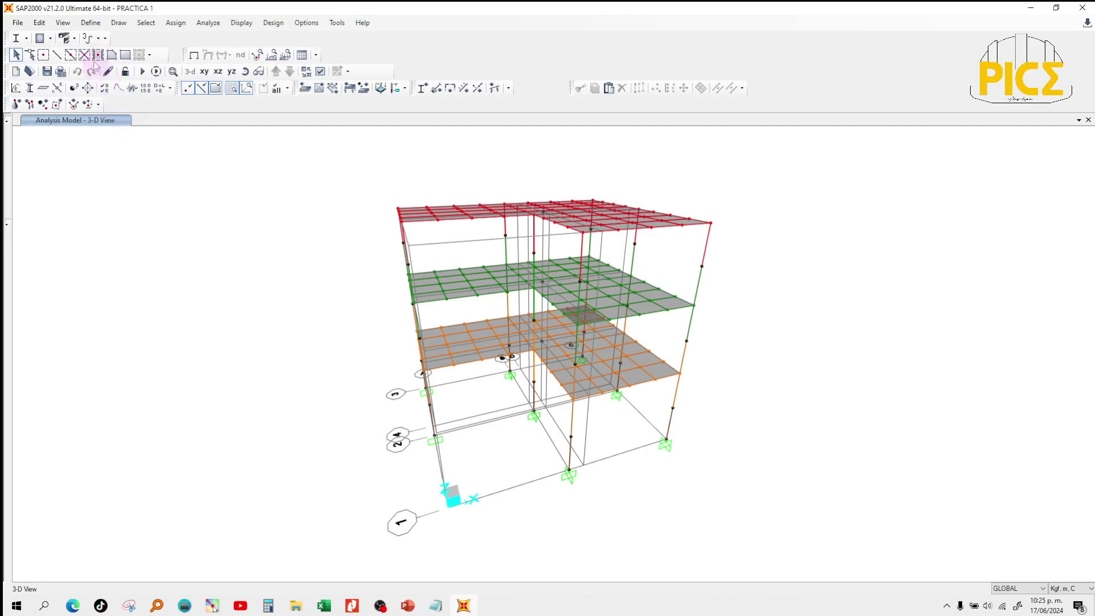
{"action": "left_click", "coordinate": [93, 25]}
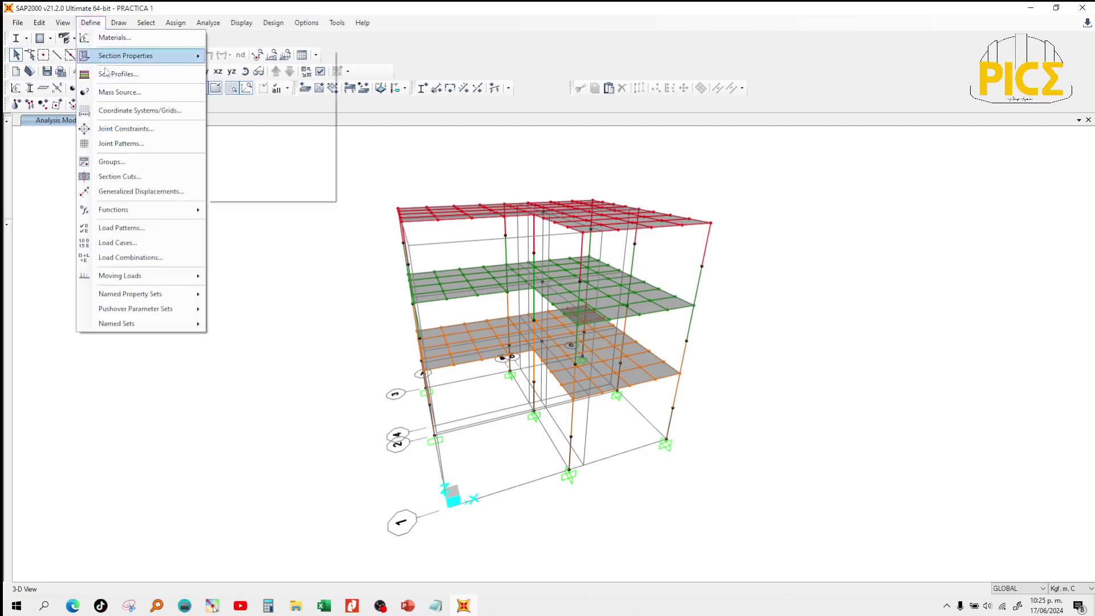
{"action": "left_click", "coordinate": [135, 229]}
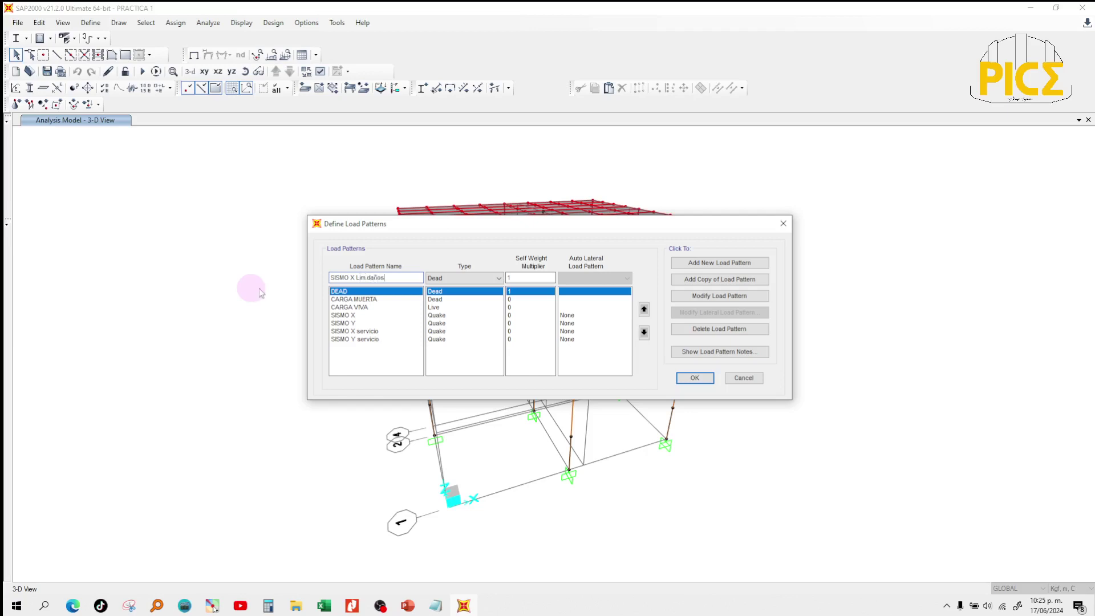
{"action": "left_click", "coordinate": [469, 278]}
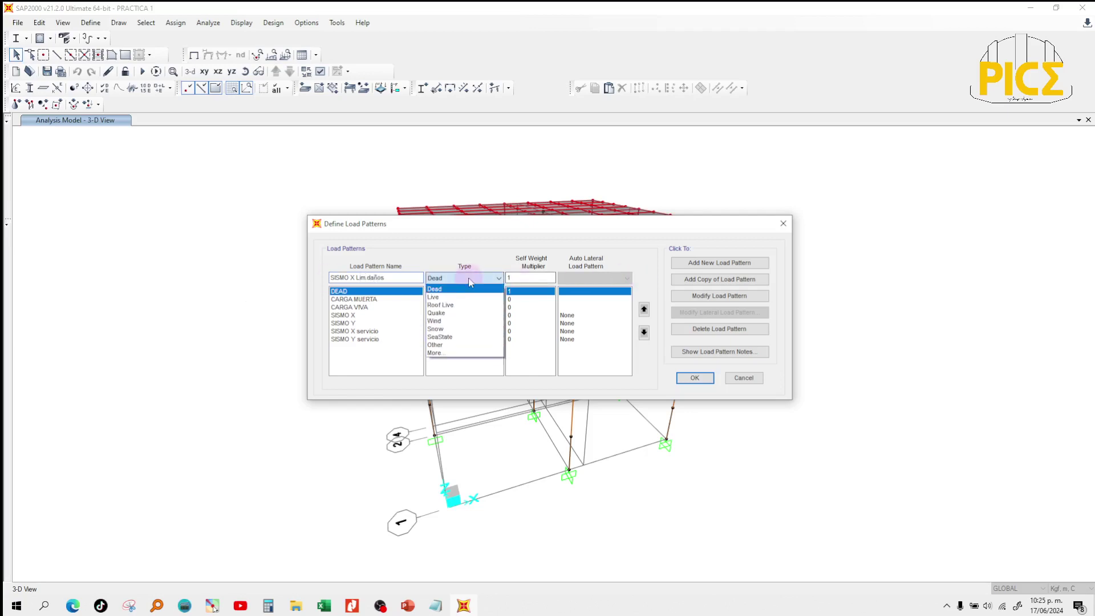
{"action": "left_click", "coordinate": [451, 313]}
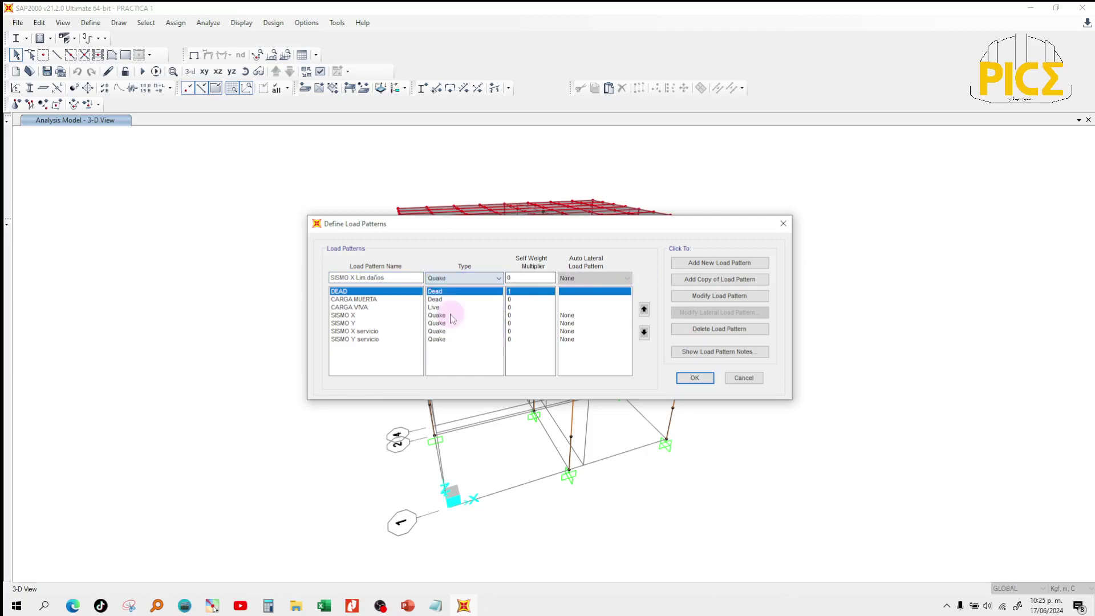
{"action": "left_click", "coordinate": [742, 263]}
Add a second damage-limitation Quake load pattern named SISMO Y Lim.daños.
{"action": "left_click", "coordinate": [355, 278]}
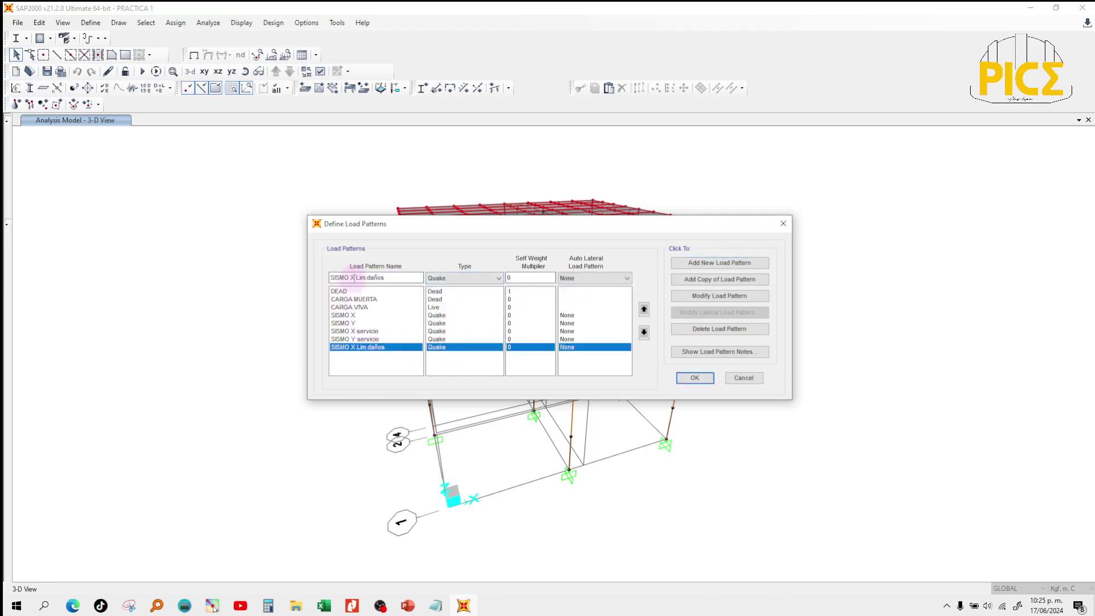
{"action": "type", "text": "y"}
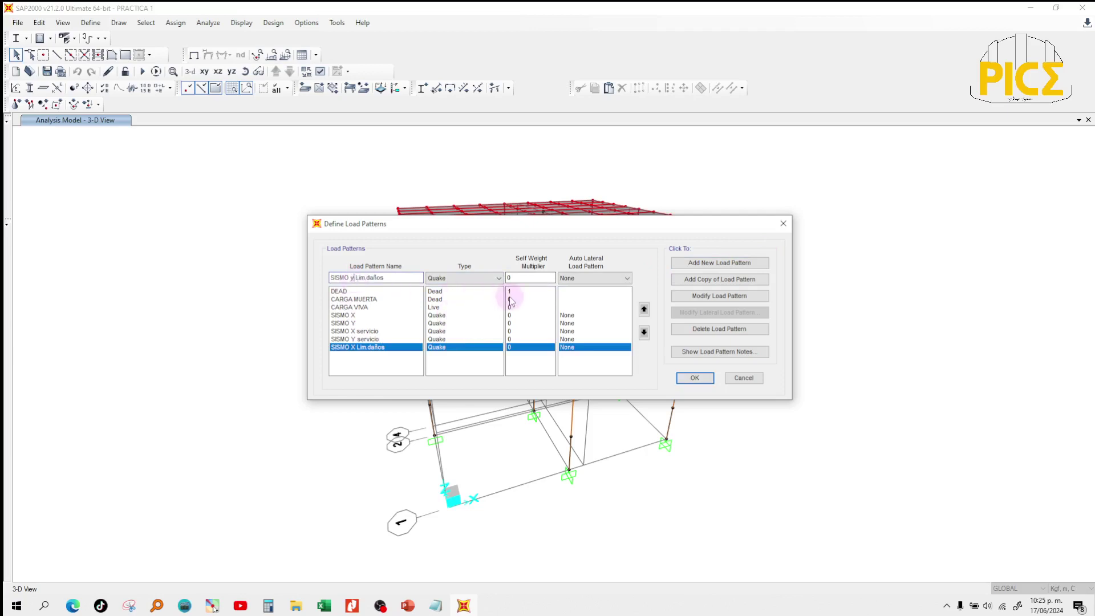
{"action": "type", "text": "Y"}
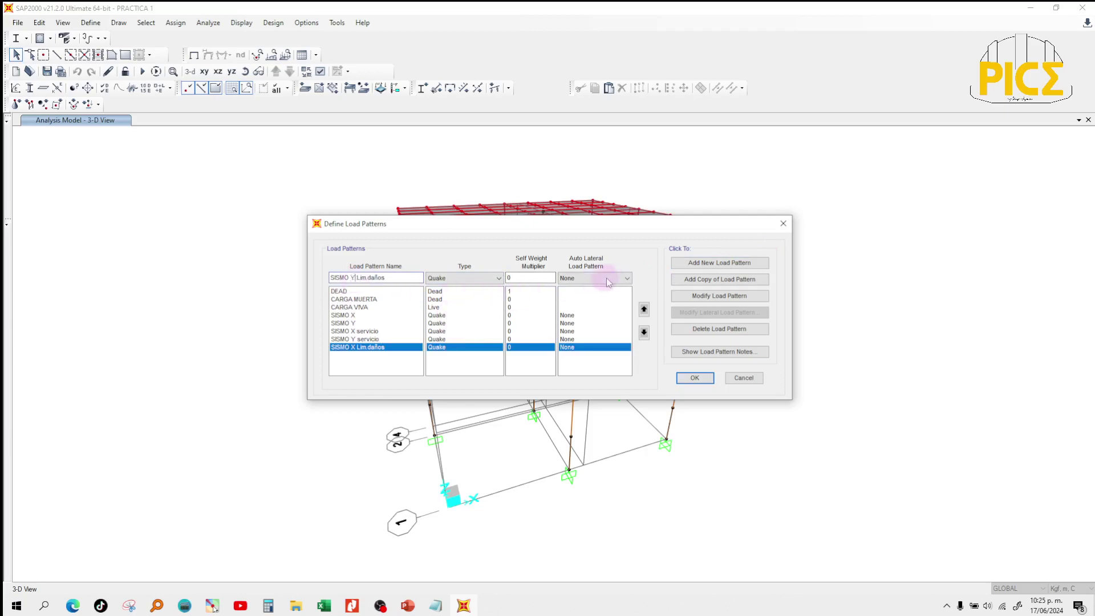
{"action": "left_click", "coordinate": [720, 263]}
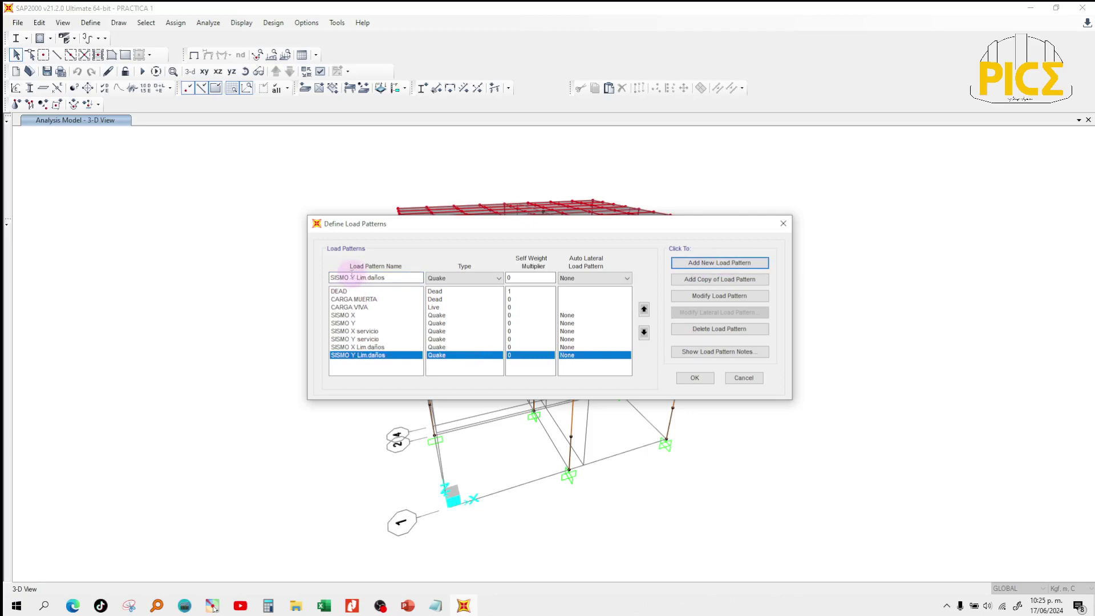
Add two immediate-occupancy Quake load patterns named SISMO X Ocu.Inm. and SISMO Y Ocu.Inm.
{"action": "left_click_drag", "start_coordinate": [350, 278], "coordinate": [386, 278]}
{"action": "type", "text": "X"}
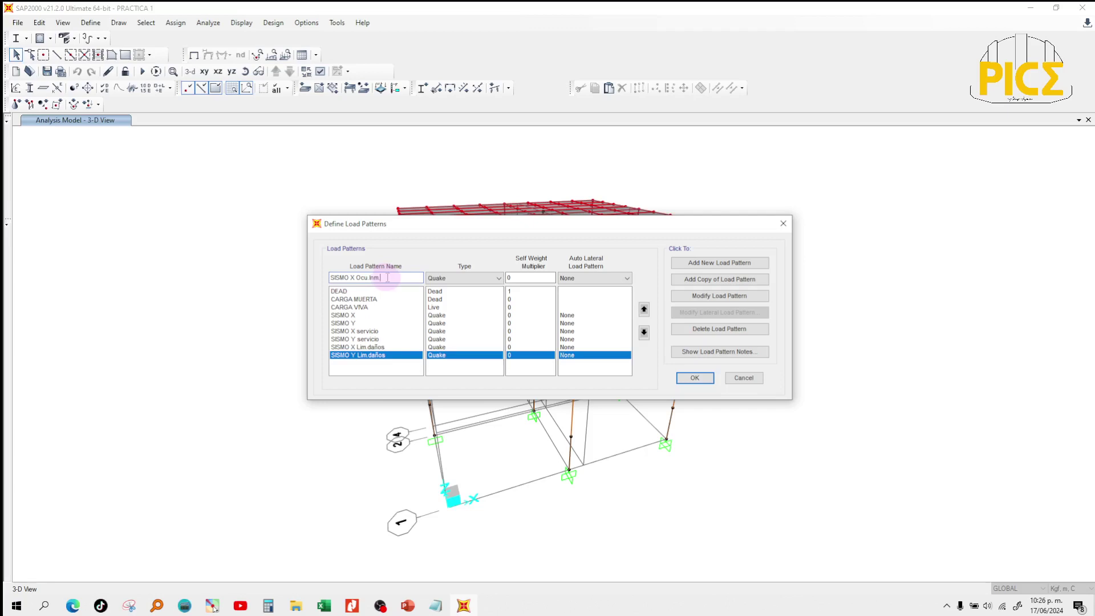
{"action": "left_click", "coordinate": [716, 262]}
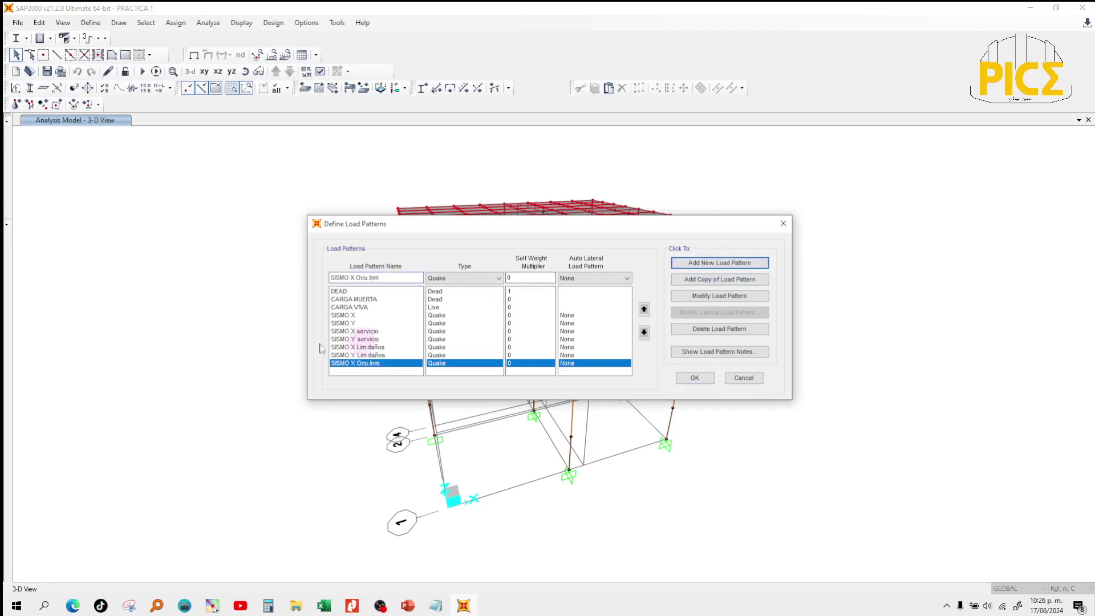
{"action": "left_click", "coordinate": [354, 278]}
{"action": "type", "text": "y"}
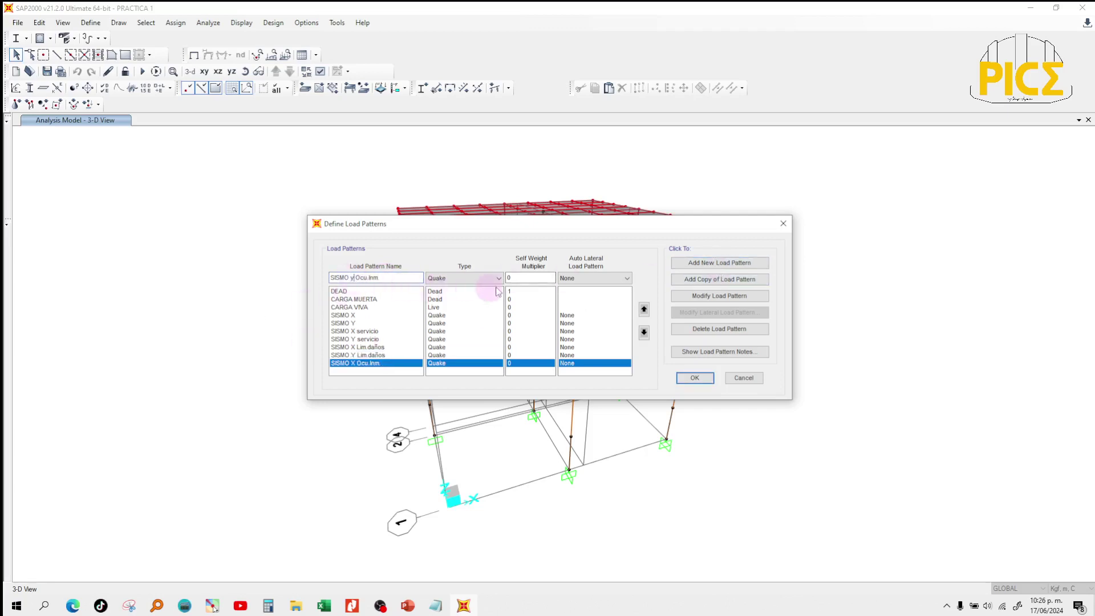
{"action": "left_click", "coordinate": [527, 279]}
{"action": "type", "text": "Y"}
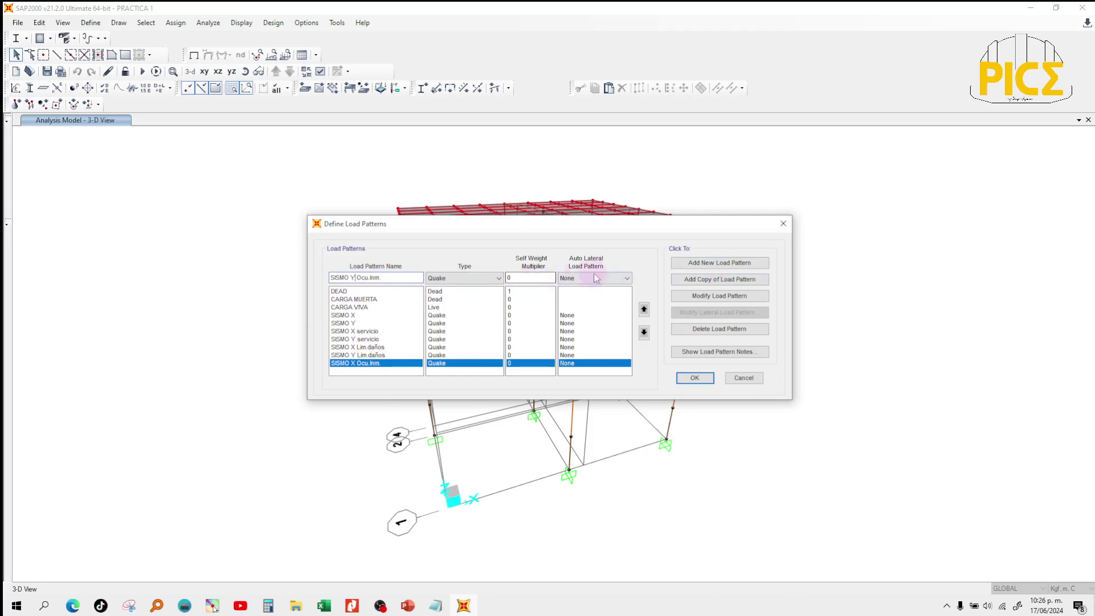
{"action": "left_click", "coordinate": [742, 263]}
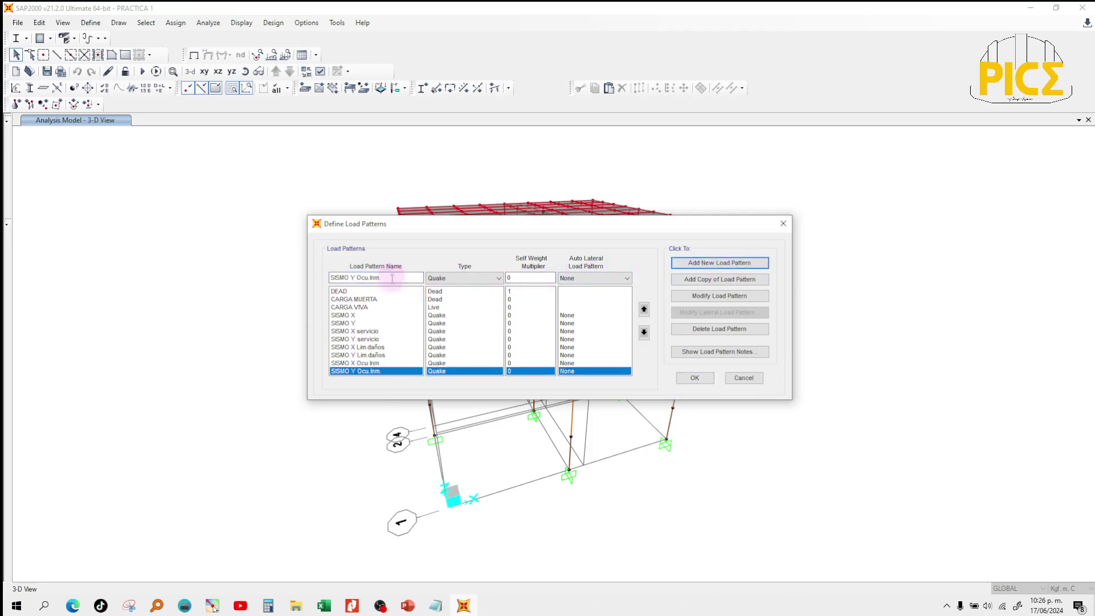
Add the life-safety Quake load patterns SISMO X Seg. Vida and SISMO Y Seg. Vida and accept the load pattern definitions.
{"action": "left_click_drag", "start_coordinate": [395, 277], "coordinate": [355, 278]}
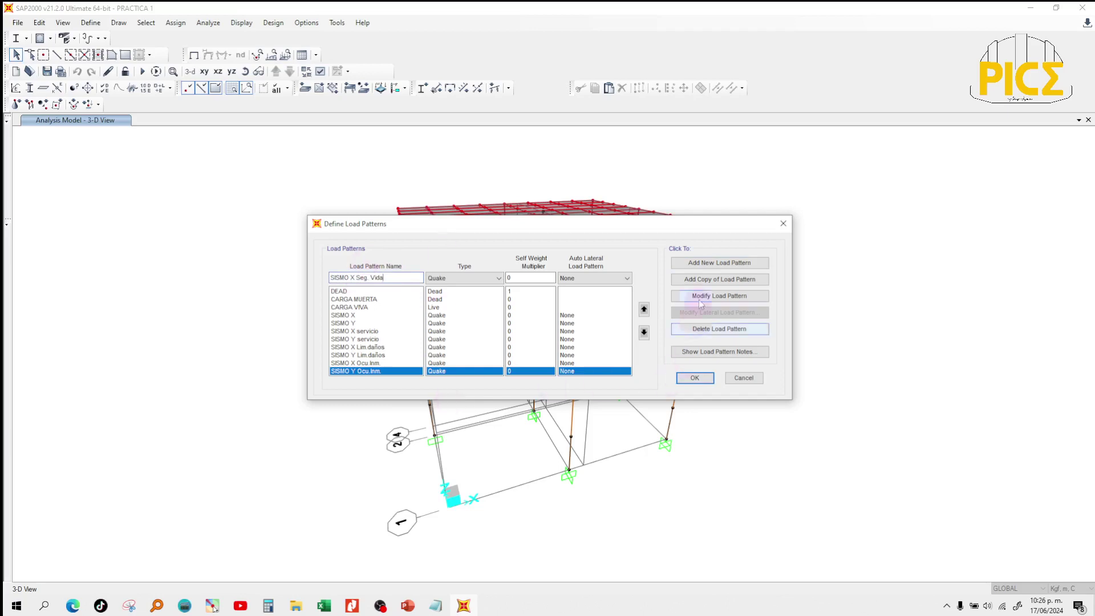
{"action": "left_click", "coordinate": [720, 262]}
{"action": "left_click", "coordinate": [355, 278]}
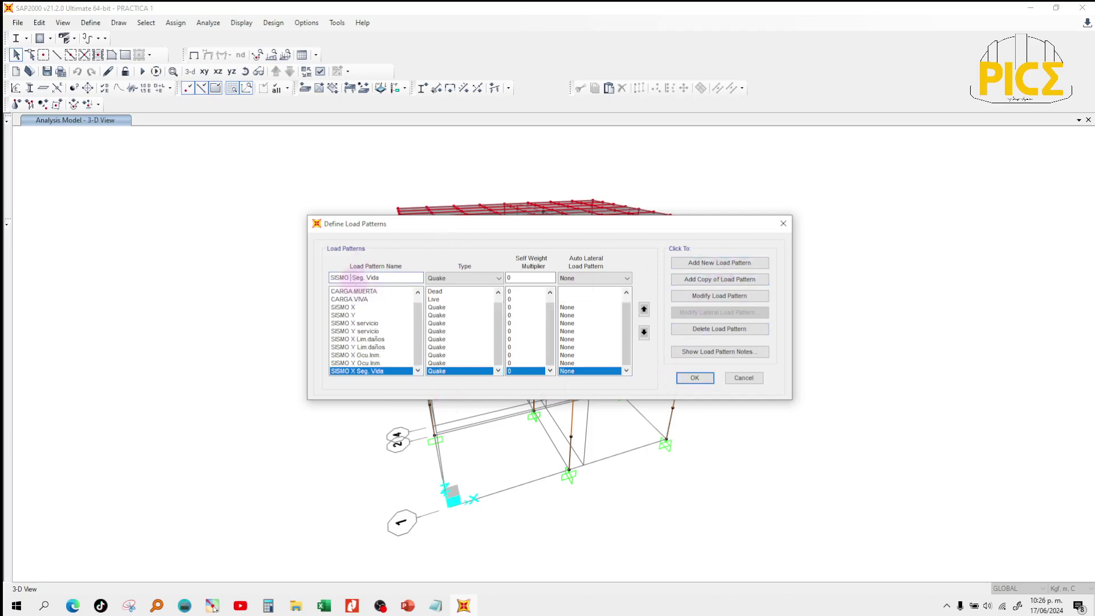
{"action": "left_click", "coordinate": [719, 262]}
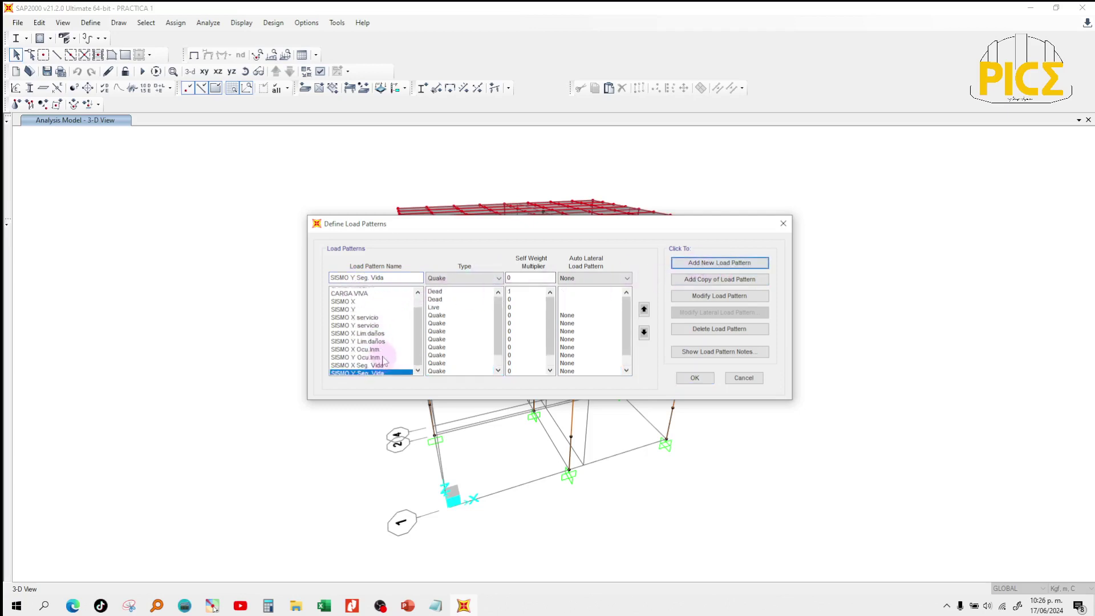
{"action": "scroll", "coordinate": [386, 361], "scroll_direction": "up", "scroll_amount": 1}
{"action": "scroll", "coordinate": [385, 361], "scroll_direction": "down", "scroll_amount": 1}
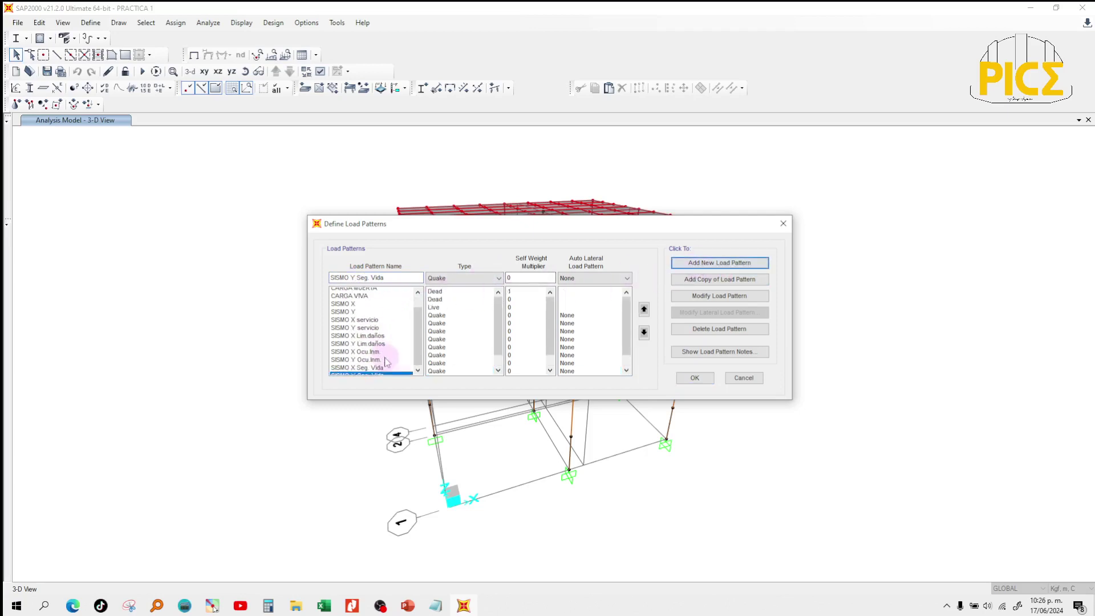
{"action": "left_click", "coordinate": [691, 377]}
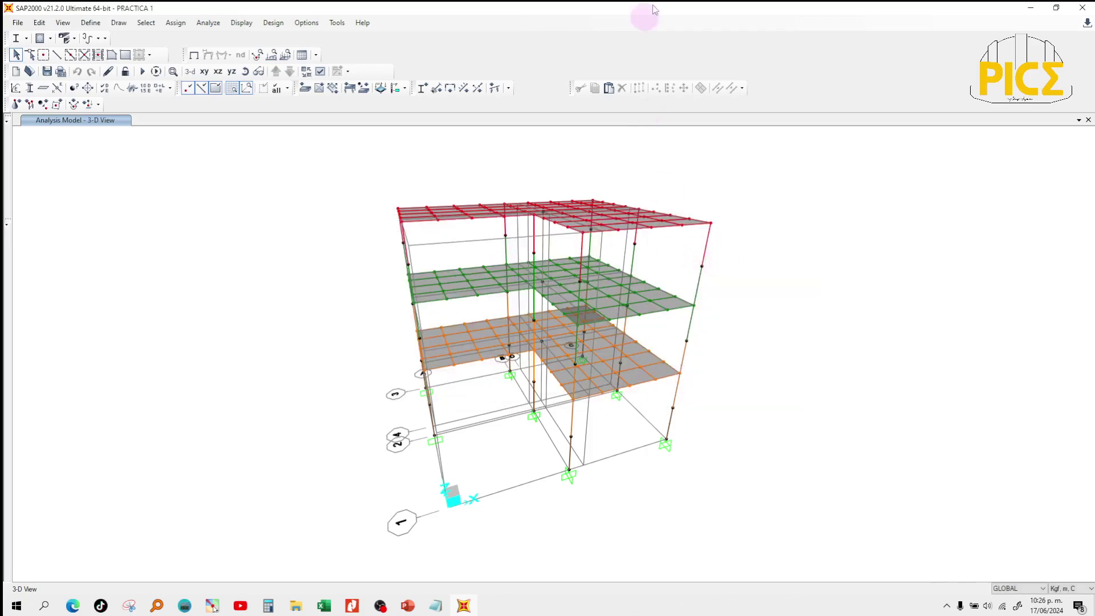
Arrange the SAP2000 model side by side with the Excel workbook Revisión de distorsiones limite 2024.xlsx.
{"action": "key", "text": "super+Left"}
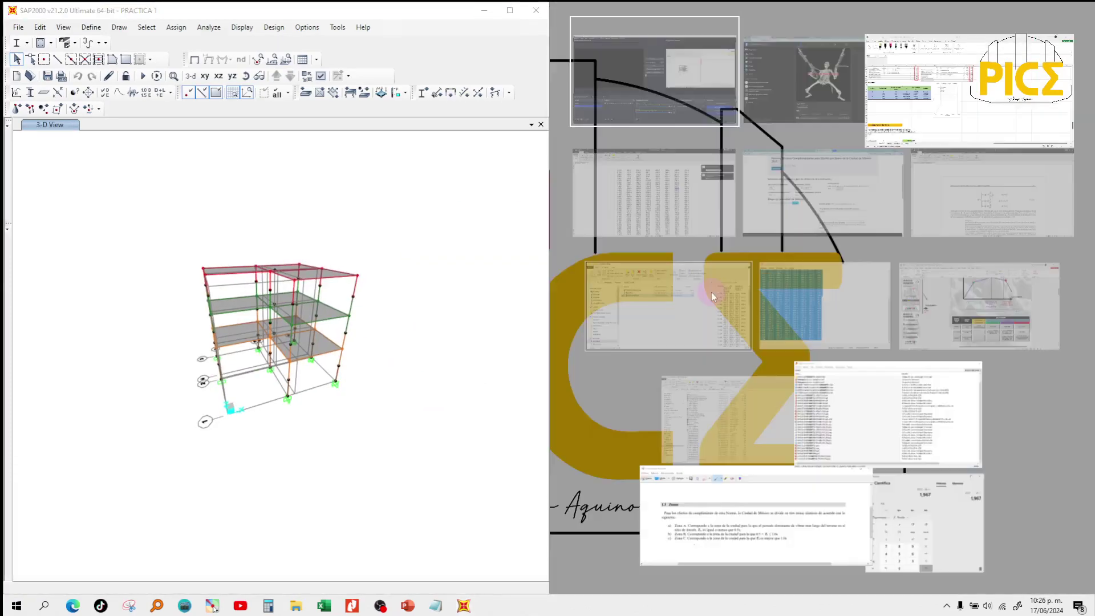
{"action": "left_click", "coordinate": [711, 292]}
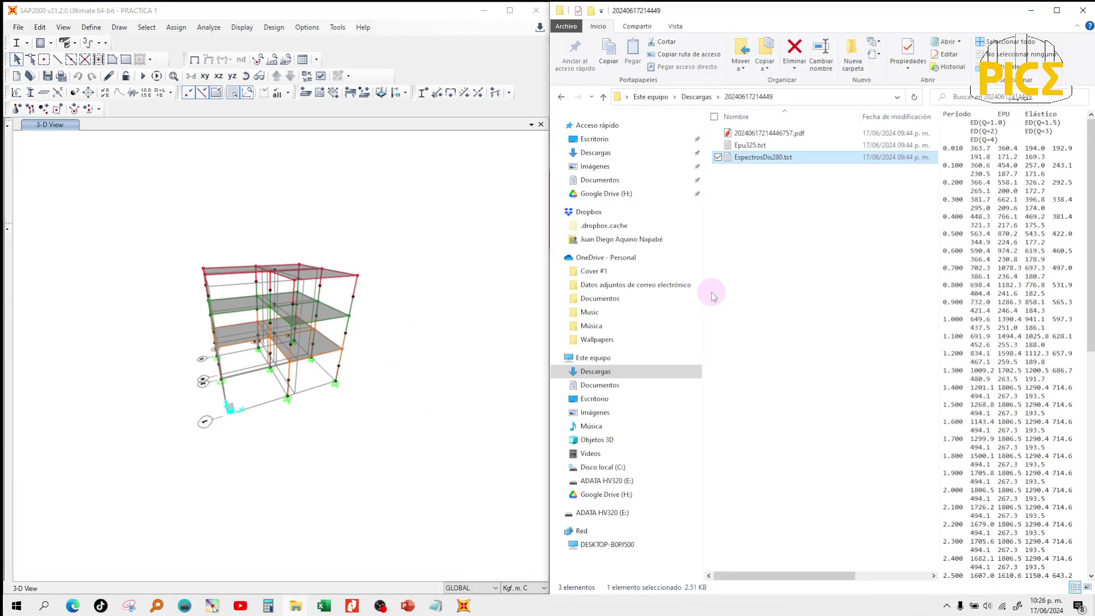
{"action": "left_click", "coordinate": [1031, 11]}
{"action": "key", "text": "super+Up"}
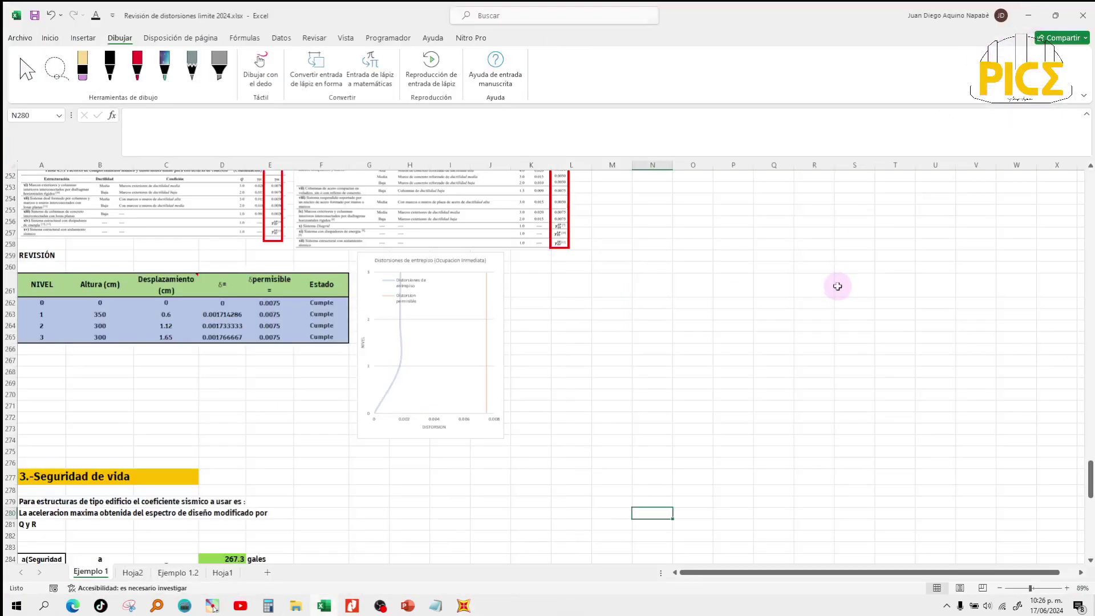
{"action": "key", "text": "super+Right"}
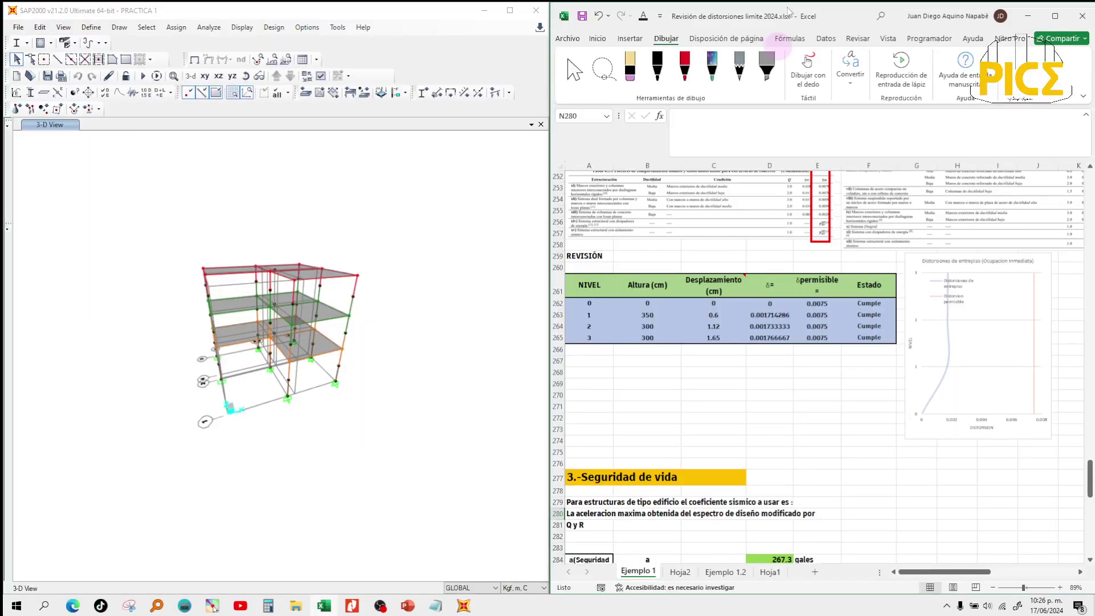
Examine the building load description, including the self-weights per level, and the seismic force tables on the Ejemplo 1 sheet.
{"action": "left_click", "coordinate": [786, 452]}
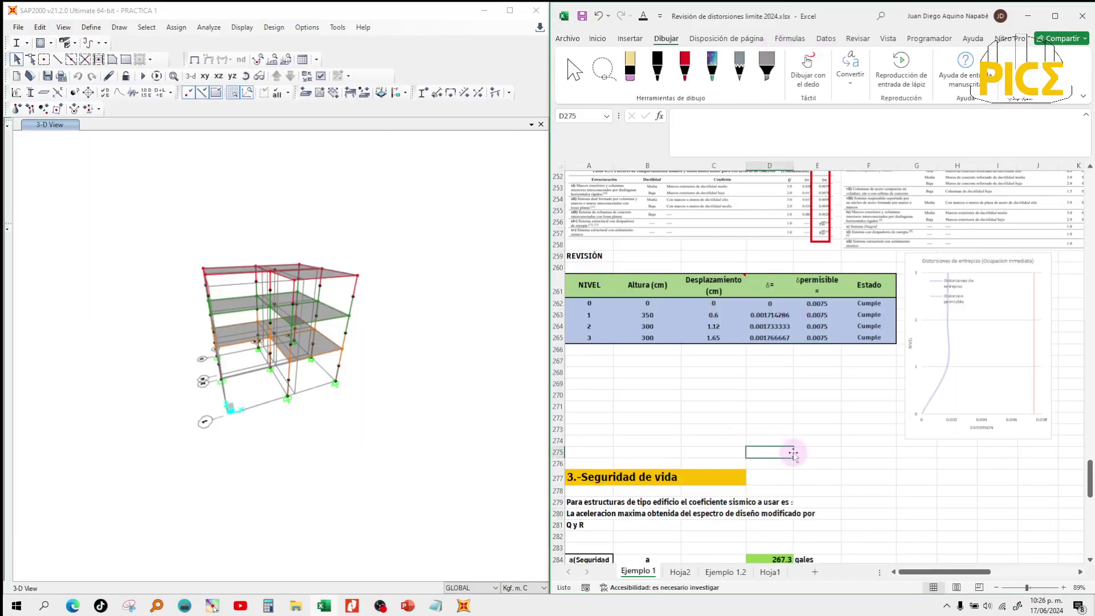
{"action": "scroll", "coordinate": [793, 453], "scroll_direction": "up", "scroll_amount": 20}
{"action": "scroll", "coordinate": [793, 453], "scroll_direction": "up", "scroll_amount": 7}
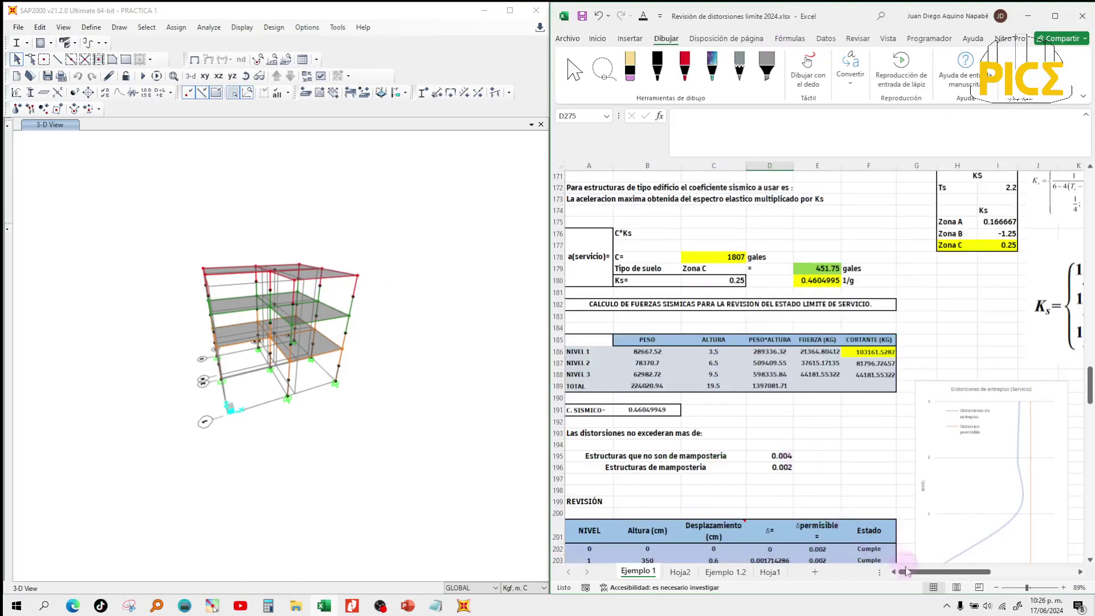
{"action": "scroll", "coordinate": [749, 456], "scroll_direction": "up", "scroll_amount": 8}
{"action": "scroll", "coordinate": [749, 457], "scroll_direction": "up", "scroll_amount": 20}
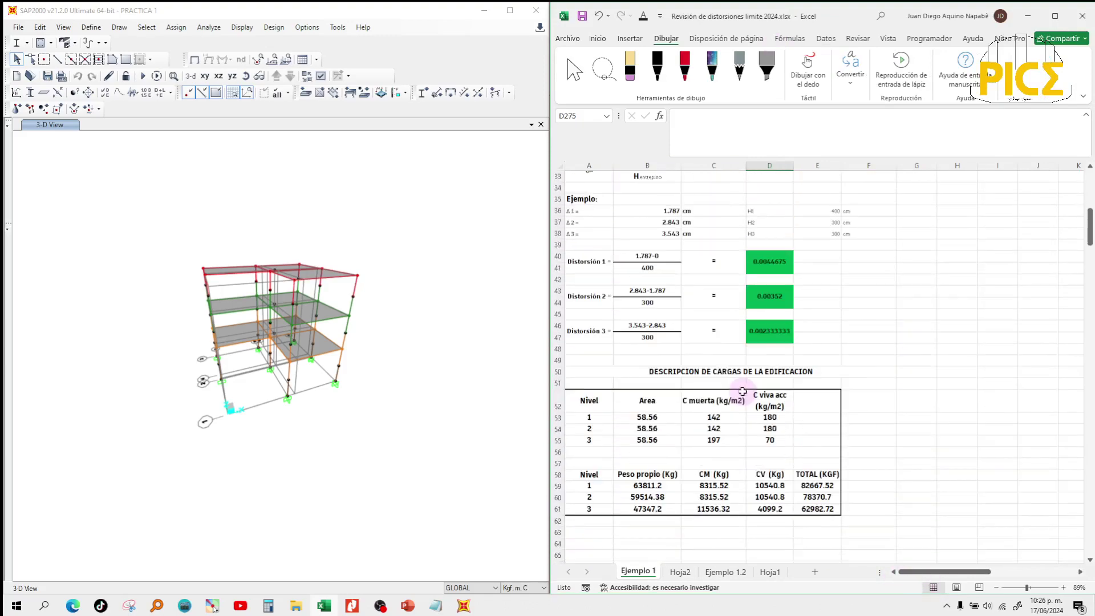
{"action": "scroll", "coordinate": [745, 394], "scroll_direction": "up", "scroll_amount": 7}
{"action": "scroll", "coordinate": [767, 494], "scroll_direction": "down", "scroll_amount": 6}
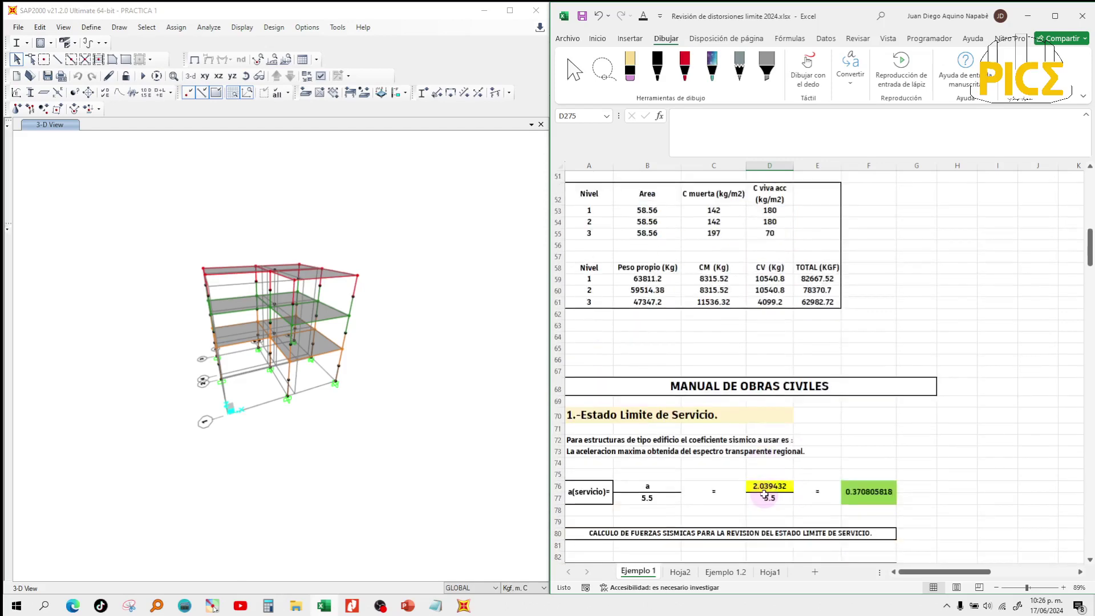
{"action": "scroll", "coordinate": [764, 494], "scroll_direction": "down", "scroll_amount": 2}
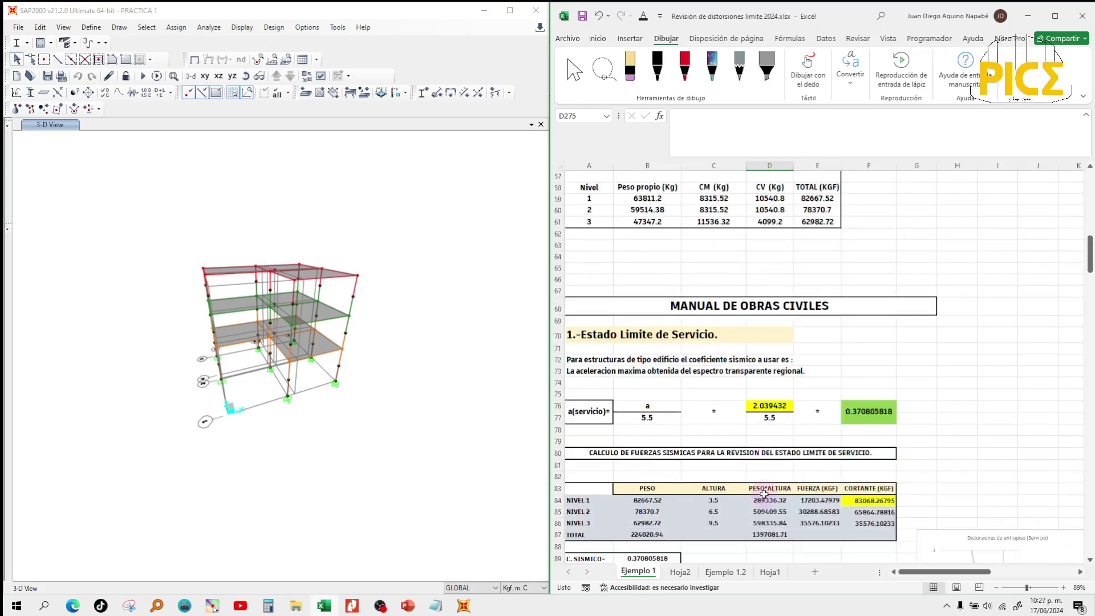
{"action": "scroll", "coordinate": [765, 494], "scroll_direction": "up", "scroll_amount": 3}
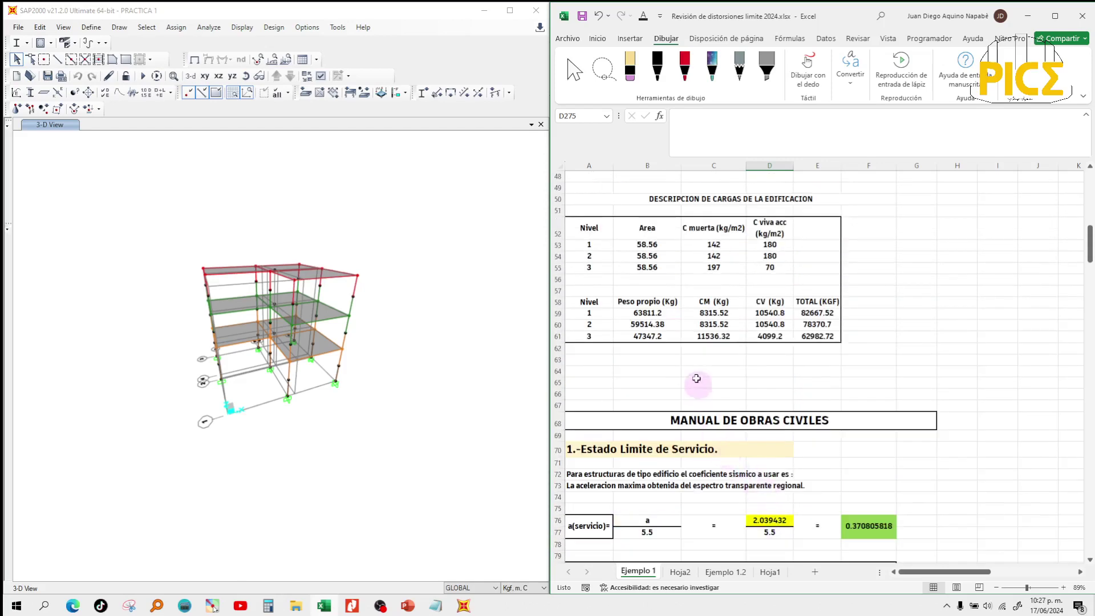
{"action": "left_click_drag", "start_coordinate": [664, 313], "coordinate": [676, 338]}
{"action": "scroll", "coordinate": [677, 359], "scroll_direction": "down", "scroll_amount": 6}
{"action": "scroll", "coordinate": [678, 359], "scroll_direction": "down", "scroll_amount": 20}
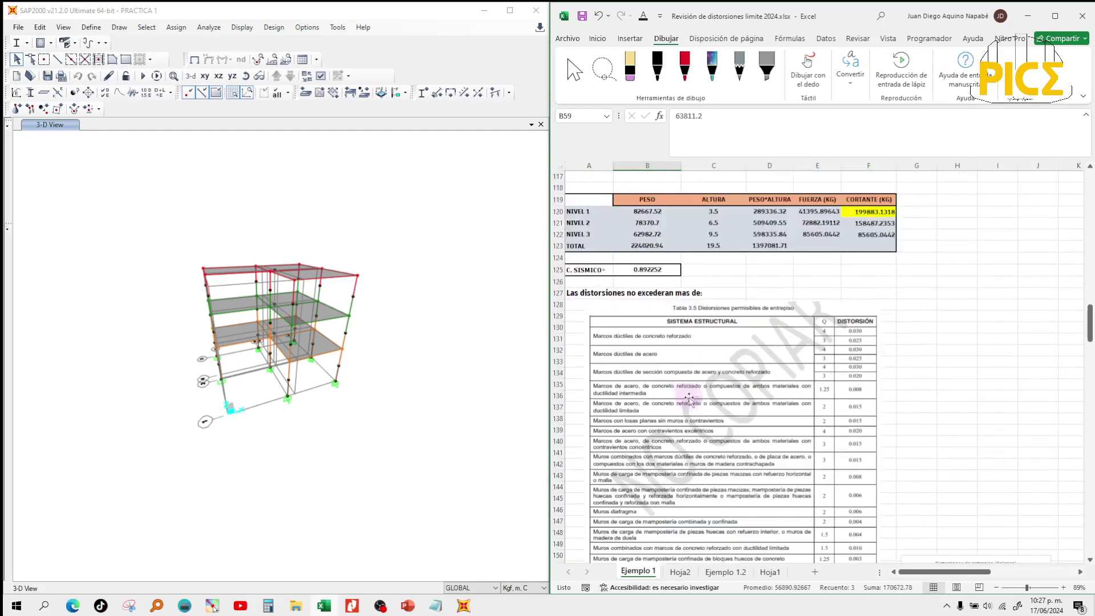
{"action": "scroll", "coordinate": [696, 405], "scroll_direction": "down", "scroll_amount": 8}
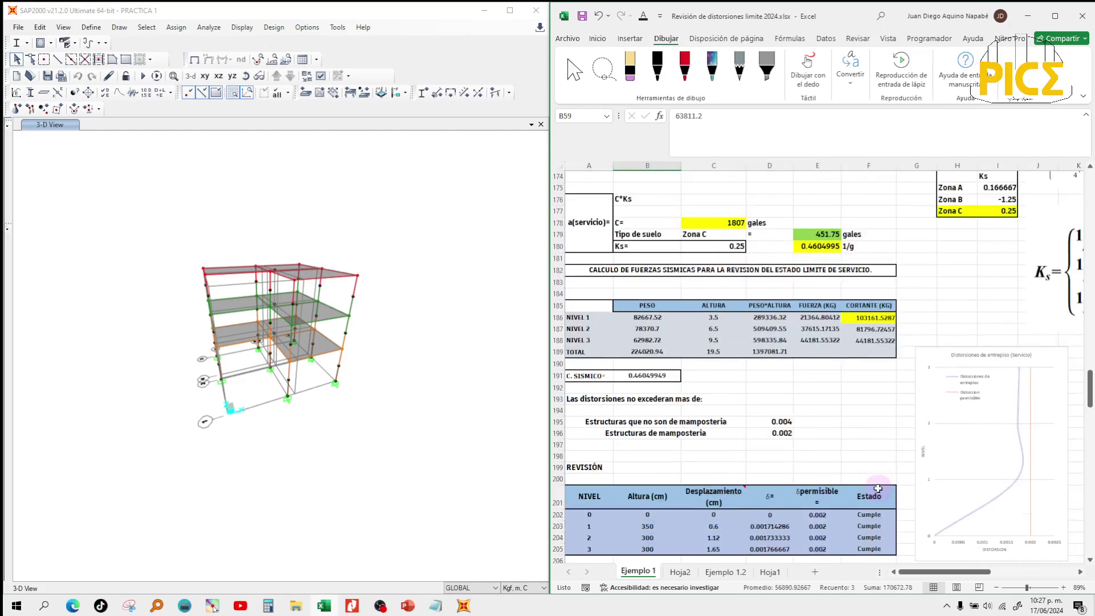
Trace the NIVEL 1 weight formula in the seismic force table with 0.25 Ks back to its source in the building load table.
{"action": "left_click", "coordinate": [652, 320]}
{"action": "left_click", "coordinate": [785, 132]}
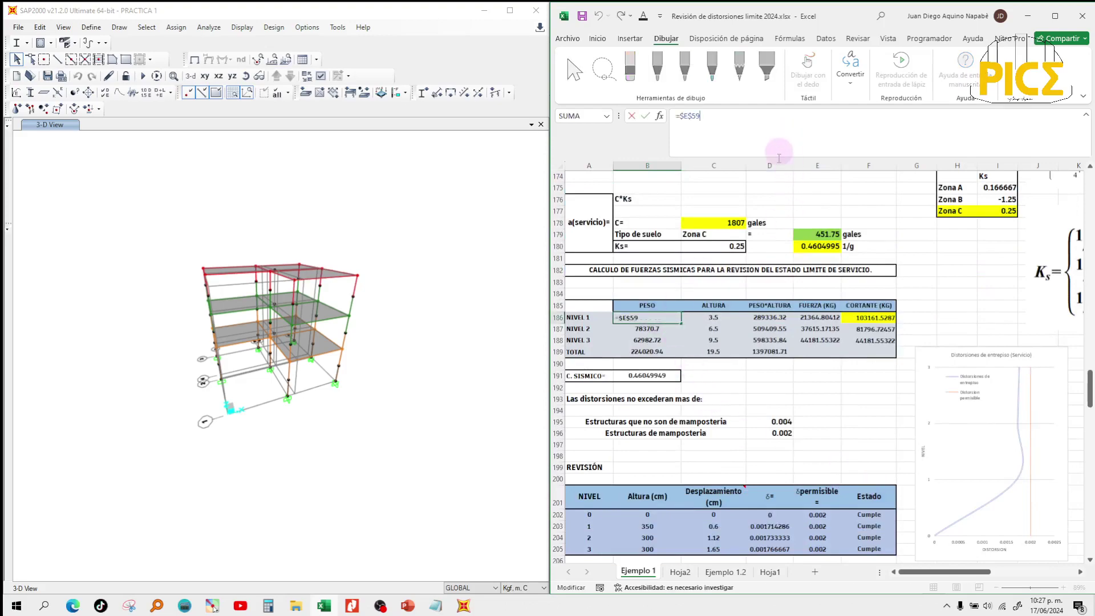
{"action": "scroll", "coordinate": [632, 417], "scroll_direction": "up", "scroll_amount": 13}
{"action": "scroll", "coordinate": [632, 416], "scroll_direction": "up", "scroll_amount": 20}
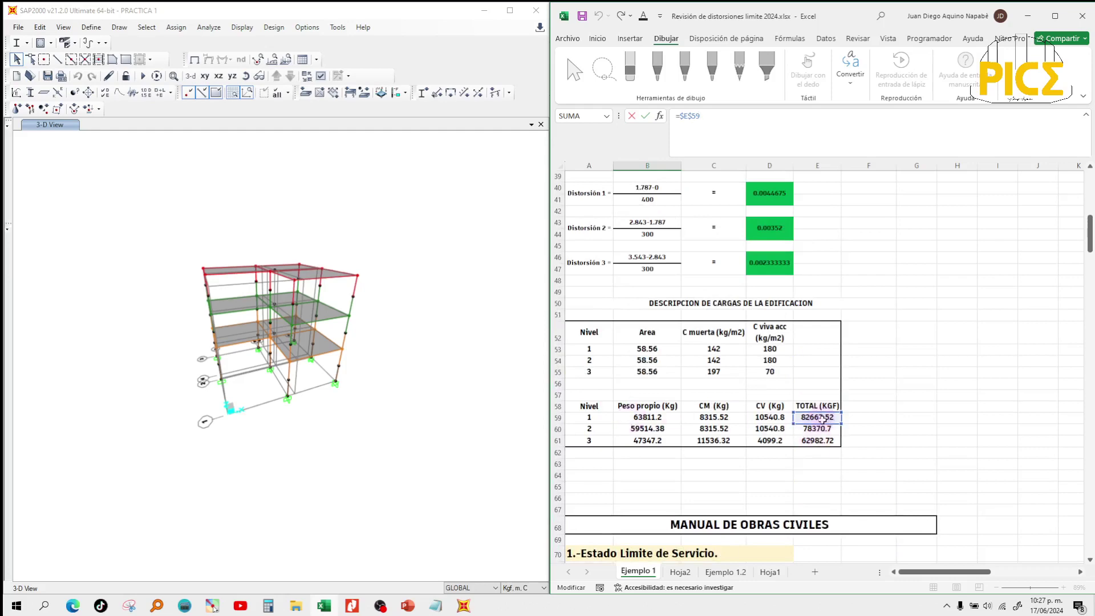
{"action": "key", "text": "Return"}
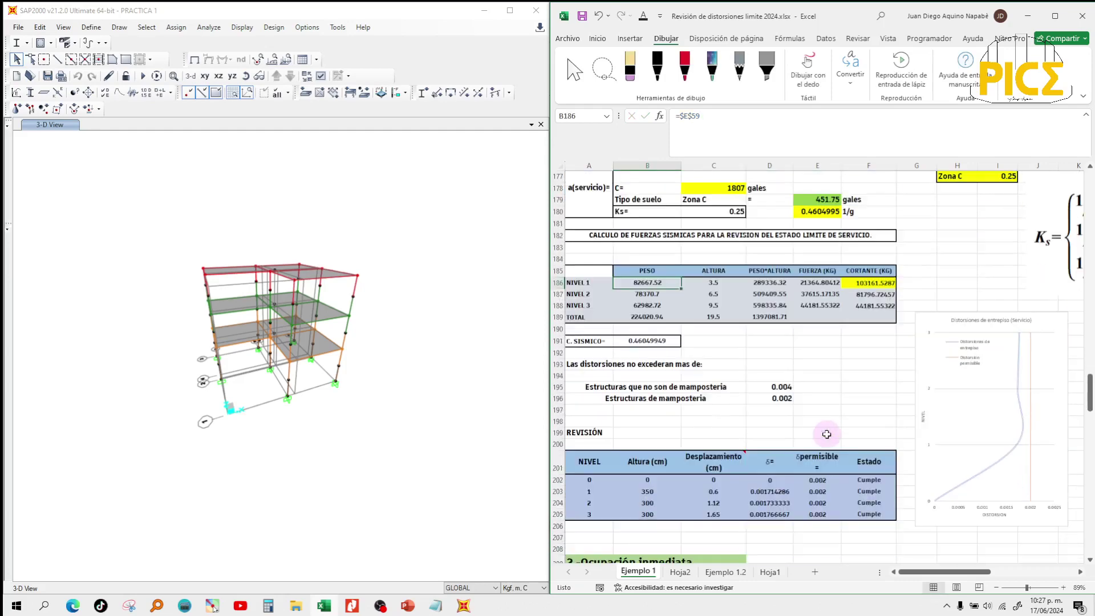
{"action": "scroll", "coordinate": [826, 435], "scroll_direction": "up", "scroll_amount": 2}
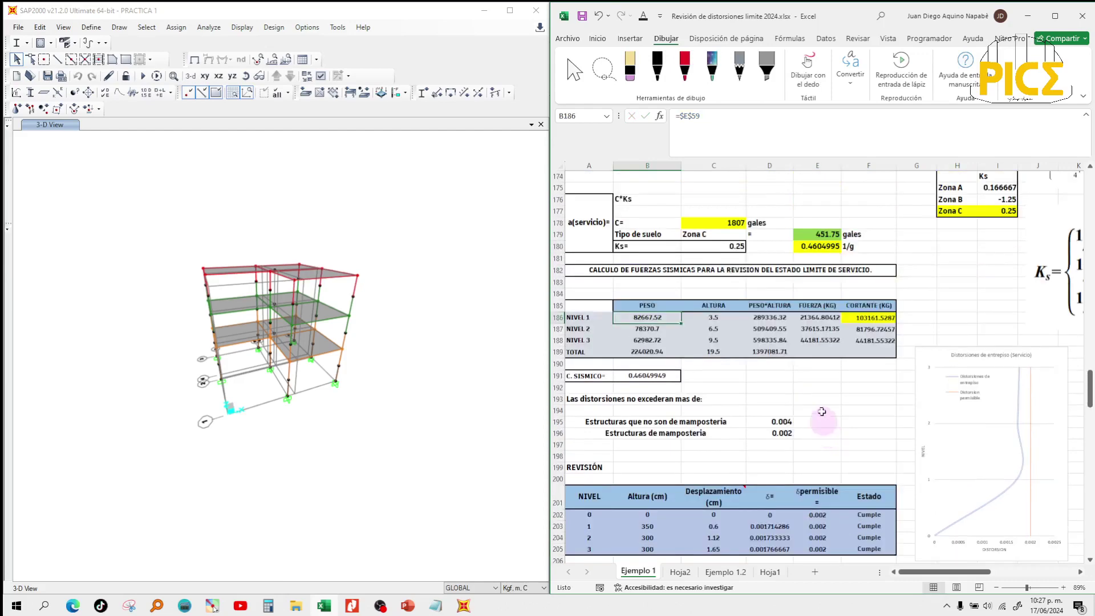
Select the isolated interior joint of the first floor in the 3D model and open the joint force assignment for it.
{"action": "left_click", "coordinate": [245, 76]}
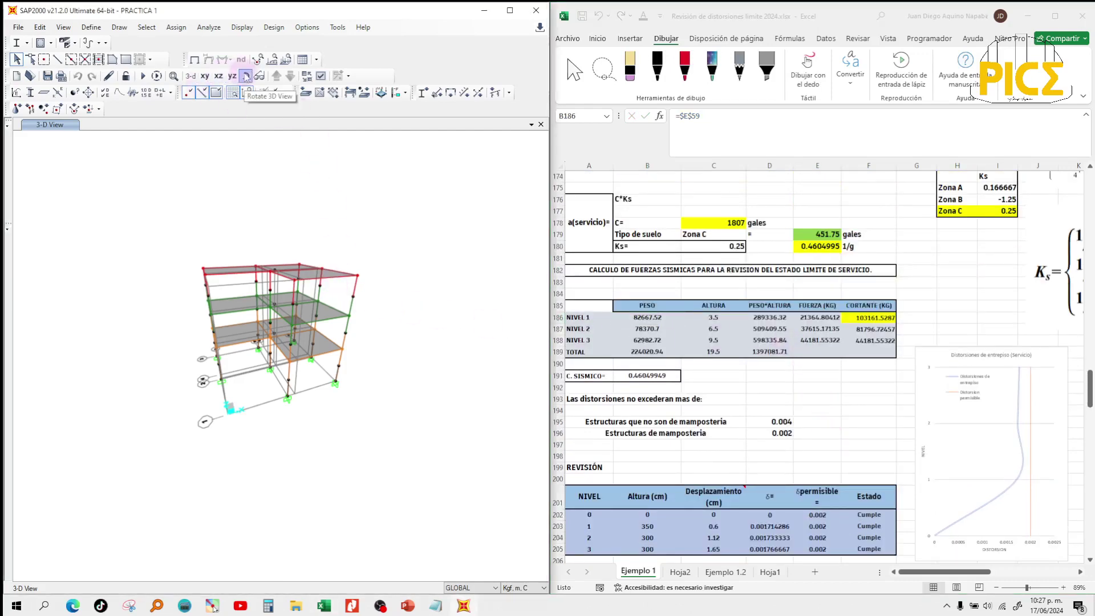
{"action": "left_click_drag", "start_coordinate": [284, 175], "coordinate": [300, 296]}
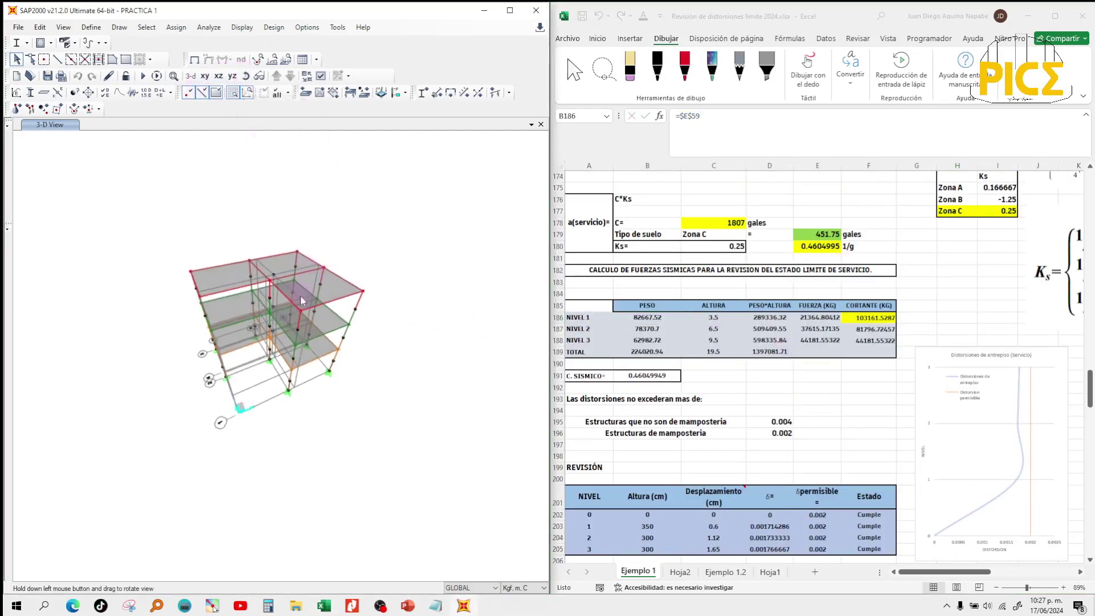
{"action": "scroll", "coordinate": [300, 295], "scroll_direction": "up", "scroll_amount": 5}
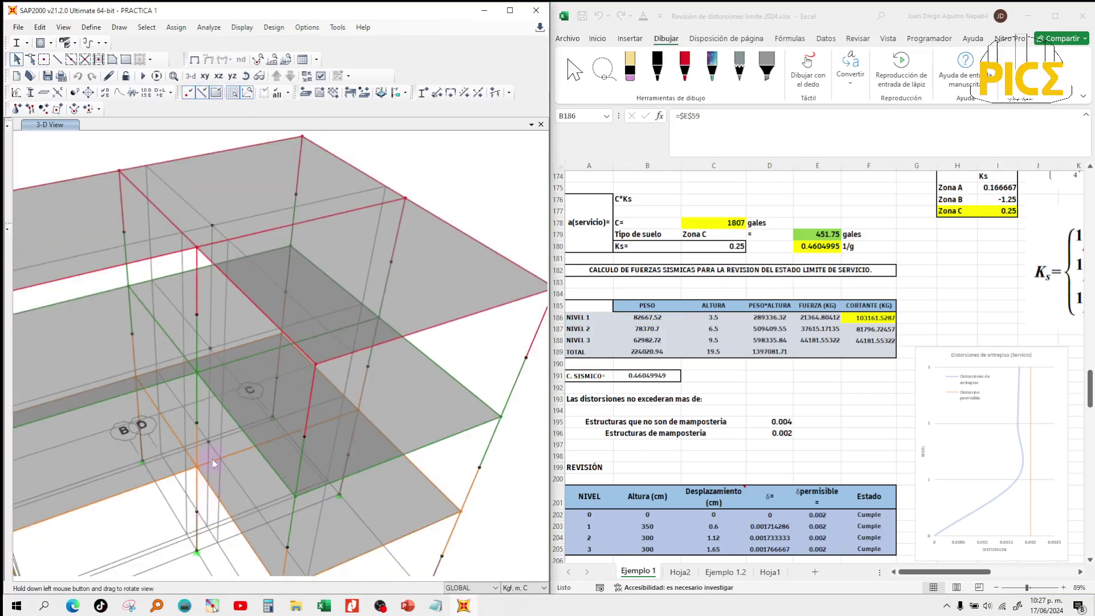
{"action": "left_click", "coordinate": [210, 444]}
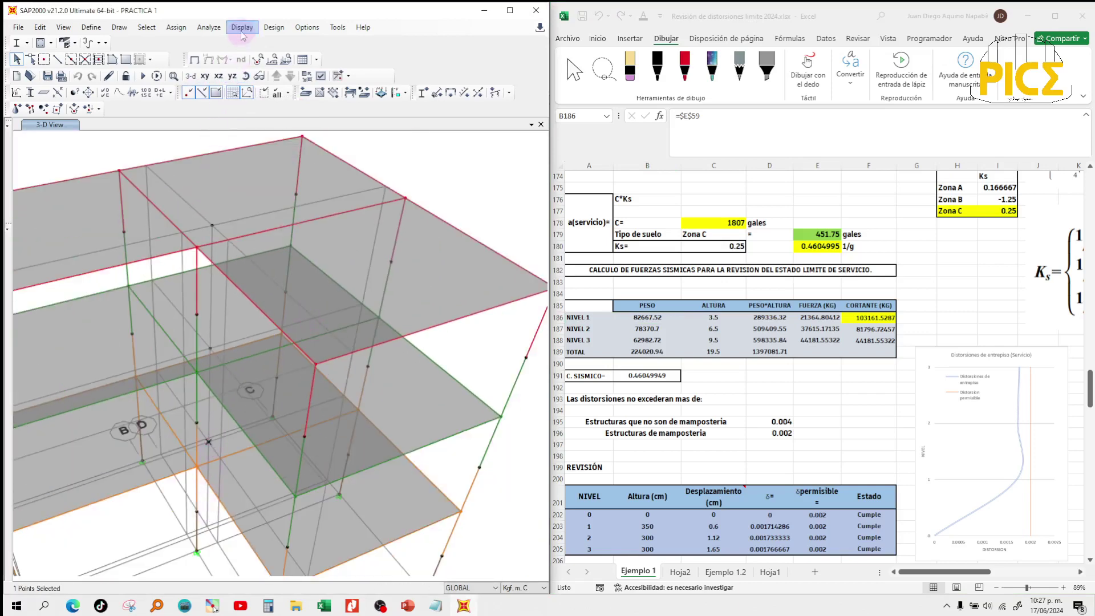
{"action": "left_click", "coordinate": [175, 28]}
{"action": "mouse_move", "coordinate": [207, 48]}
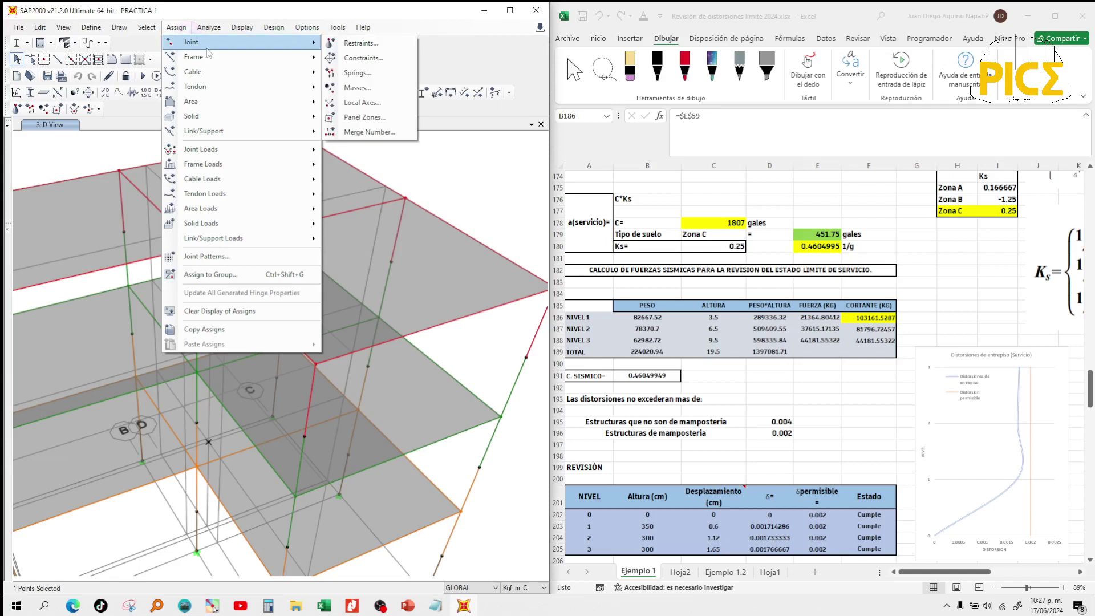
{"action": "mouse_move", "coordinate": [260, 58]}
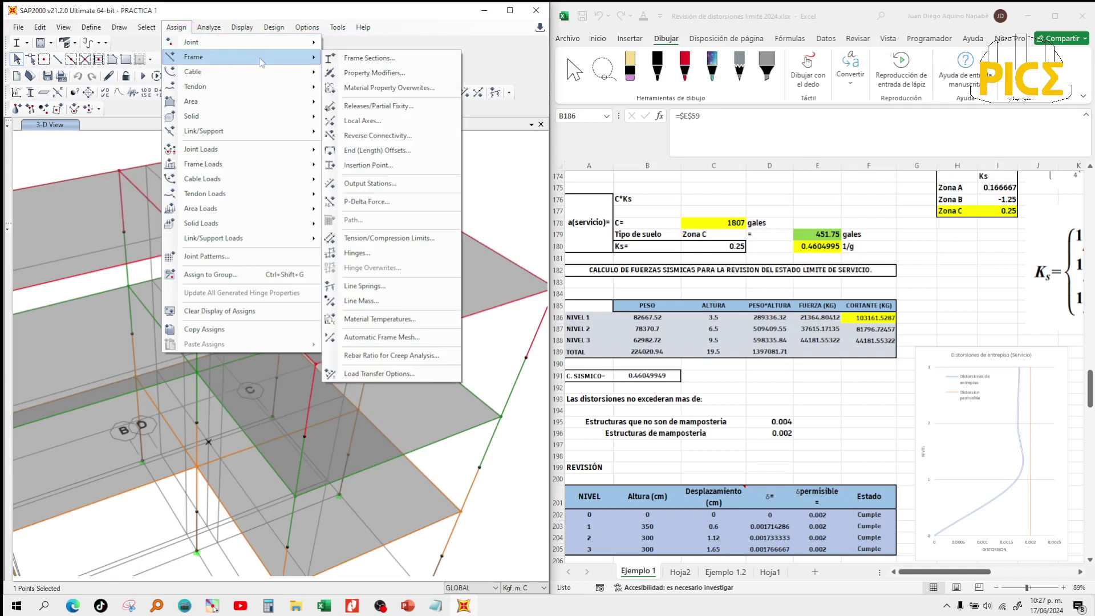
{"action": "mouse_move", "coordinate": [293, 150]}
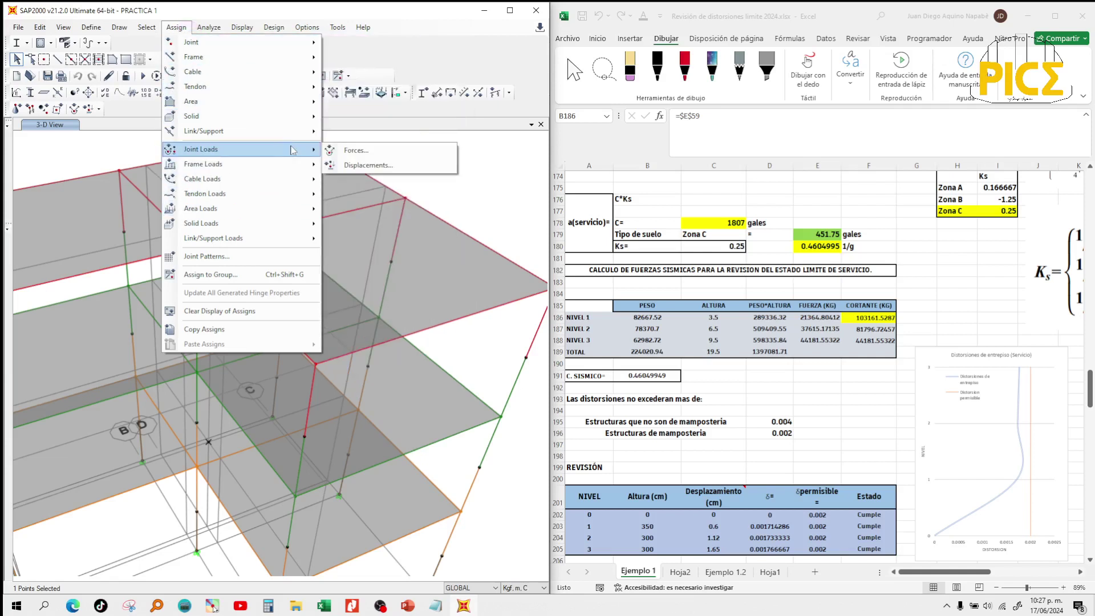
{"action": "left_click", "coordinate": [342, 151]}
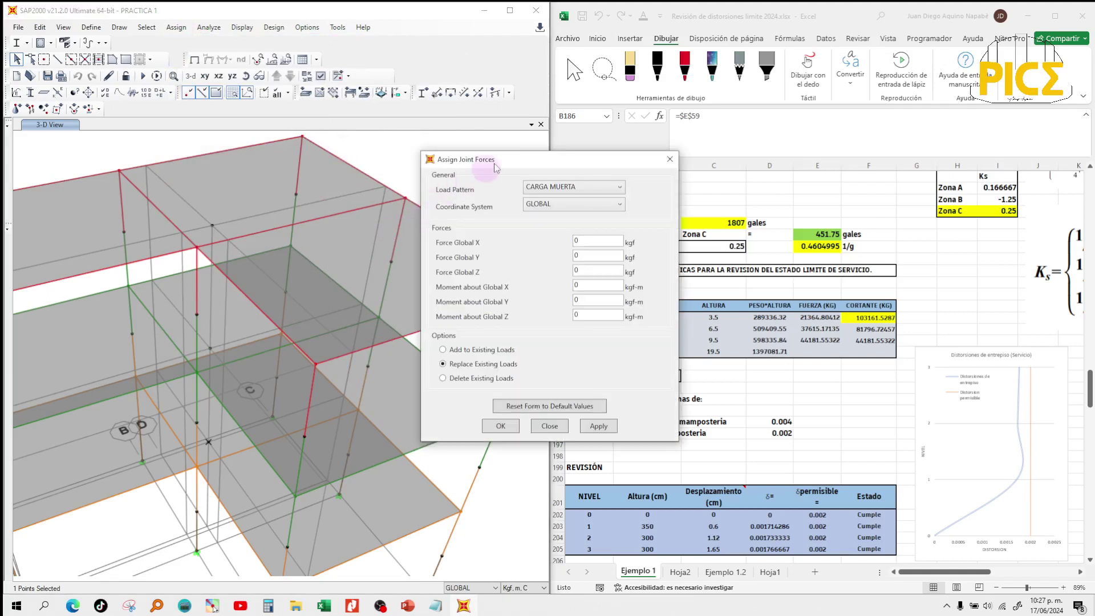
{"action": "left_click_drag", "start_coordinate": [479, 160], "coordinate": [351, 130]}
Assign the Excel NIVEL 1 force of 21364.80412 kgf in global X to the selected joint under load pattern SISMO X Lim.daños.
{"action": "left_click", "coordinate": [403, 159]}
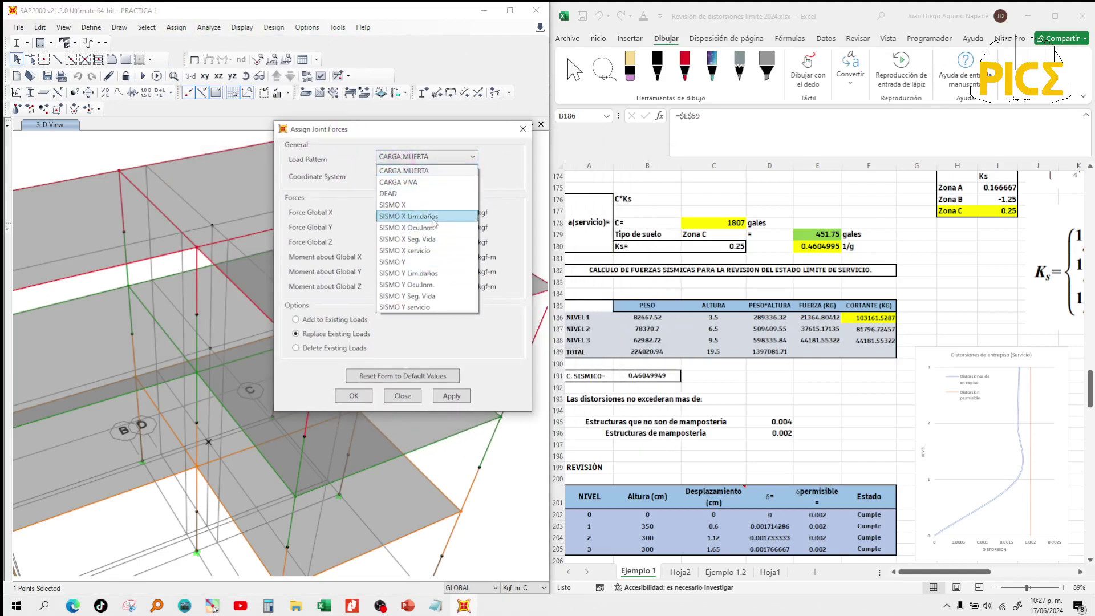
{"action": "left_click", "coordinate": [434, 217]}
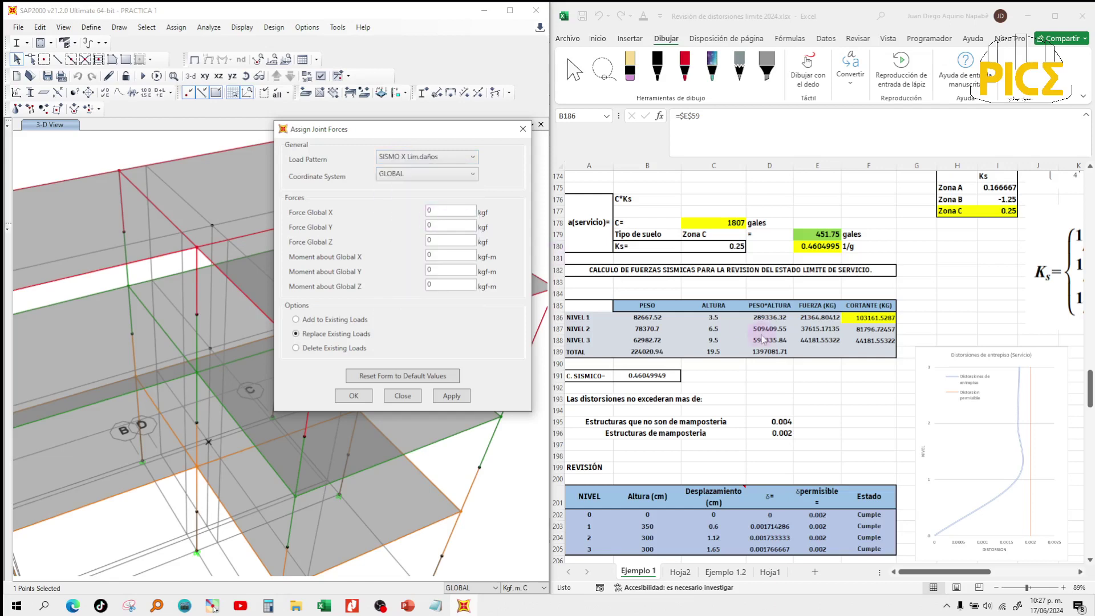
{"action": "scroll", "coordinate": [645, 333], "scroll_direction": "up", "scroll_amount": 3}
{"action": "scroll", "coordinate": [798, 410], "scroll_direction": "down", "scroll_amount": 1}
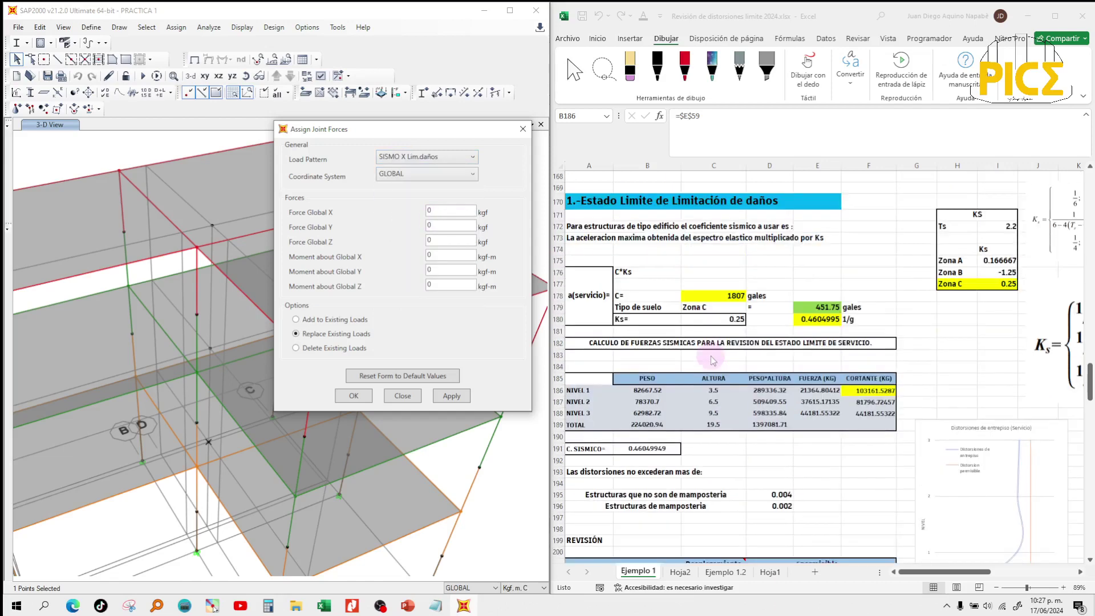
{"action": "left_click", "coordinate": [451, 212]}
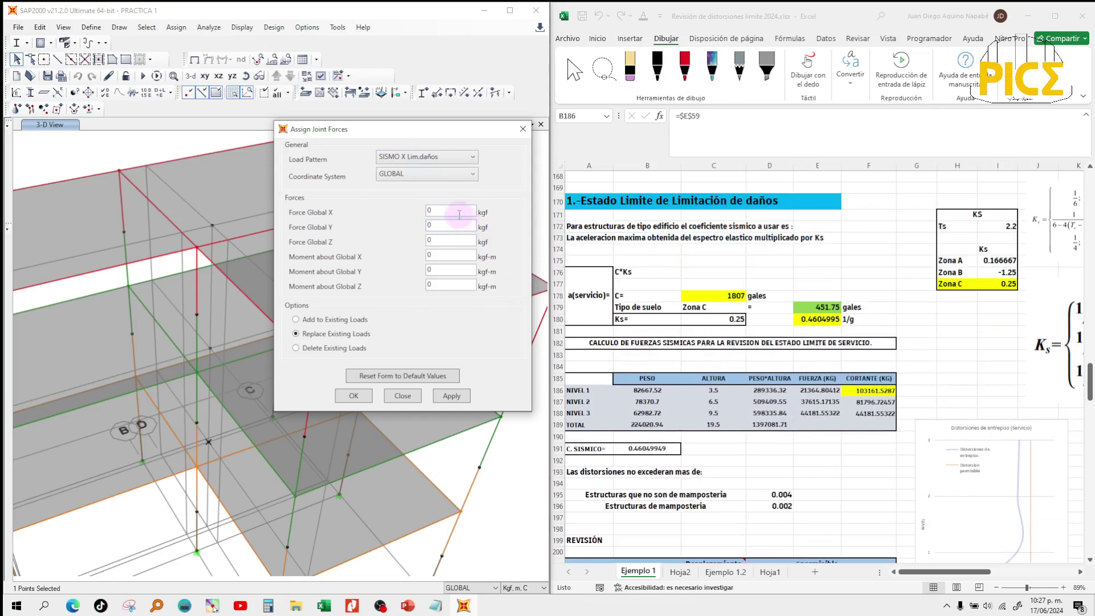
{"action": "left_click", "coordinate": [813, 392]}
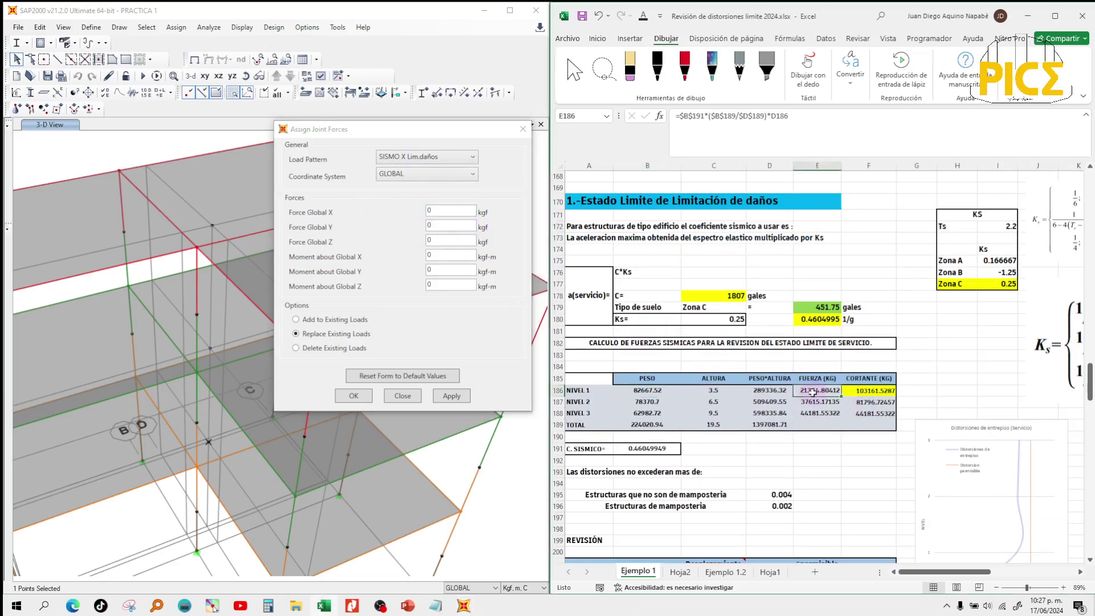
{"action": "key", "text": "ctrl+c"}
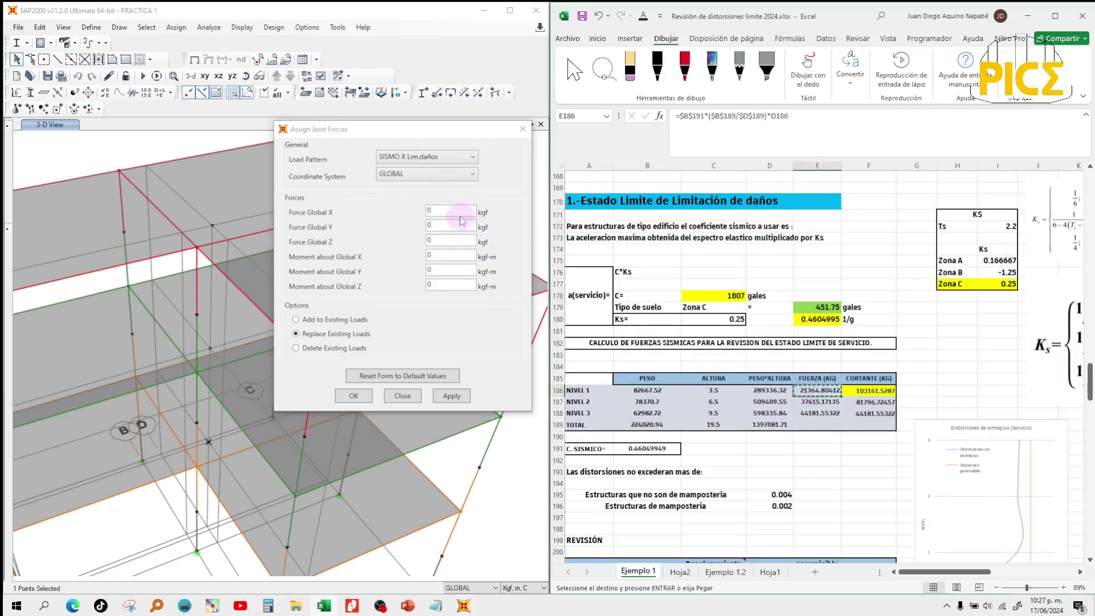
{"action": "left_click", "coordinate": [390, 204]}
{"action": "key", "text": "ctrl+v"}
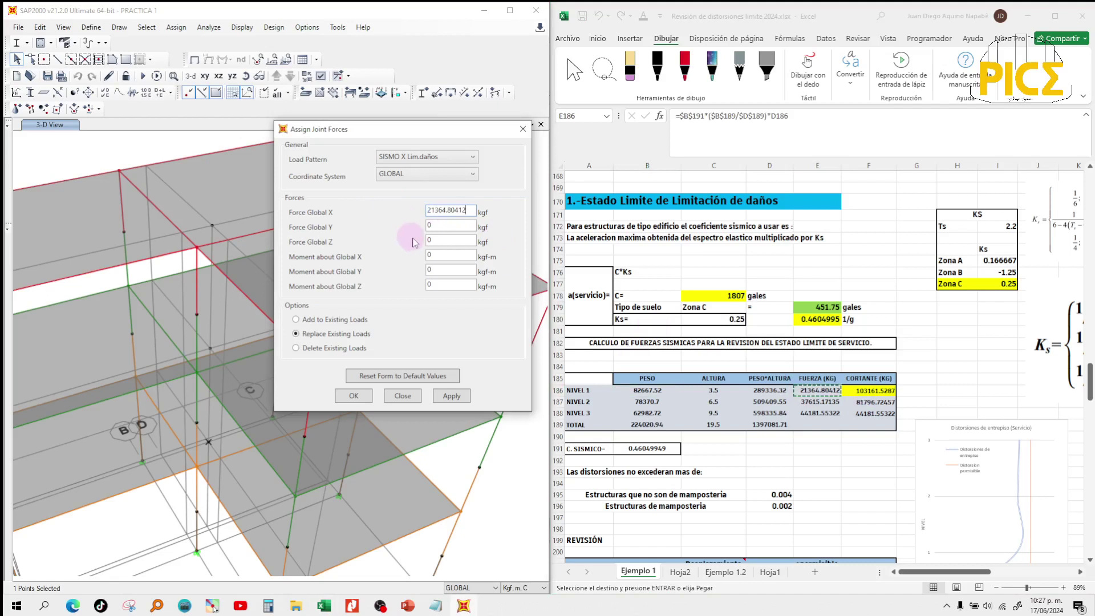
{"action": "left_click", "coordinate": [448, 396]}
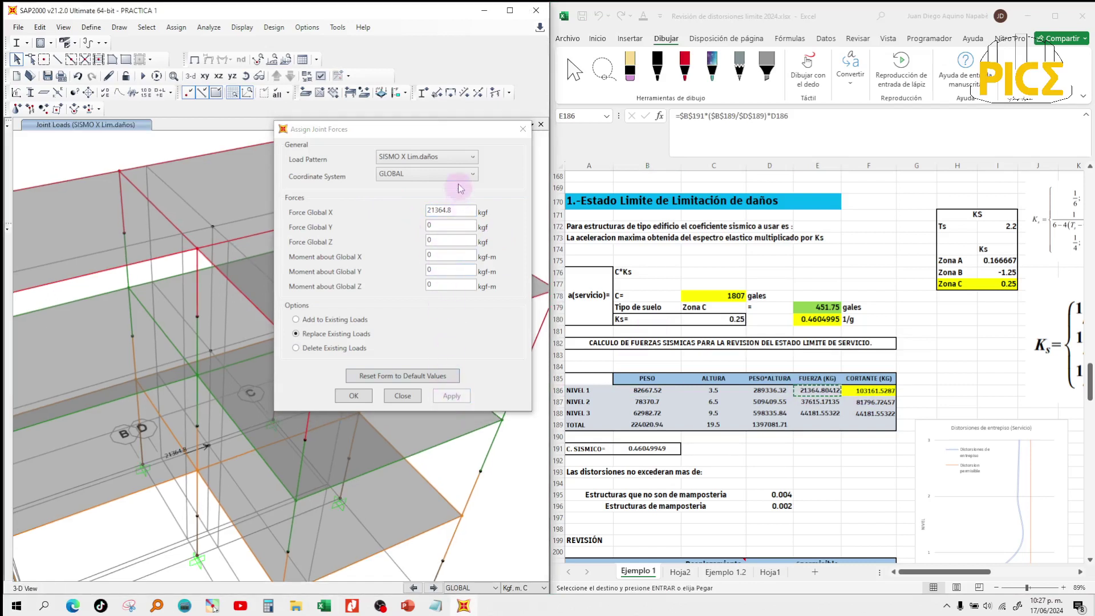
Apply the Excel NIVEL 2 force of 37615.17135 kgf in global X to the second-floor interior joint under SISMO X Lim.daños.
{"action": "left_click", "coordinate": [211, 351]}
{"action": "left_click", "coordinate": [819, 402]}
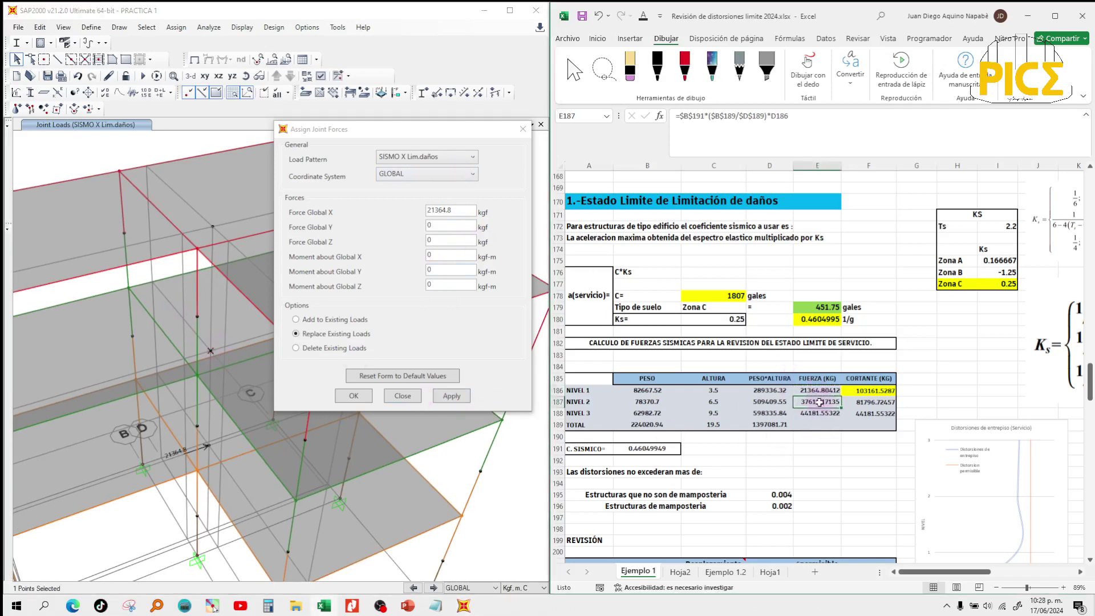
{"action": "key", "text": "ctrl+c"}
{"action": "double_click", "coordinate": [451, 210]}
{"action": "key", "text": "ctrl+v"}
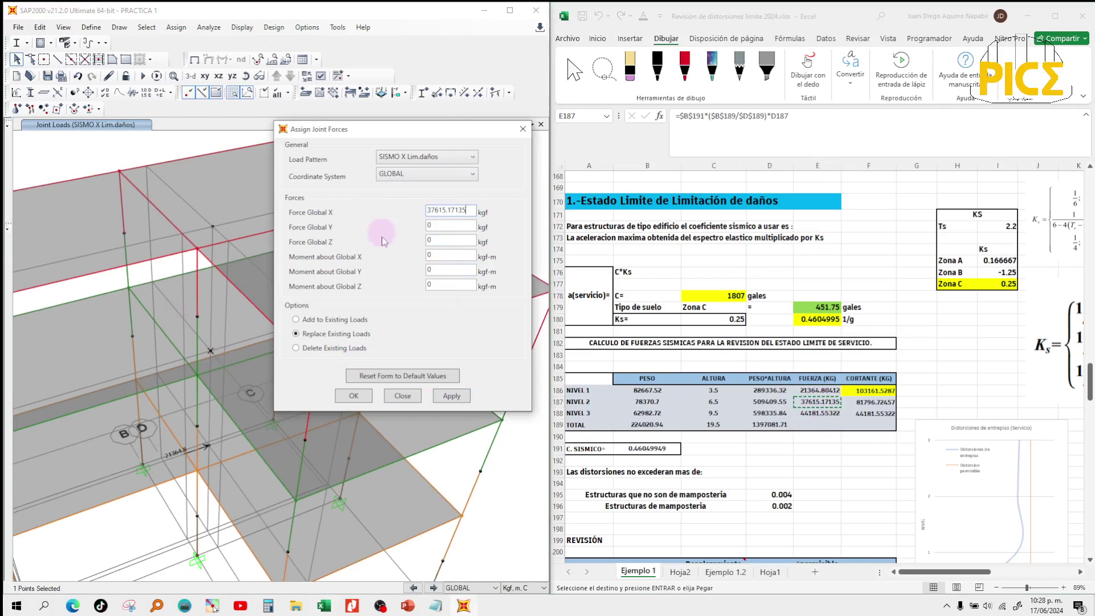
{"action": "left_click", "coordinate": [444, 398]}
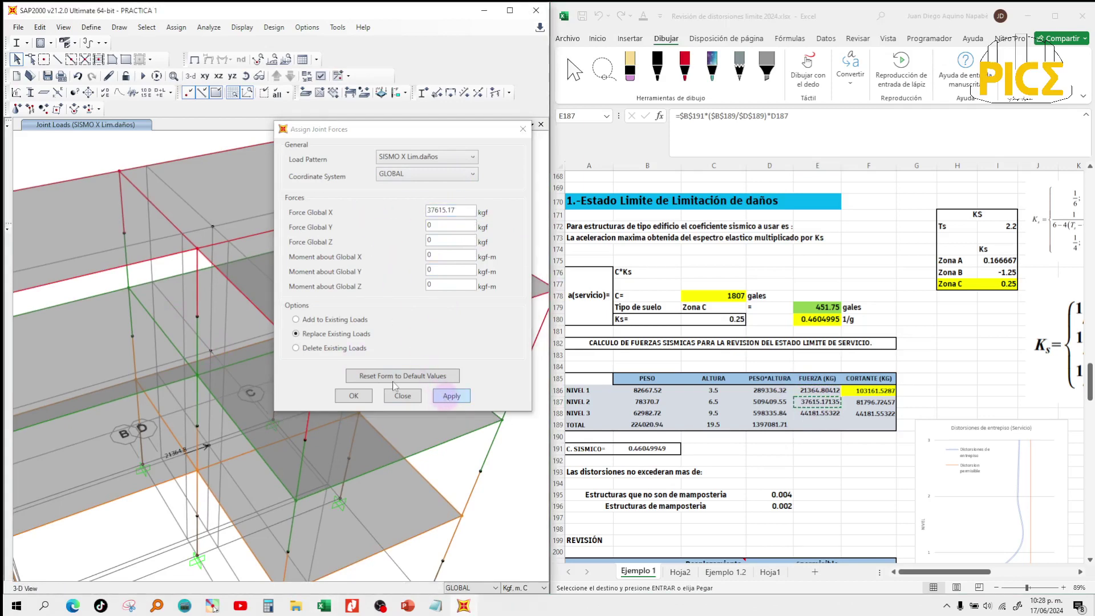
Apply the Excel NIVEL 3 force of 44181.55322 kgf in global X to the third-floor interior joint under SISMO X Lim.daños.
{"action": "left_click", "coordinate": [219, 246]}
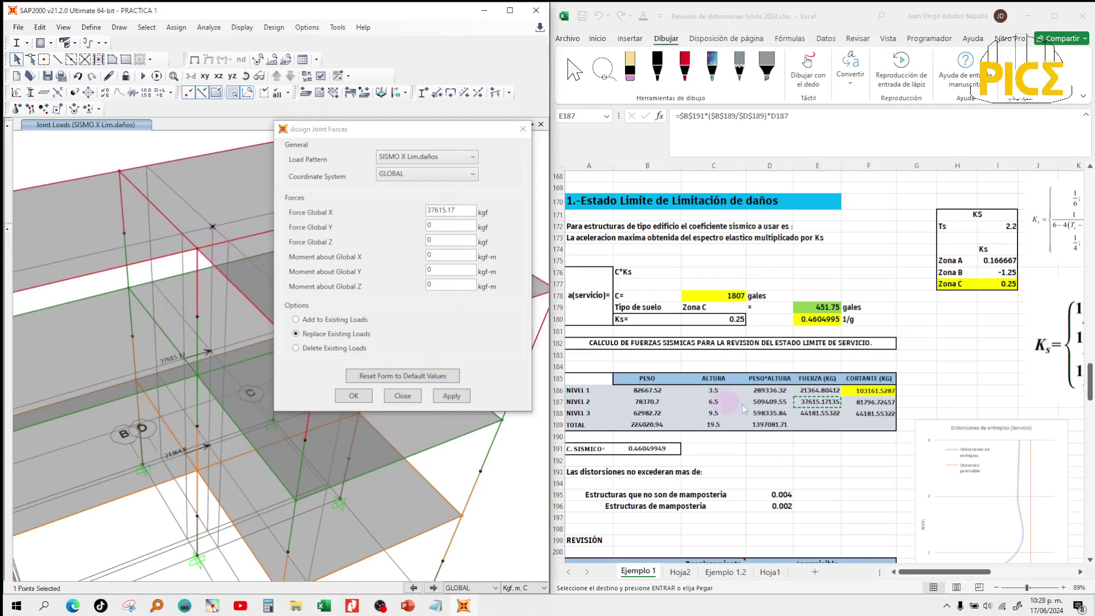
{"action": "left_click", "coordinate": [810, 413]}
{"action": "key", "text": "ctrl+c"}
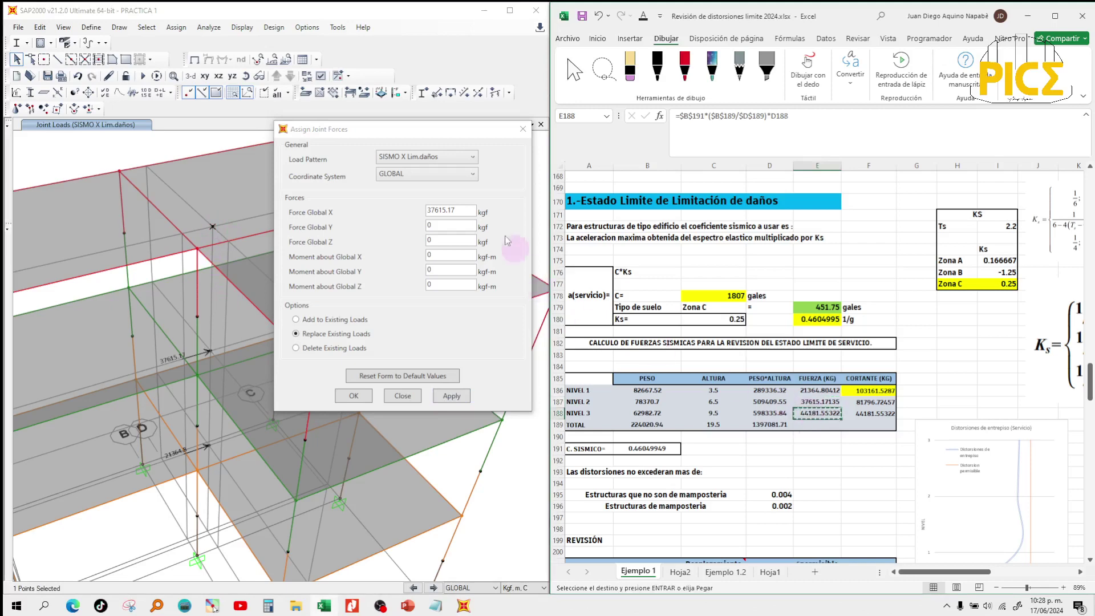
{"action": "double_click", "coordinate": [451, 210]}
{"action": "key", "text": "ctrl+v"}
{"action": "left_click", "coordinate": [451, 400]}
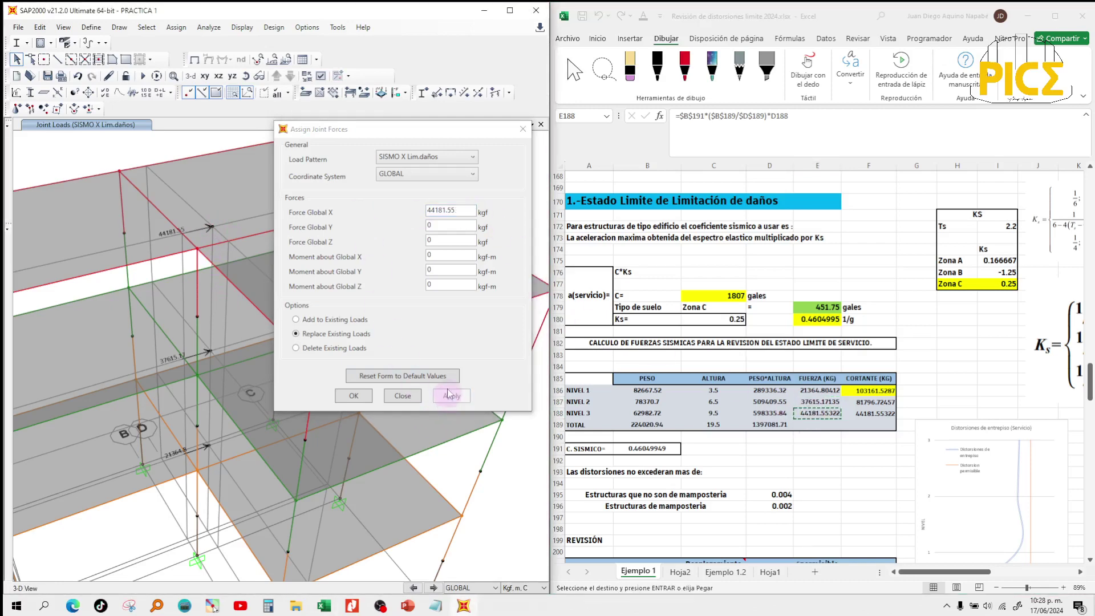
Under SISMO Y Lim.daños, apply 0 in global X and the Excel NIVEL 1 force of 21364.80412 kgf in global Y to the first-floor interior joint.
{"action": "left_click", "coordinate": [425, 157]}
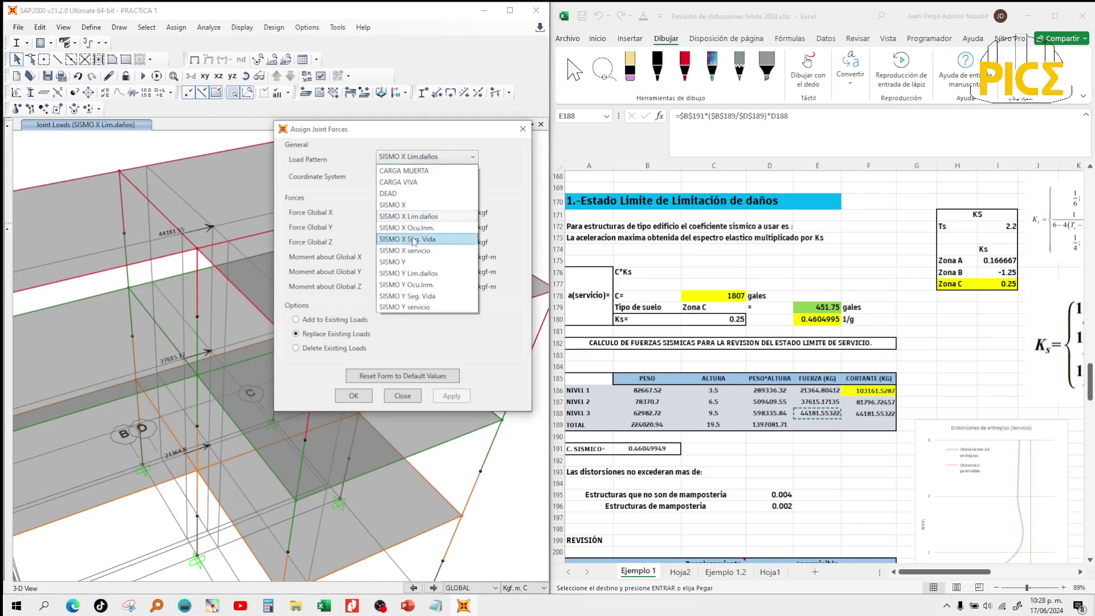
{"action": "left_click", "coordinate": [417, 273]}
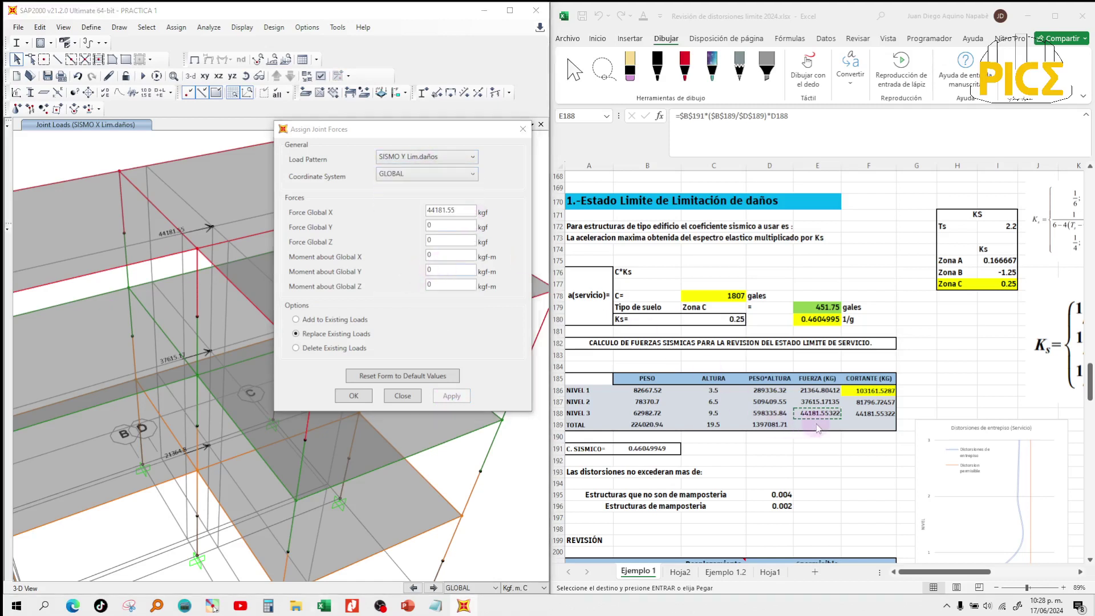
{"action": "left_click", "coordinate": [816, 393]}
{"action": "left_click", "coordinate": [816, 394]}
{"action": "key", "text": "ctrl+c"}
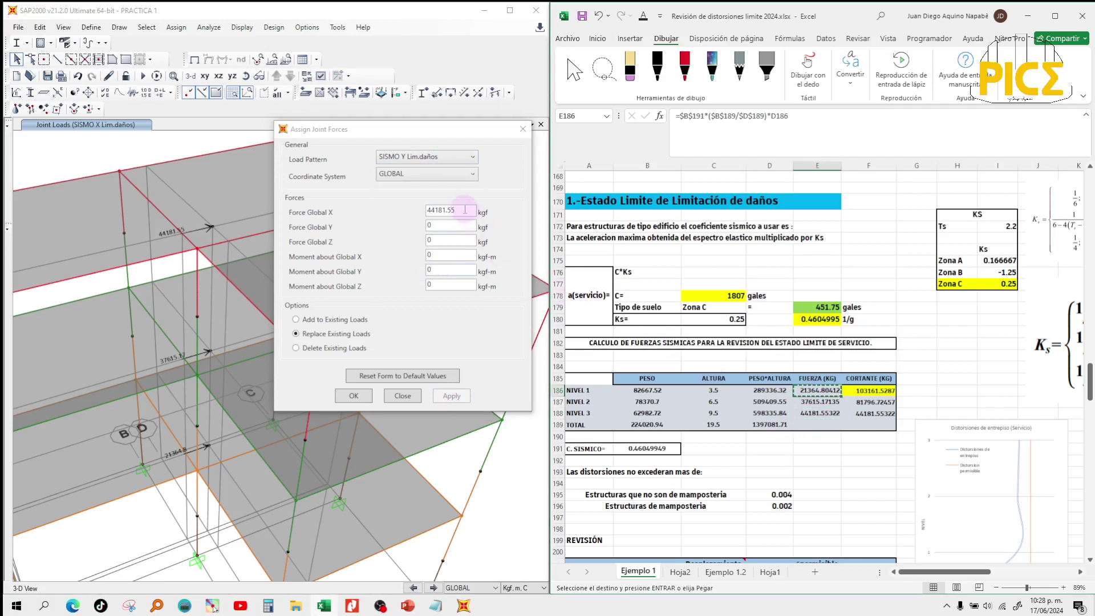
{"action": "left_click_drag", "start_coordinate": [465, 210], "coordinate": [365, 214]}
{"action": "type", "text": "0"}
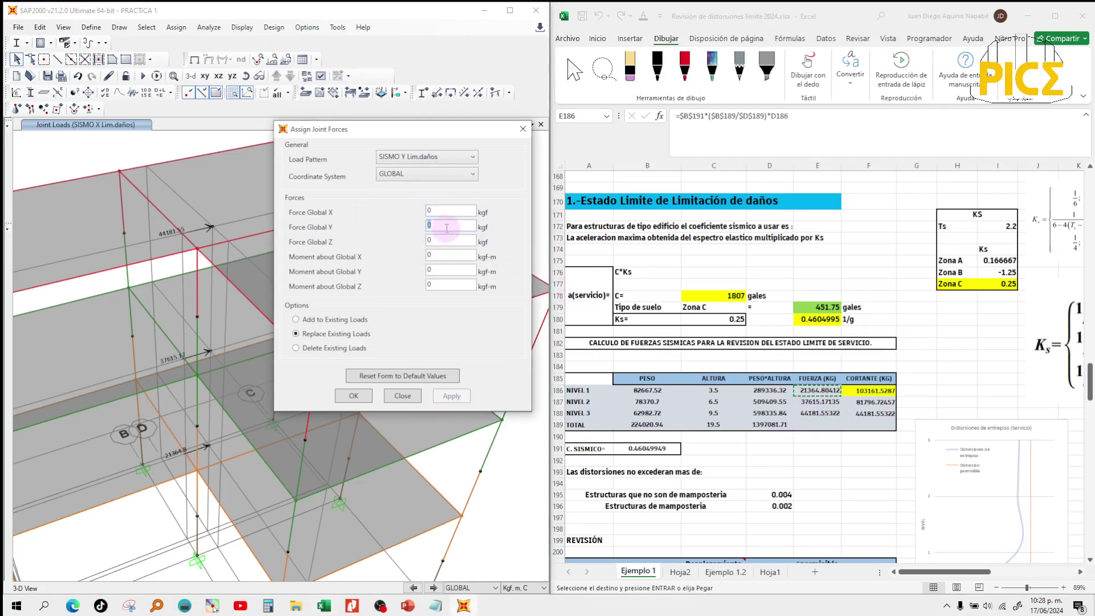
{"action": "key", "text": "ctrl+v"}
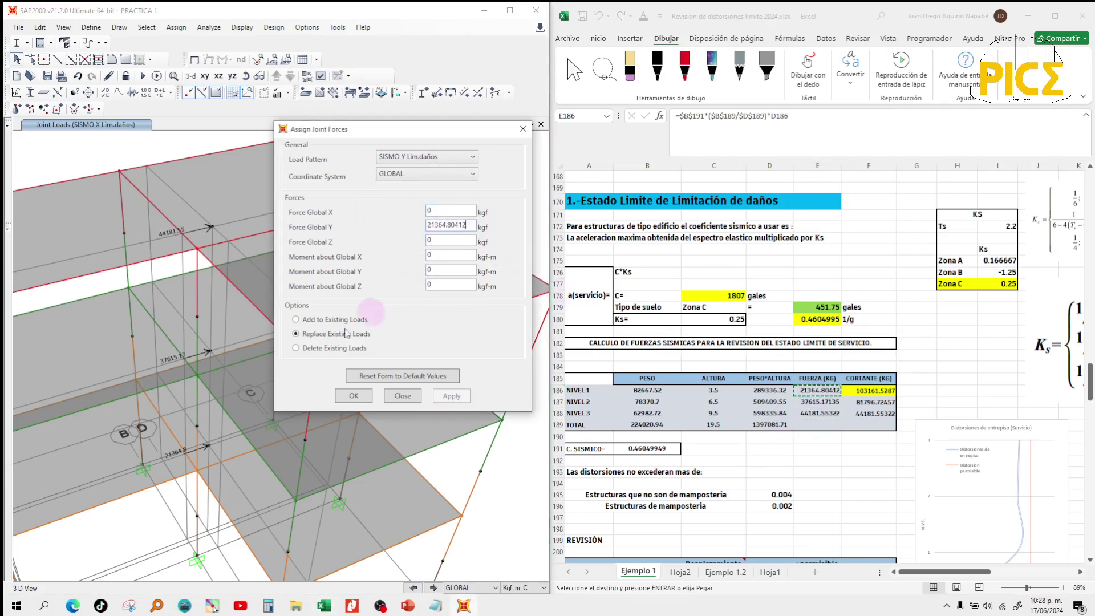
{"action": "left_click", "coordinate": [209, 447]}
{"action": "left_click", "coordinate": [454, 399]}
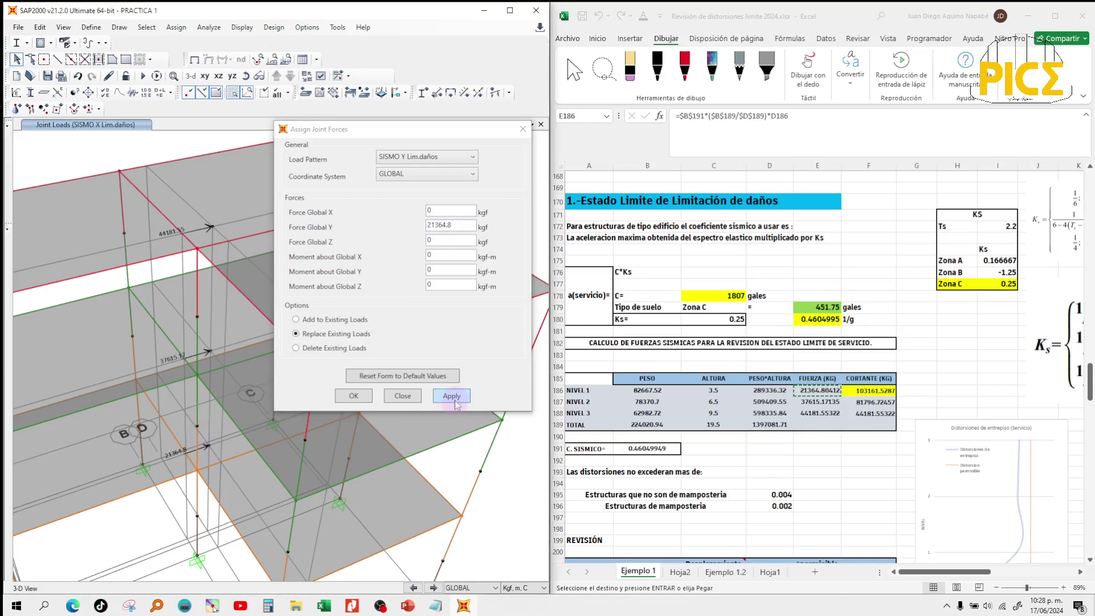
Apply the Excel NIVEL 2 force of 37615.17135 kgf in global Y to the second-floor interior joint under SISMO Y Lim.daños.
{"action": "left_click", "coordinate": [819, 406]}
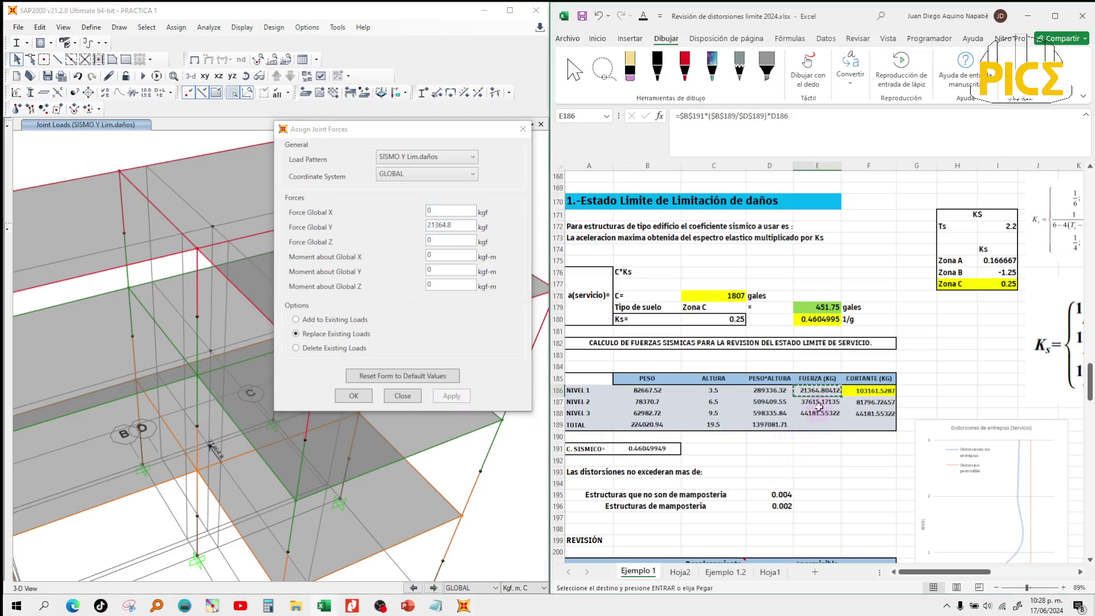
{"action": "left_click", "coordinate": [819, 406]}
{"action": "key", "text": "ctrl+c"}
{"action": "left_click", "coordinate": [429, 225]}
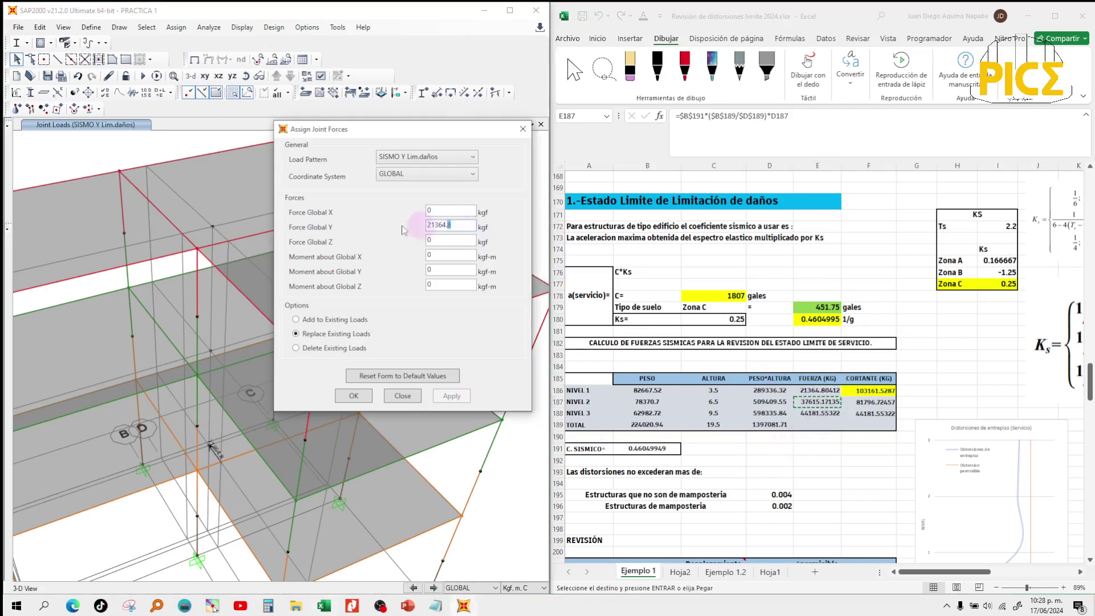
{"action": "key", "text": "ctrl+v"}
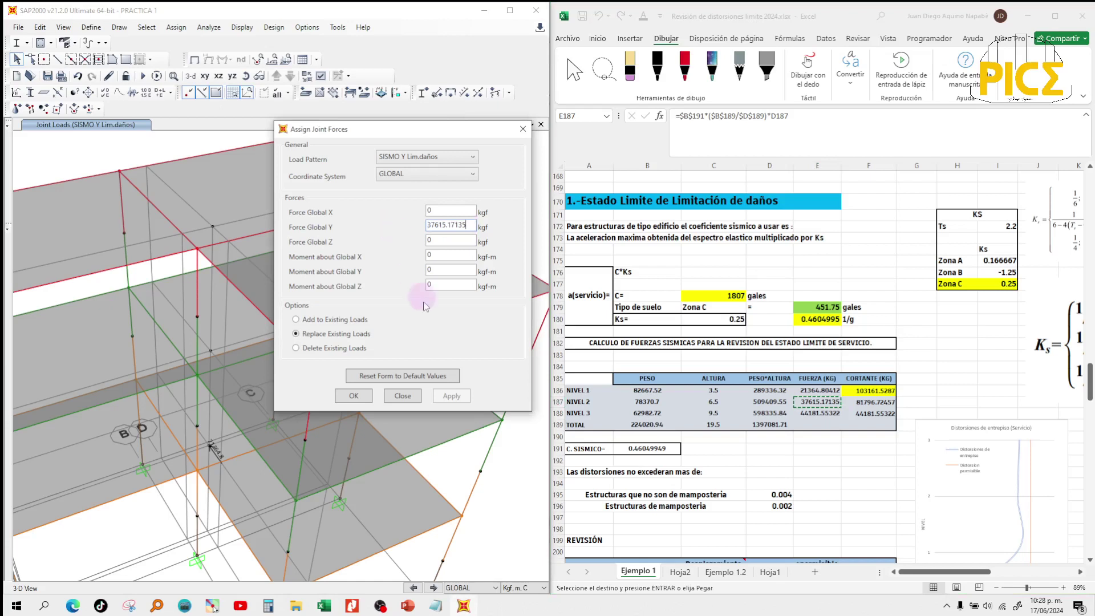
{"action": "left_click", "coordinate": [211, 354]}
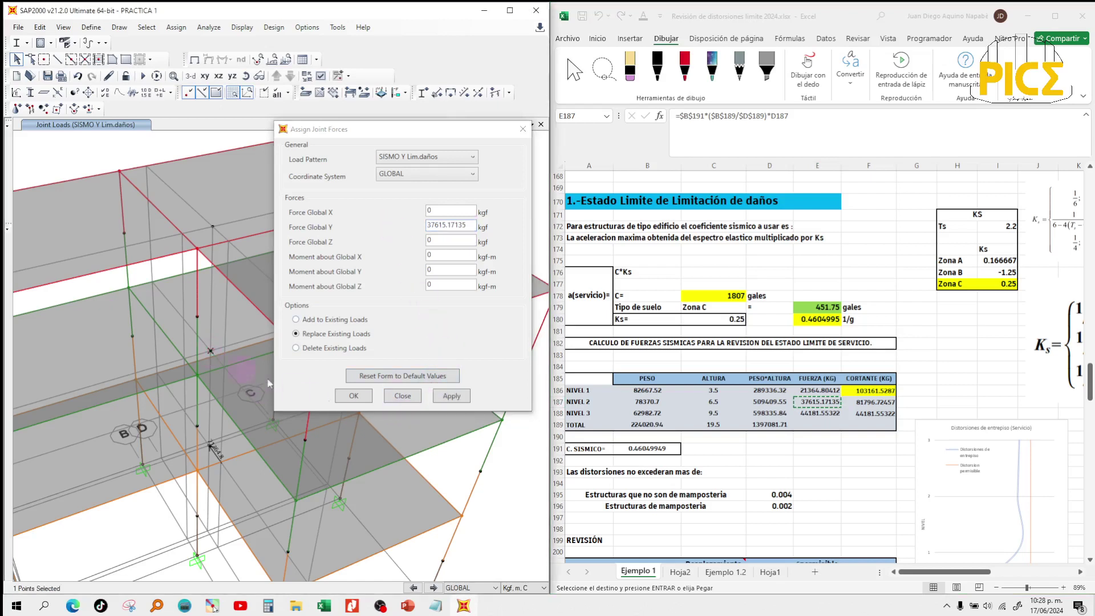
{"action": "left_click", "coordinate": [448, 405]}
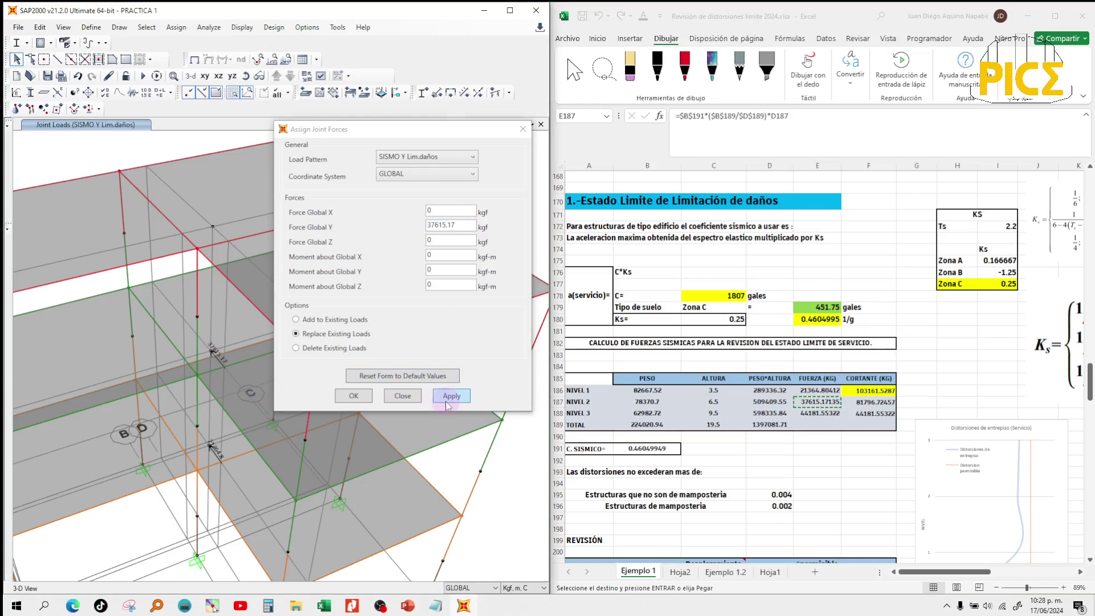
Apply the Excel NIVEL 3 force of 44181.55322 kgf in global Y to the third-floor interior joint under SISMO Y Lim.daños.
{"action": "left_click", "coordinate": [829, 415]}
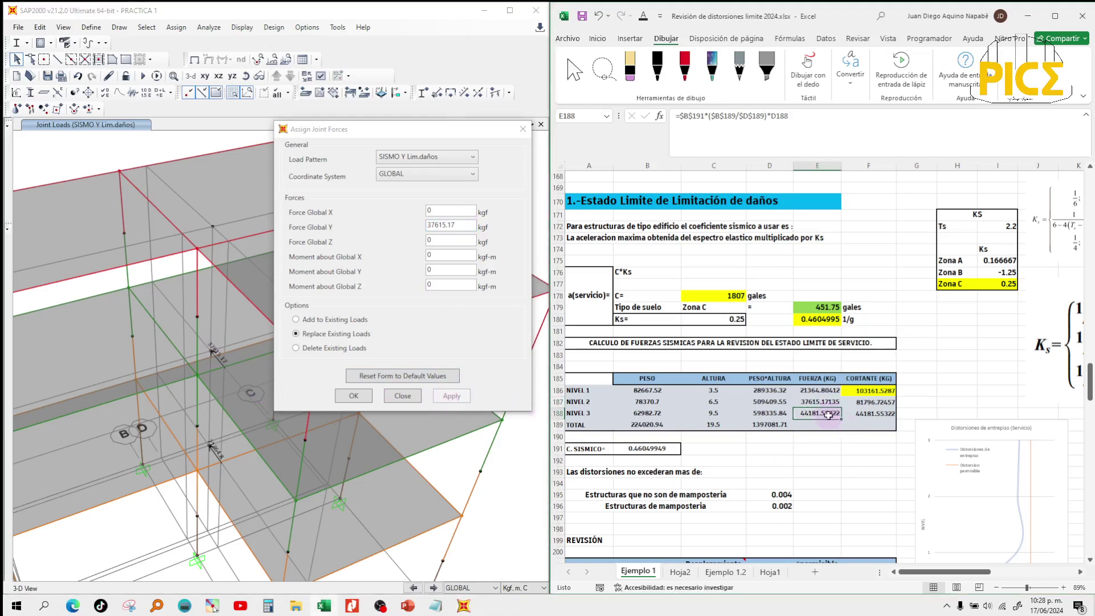
{"action": "key", "text": "ctrl+c"}
{"action": "double_click", "coordinate": [468, 225]}
{"action": "key", "text": "ctrl+v"}
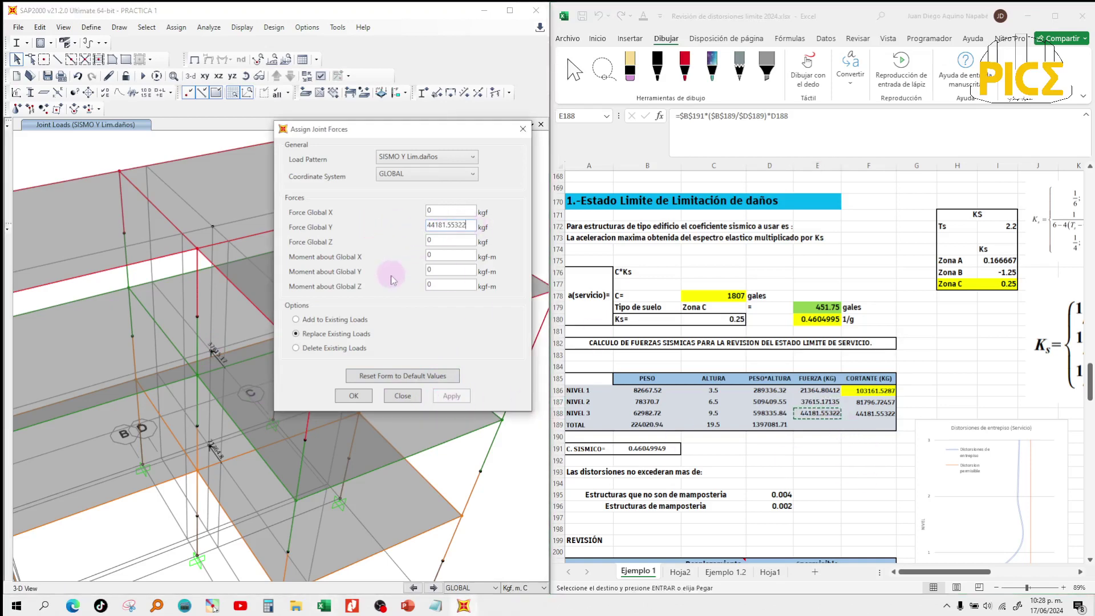
{"action": "left_click", "coordinate": [214, 227]}
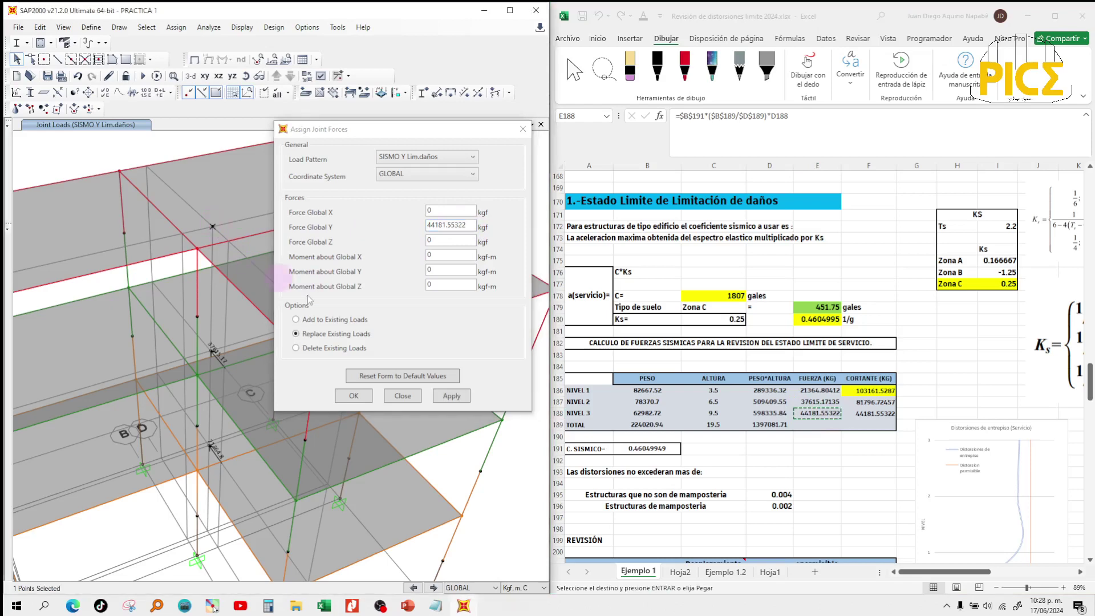
{"action": "left_click", "coordinate": [442, 396]}
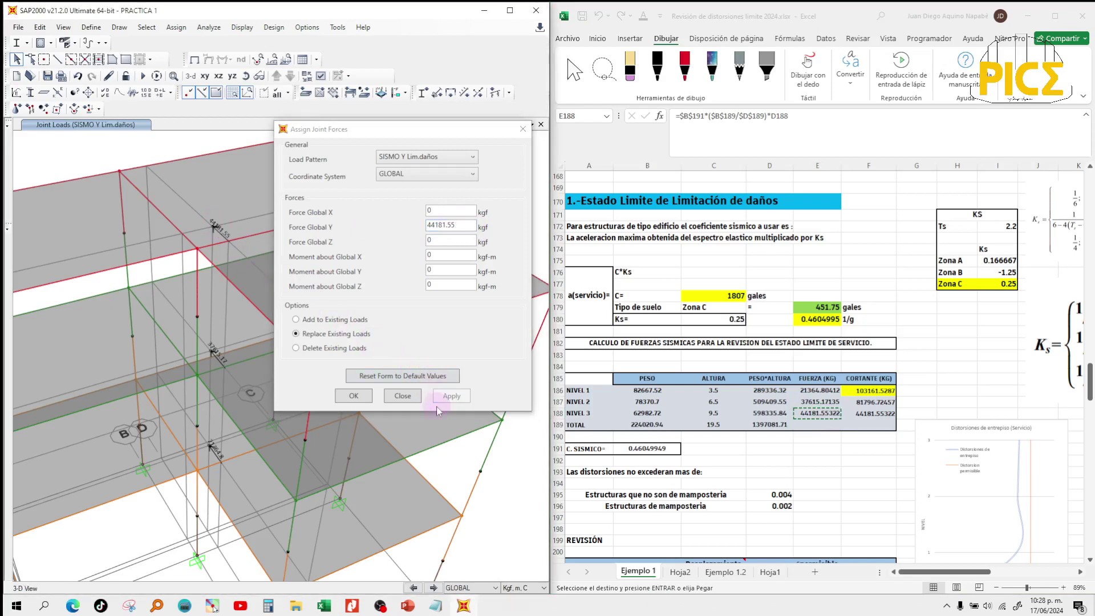
Under SISMO X Ocu.Inm., apply the Excel Ocupación inmediata NIVEL 1 force of 81369.91179 kgf in global X and 0 in global Y to the first-floor interior joint.
{"action": "left_click", "coordinate": [813, 432]}
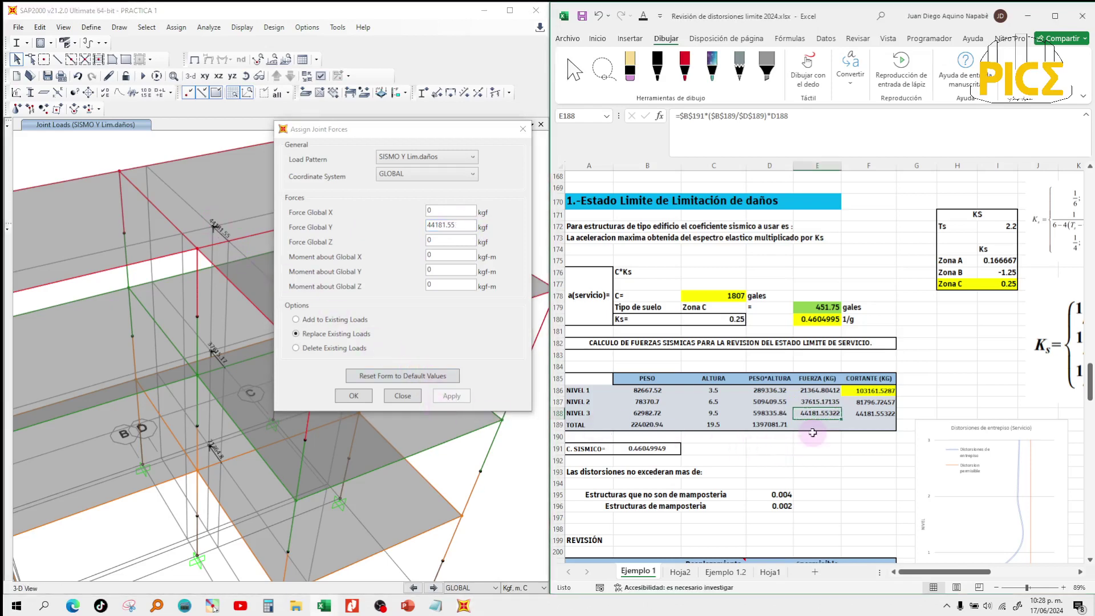
{"action": "scroll", "coordinate": [813, 433], "scroll_direction": "down", "scroll_amount": 3}
{"action": "scroll", "coordinate": [813, 433], "scroll_direction": "down", "scroll_amount": 10}
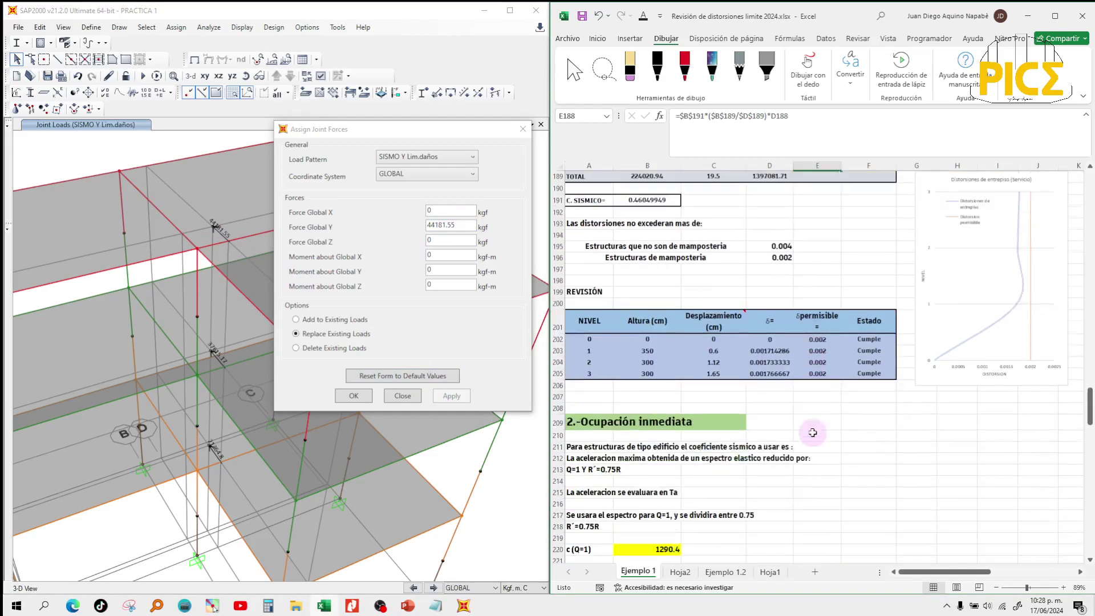
{"action": "left_click", "coordinate": [408, 156]}
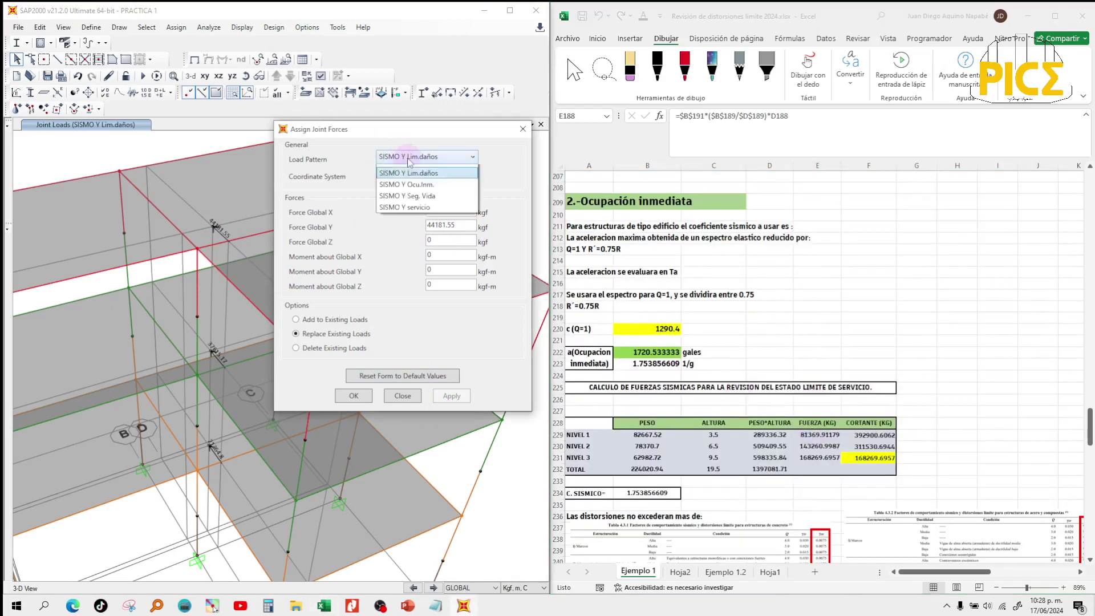
{"action": "left_click", "coordinate": [420, 228]}
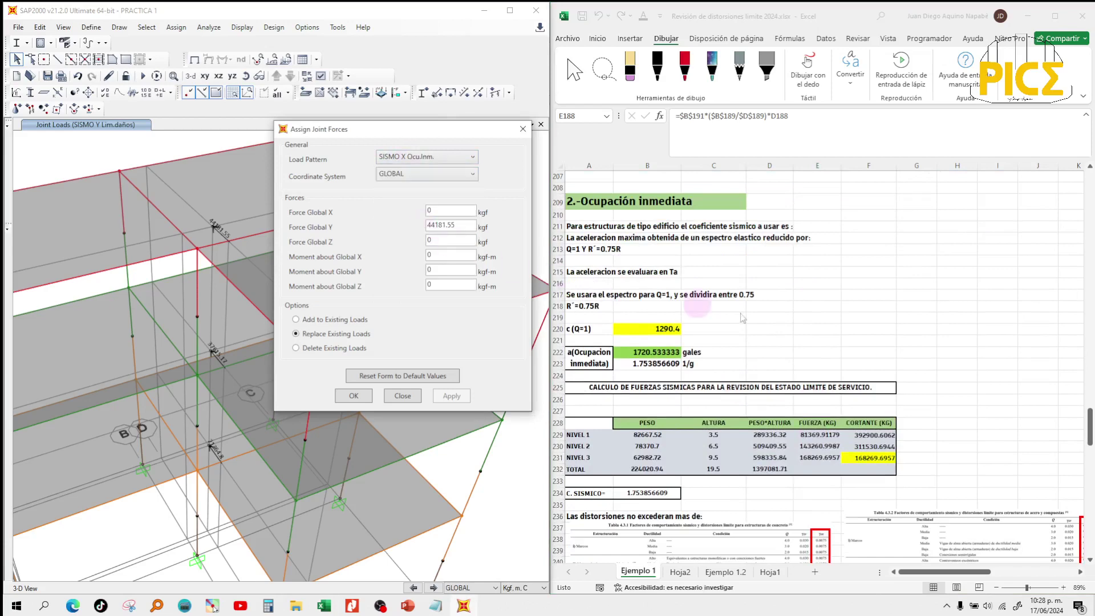
{"action": "left_click", "coordinate": [785, 320]}
{"action": "left_click", "coordinate": [824, 439]}
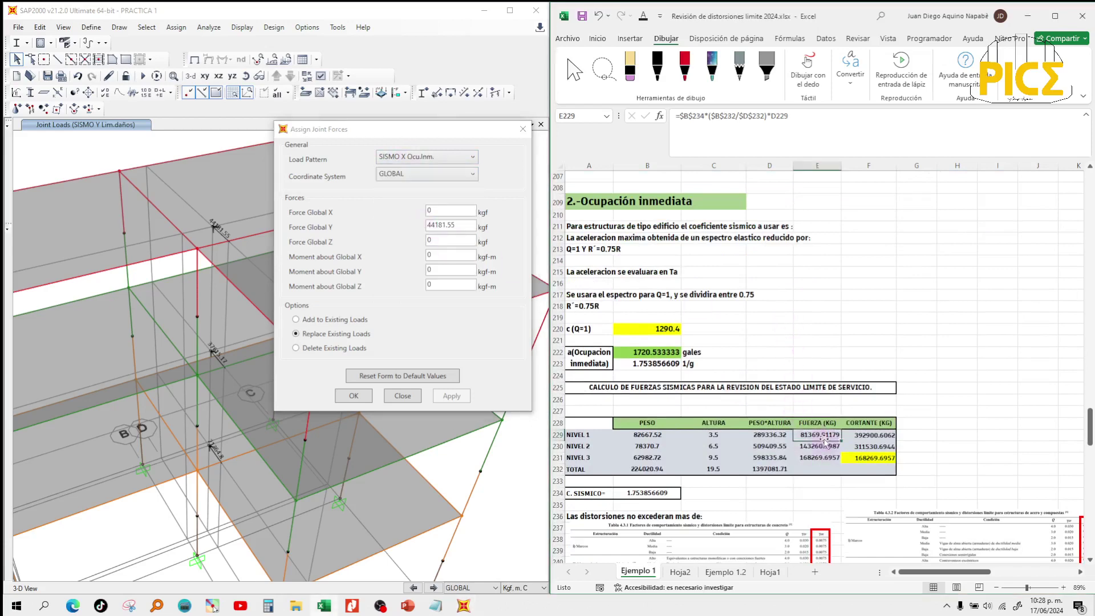
{"action": "key", "text": "ctrl+c"}
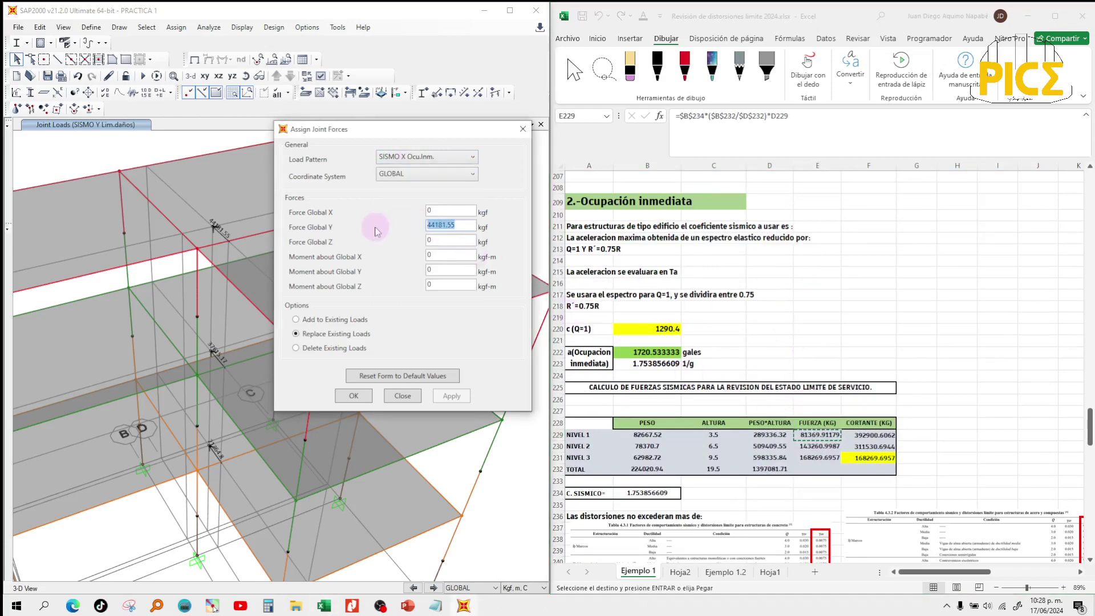
{"action": "left_click", "coordinate": [441, 212]}
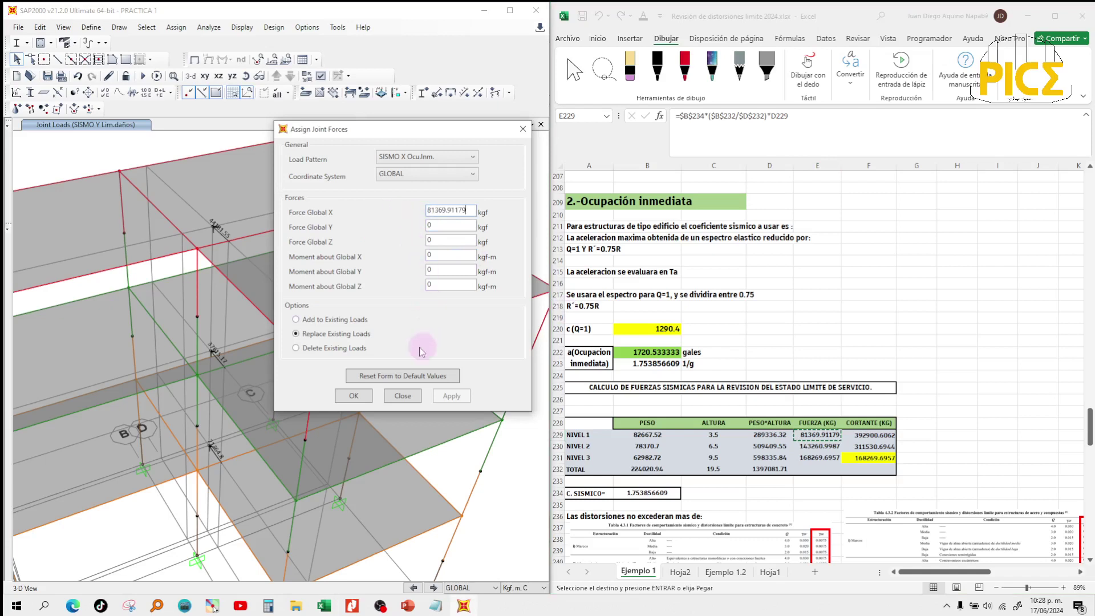
{"action": "left_click", "coordinate": [209, 450]}
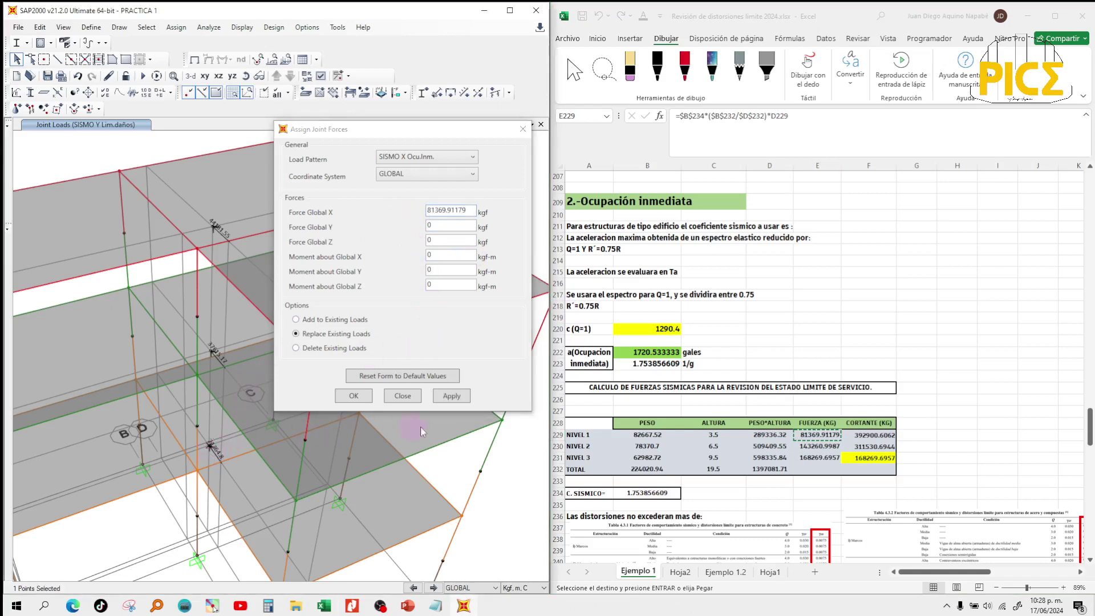
{"action": "left_click", "coordinate": [452, 396]}
Apply the Excel NIVEL 2 force of 143260.9987 kgf in global X to the second-floor interior joint under SISMO X Ocu.Inm.
{"action": "left_click", "coordinate": [824, 445]}
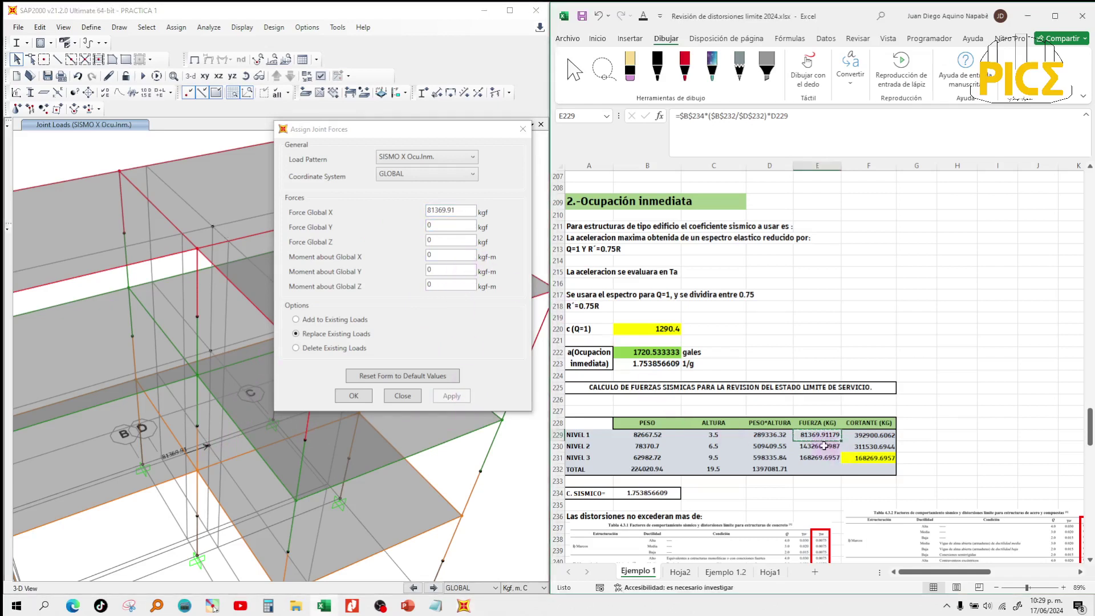
{"action": "left_click", "coordinate": [825, 446]}
{"action": "key", "text": "ctrl+c"}
{"action": "left_click", "coordinate": [368, 213]}
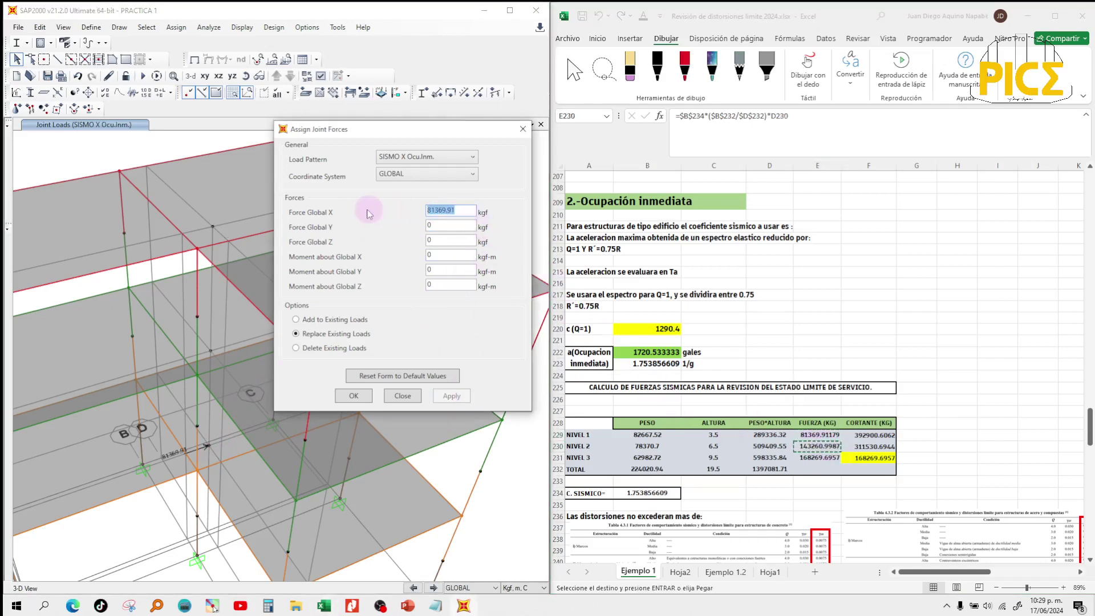
{"action": "key", "text": "ctrl+v"}
{"action": "left_click", "coordinate": [209, 354]}
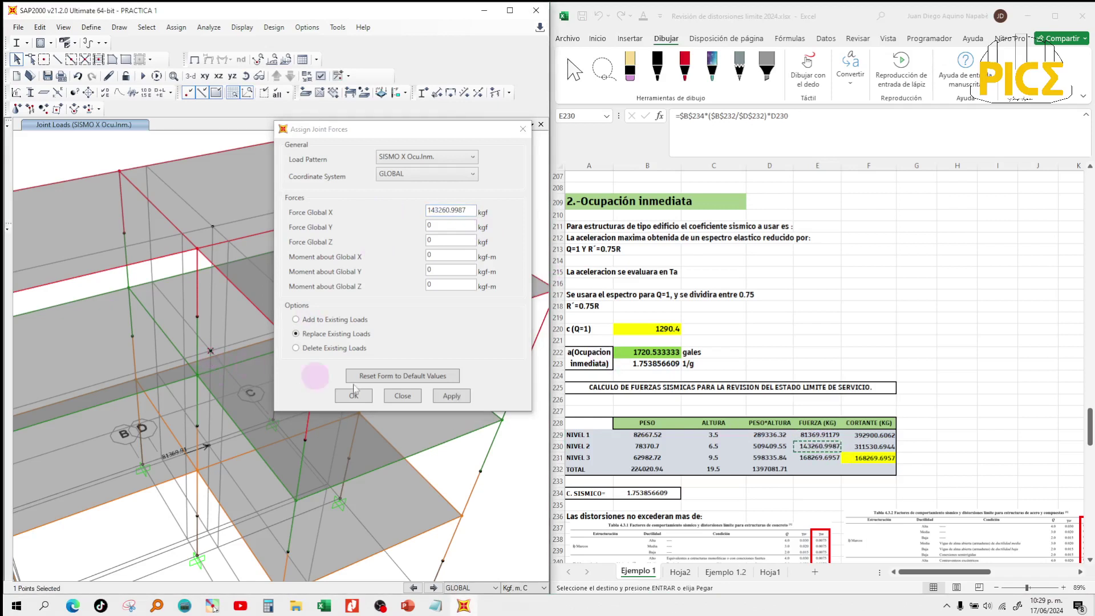
{"action": "left_click", "coordinate": [452, 396]}
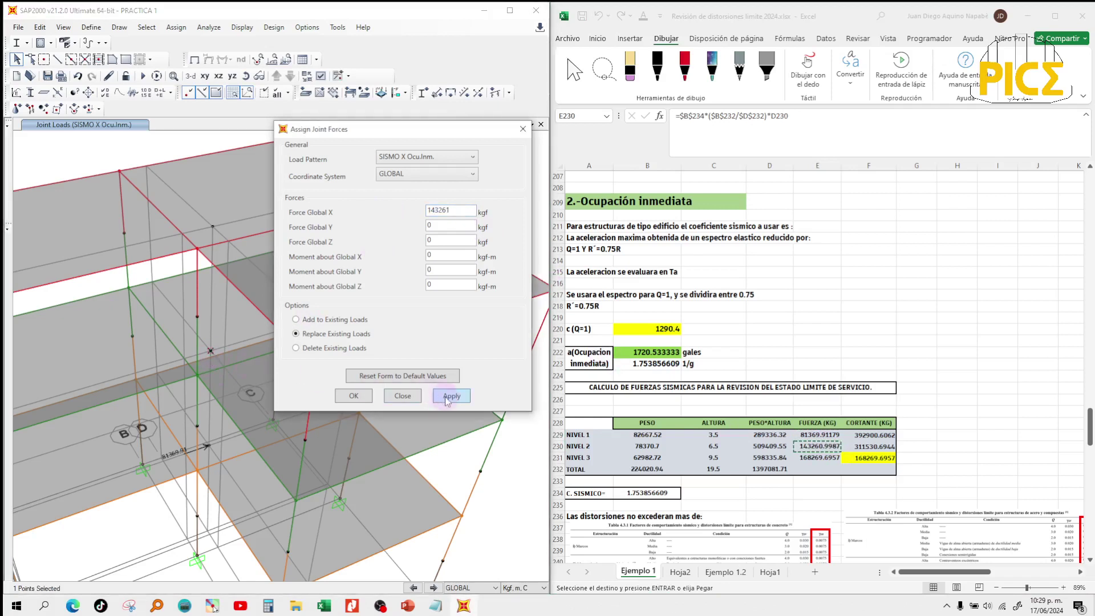
Apply the Excel NIVEL 3 force of 168269.6957 kgf in global X to the third-floor interior joint under SISMO X Ocu.Inm.
{"action": "left_click", "coordinate": [816, 459]}
{"action": "key", "text": "ctrl+c"}
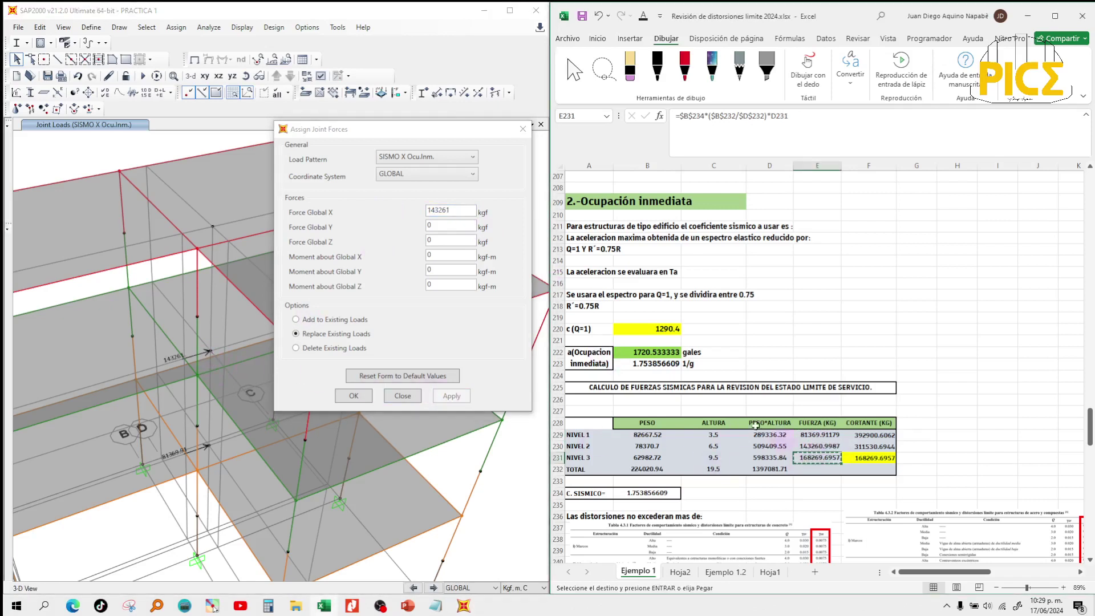
{"action": "left_click", "coordinate": [385, 216]}
{"action": "left_click", "coordinate": [222, 227]}
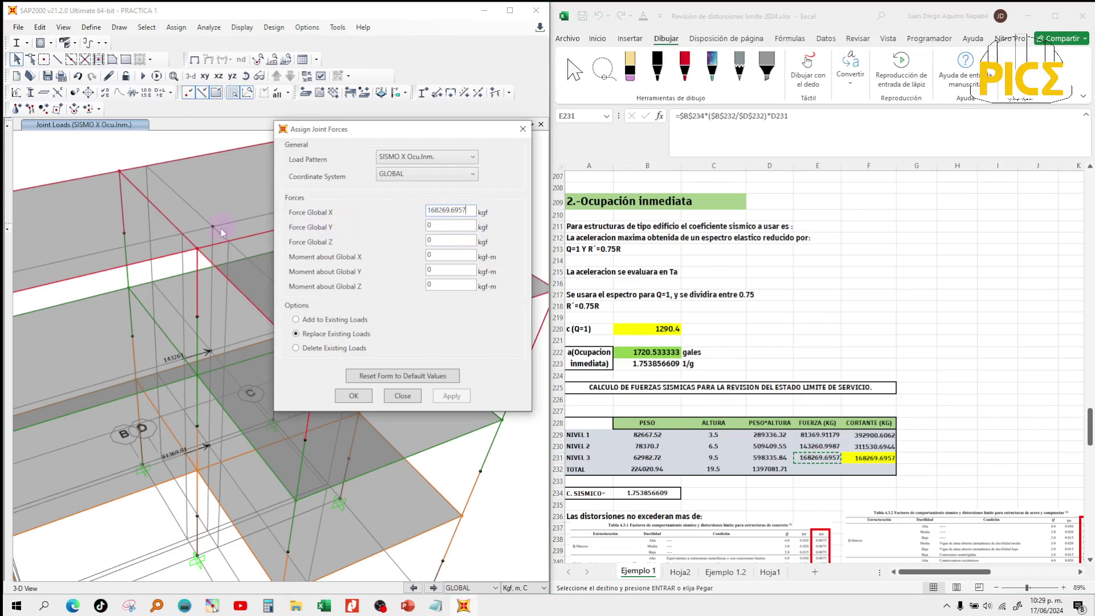
{"action": "left_click", "coordinate": [449, 398]}
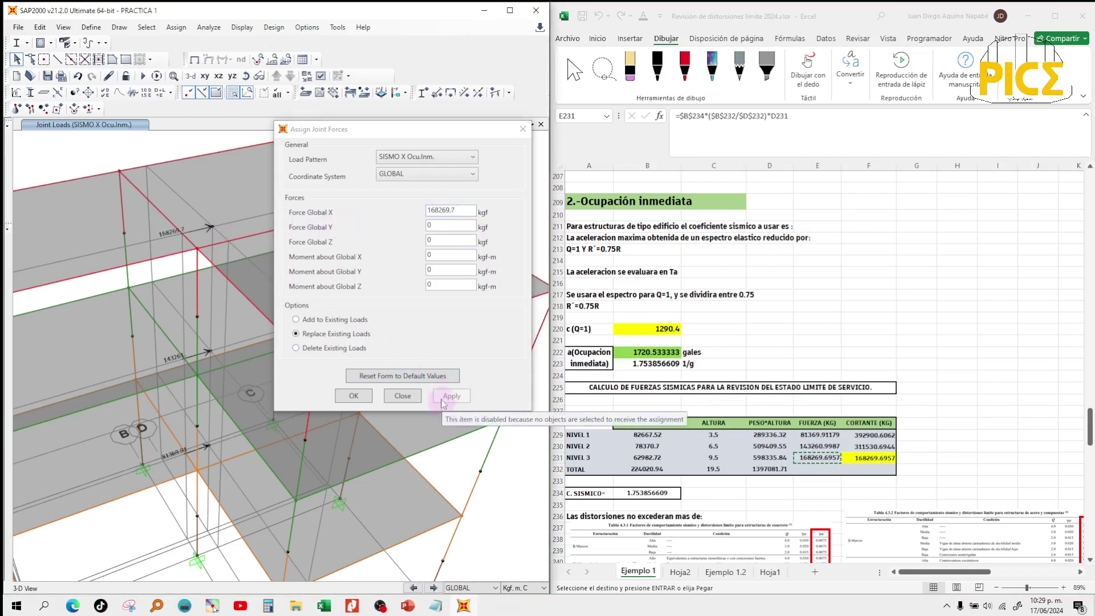
{"action": "left_click", "coordinate": [847, 369]}
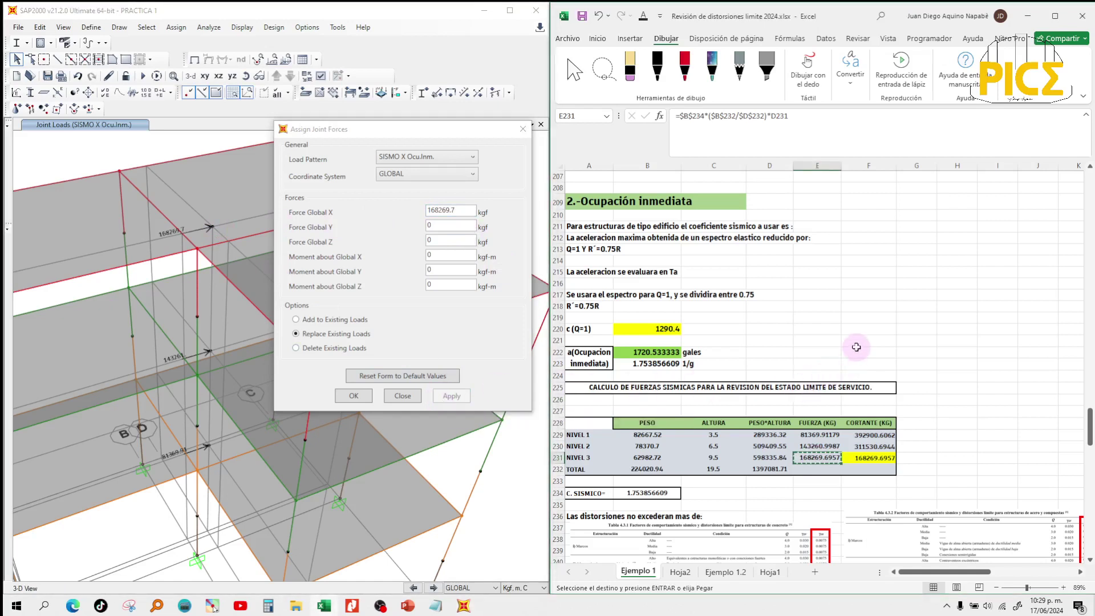
{"action": "key", "text": "Escape"}
Under SISMO Y Ocu.Inm., apply 0 in global X and the Excel NIVEL 1 force of 81369.91179 kgf in global Y to the first-floor interior joint.
{"action": "left_click", "coordinate": [425, 157]}
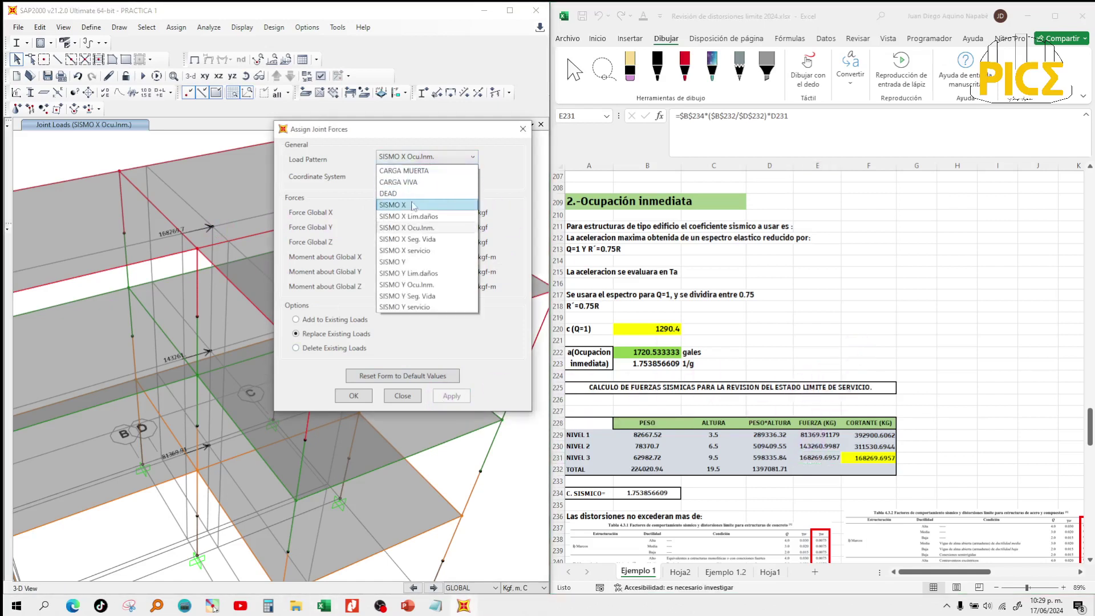
{"action": "left_click", "coordinate": [418, 285]}
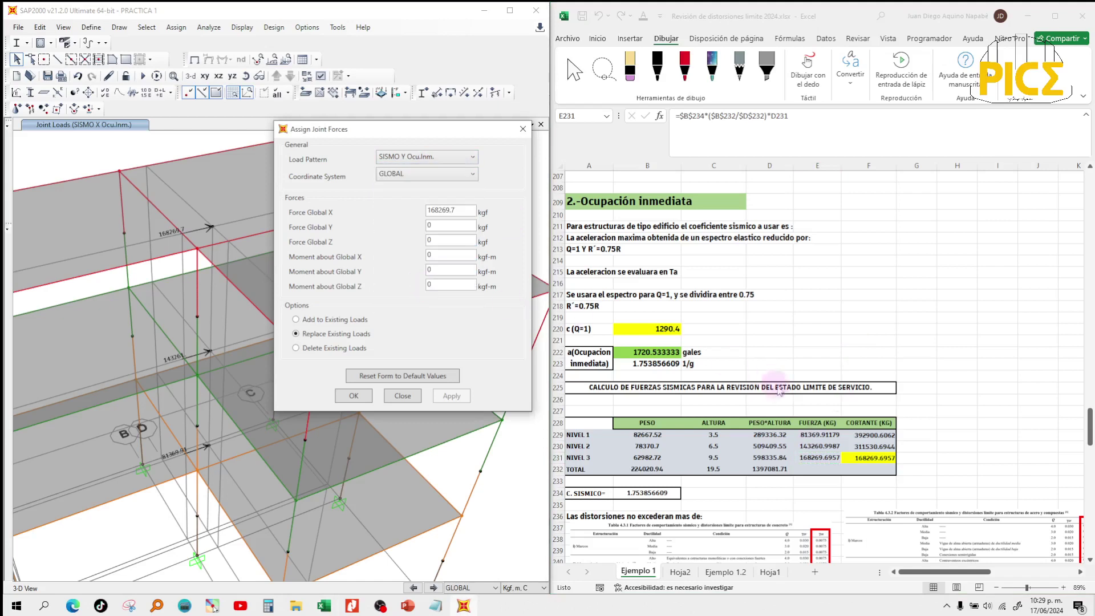
{"action": "left_click", "coordinate": [816, 437]}
{"action": "key", "text": "ctrl+c"}
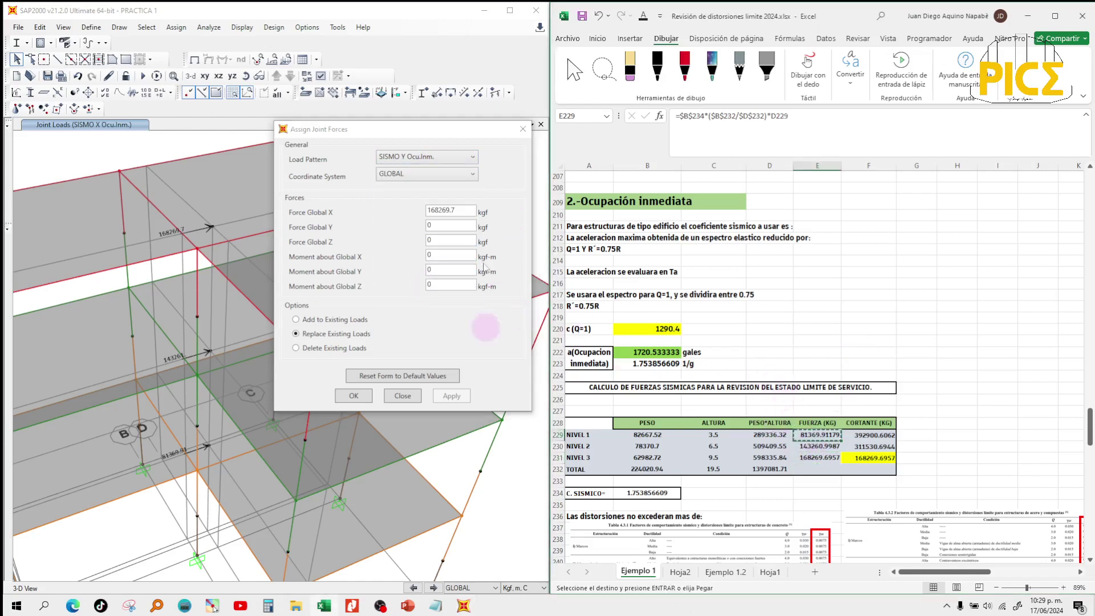
{"action": "left_click_drag", "start_coordinate": [460, 210], "coordinate": [367, 213]}
{"action": "type", "text": "0"}
{"action": "left_click_drag", "start_coordinate": [451, 225], "coordinate": [392, 223]}
{"action": "key", "text": "ctrl+v"}
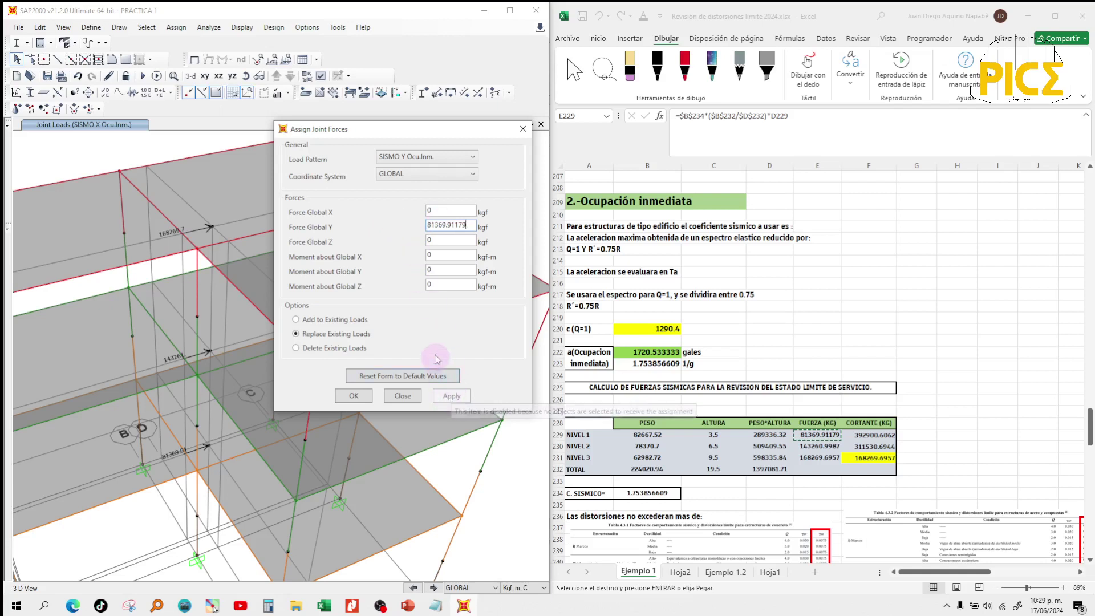
{"action": "left_click", "coordinate": [210, 447]}
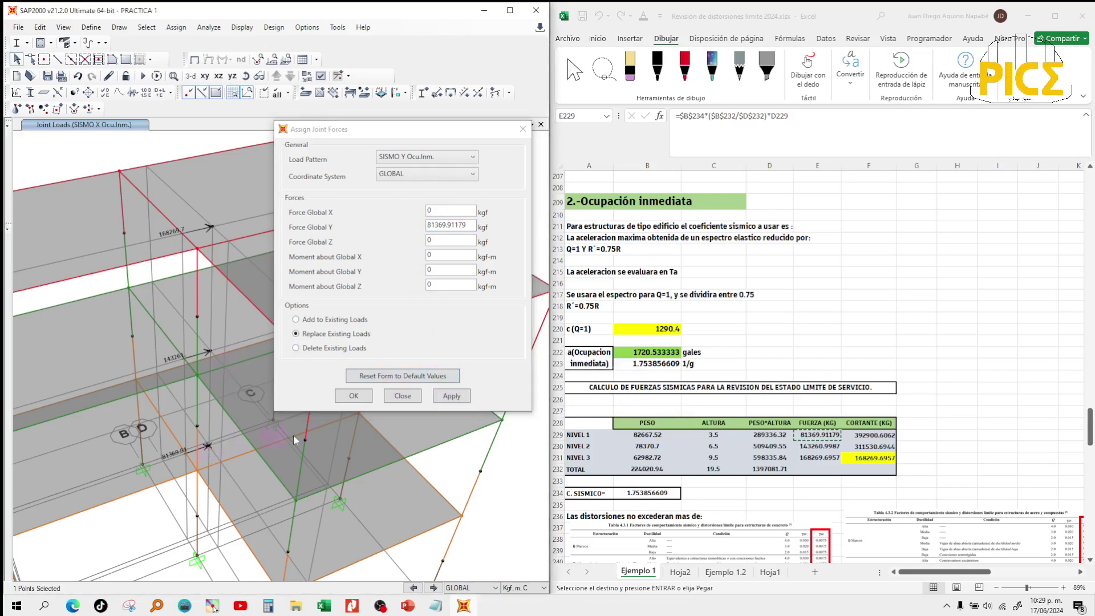
{"action": "left_click", "coordinate": [445, 405]}
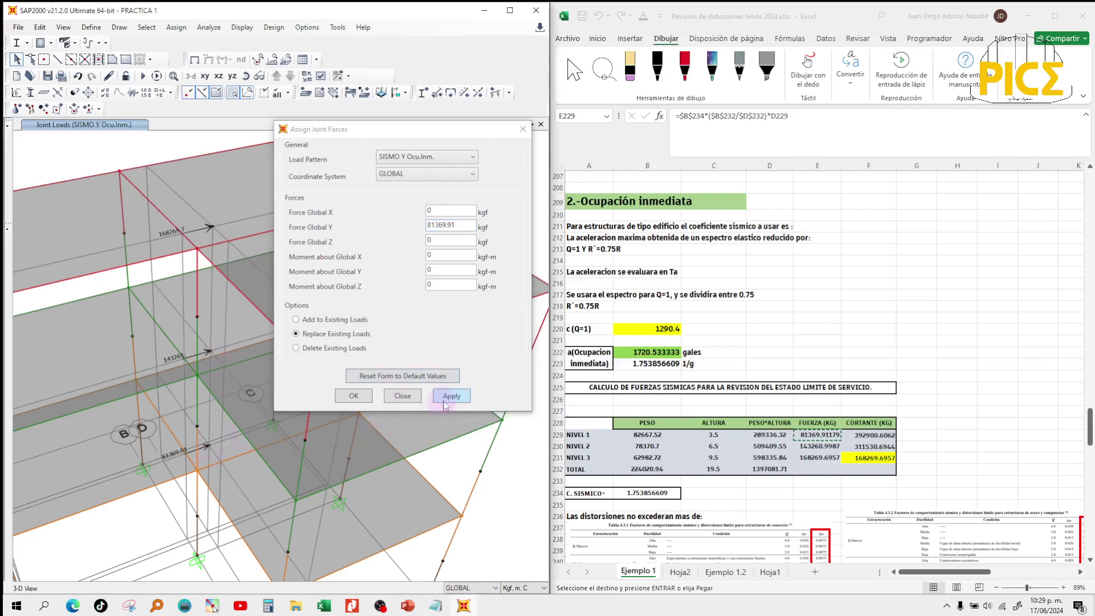
Apply the Excel NIVEL 2 force of 143260.9987 kgf in global Y to the second-floor interior joint under SISMO Y Ocu.Inm.
{"action": "left_click", "coordinate": [810, 448]}
{"action": "key", "text": "ctrl+c"}
{"action": "left_click", "coordinate": [428, 256]}
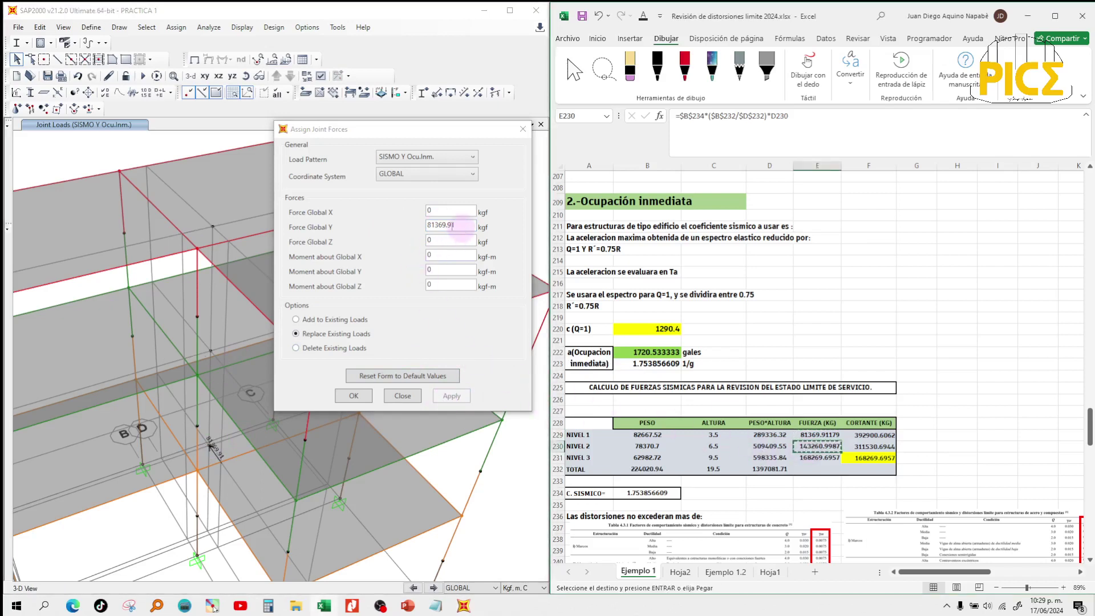
{"action": "double_click", "coordinate": [436, 225]}
{"action": "key", "text": "ctrl+v"}
{"action": "left_click", "coordinate": [210, 354]}
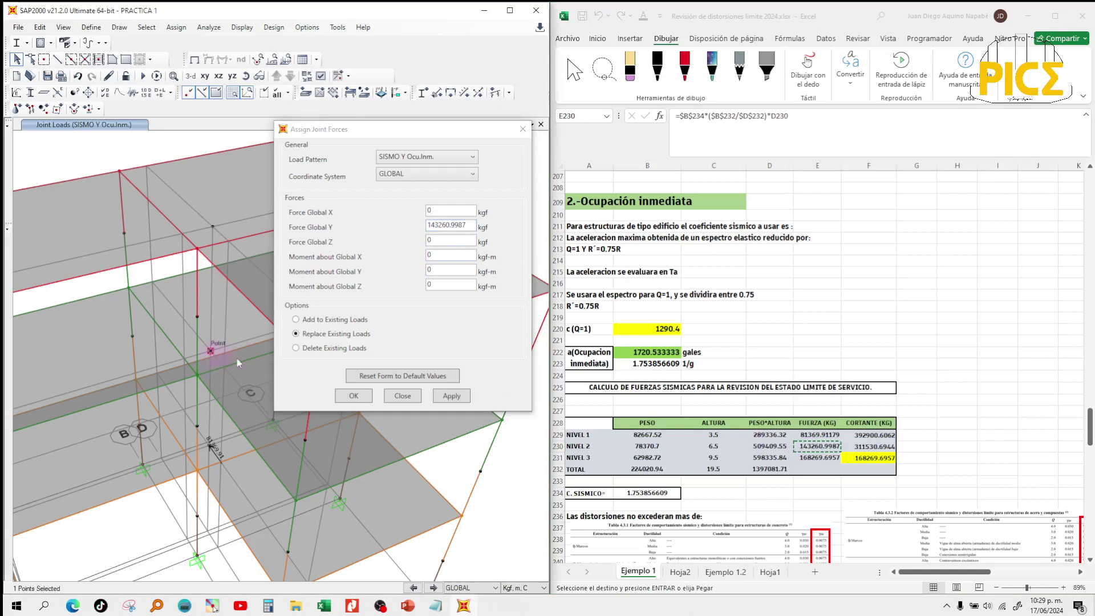
{"action": "left_click", "coordinate": [452, 396]}
Apply the Excel NIVEL 3 force of 168269.6957 kgf in global Y to the third-floor interior joint under SISMO Y Ocu.Inm.
{"action": "left_click", "coordinate": [816, 447]}
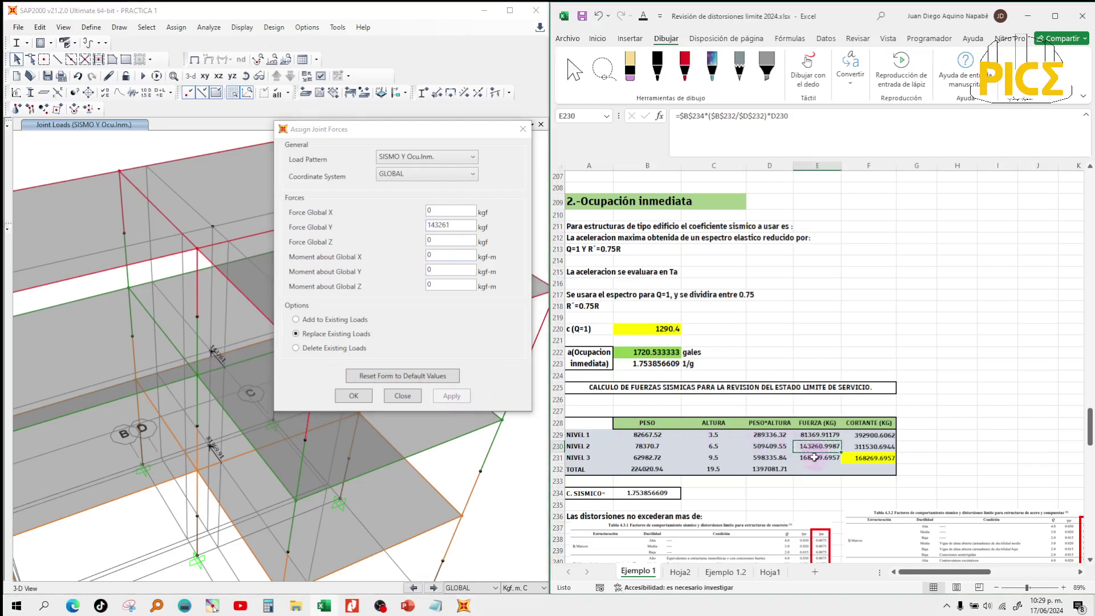
{"action": "left_click", "coordinate": [815, 457]}
{"action": "key", "text": "ctrl+c"}
{"action": "double_click", "coordinate": [442, 224]}
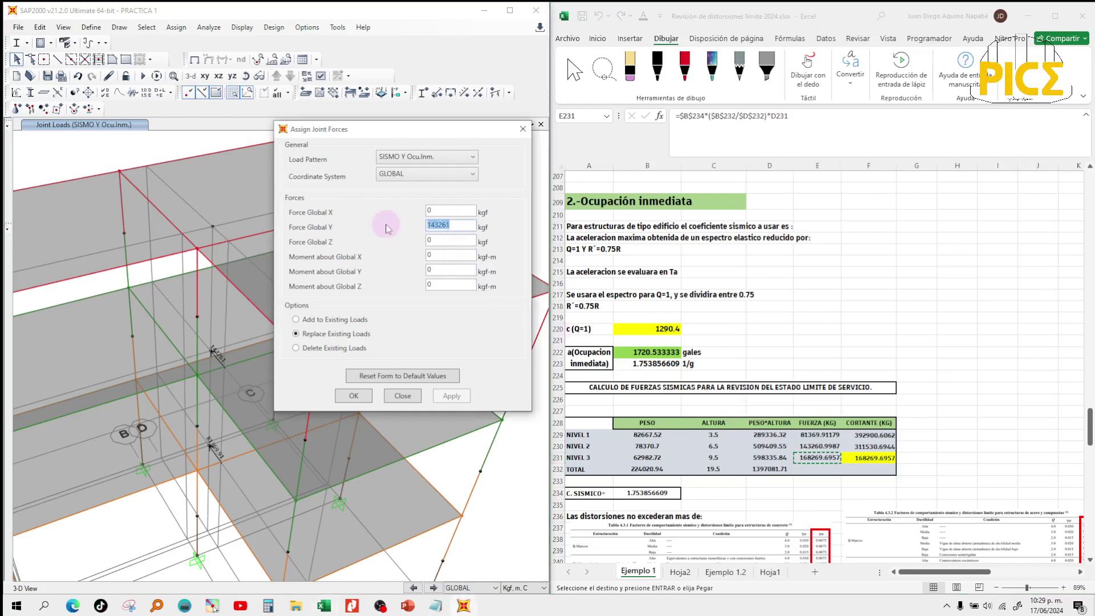
{"action": "key", "text": "ctrl+v"}
{"action": "left_click", "coordinate": [216, 225]}
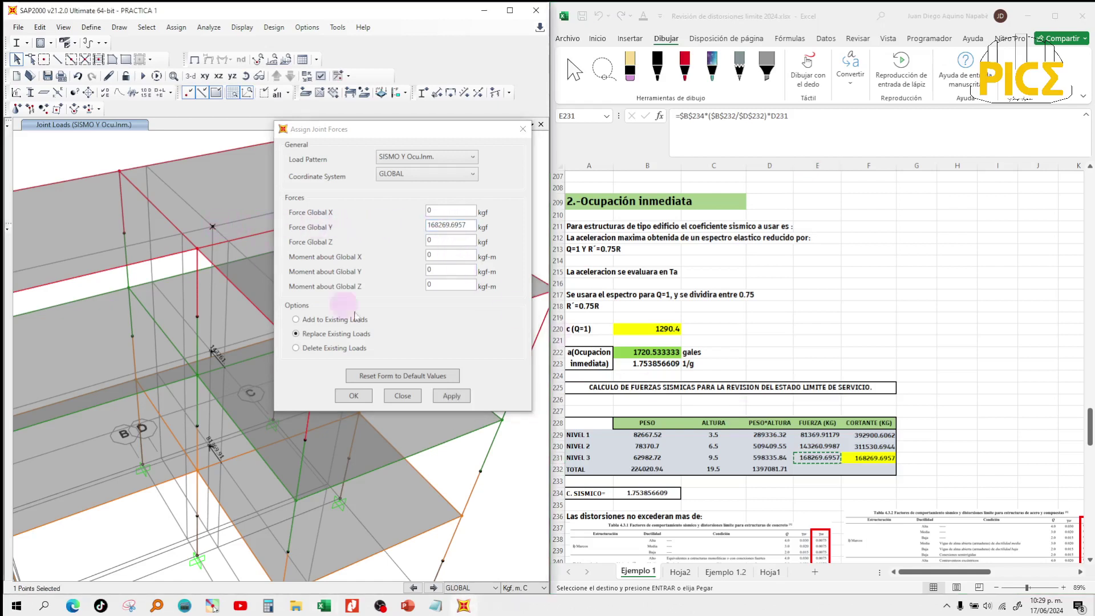
{"action": "left_click", "coordinate": [452, 397]}
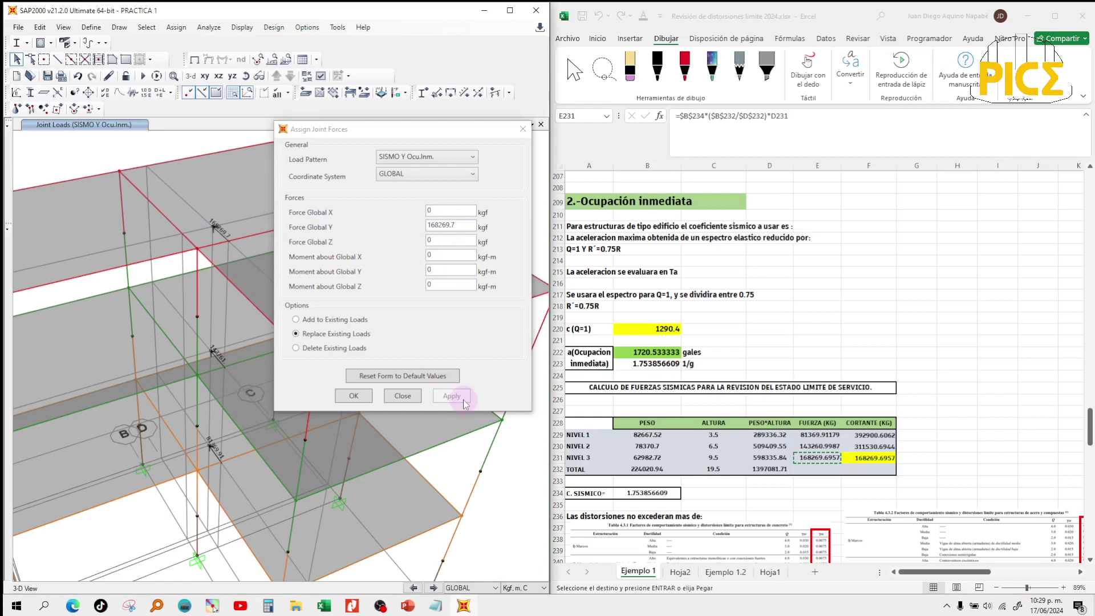
{"action": "left_click", "coordinate": [831, 461]}
Under SISMO X Seg. Vida, apply 0 in global Y and the Excel NIVEL 1 force of 12641.53213 kgf in global X to the first-floor interior joint.
{"action": "left_click", "coordinate": [420, 158]}
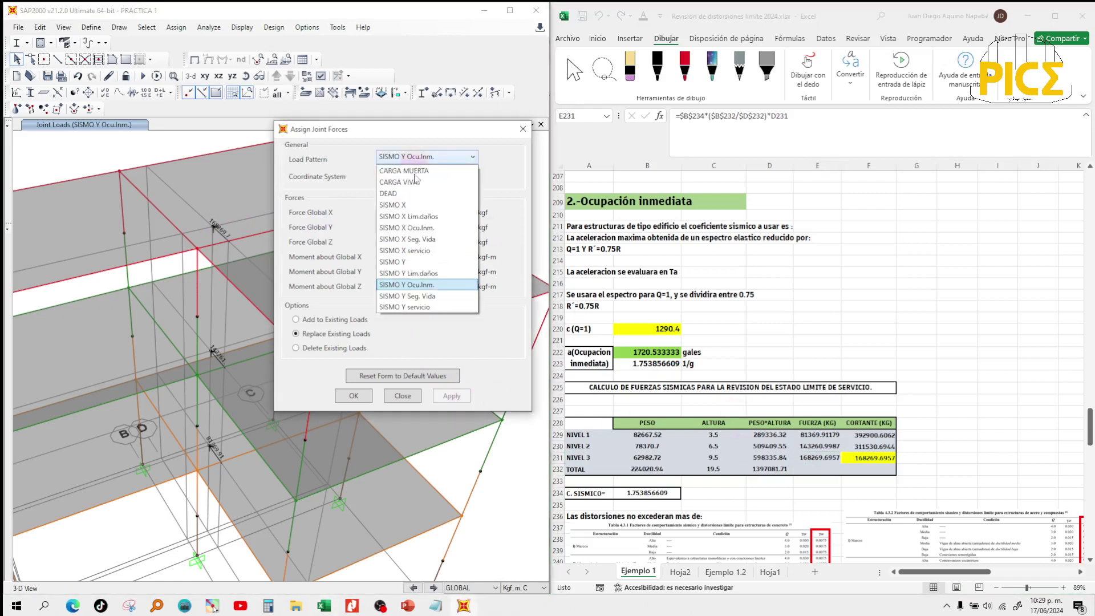
{"action": "left_click", "coordinate": [420, 242]}
{"action": "left_click_drag", "start_coordinate": [460, 227], "coordinate": [387, 222]}
{"action": "type", "text": "0"}
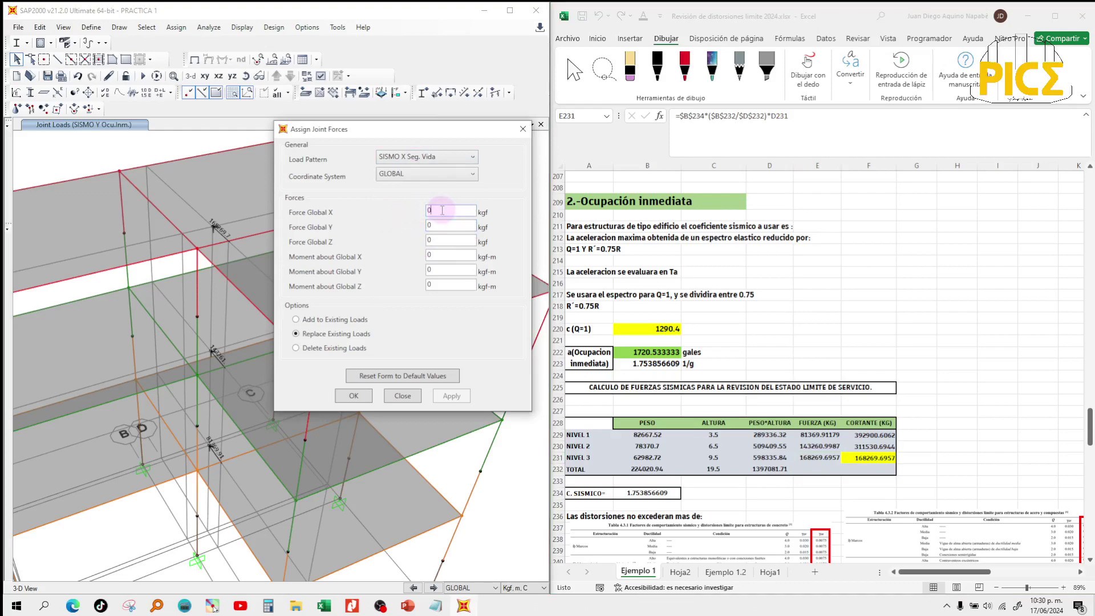
{"action": "scroll", "coordinate": [790, 345], "scroll_direction": "down", "scroll_amount": 15}
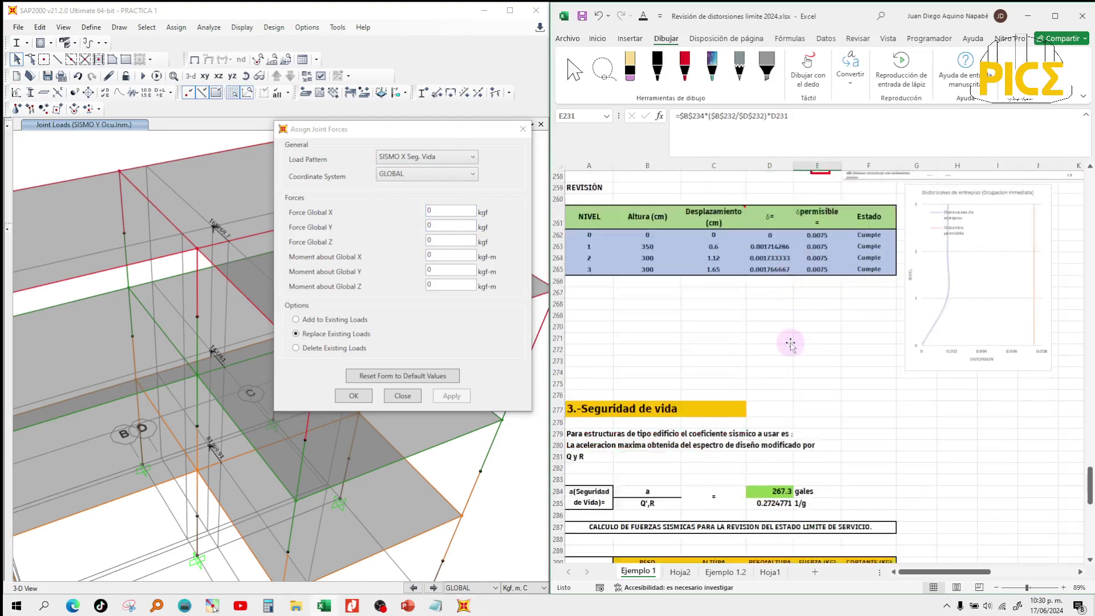
{"action": "scroll", "coordinate": [791, 345], "scroll_direction": "down", "scroll_amount": 7}
{"action": "left_click", "coordinate": [826, 317]}
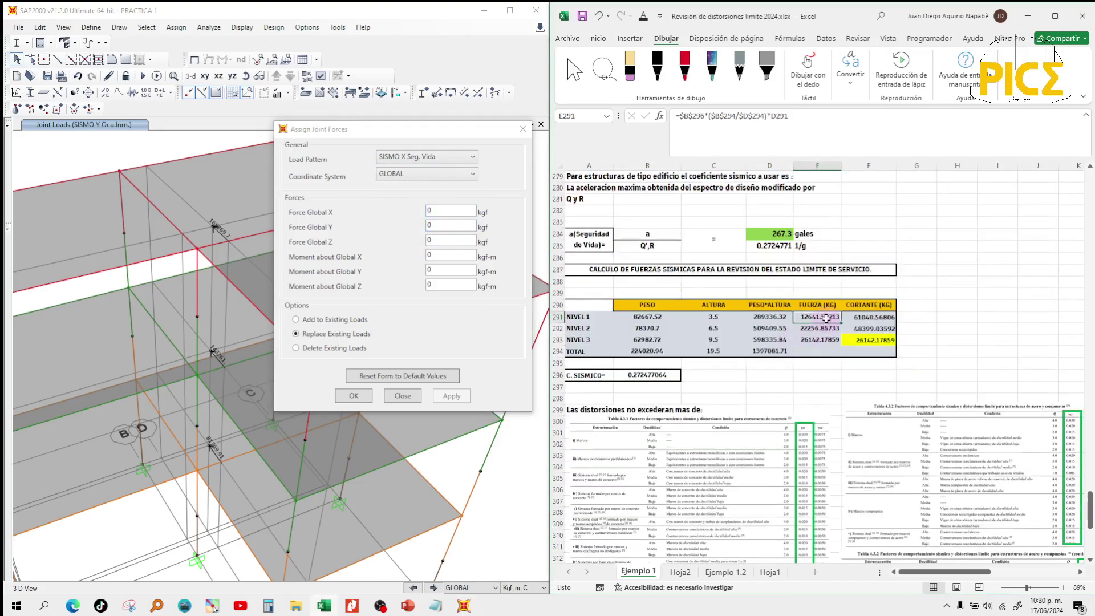
{"action": "key", "text": "ctrl+c"}
{"action": "left_click", "coordinate": [451, 210]}
{"action": "key", "text": "ctrl+v"}
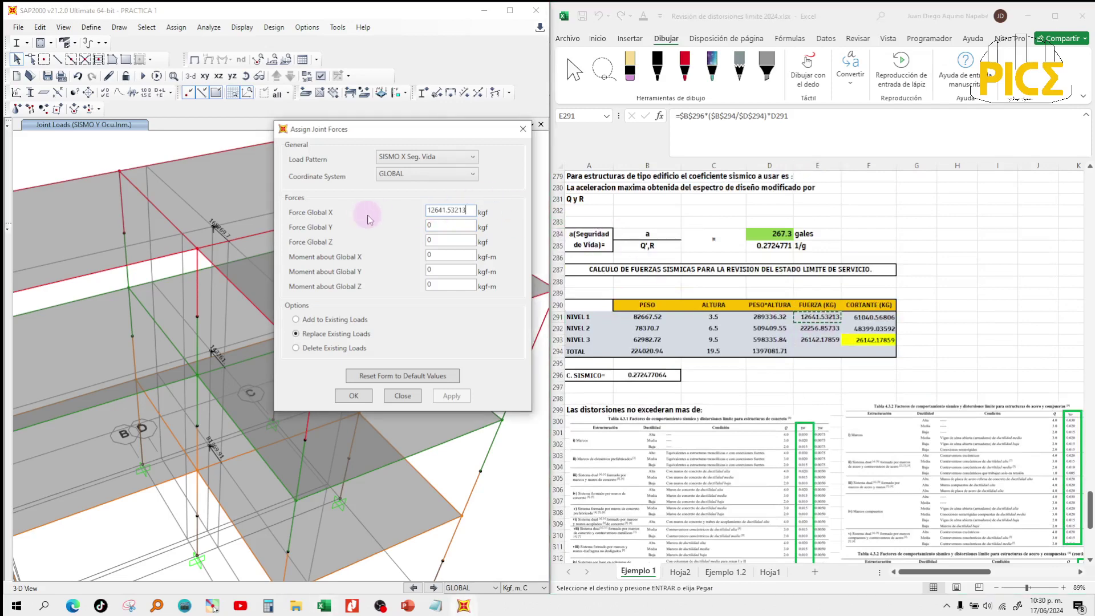
{"action": "left_click", "coordinate": [213, 446]}
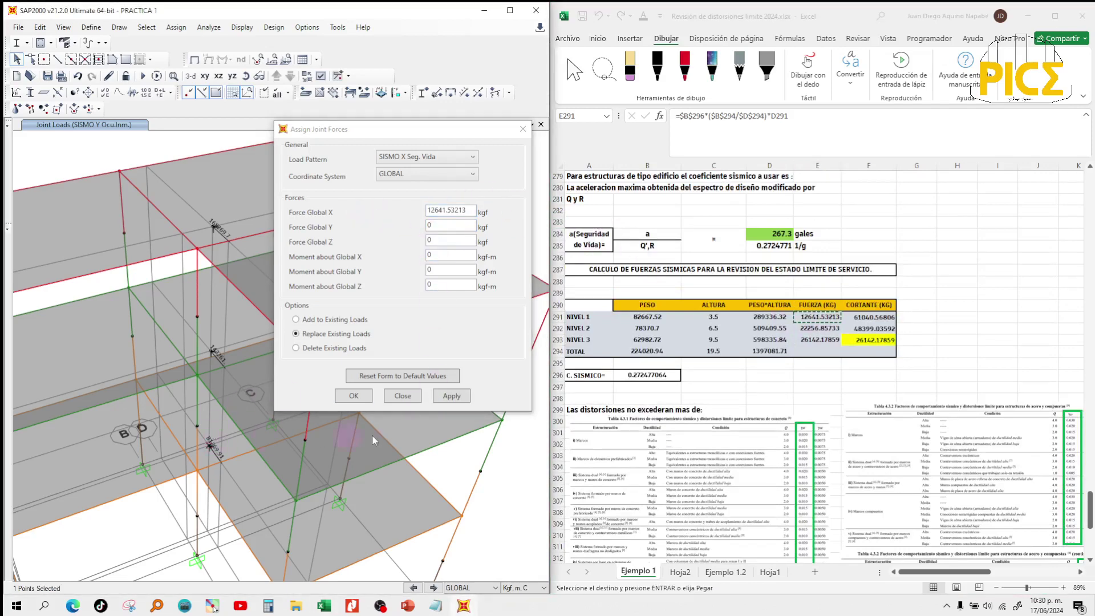
{"action": "left_click", "coordinate": [463, 399]}
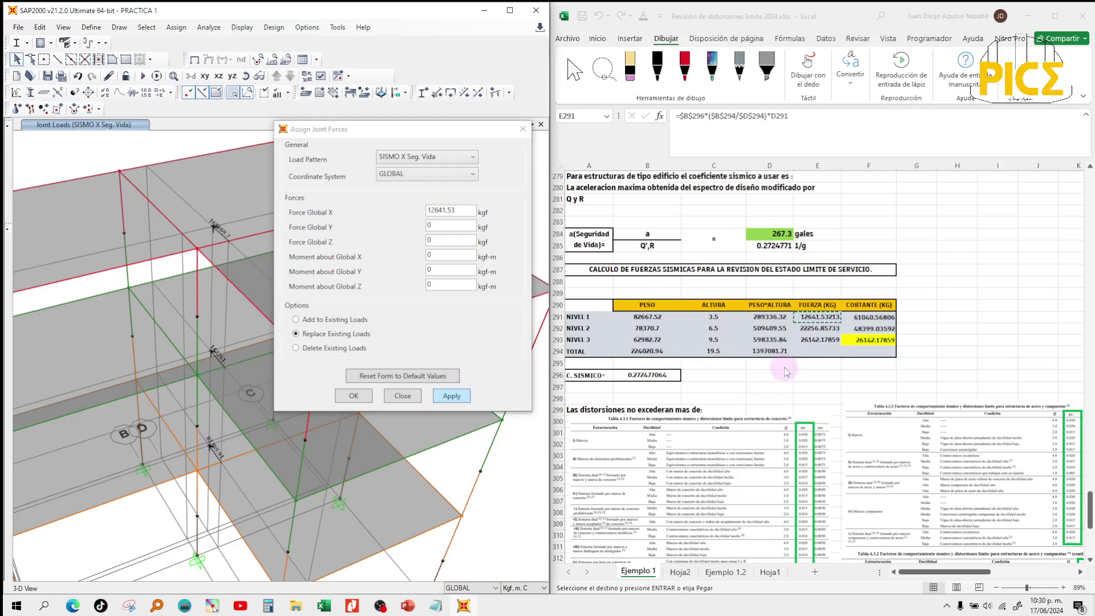
Apply the Excel NIVEL 2 force of 22256.85733 kgf in global X to the second-floor interior joint under SISMO X Seg. Vida.
{"action": "left_click", "coordinate": [821, 330]}
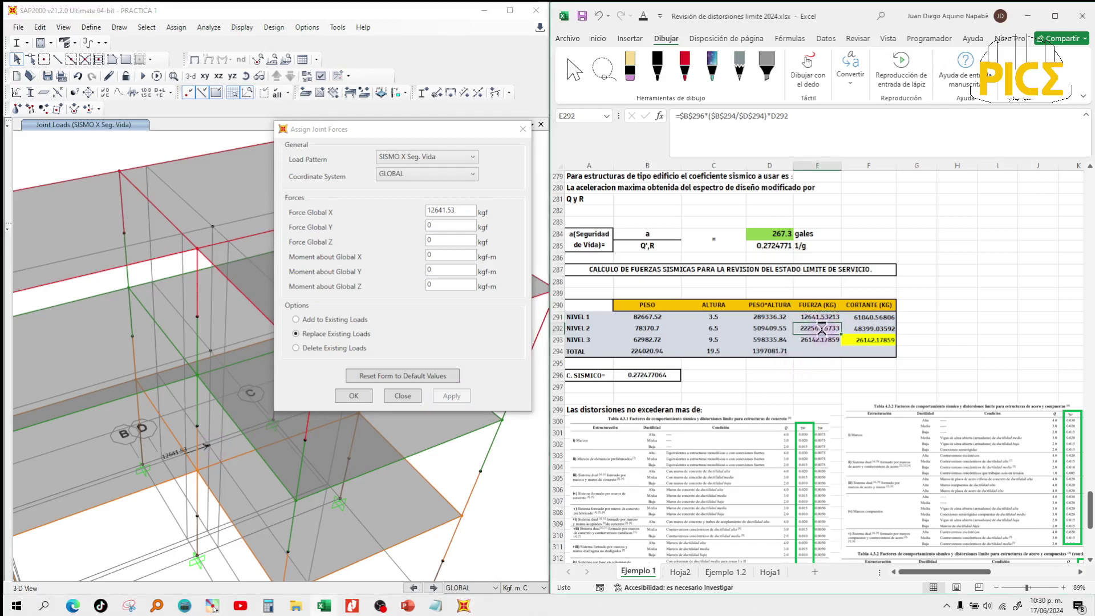
{"action": "key", "text": "ctrl+c"}
{"action": "double_click", "coordinate": [465, 211]}
{"action": "key", "text": "ctrl+v"}
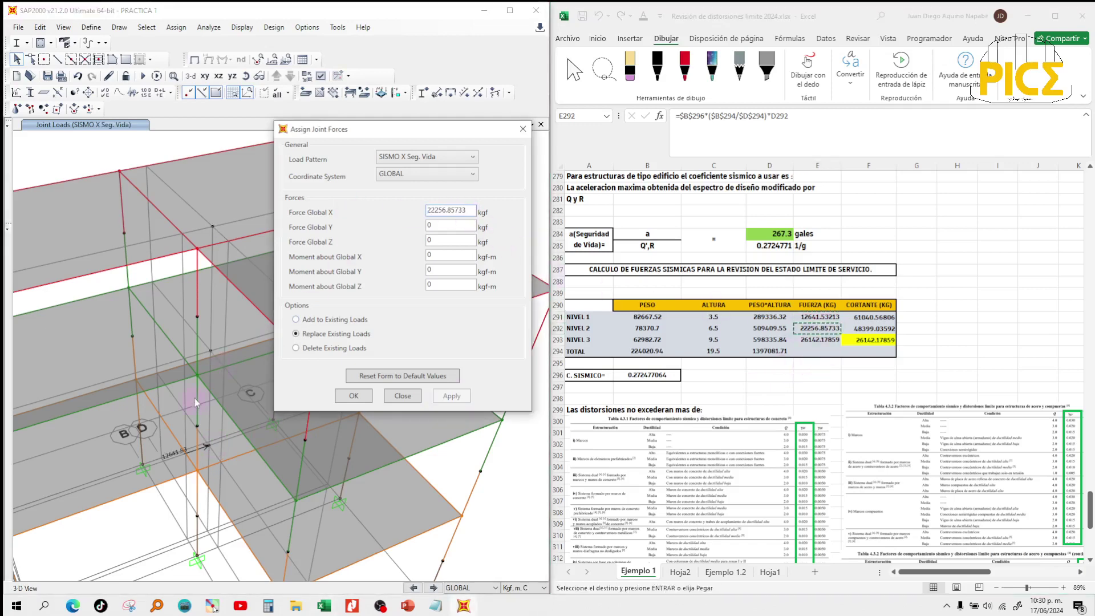
{"action": "left_click", "coordinate": [211, 350]}
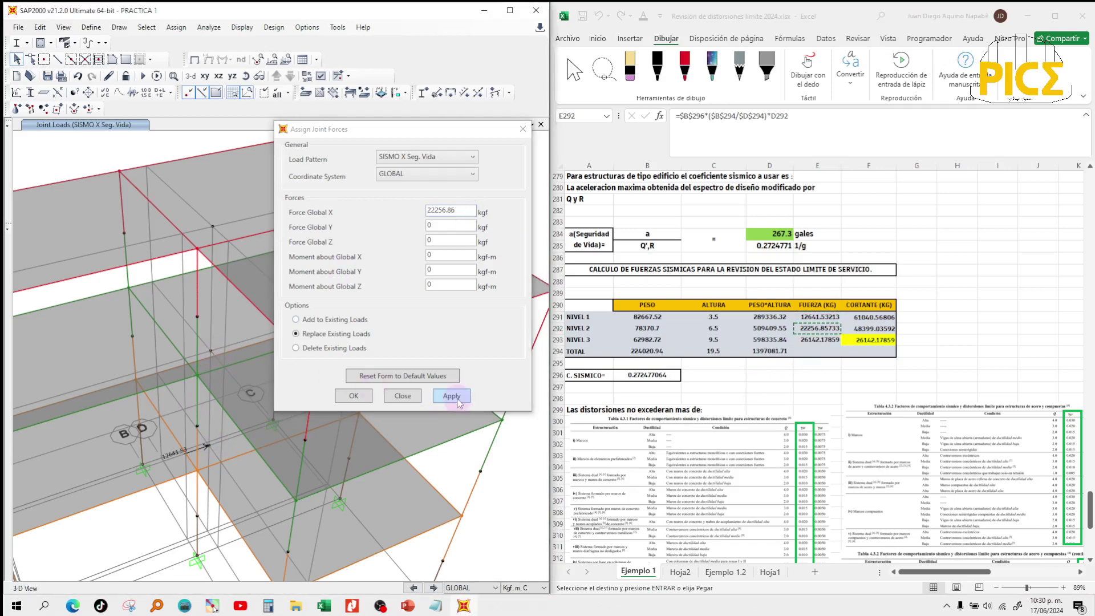
{"action": "key", "text": "Return"}
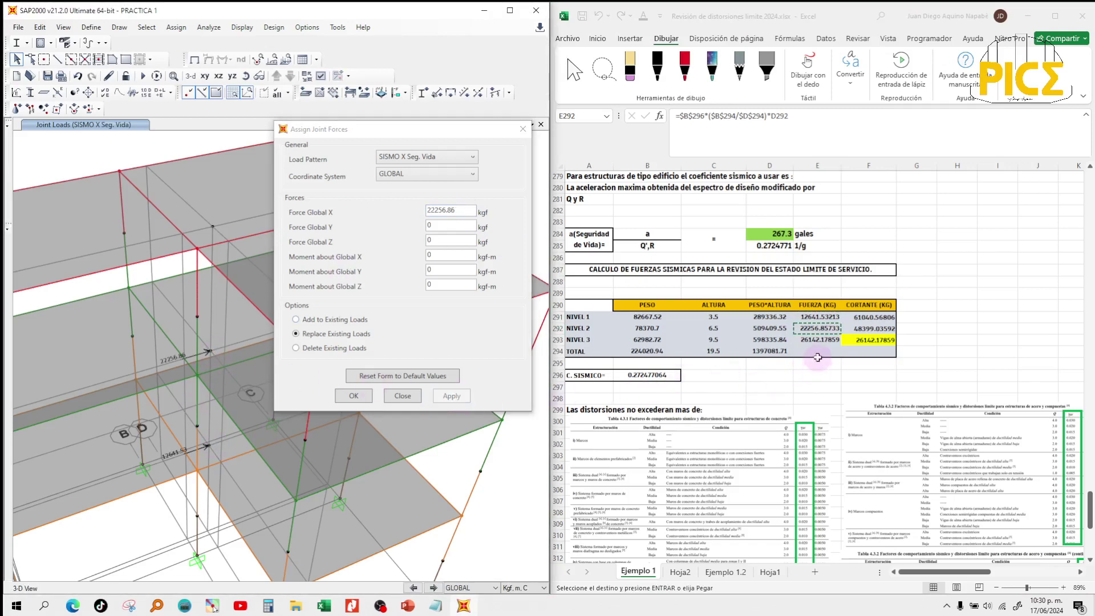
Apply the Excel NIVEL 3 force of 26142.17859 kgf in global X to the third-floor interior joint under SISMO X Seg. Vida.
{"action": "left_click", "coordinate": [820, 339]}
{"action": "key", "text": "ctrl+c"}
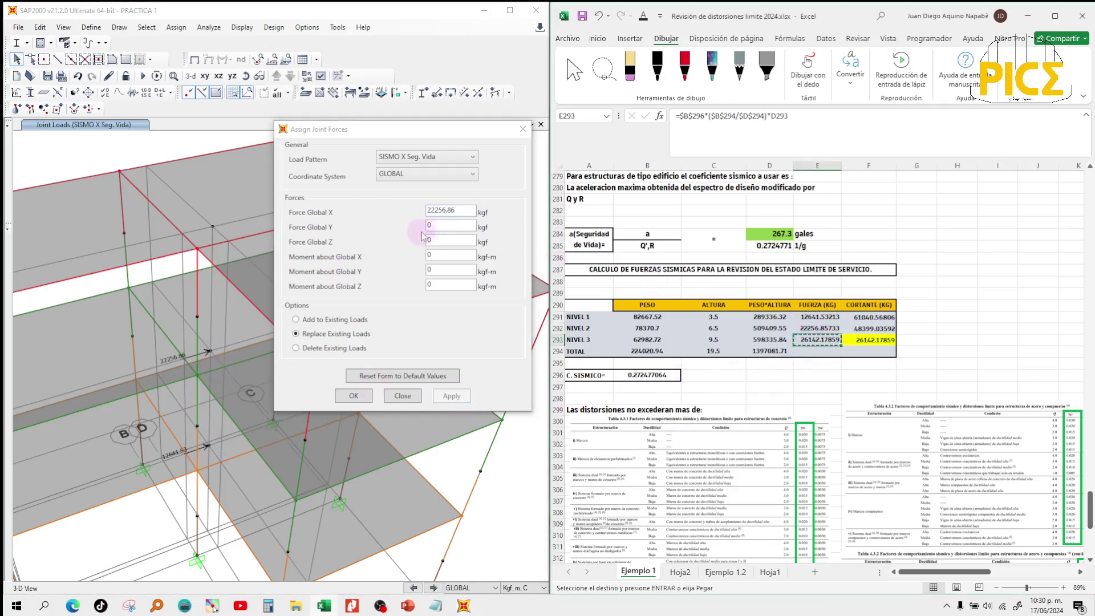
{"action": "double_click", "coordinate": [450, 210]}
{"action": "key", "text": "ctrl+v"}
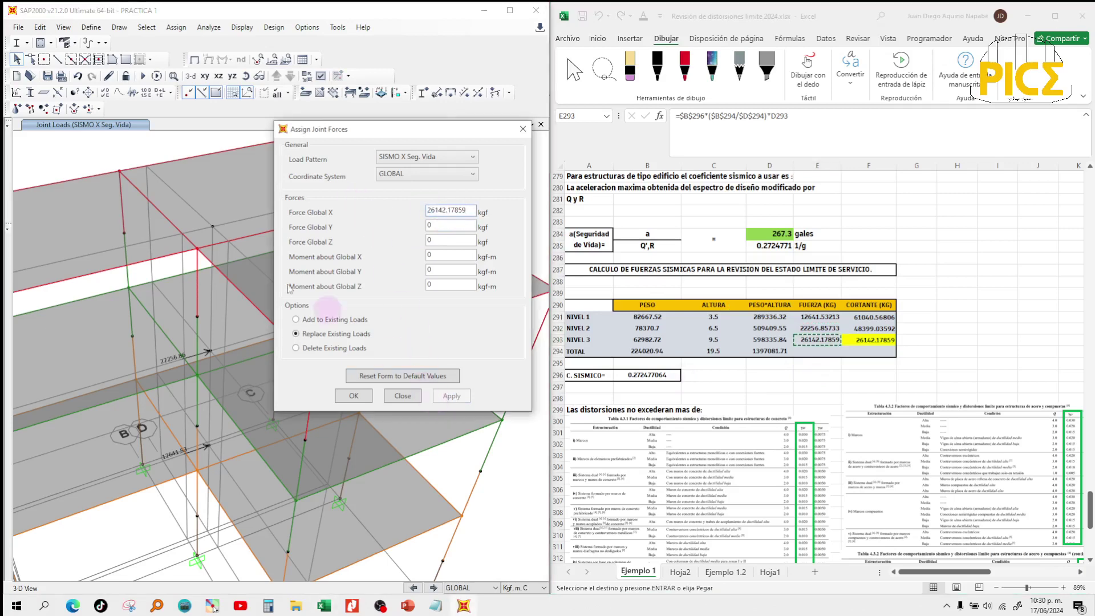
{"action": "left_click", "coordinate": [212, 227]}
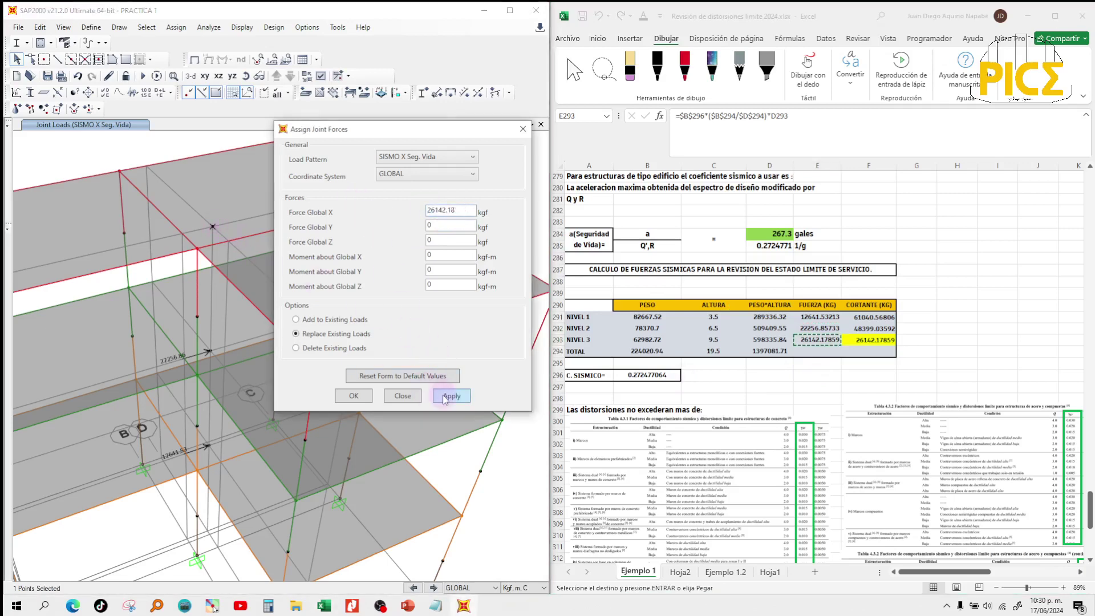
{"action": "left_click", "coordinate": [446, 396]}
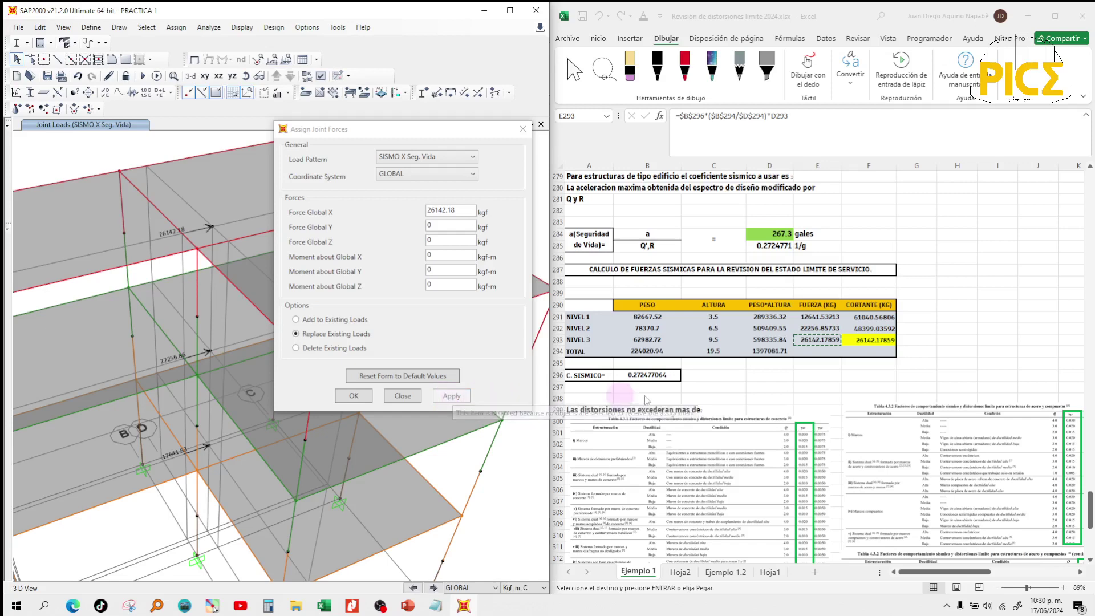
Under SISMO Y Seg. Vida, apply 0 in global X and the Excel NIVEL 1 force of 12641.53213 kgf in global Y to the first-floor interior joint.
{"action": "left_click", "coordinate": [432, 157]}
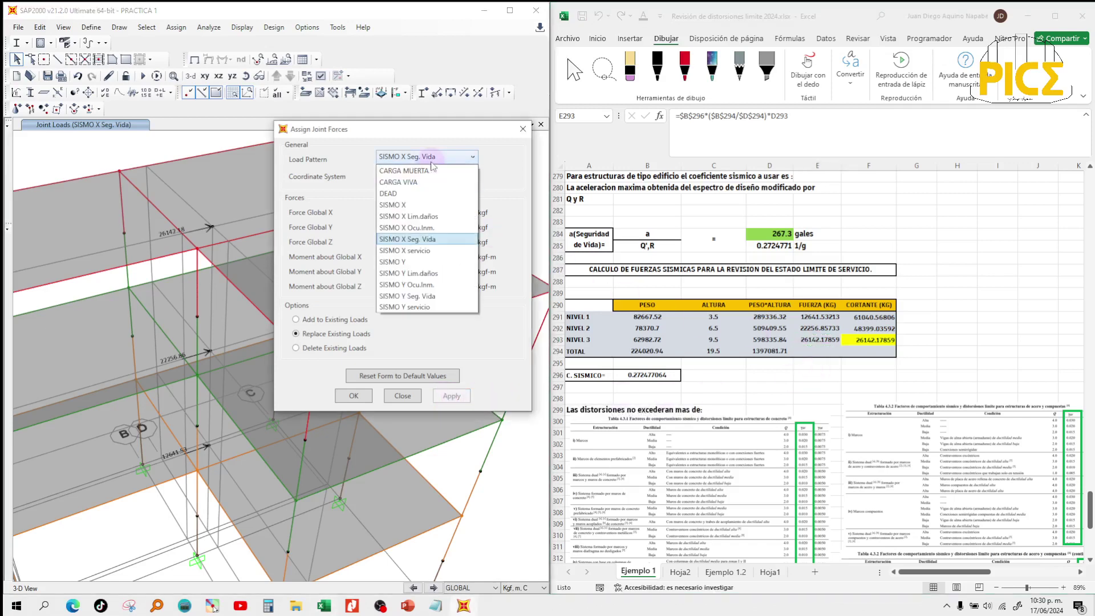
{"action": "left_click", "coordinate": [425, 296]}
{"action": "left_click_drag", "start_coordinate": [466, 210], "coordinate": [398, 217]}
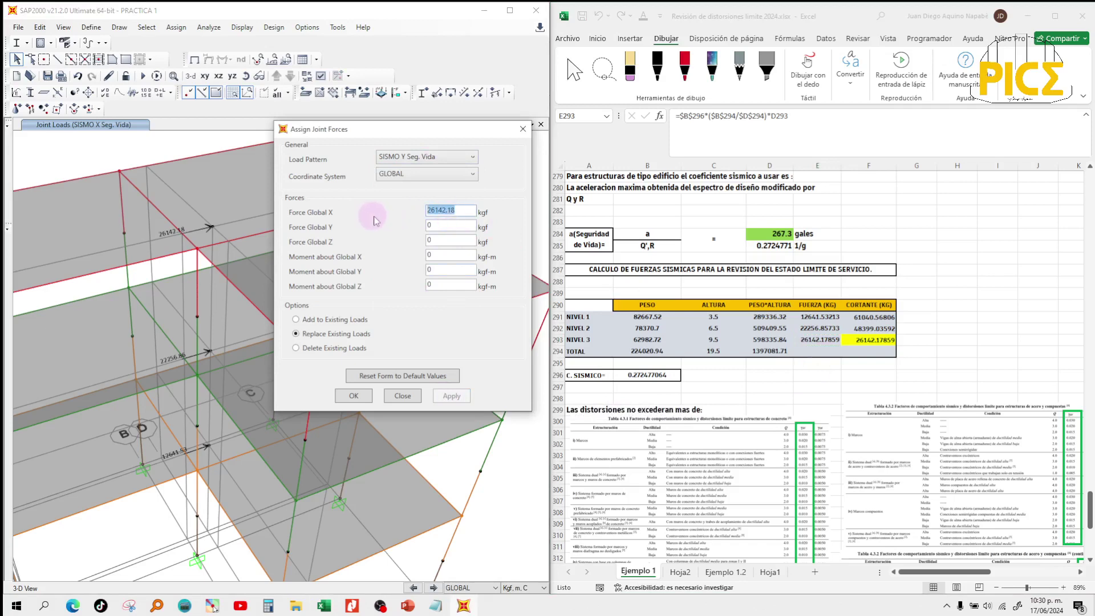
{"action": "type", "text": "0"}
{"action": "left_click", "coordinate": [442, 227]}
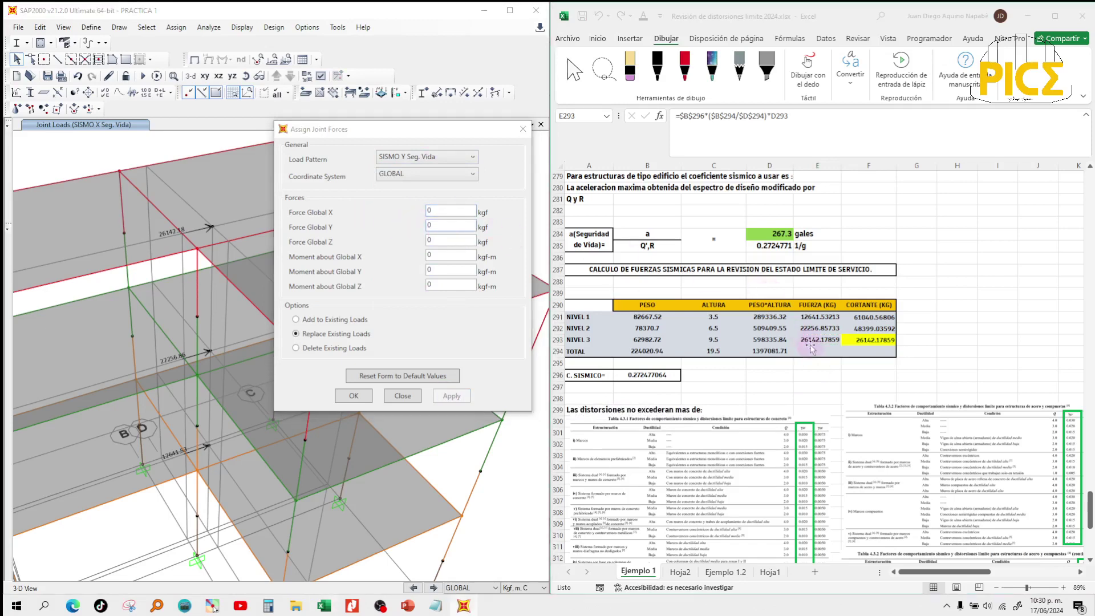
{"action": "left_click", "coordinate": [814, 316]}
{"action": "key", "text": "ctrl+c"}
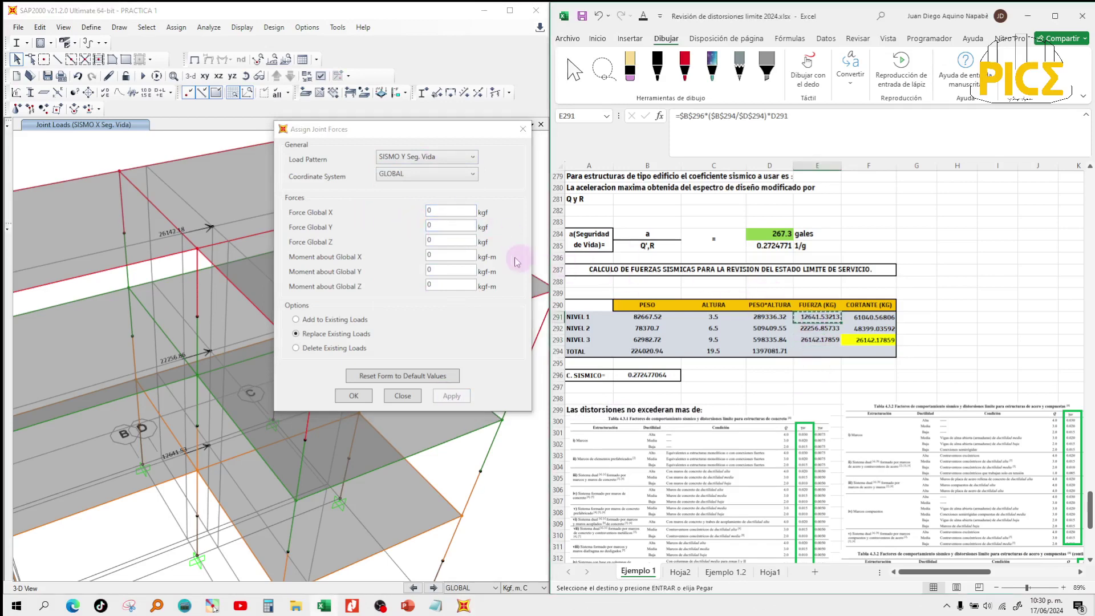
{"action": "double_click", "coordinate": [454, 225]}
{"action": "key", "text": "ctrl+v"}
{"action": "left_click", "coordinate": [213, 446]}
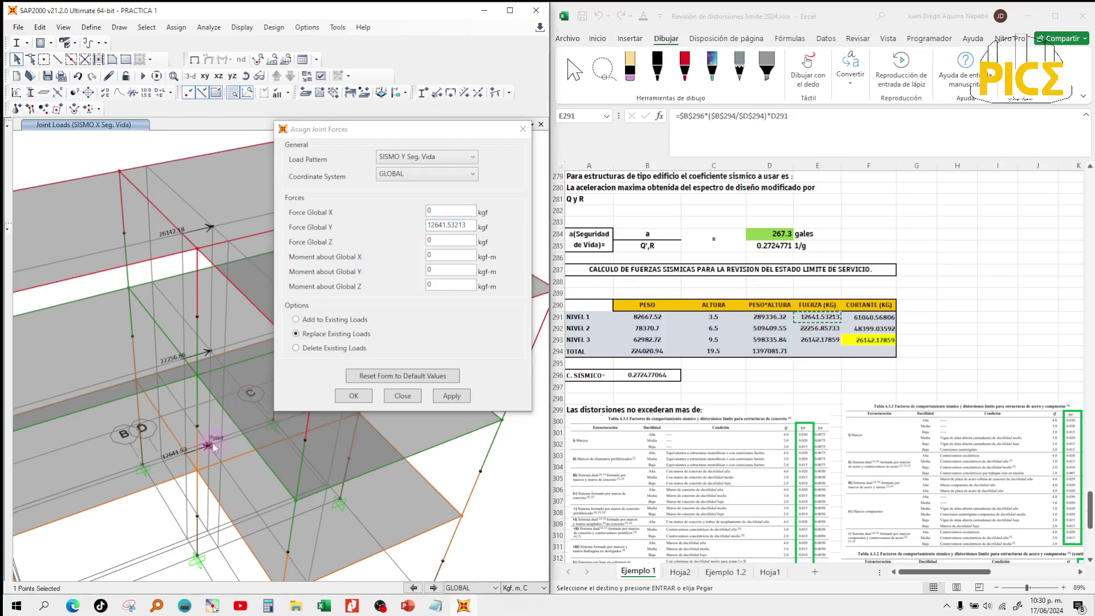
{"action": "left_click", "coordinate": [453, 397]}
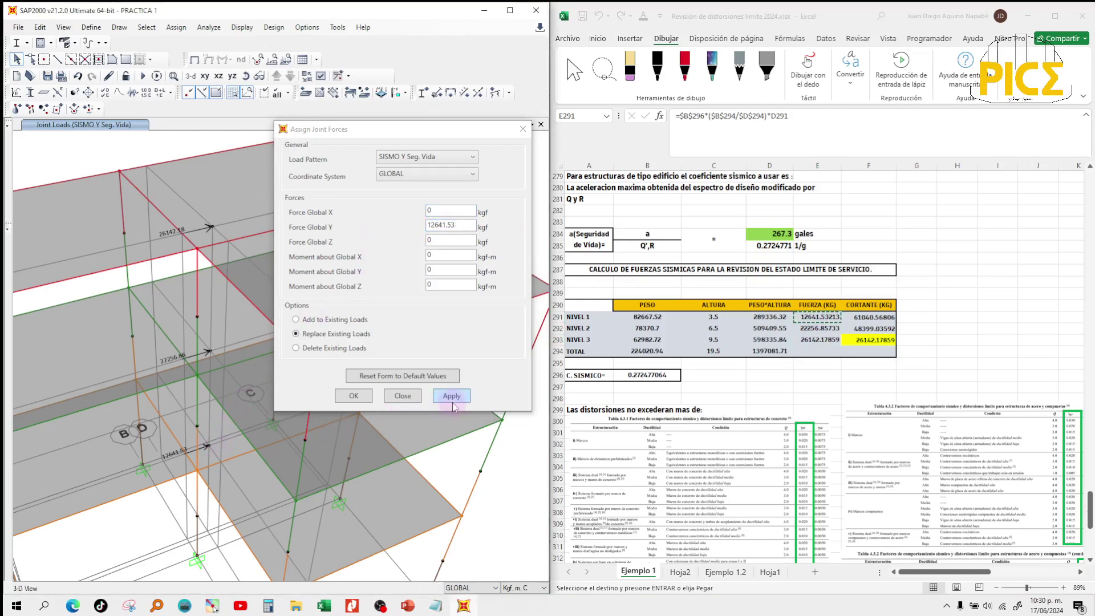
Apply the Excel NIVEL 2 force of 22256.85733 kgf in global Y to the second-floor interior joint under SISMO Y Seg. Vida.
{"action": "left_click", "coordinate": [815, 329]}
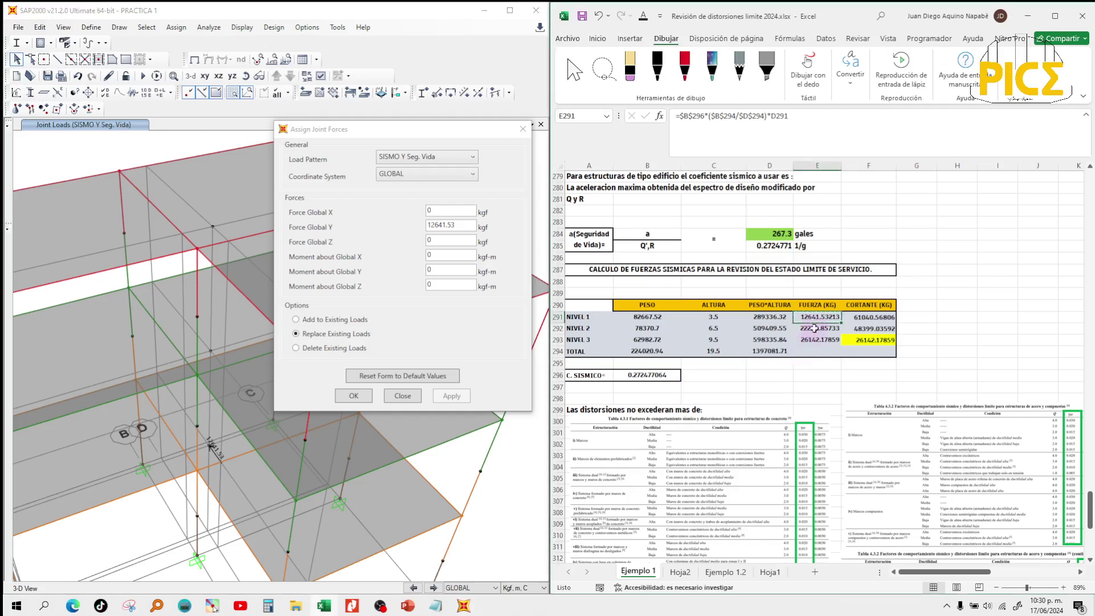
{"action": "key", "text": "ctrl+c"}
{"action": "left_click_drag", "start_coordinate": [467, 225], "coordinate": [391, 225]}
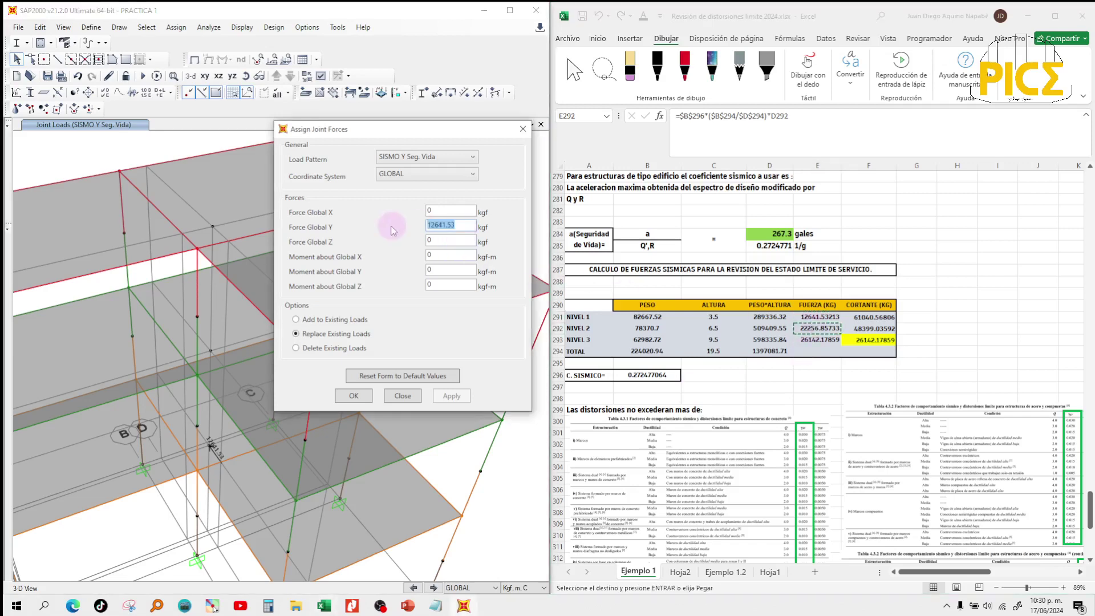
{"action": "key", "text": "ctrl+v"}
{"action": "left_click", "coordinate": [211, 352]}
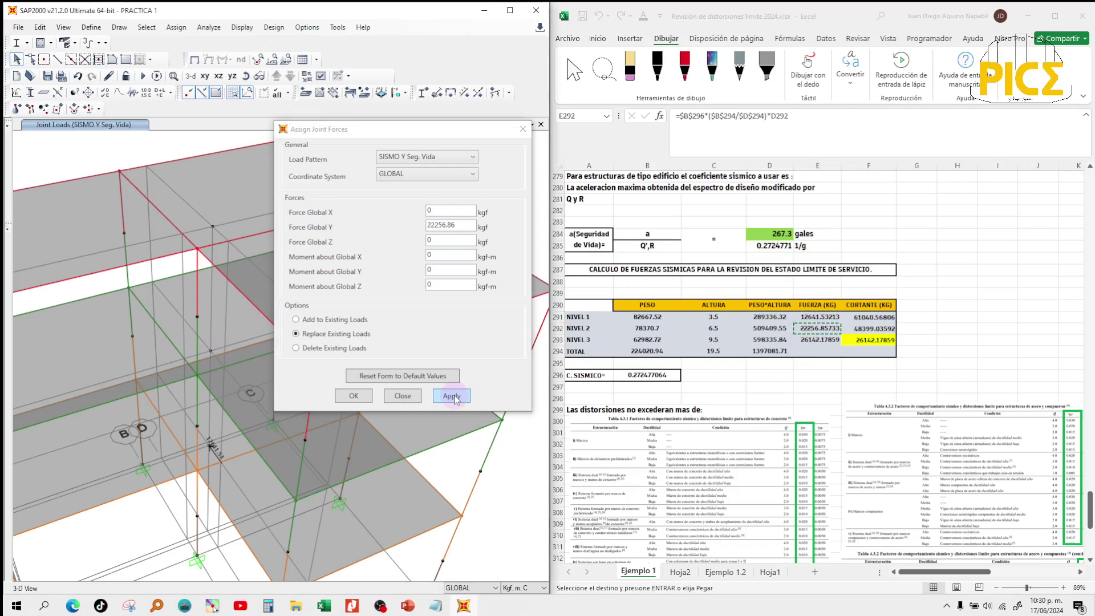
{"action": "left_click", "coordinate": [453, 396]}
Apply the Excel NIVEL 3 force of 26142.17859 kgf in global Y to the third-floor interior joint under SISMO Y Seg. Vida and finish assigning joint forces.
{"action": "left_click", "coordinate": [828, 340]}
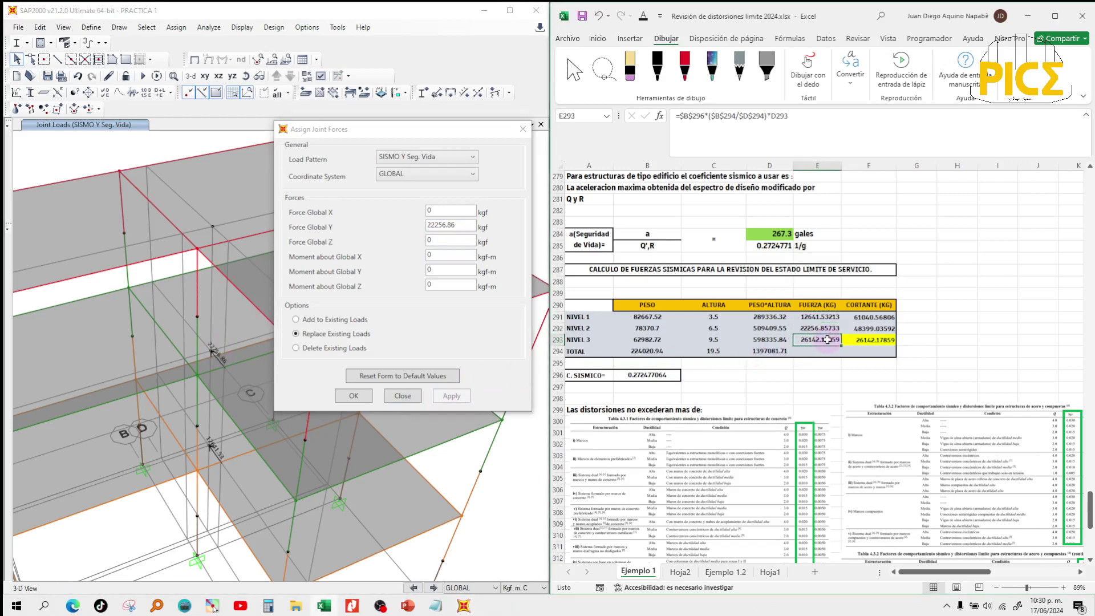
{"action": "key", "text": "ctrl+c"}
{"action": "left_click_drag", "start_coordinate": [467, 225], "coordinate": [379, 223]}
{"action": "key", "text": "ctrl+v"}
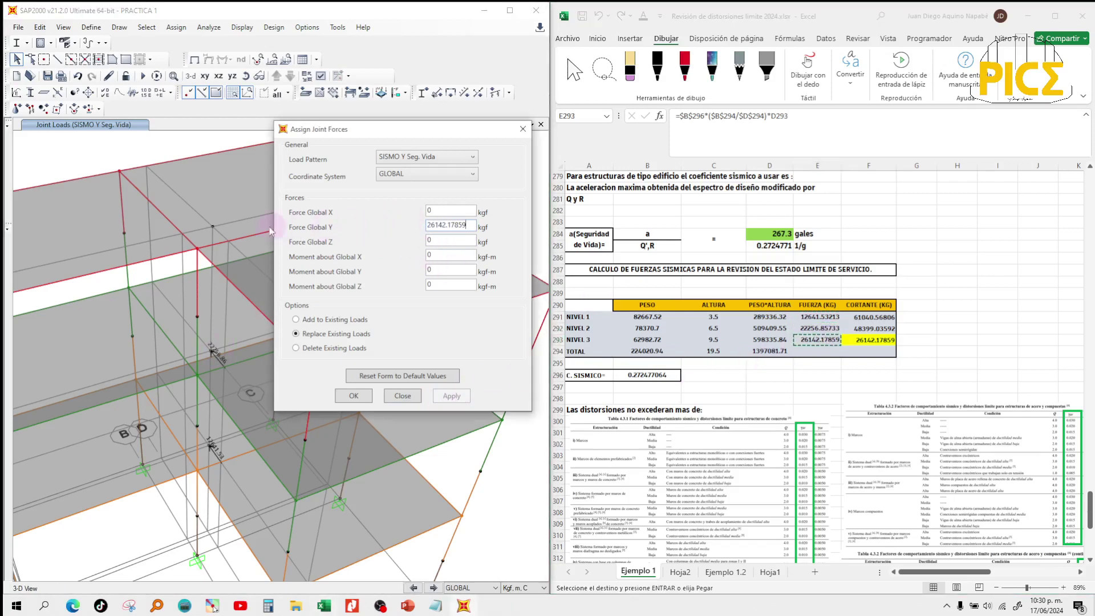
{"action": "left_click", "coordinate": [212, 227]}
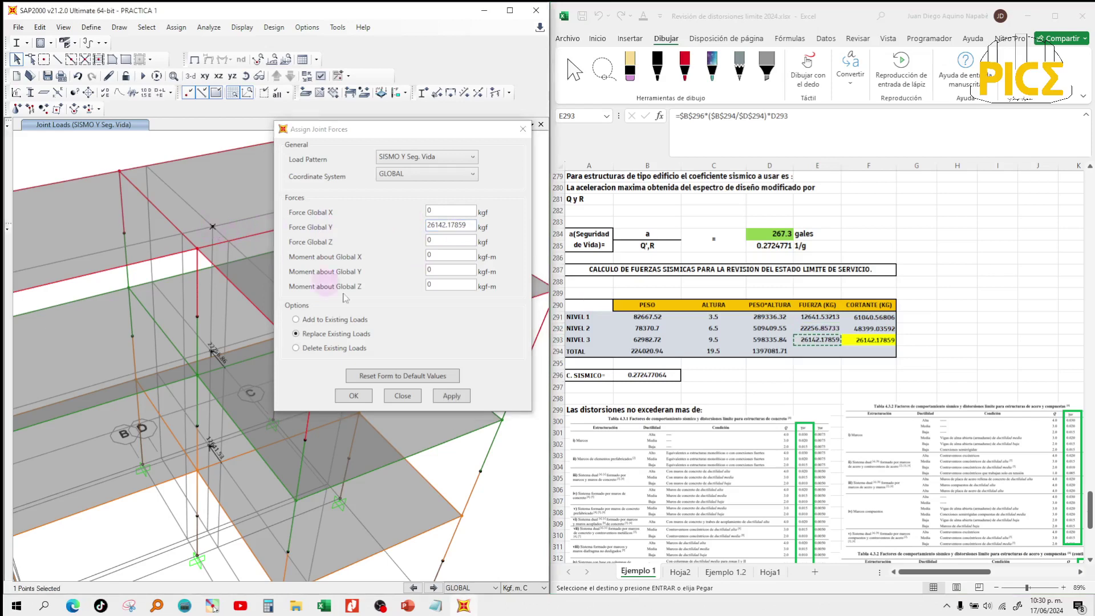
{"action": "left_click", "coordinate": [452, 396]}
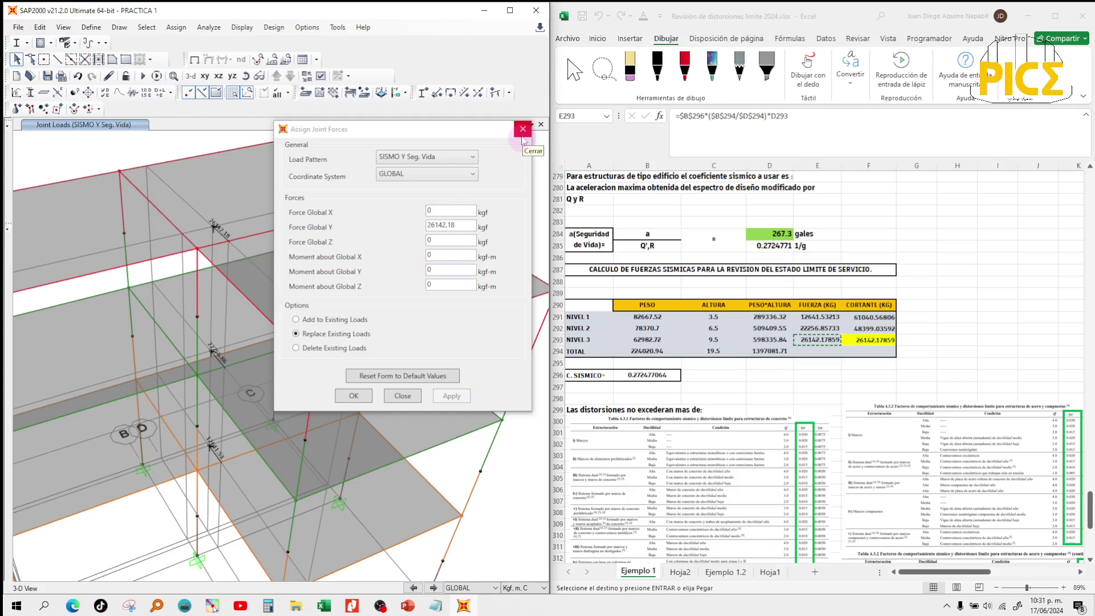
{"action": "left_click", "coordinate": [463, 159]}
{"action": "left_click", "coordinate": [462, 157]}
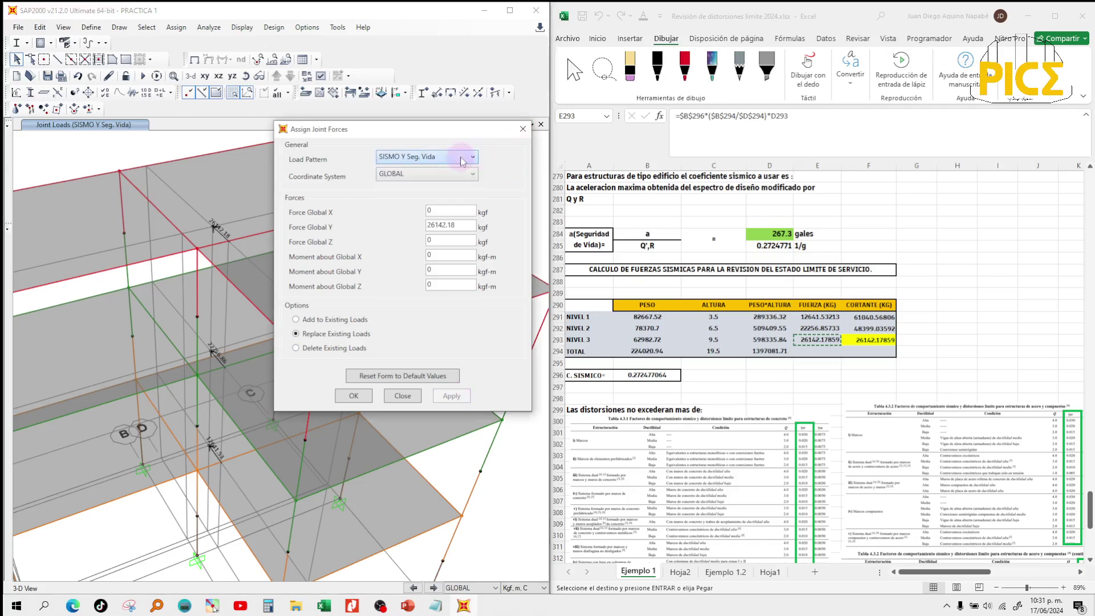
{"action": "left_click", "coordinate": [523, 129]}
Create a linear-add load combination named Limitacion de daños and add CARGA MUERTA with scale factor 1.1.
{"action": "scroll", "coordinate": [454, 237], "scroll_direction": "down", "scroll_amount": 5}
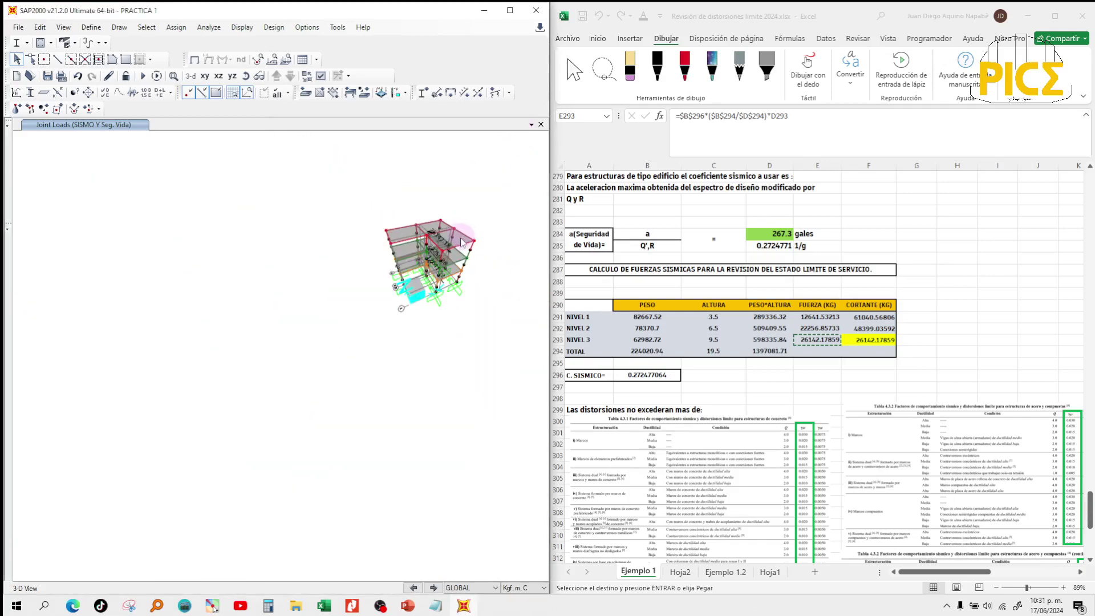
{"action": "scroll", "coordinate": [460, 241], "scroll_direction": "up", "scroll_amount": 3}
{"action": "left_click_drag", "start_coordinate": [440, 255], "coordinate": [353, 242]}
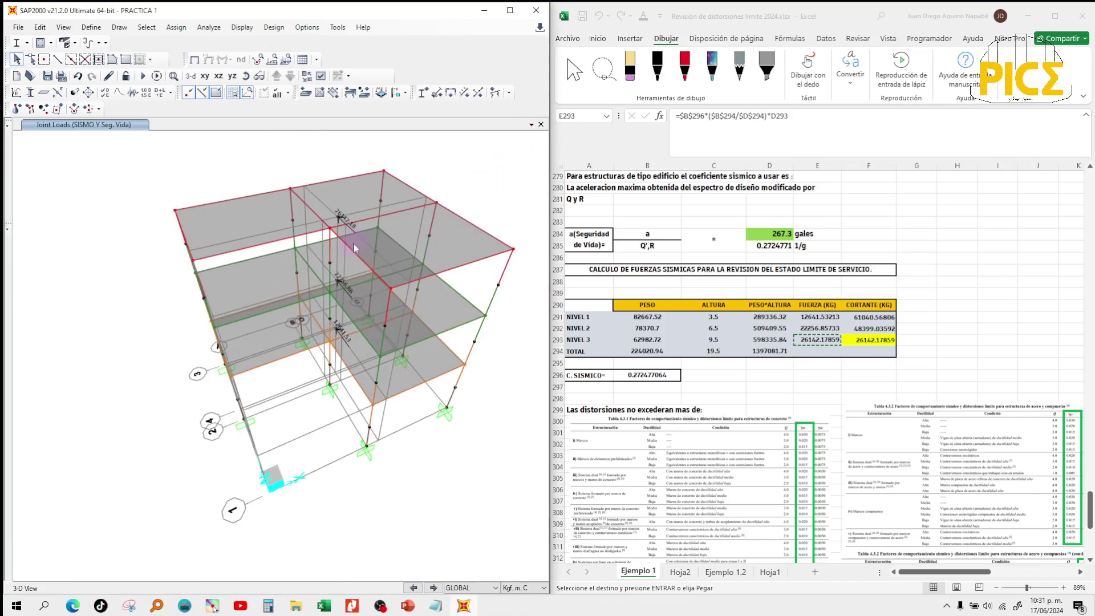
{"action": "left_click", "coordinate": [91, 26]}
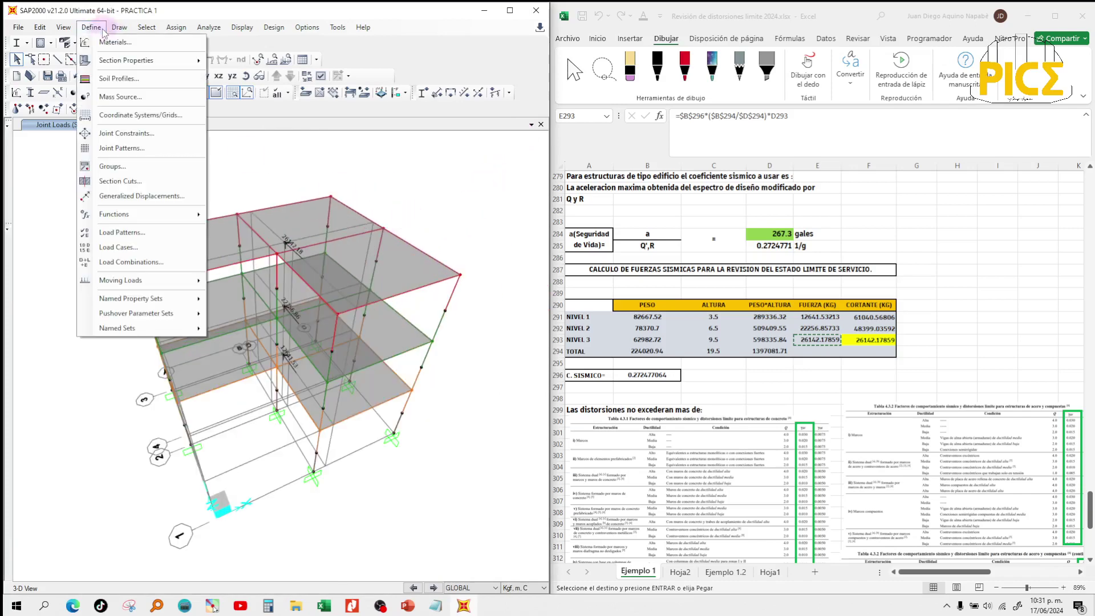
{"action": "left_click", "coordinate": [121, 261]}
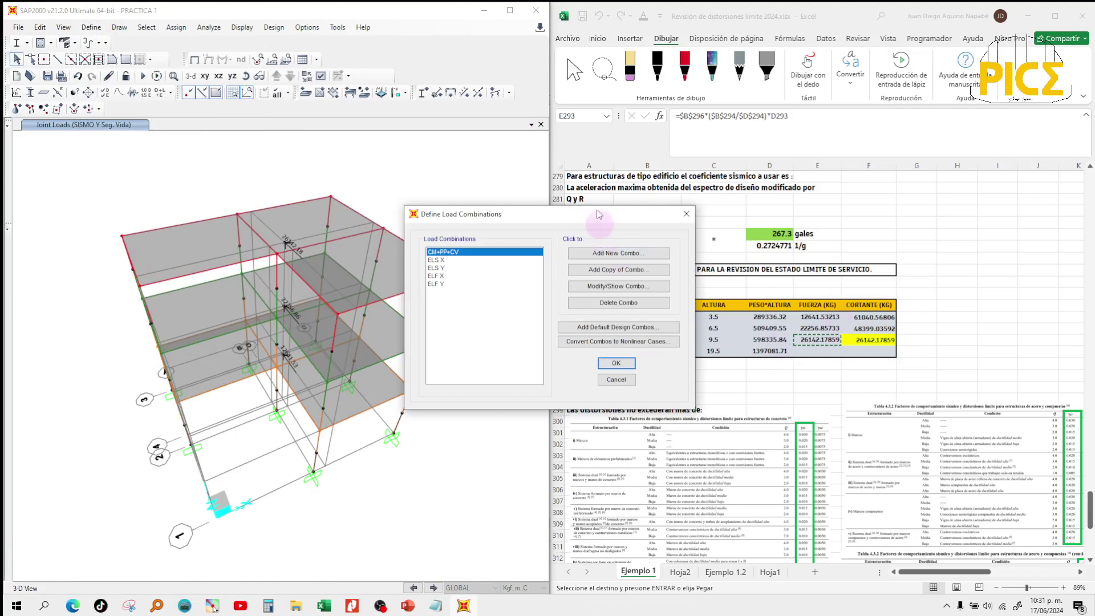
{"action": "left_click_drag", "start_coordinate": [599, 214], "coordinate": [435, 214]}
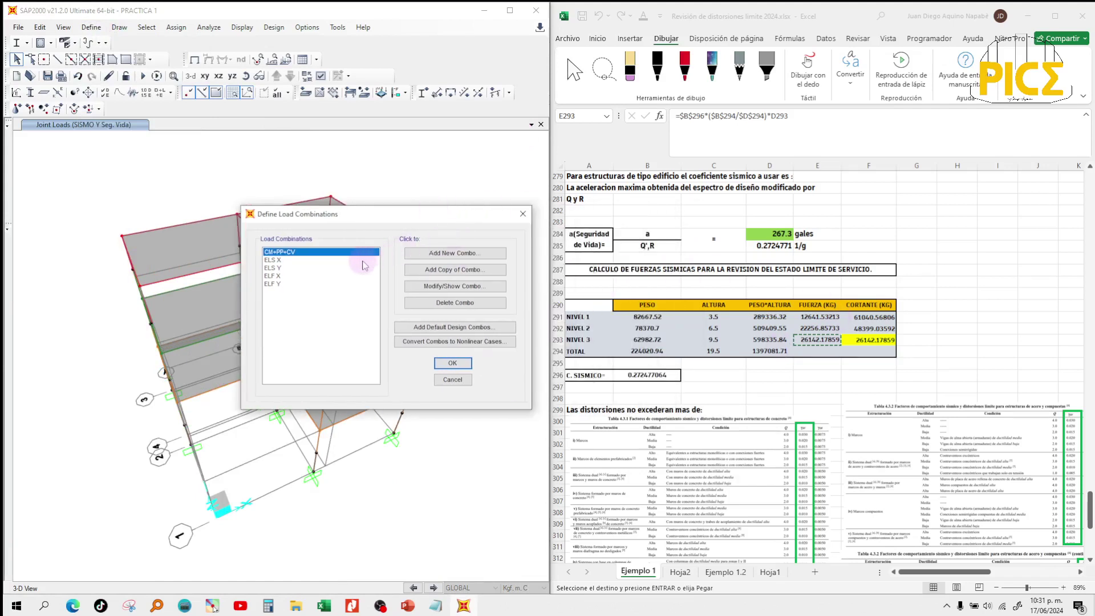
{"action": "left_click", "coordinate": [419, 260]}
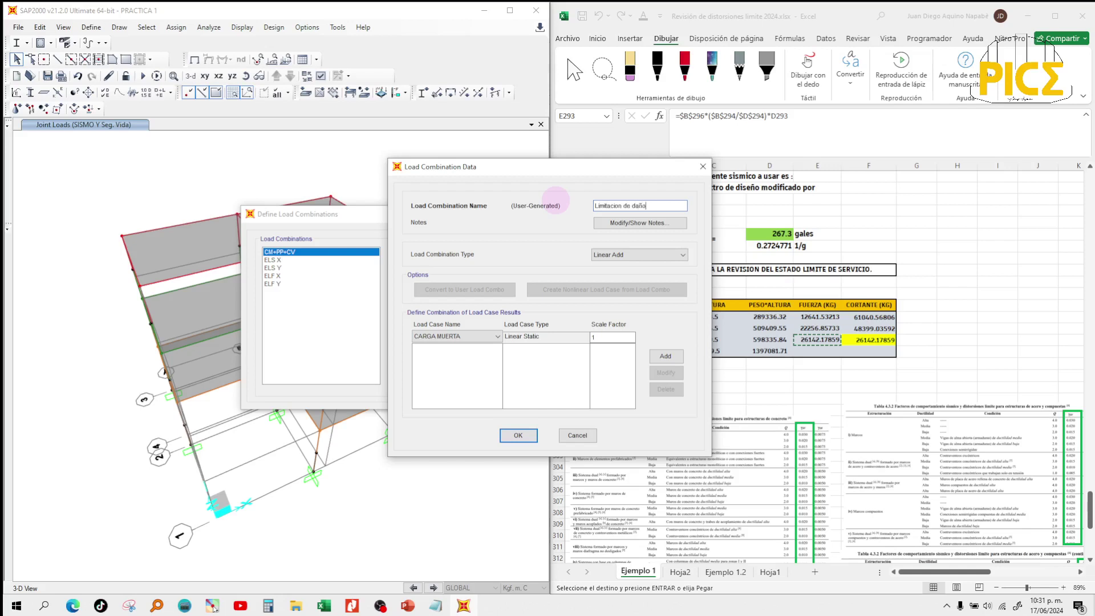
{"action": "left_click", "coordinate": [497, 337]}
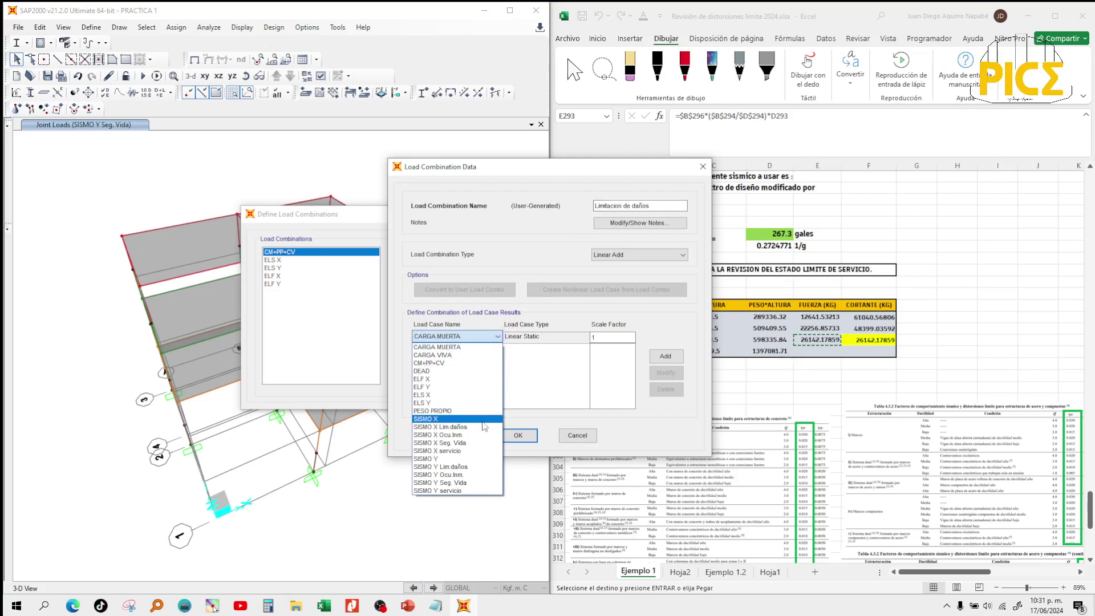
{"action": "left_click", "coordinate": [472, 348]}
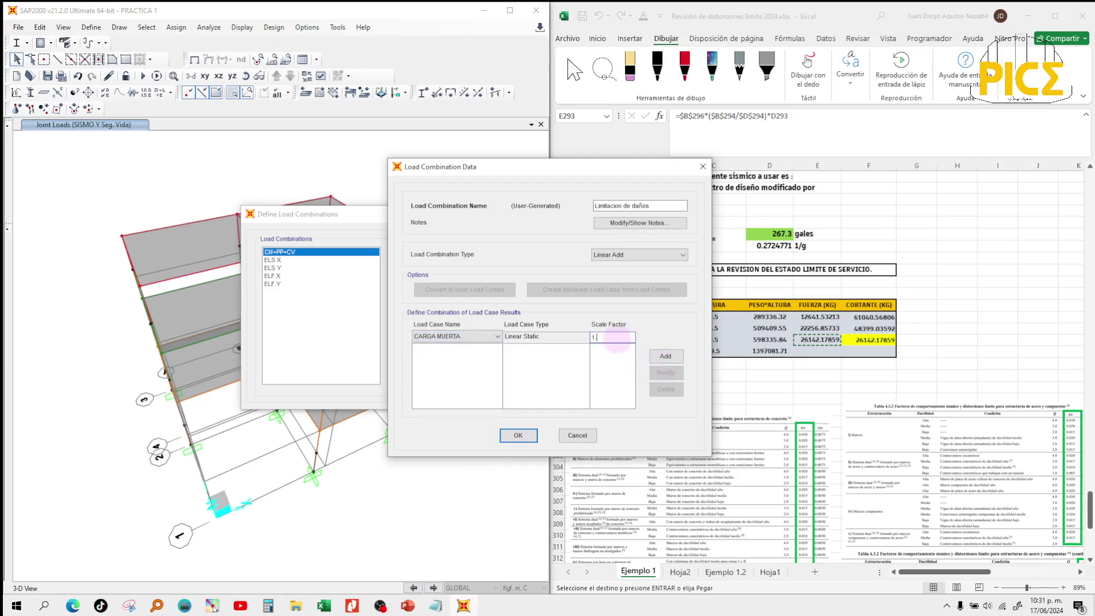
{"action": "type", "text": ".1"}
{"action": "left_click", "coordinate": [665, 357]}
Add the CARGA VIVA and DEAD load cases to the Limitacion de daños combination, each with scale factor 1.1.
{"action": "left_click", "coordinate": [482, 336]}
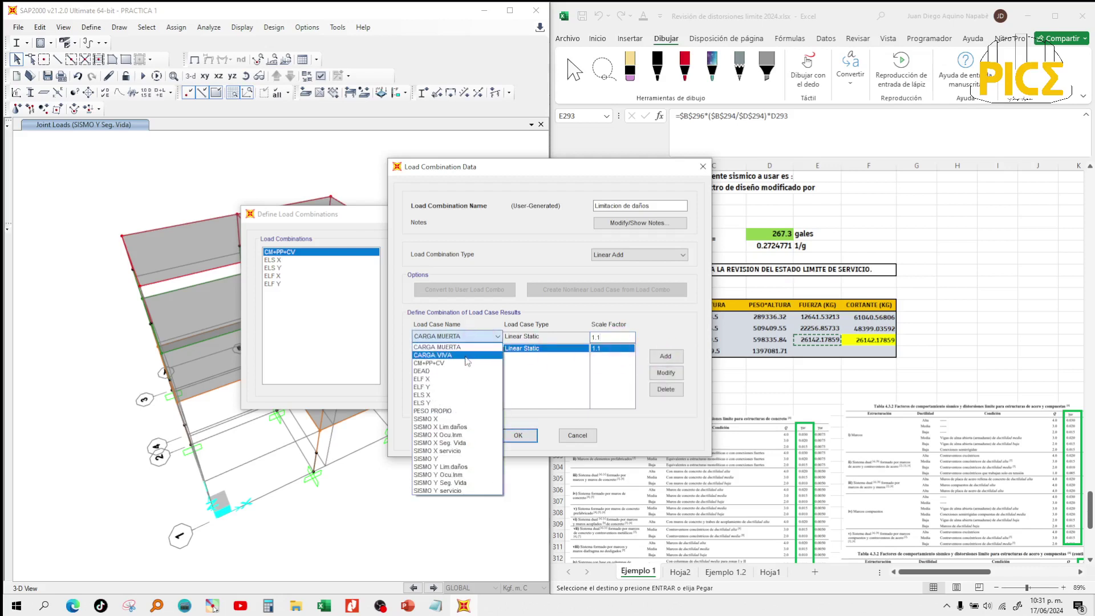
{"action": "left_click", "coordinate": [465, 356]}
{"action": "left_click", "coordinate": [665, 356]}
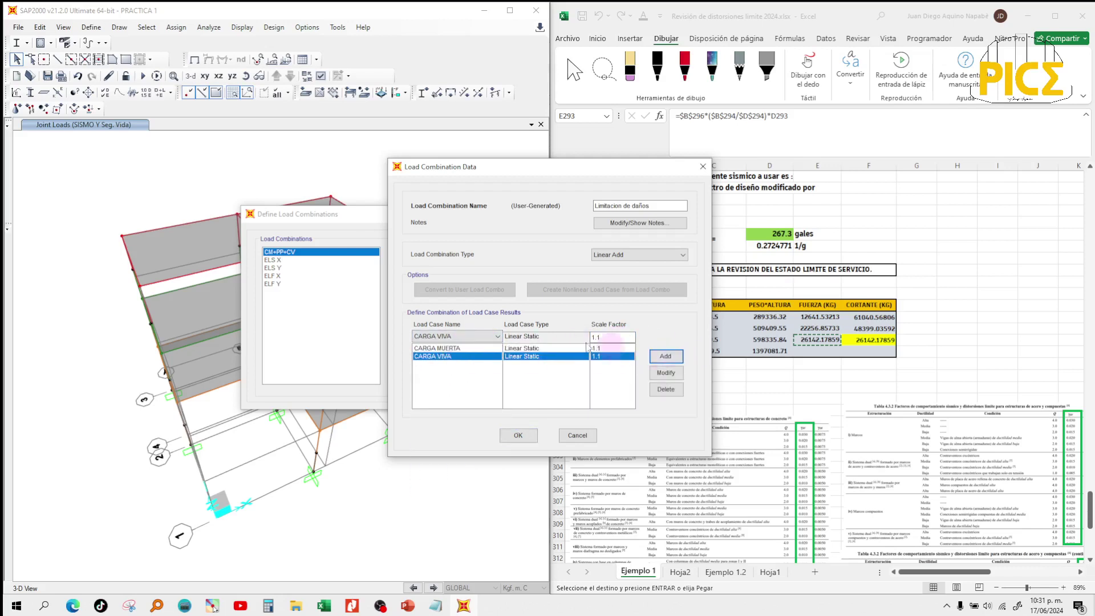
{"action": "left_click", "coordinate": [493, 339]}
{"action": "left_click", "coordinate": [487, 376]}
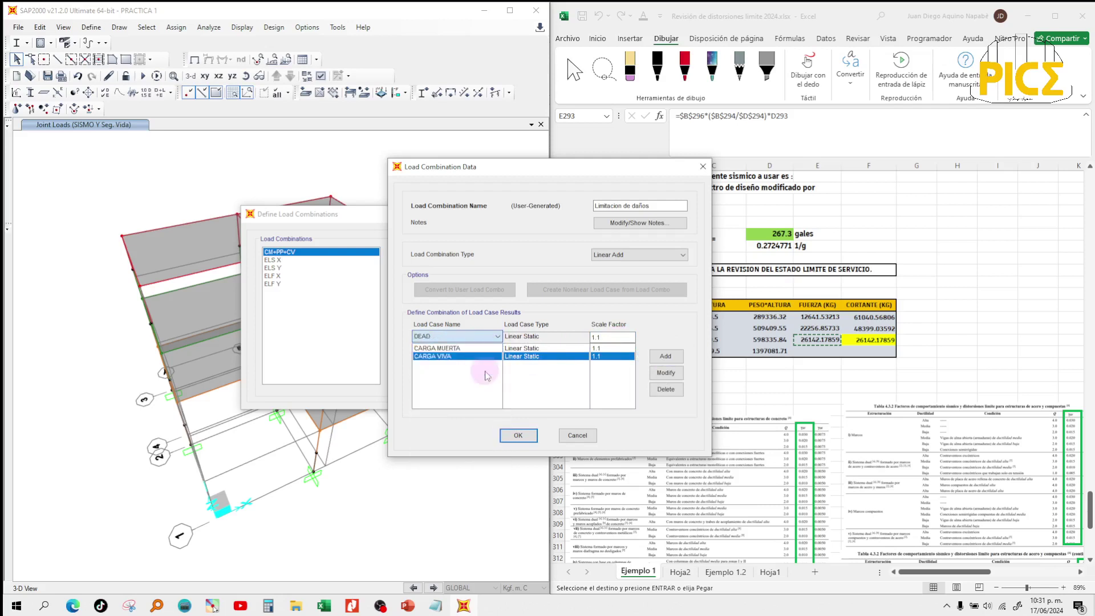
{"action": "left_click", "coordinate": [665, 356]}
Add SISMO X Lim.daños and SISMO Y Lim.daños to the combination with scale factor 1.1.
{"action": "left_click", "coordinate": [487, 336]}
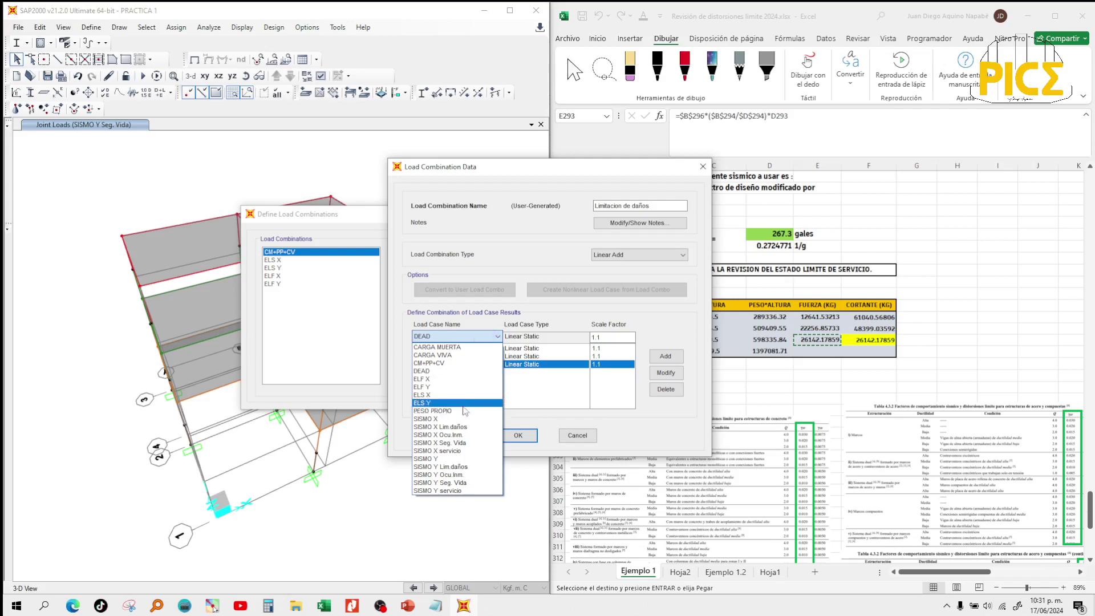
{"action": "left_click", "coordinate": [467, 339]}
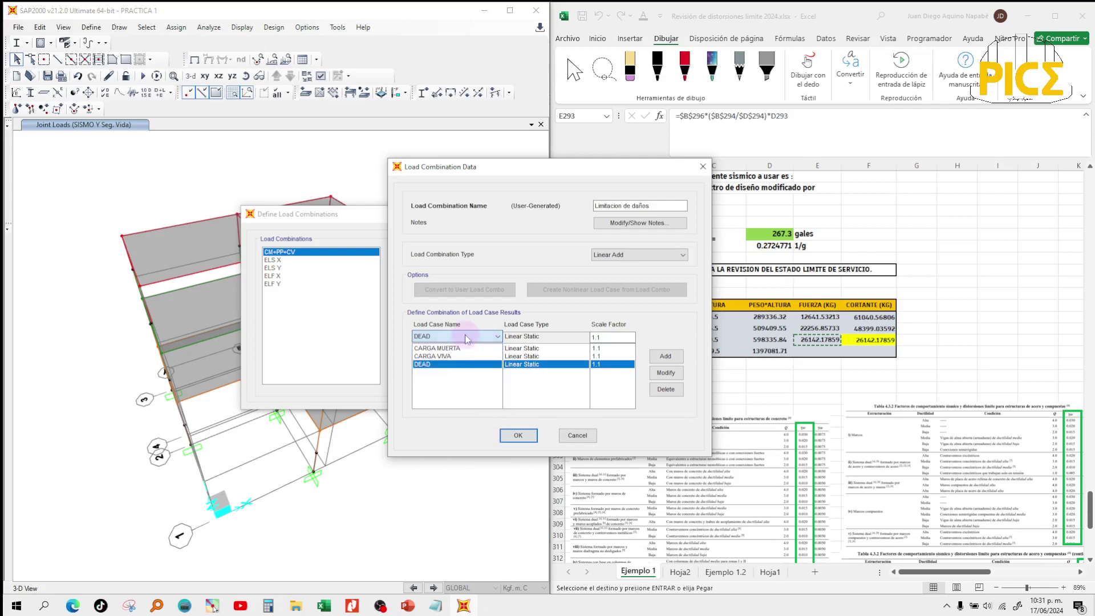
{"action": "left_click", "coordinate": [477, 338]}
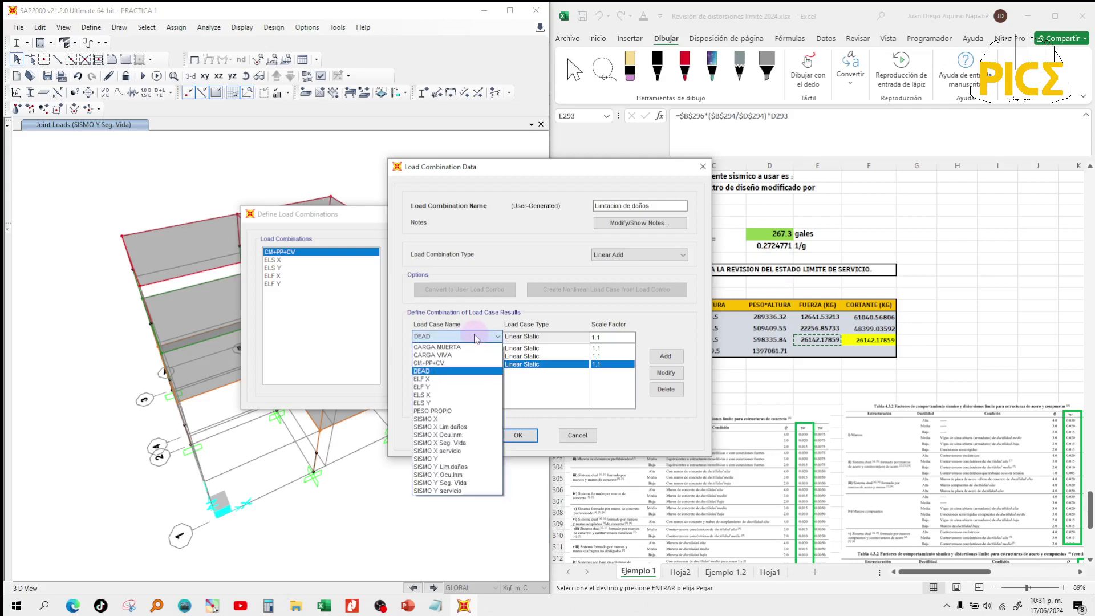
{"action": "left_click", "coordinate": [465, 429]}
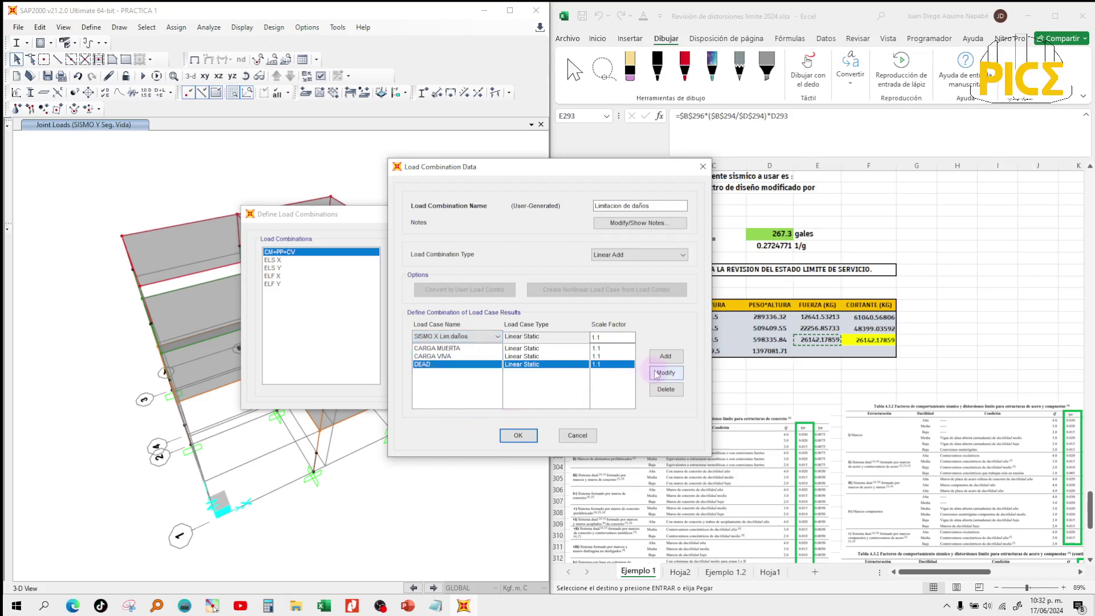
{"action": "left_click", "coordinate": [666, 356]}
{"action": "left_click", "coordinate": [473, 336]}
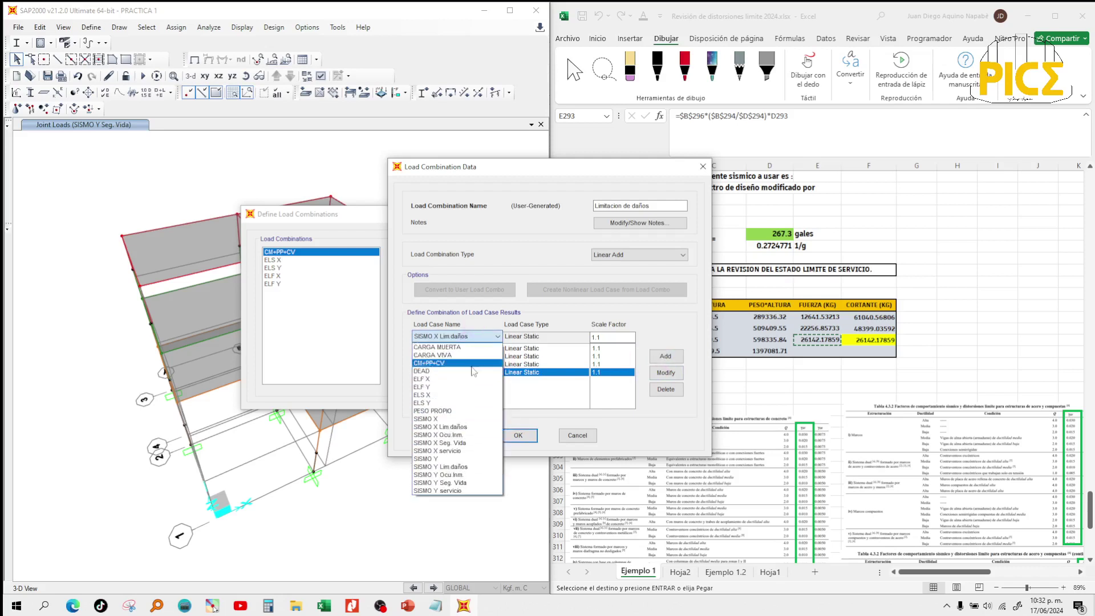
{"action": "left_click", "coordinate": [487, 440]}
{"action": "left_click", "coordinate": [666, 356]}
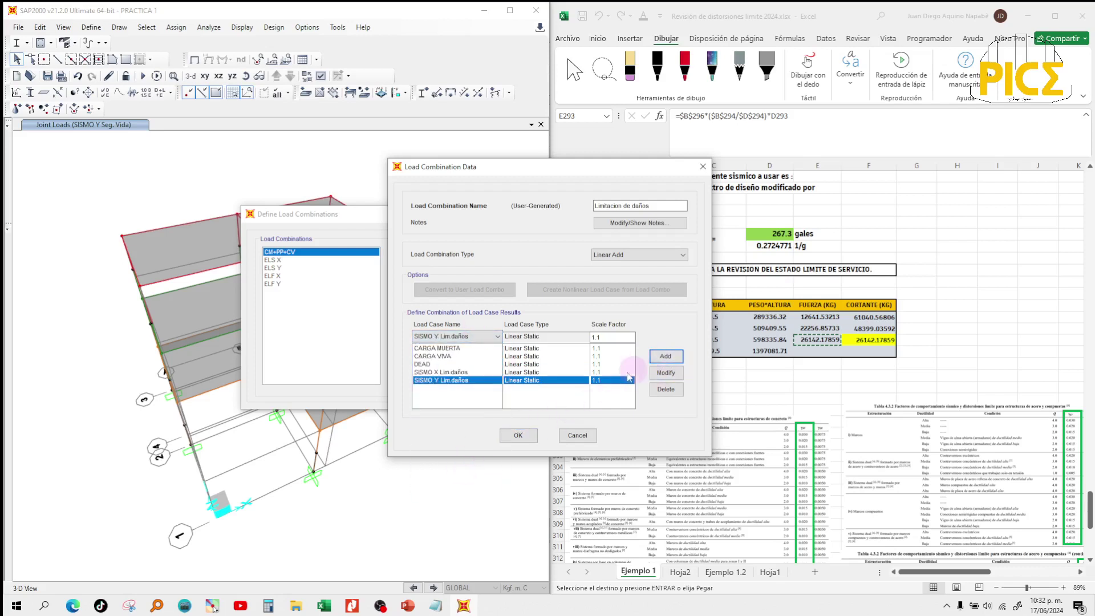
Set the SISMO Y Lim.daños scale factor to 0.333333 and save the Limitacion de daños combination.
{"action": "left_click", "coordinate": [604, 337]}
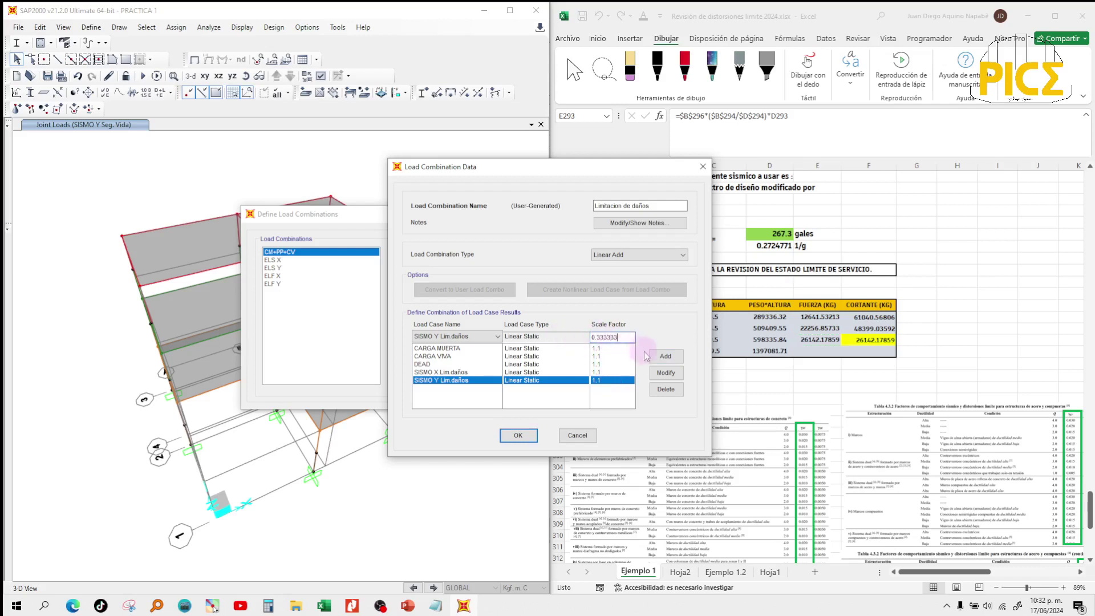
{"action": "left_click", "coordinate": [666, 372]}
{"action": "left_click", "coordinate": [606, 372]}
{"action": "left_click", "coordinate": [607, 356]}
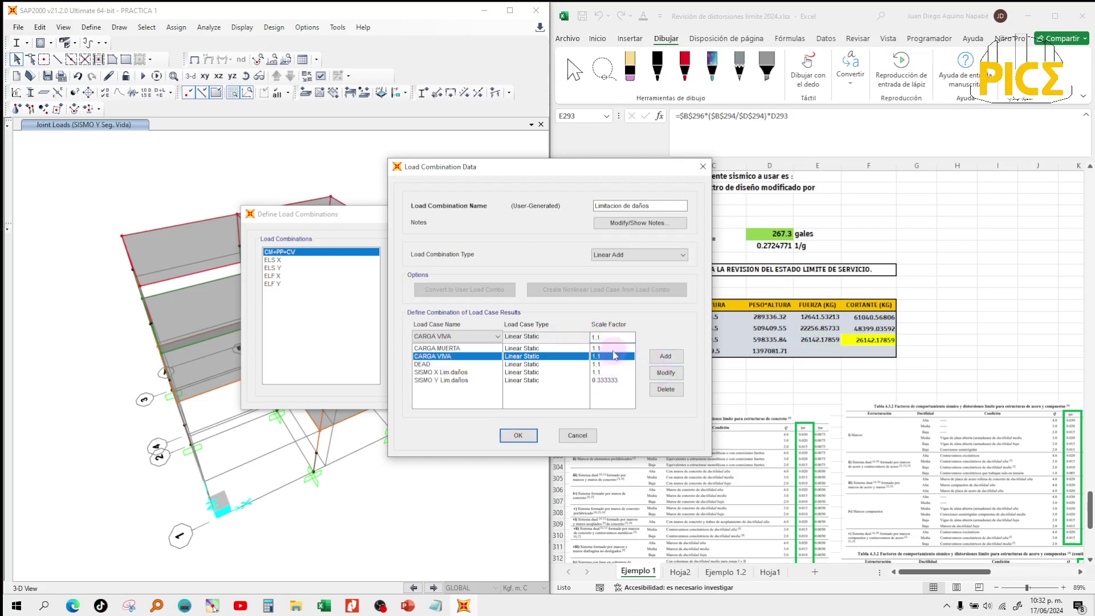
{"action": "left_click", "coordinate": [610, 348]}
{"action": "left_click", "coordinate": [529, 434]}
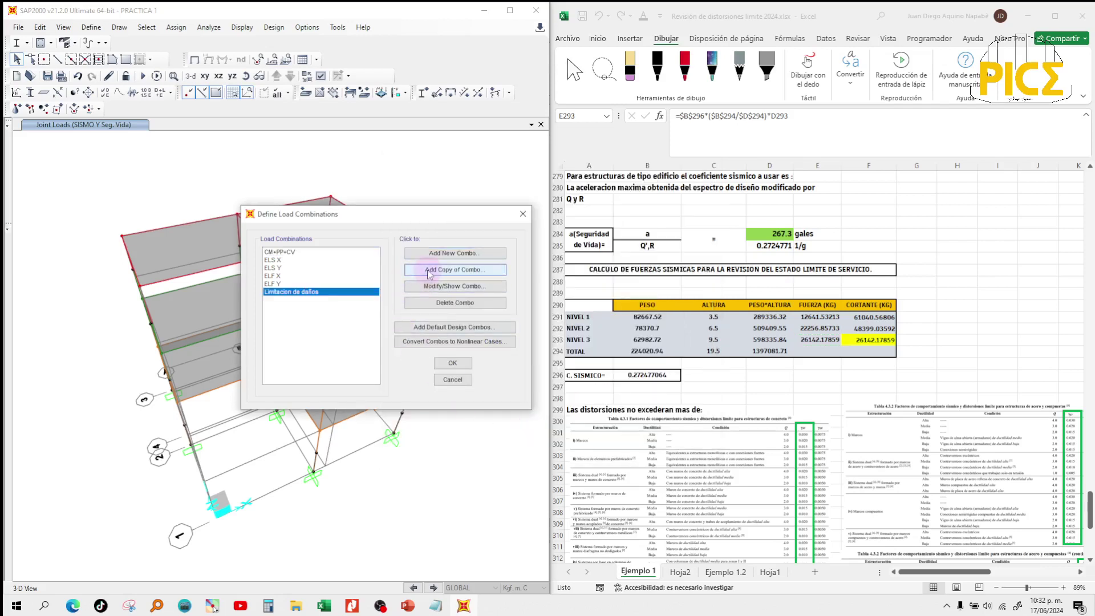
Copy the Limitacion de daños combination as Ocupacion Inmediata and replace its SISMO X Lim.daños case with SISMO X Ocu.Inm.
{"action": "left_click", "coordinate": [454, 269]}
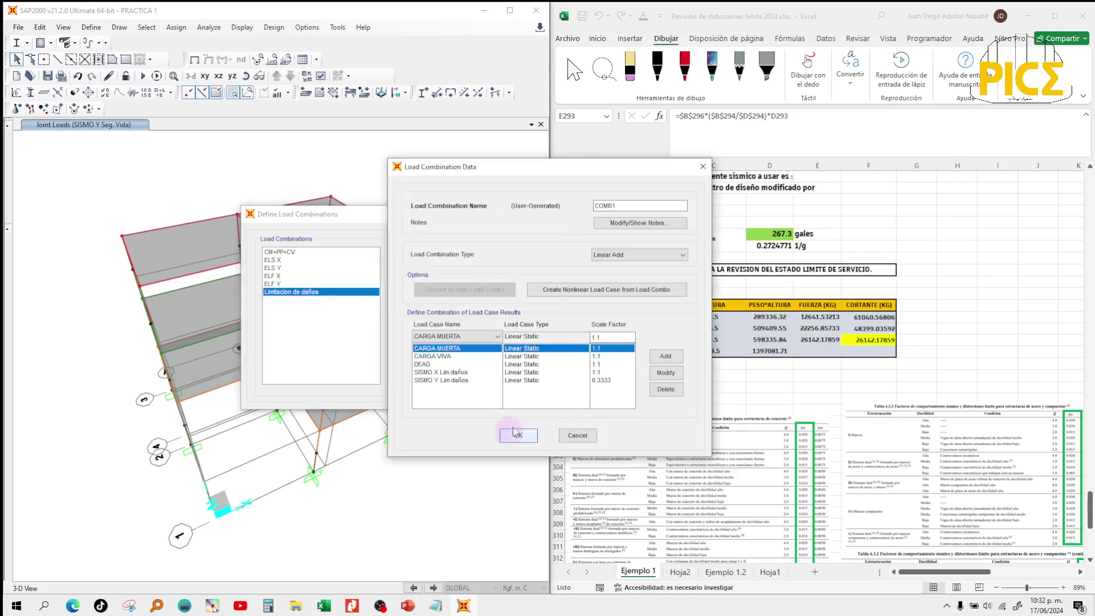
{"action": "double_click", "coordinate": [611, 206]}
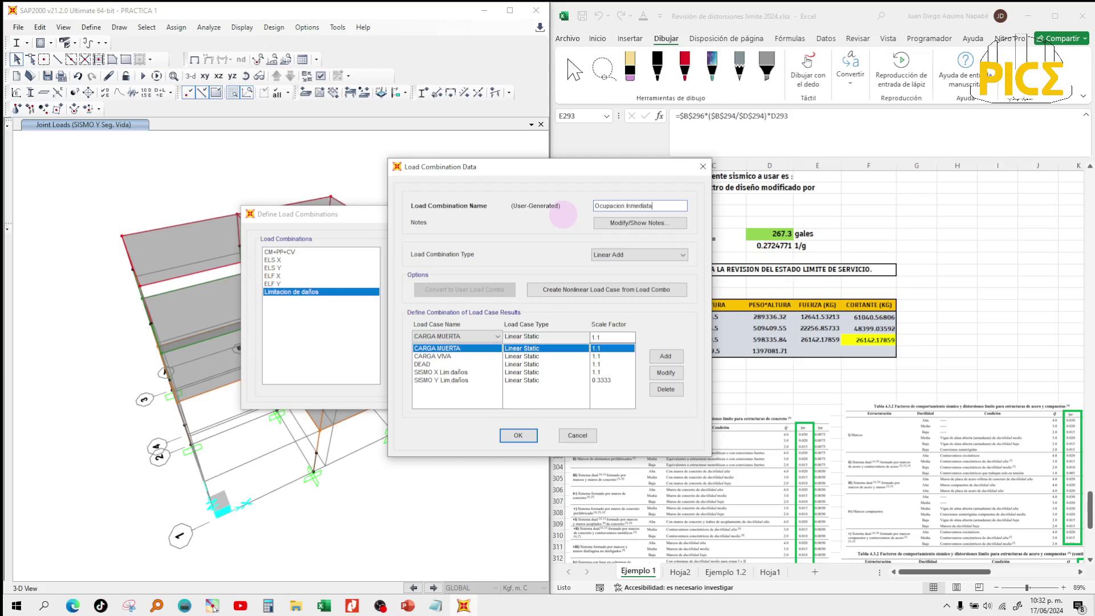
{"action": "left_click", "coordinate": [461, 372]}
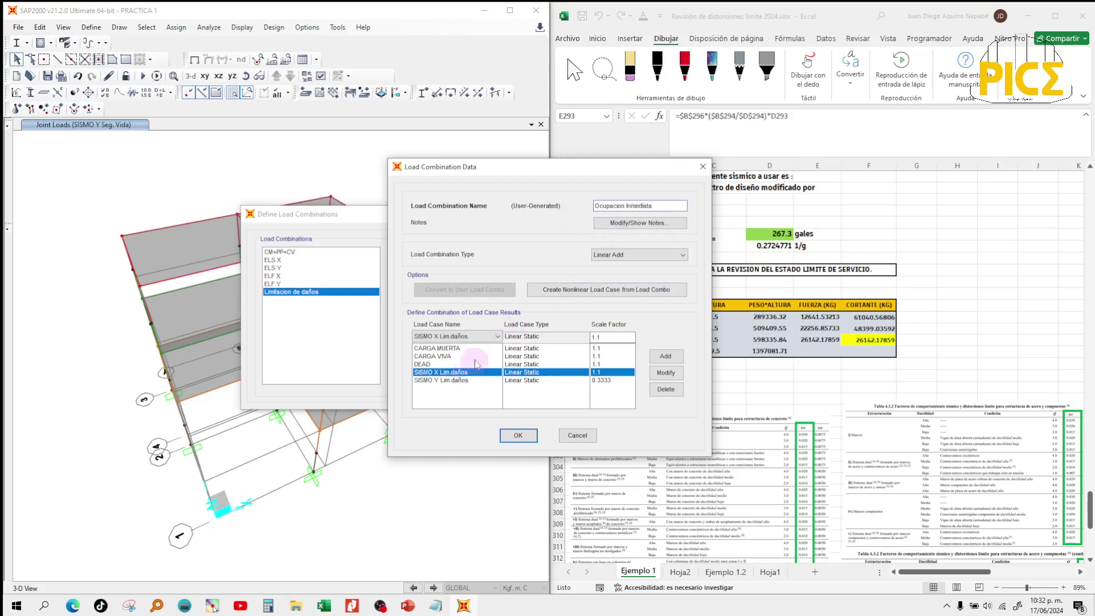
{"action": "left_click", "coordinate": [482, 339]}
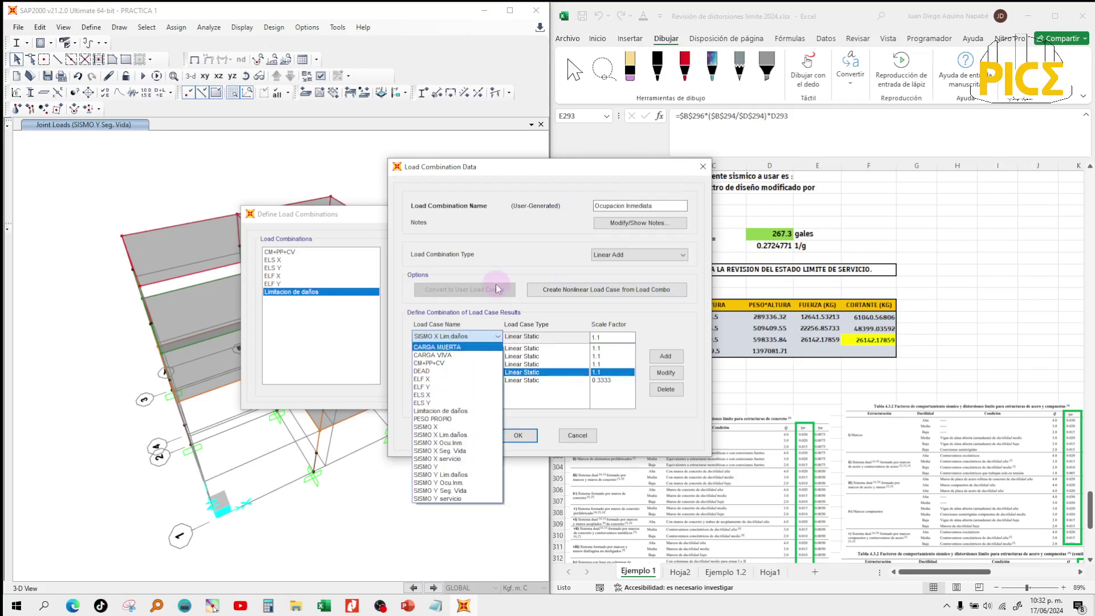
{"action": "left_click", "coordinate": [459, 444]}
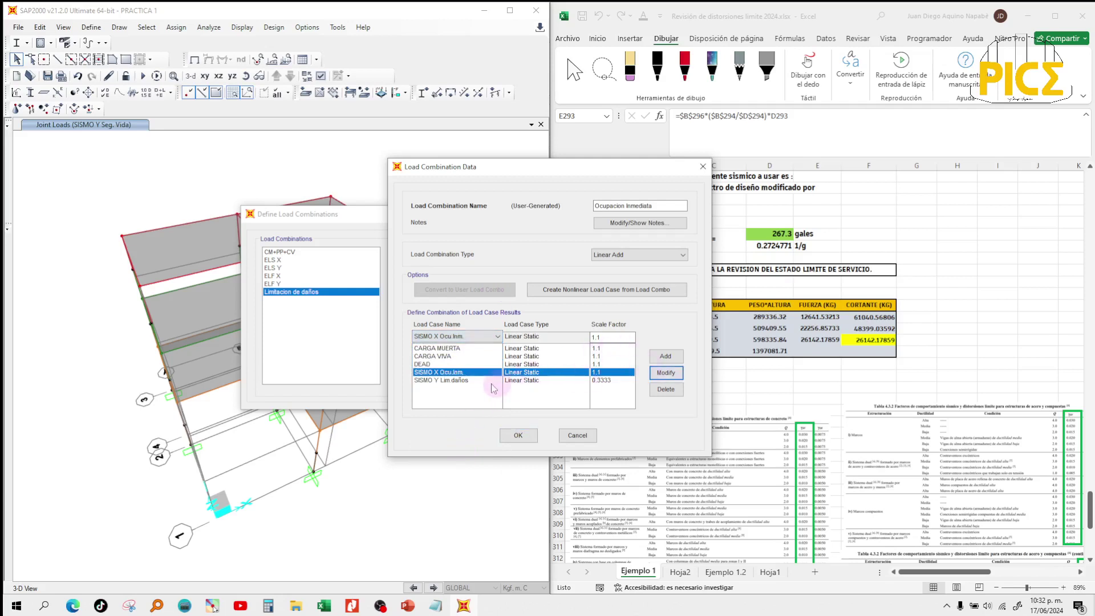
Replace SISMO Y Lim.daños with SISMO Y Ocu.Inm, keeping factor 0.3333, and save the Ocupacion Inmediata combination.
{"action": "left_click", "coordinate": [474, 380]}
{"action": "left_click", "coordinate": [479, 338]}
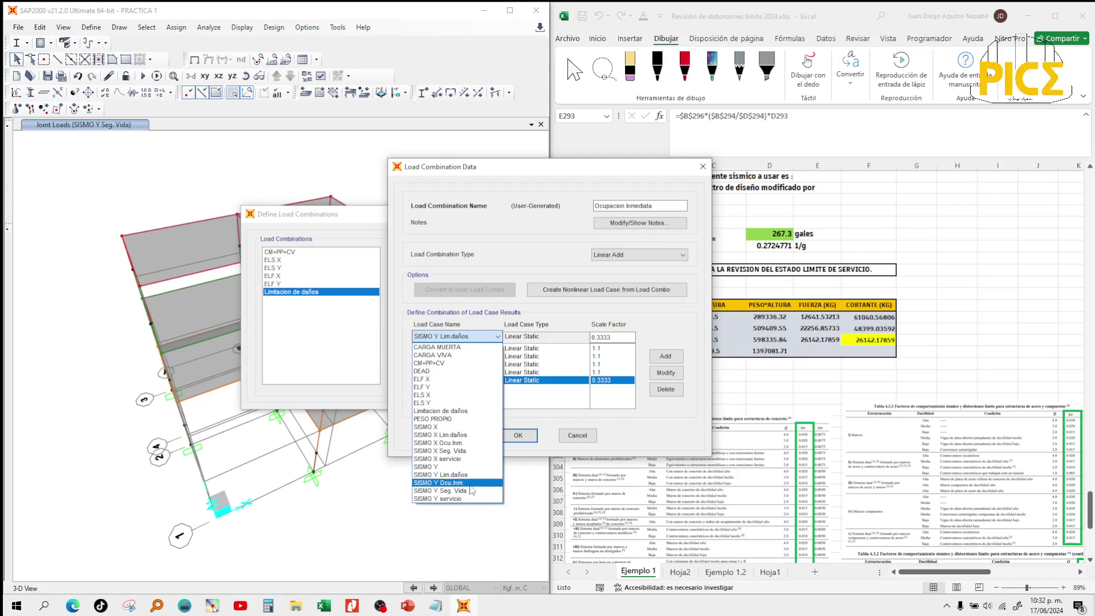
{"action": "left_click", "coordinate": [451, 483]}
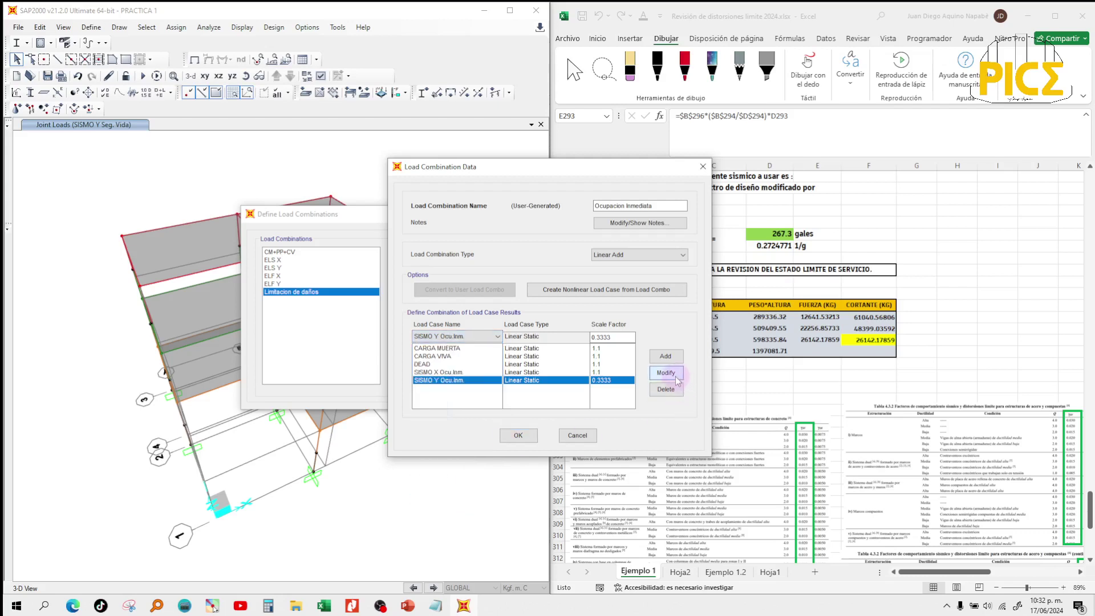
{"action": "left_click", "coordinate": [465, 381]}
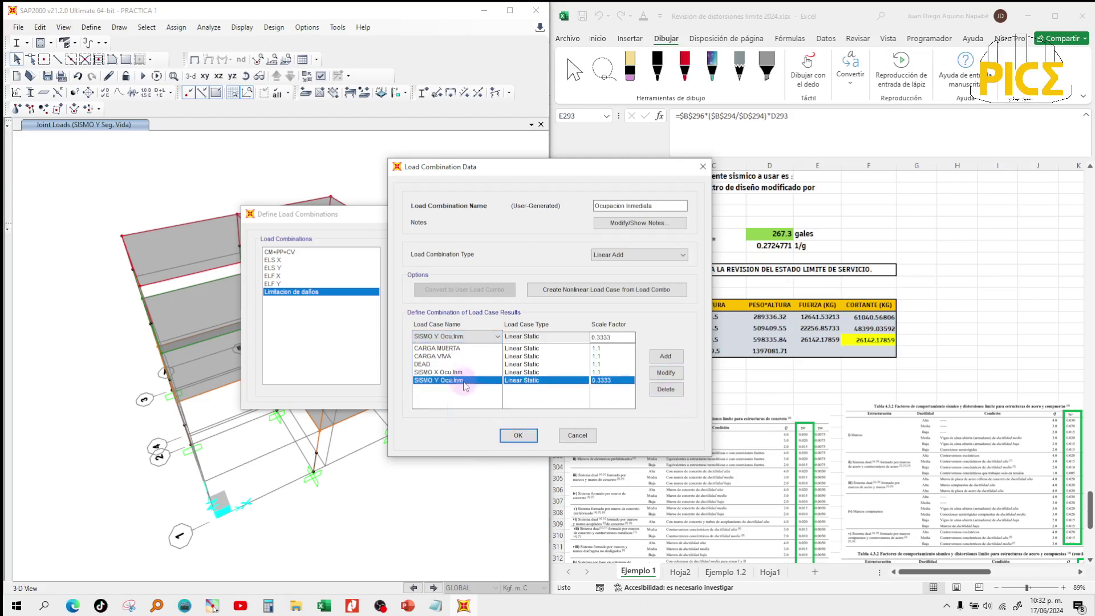
{"action": "left_click", "coordinate": [470, 375]}
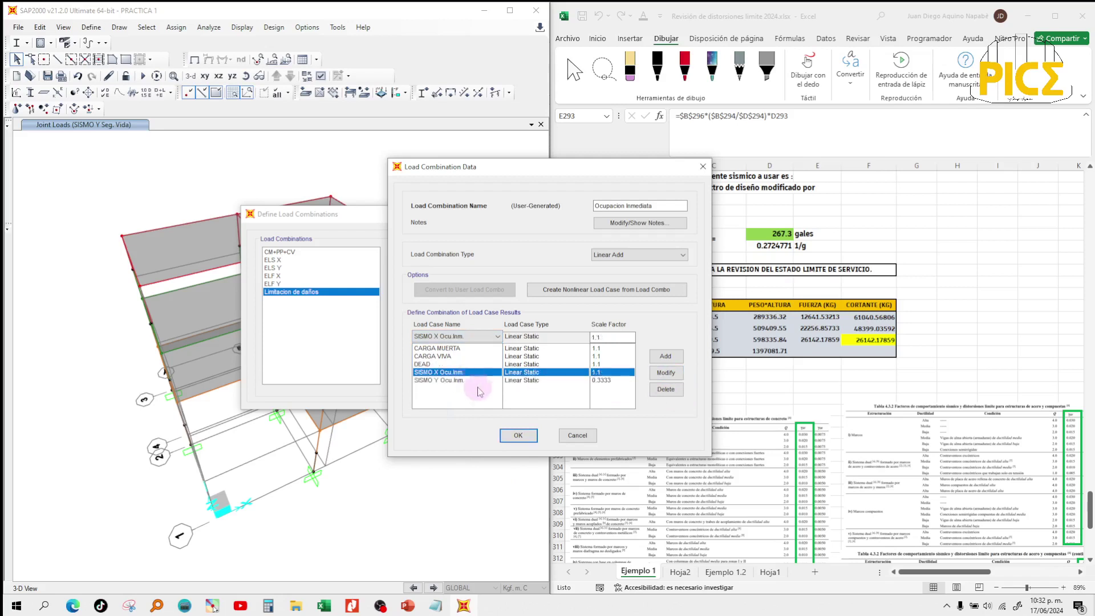
{"action": "left_click", "coordinate": [518, 435]}
Copy the Ocupacion Inmediata combination as Seguridad de vida and replace its SISMO X Ocu.Inm case with SISMO X Seg. Vida.
{"action": "left_click", "coordinate": [371, 323]}
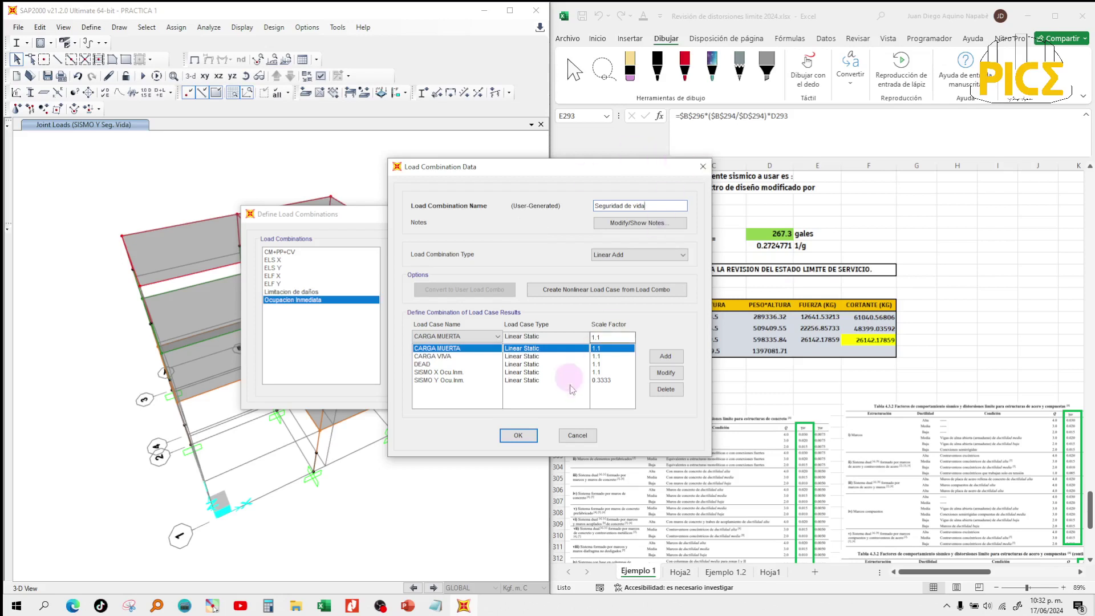
{"action": "left_click", "coordinate": [546, 380]}
{"action": "left_click", "coordinate": [545, 372]}
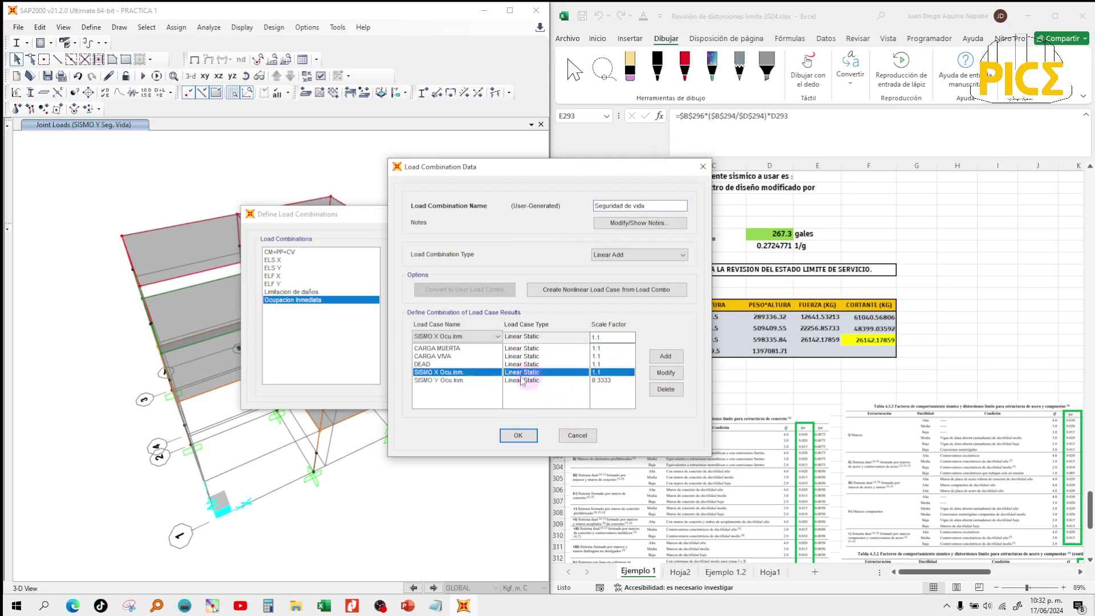
{"action": "left_click", "coordinate": [479, 336]}
{"action": "left_click", "coordinate": [450, 459]}
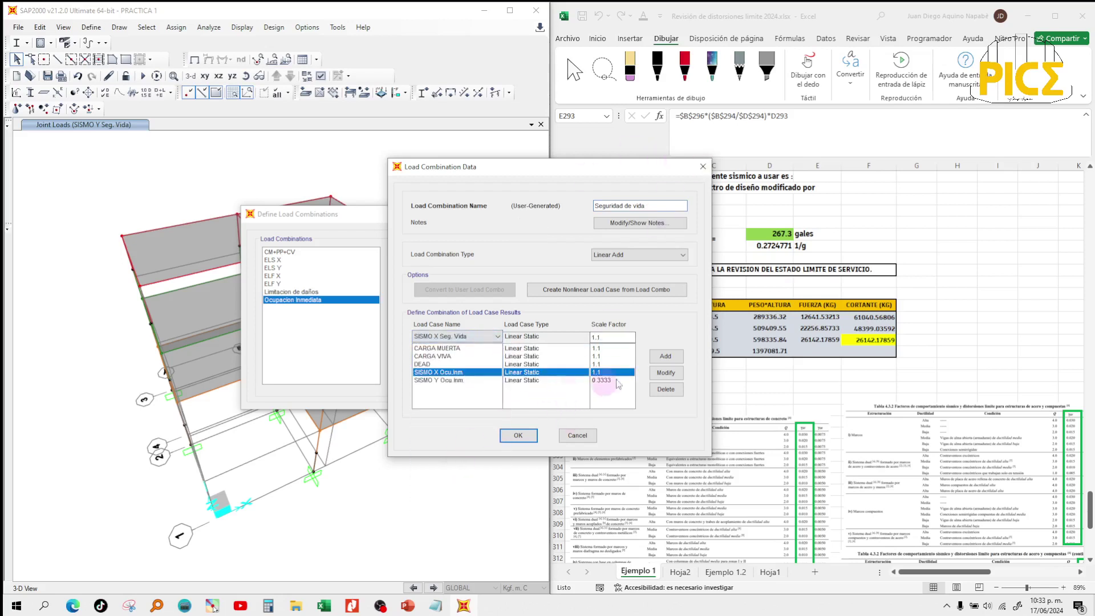
{"action": "left_click", "coordinate": [666, 373]}
Replace SISMO Y Ocu.Inm with SISMO Y Seg. Vida at factor 0.3333 in the Seguridad de vida combination.
{"action": "left_click", "coordinate": [542, 396]}
{"action": "left_click", "coordinate": [487, 380]}
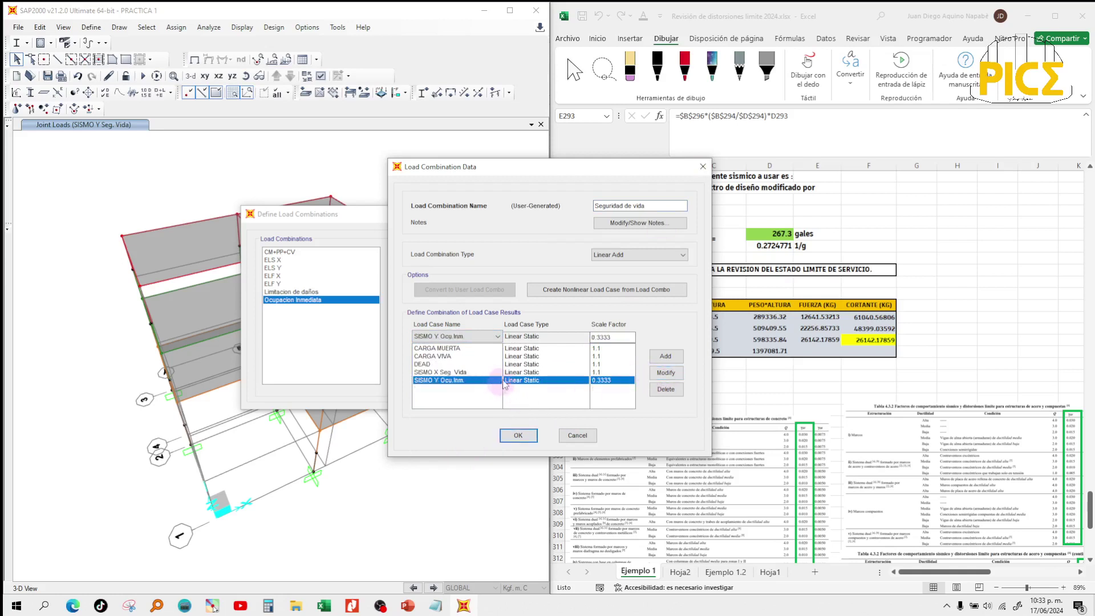
{"action": "left_click", "coordinate": [482, 337]}
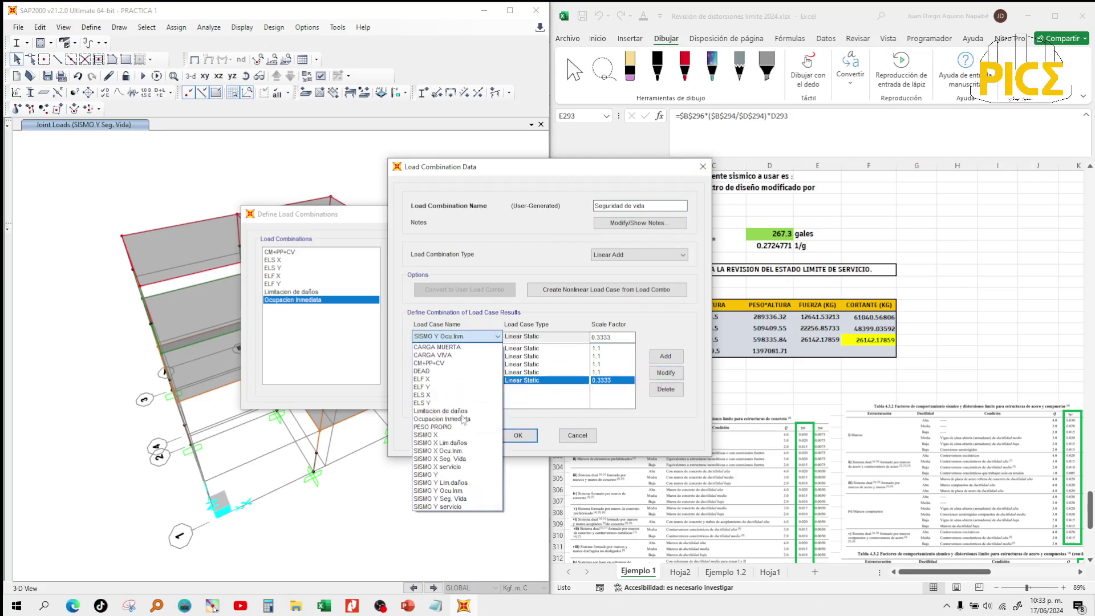
{"action": "left_click", "coordinate": [451, 499]}
{"action": "left_click", "coordinate": [663, 374]}
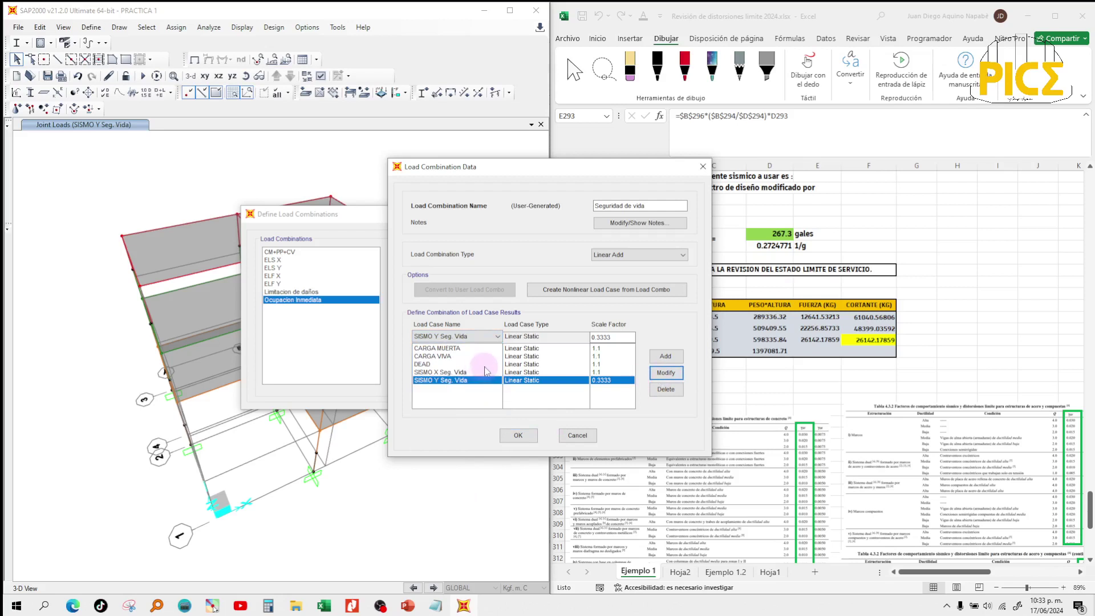
Check the seismic cases in the Seguridad de vida combination, then save it and accept the load combination list.
{"action": "left_click", "coordinate": [463, 372]}
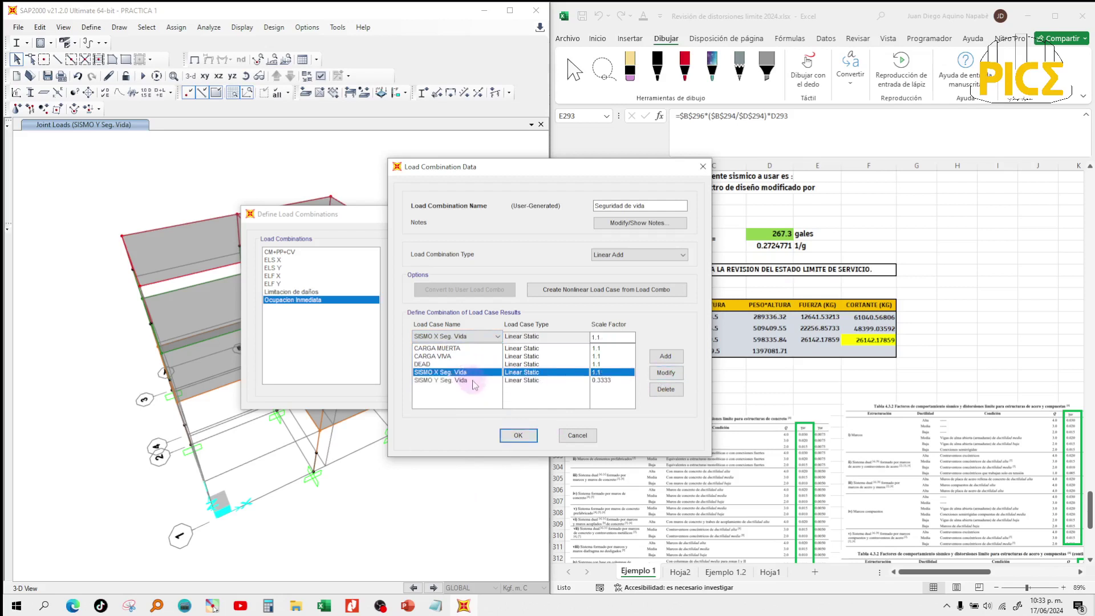
{"action": "left_click", "coordinate": [470, 380]}
{"action": "left_click", "coordinate": [517, 435]}
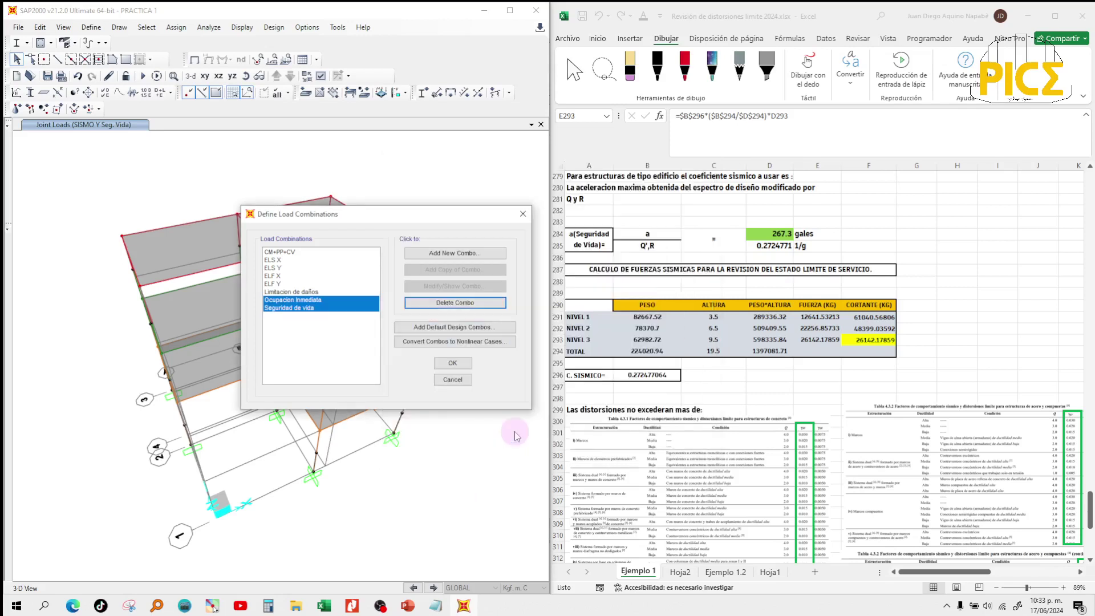
{"action": "left_click", "coordinate": [337, 299]}
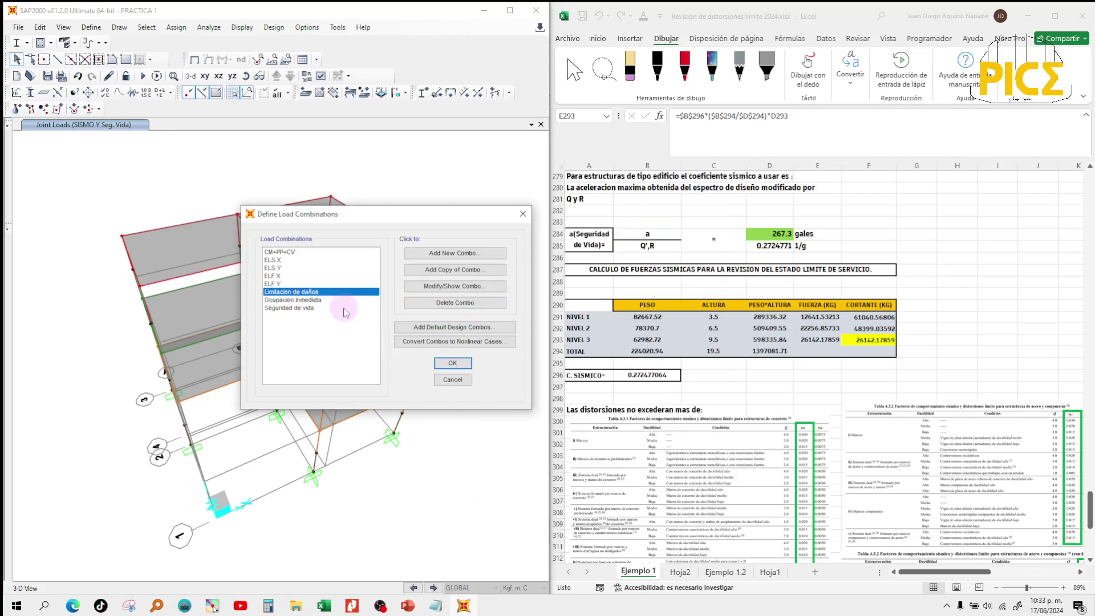
{"action": "left_click", "coordinate": [342, 308]}
{"action": "left_click", "coordinate": [449, 364]}
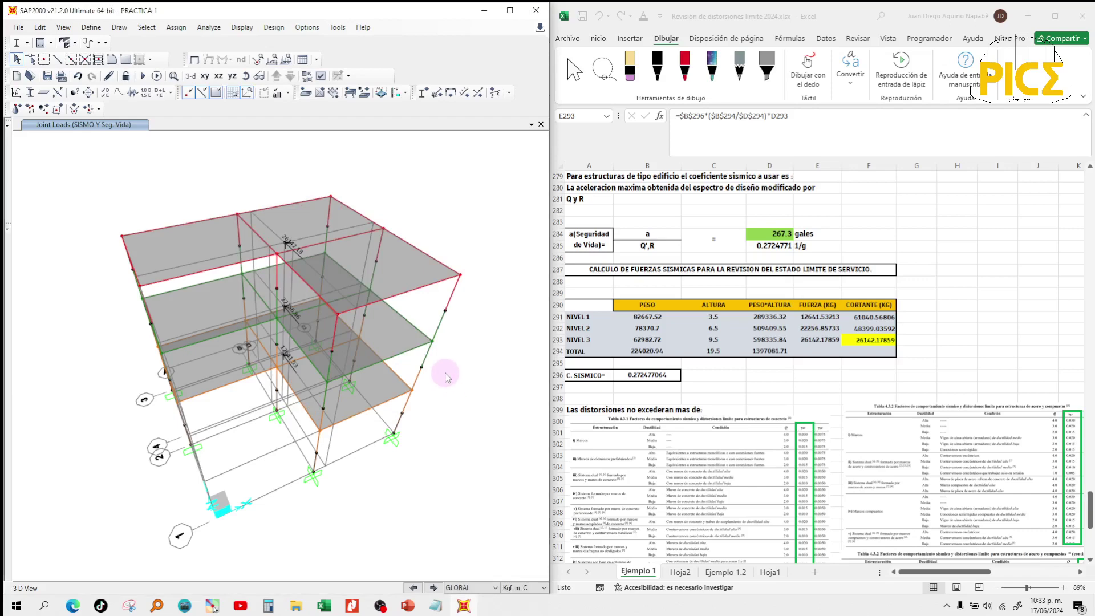
Review the defined load patterns through the SISMO X and SISMO Y Seg. Vida entries.
{"action": "scroll", "coordinate": [447, 373], "scroll_direction": "down", "scroll_amount": 1}
{"action": "scroll", "coordinate": [450, 382], "scroll_direction": "up", "scroll_amount": 2}
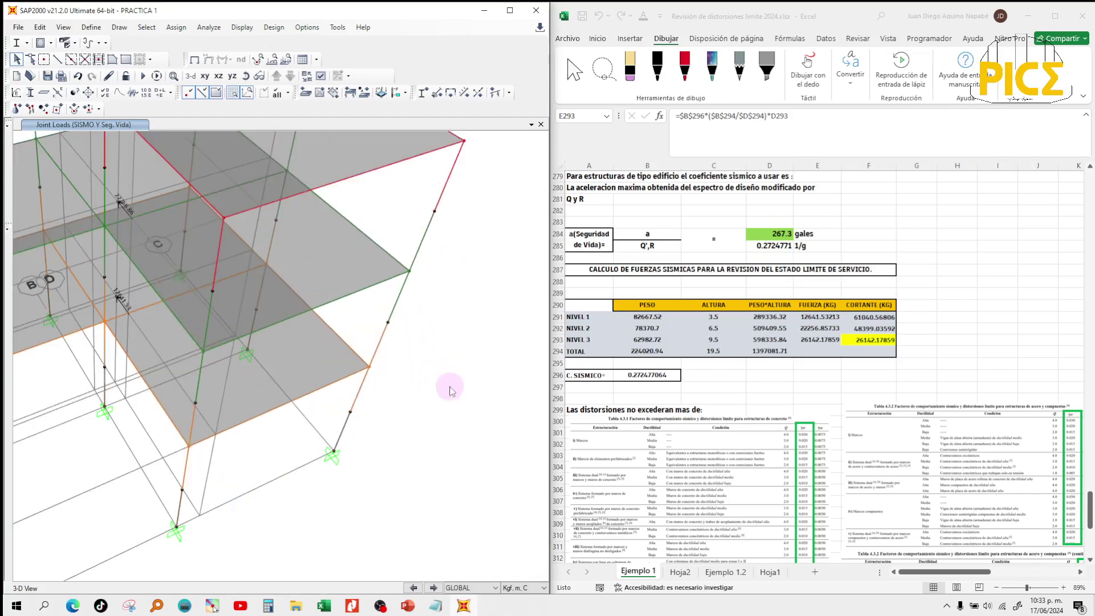
{"action": "scroll", "coordinate": [436, 402], "scroll_direction": "down", "scroll_amount": 2}
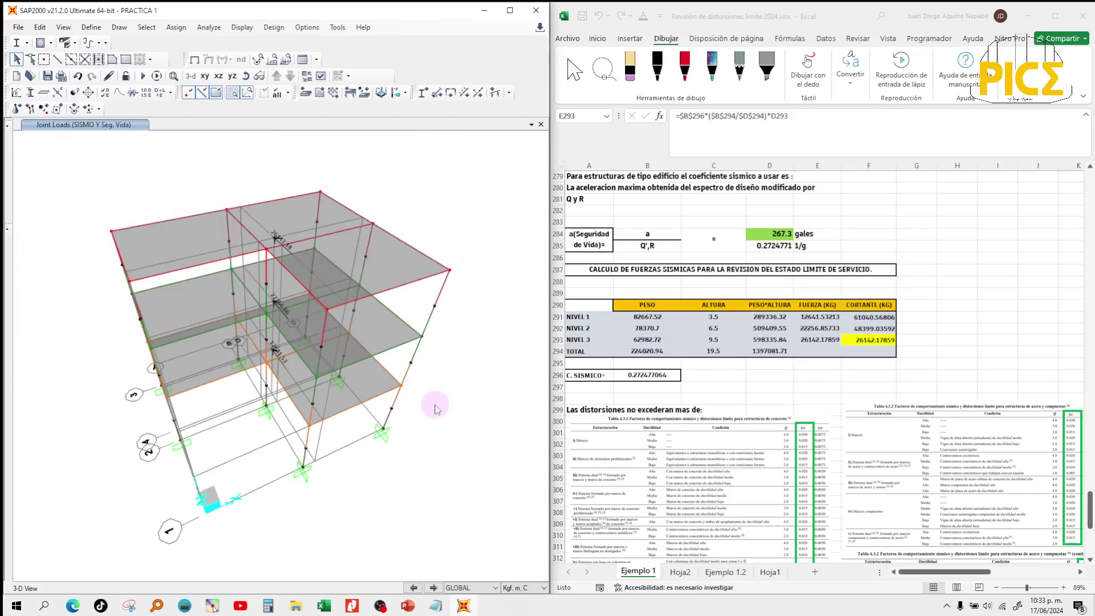
{"action": "left_click", "coordinate": [91, 26]}
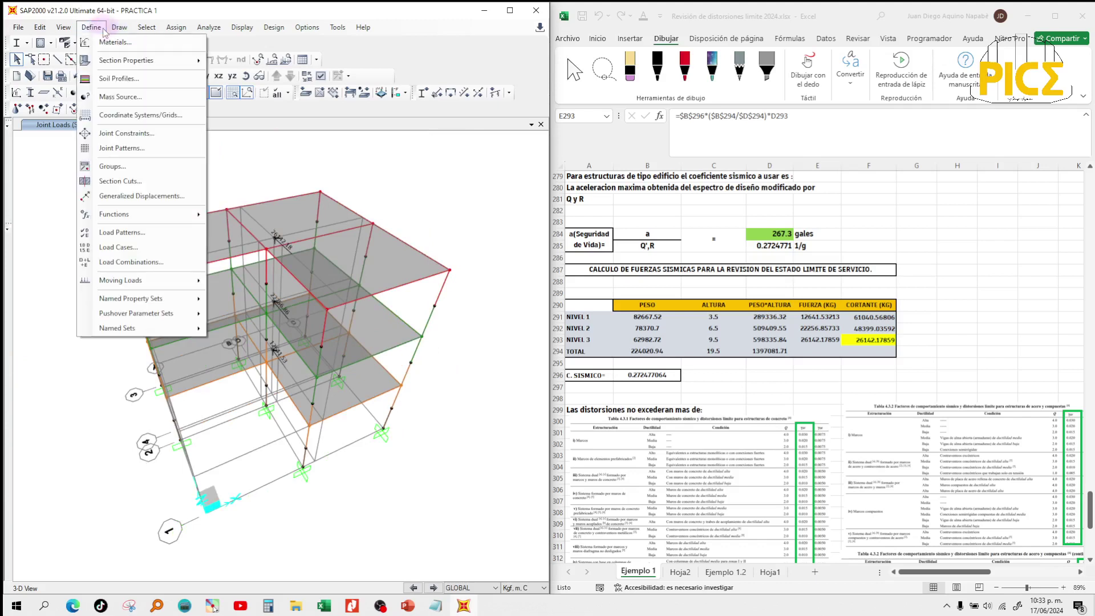
{"action": "left_click", "coordinate": [139, 237]}
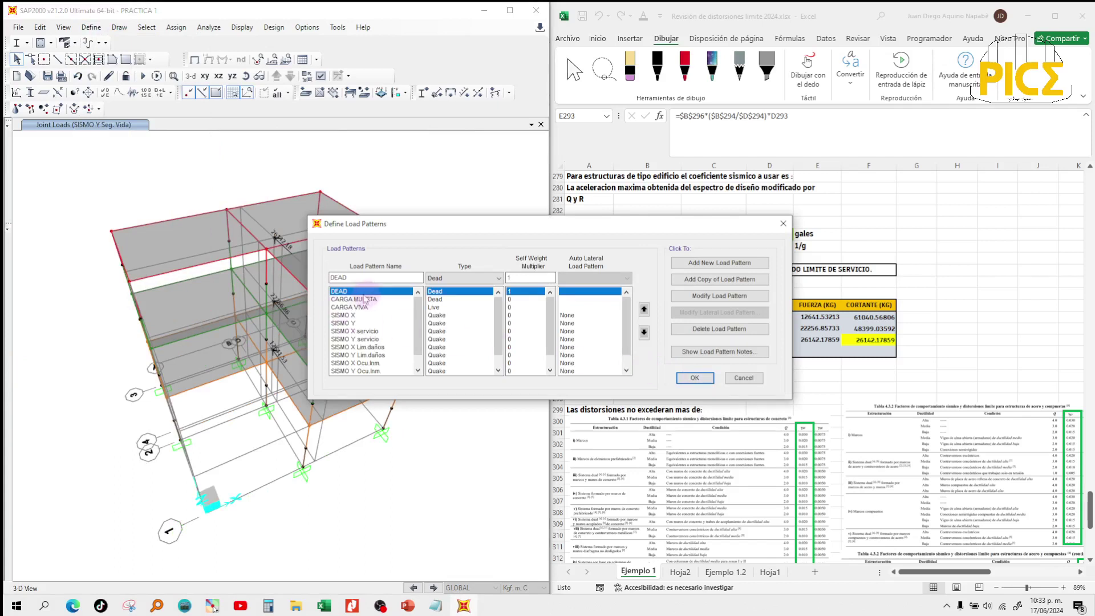
{"action": "scroll", "coordinate": [373, 311], "scroll_direction": "down", "scroll_amount": 1}
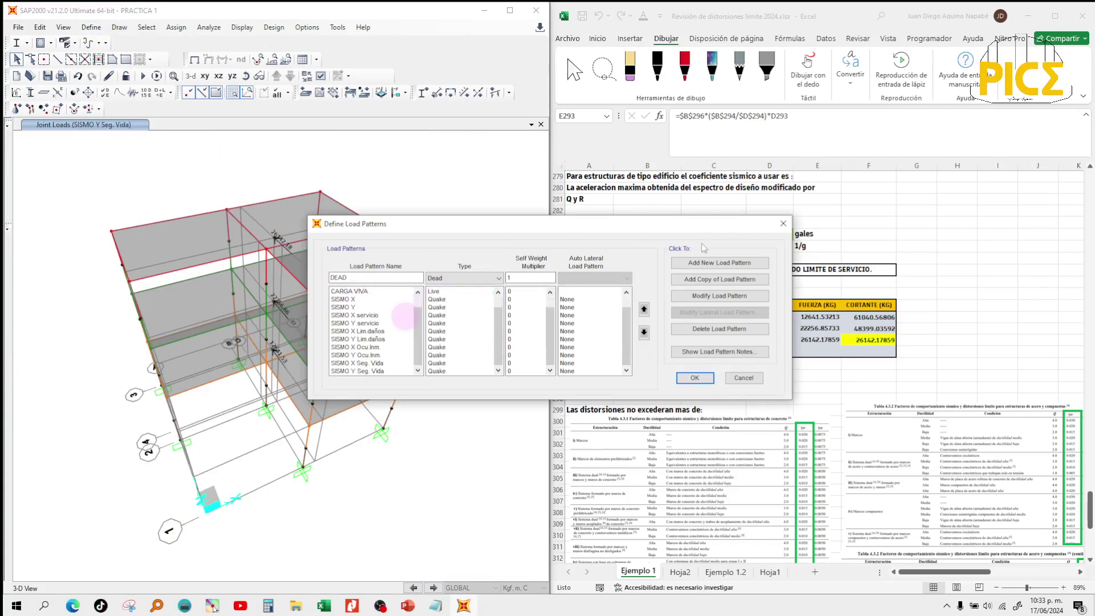
{"action": "left_click", "coordinate": [786, 224]}
Check the loads applied in the PESO PROPIO load case, delete that case, and accept the load case list.
{"action": "left_click", "coordinate": [91, 27]}
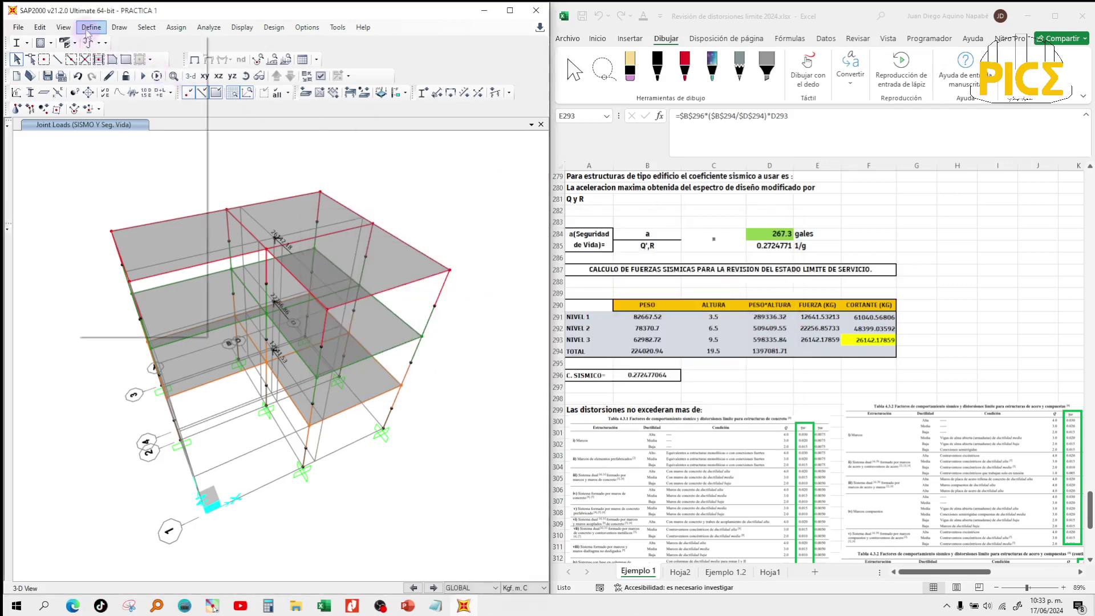
{"action": "left_click", "coordinate": [113, 248]}
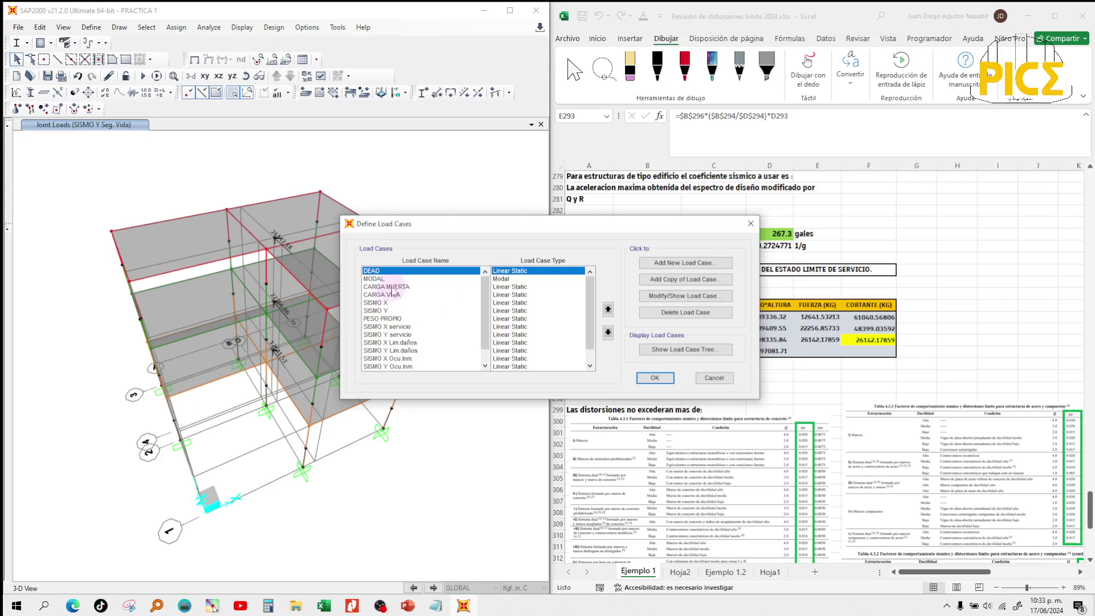
{"action": "left_click", "coordinate": [390, 319]}
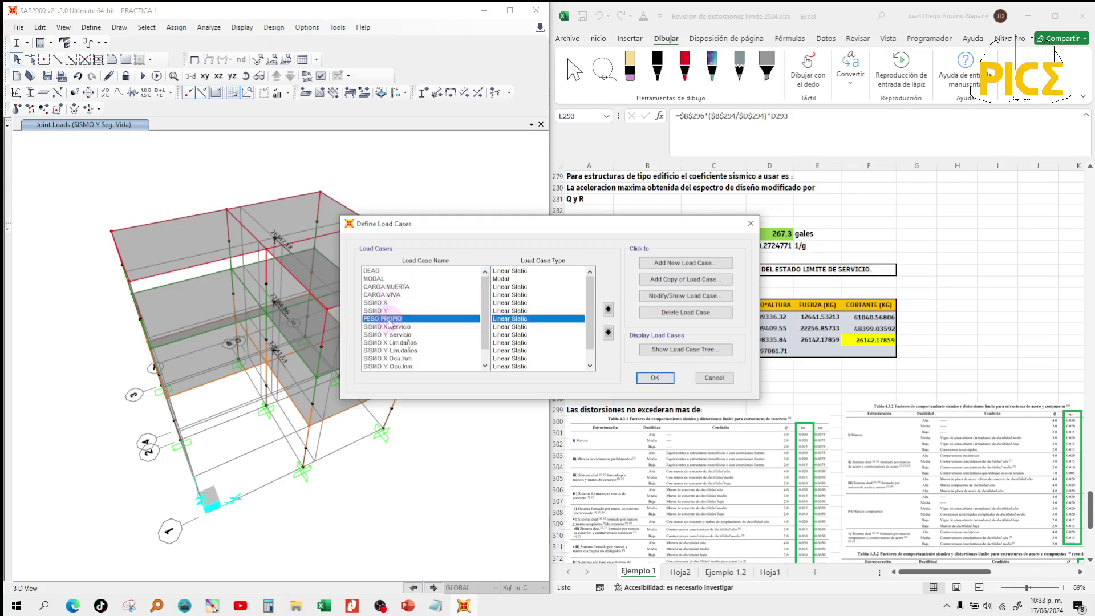
{"action": "left_click", "coordinate": [669, 299]}
{"action": "left_click", "coordinate": [670, 298]}
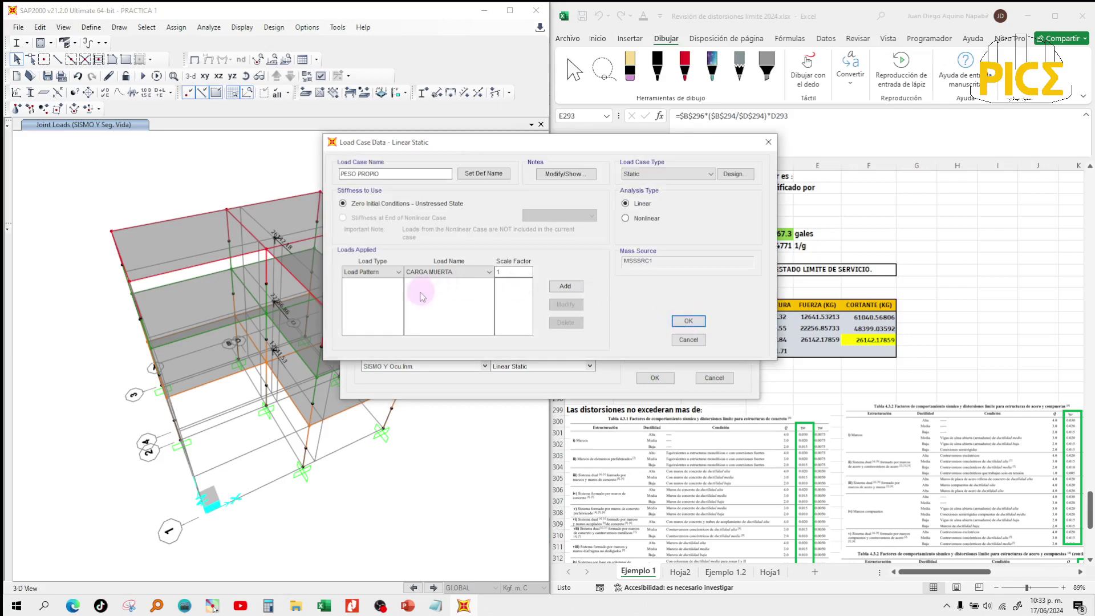
{"action": "left_click", "coordinate": [768, 143]}
{"action": "left_click", "coordinate": [685, 312]}
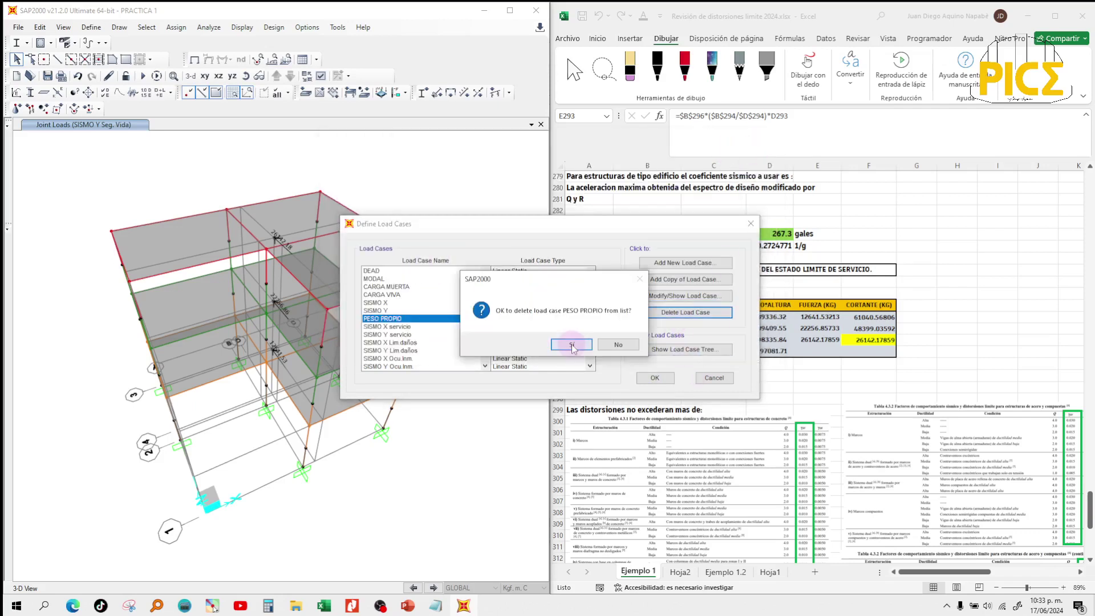
{"action": "left_click", "coordinate": [571, 344]}
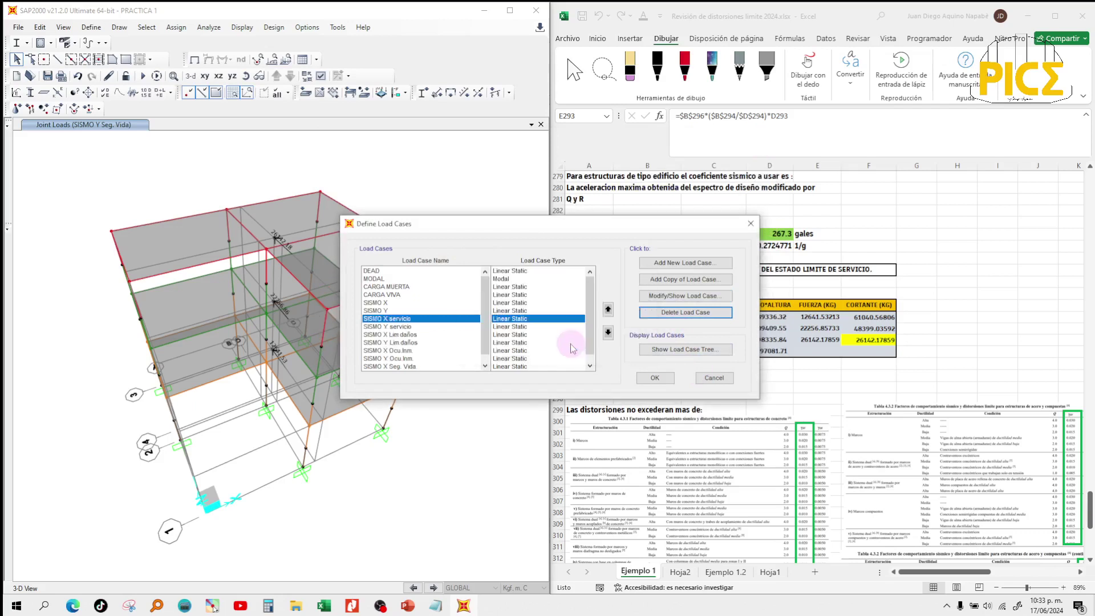
{"action": "left_click", "coordinate": [655, 379]}
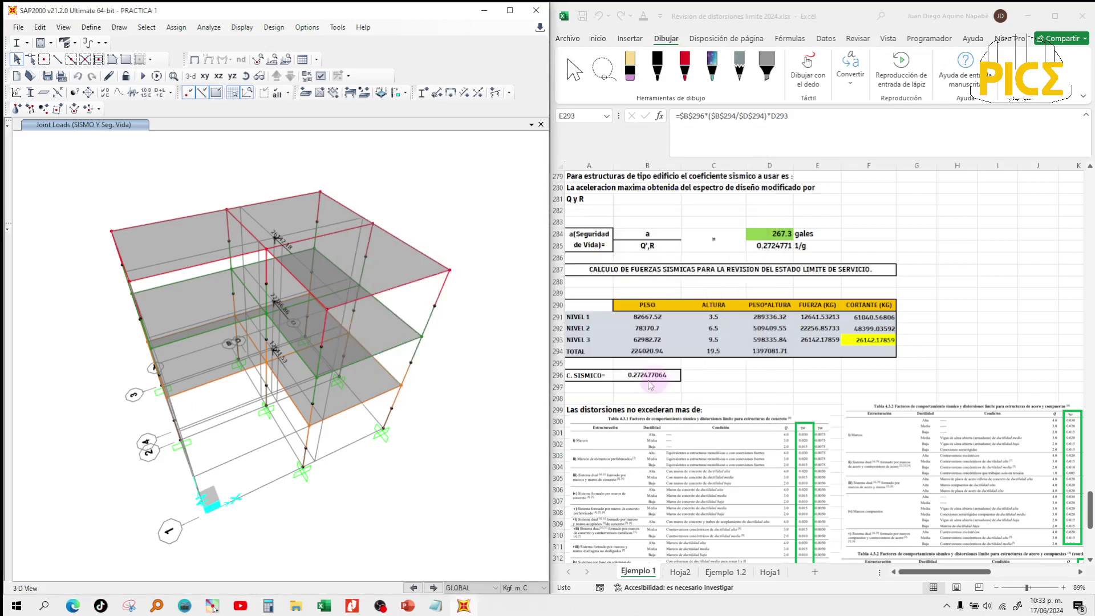
Rotate the 3D view of the building to a lower angle and run the analysis for all load cases.
{"action": "left_click", "coordinate": [247, 93]}
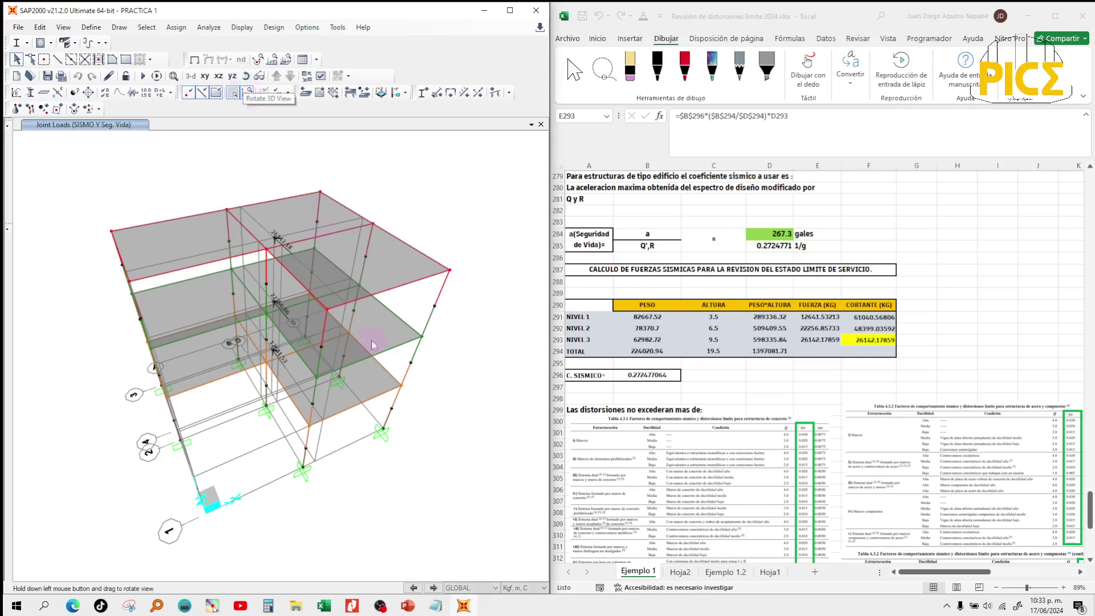
{"action": "left_click_drag", "start_coordinate": [397, 397], "coordinate": [440, 337]}
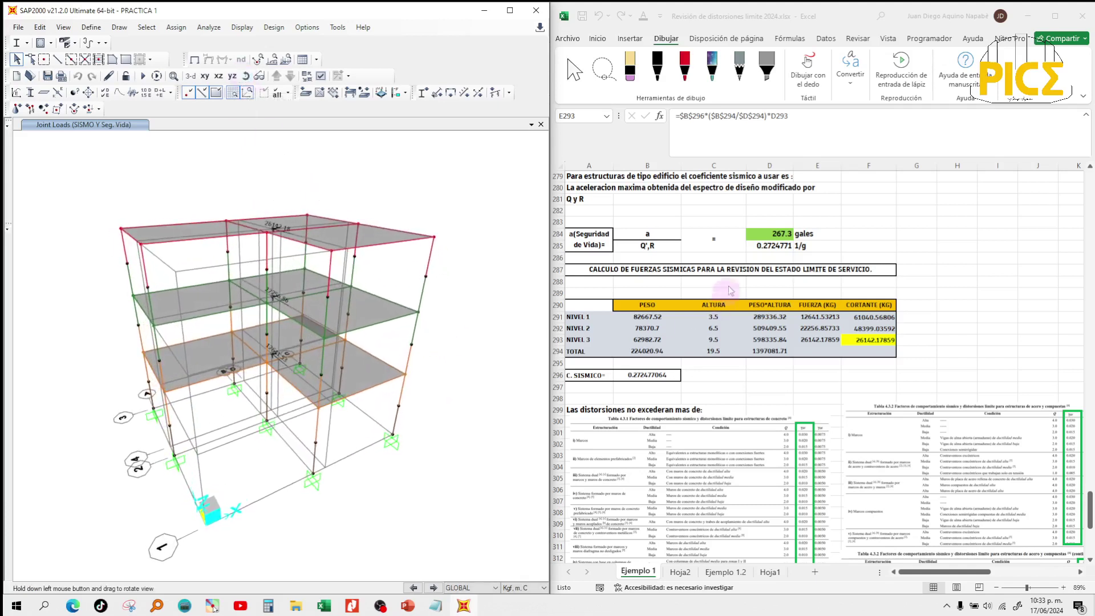
{"action": "left_click", "coordinate": [160, 29]}
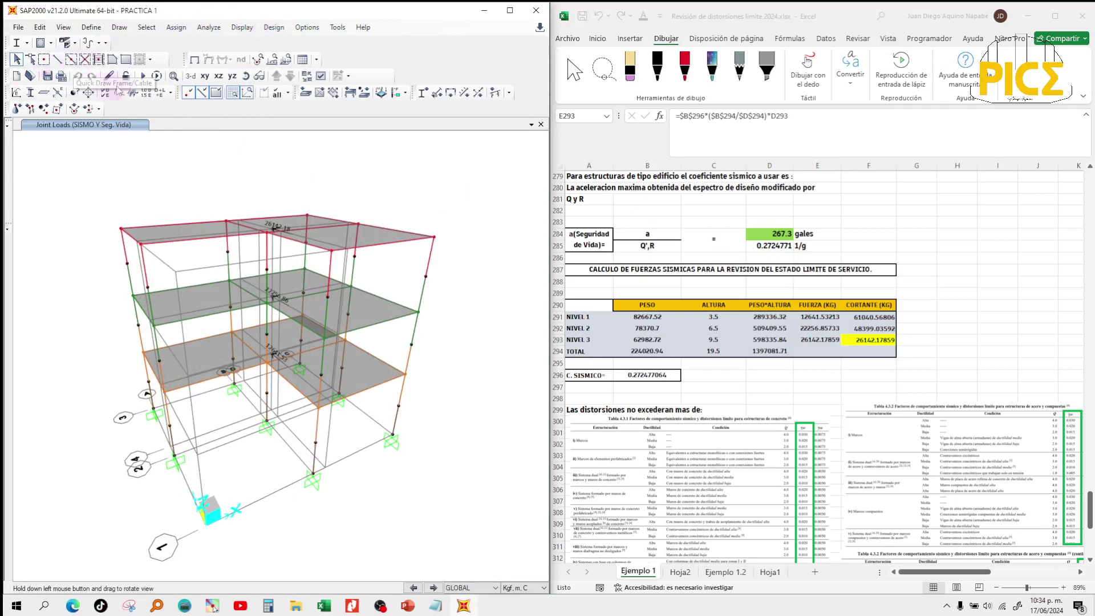
{"action": "left_click", "coordinate": [142, 75]}
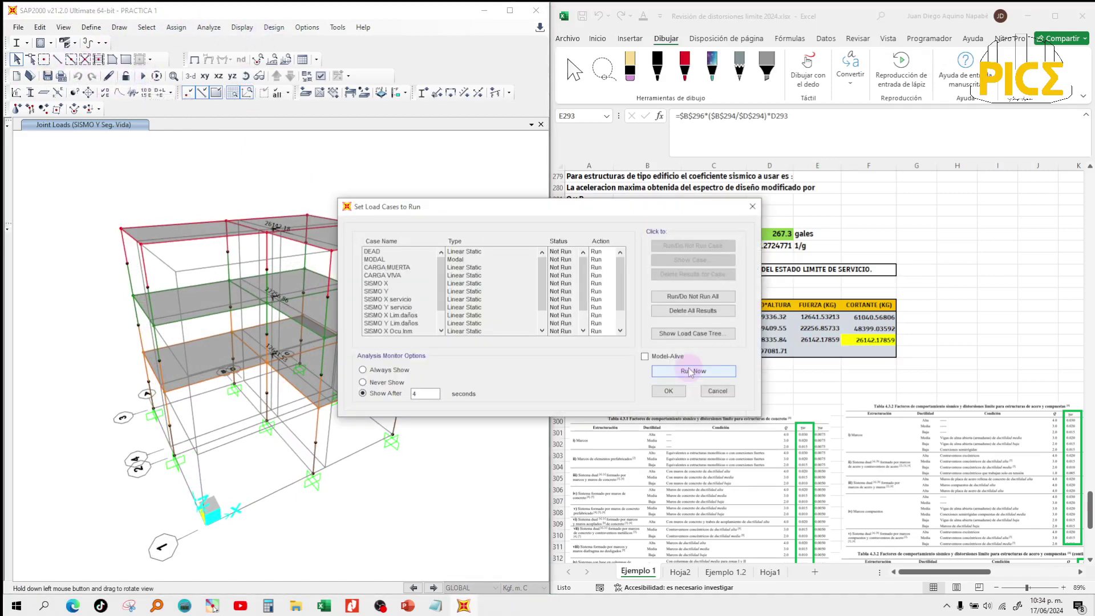
{"action": "left_click", "coordinate": [673, 379]}
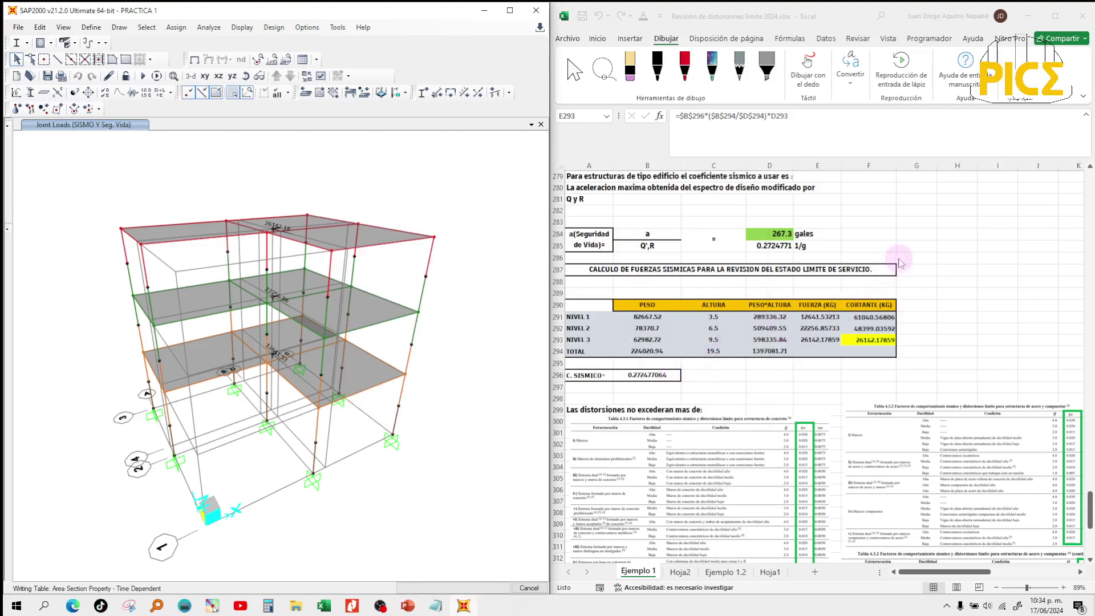
Switch to the Excel workbook and examine the seismic force and distortion tables from Seguridad de vida back to the service limit state.
{"action": "scroll", "coordinate": [899, 258], "scroll_direction": "up", "scroll_amount": 6}
{"action": "scroll", "coordinate": [899, 259], "scroll_direction": "up", "scroll_amount": 5}
{"action": "scroll", "coordinate": [898, 259], "scroll_direction": "down", "scroll_amount": 5}
{"action": "scroll", "coordinate": [899, 258], "scroll_direction": "down", "scroll_amount": 7}
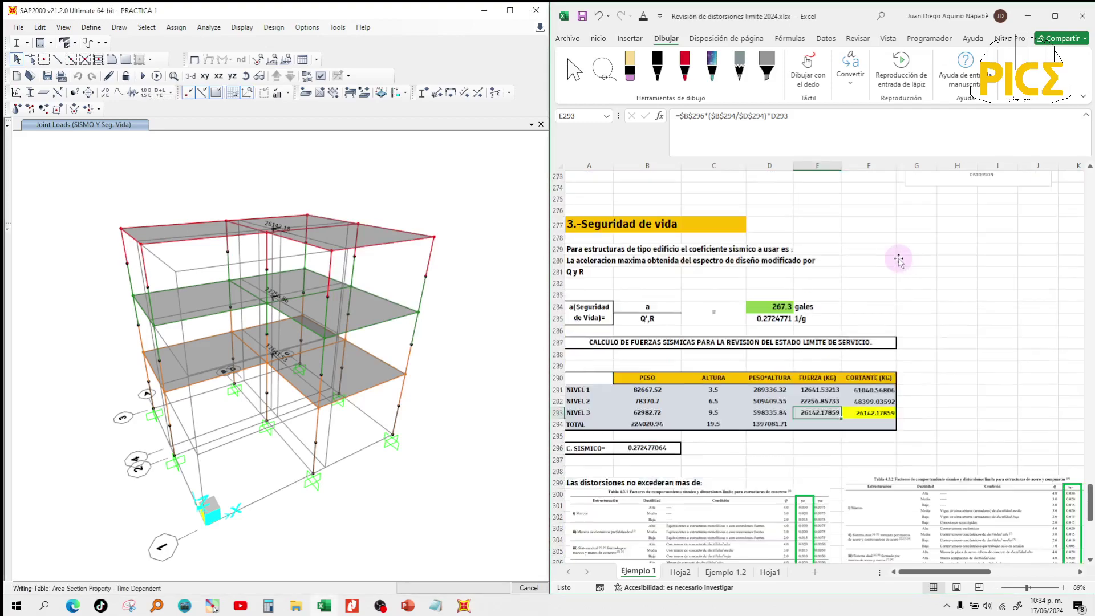
{"action": "scroll", "coordinate": [898, 258], "scroll_direction": "up", "scroll_amount": 9}
{"action": "scroll", "coordinate": [898, 259], "scroll_direction": "up", "scroll_amount": 15}
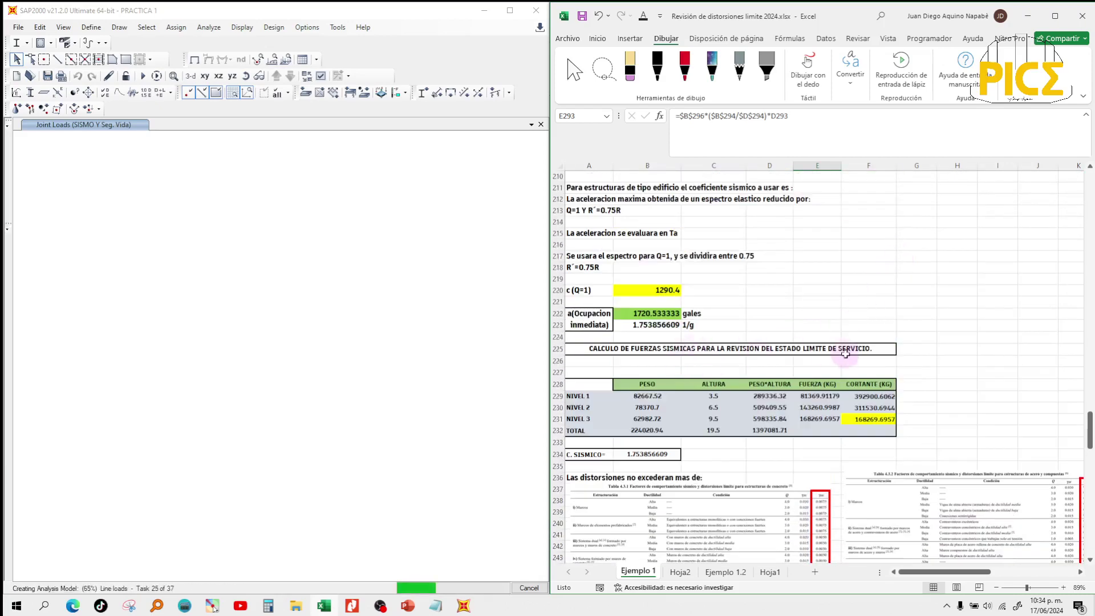
{"action": "left_click", "coordinate": [840, 349]}
{"action": "scroll", "coordinate": [833, 355], "scroll_direction": "up", "scroll_amount": 9}
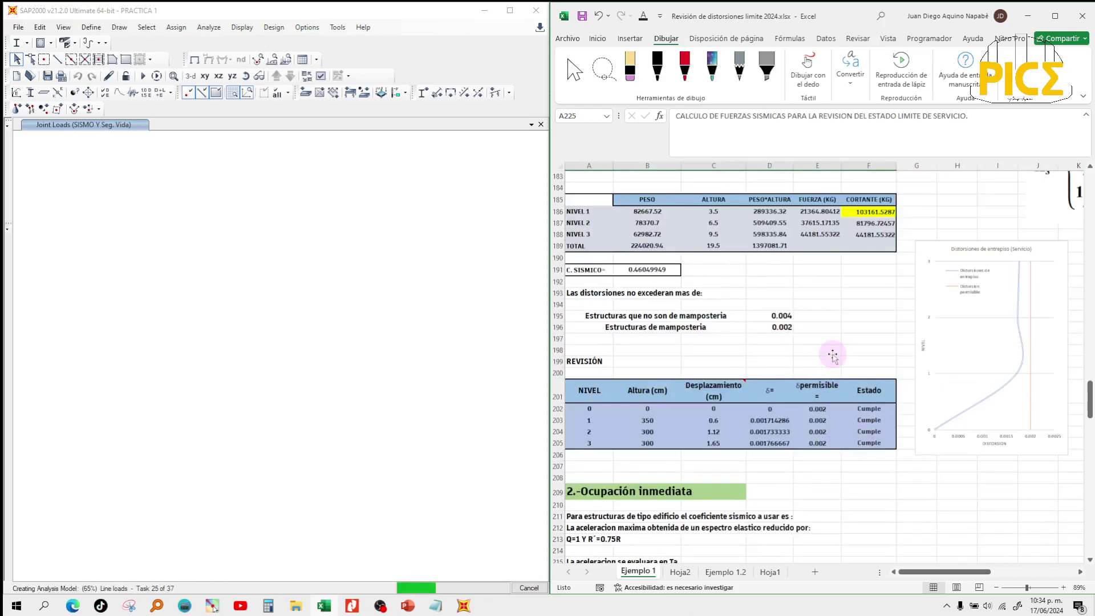
{"action": "scroll", "coordinate": [833, 355], "scroll_direction": "up", "scroll_amount": 3}
{"action": "left_click", "coordinate": [710, 271]}
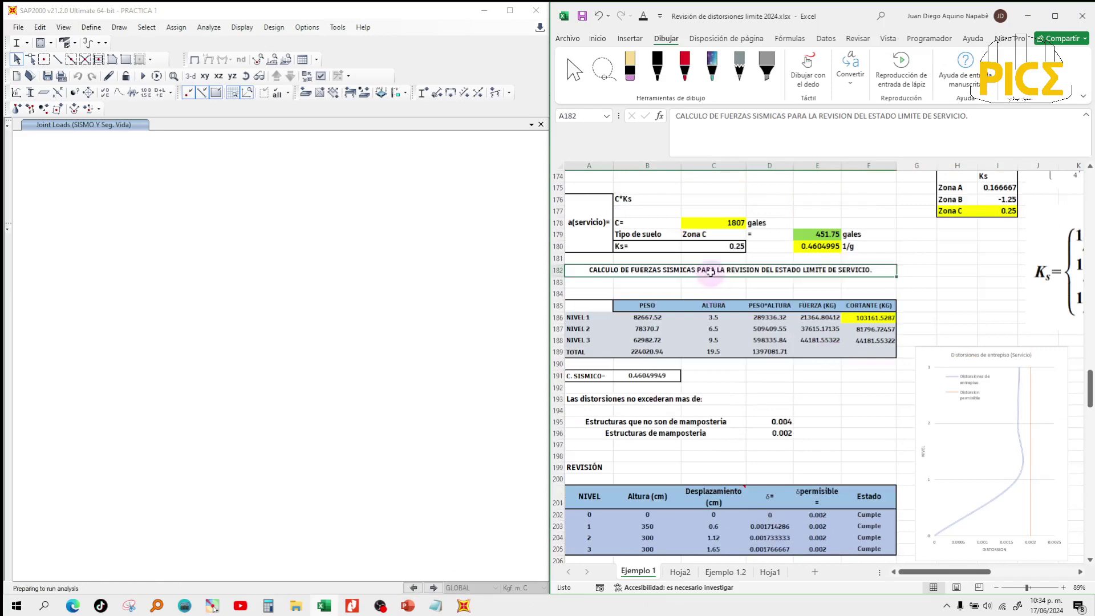
Change the force-calculation heading in the Ocupación inmediata section to "CALCULO DE FUERZAS SISMICAS PARA LA REVISION DE OCUPACION INMEDIATA".
{"action": "scroll", "coordinate": [719, 286], "scroll_direction": "down", "scroll_amount": 12}
{"action": "left_click", "coordinate": [756, 349]}
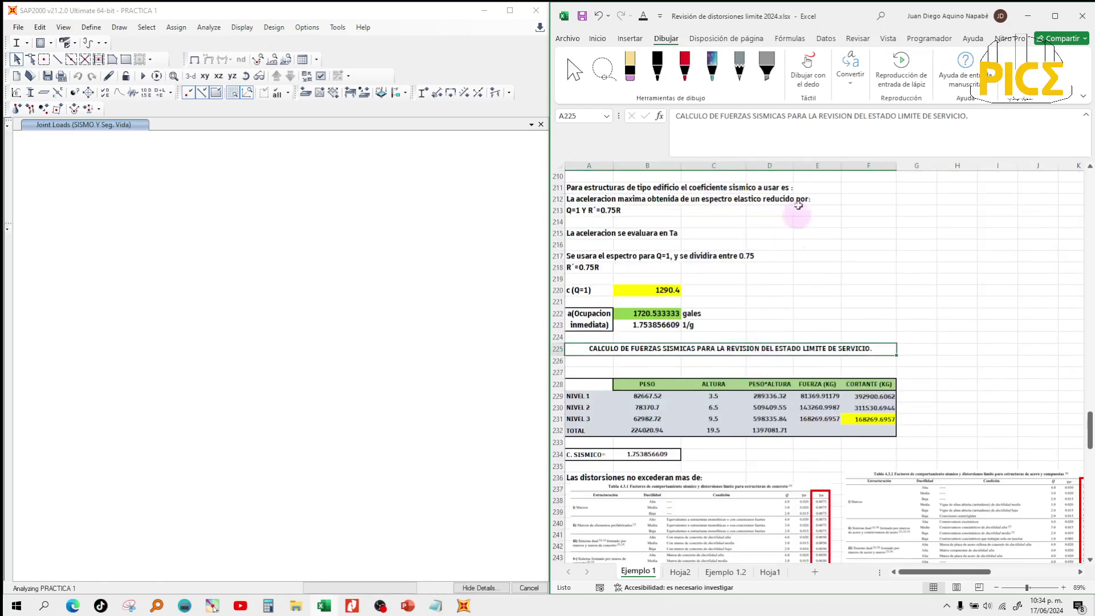
{"action": "scroll", "coordinate": [835, 210], "scroll_direction": "up", "scroll_amount": 4}
{"action": "scroll", "coordinate": [833, 216], "scroll_direction": "down", "scroll_amount": 3}
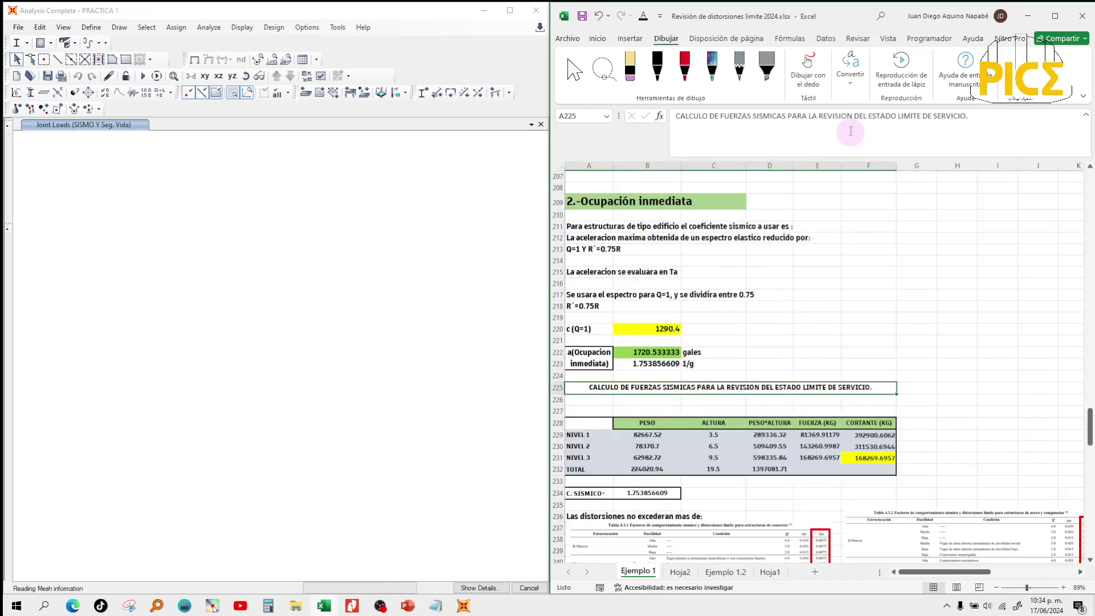
{"action": "left_click_drag", "start_coordinate": [853, 130], "coordinate": [991, 129]}
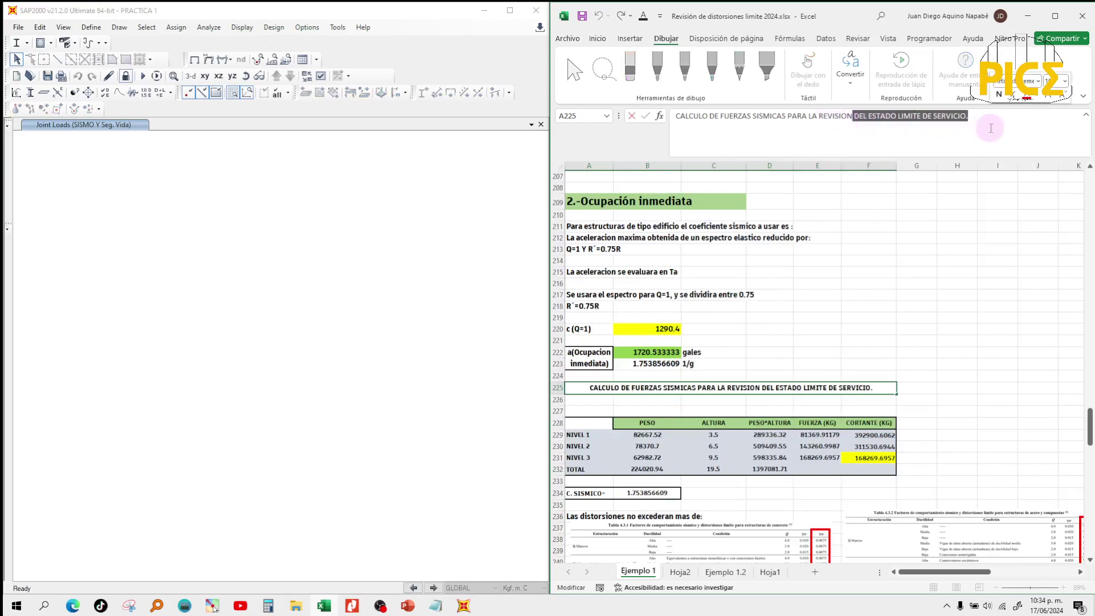
{"action": "key", "text": "BackSpace"}
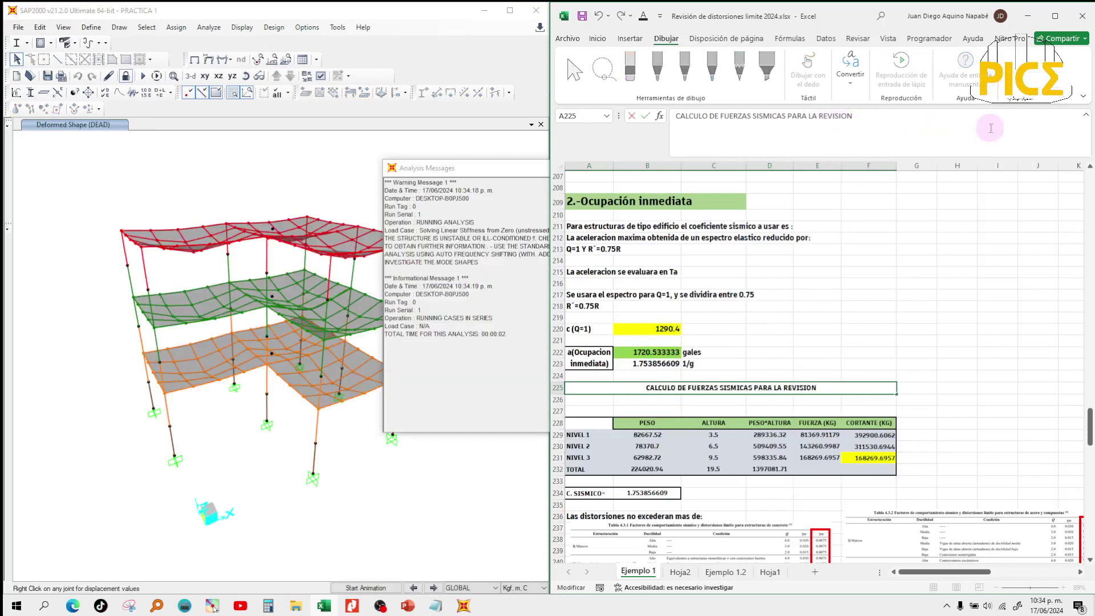
{"action": "type", "text": "de oc"}
{"action": "type", "text": "})"}
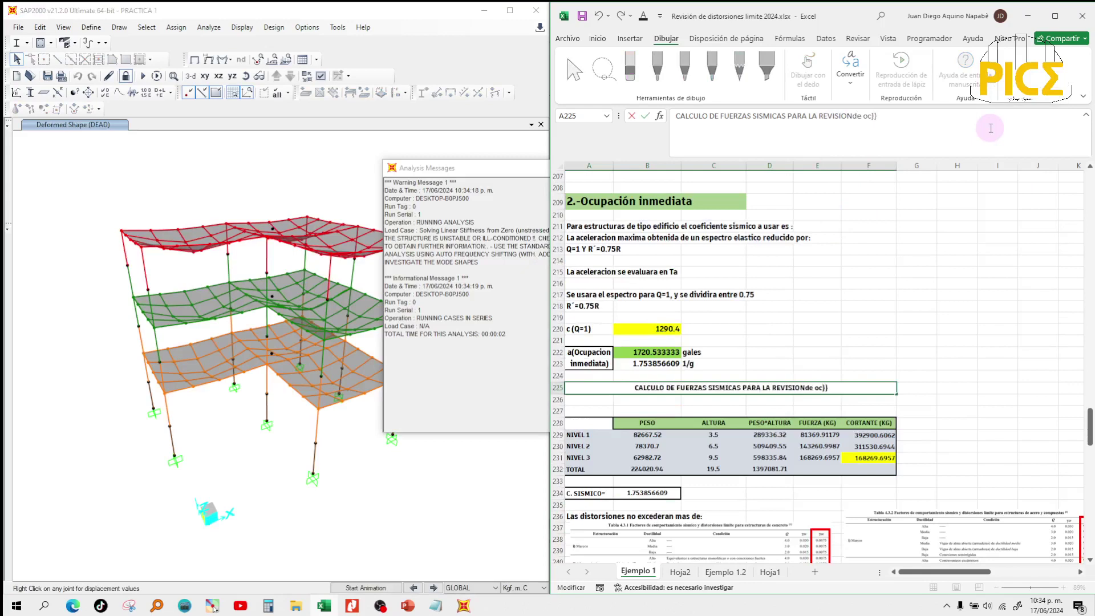
{"action": "key", "text": "BackSpace"}
{"action": "key", "text": "BackSpace"}
{"action": "key", "text": "BackSpace"}
{"action": "key", "text": "BackSpace"}
{"action": "key", "text": "BackSpace"}
{"action": "key", "text": "BackSpace"}
{"action": "key", "text": "BackSpace"}
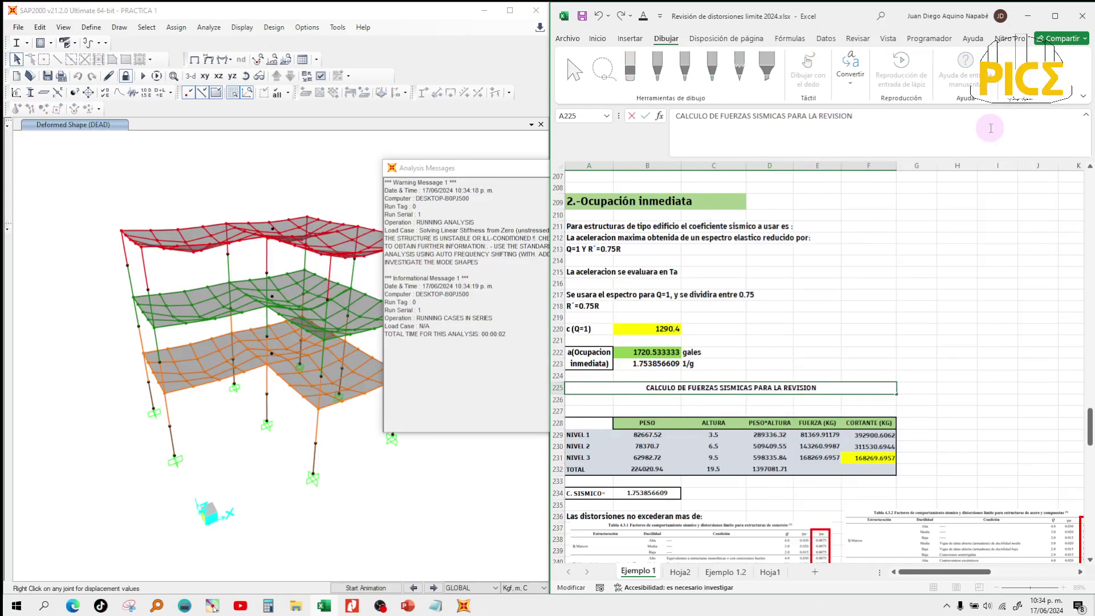
{"action": "type", "text": "DE OCU"}
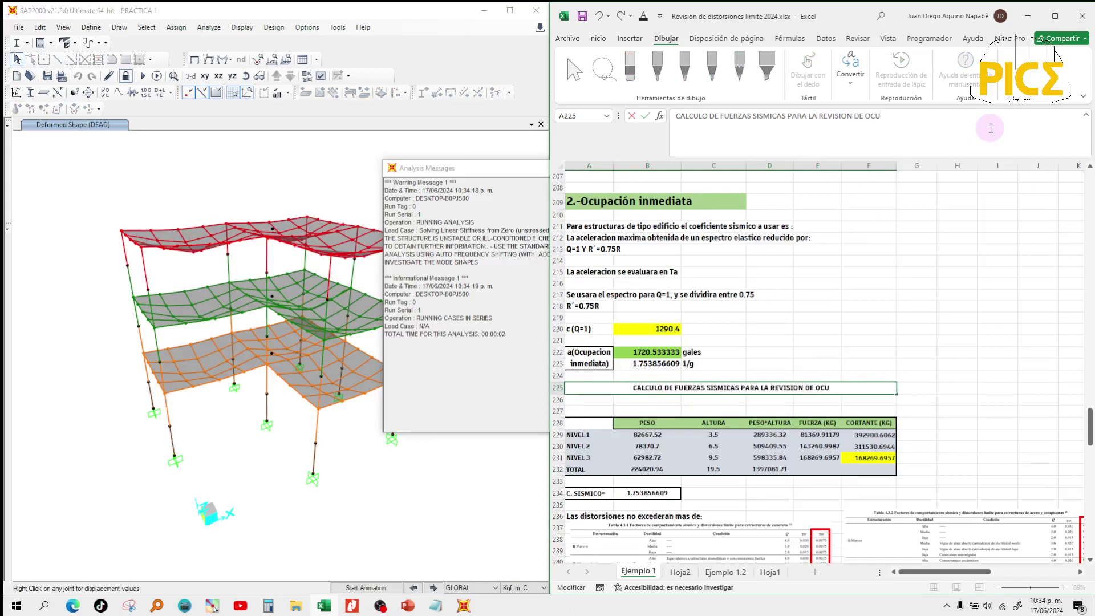
{"action": "type", "text": "PACION INMEDIA"}
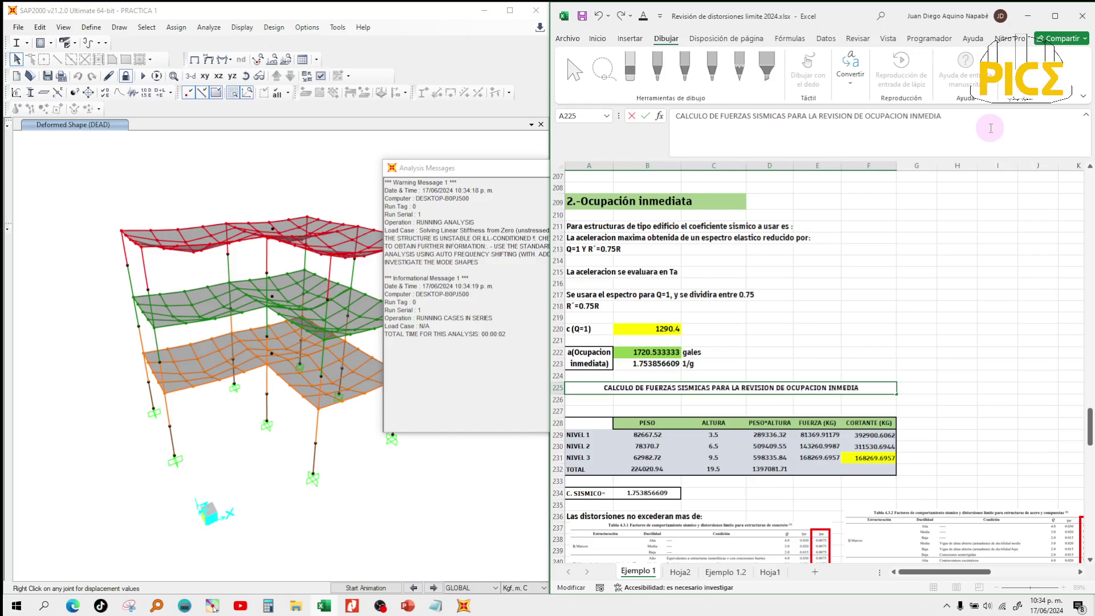
{"action": "key", "text": "Return"}
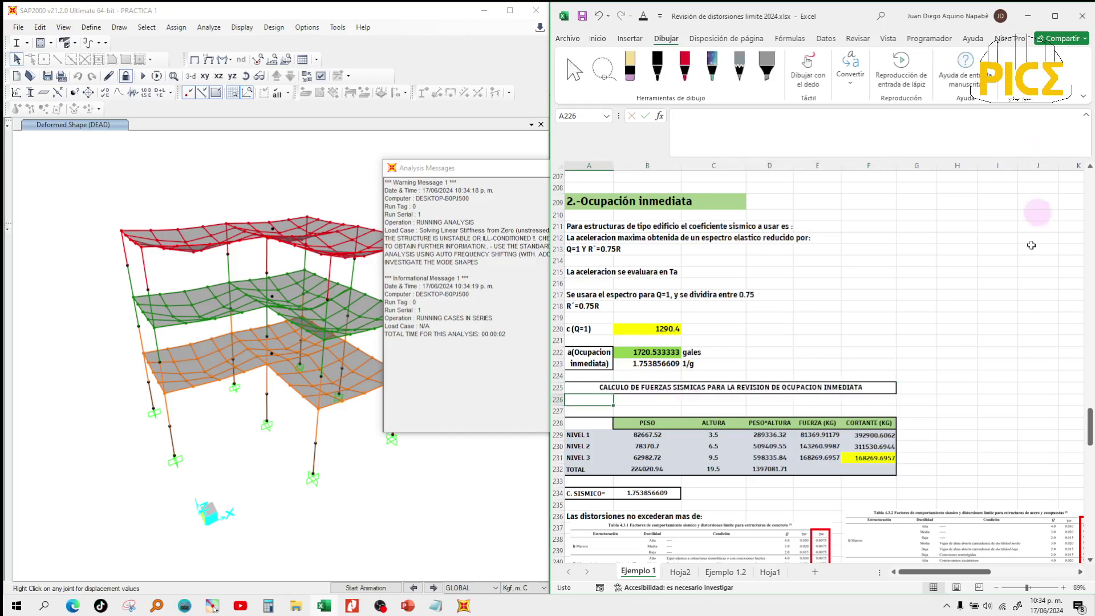
Change the force-calculation heading in the Seguridad de vida section to "CALCULO DE FUERZAS SISMICAS PARA LA REVISION DE SEGURIDAD DE VIDA".
{"action": "scroll", "coordinate": [848, 431], "scroll_direction": "down", "scroll_amount": 8}
{"action": "scroll", "coordinate": [845, 434], "scroll_direction": "down", "scroll_amount": 13}
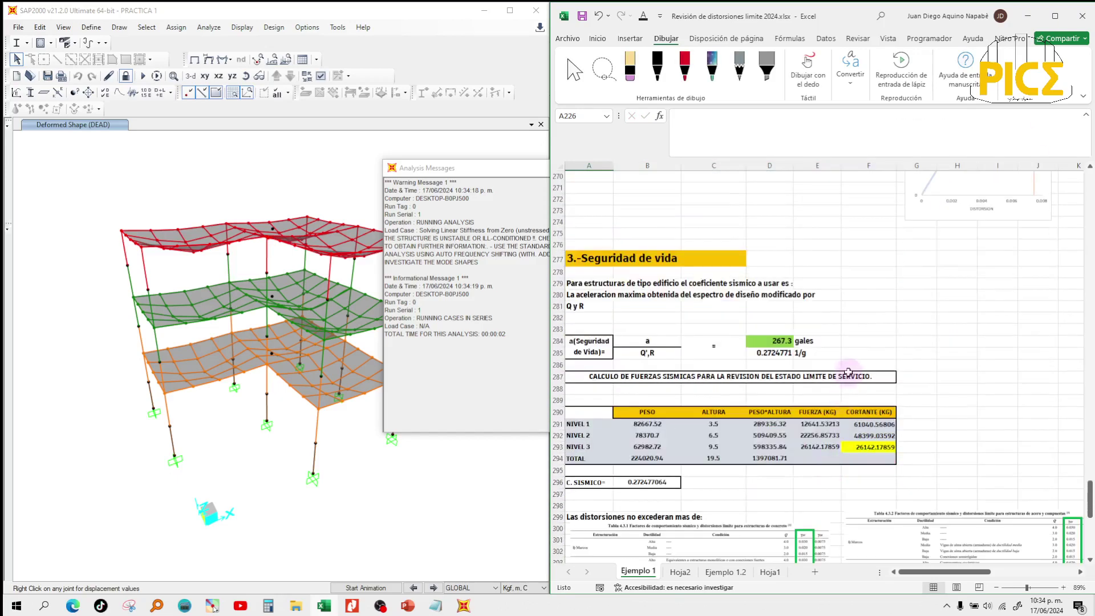
{"action": "left_click", "coordinate": [849, 376]}
{"action": "left_click_drag", "start_coordinate": [864, 116], "coordinate": [1003, 119]}
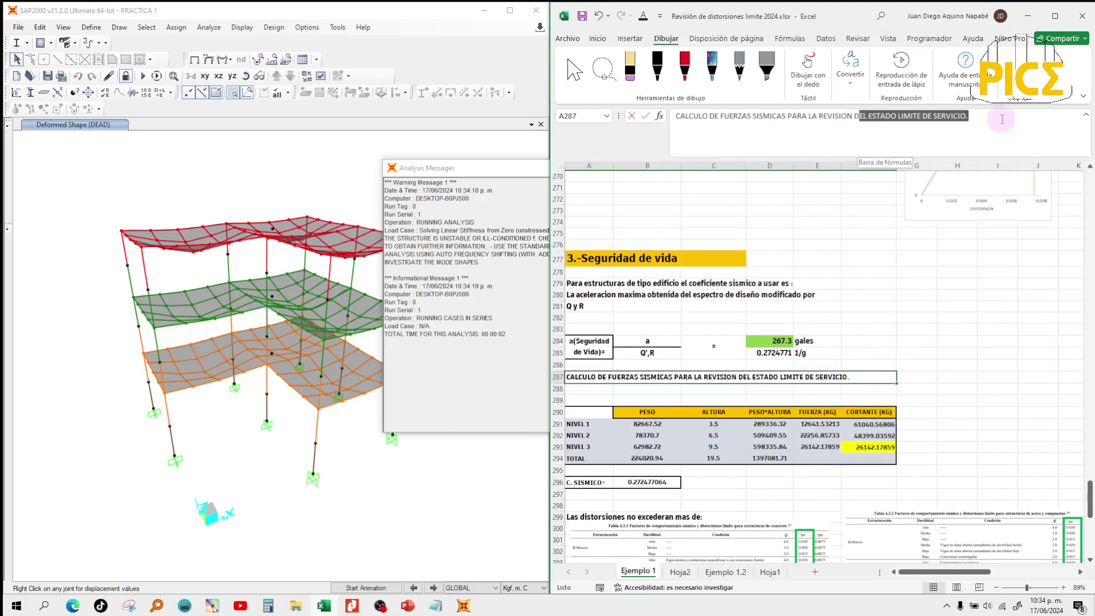
{"action": "key", "text": "BackSpace"}
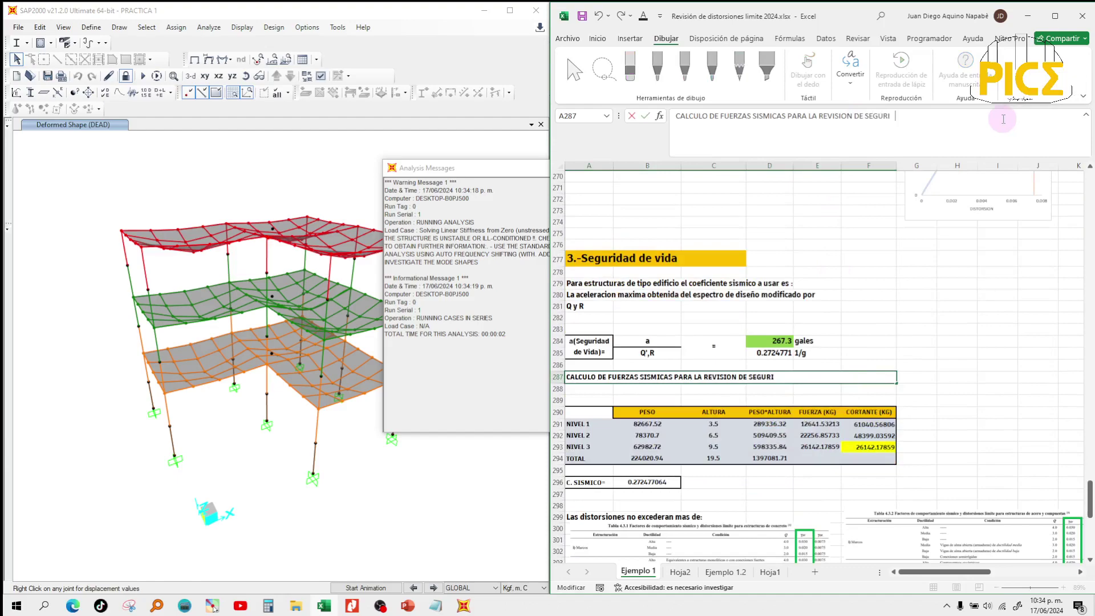
{"action": "type", "text": "VIDA"}
{"action": "key", "text": "Return"}
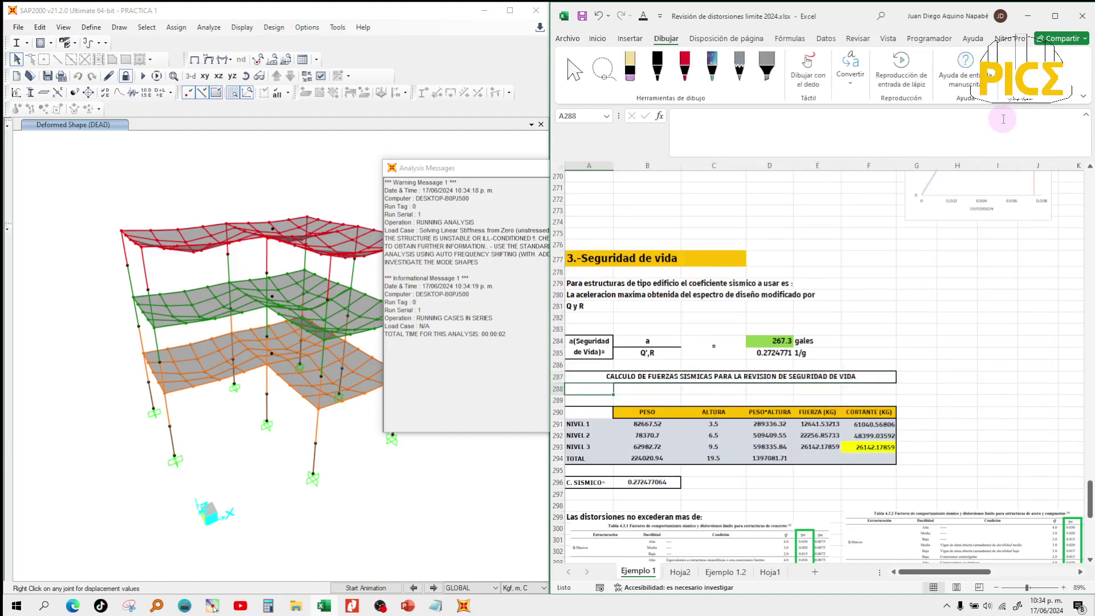
Select the level 1 displacement in the service-state review table, switch to SAP2000 and close the analysis messages.
{"action": "scroll", "coordinate": [838, 340], "scroll_direction": "up", "scroll_amount": 20}
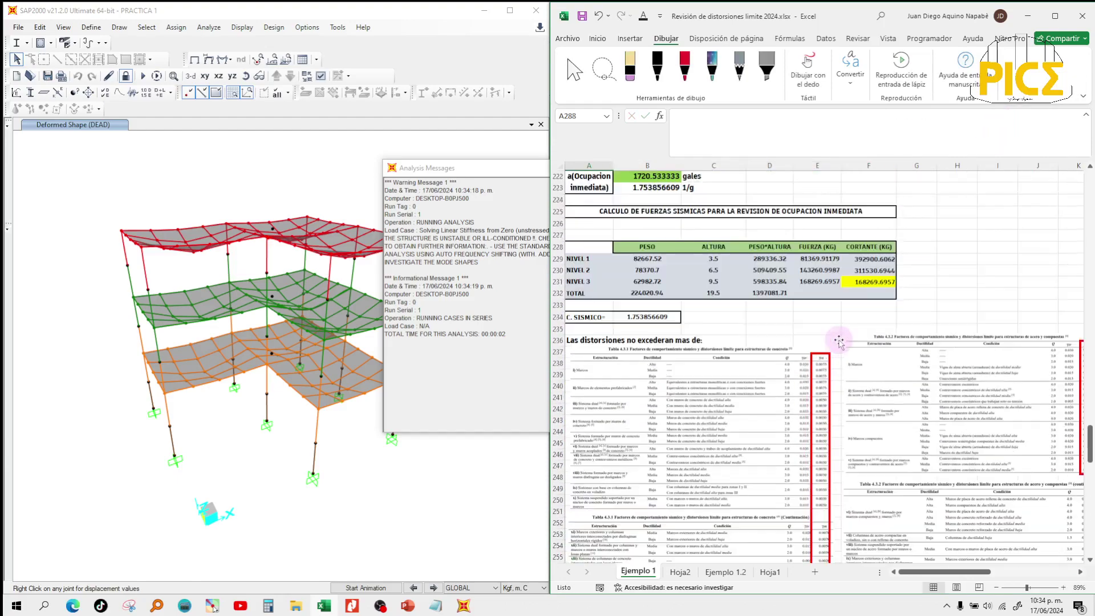
{"action": "scroll", "coordinate": [839, 341], "scroll_direction": "up", "scroll_amount": 9}
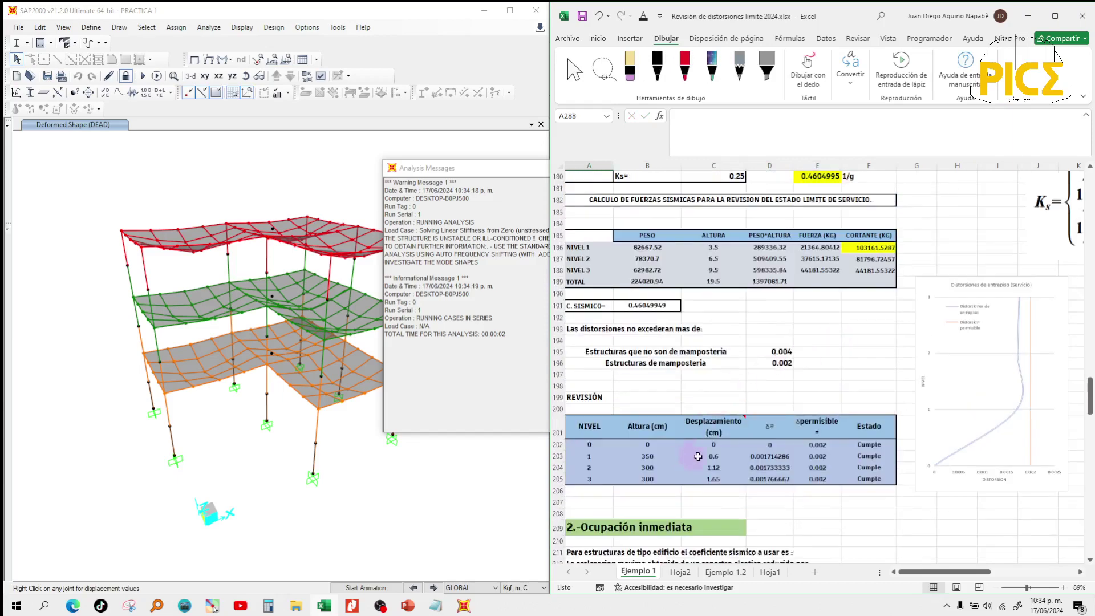
{"action": "left_click", "coordinate": [698, 457]}
{"action": "scroll", "coordinate": [698, 456], "scroll_direction": "down", "scroll_amount": 2}
{"action": "left_click", "coordinate": [530, 171]}
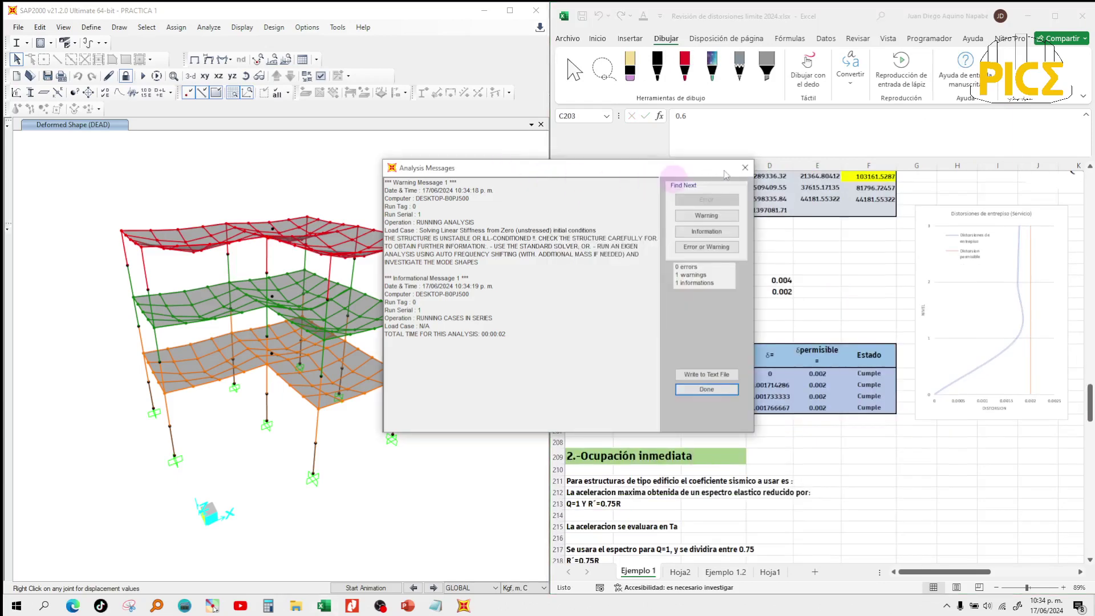
{"action": "left_click", "coordinate": [744, 169]}
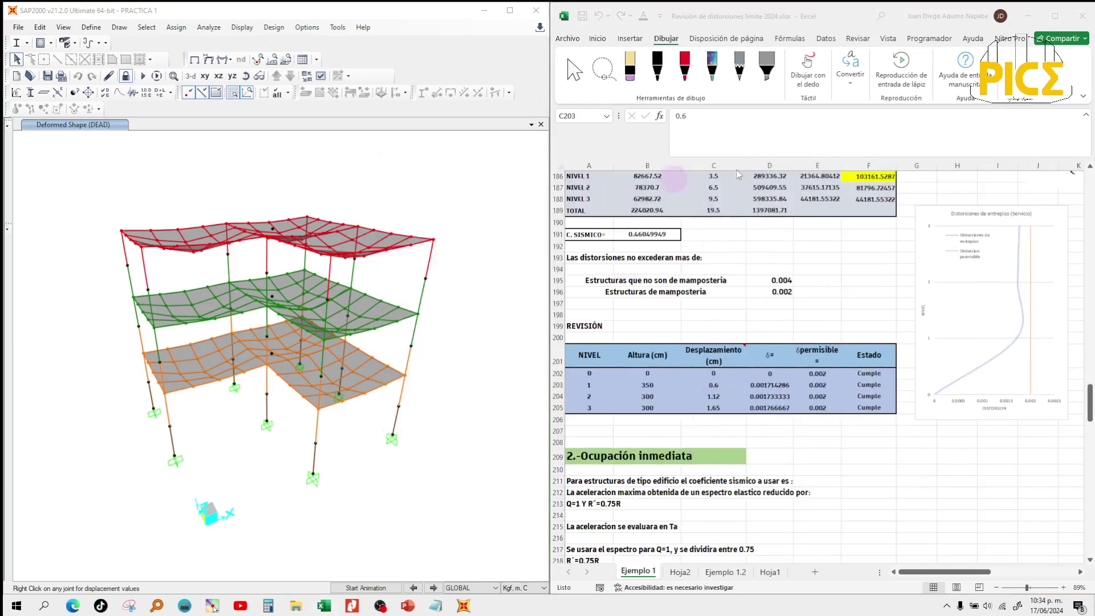
Display the deformed shape for the Limitacion de daños combination with Ux contours drawn on the objects.
{"action": "left_click", "coordinate": [238, 162]}
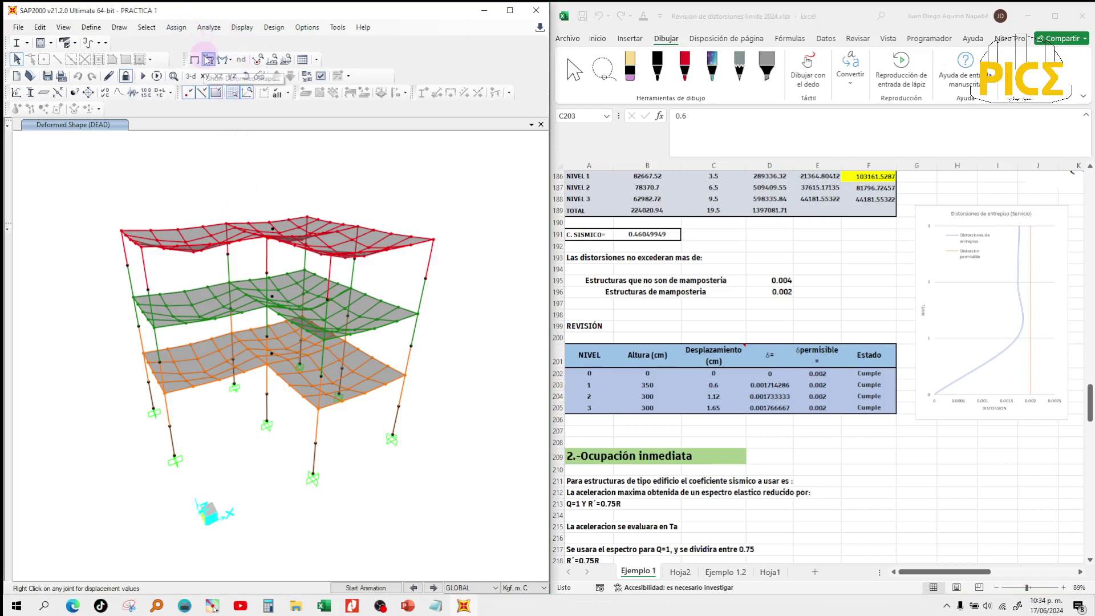
{"action": "left_click", "coordinate": [209, 60]}
{"action": "left_click_drag", "start_coordinate": [582, 91], "coordinate": [353, 55]}
{"action": "left_click", "coordinate": [365, 77]}
{"action": "scroll", "coordinate": [357, 217], "scroll_direction": "down", "scroll_amount": 3}
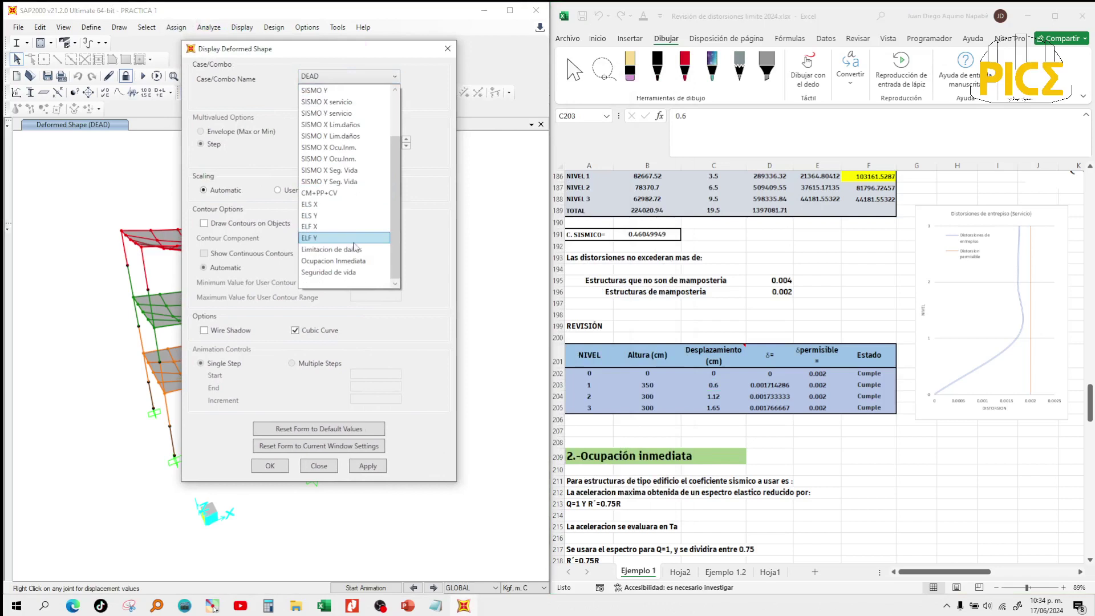
{"action": "left_click", "coordinate": [353, 250]}
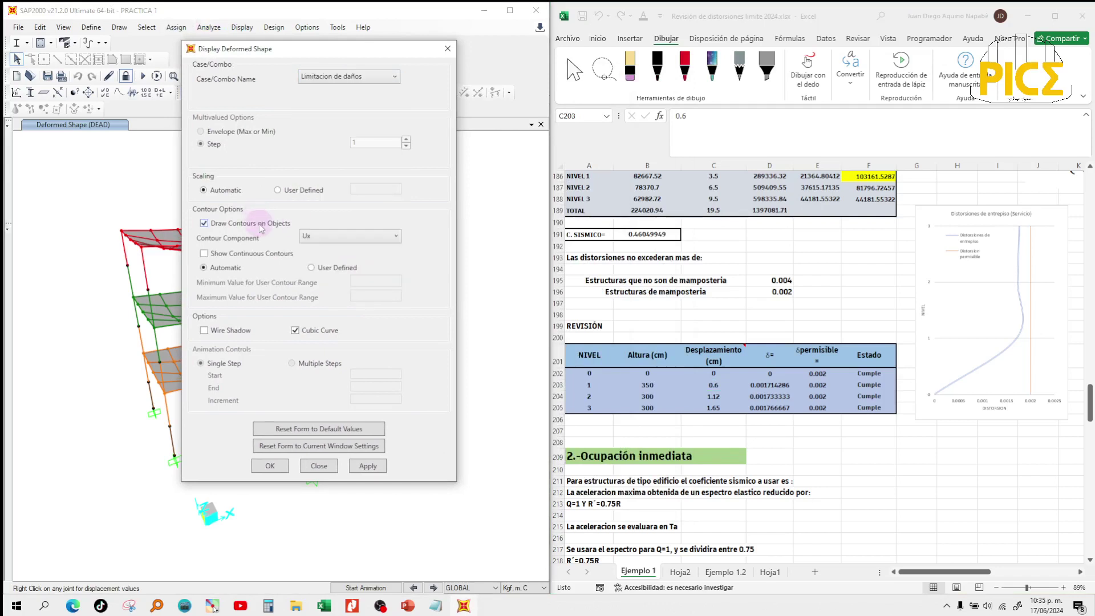
{"action": "left_click", "coordinate": [330, 236]}
{"action": "left_click", "coordinate": [330, 237]}
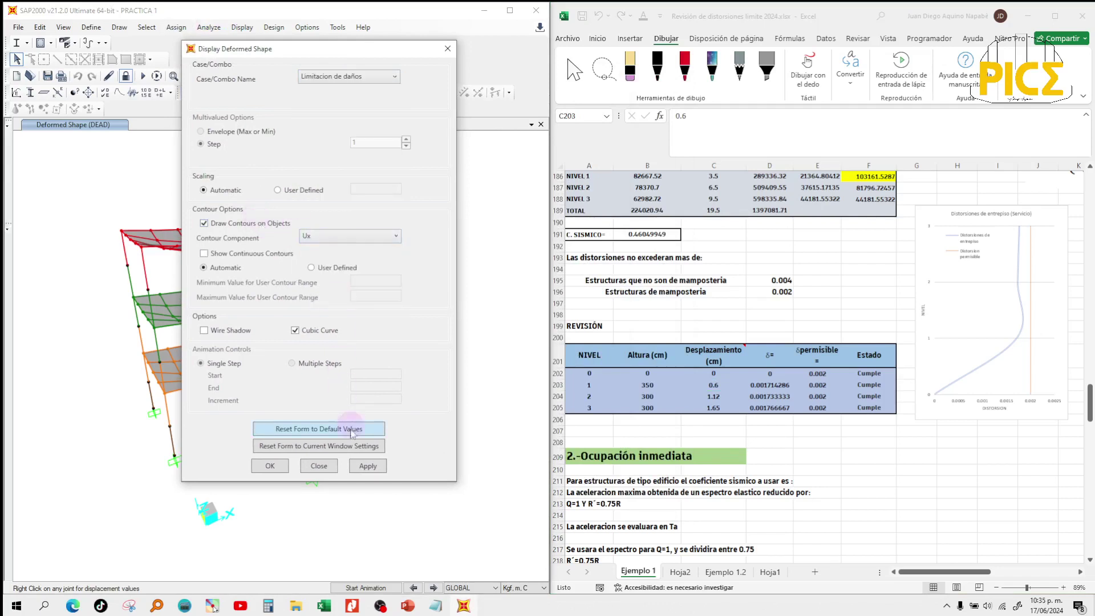
{"action": "left_click", "coordinate": [368, 471]}
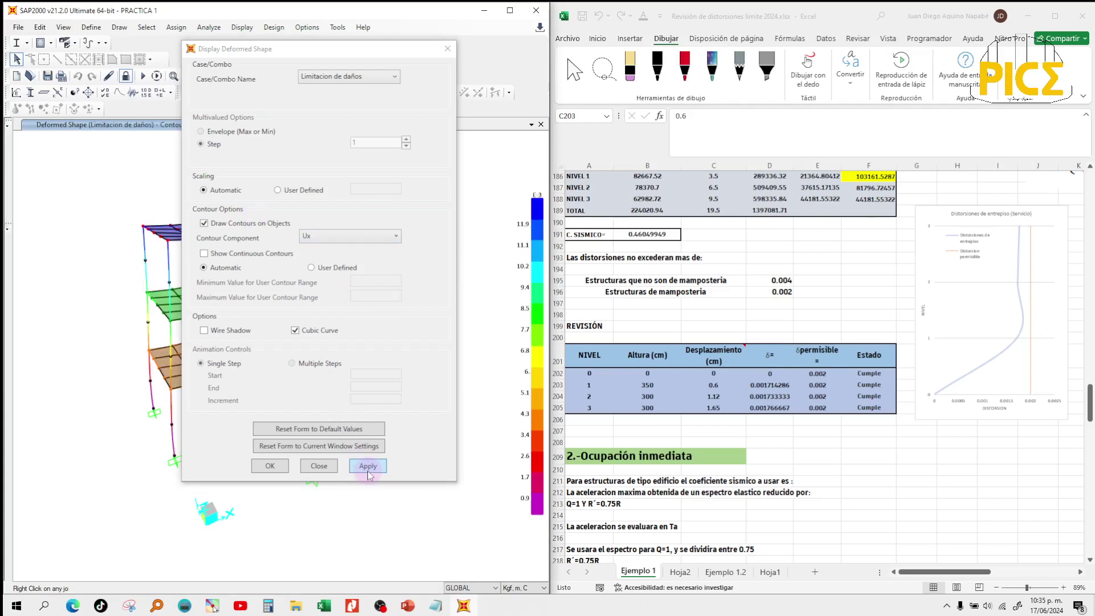
{"action": "left_click", "coordinate": [447, 49]}
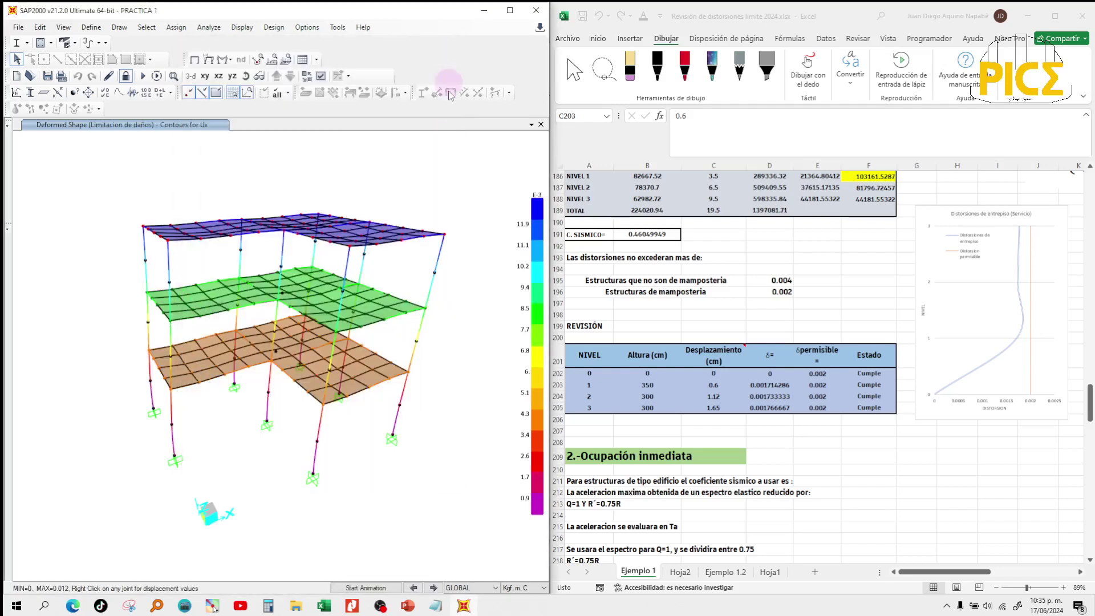
Set the SAP2000 model's display units to Kgf, cm, C.
{"action": "left_click", "coordinate": [520, 585]}
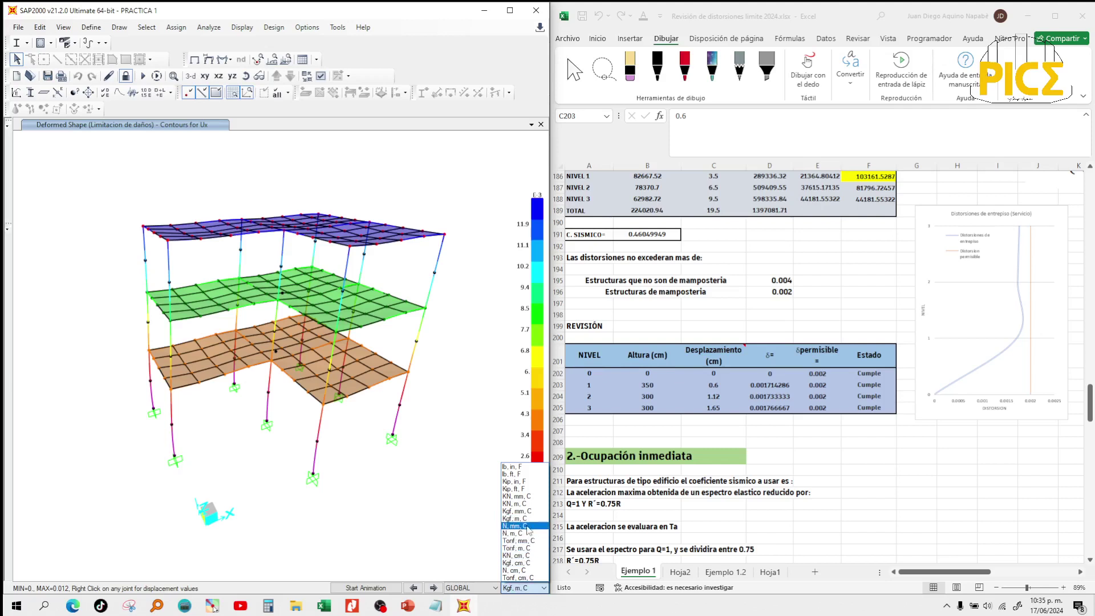
{"action": "left_click", "coordinate": [528, 563]}
{"action": "left_click", "coordinate": [490, 551]}
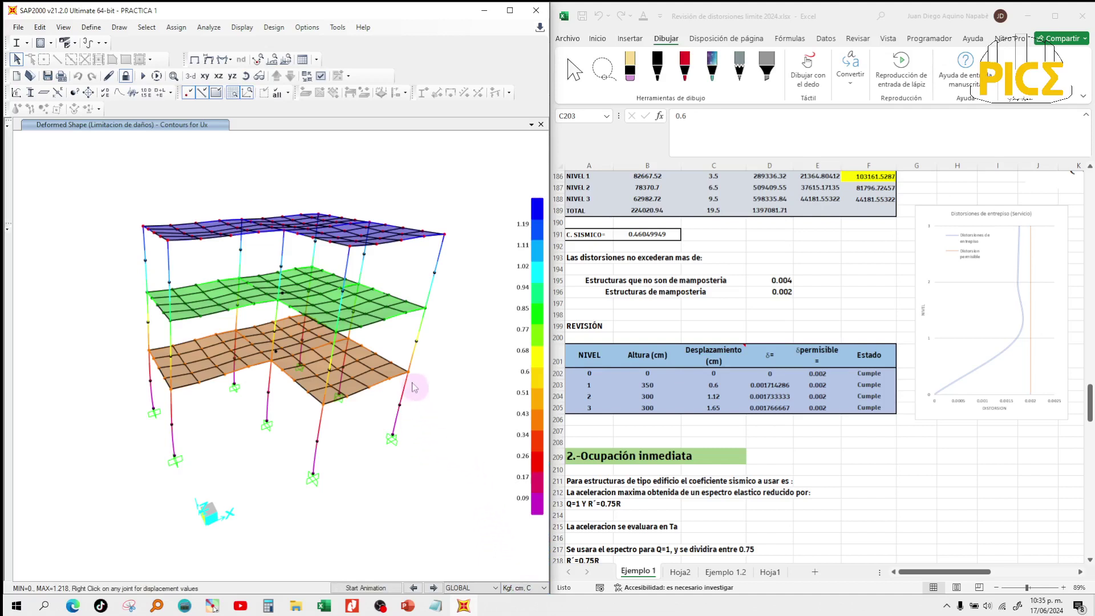
Check the first-floor joints' U1 displacements and enter 0.3698 cm as the level 1 displacement in the Excel review table.
{"action": "mouse_move", "coordinate": [409, 376]}
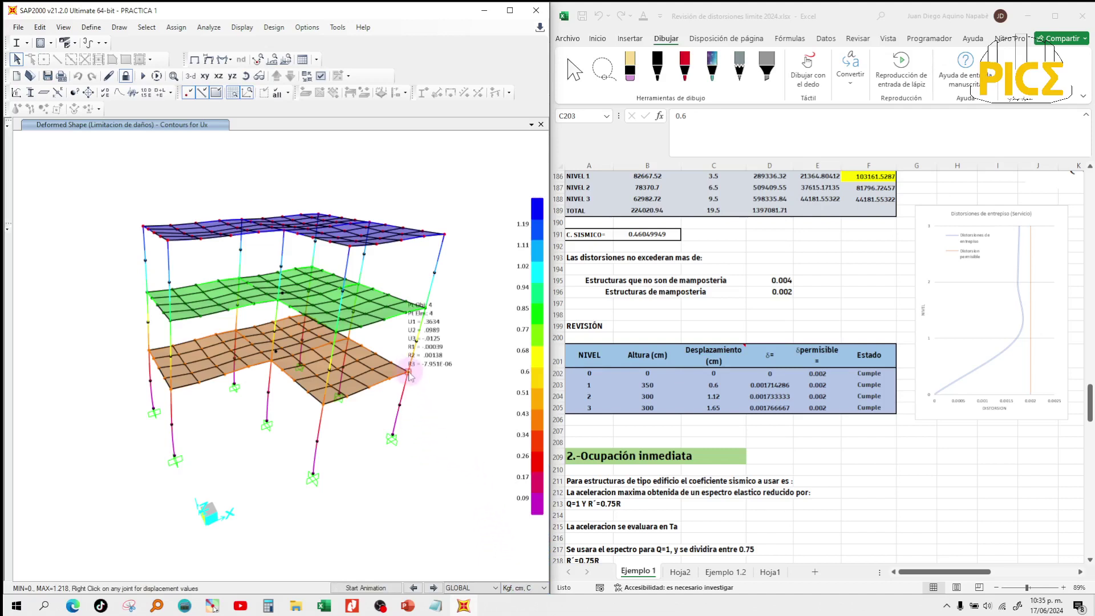
{"action": "mouse_move", "coordinate": [272, 368]}
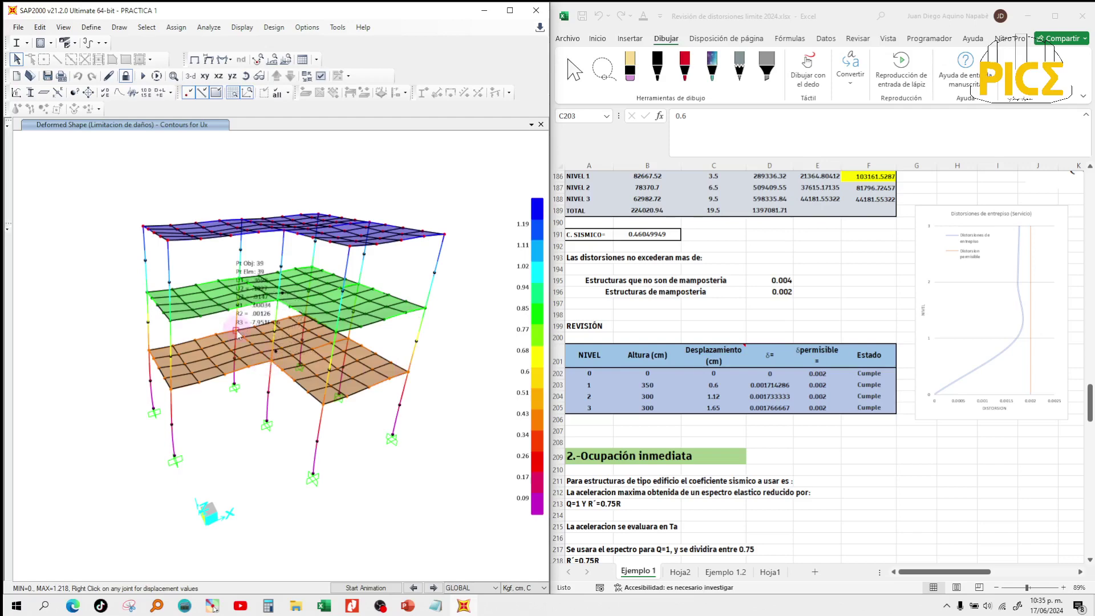
{"action": "scroll", "coordinate": [238, 334], "scroll_direction": "up", "scroll_amount": 4}
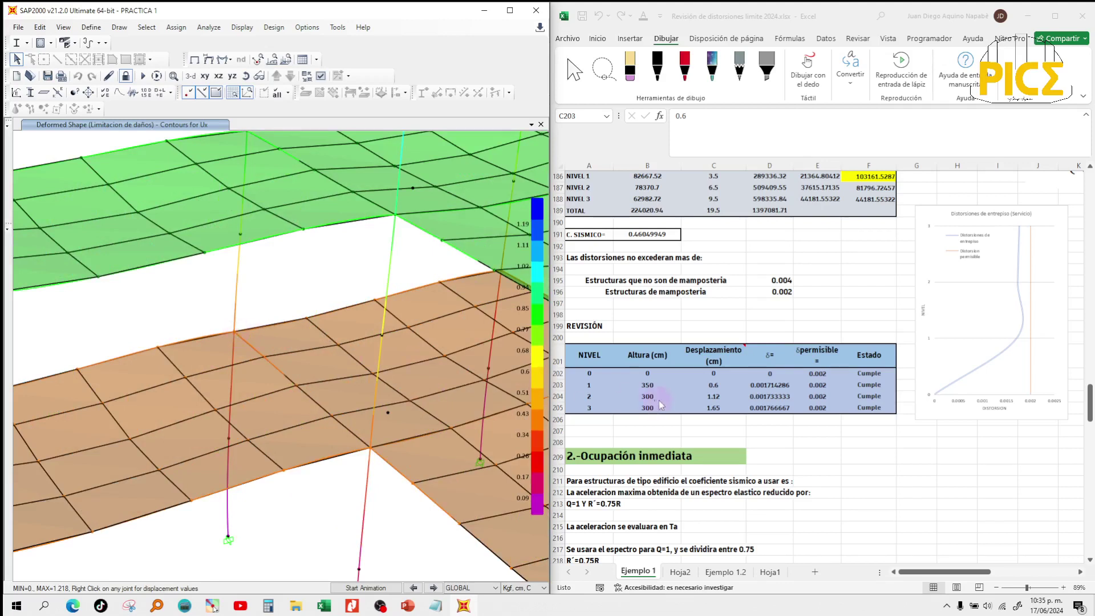
{"action": "left_click", "coordinate": [715, 383]}
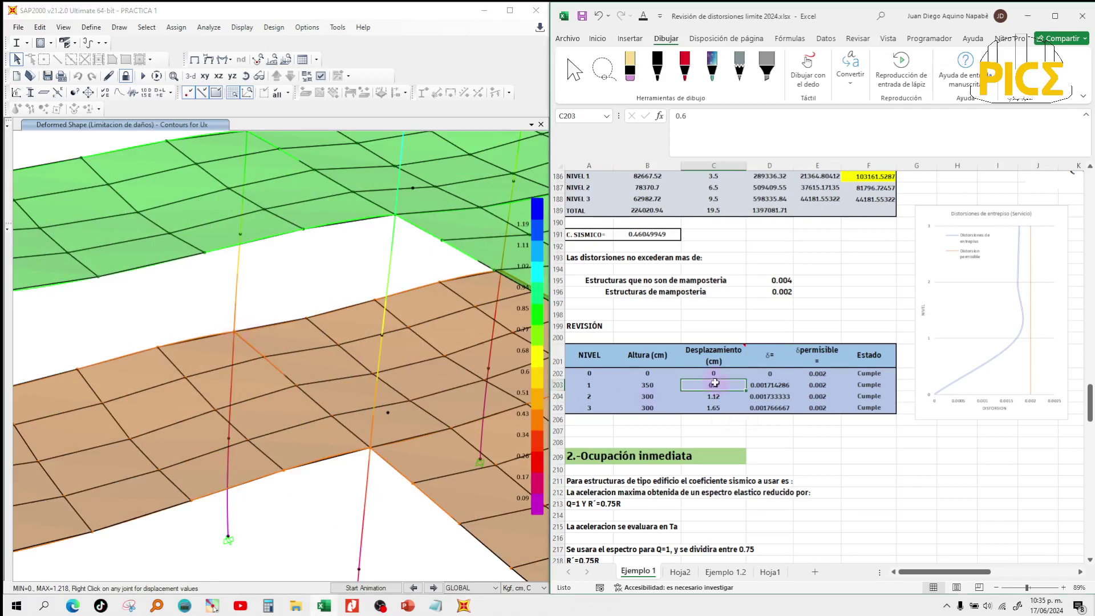
{"action": "type", "text": "0."}
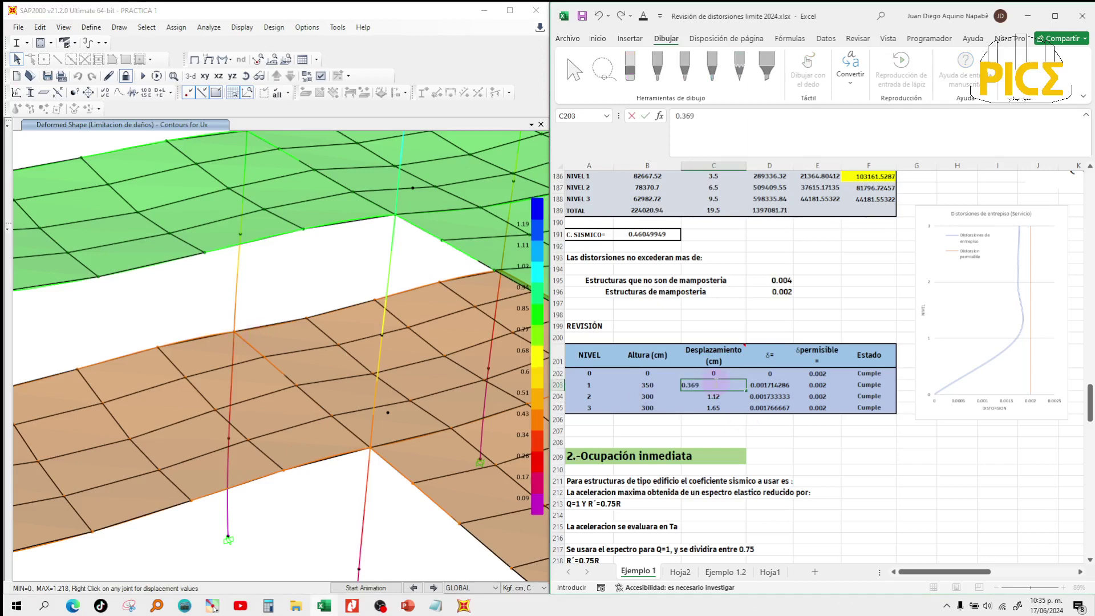
{"action": "key", "text": "Return"}
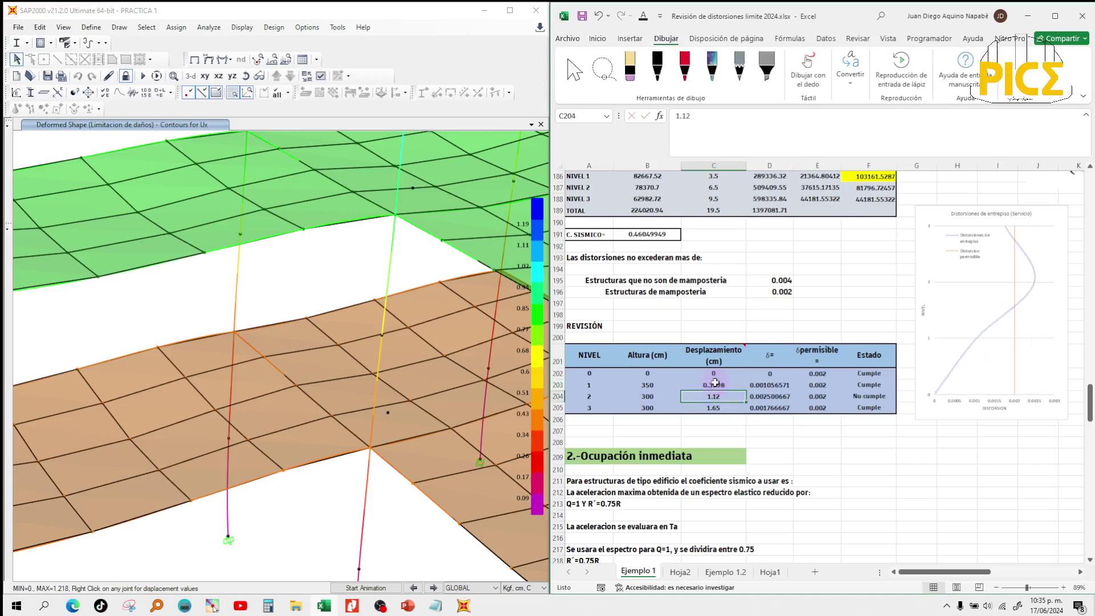
Check a second-floor joint's U1 displacement in SAP2000 and enter 0.844 cm as the level 2 displacement in the service review table.
{"action": "scroll", "coordinate": [307, 391], "scroll_direction": "down", "scroll_amount": 4}
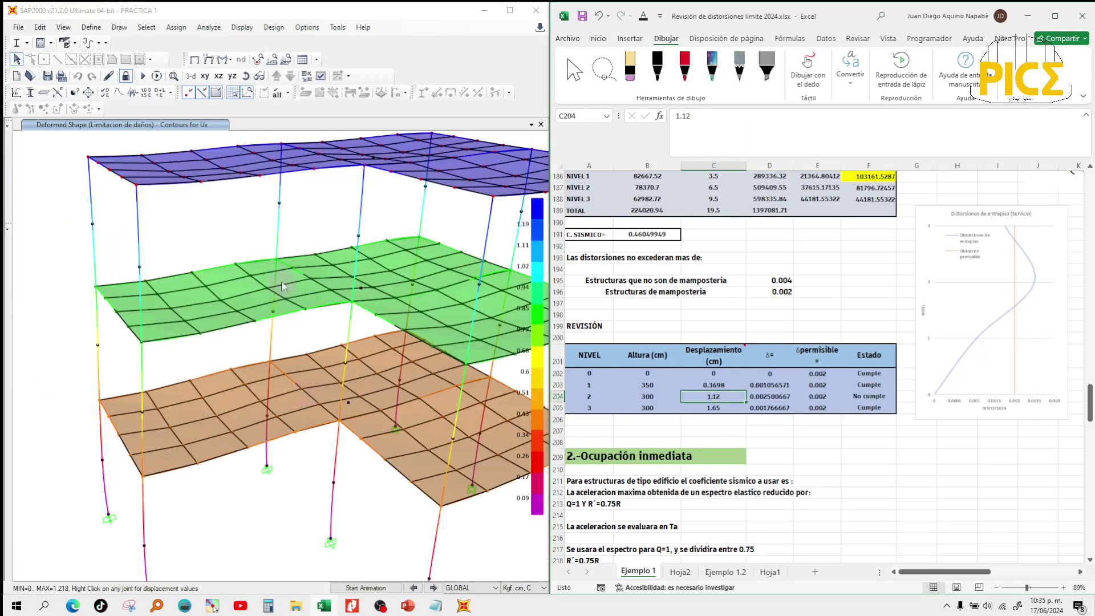
{"action": "mouse_move", "coordinate": [276, 261]}
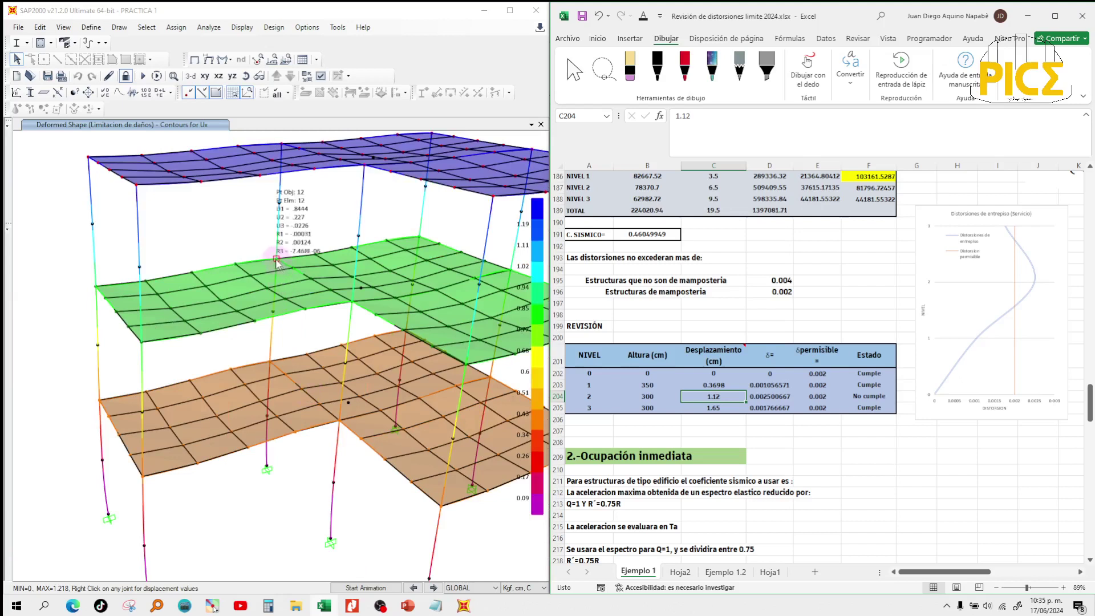
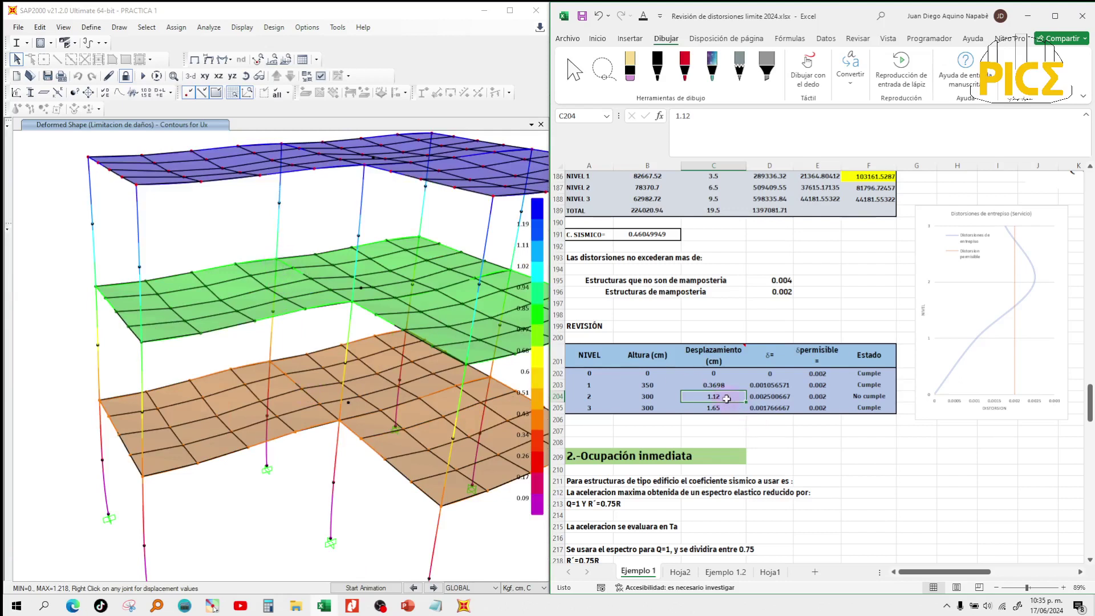
{"action": "type", "text": "0."}
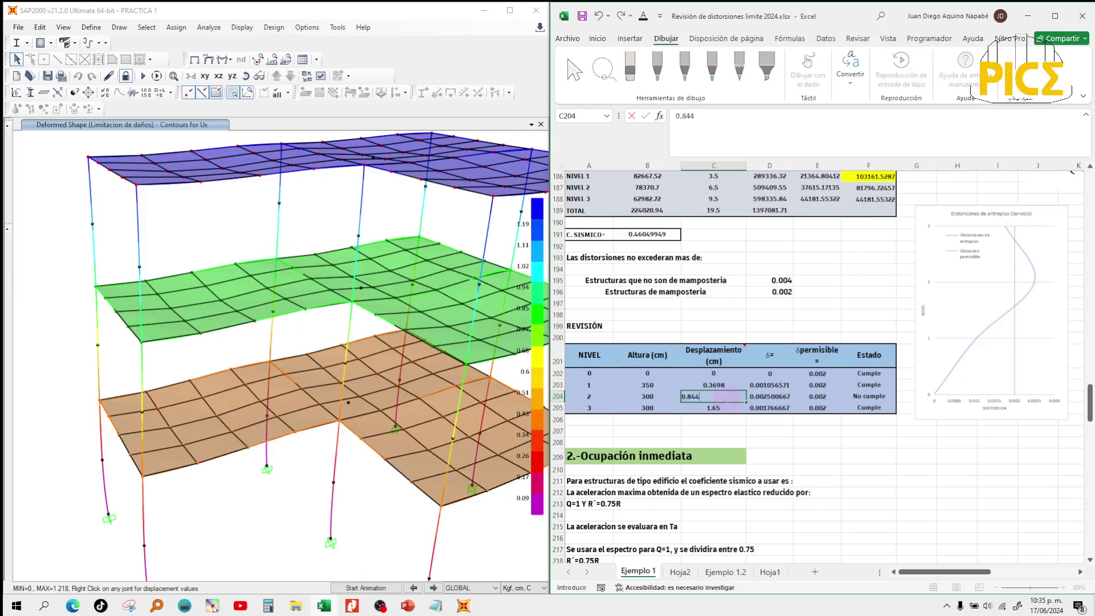
{"action": "type", "text": "844"}
{"action": "key", "text": "Return"}
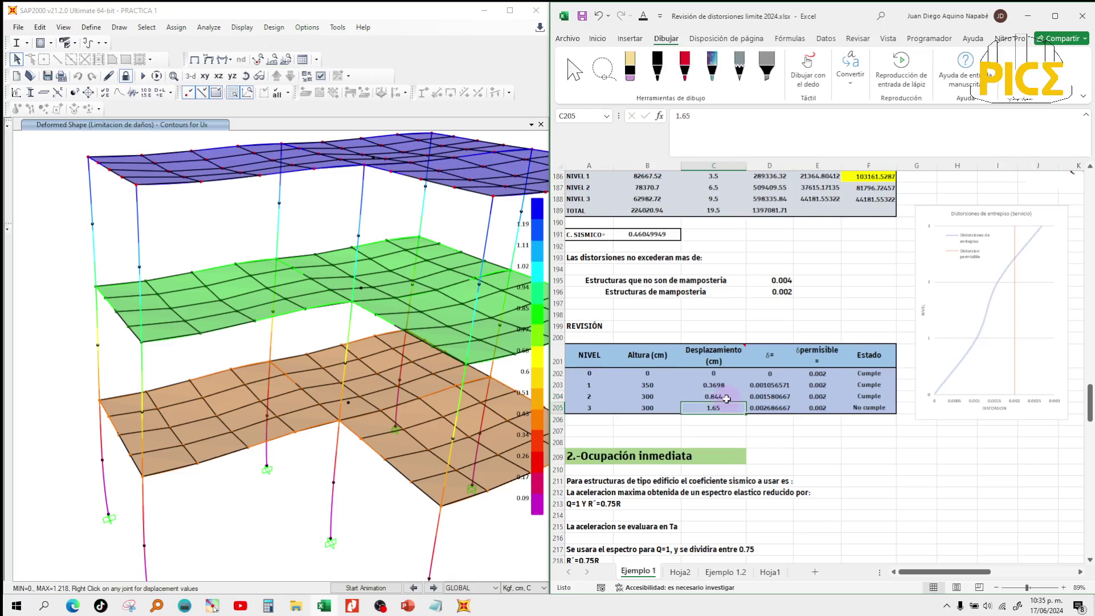
Check a third-floor joint's U1 displacement in SAP2000 and enter 1.2179 cm as the level 3 displacement in the service review table.
{"action": "scroll", "coordinate": [228, 431], "scroll_direction": "down", "scroll_amount": 3}
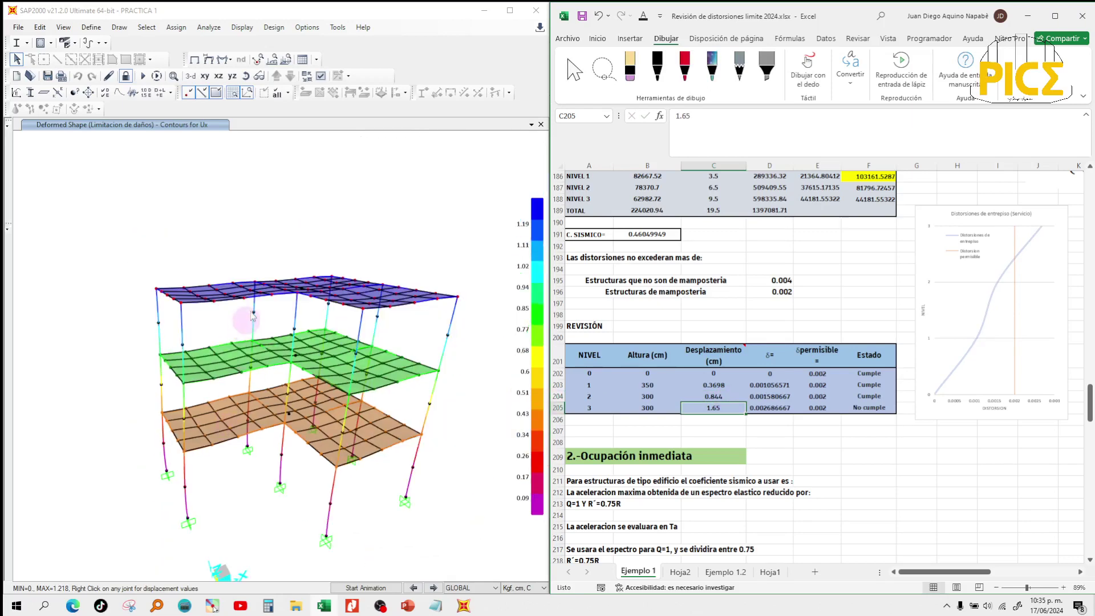
{"action": "right_click", "coordinate": [256, 286]}
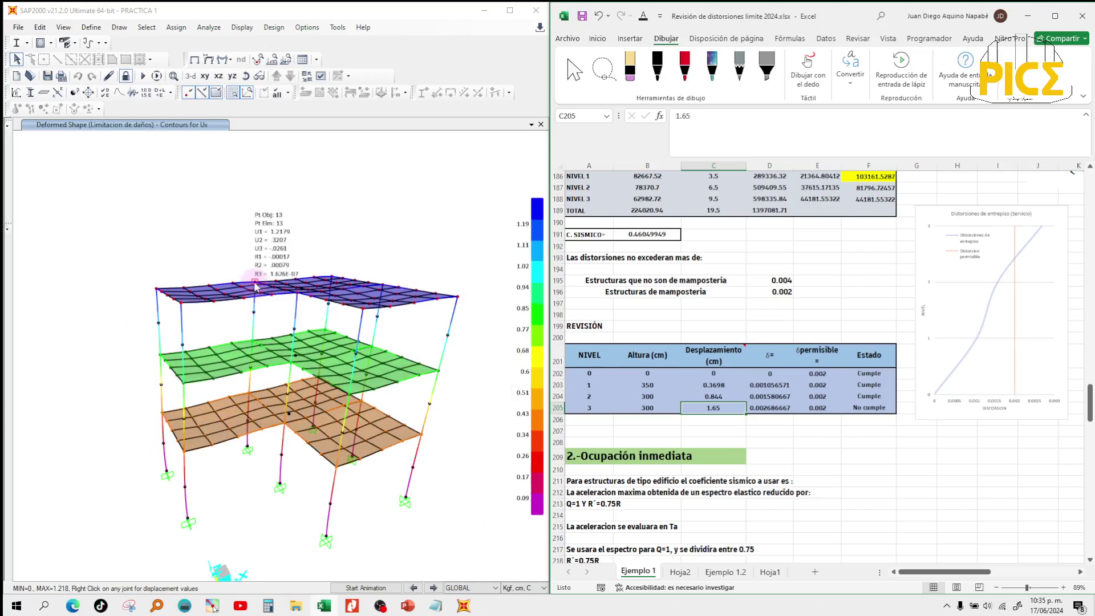
{"action": "left_click", "coordinate": [713, 409]}
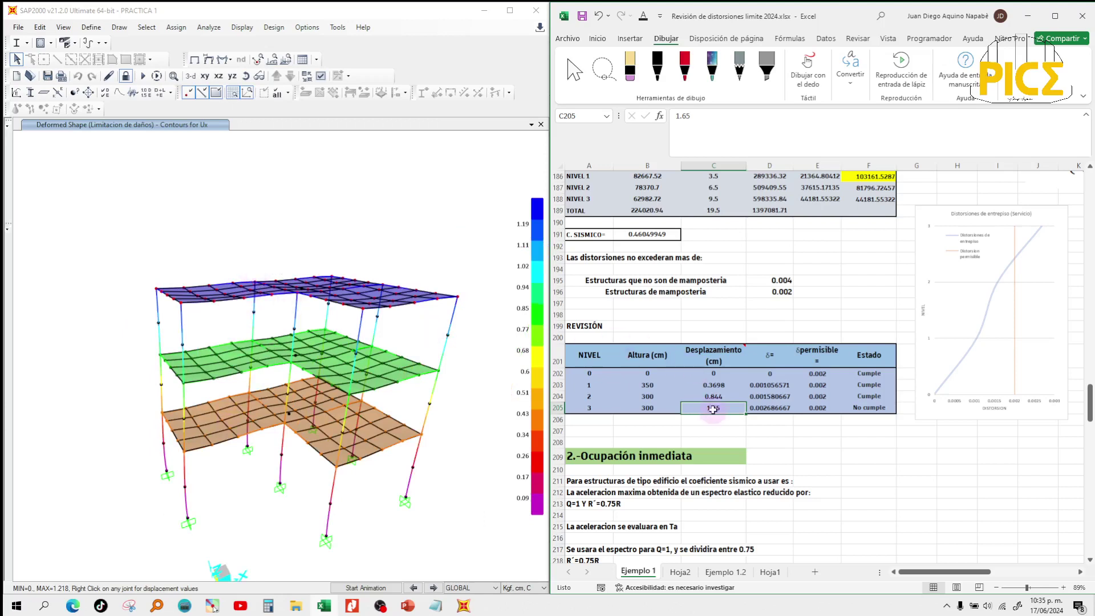
{"action": "type", "text": "1.21"}
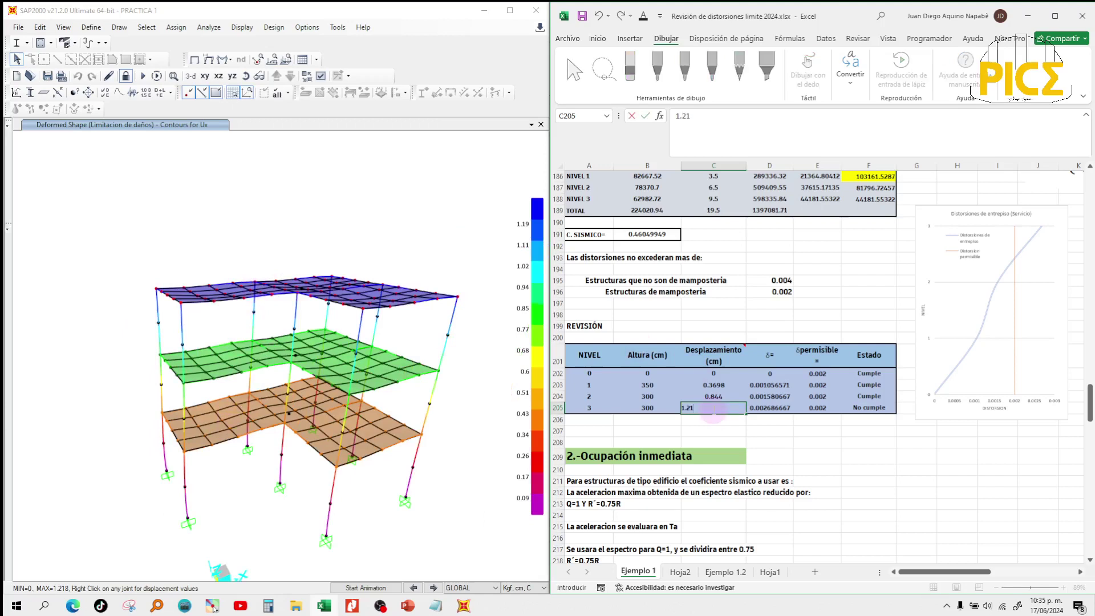
{"action": "type", "text": "79"}
{"action": "key", "text": "Return"}
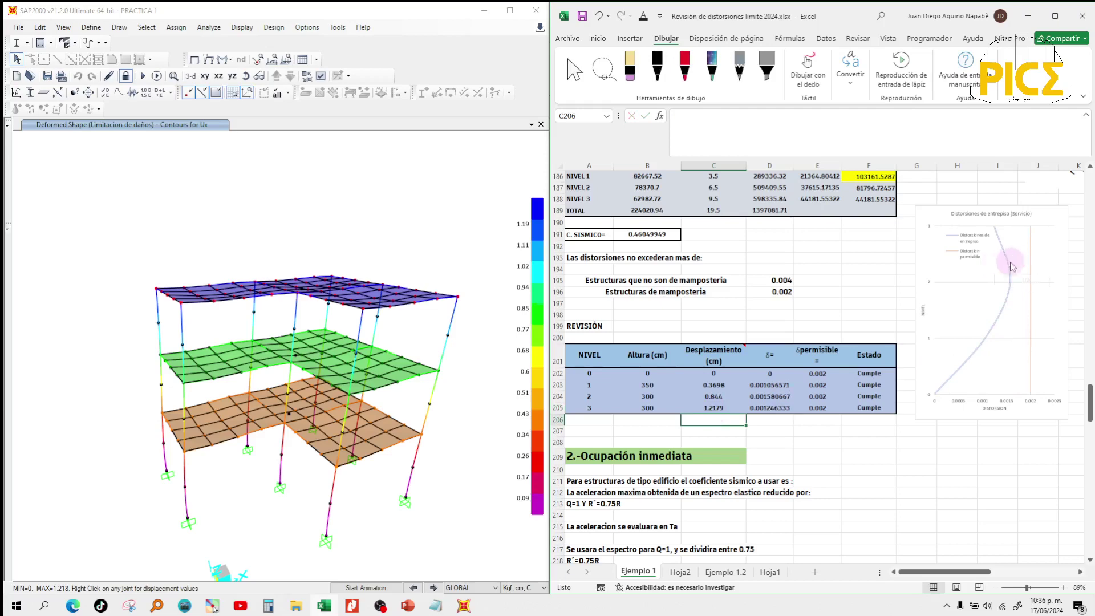
{"action": "left_click", "coordinate": [955, 450]}
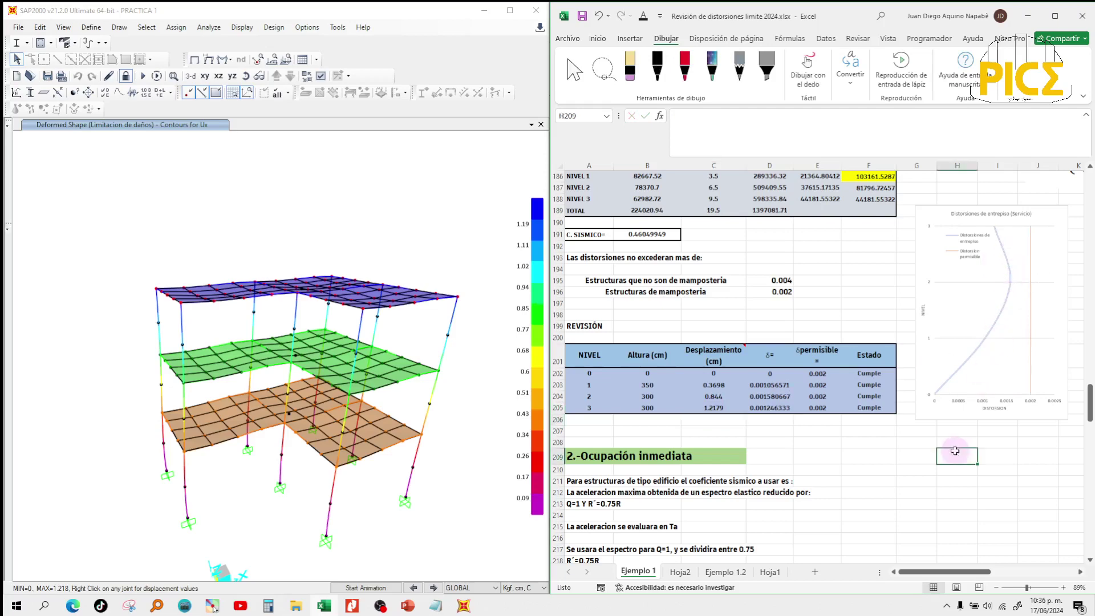
Switch SAP2000's deformed shape to the Ocupacion Inmediata combination and move the settings dialog aside to expose the model.
{"action": "scroll", "coordinate": [955, 450], "scroll_direction": "up", "scroll_amount": 4}
{"action": "scroll", "coordinate": [982, 424], "scroll_direction": "down", "scroll_amount": 3}
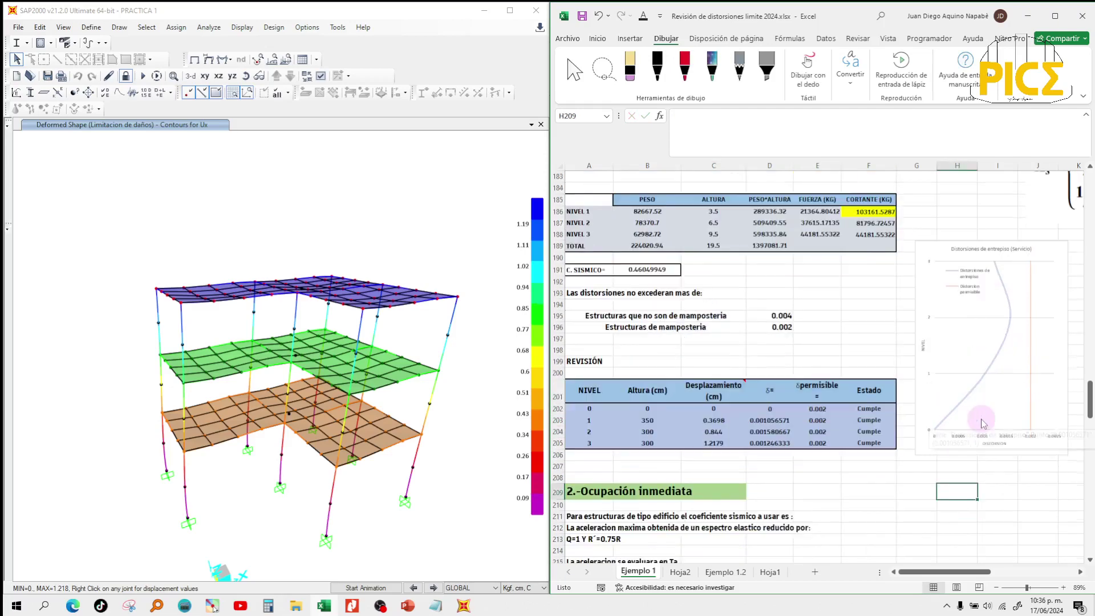
{"action": "scroll", "coordinate": [983, 424], "scroll_direction": "down", "scroll_amount": 5}
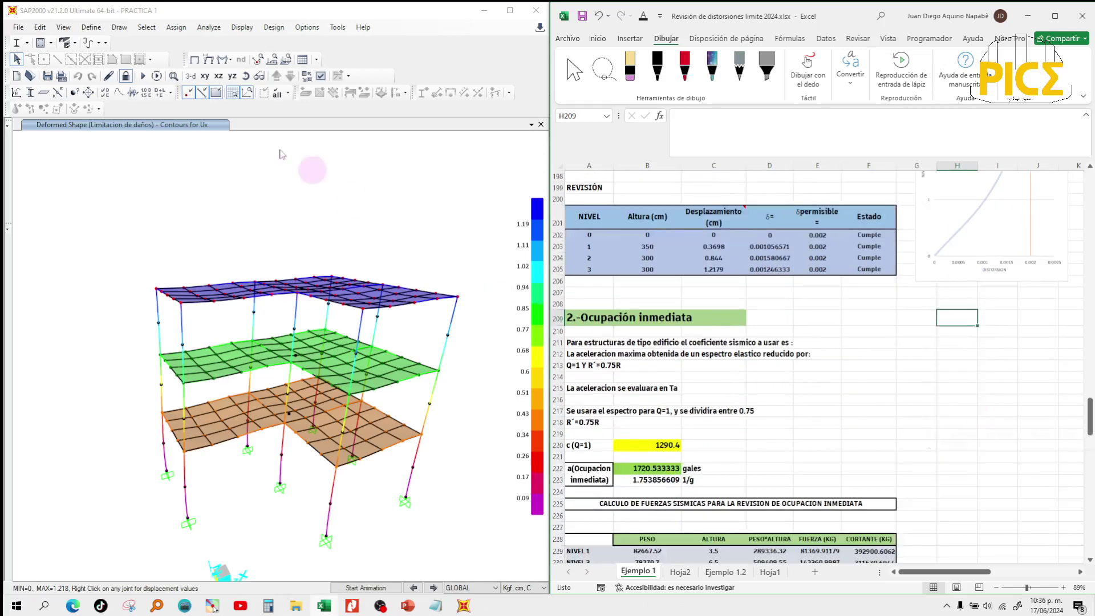
{"action": "left_click", "coordinate": [215, 64]}
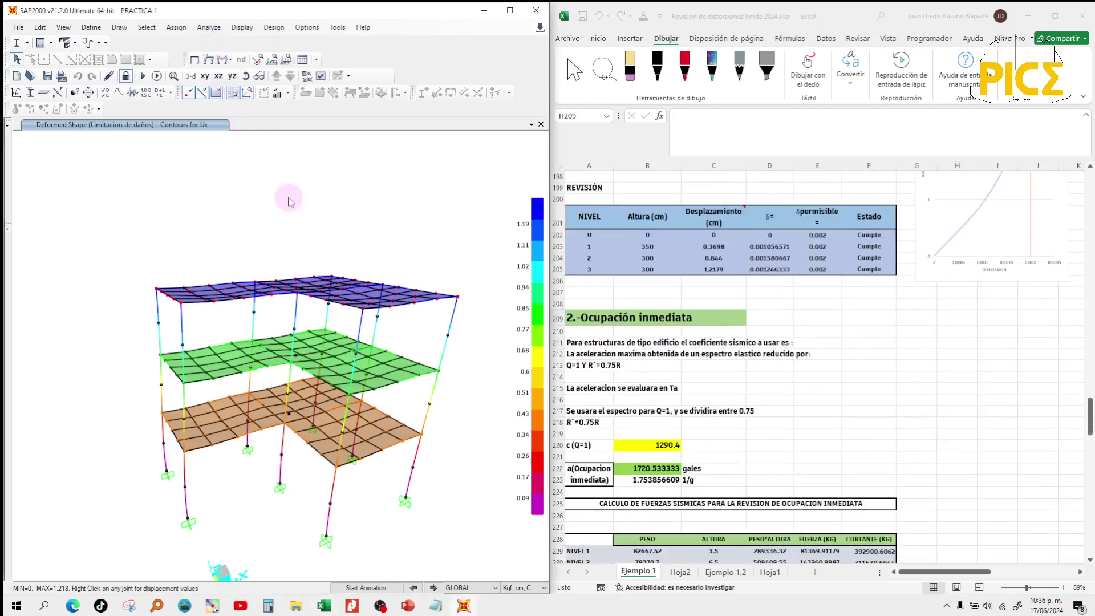
{"action": "left_click", "coordinate": [208, 60]}
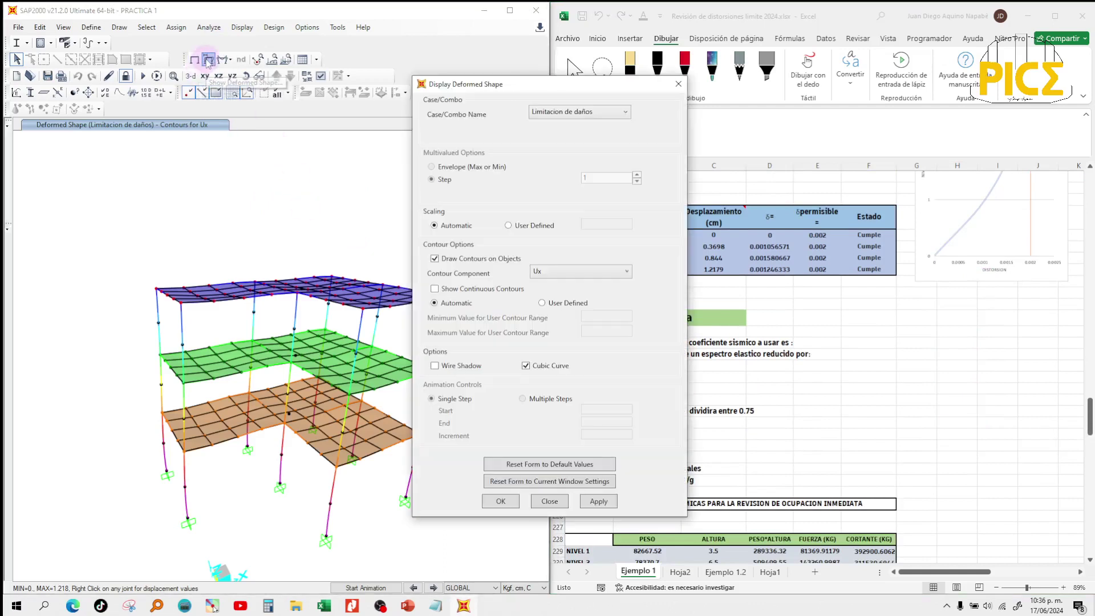
{"action": "left_click", "coordinate": [562, 112]}
{"action": "left_click", "coordinate": [565, 290]}
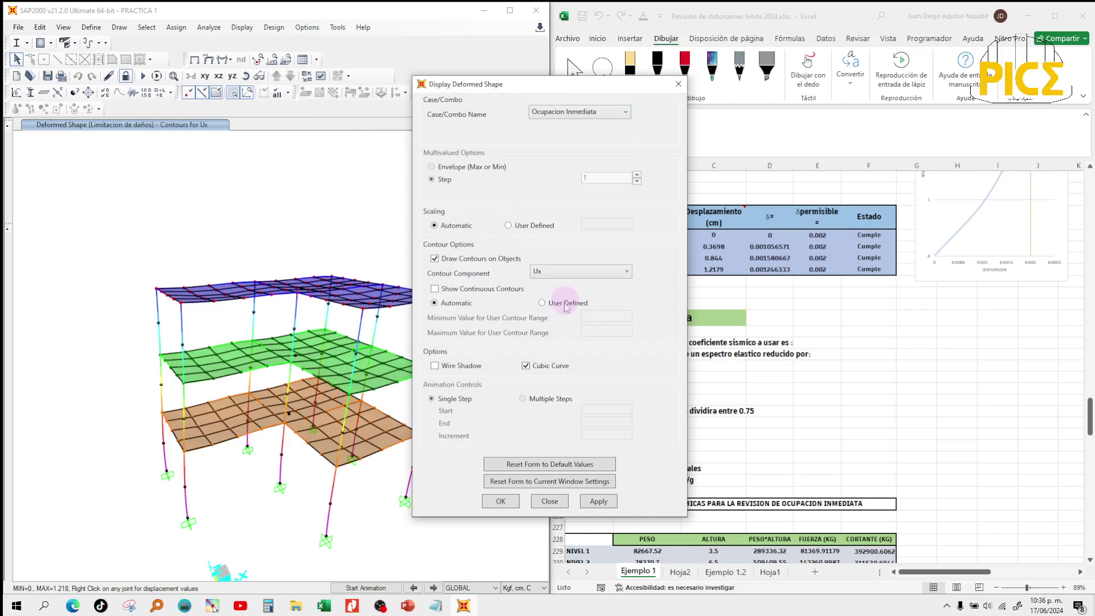
{"action": "left_click", "coordinate": [599, 502]}
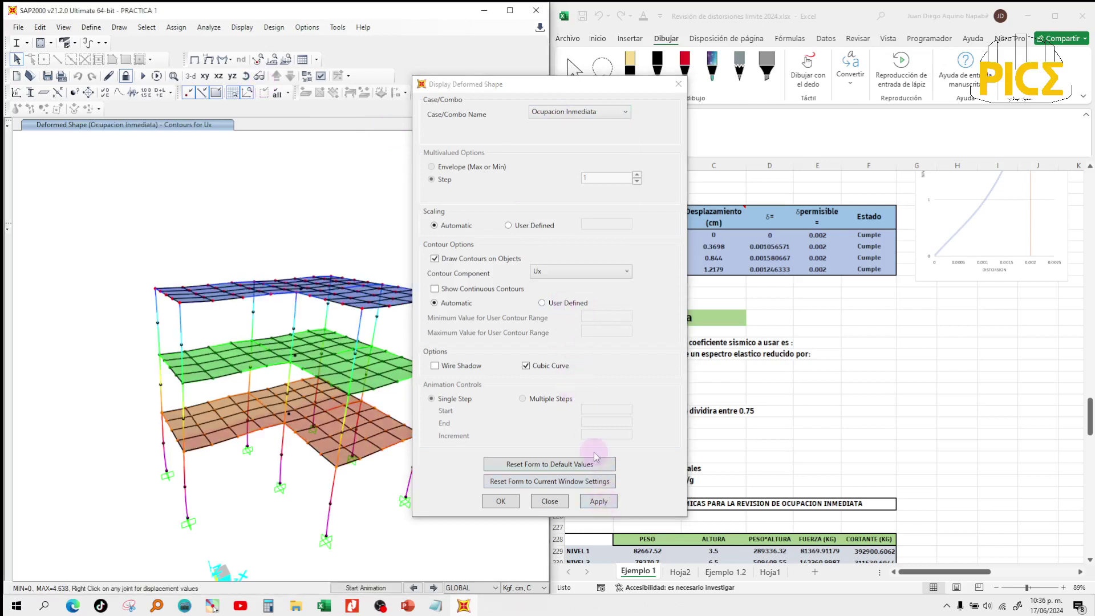
{"action": "left_click_drag", "start_coordinate": [647, 93], "coordinate": [172, 179]}
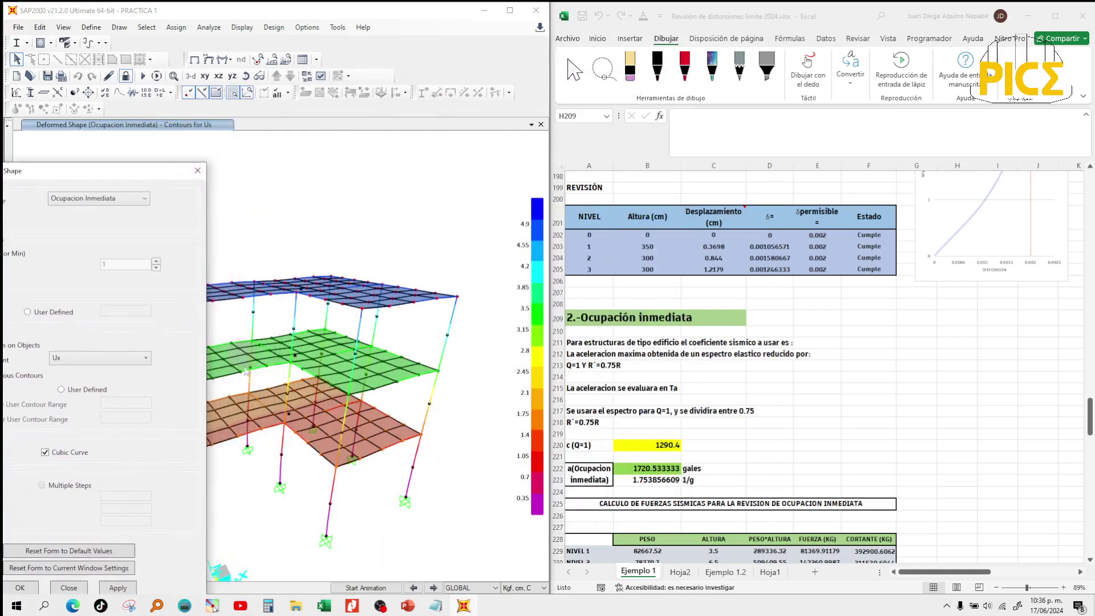
Check the first-floor U1 displacement and enter 1.4081 cm for level 1 in the Ocupación inmediata review table.
{"action": "mouse_move", "coordinate": [250, 400]}
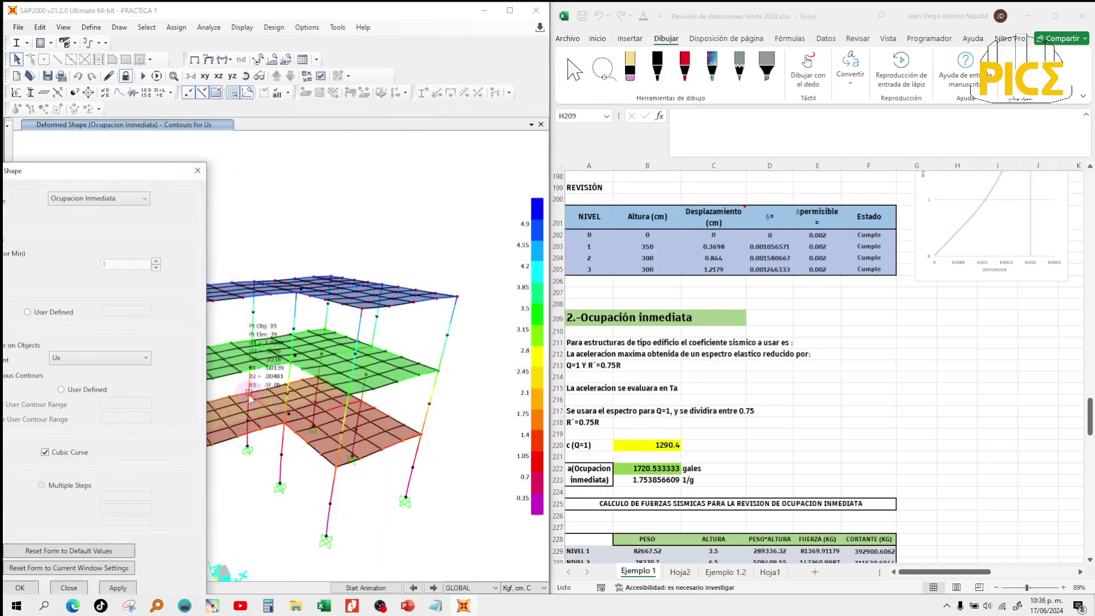
{"action": "scroll", "coordinate": [249, 399], "scroll_direction": "up", "scroll_amount": 4}
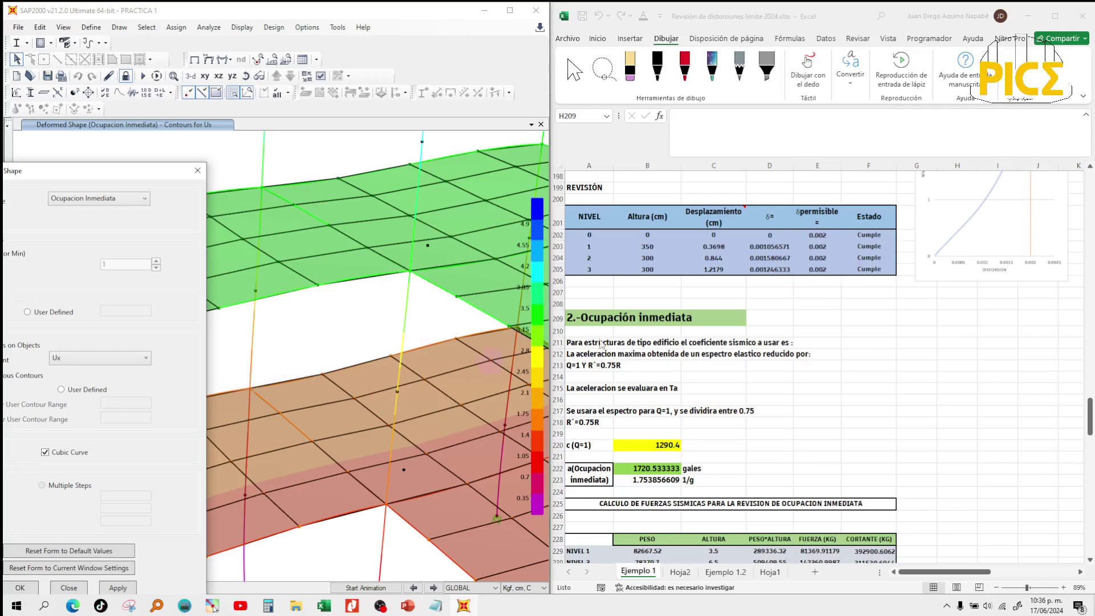
{"action": "left_click", "coordinate": [810, 303]}
{"action": "left_click", "coordinate": [720, 246]}
{"action": "scroll", "coordinate": [719, 246], "scroll_direction": "up", "scroll_amount": 2}
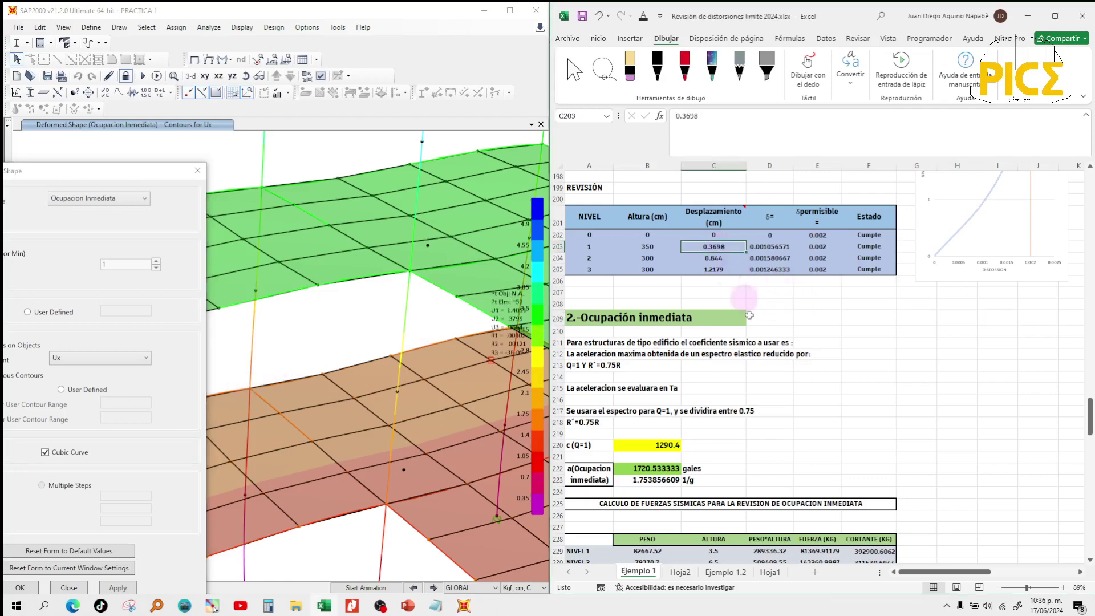
{"action": "scroll", "coordinate": [764, 339], "scroll_direction": "down", "scroll_amount": 18}
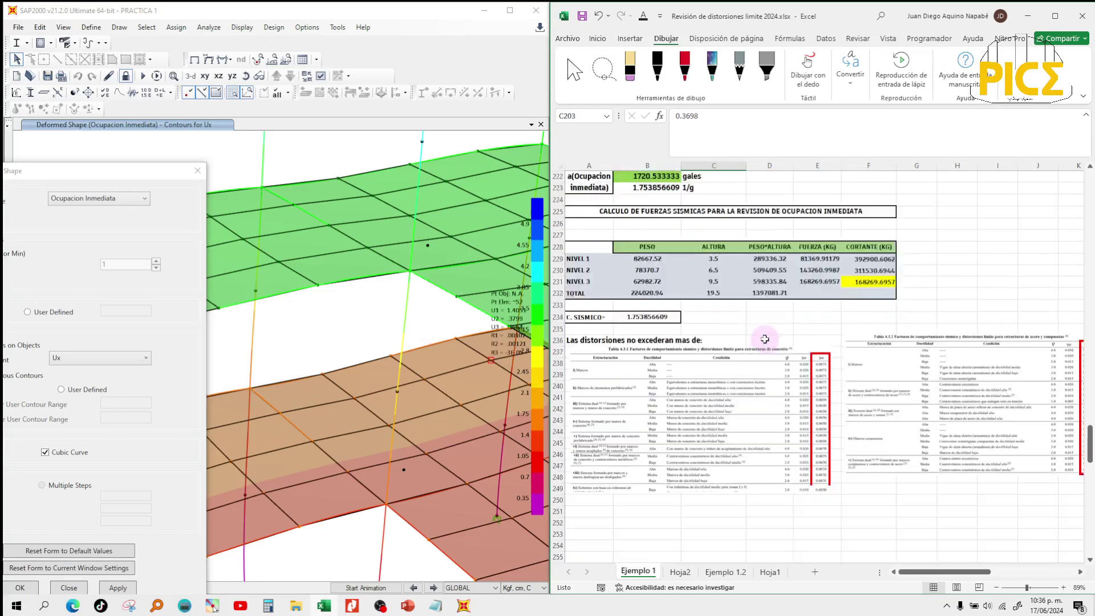
{"action": "left_click", "coordinate": [713, 382]}
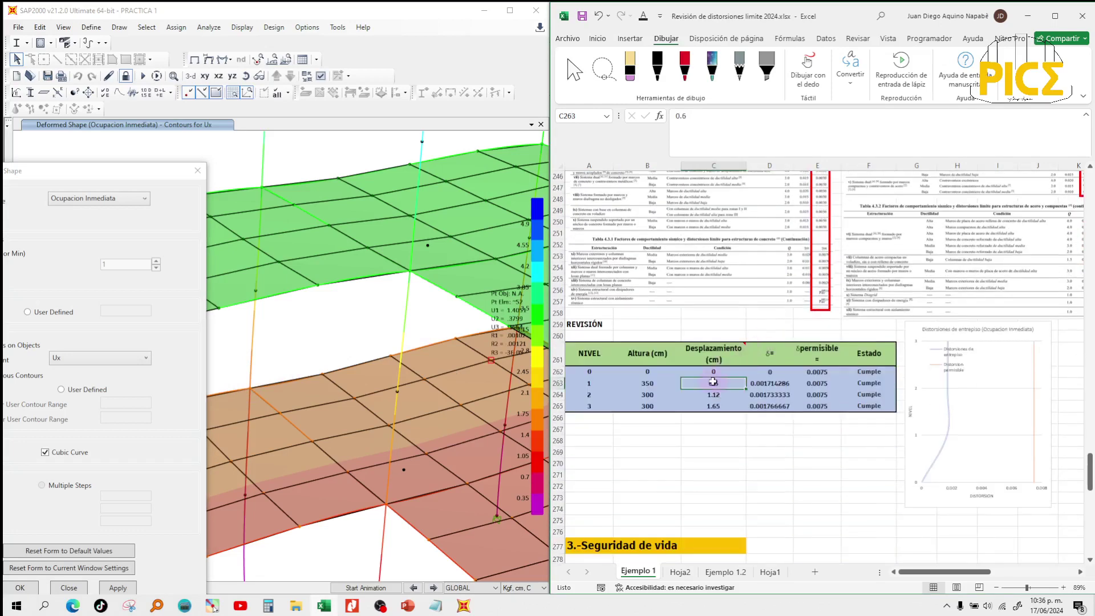
{"action": "type", "text": "1."}
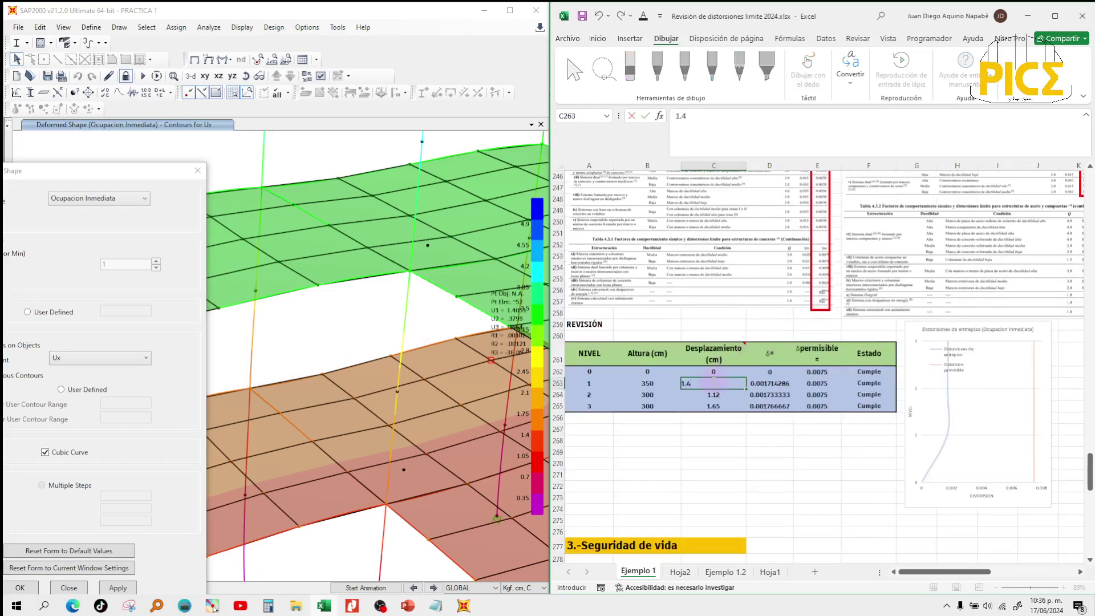
{"action": "type", "text": "4081"}
{"action": "key", "text": "Return"}
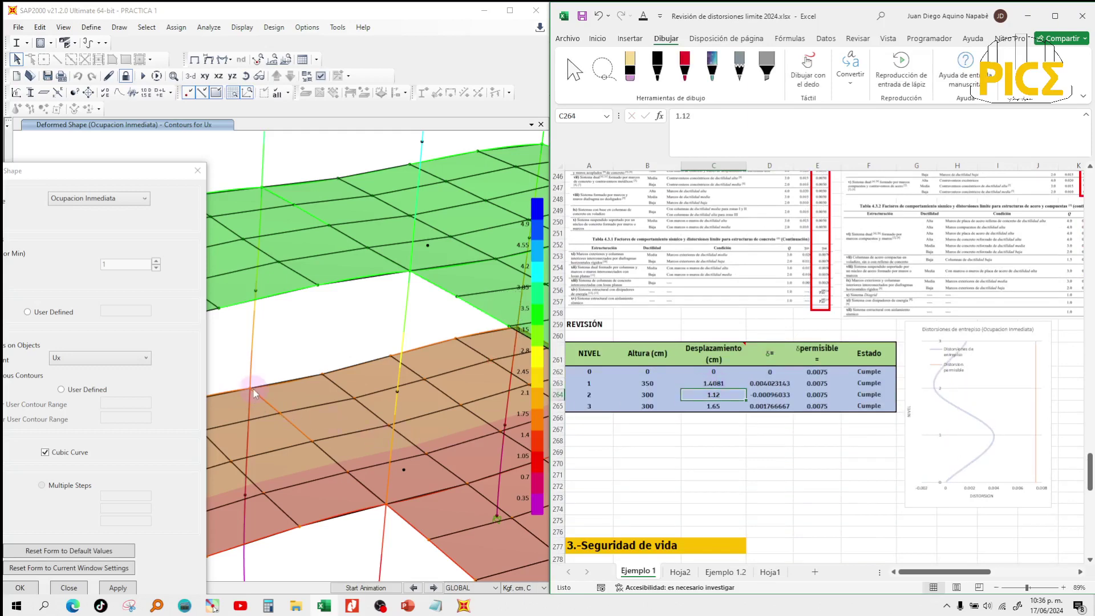
Check a second-floor joint's U1 displacement and enter 3.2151 cm for level 2 in the Ocupación inmediata review table.
{"action": "mouse_move", "coordinate": [251, 389]}
{"action": "scroll", "coordinate": [251, 389], "scroll_direction": "down", "scroll_amount": 3}
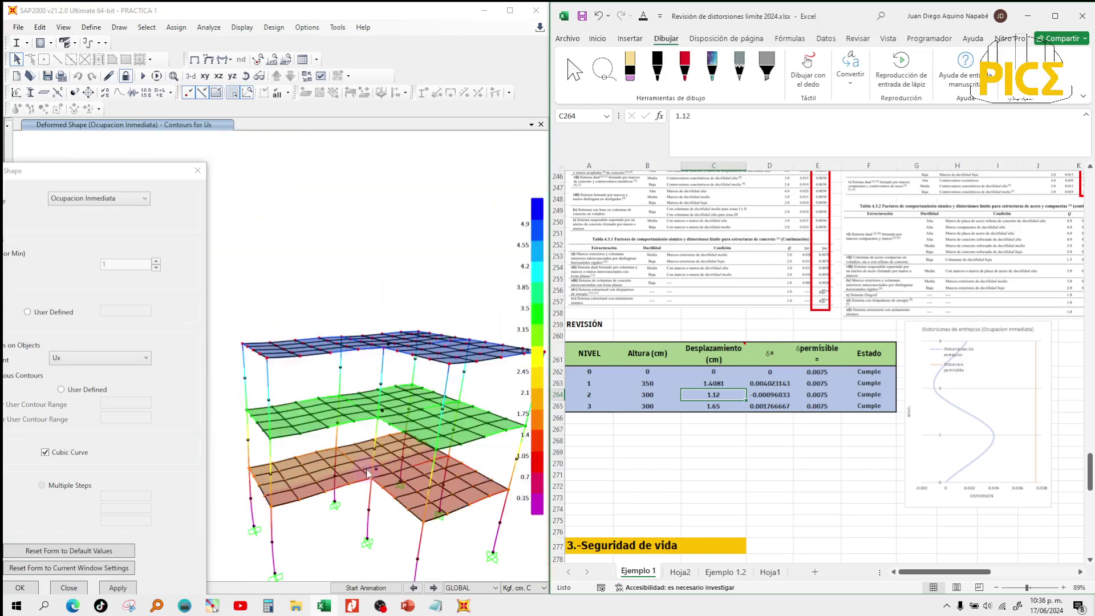
{"action": "scroll", "coordinate": [337, 399], "scroll_direction": "up", "scroll_amount": 3}
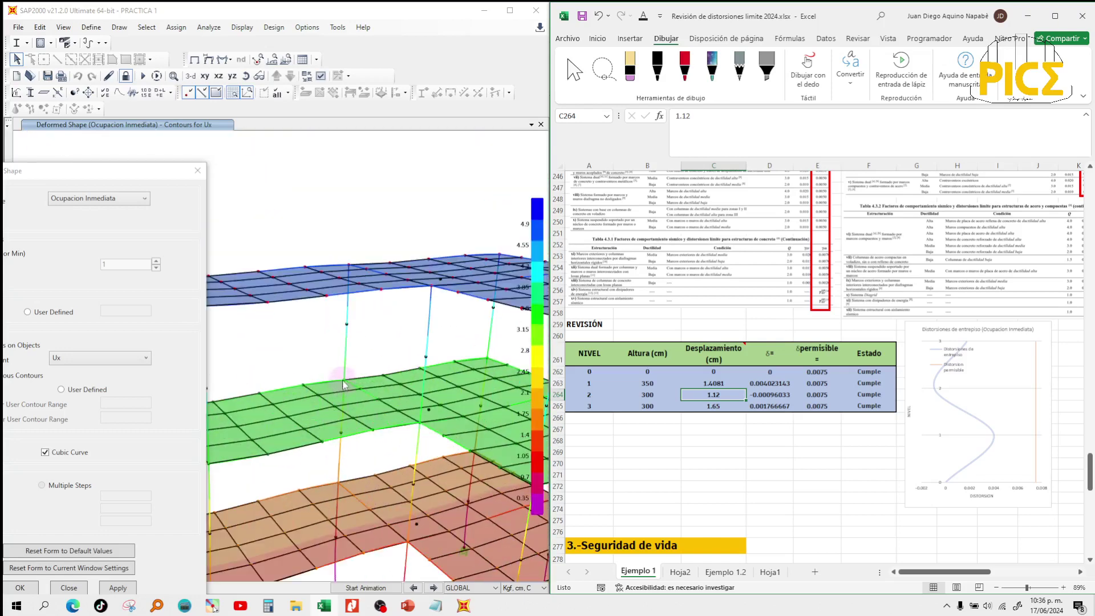
{"action": "mouse_move", "coordinate": [345, 385]}
{"action": "type", "text": "3"}
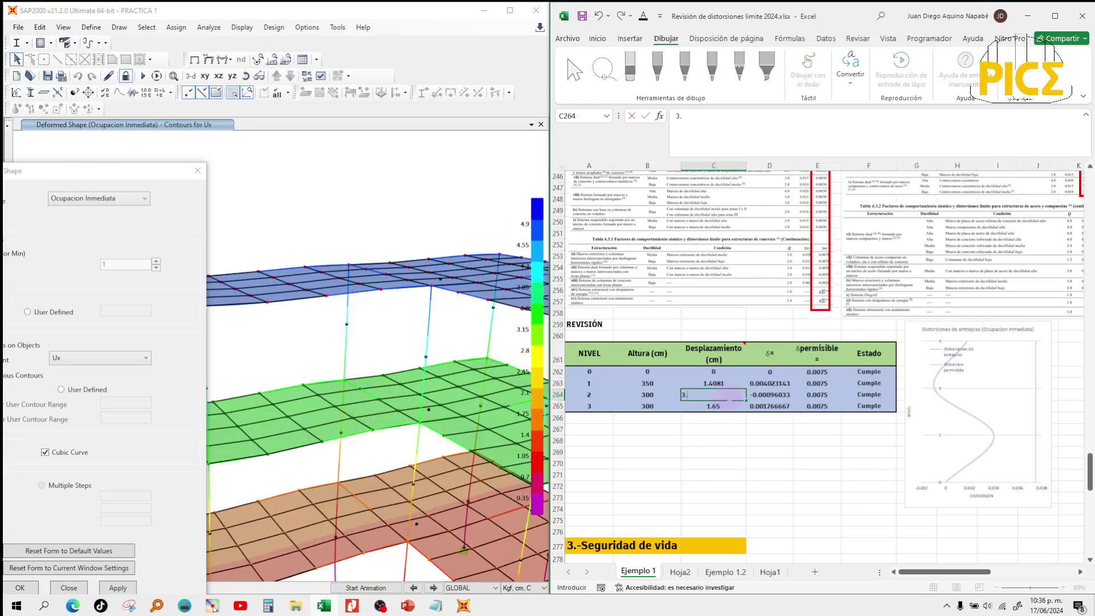
{"action": "type", "text": ".2151"}
{"action": "key", "text": "Return"}
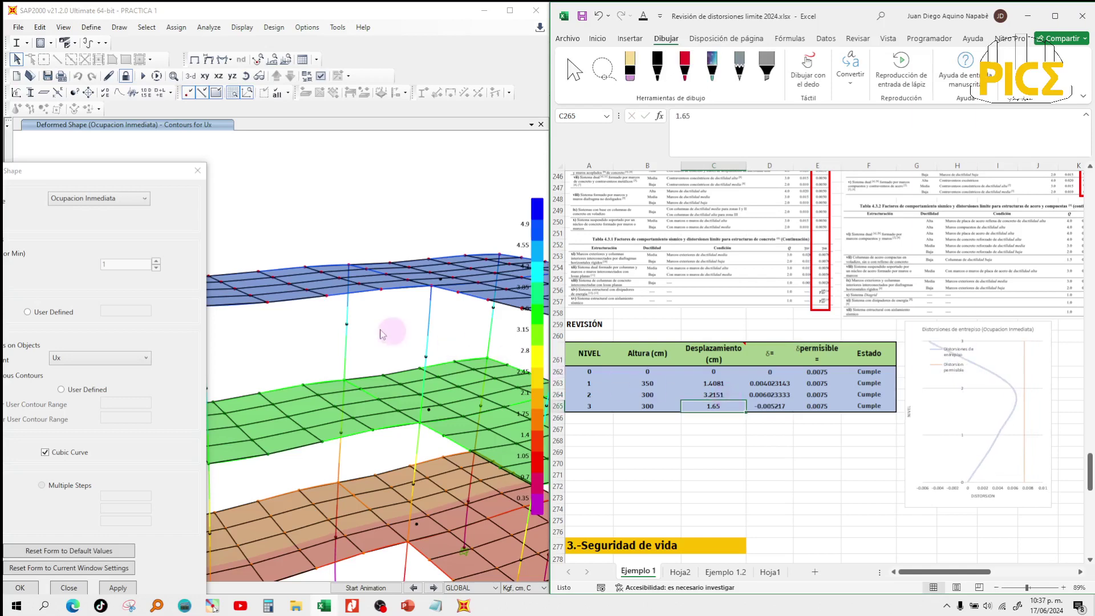
Check a third-floor joint's U1 displacement and enter 4.6371 cm for level 3 in the Ocupación inmediata review table.
{"action": "mouse_move", "coordinate": [349, 268]}
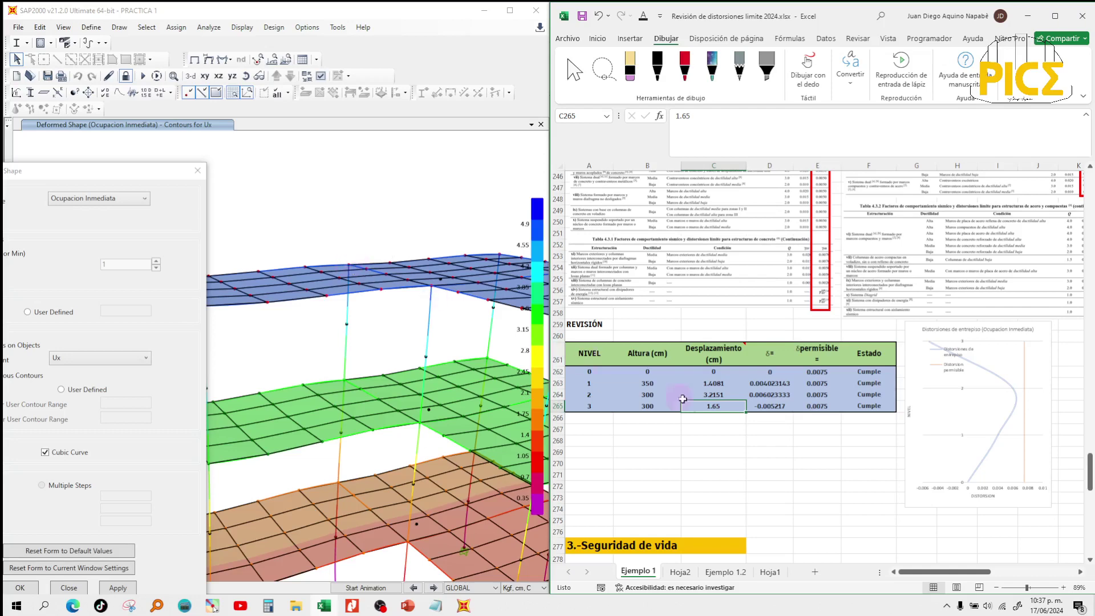
{"action": "type", "text": "4."}
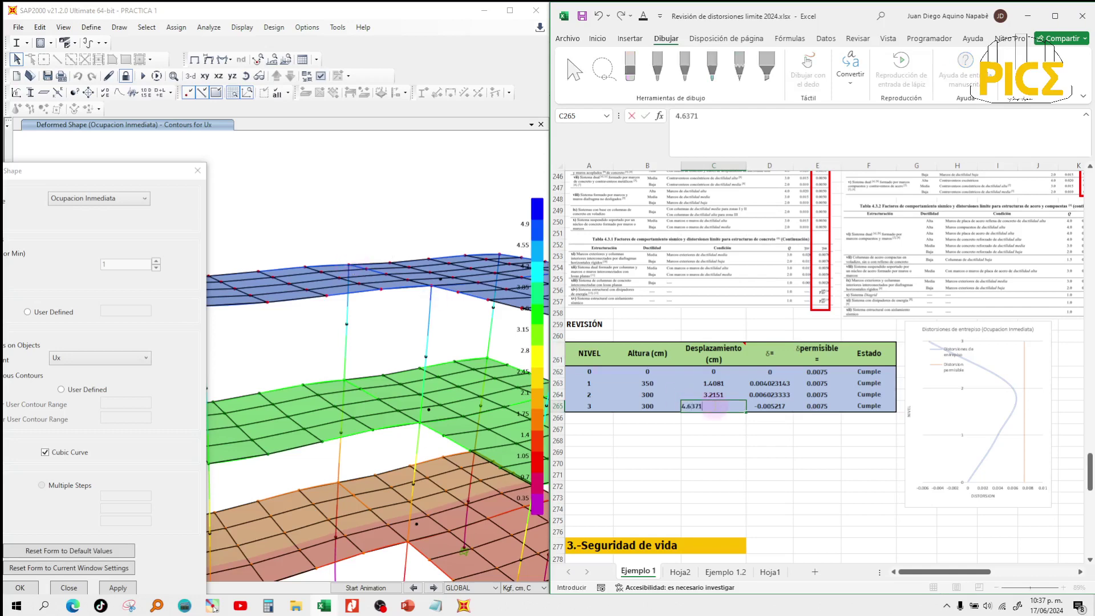
{"action": "key", "text": "Return"}
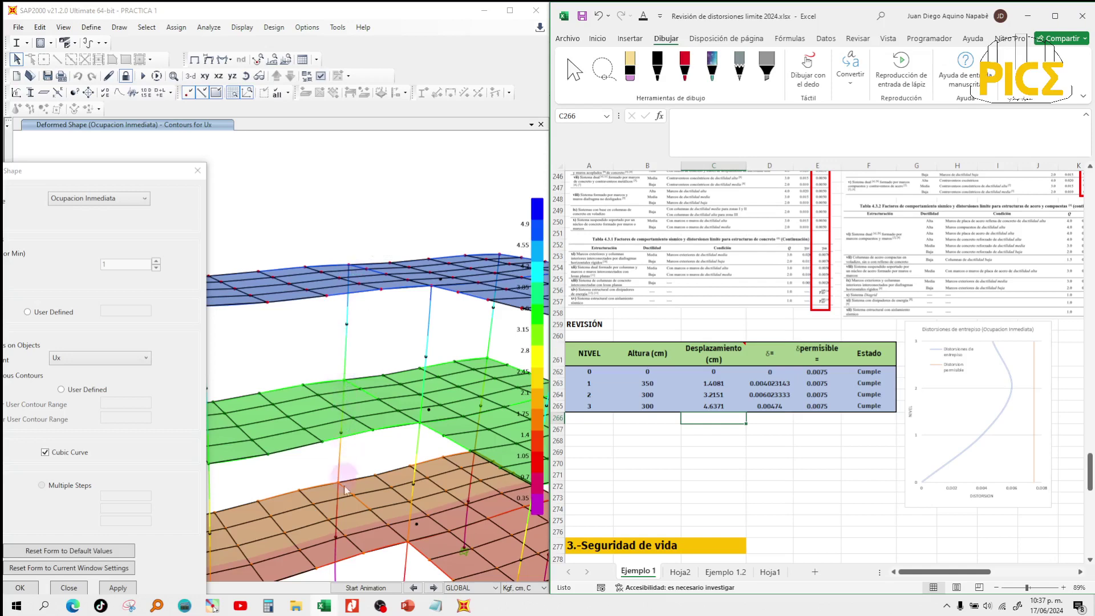
{"action": "mouse_move", "coordinate": [339, 485]}
{"action": "left_click", "coordinate": [725, 464]}
{"action": "scroll", "coordinate": [639, 442], "scroll_direction": "up", "scroll_amount": 6}
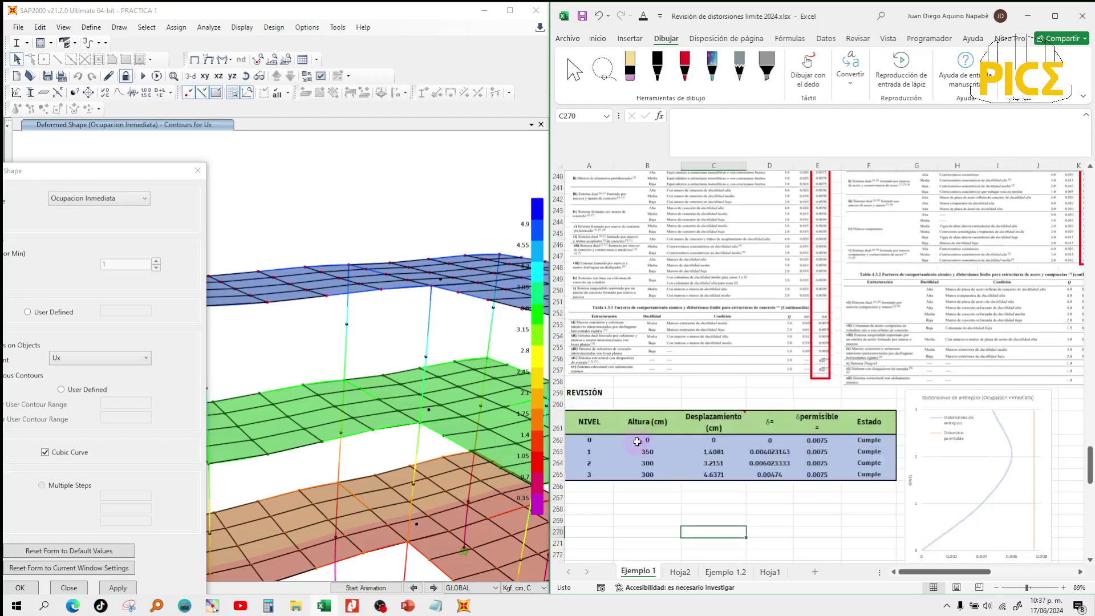
{"action": "scroll", "coordinate": [637, 444], "scroll_direction": "up", "scroll_amount": 3}
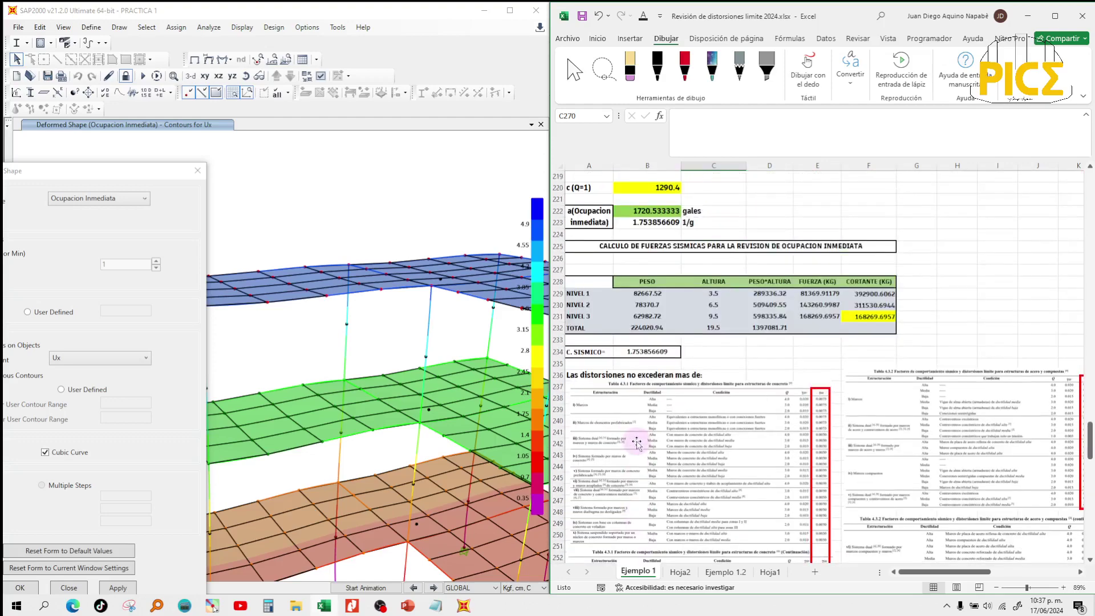
{"action": "scroll", "coordinate": [637, 443], "scroll_direction": "down", "scroll_amount": 10}
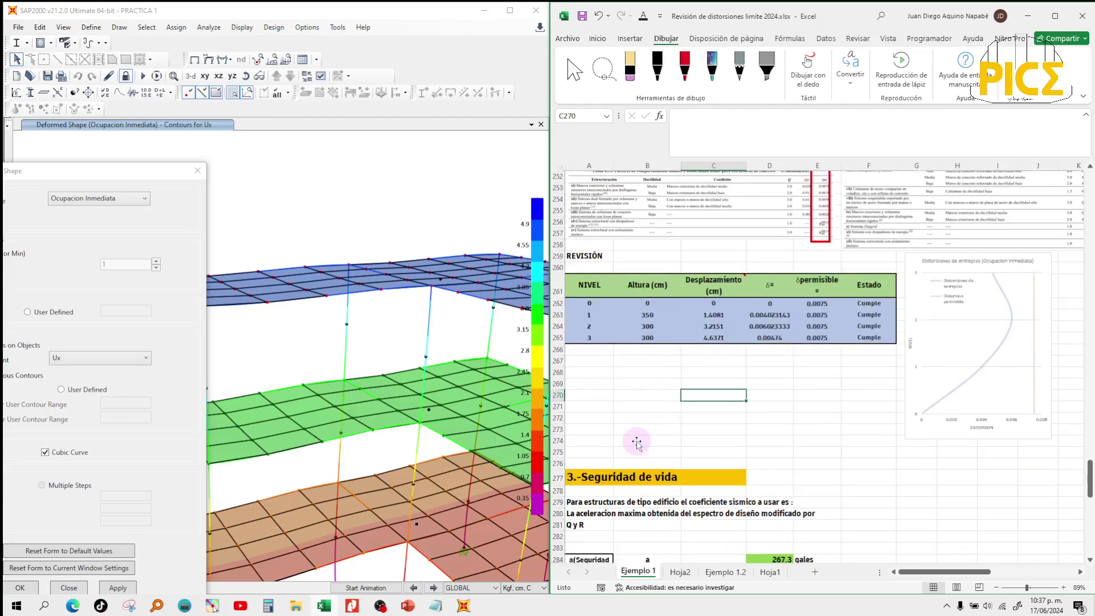
Examine the collapse review's Q, Ro and p factors, the Limitación de daños and Ocupación inmediata calculations, and the Seguridad de vida section.
{"action": "scroll", "coordinate": [636, 443], "scroll_direction": "down", "scroll_amount": 3}
{"action": "scroll", "coordinate": [637, 442], "scroll_direction": "up", "scroll_amount": 9}
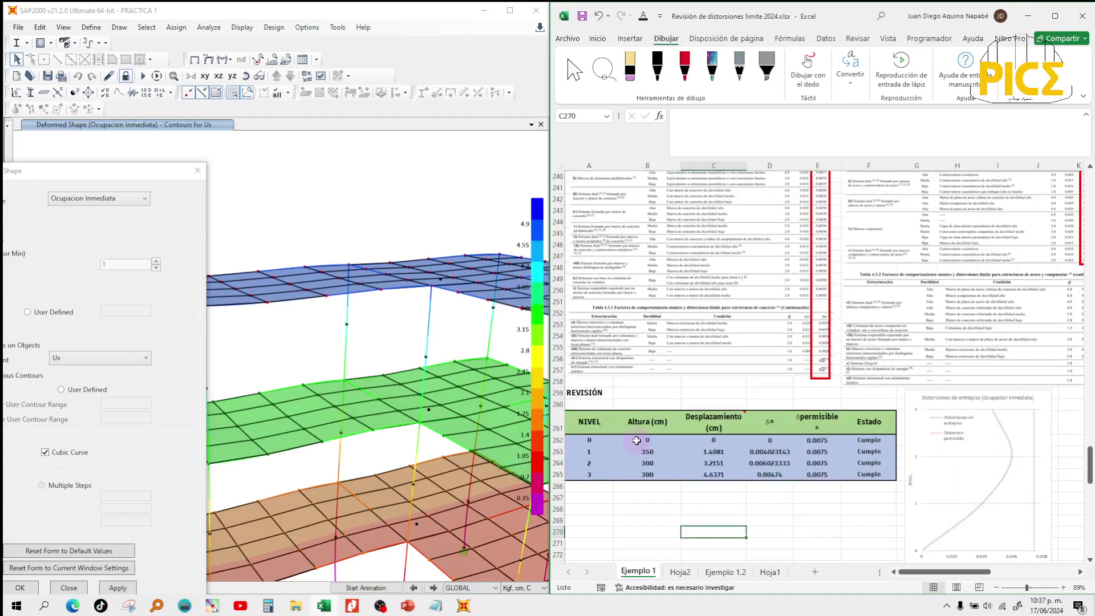
{"action": "scroll", "coordinate": [637, 441], "scroll_direction": "up", "scroll_amount": 7}
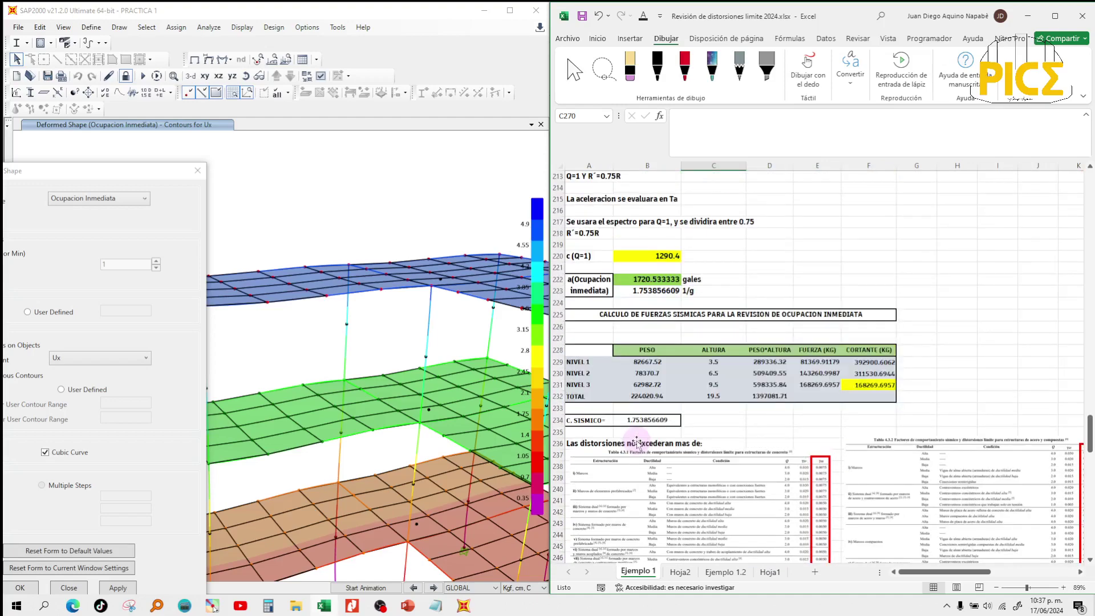
{"action": "scroll", "coordinate": [636, 441], "scroll_direction": "up", "scroll_amount": 3}
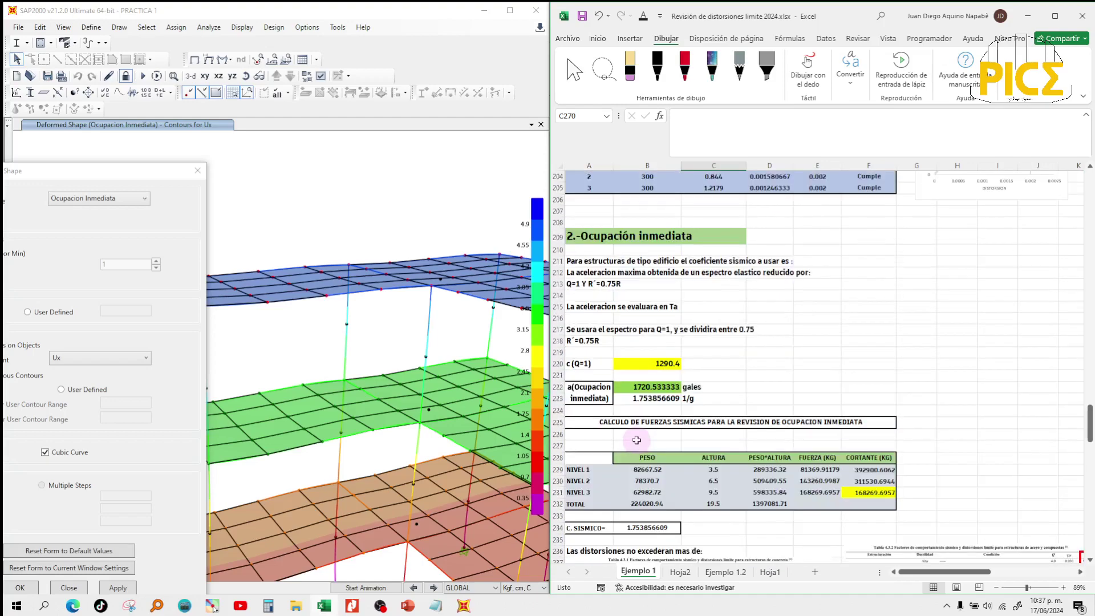
{"action": "scroll", "coordinate": [637, 440], "scroll_direction": "up", "scroll_amount": 17}
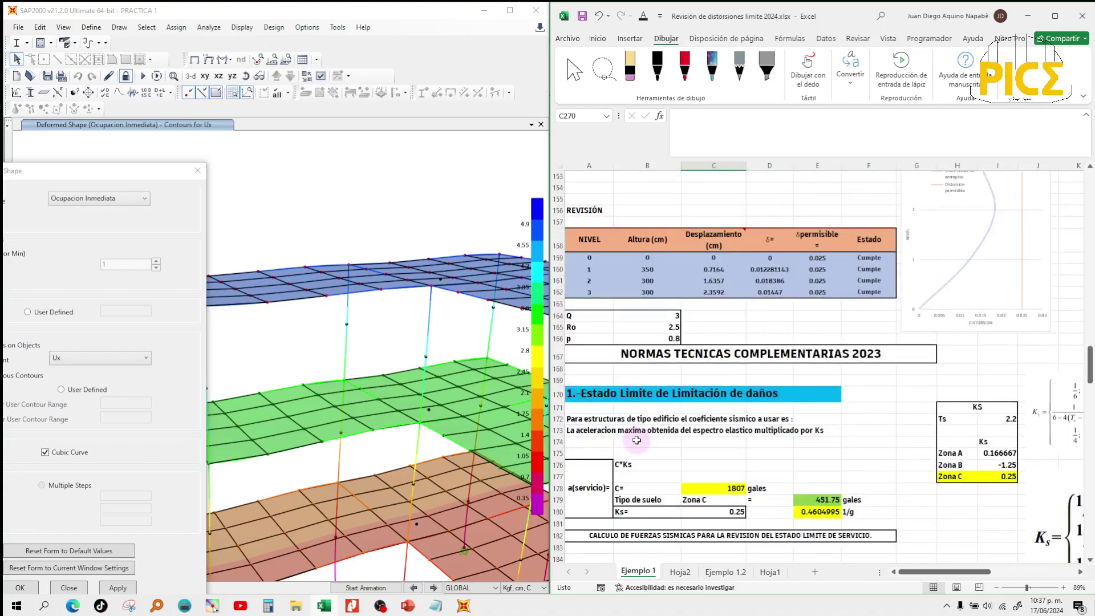
{"action": "scroll", "coordinate": [637, 440], "scroll_direction": "up", "scroll_amount": 13}
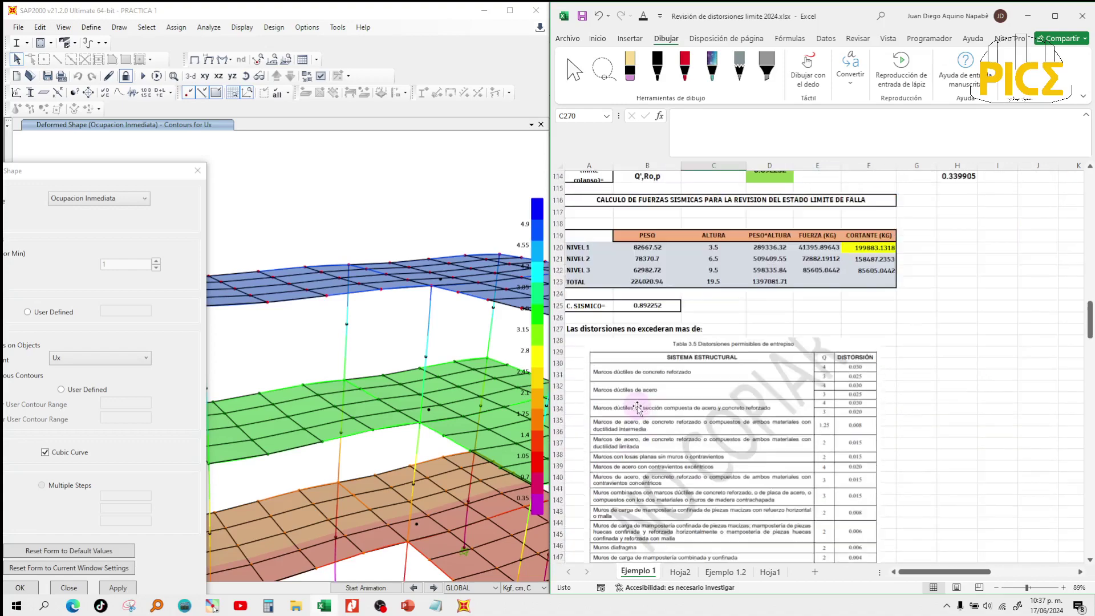
{"action": "scroll", "coordinate": [637, 407], "scroll_direction": "down", "scroll_amount": 10}
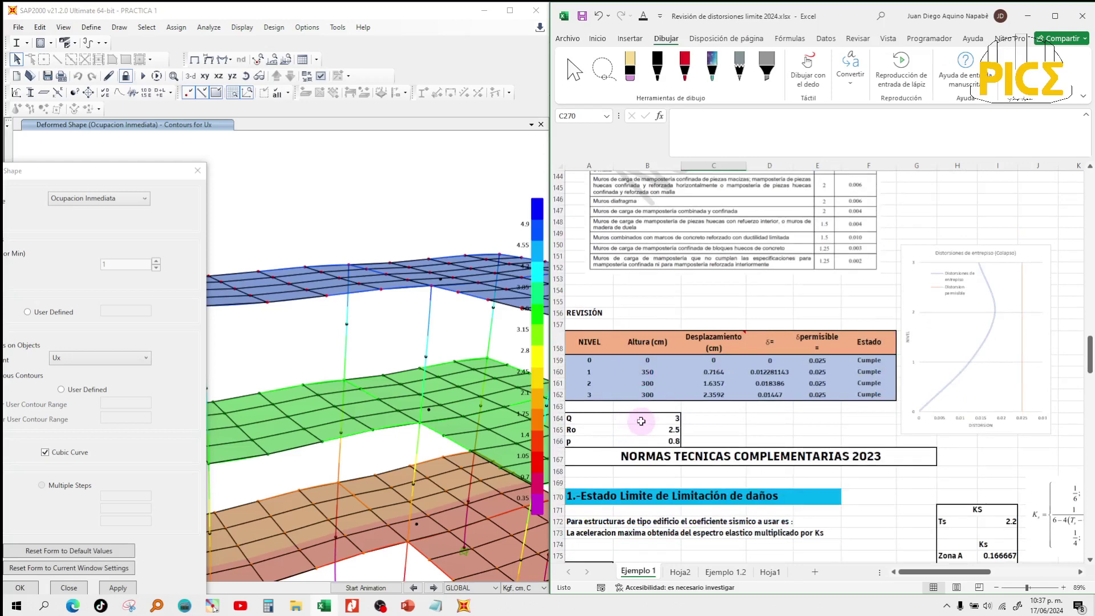
{"action": "left_click_drag", "start_coordinate": [642, 421], "coordinate": [619, 438]}
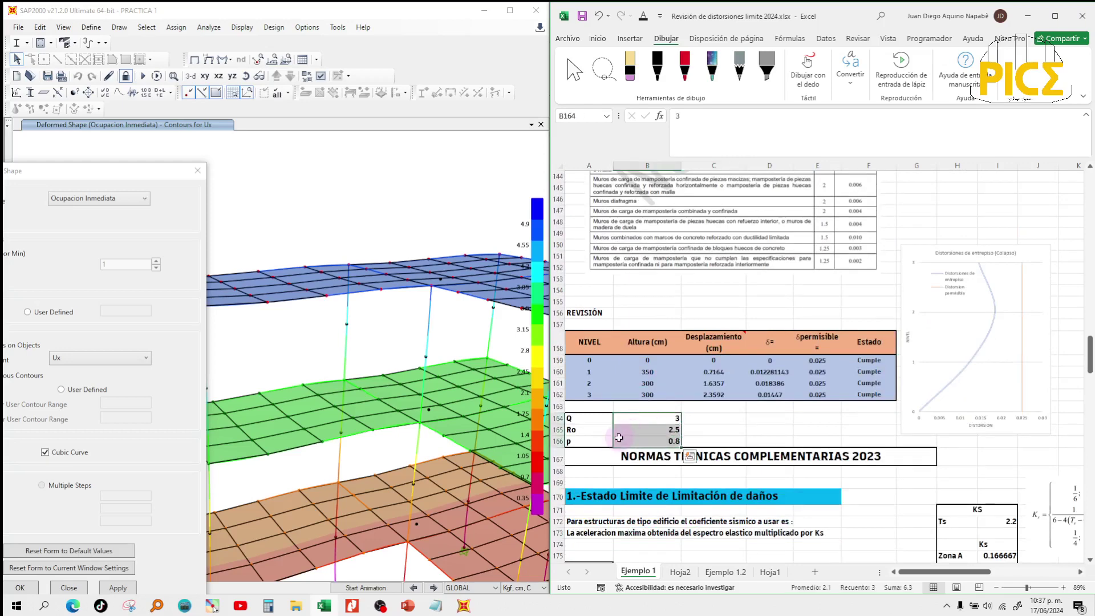
{"action": "scroll", "coordinate": [619, 438], "scroll_direction": "down", "scroll_amount": 18}
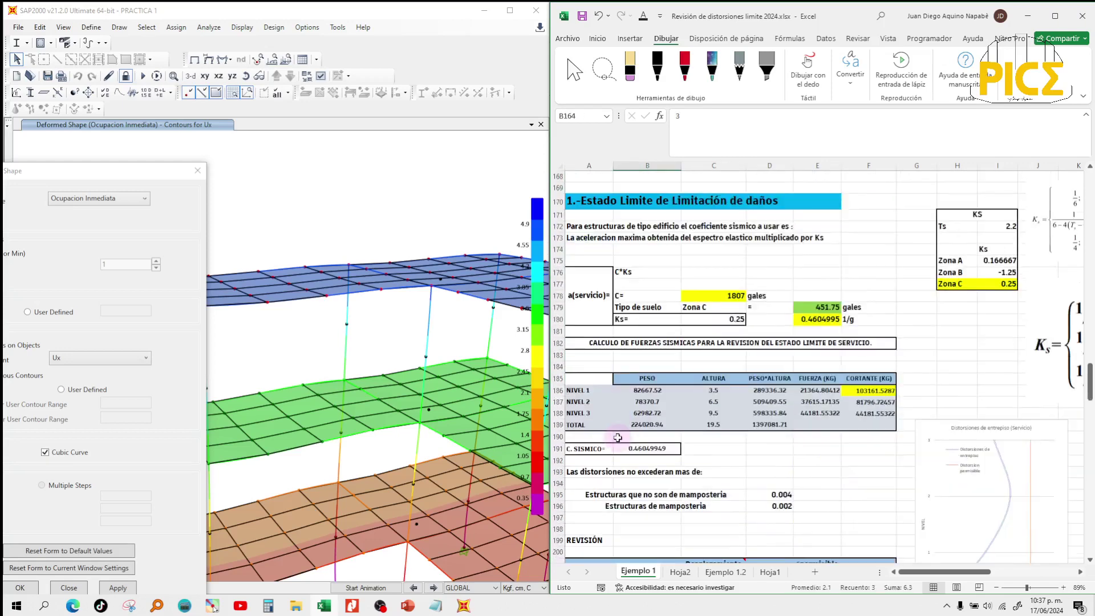
{"action": "scroll", "coordinate": [617, 437], "scroll_direction": "down", "scroll_amount": 15}
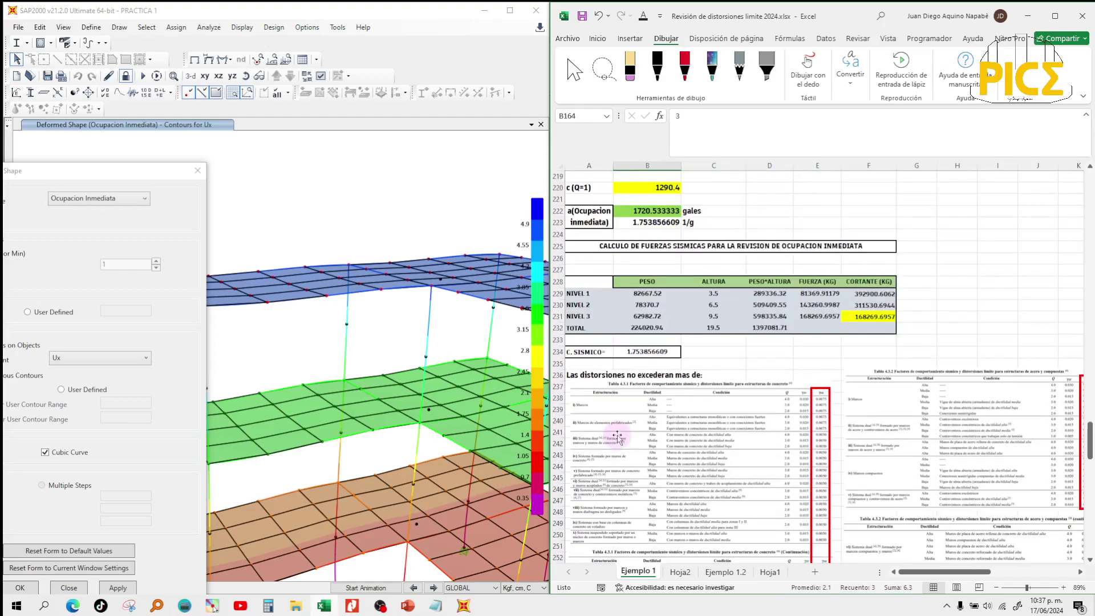
{"action": "scroll", "coordinate": [617, 437], "scroll_direction": "down", "scroll_amount": 4}
{"action": "left_click", "coordinate": [641, 396]}
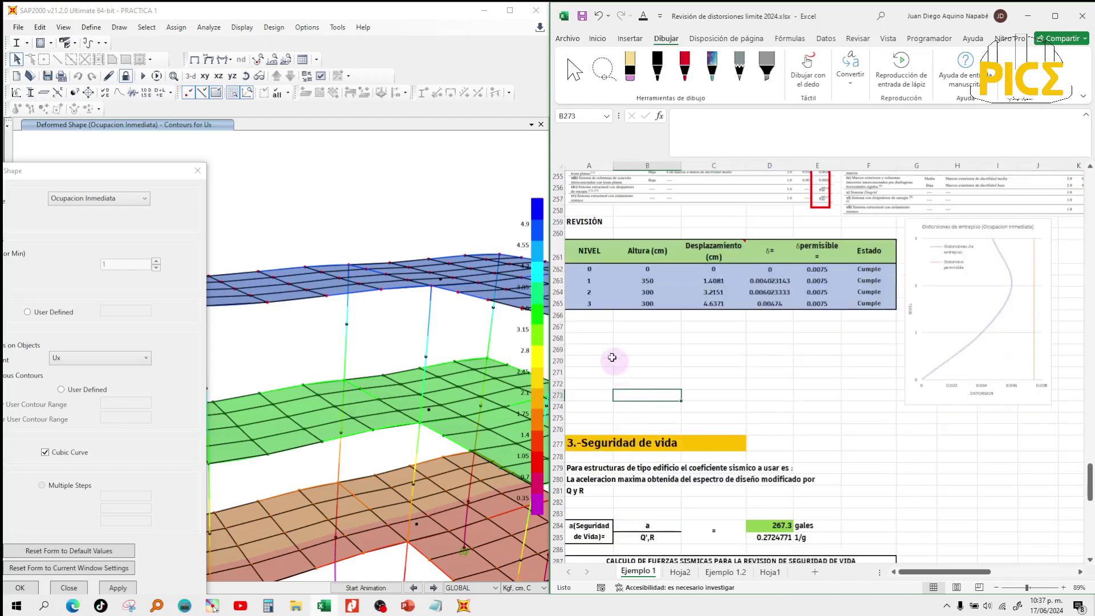
{"action": "left_click", "coordinate": [596, 349]}
{"action": "scroll", "coordinate": [653, 359], "scroll_direction": "up", "scroll_amount": 8}
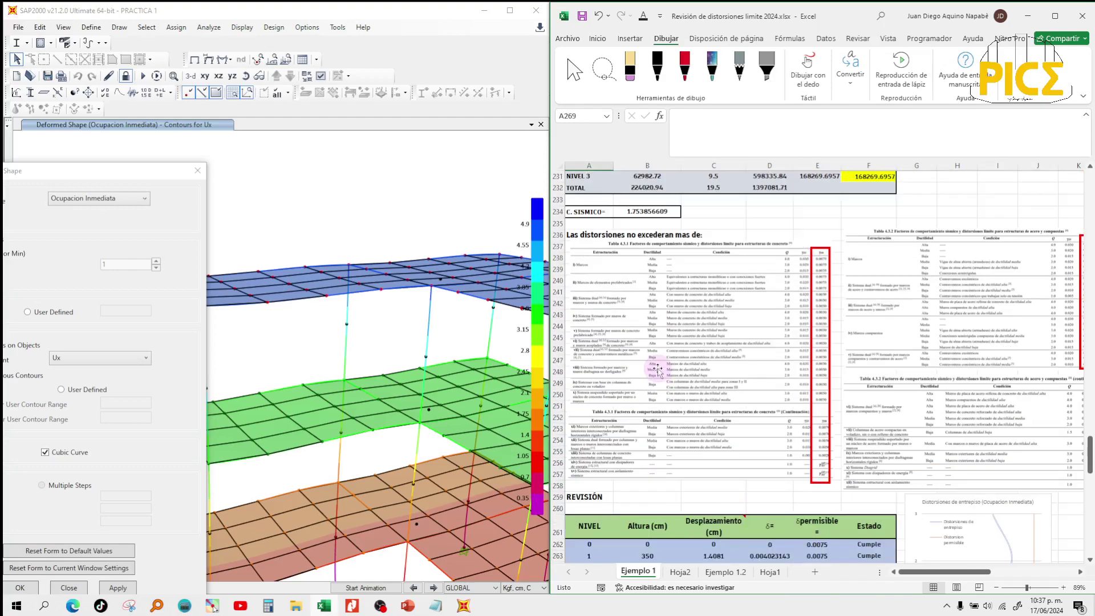
{"action": "scroll", "coordinate": [658, 369], "scroll_direction": "down", "scroll_amount": 11}
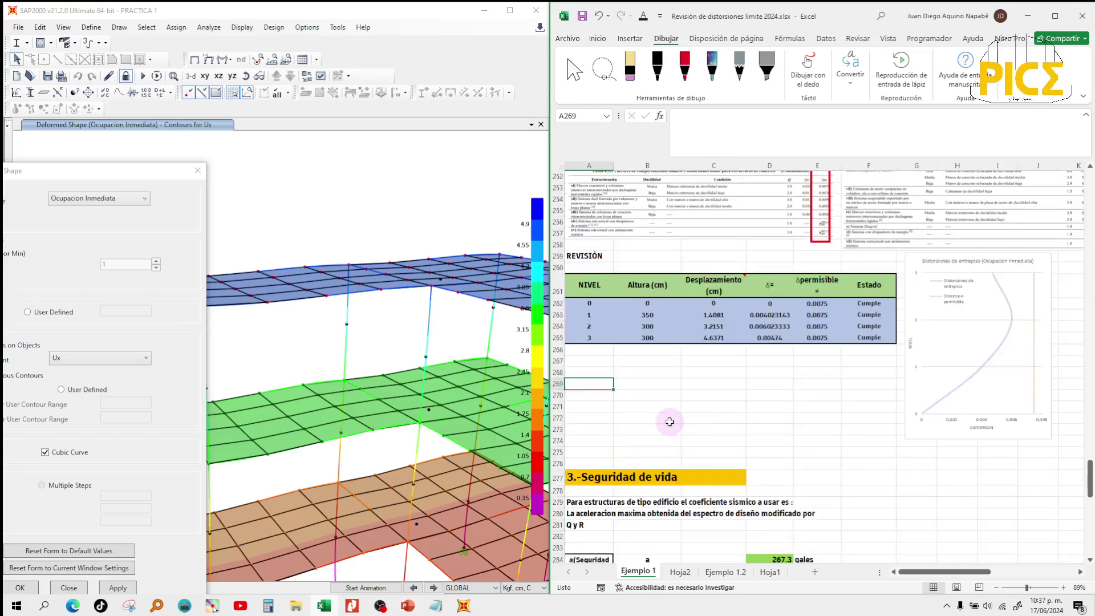
{"action": "scroll", "coordinate": [664, 410], "scroll_direction": "down", "scroll_amount": 2}
{"action": "left_click", "coordinate": [958, 353]}
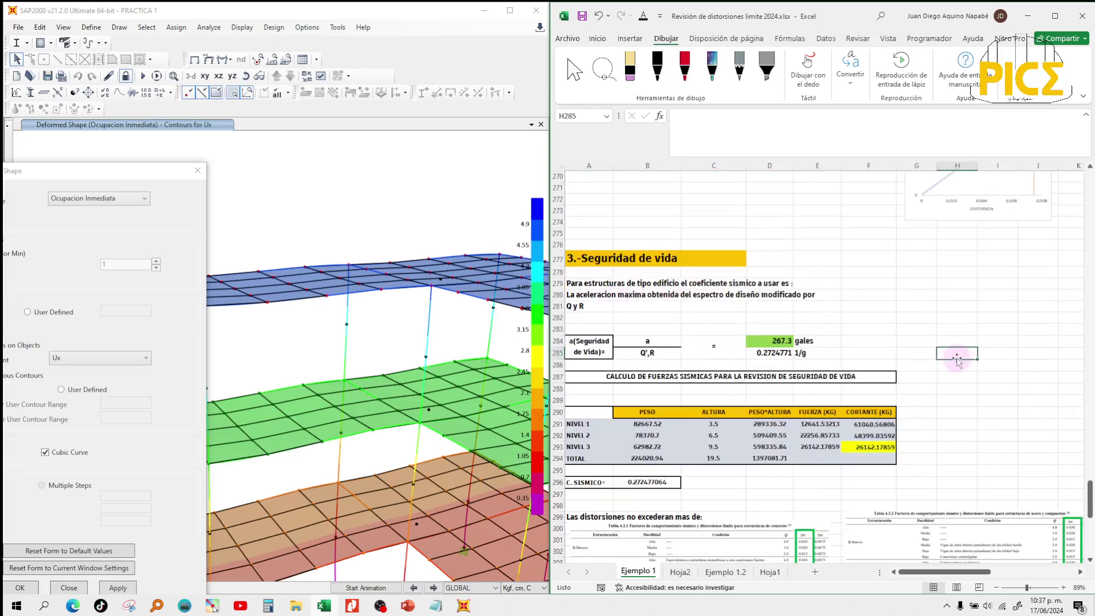
Switch SAP2000's deformed shape to the Seguridad de vida combination and move the settings dialog aside to expose the model.
{"action": "left_click", "coordinate": [159, 171]}
{"action": "left_click", "coordinate": [127, 200]}
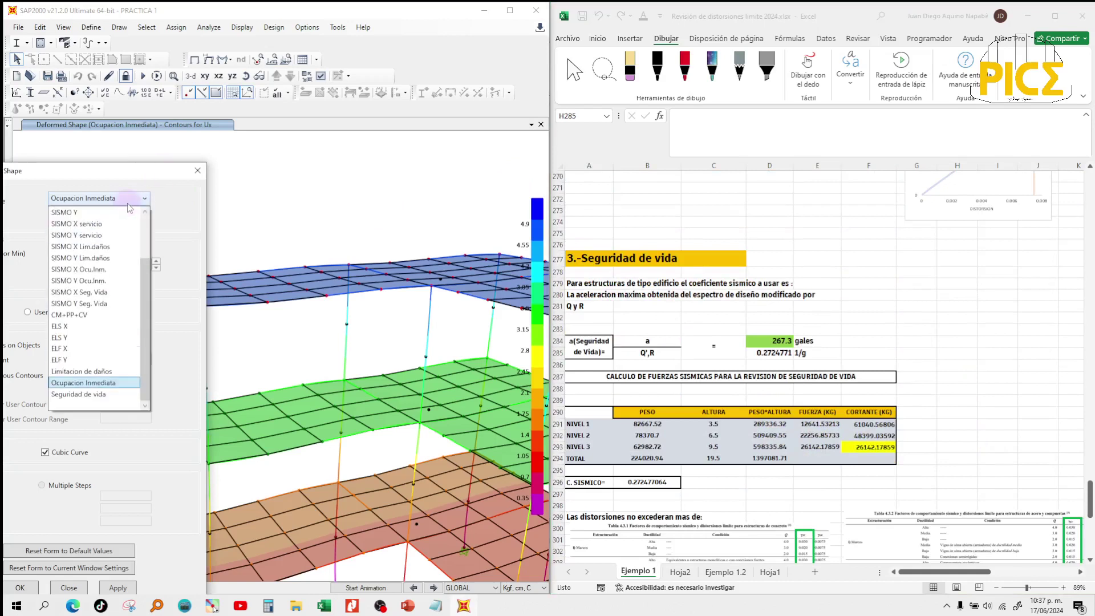
{"action": "left_click", "coordinate": [94, 399]}
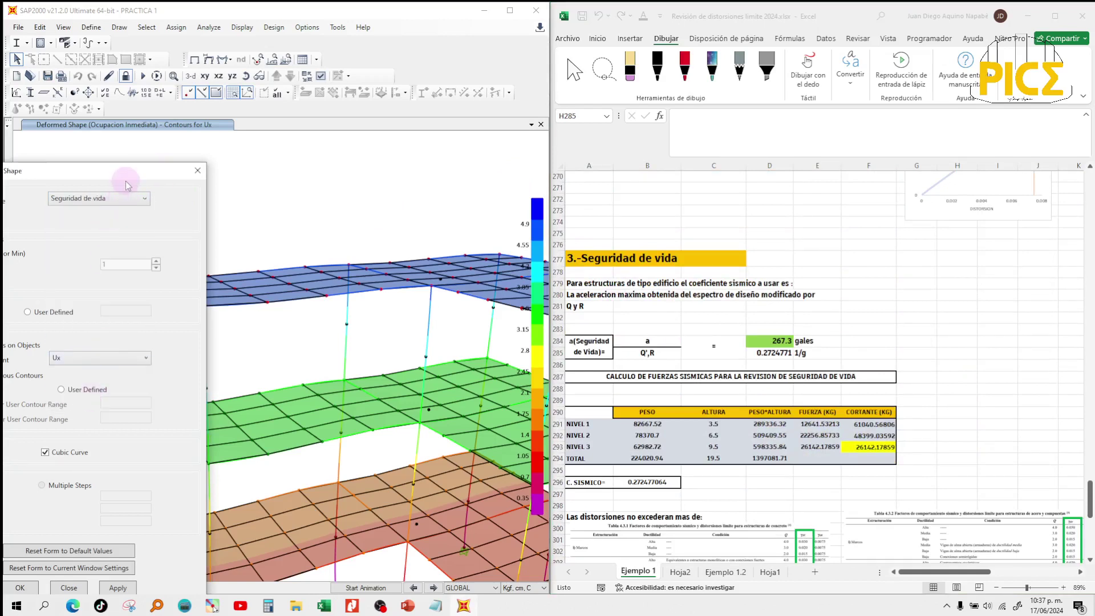
{"action": "left_click_drag", "start_coordinate": [145, 170], "coordinate": [392, 141]}
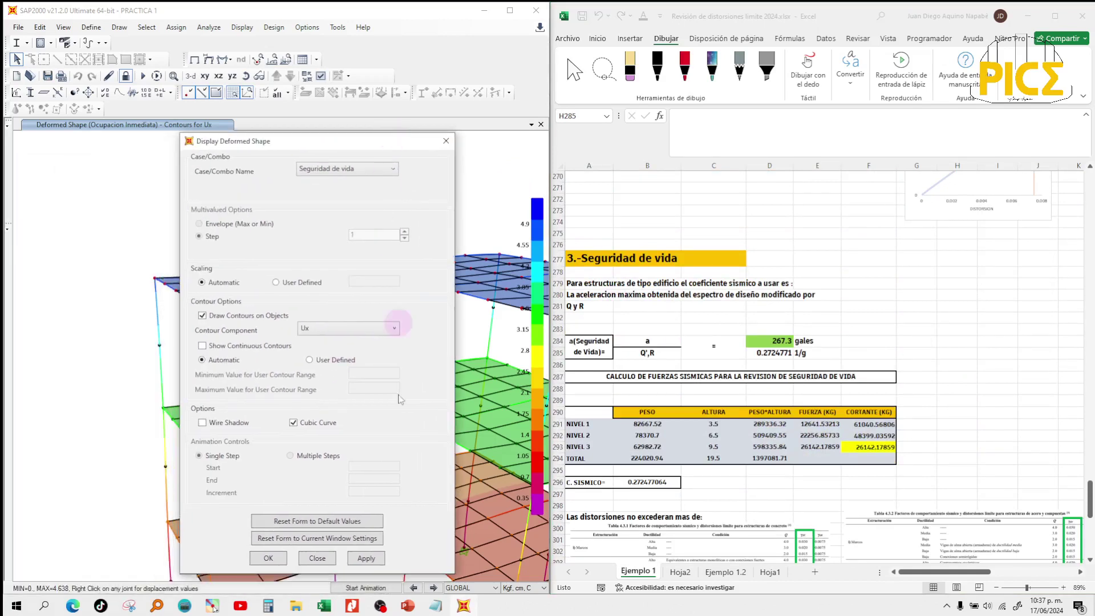
{"action": "left_click", "coordinate": [375, 557]}
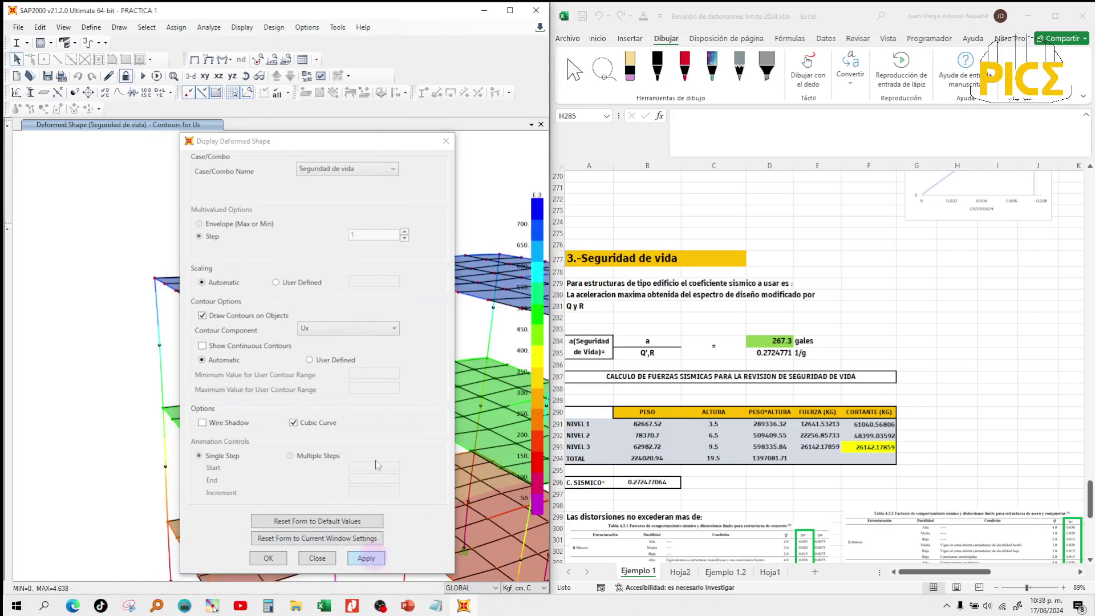
{"action": "left_click", "coordinate": [333, 159]}
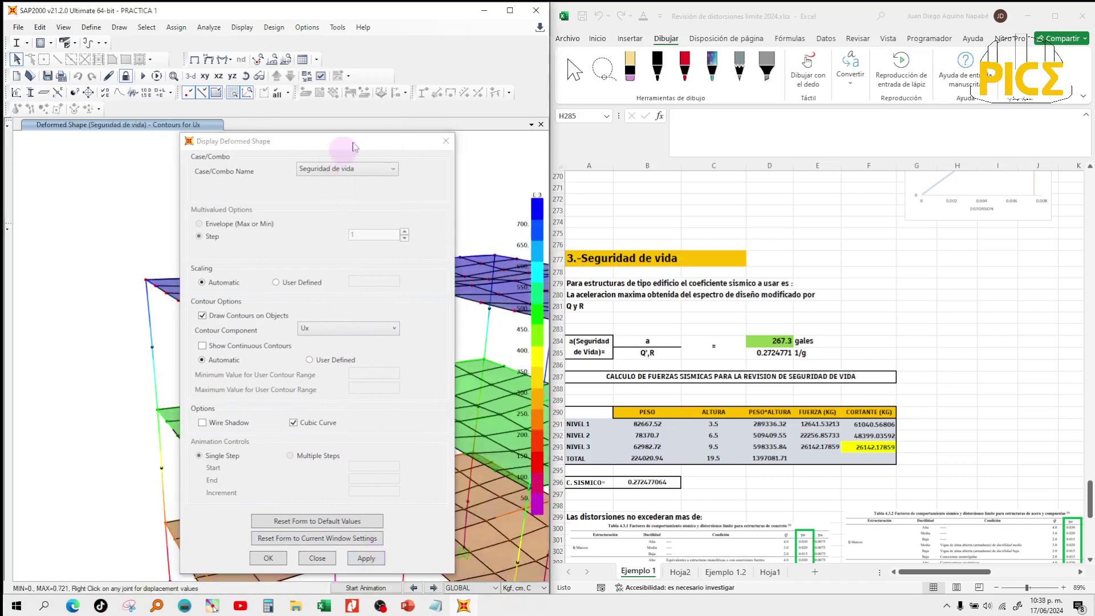
{"action": "left_click_drag", "start_coordinate": [343, 141], "coordinate": [126, 121]}
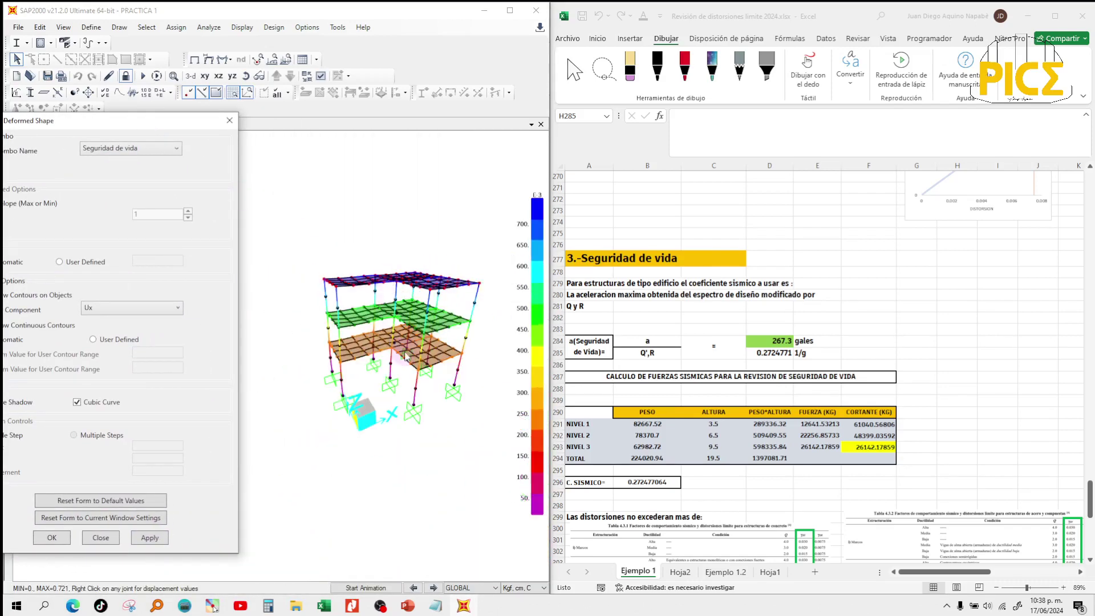
Check a first-floor joint's U1 displacement and enter 0.2188 cm for level 1 in the Seguridad de vida review table.
{"action": "scroll", "coordinate": [400, 357], "scroll_direction": "up", "scroll_amount": 5}
{"action": "mouse_move", "coordinate": [291, 280]}
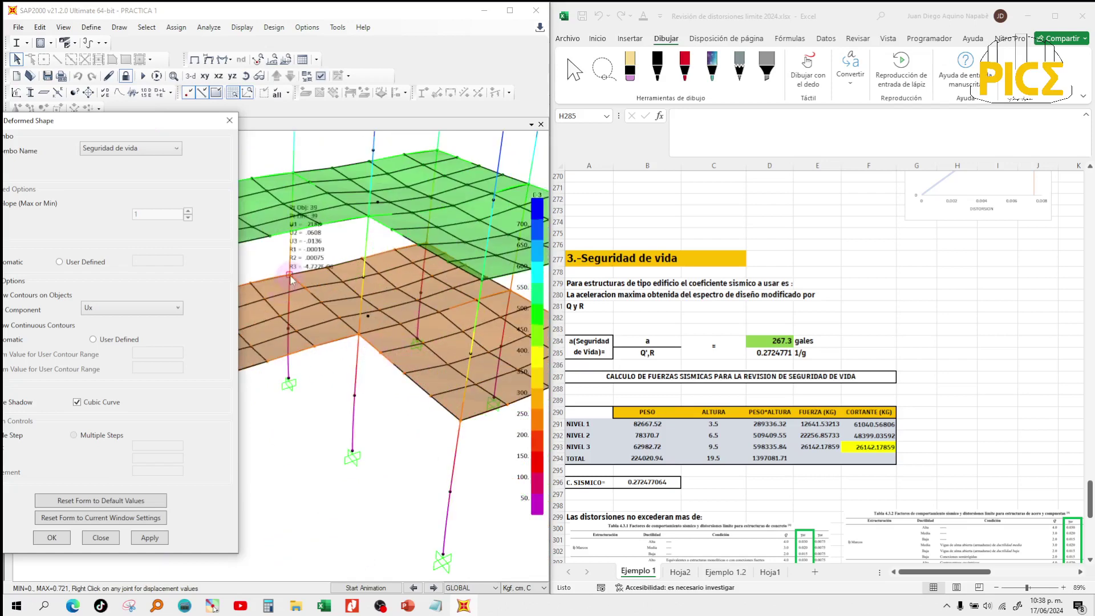
{"action": "scroll", "coordinate": [291, 280], "scroll_direction": "up", "scroll_amount": 2}
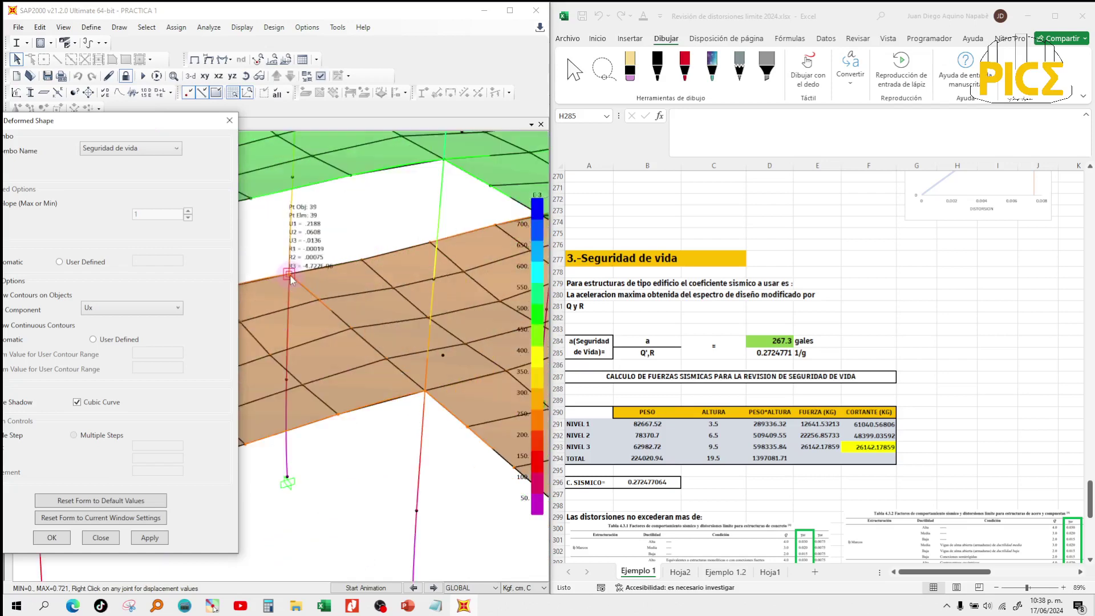
{"action": "left_click", "coordinate": [722, 449]}
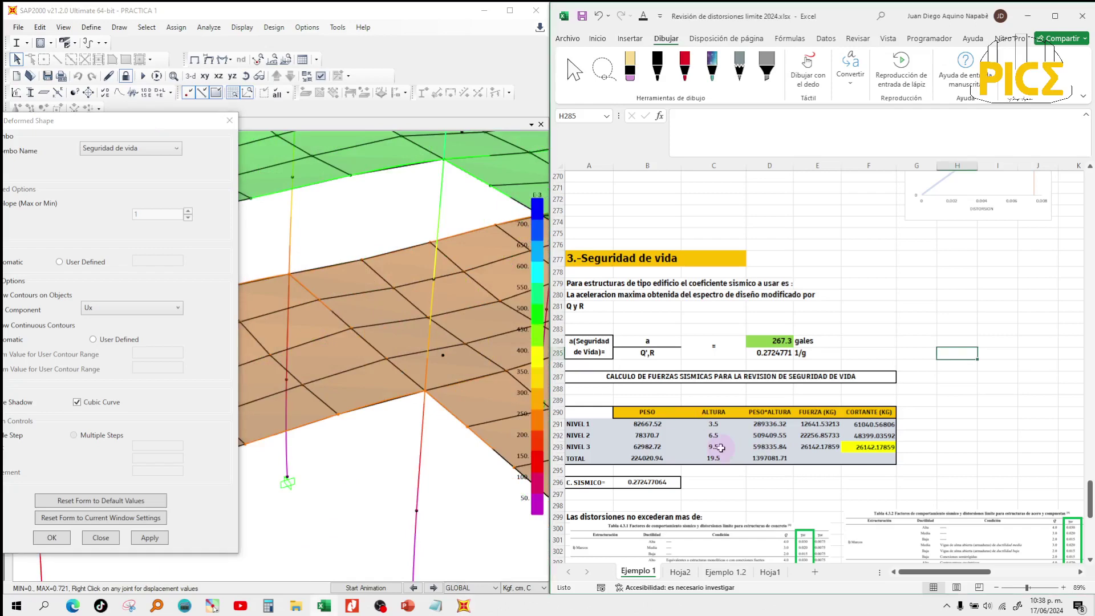
{"action": "scroll", "coordinate": [722, 451], "scroll_direction": "down", "scroll_amount": 3}
{"action": "scroll", "coordinate": [722, 449], "scroll_direction": "down", "scroll_amount": 9}
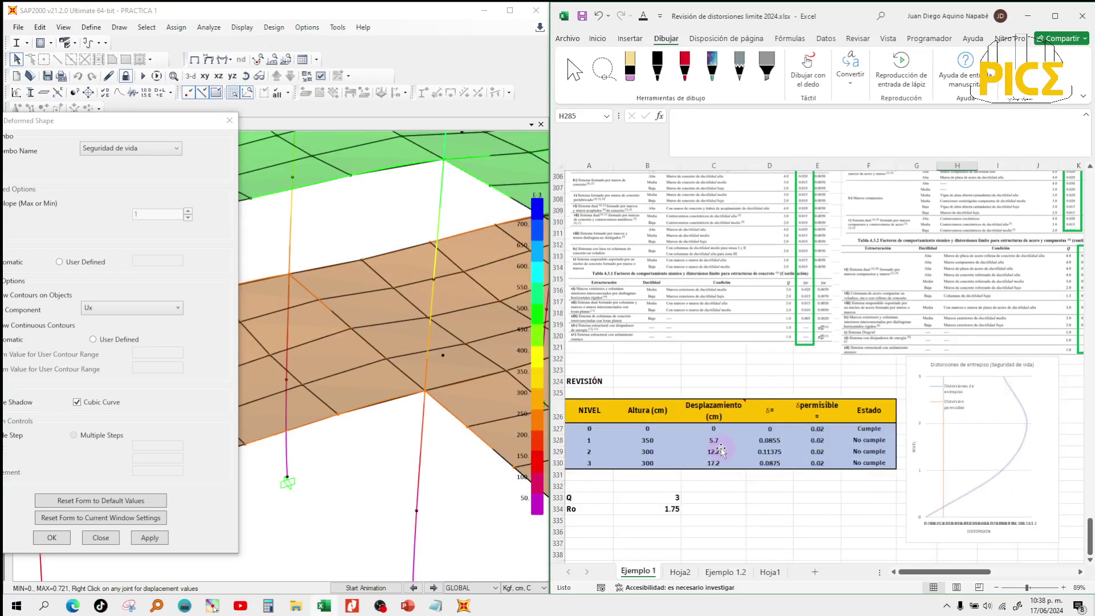
{"action": "left_click", "coordinate": [717, 442]}
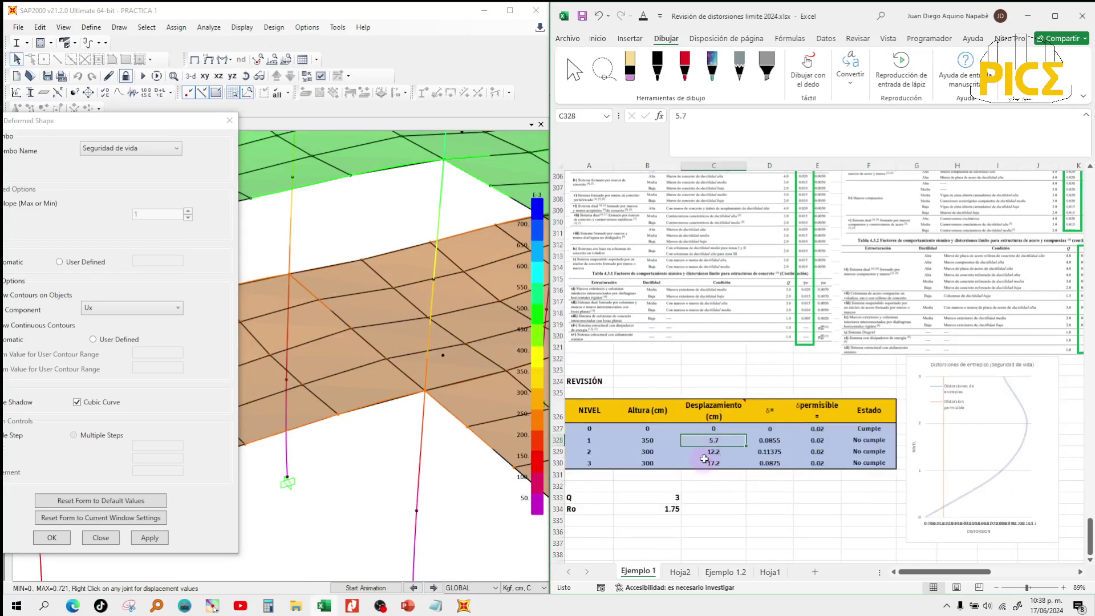
{"action": "type", "text": ".21"}
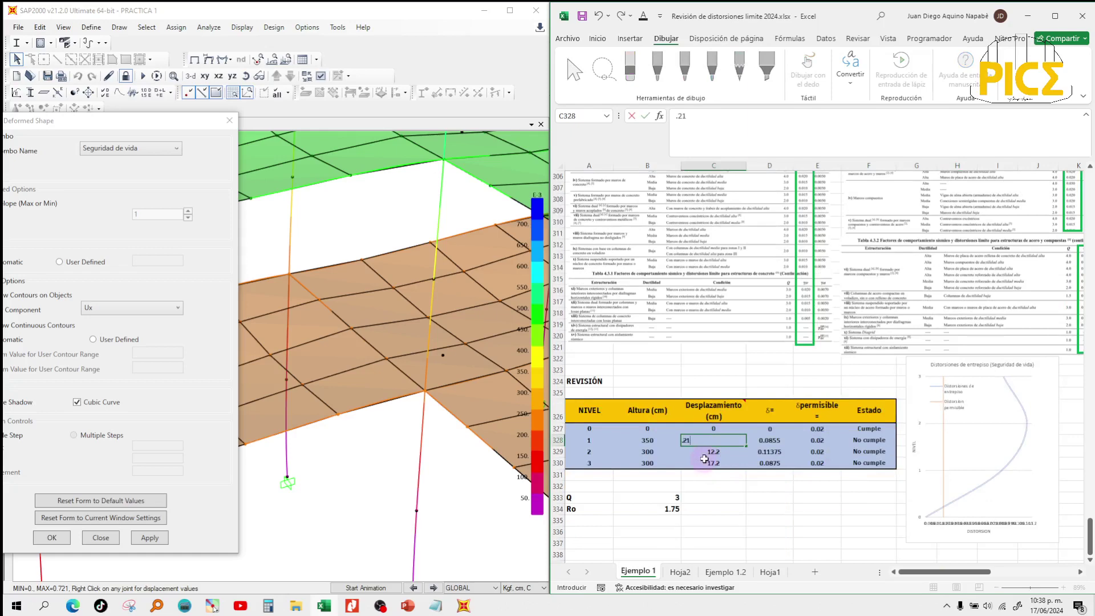
{"action": "type", "text": "88"}
{"action": "left_click", "coordinate": [747, 499]}
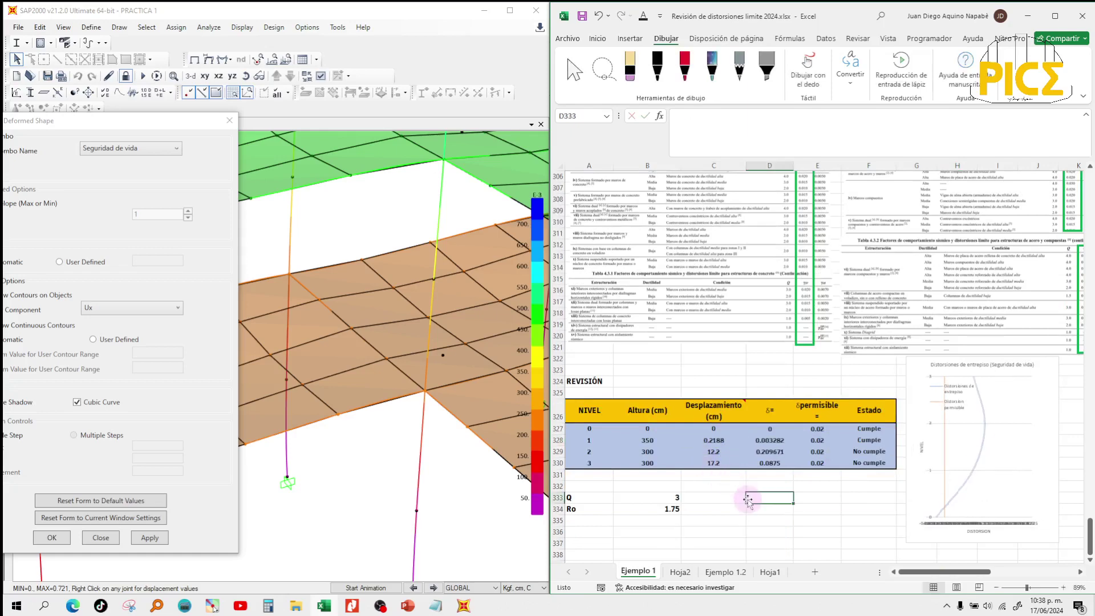
Check a second-floor joint's U1 displacement and enter 0.4997 cm for level 2 in the Seguridad de vida review table.
{"action": "scroll", "coordinate": [392, 455], "scroll_direction": "down", "scroll_amount": 4}
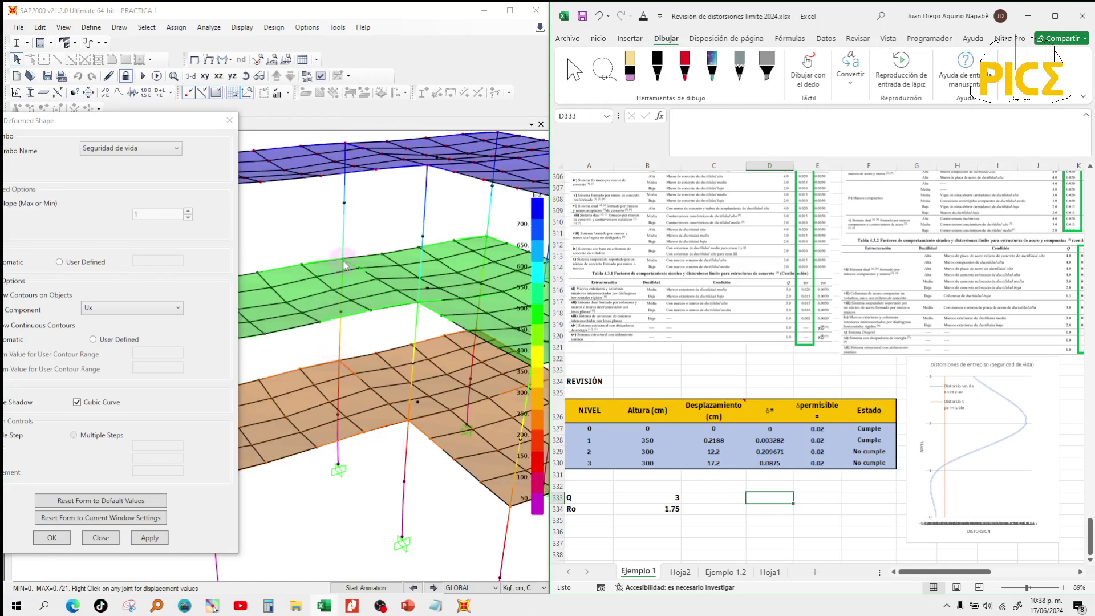
{"action": "mouse_move", "coordinate": [344, 262]}
{"action": "left_click", "coordinate": [714, 451]}
{"action": "type", "text": "."}
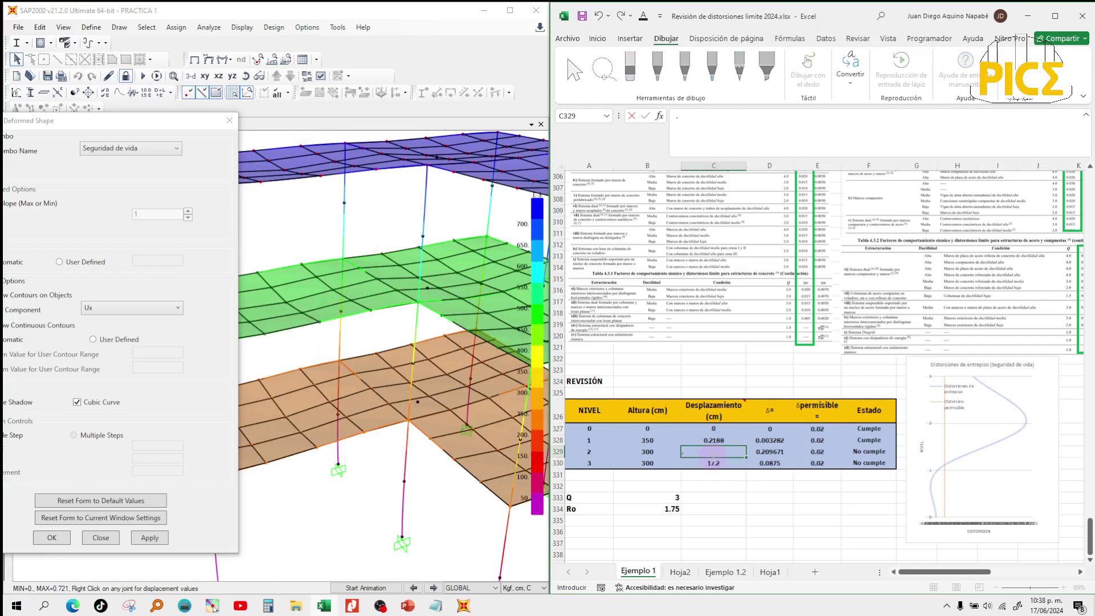
{"action": "type", "text": "4997"}
{"action": "left_click", "coordinate": [713, 487]}
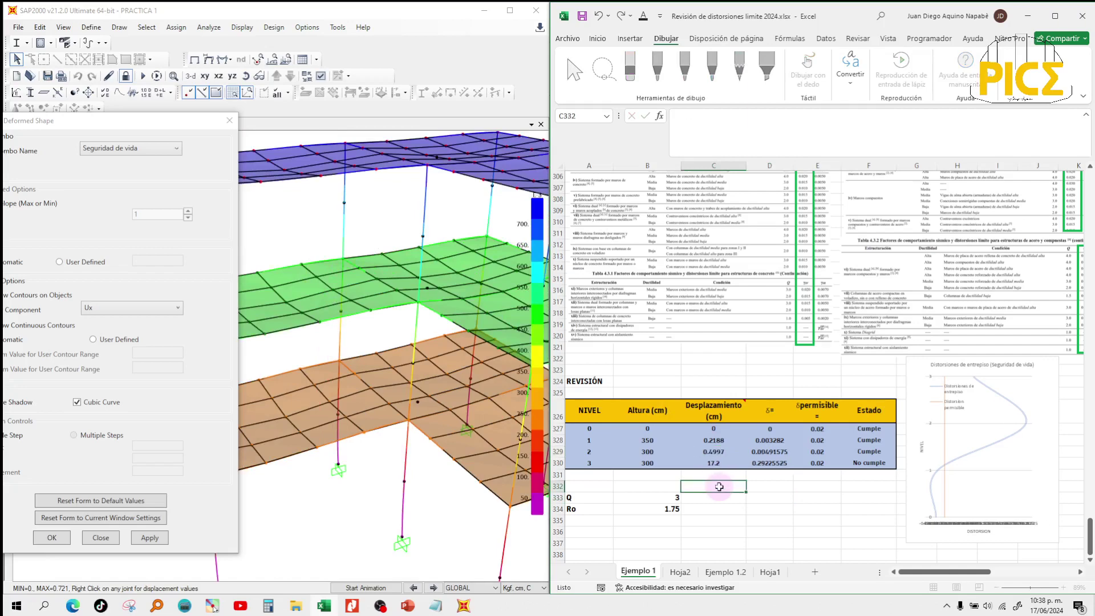
Check a third-floor joint's U1 displacement and enter 0.7209 cm for level 3 in the Seguridad de vida review table.
{"action": "scroll", "coordinate": [370, 317], "scroll_direction": "down", "scroll_amount": 5}
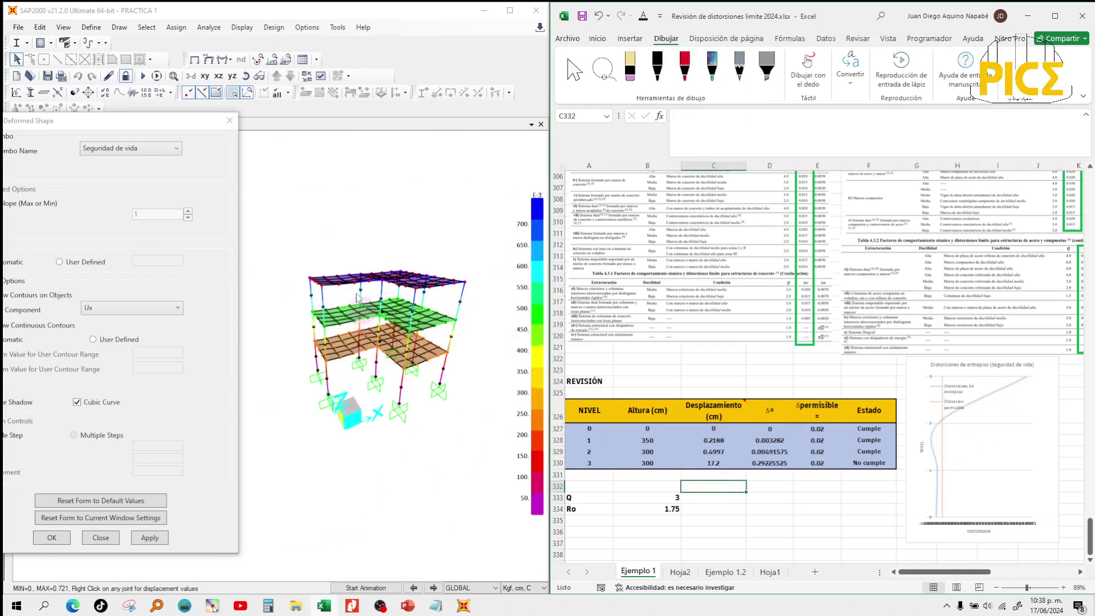
{"action": "scroll", "coordinate": [381, 304], "scroll_direction": "up", "scroll_amount": 5}
{"action": "right_click", "coordinate": [385, 299]}
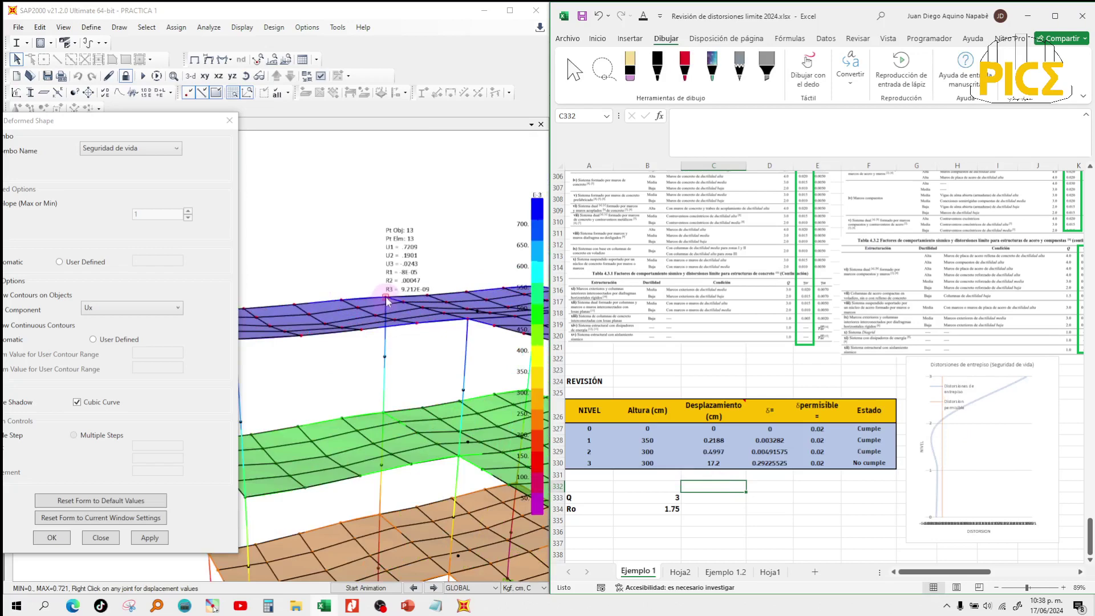
{"action": "left_click", "coordinate": [703, 463]}
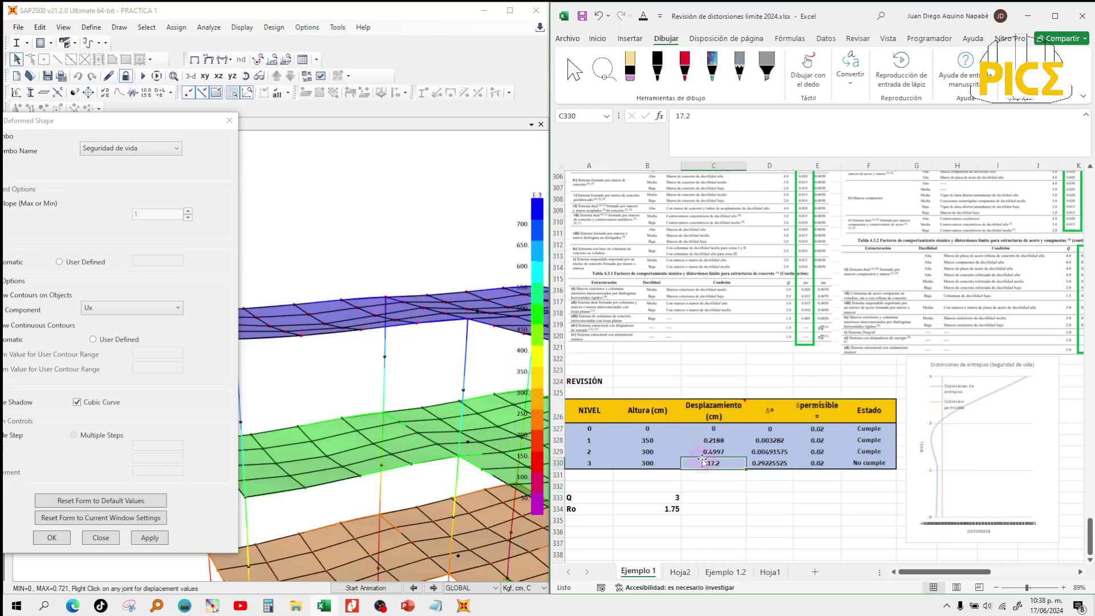
{"action": "type", "text": "."}
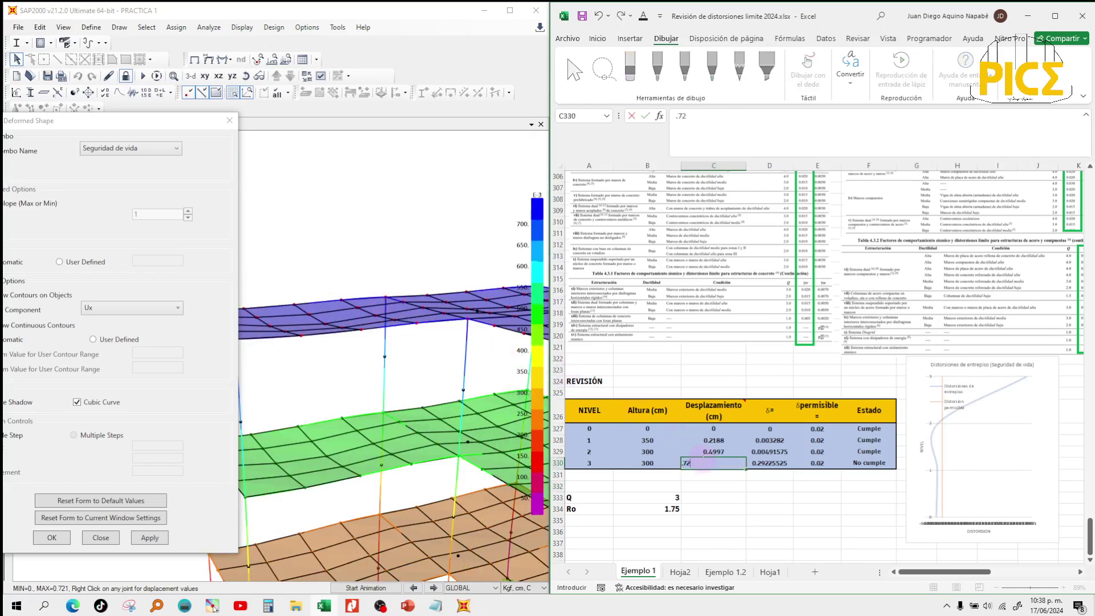
{"action": "type", "text": "7209"}
{"action": "left_click", "coordinate": [728, 485]}
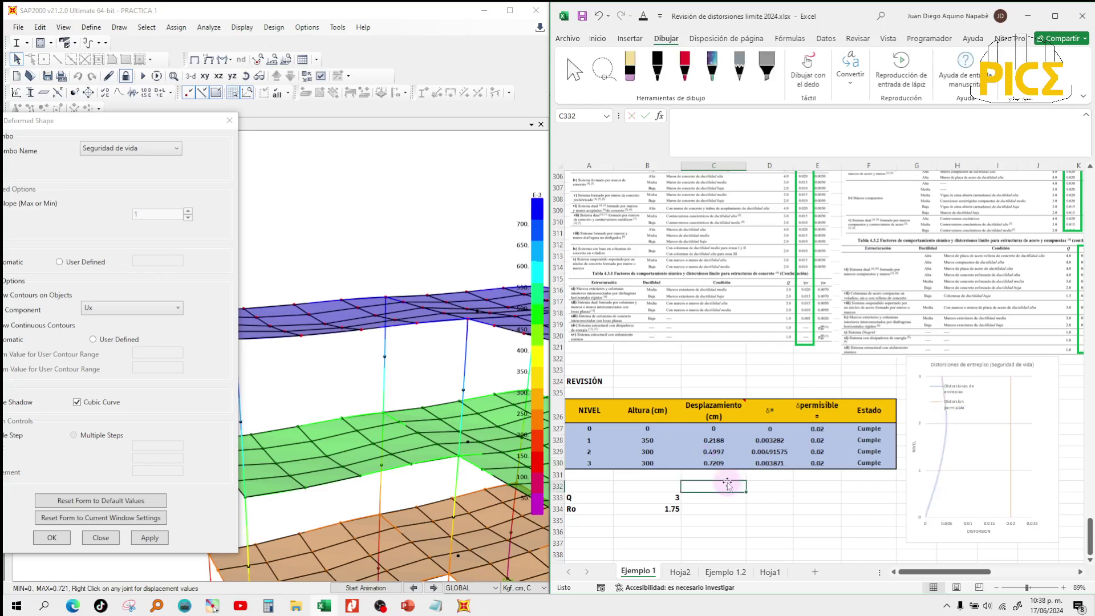
{"action": "scroll", "coordinate": [849, 482], "scroll_direction": "down", "scroll_amount": 2}
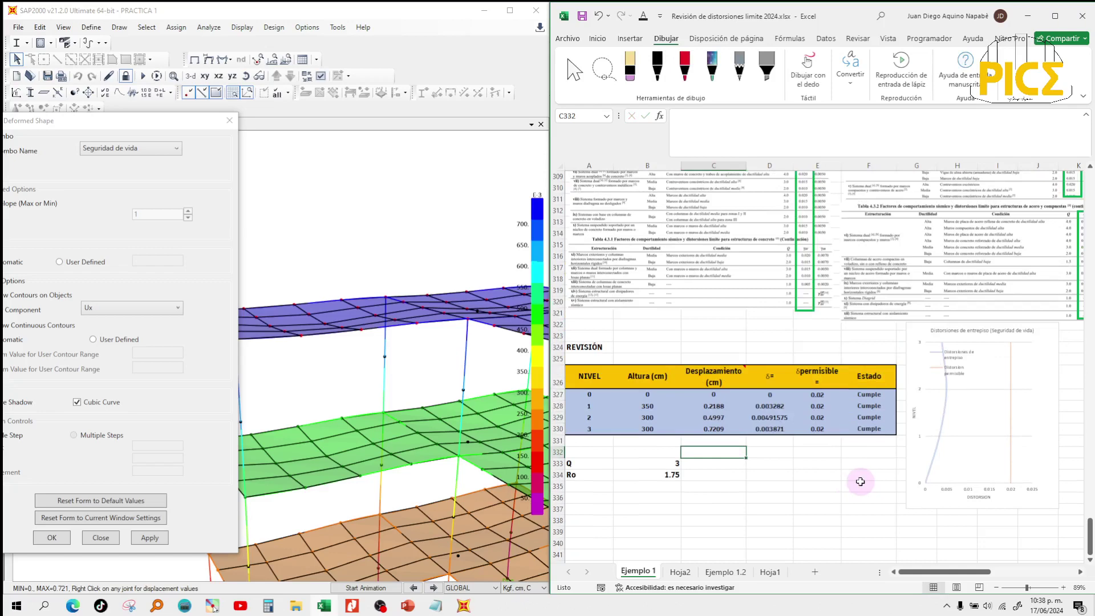
Examine the Seguridad de vida review table and its drift limit tables, then return to the Ocupación inmediata review.
{"action": "scroll", "coordinate": [861, 481], "scroll_direction": "up", "scroll_amount": 3}
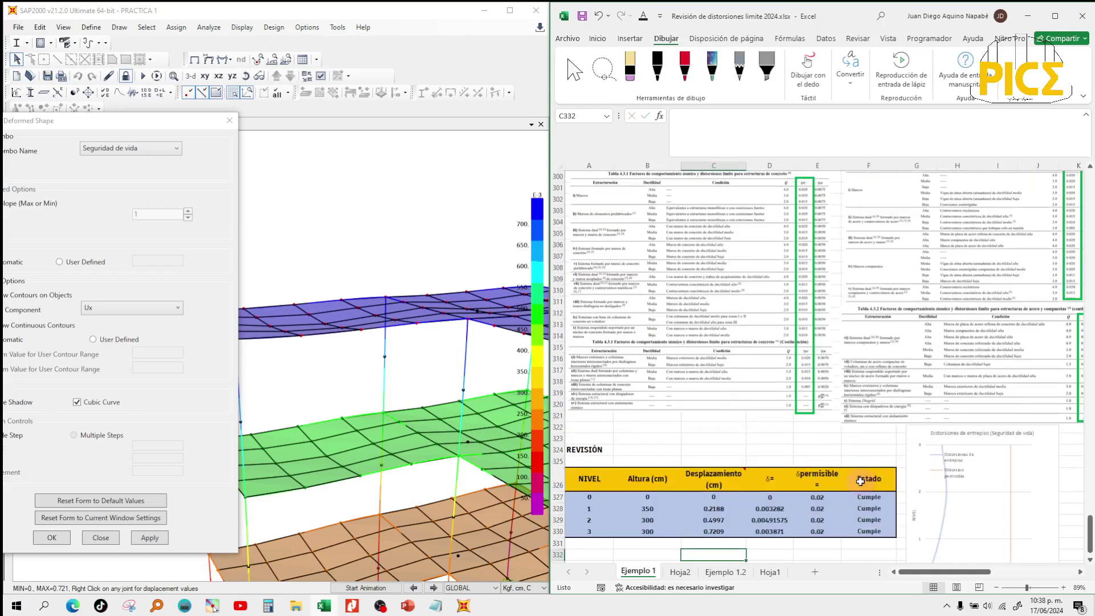
{"action": "left_click", "coordinate": [1029, 588]}
{"action": "scroll", "coordinate": [873, 443], "scroll_direction": "up", "scroll_amount": 1}
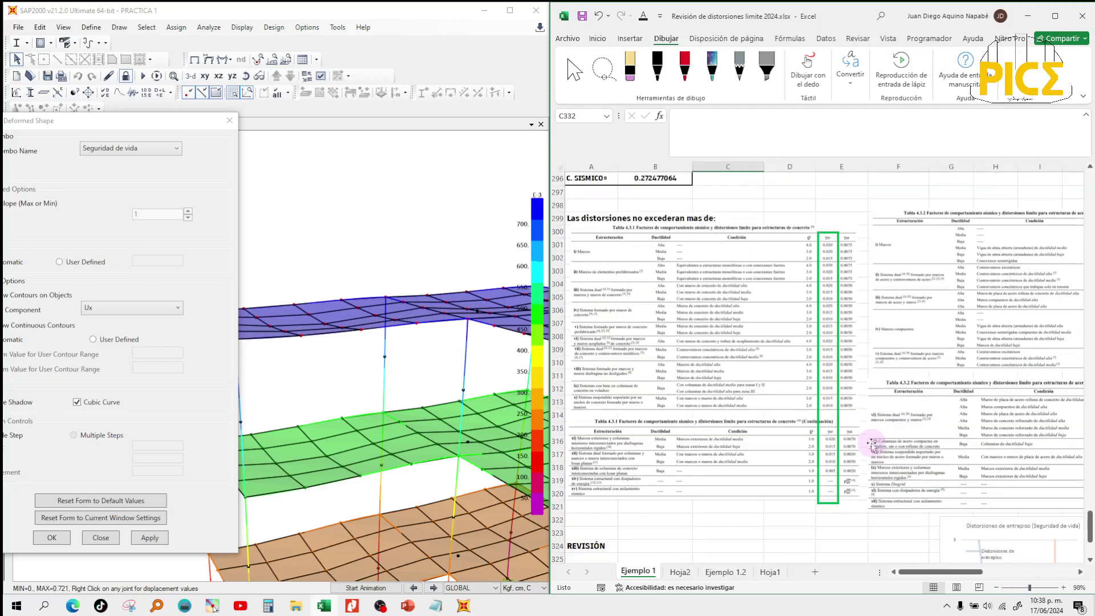
{"action": "scroll", "coordinate": [872, 444], "scroll_direction": "down", "scroll_amount": 5}
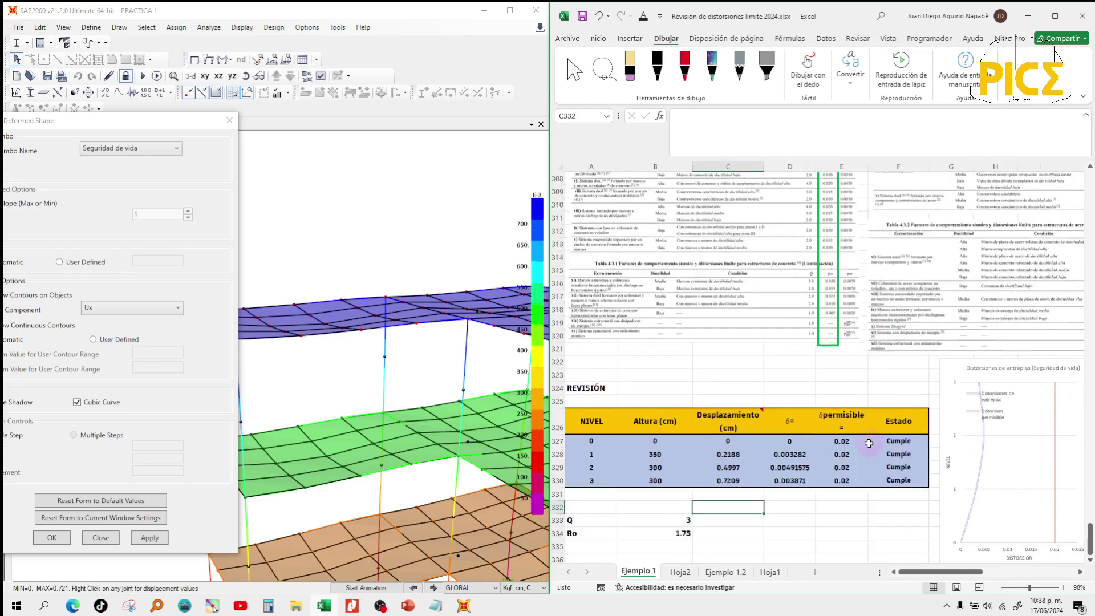
{"action": "left_click", "coordinate": [849, 494]}
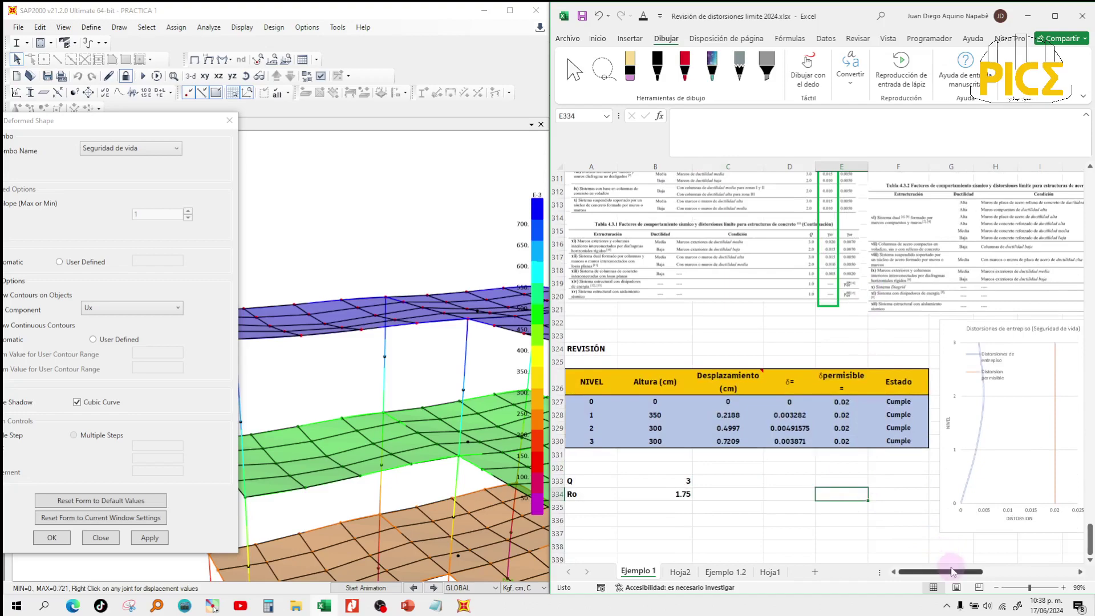
{"action": "left_click_drag", "start_coordinate": [953, 572], "coordinate": [952, 572]}
{"action": "scroll", "coordinate": [754, 477], "scroll_direction": "up", "scroll_amount": 5}
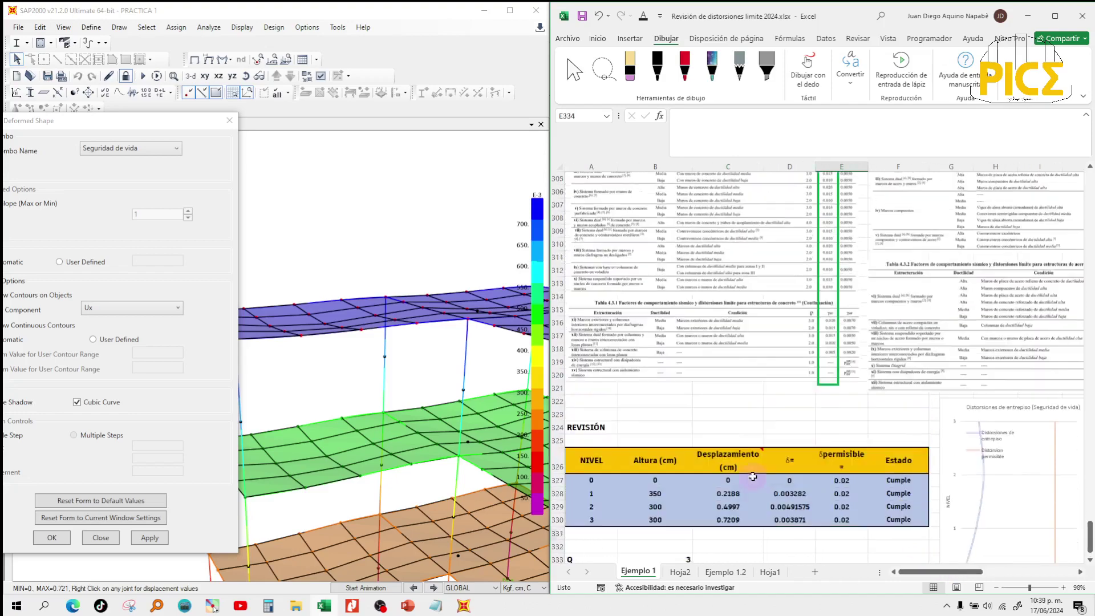
{"action": "scroll", "coordinate": [753, 476], "scroll_direction": "up", "scroll_amount": 7}
{"action": "scroll", "coordinate": [753, 476], "scroll_direction": "down", "scroll_amount": 11}
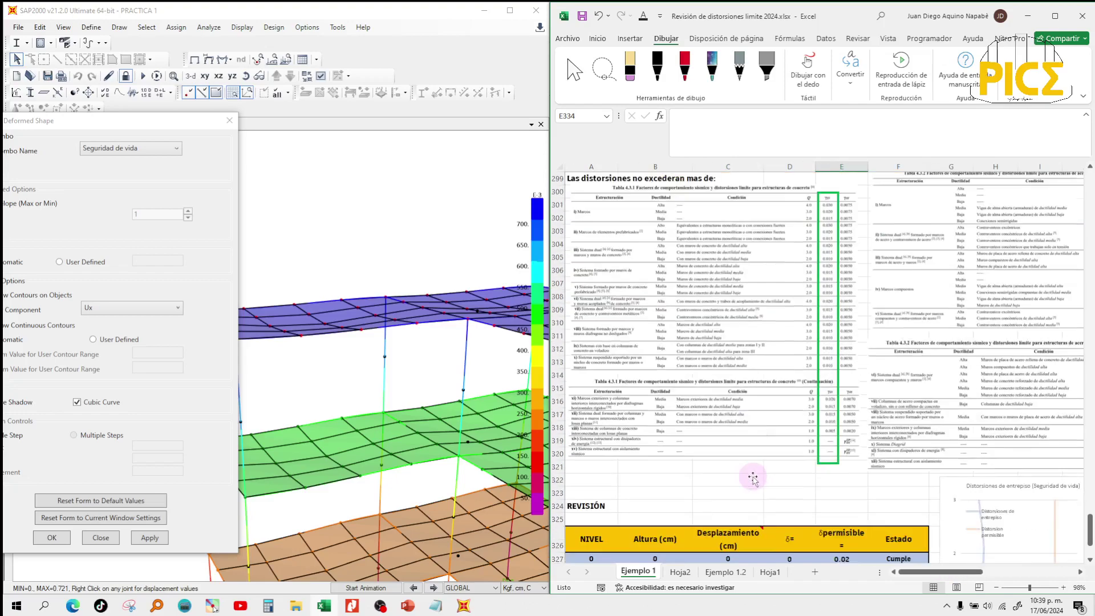
{"action": "scroll", "coordinate": [753, 477], "scroll_direction": "up", "scroll_amount": 10}
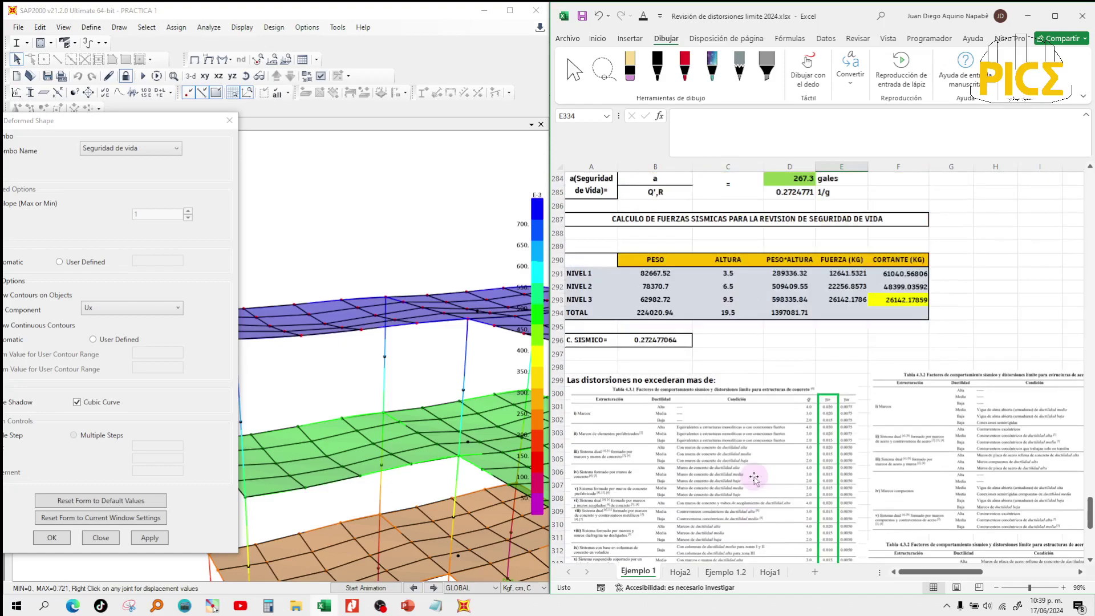
{"action": "scroll", "coordinate": [753, 476], "scroll_direction": "up", "scroll_amount": 9}
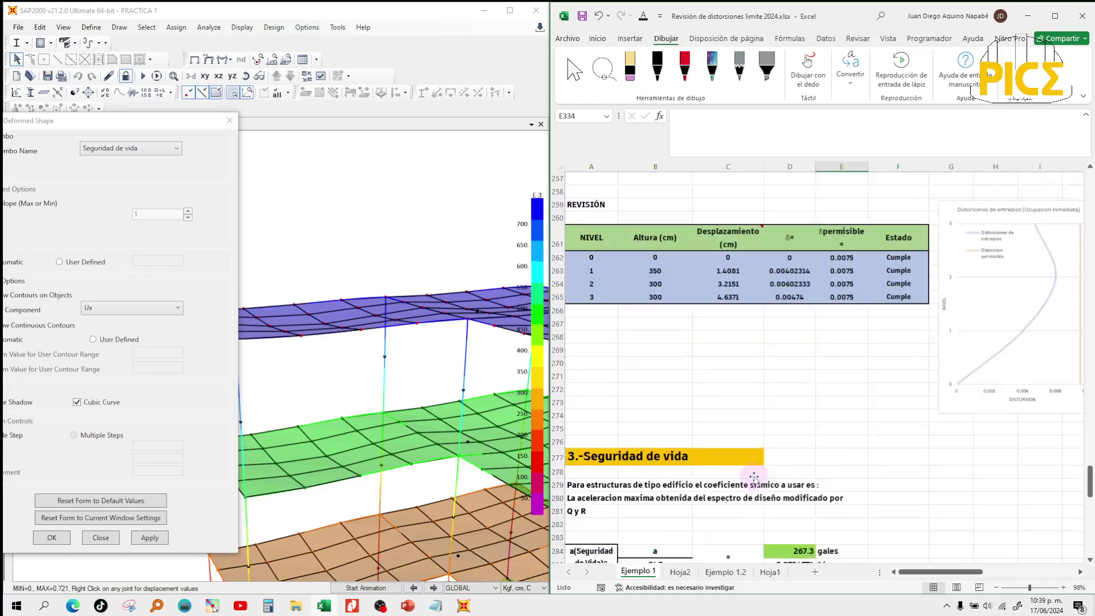
{"action": "scroll", "coordinate": [754, 478], "scroll_direction": "up", "scroll_amount": 1}
Close SAP2000's deformed shape settings and bring the whole building model into view.
{"action": "left_click", "coordinate": [230, 121]}
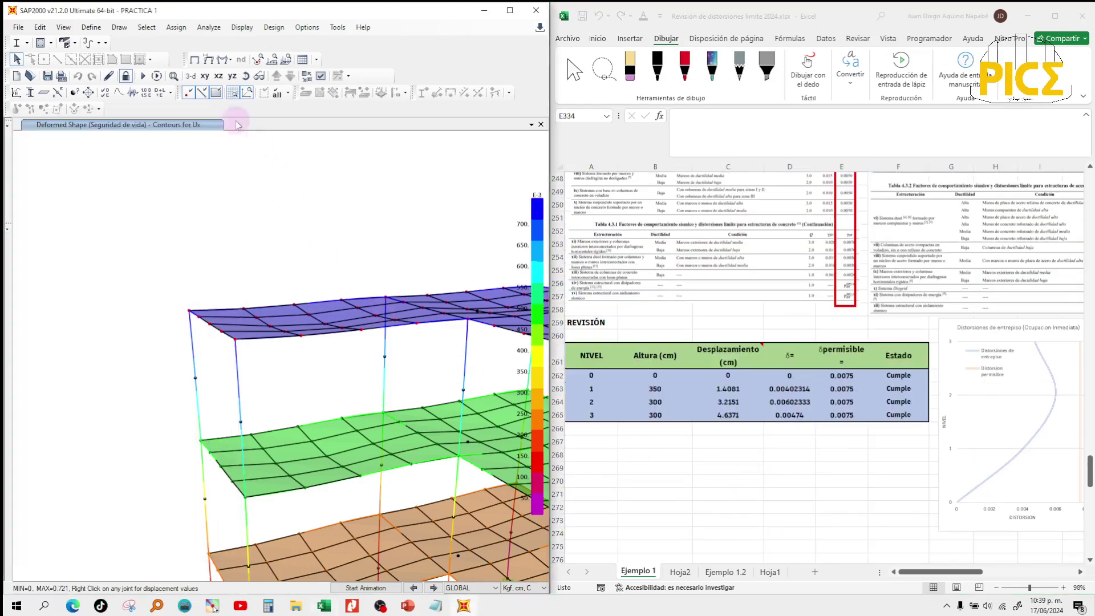
{"action": "scroll", "coordinate": [277, 233], "scroll_direction": "down", "scroll_amount": 3}
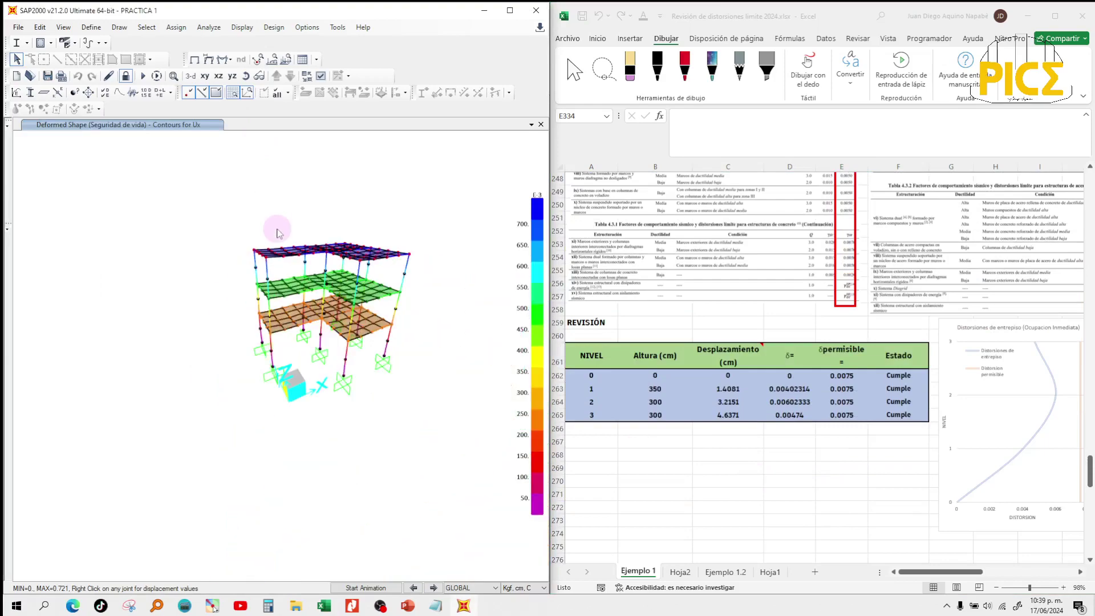
Examine the Ocupación inmediata review in Excel, including its drift results, seismic force table and drift limit tables.
{"action": "left_click", "coordinate": [732, 482]}
{"action": "scroll", "coordinate": [731, 482], "scroll_direction": "up", "scroll_amount": 1}
{"action": "scroll", "coordinate": [731, 483], "scroll_direction": "up", "scroll_amount": 6}
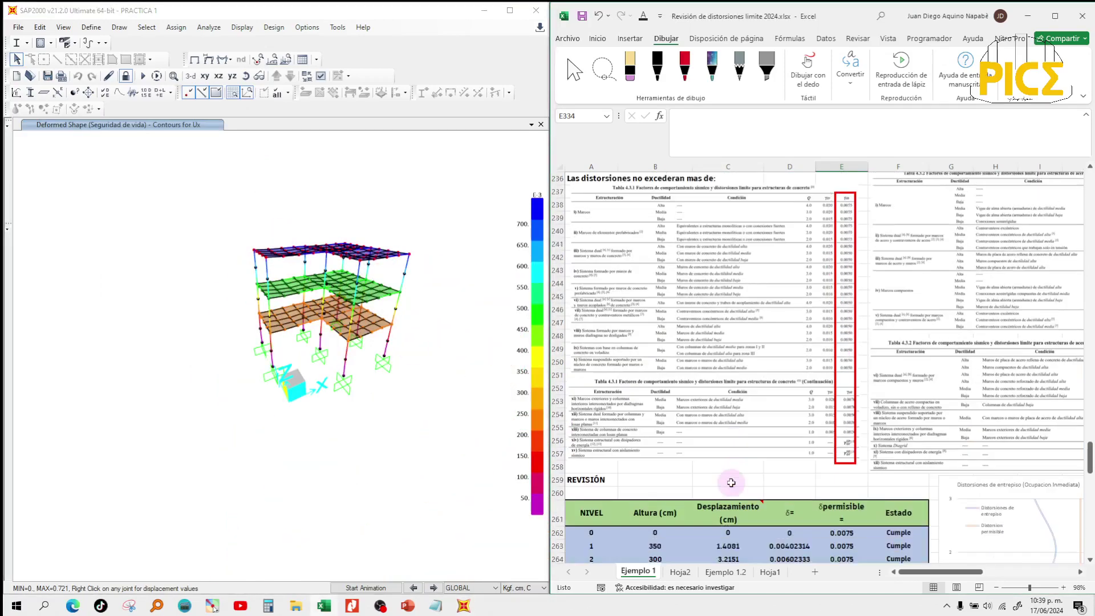
{"action": "scroll", "coordinate": [731, 482], "scroll_direction": "down", "scroll_amount": 6}
{"action": "scroll", "coordinate": [725, 467], "scroll_direction": "down", "scroll_amount": 1}
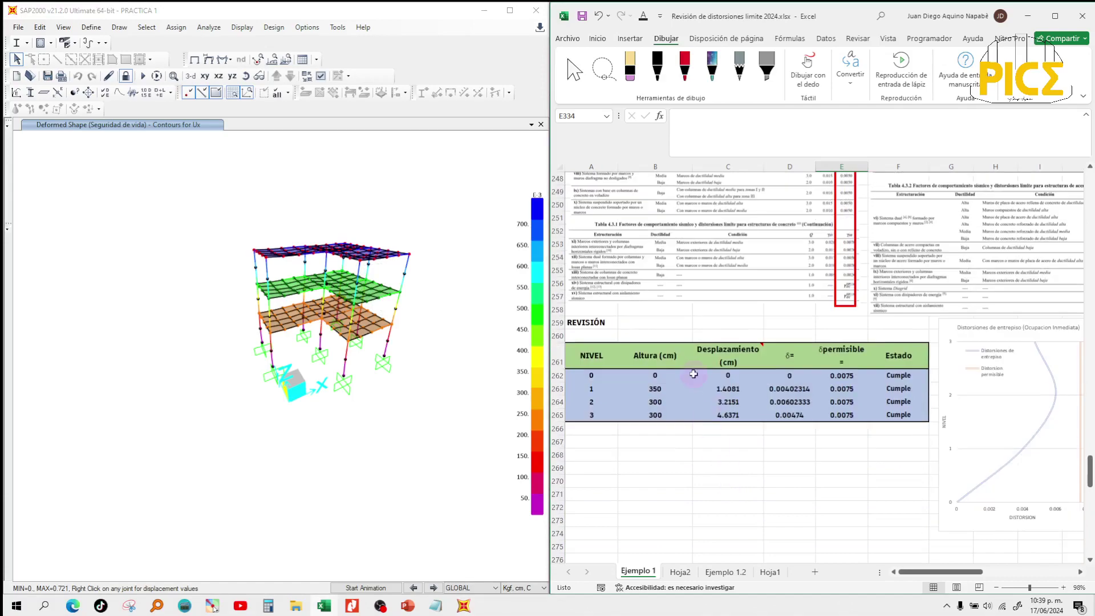
{"action": "scroll", "coordinate": [713, 425], "scroll_direction": "up", "scroll_amount": 12}
{"action": "scroll", "coordinate": [716, 434], "scroll_direction": "down", "scroll_amount": 11}
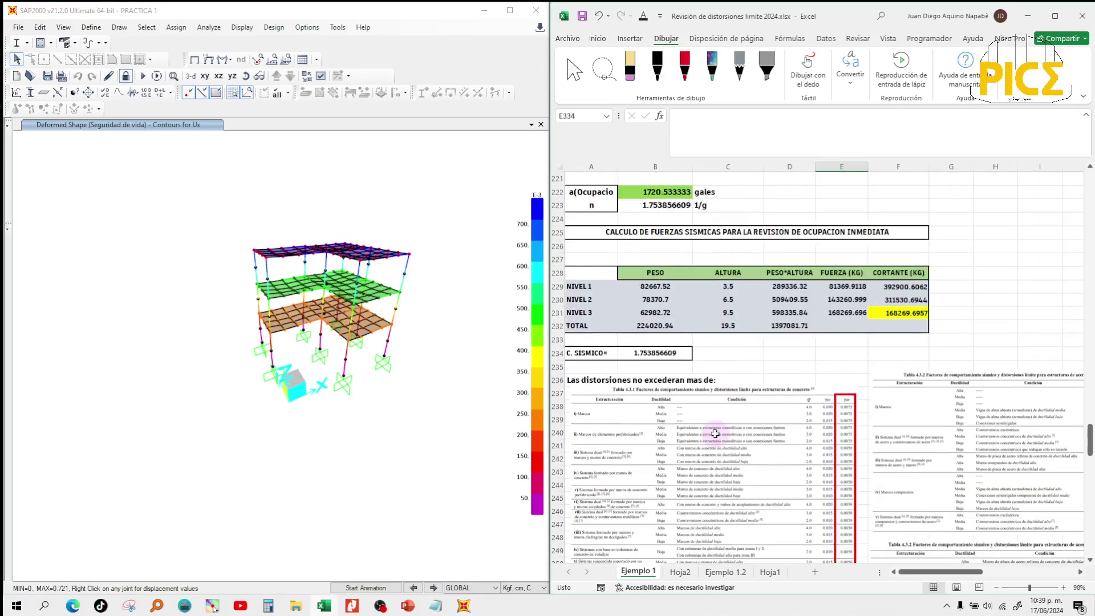
{"action": "left_click", "coordinate": [720, 494]}
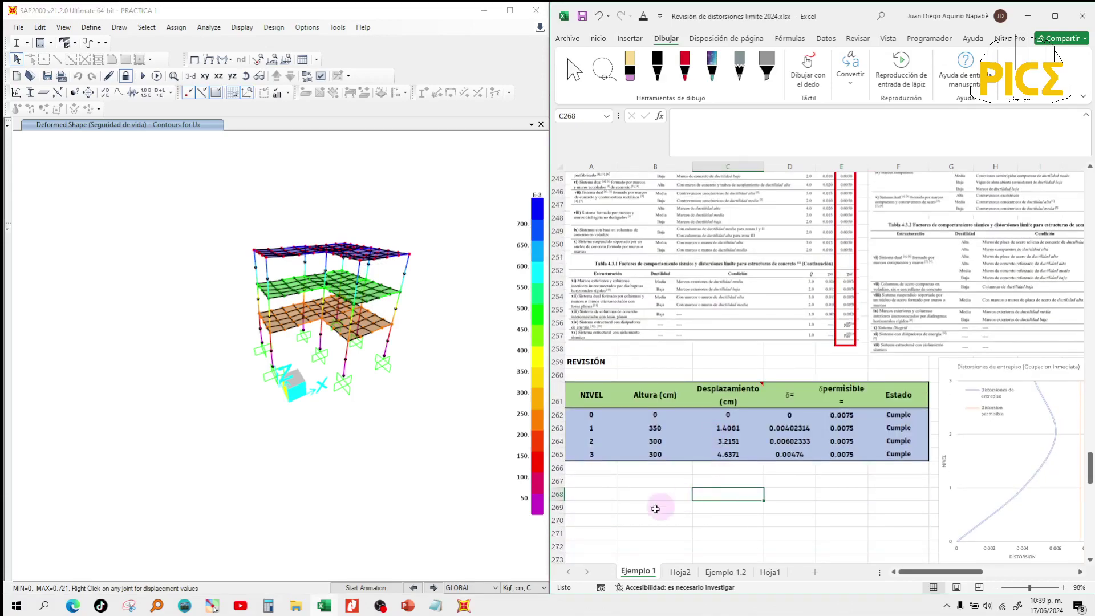
{"action": "scroll", "coordinate": [628, 499], "scroll_direction": "up", "scroll_amount": 7}
{"action": "scroll", "coordinate": [626, 504], "scroll_direction": "down", "scroll_amount": 2}
{"action": "scroll", "coordinate": [627, 505], "scroll_direction": "down", "scroll_amount": 6}
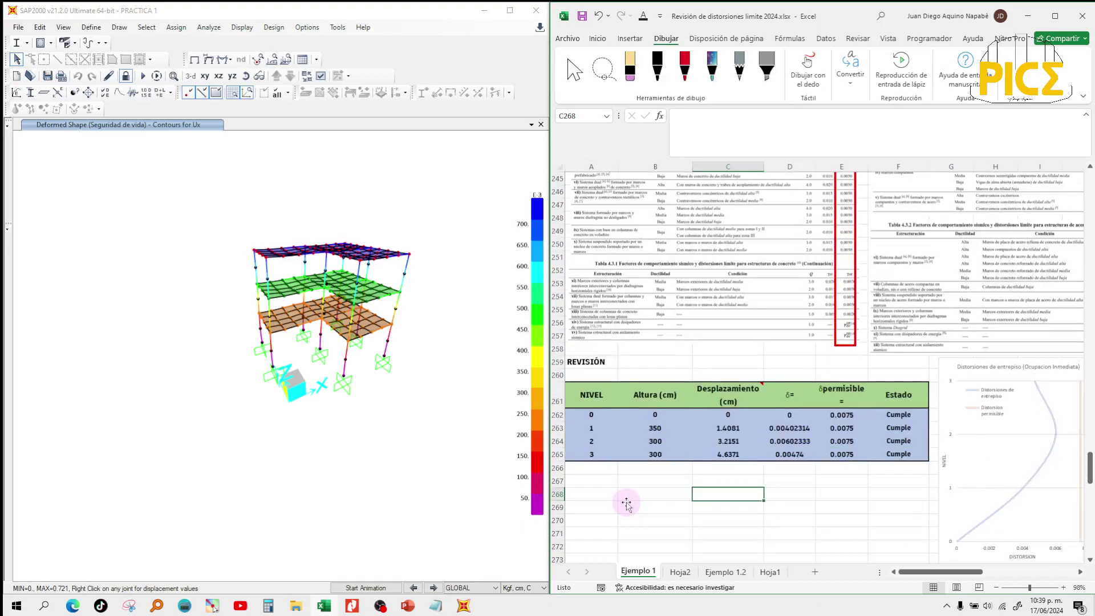
{"action": "left_click", "coordinate": [656, 469]}
Switch to the NTC PARA EL DISEÑO POR SISMO 2023 PDF in Nitro Pro and find chapter 4 on permissible drifts.
{"action": "mouse_move", "coordinate": [358, 606]}
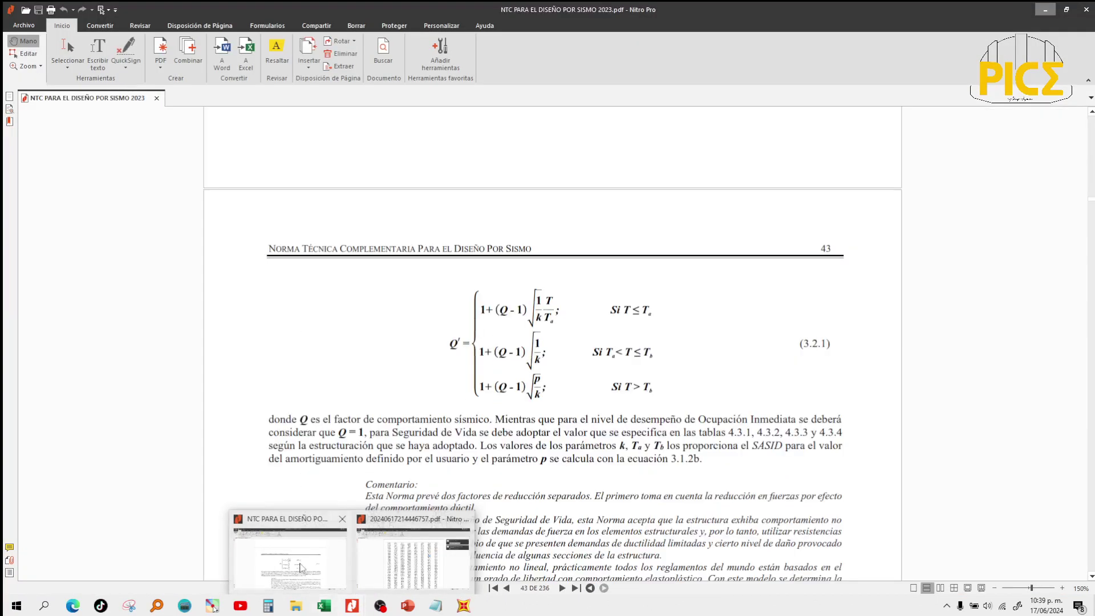
{"action": "left_click", "coordinate": [301, 568]}
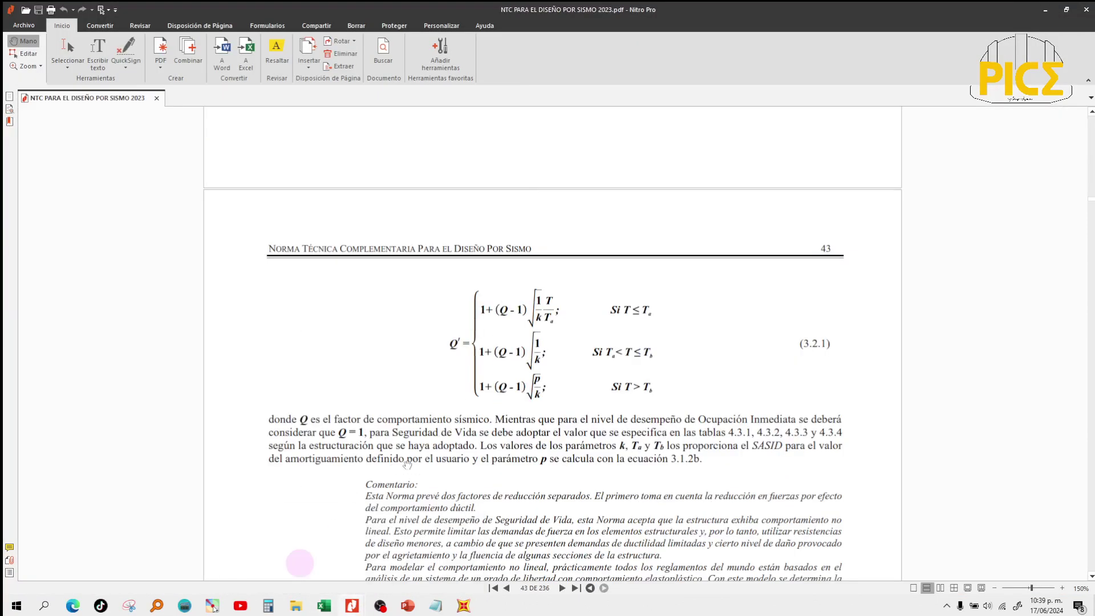
{"action": "scroll", "coordinate": [408, 465], "scroll_direction": "down", "scroll_amount": 3}
{"action": "scroll", "coordinate": [408, 465], "scroll_direction": "down", "scroll_amount": 12}
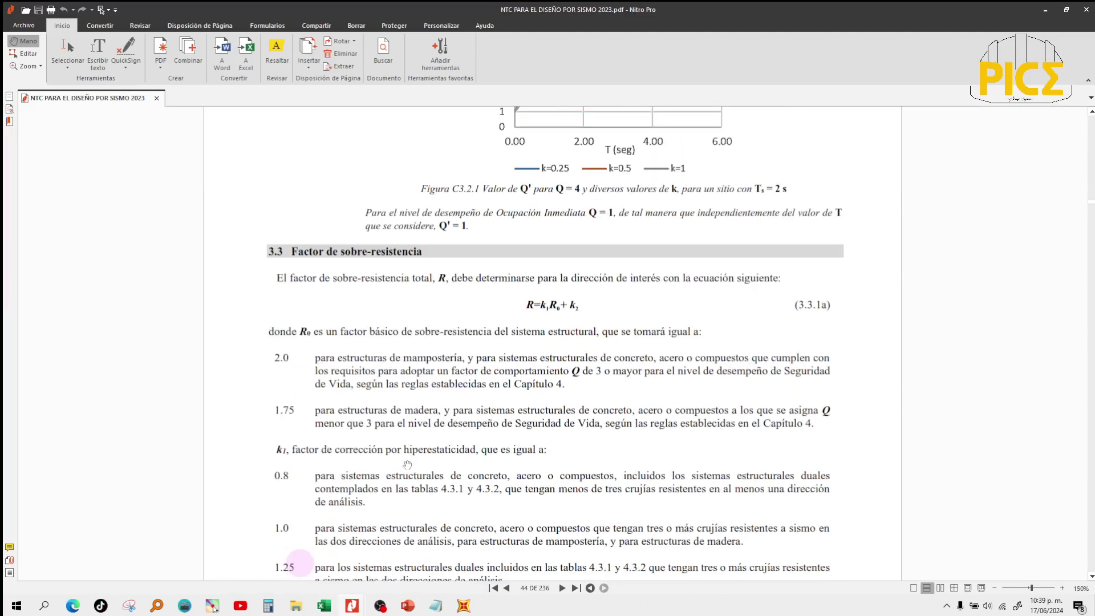
{"action": "scroll", "coordinate": [408, 465], "scroll_direction": "down", "scroll_amount": 2}
{"action": "scroll", "coordinate": [407, 465], "scroll_direction": "down", "scroll_amount": 15}
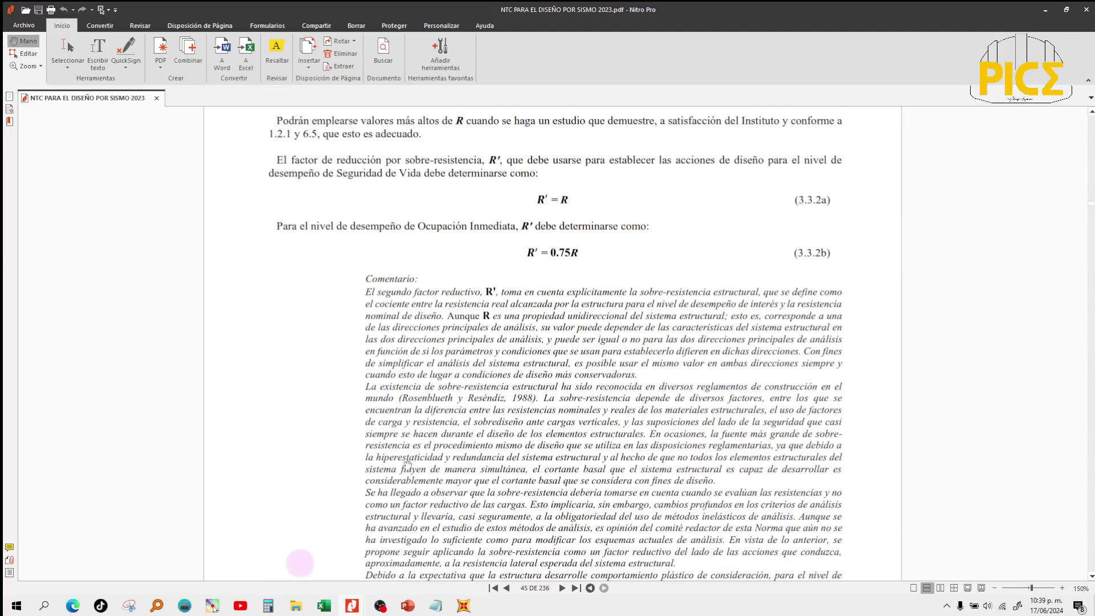
{"action": "scroll", "coordinate": [407, 465], "scroll_direction": "down", "scroll_amount": 12}
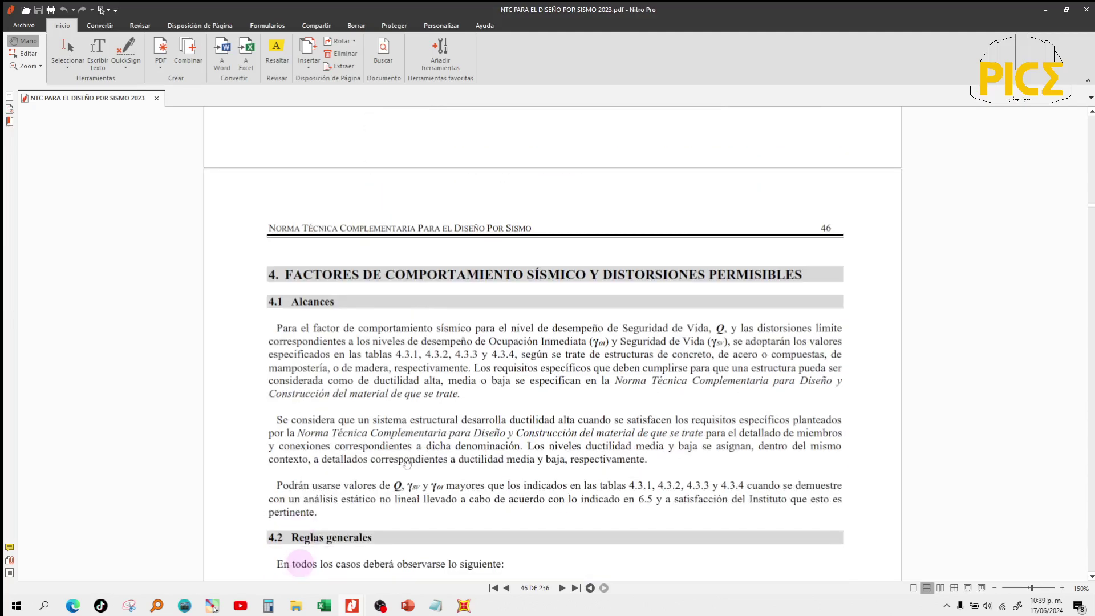
{"action": "scroll", "coordinate": [408, 464], "scroll_direction": "down", "scroll_amount": 1}
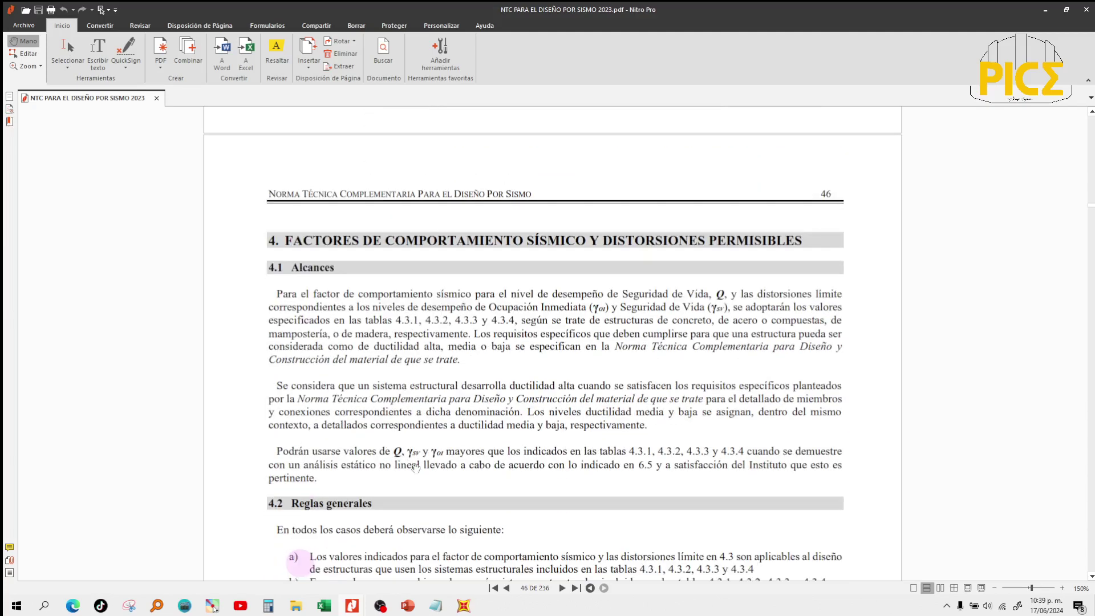
{"action": "scroll", "coordinate": [413, 464], "scroll_direction": "down", "scroll_amount": 1}
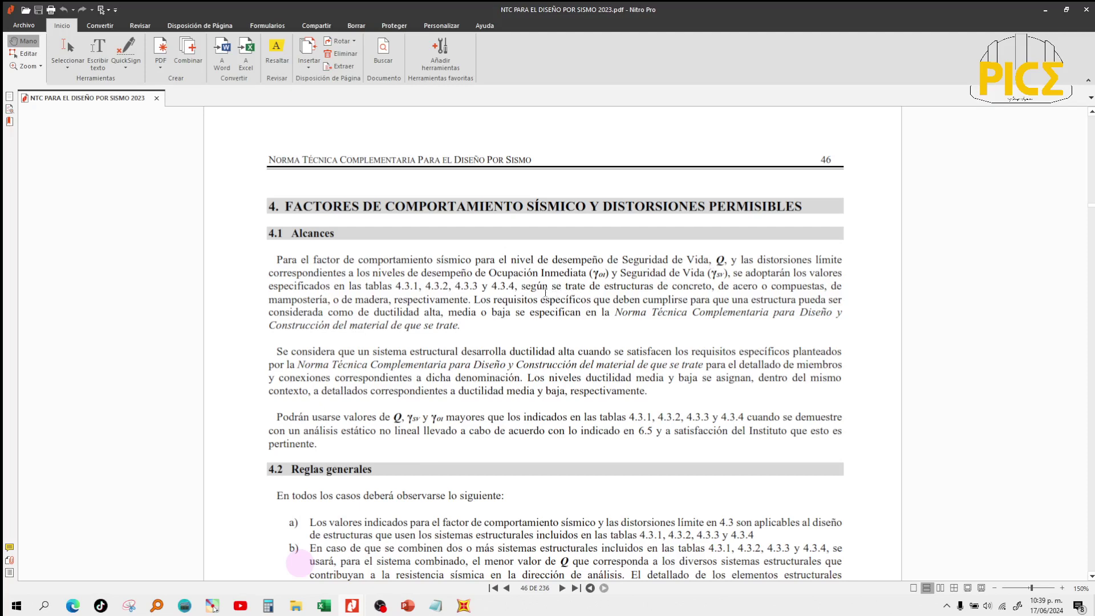
Read sections 4.1 Alcances and 4.2 Reglas generales on the Q factor and the drift limits per performance level.
{"action": "scroll", "coordinate": [545, 293], "scroll_direction": "down", "scroll_amount": 3}
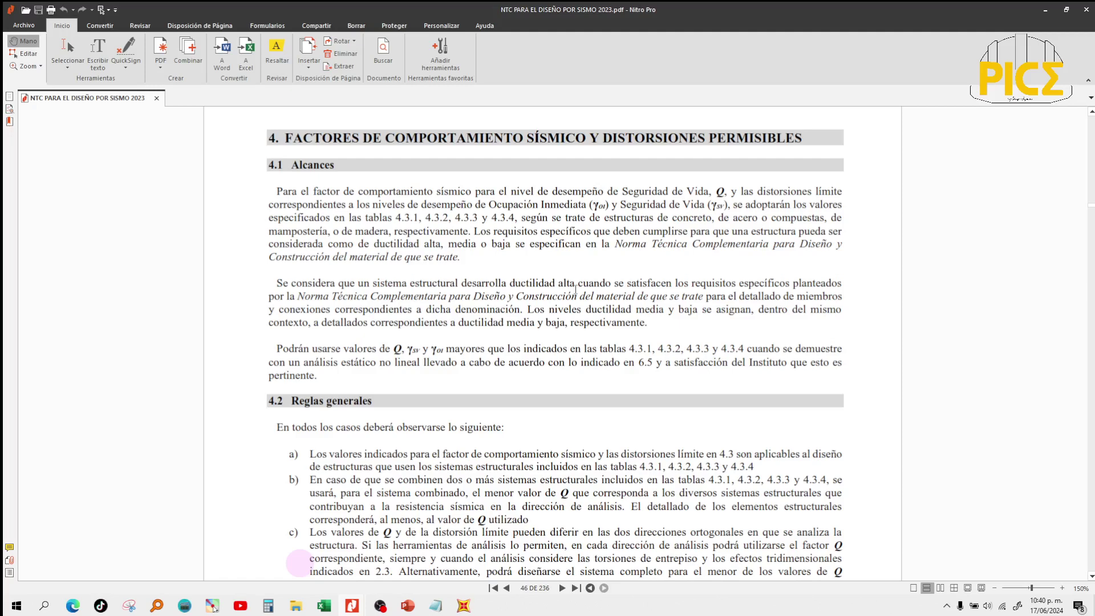
{"action": "scroll", "coordinate": [576, 290], "scroll_direction": "down", "scroll_amount": 1}
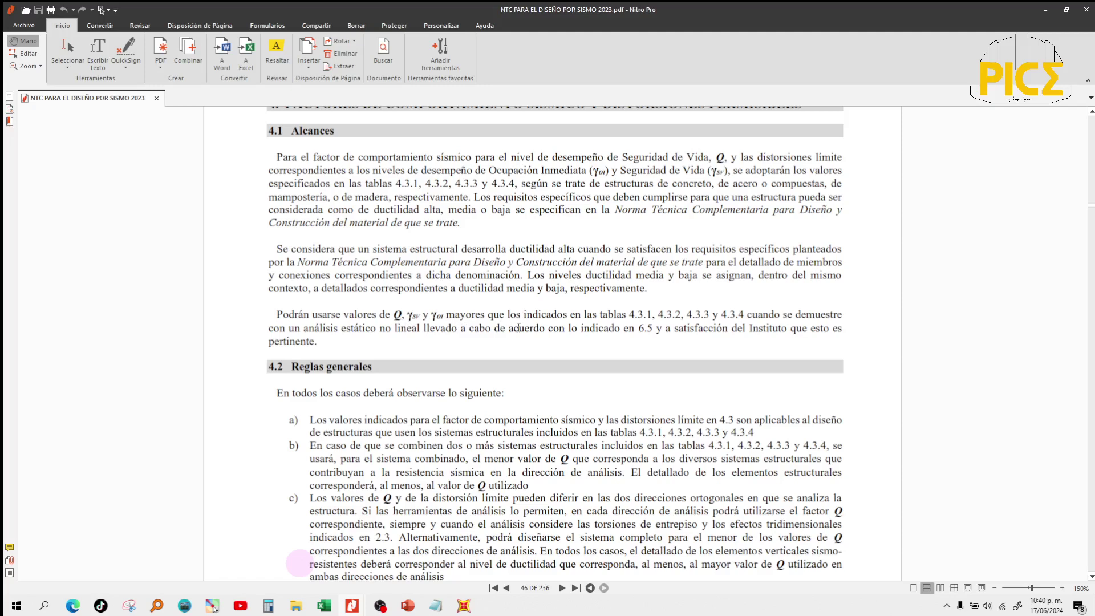
{"action": "scroll", "coordinate": [518, 328], "scroll_direction": "down", "scroll_amount": 1}
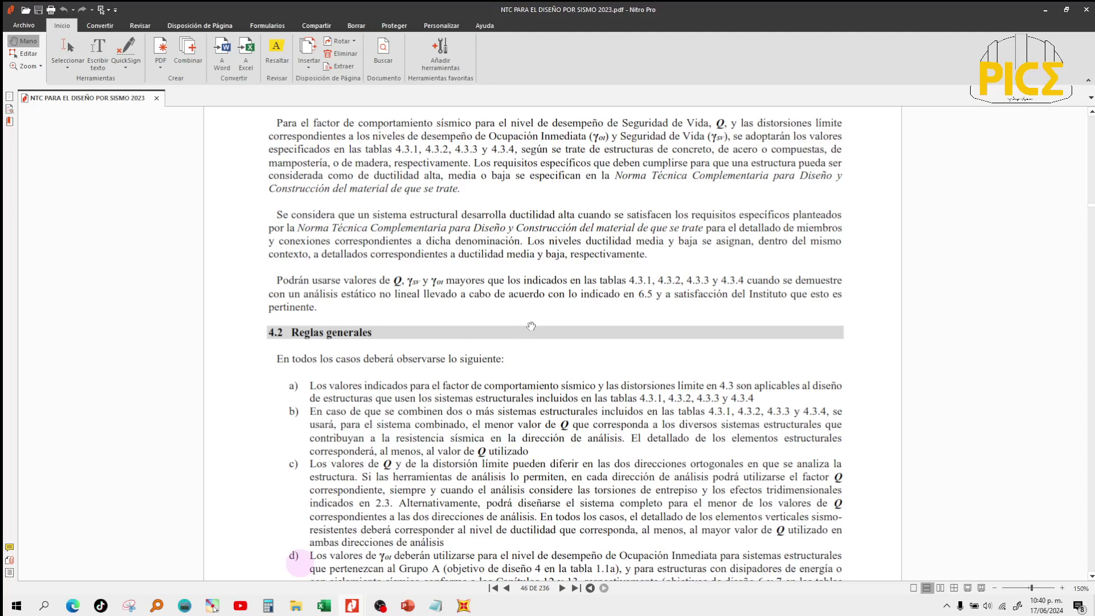
{"action": "scroll", "coordinate": [532, 326], "scroll_direction": "down", "scroll_amount": 1}
{"action": "scroll", "coordinate": [532, 326], "scroll_direction": "down", "scroll_amount": 1}
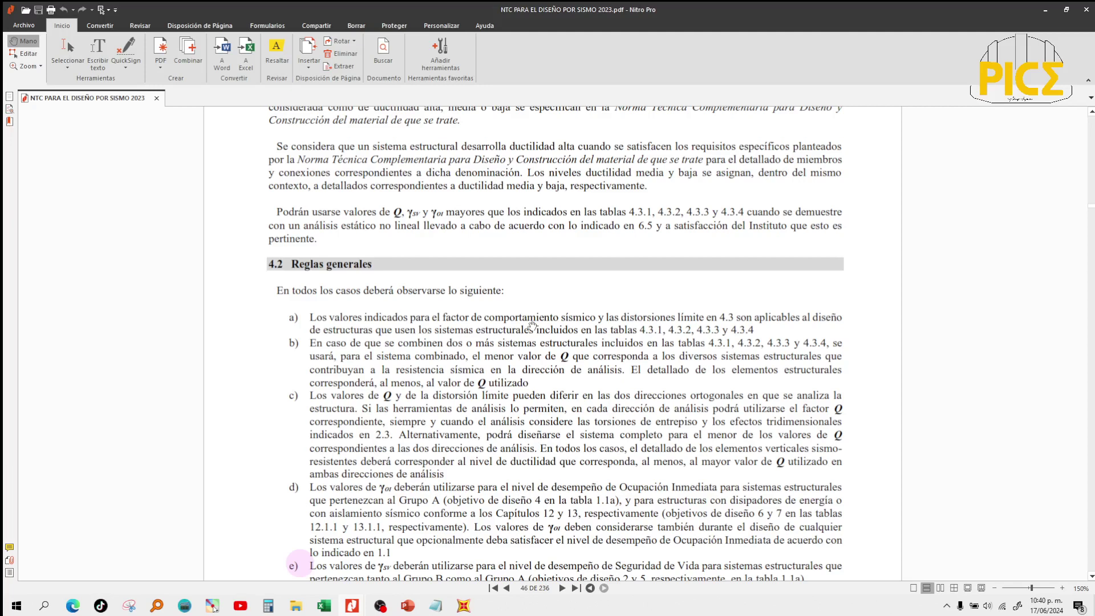
{"action": "scroll", "coordinate": [532, 326], "scroll_direction": "down", "scroll_amount": 4}
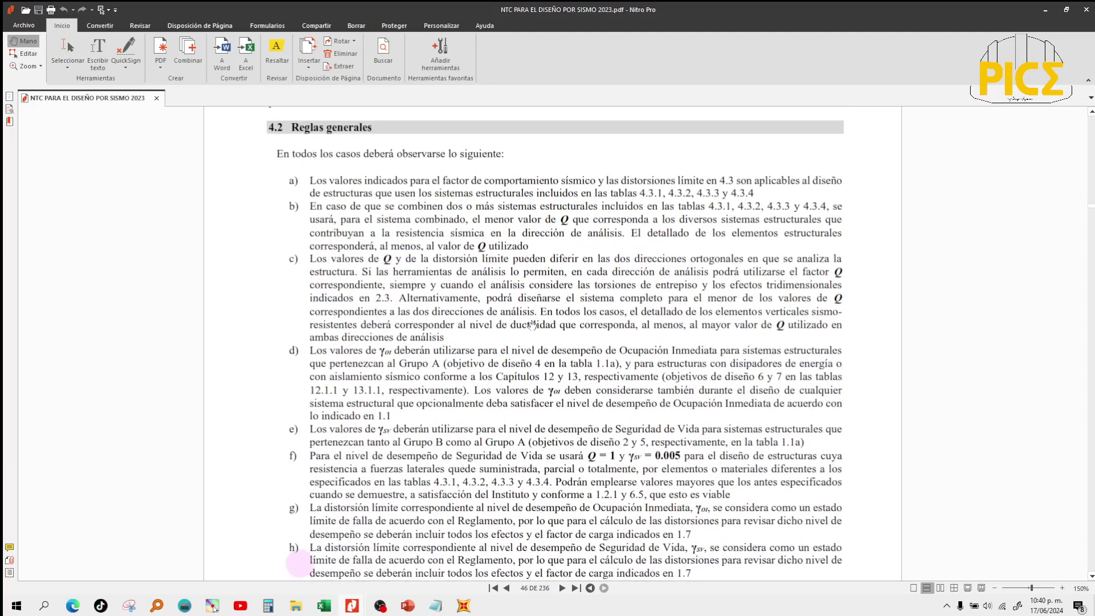
{"action": "scroll", "coordinate": [533, 325], "scroll_direction": "down", "scroll_amount": 1}
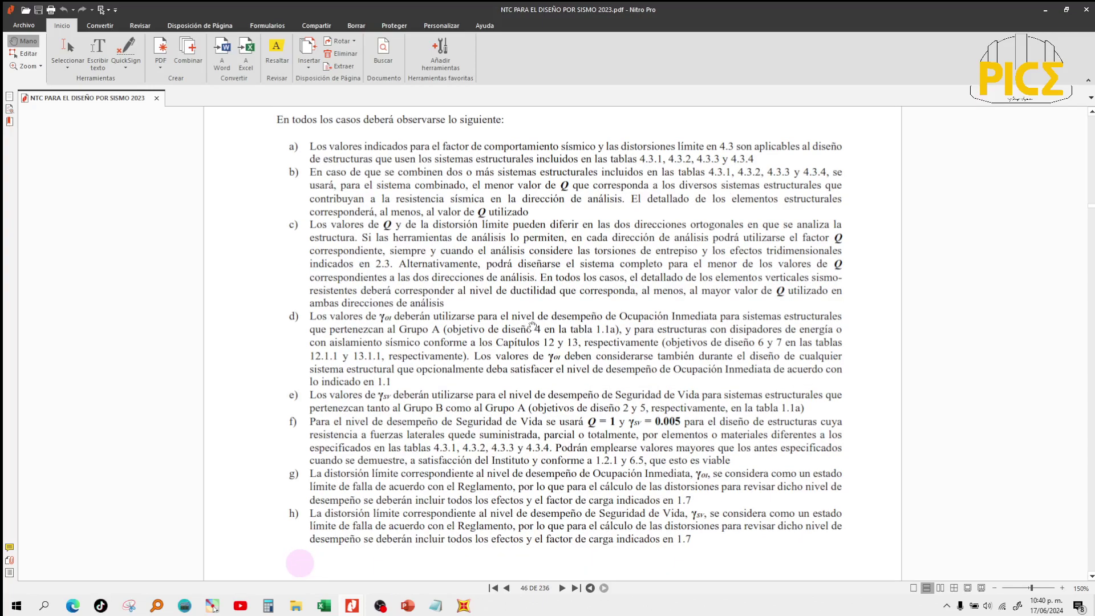
Examine table 4.3.1 with the Q factors and drift limits for concrete structures, including its continuation and footnotes.
{"action": "scroll", "coordinate": [532, 326], "scroll_direction": "down", "scroll_amount": 11}
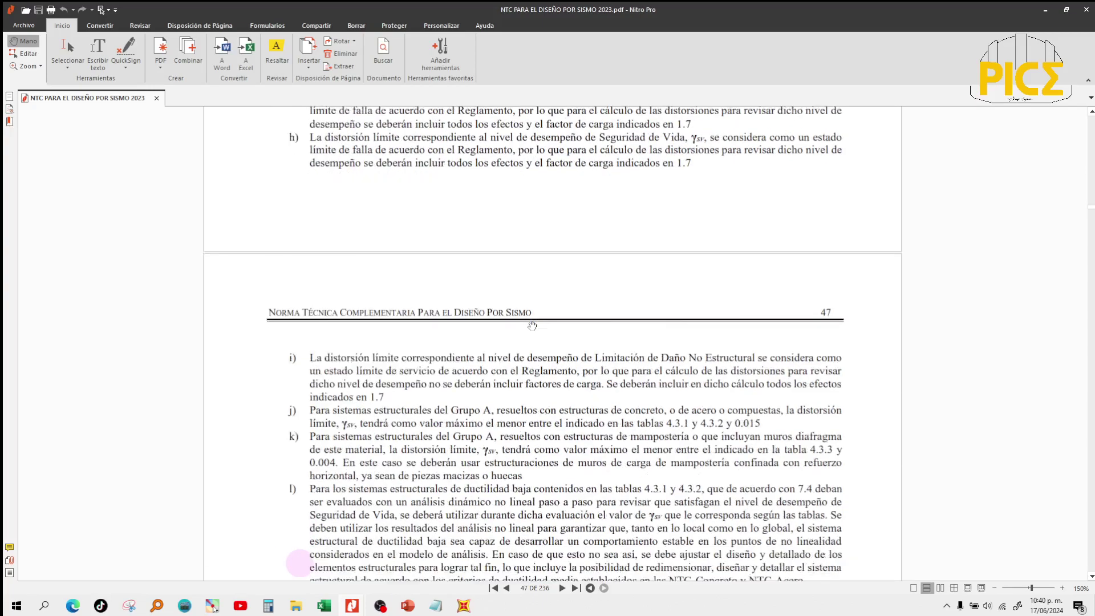
{"action": "scroll", "coordinate": [532, 326], "scroll_direction": "down", "scroll_amount": 20}
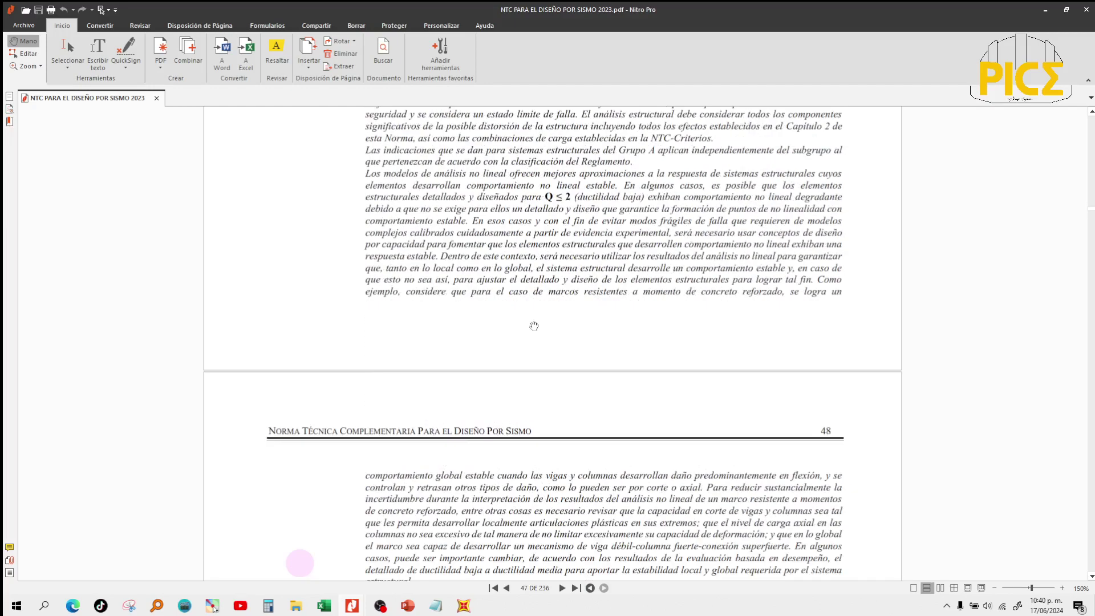
{"action": "scroll", "coordinate": [534, 326], "scroll_direction": "down", "scroll_amount": 20}
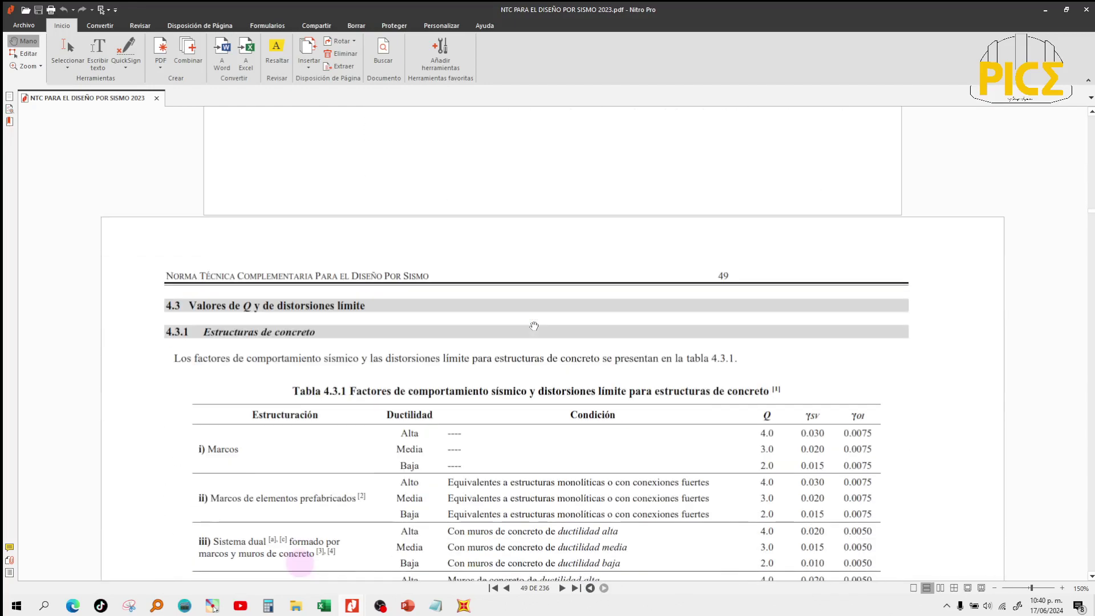
{"action": "scroll", "coordinate": [534, 327], "scroll_direction": "down", "scroll_amount": 20}
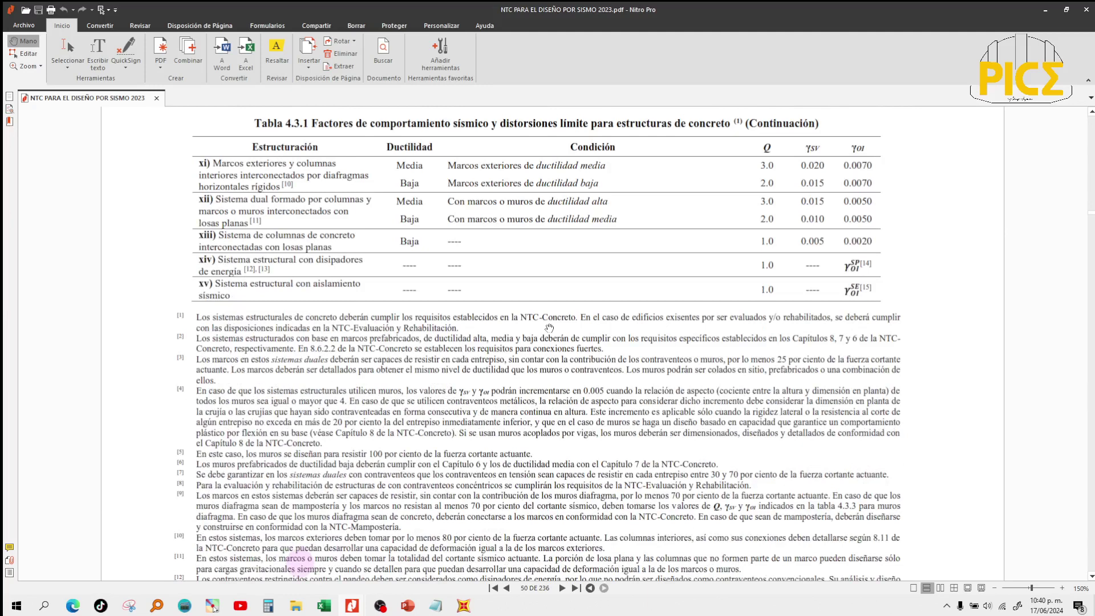
{"action": "scroll", "coordinate": [549, 328], "scroll_direction": "down", "scroll_amount": 3}
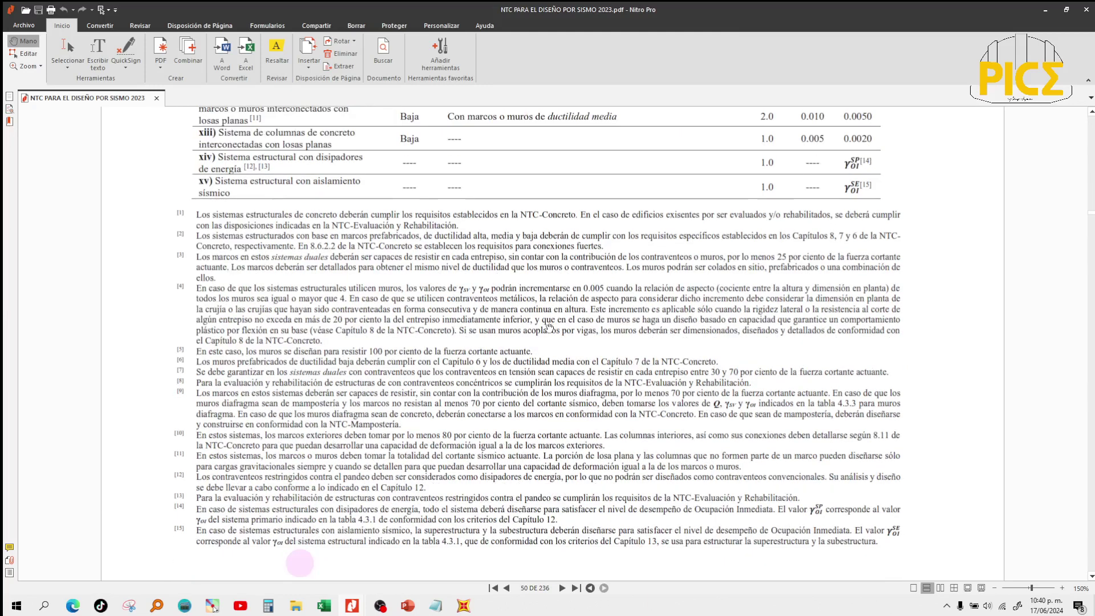
{"action": "scroll", "coordinate": [549, 328], "scroll_direction": "down", "scroll_amount": 6}
Switch back to Excel and check the Q and Ro values below the Seguridad de vida review table.
{"action": "left_click", "coordinate": [1045, 9]}
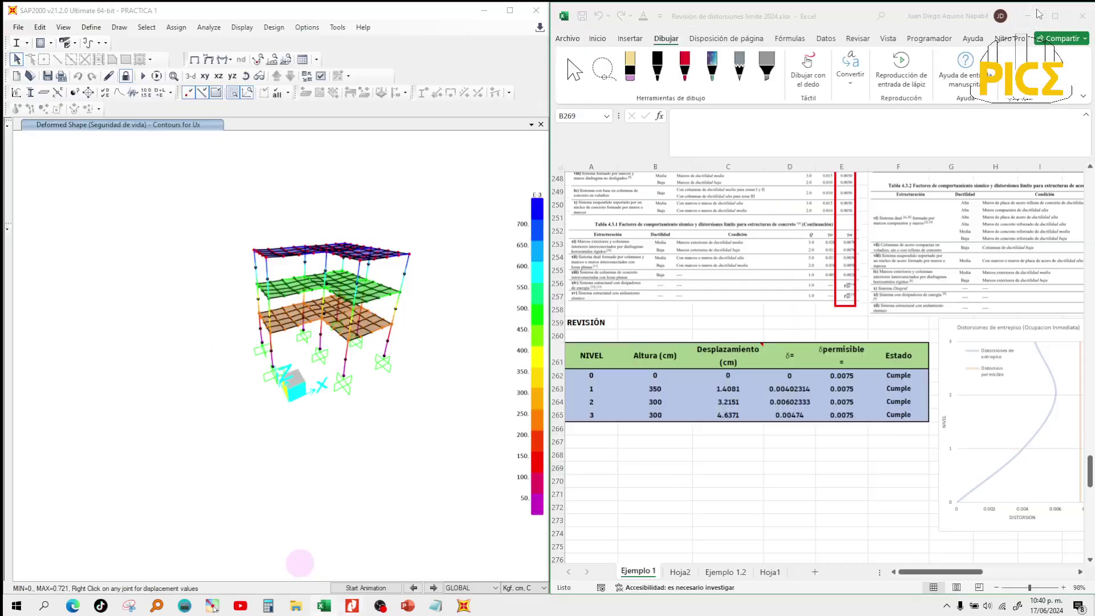
{"action": "scroll", "coordinate": [671, 478], "scroll_direction": "down", "scroll_amount": 17}
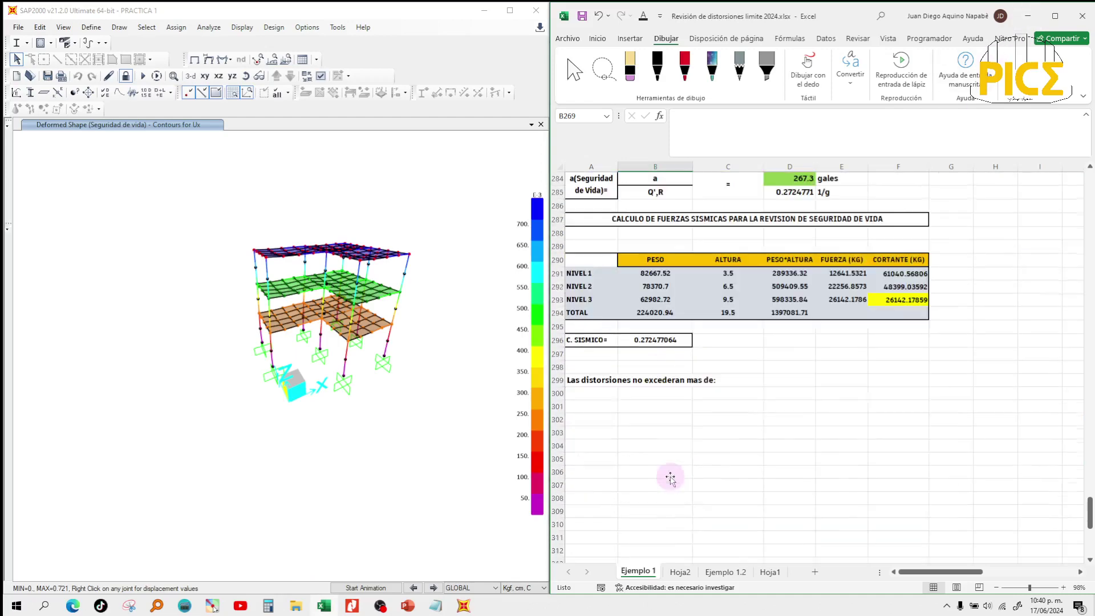
{"action": "scroll", "coordinate": [670, 478], "scroll_direction": "down", "scroll_amount": 7}
{"action": "scroll", "coordinate": [671, 478], "scroll_direction": "up", "scroll_amount": 3}
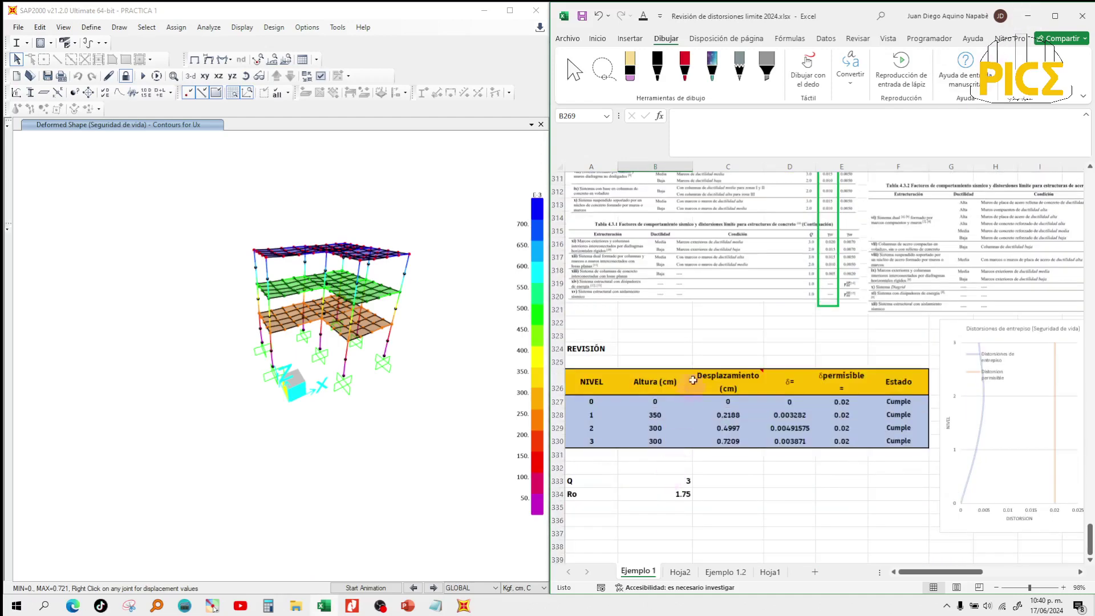
{"action": "left_click", "coordinate": [863, 481]}
{"action": "left_click", "coordinate": [689, 484]}
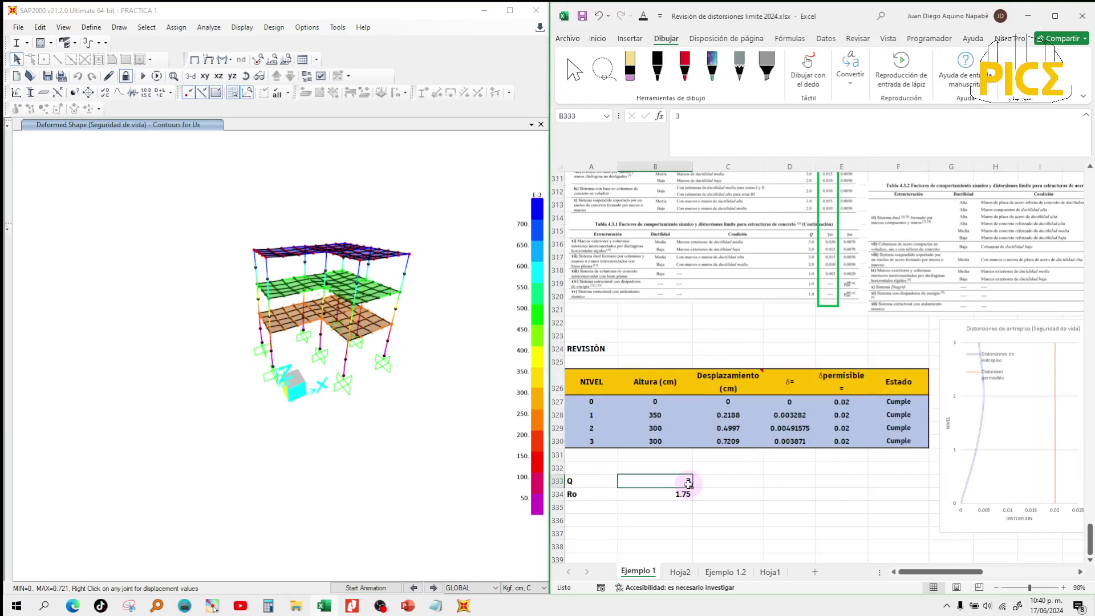
{"action": "left_click", "coordinate": [676, 502]}
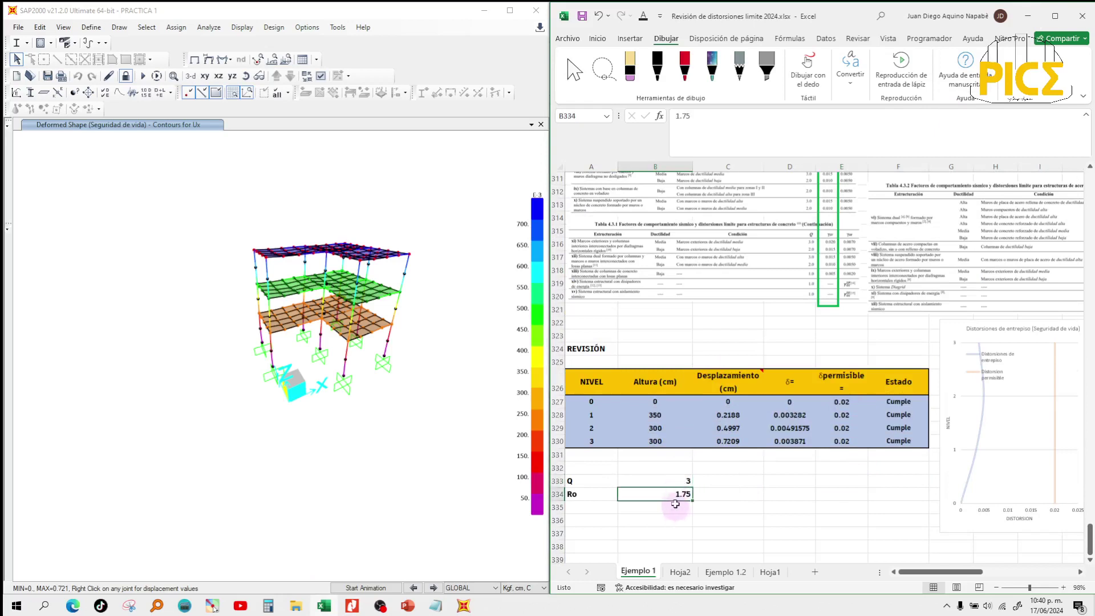
{"action": "left_click", "coordinate": [677, 482]}
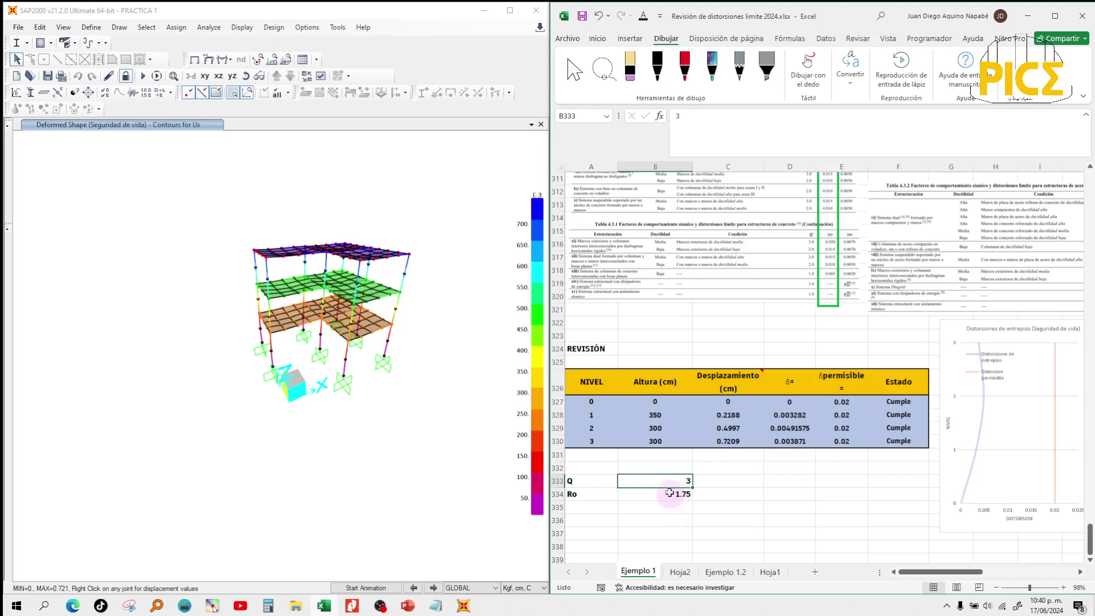
Change Ro in cell B334 to the formula =1.75*0.8.
{"action": "left_click", "coordinate": [669, 493]}
{"action": "left_click", "coordinate": [708, 136]}
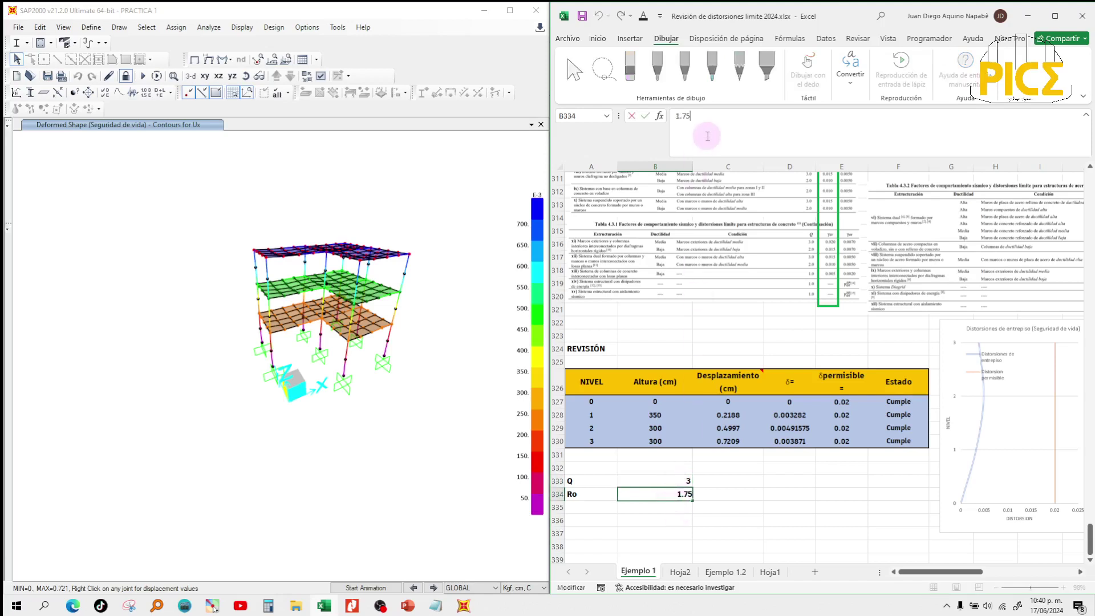
{"action": "type", "text": "*0.8"}
{"action": "left_click", "coordinate": [677, 119]}
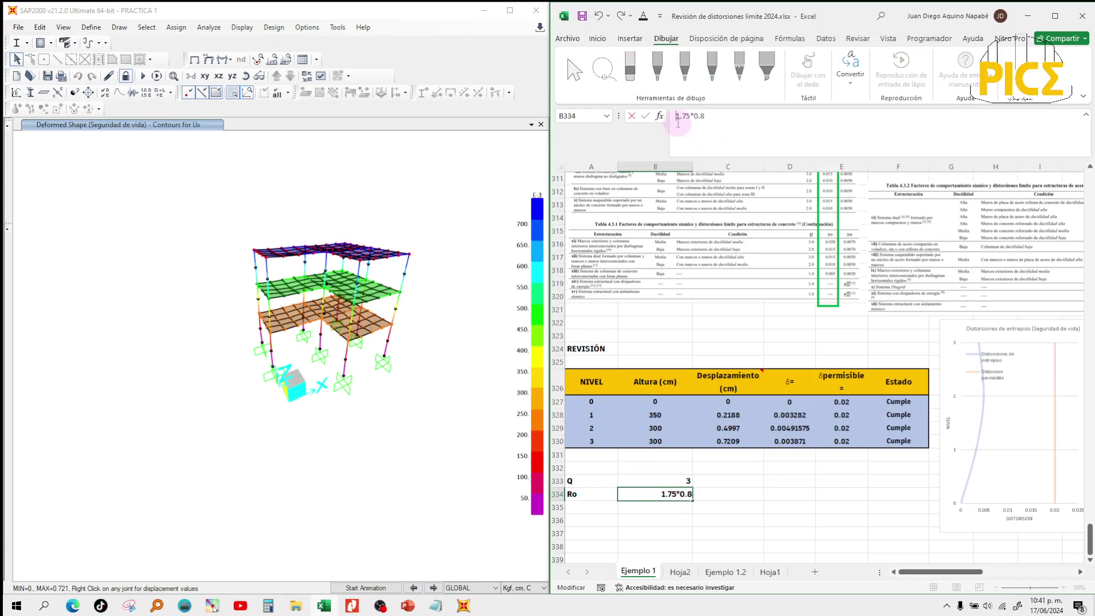
{"action": "type", "text": "0"}
{"action": "key", "text": "BackSpace"}
{"action": "type", "text": "="}
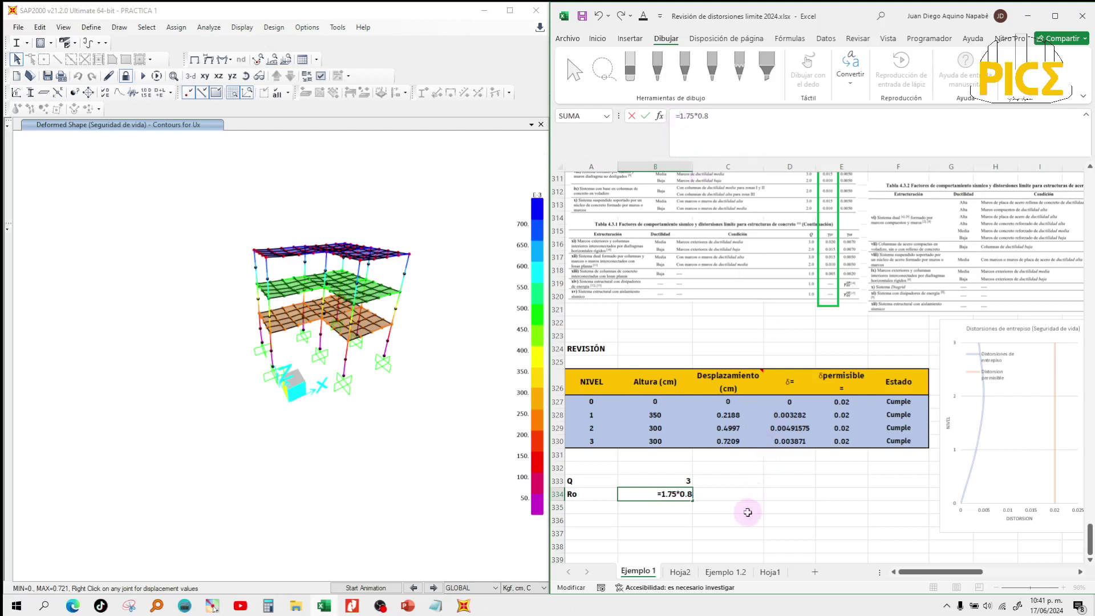
{"action": "key", "text": "Return"}
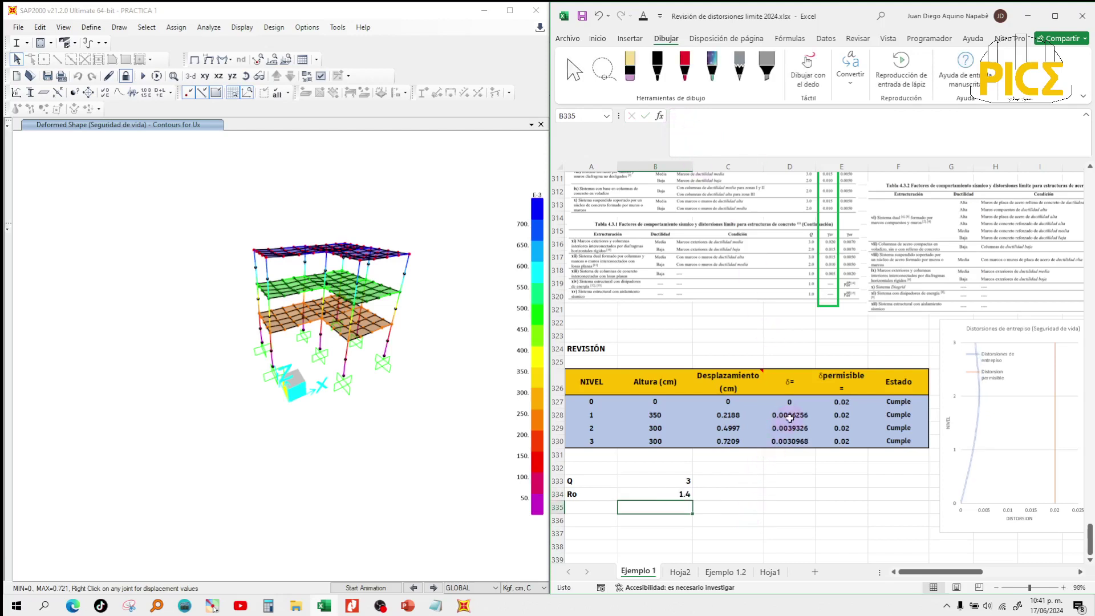
Inspect the level 1 drift formula and the Ro formula in the Seguridad de vida review.
{"action": "left_click", "coordinate": [790, 417]}
{"action": "left_click", "coordinate": [825, 137]}
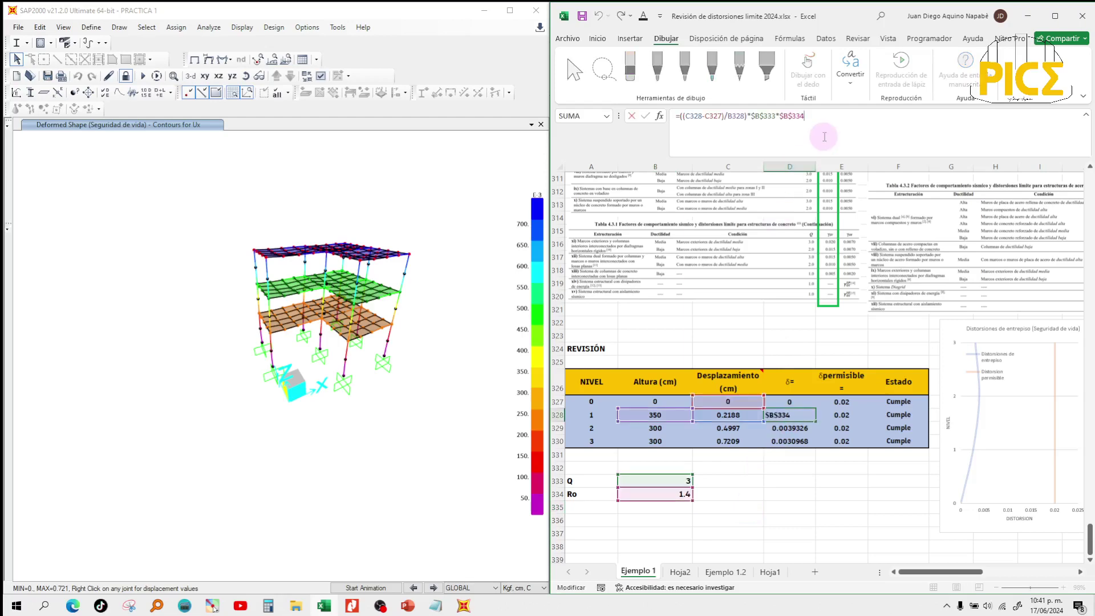
{"action": "left_click", "coordinate": [787, 487]}
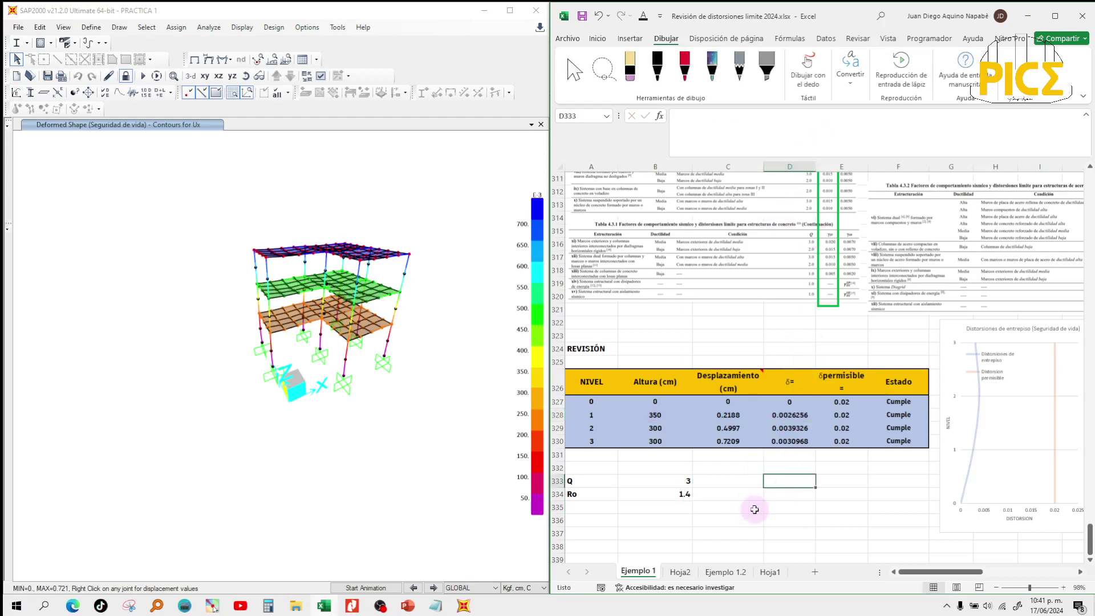
{"action": "scroll", "coordinate": [755, 509], "scroll_direction": "up", "scroll_amount": 8}
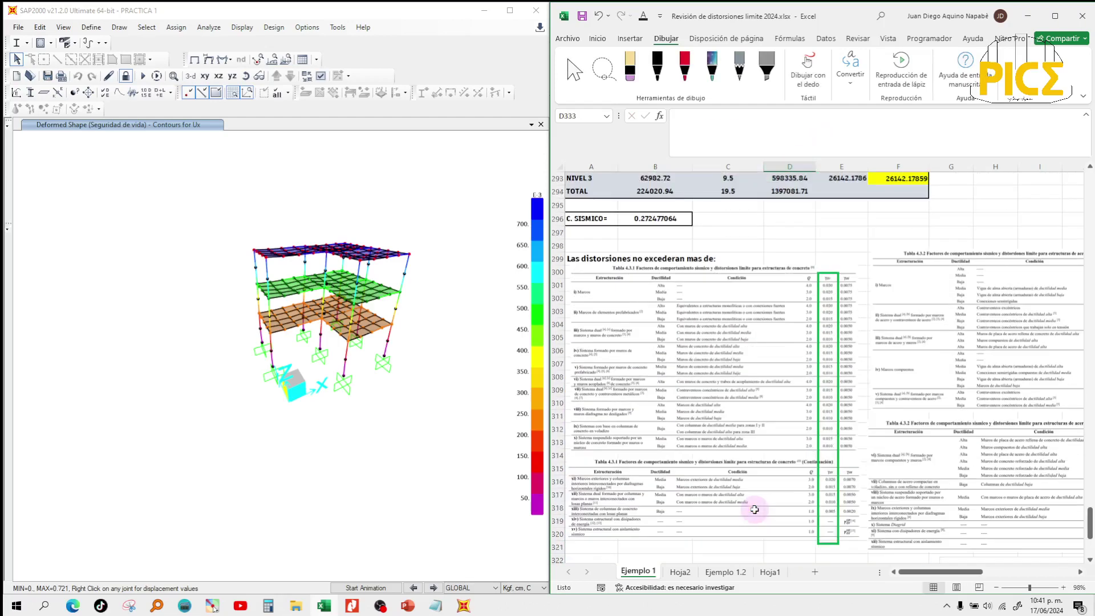
{"action": "scroll", "coordinate": [755, 509], "scroll_direction": "down", "scroll_amount": 9}
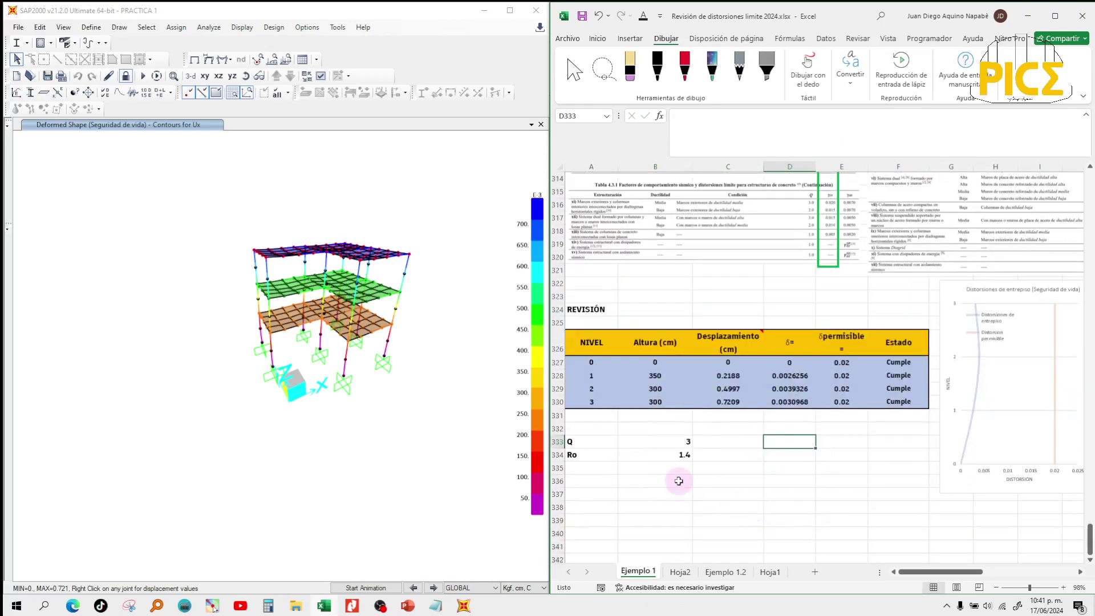
{"action": "left_click", "coordinate": [679, 480]}
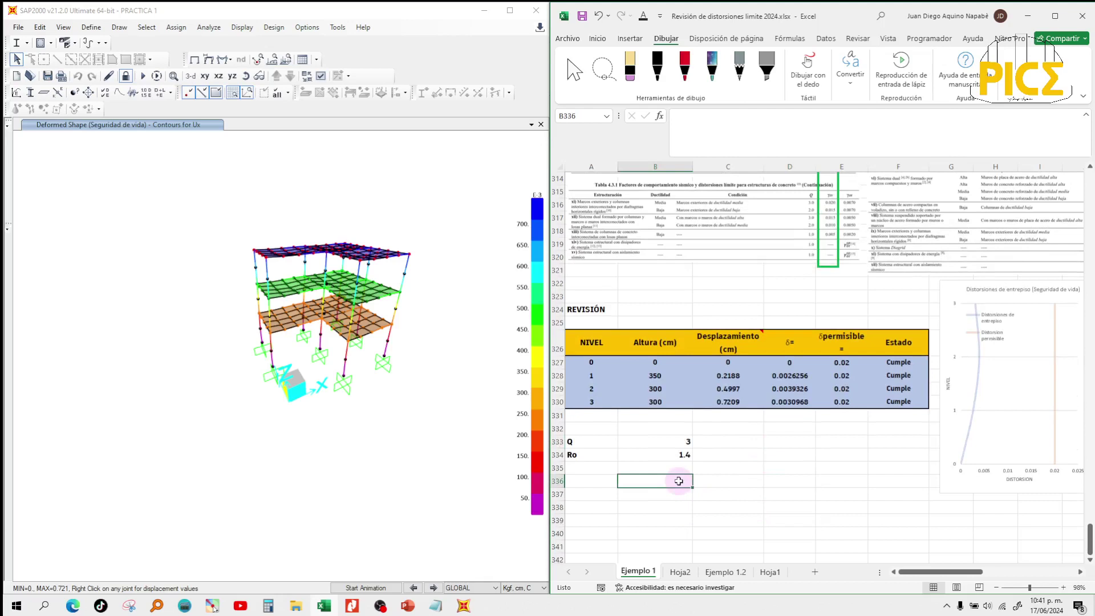
{"action": "left_click", "coordinate": [670, 453]}
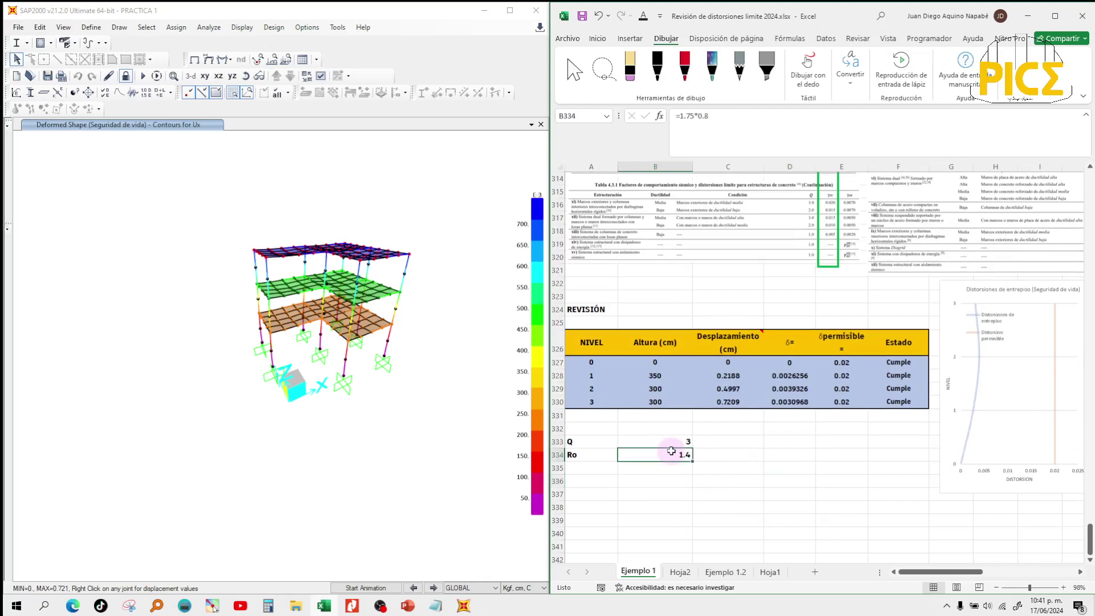
{"action": "left_click", "coordinate": [713, 130]}
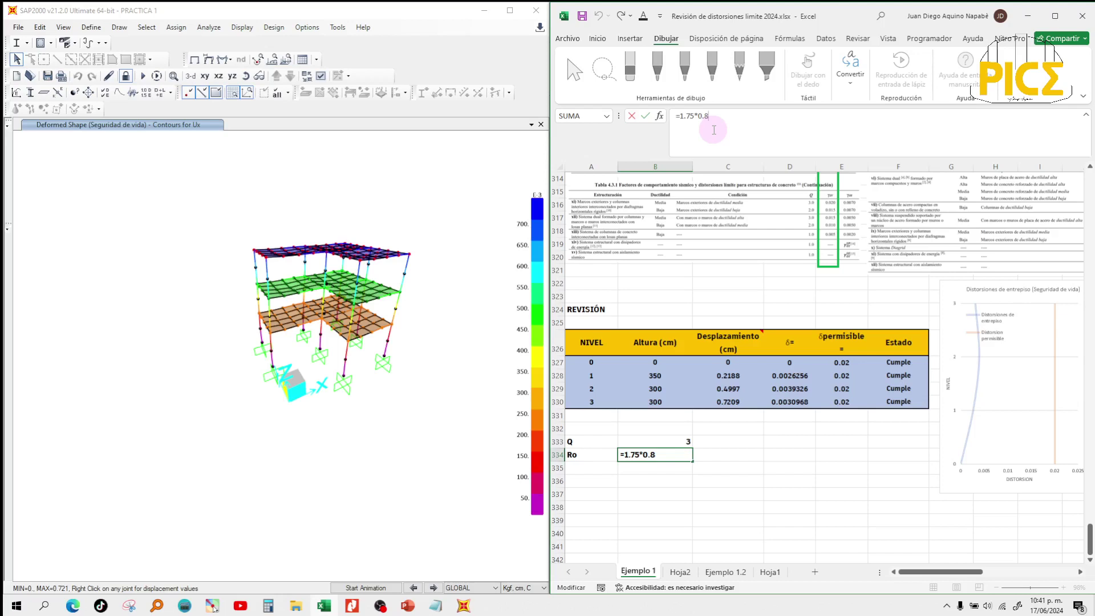
{"action": "left_click", "coordinate": [747, 485]}
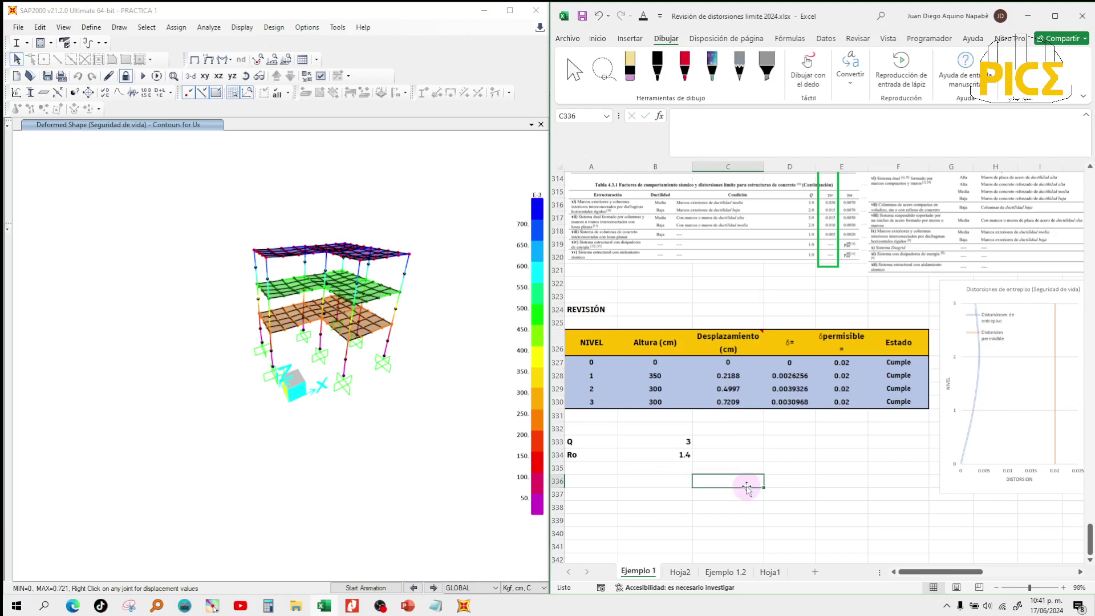
Compare the Seguridad de vida drifts with the highlighted table 4.3.1 limits, and look over that section's seismic force calculation.
{"action": "scroll", "coordinate": [747, 487], "scroll_direction": "up", "scroll_amount": 1}
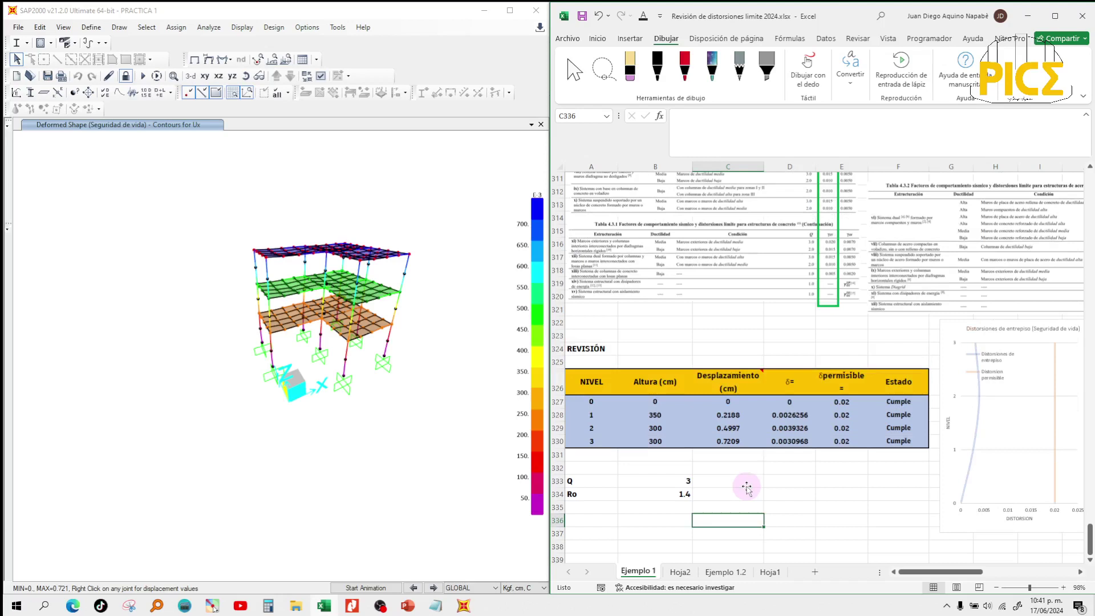
{"action": "scroll", "coordinate": [746, 488], "scroll_direction": "up", "scroll_amount": 5}
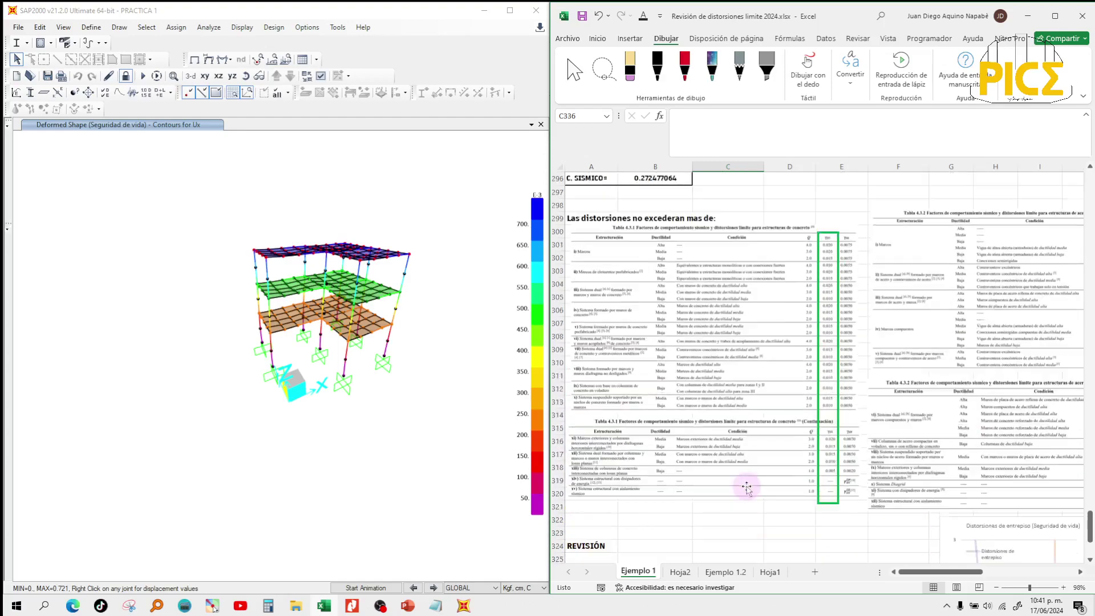
{"action": "scroll", "coordinate": [748, 488], "scroll_direction": "down", "scroll_amount": 7}
{"action": "left_click", "coordinate": [817, 421]}
{"action": "scroll", "coordinate": [810, 439], "scroll_direction": "up", "scroll_amount": 10}
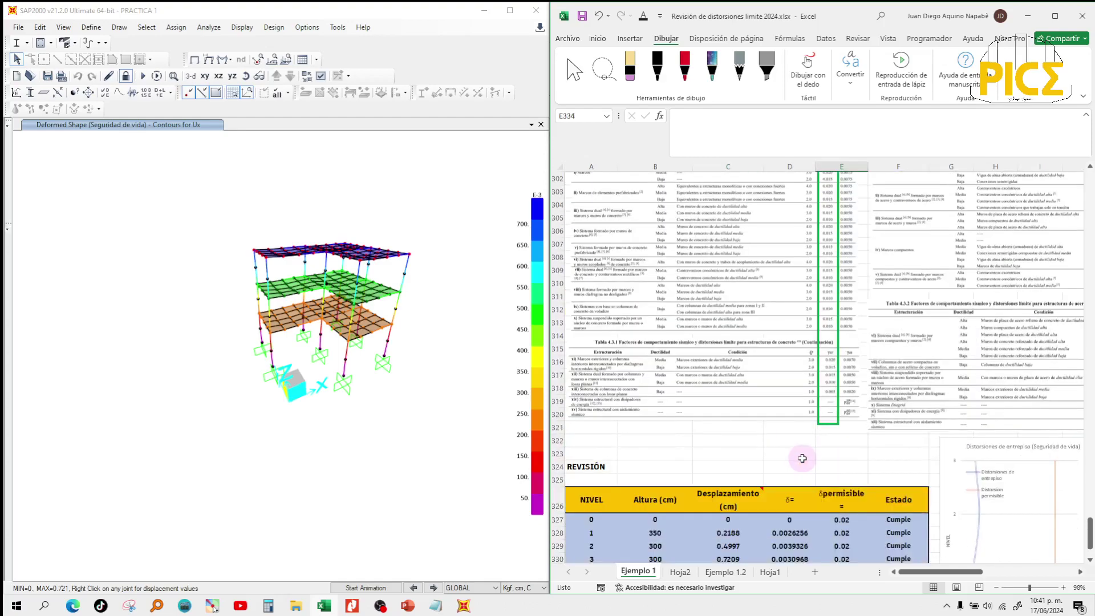
{"action": "scroll", "coordinate": [803, 460], "scroll_direction": "down", "scroll_amount": 8}
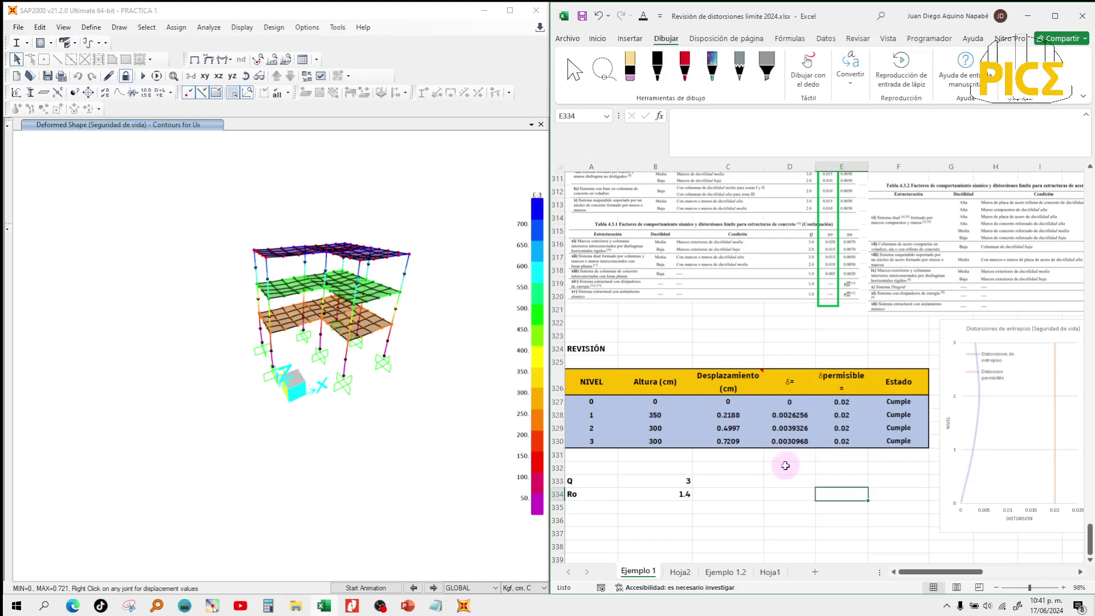
{"action": "left_click", "coordinate": [790, 442]}
{"action": "scroll", "coordinate": [794, 438], "scroll_direction": "up", "scroll_amount": 3}
{"action": "scroll", "coordinate": [794, 439], "scroll_direction": "up", "scroll_amount": 9}
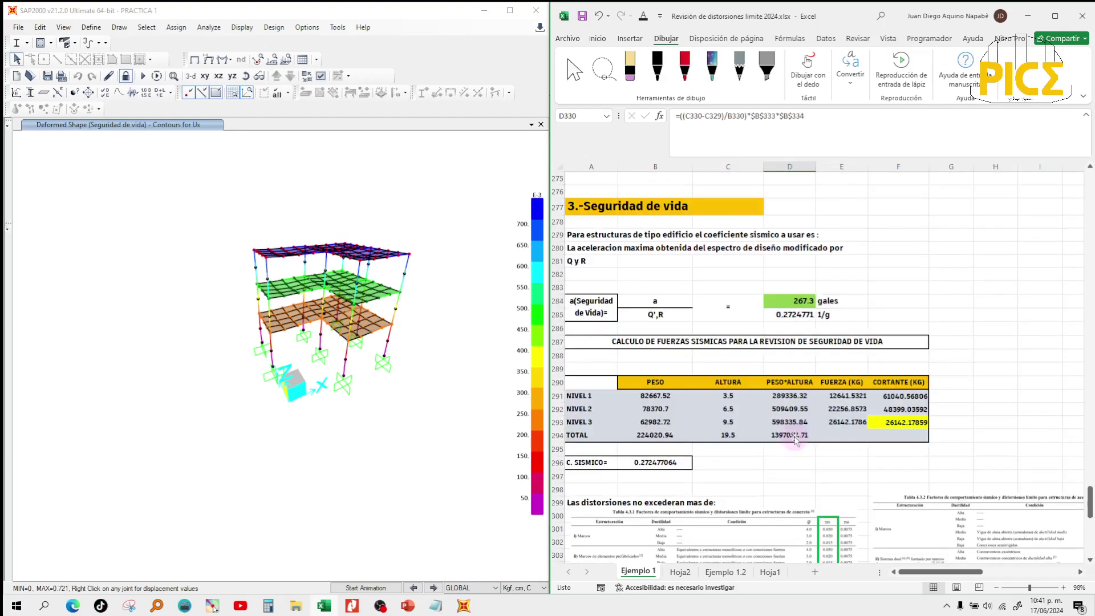
{"action": "scroll", "coordinate": [795, 438], "scroll_direction": "up", "scroll_amount": 4}
{"action": "scroll", "coordinate": [795, 438], "scroll_direction": "down", "scroll_amount": 14}
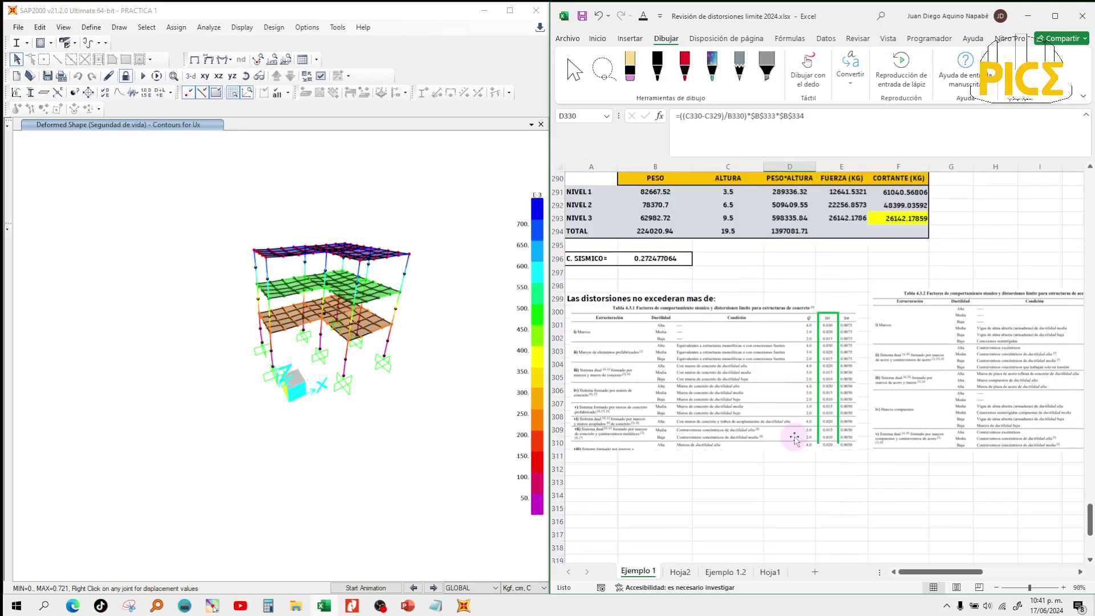
{"action": "scroll", "coordinate": [795, 438], "scroll_direction": "down", "scroll_amount": 1}
{"action": "scroll", "coordinate": [793, 439], "scroll_direction": "up", "scroll_amount": 13}
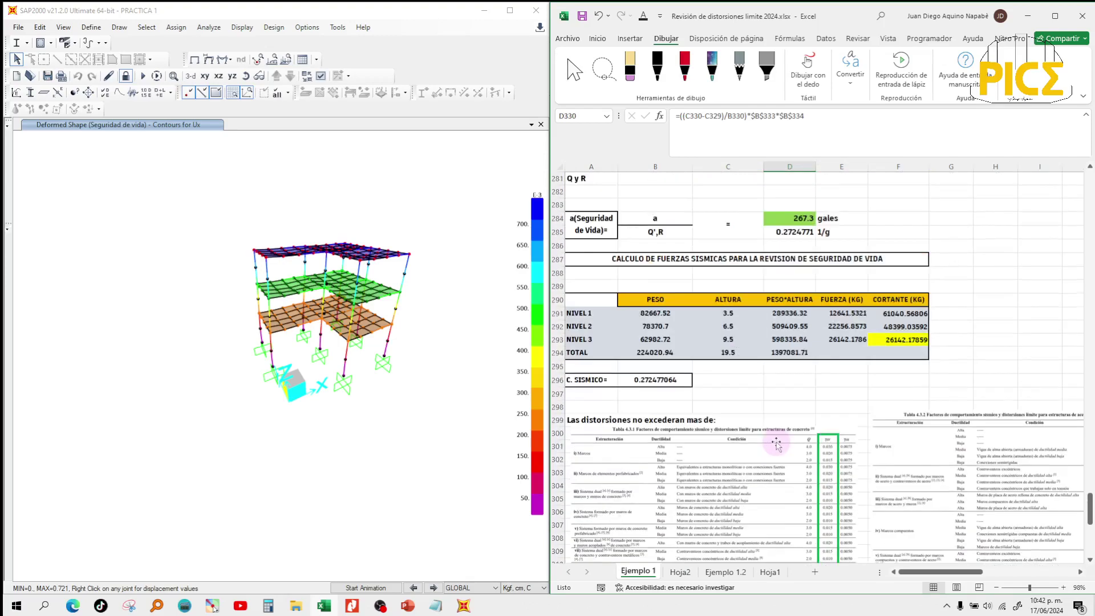
Examine the Ocupación inmediata section's spectrum reduction criteria, acceleration and seismic force table.
{"action": "scroll", "coordinate": [660, 395], "scroll_direction": "up", "scroll_amount": 12}
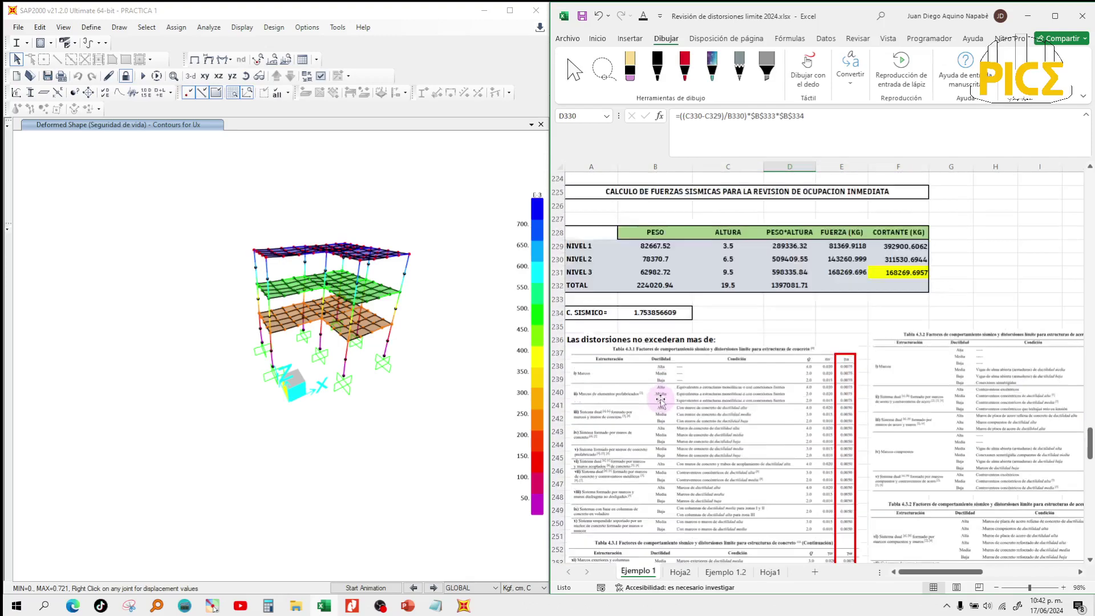
{"action": "scroll", "coordinate": [662, 403], "scroll_direction": "up", "scroll_amount": 1}
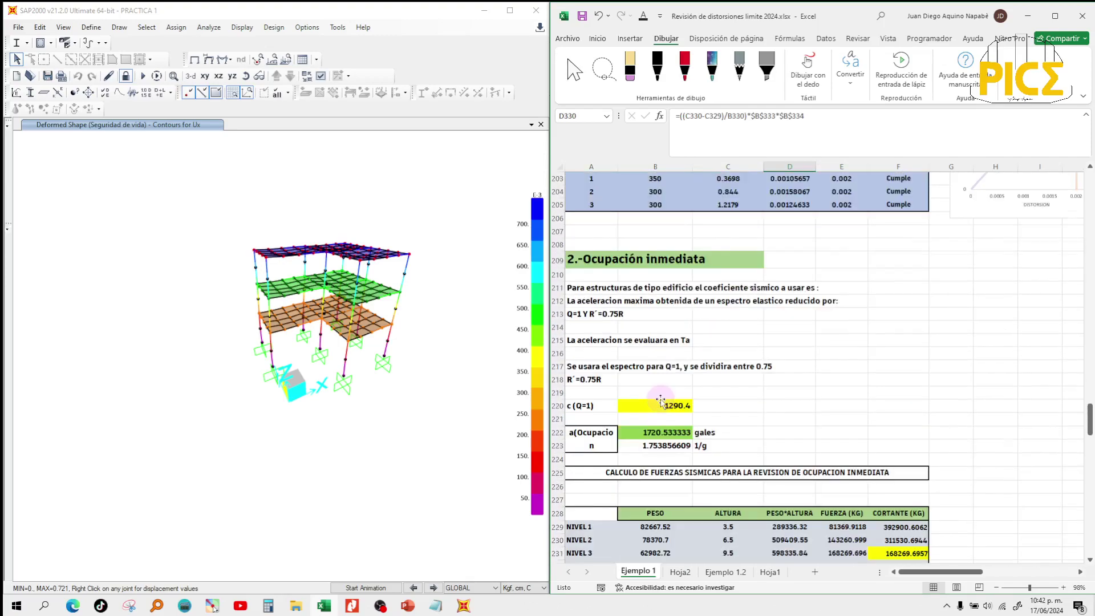
{"action": "scroll", "coordinate": [662, 402], "scroll_direction": "down", "scroll_amount": 1}
{"action": "scroll", "coordinate": [656, 374], "scroll_direction": "down", "scroll_amount": 4}
{"action": "scroll", "coordinate": [656, 374], "scroll_direction": "up", "scroll_amount": 4}
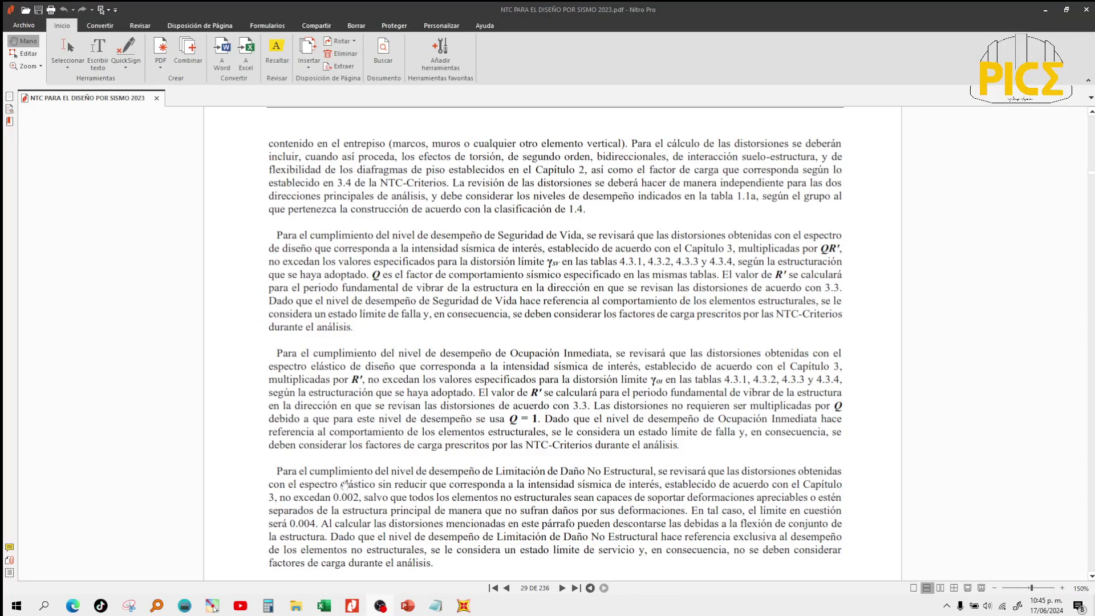
Read the NTC 2023 PDF's drift rules for each performance level, focusing on the QR' multiplier for Seguridad de Vida.
{"action": "scroll", "coordinate": [268, 338], "scroll_direction": "down", "scroll_amount": 2}
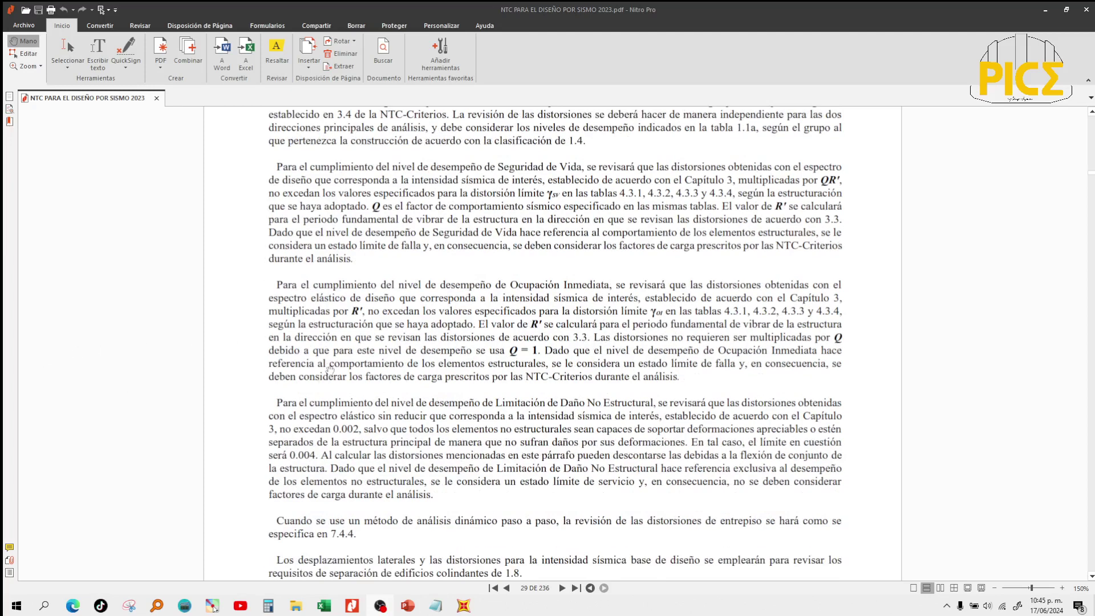
{"action": "scroll", "coordinate": [386, 346], "scroll_direction": "up", "scroll_amount": 2}
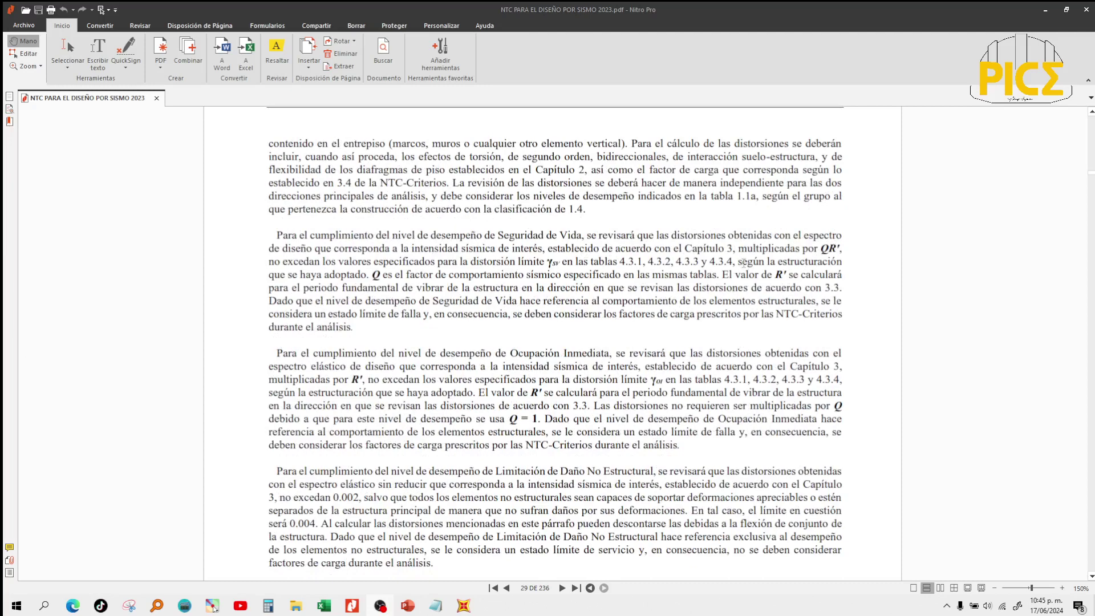
{"action": "left_click_drag", "start_coordinate": [820, 249], "coordinate": [840, 254]}
{"action": "left_click", "coordinate": [838, 253]}
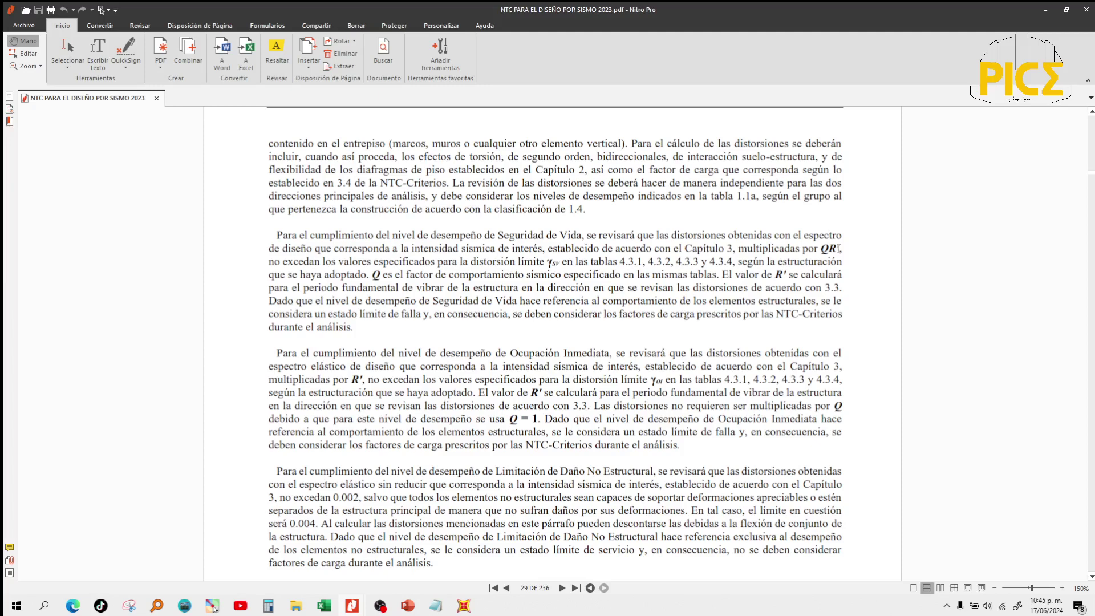
{"action": "left_click_drag", "start_coordinate": [836, 249], "coordinate": [835, 246]}
{"action": "left_click", "coordinate": [834, 246]}
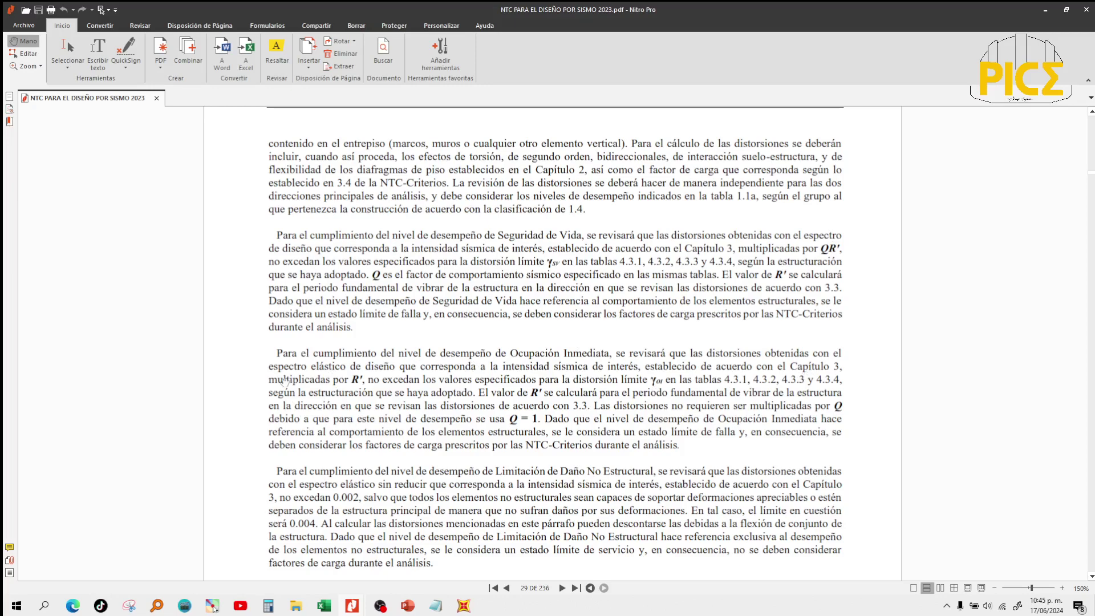
Return to the workbook and add an R' label in A268, below the Ocupación inmediata REVISIÓN table.
{"action": "left_click", "coordinate": [1086, 9]}
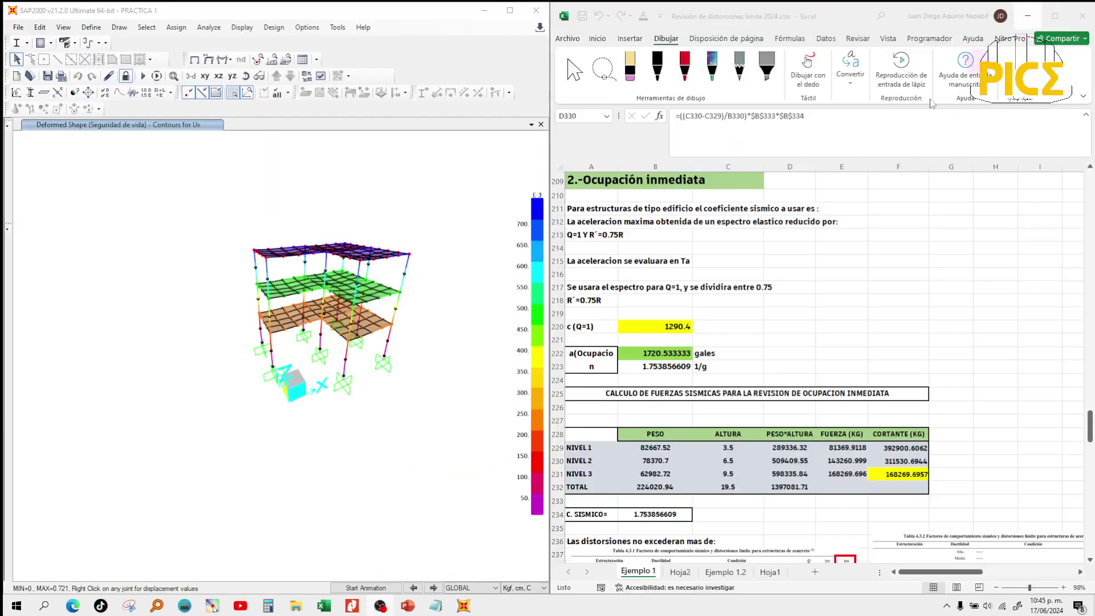
{"action": "left_click", "coordinate": [775, 334]}
{"action": "scroll", "coordinate": [772, 336], "scroll_direction": "down", "scroll_amount": 9}
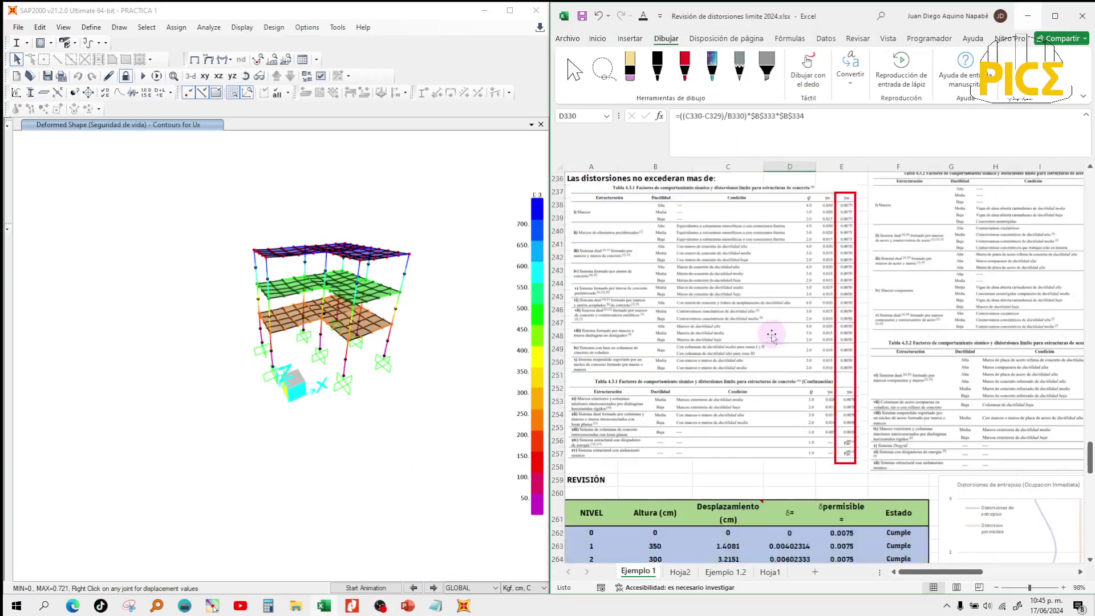
{"action": "scroll", "coordinate": [772, 336], "scroll_direction": "down", "scroll_amount": 7}
{"action": "left_click", "coordinate": [606, 338]}
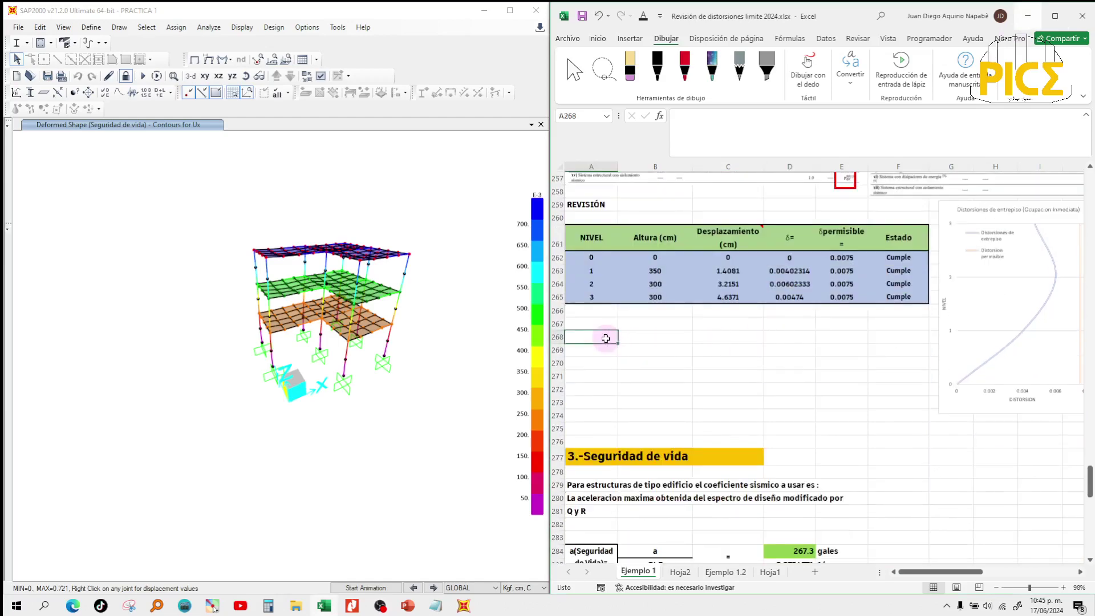
{"action": "type", "text": "R"}
{"action": "key", "text": "Return"}
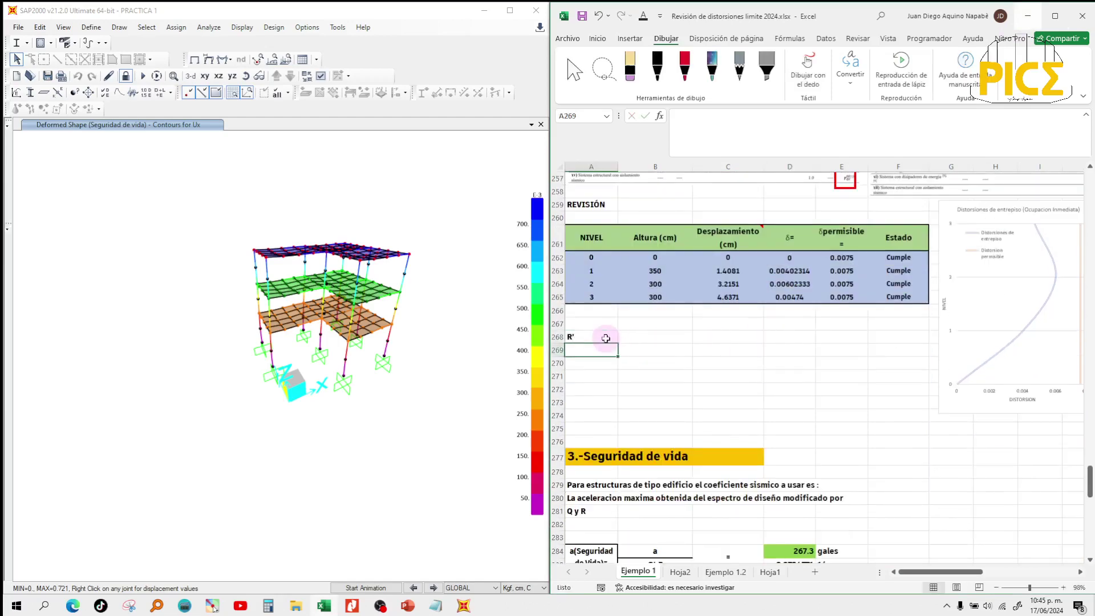
Calculate R' in B268 beside its label with the formula =1.75*0.8*0.75.
{"action": "key", "text": "Right"}
{"action": "key", "text": "Up"}
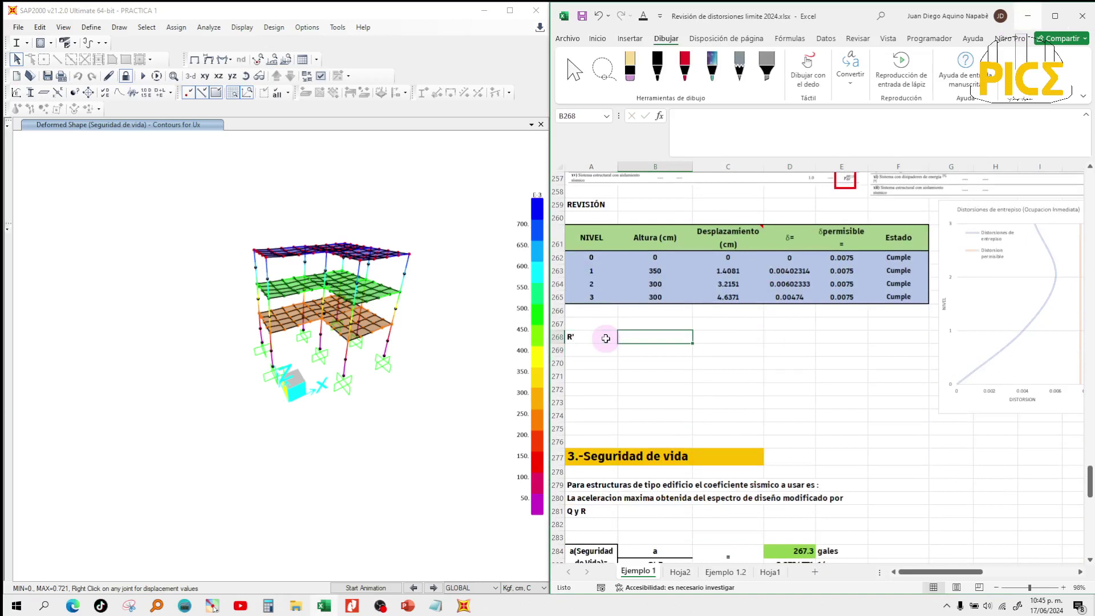
{"action": "type", "text": "=1"}
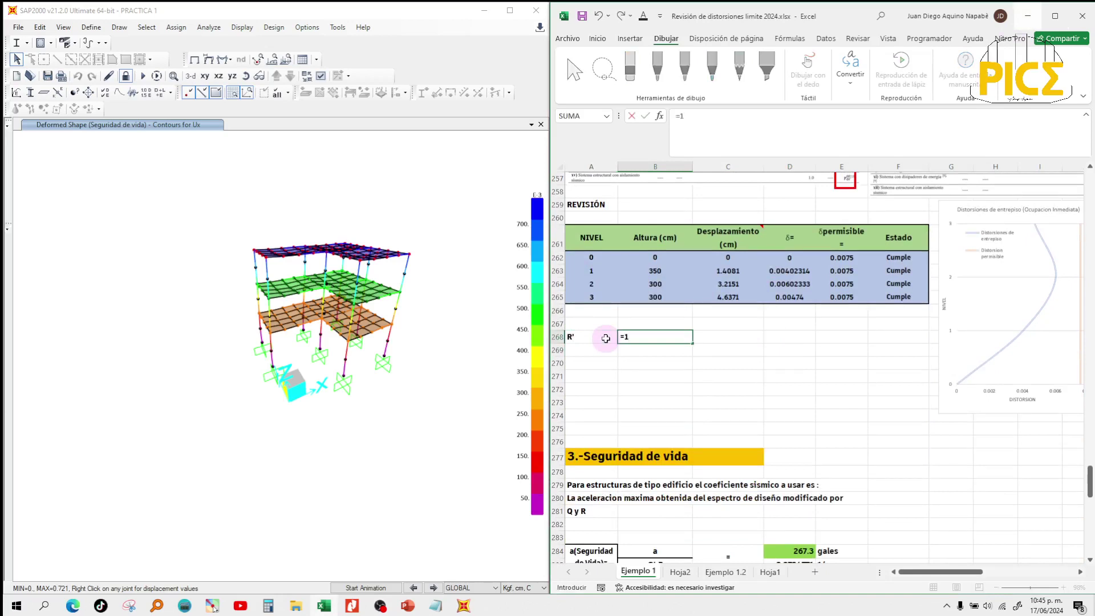
{"action": "type", "text": ".75*0.8"}
{"action": "type", "text": "*0.75"}
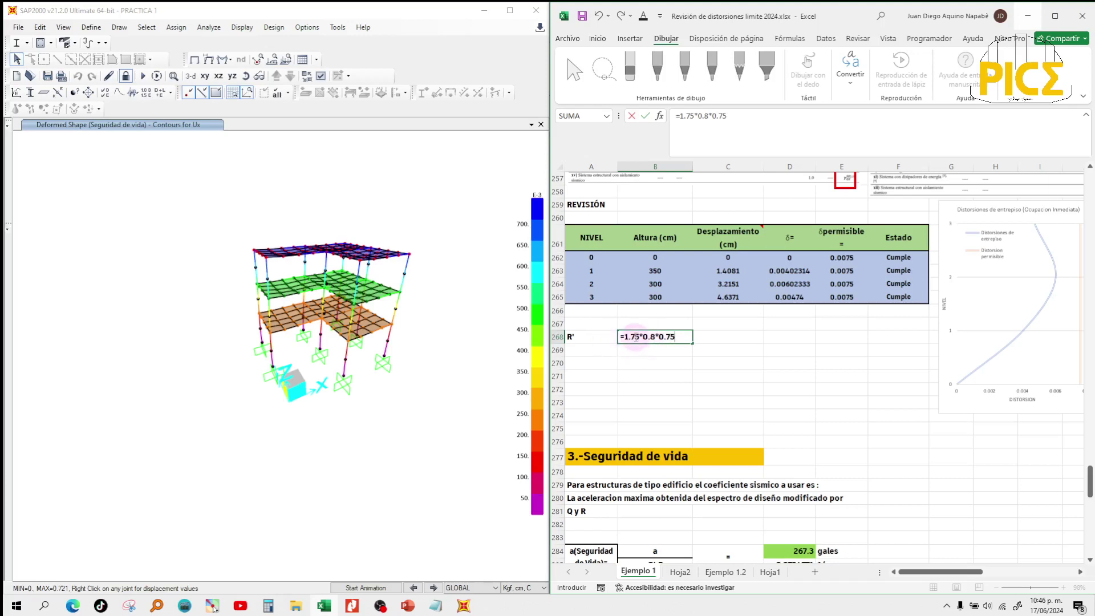
{"action": "key", "text": "Return"}
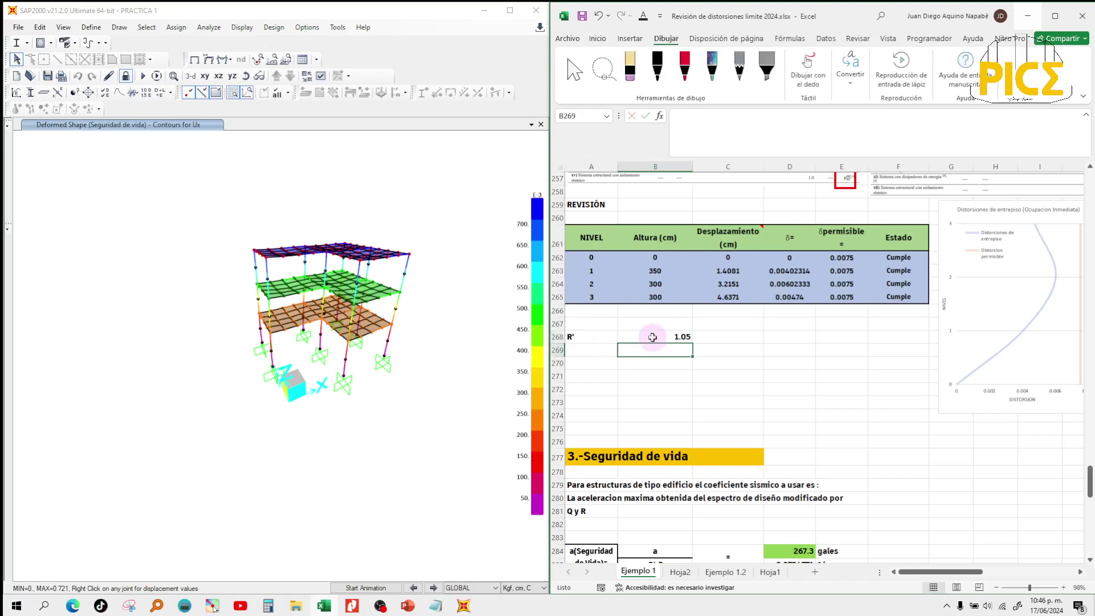
Multiply the Ocupación inmediata level 1 drift in D263 by R', enclosing the existing drift expression in parentheses and referencing B268.
{"action": "left_click", "coordinate": [786, 270]}
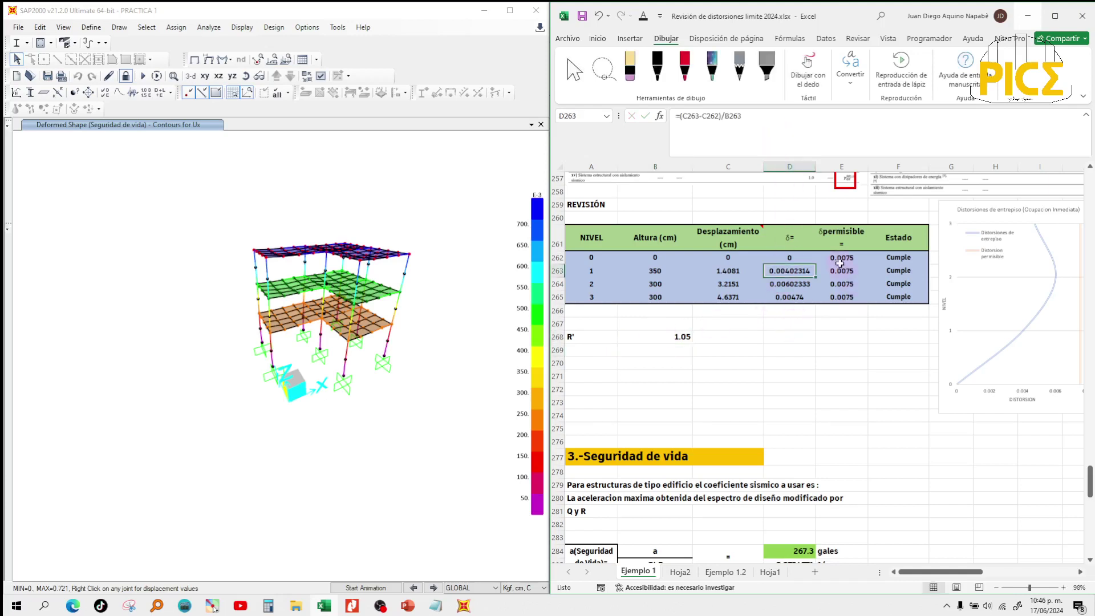
{"action": "left_click", "coordinate": [773, 143]}
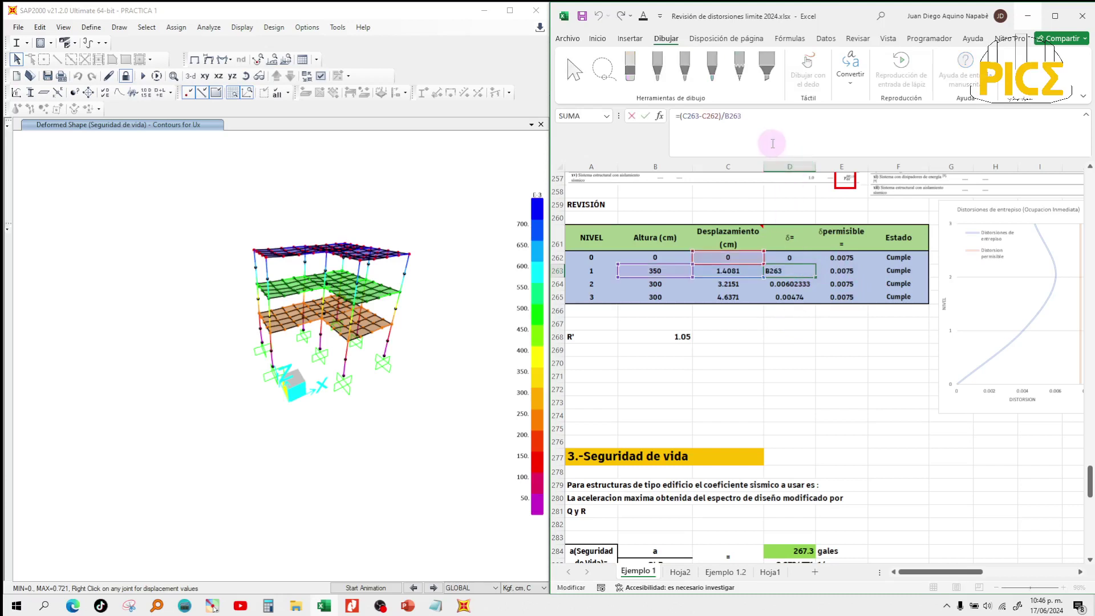
{"action": "type", "text": "="}
{"action": "key", "text": "BackSpace"}
{"action": "type", "text": ")"}
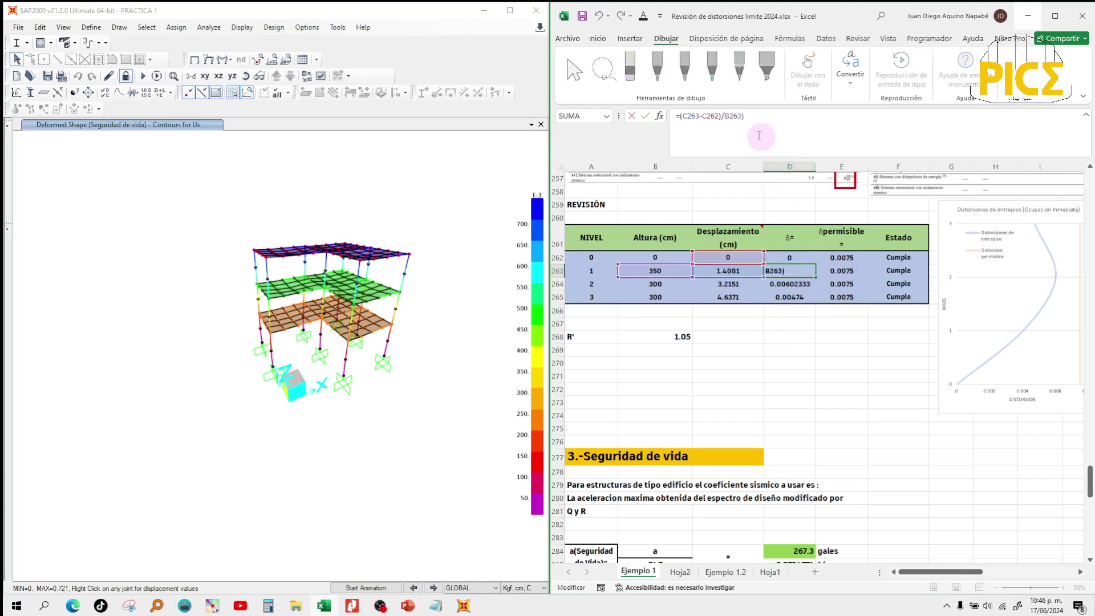
{"action": "left_click", "coordinate": [683, 117]}
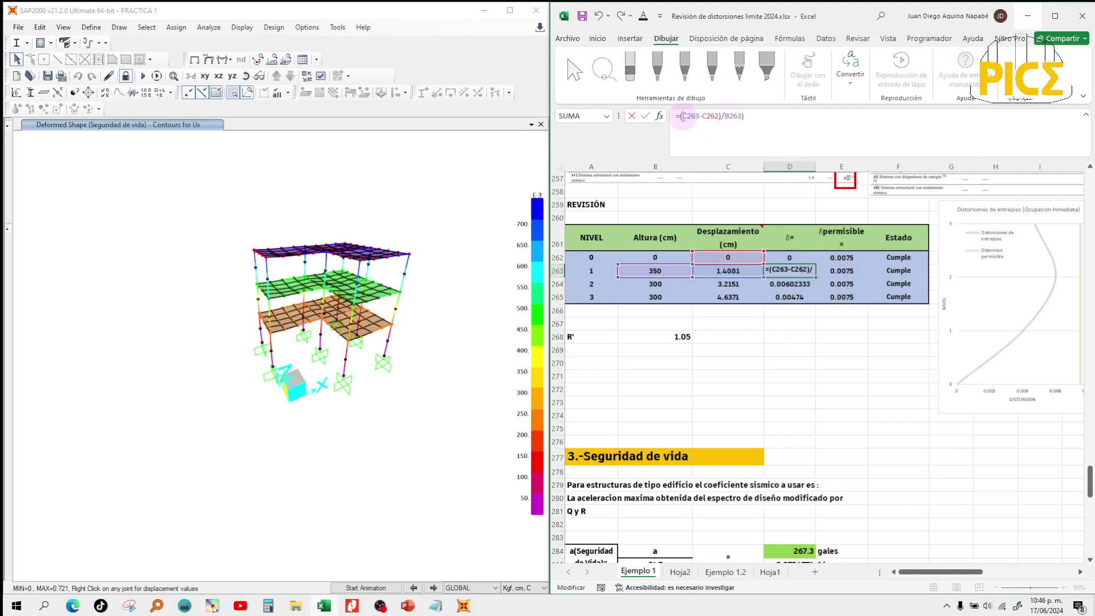
{"action": "type", "text": "("}
{"action": "left_click", "coordinate": [769, 120]}
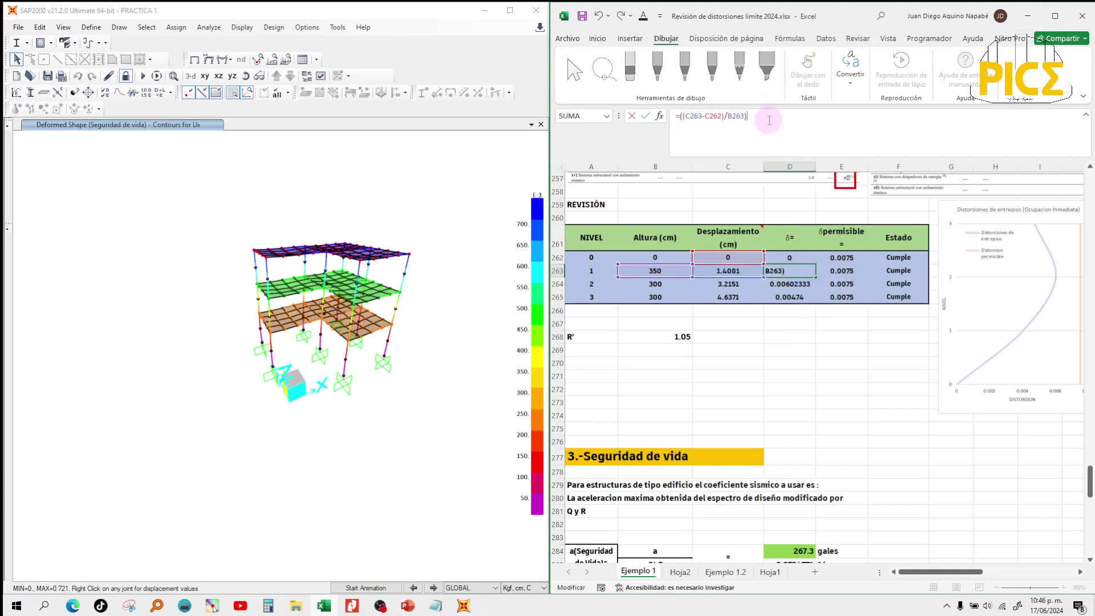
{"action": "left_click", "coordinate": [676, 337]}
{"action": "key", "text": "Return"}
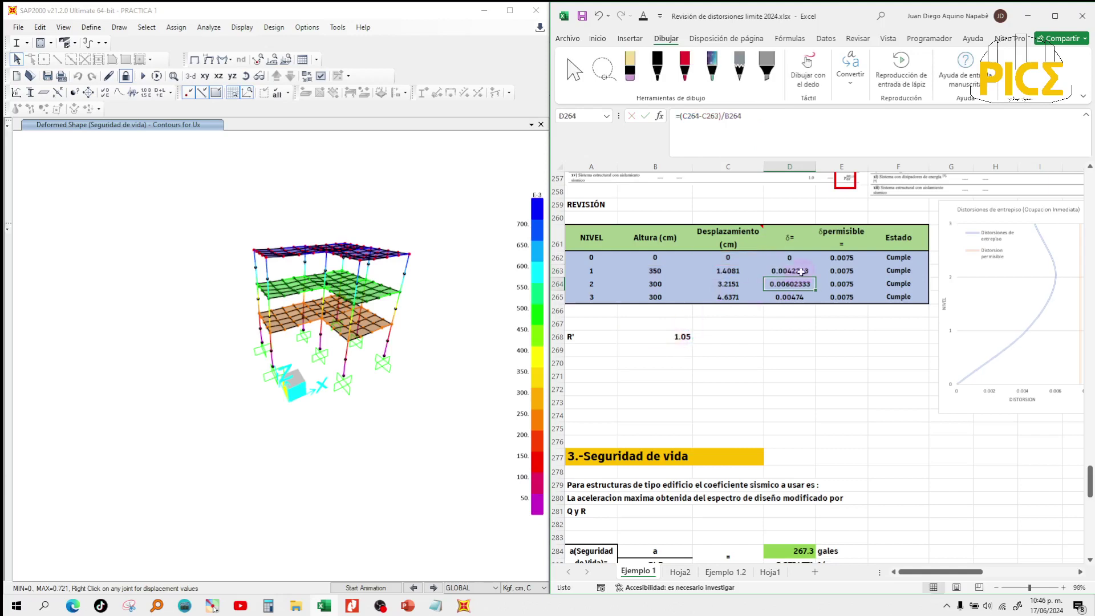
Make the R' reference in D263 absolute as $B$268 and fill the drift formula down to levels 2 and 3.
{"action": "key", "text": "Up"}
{"action": "left_click", "coordinate": [760, 120]}
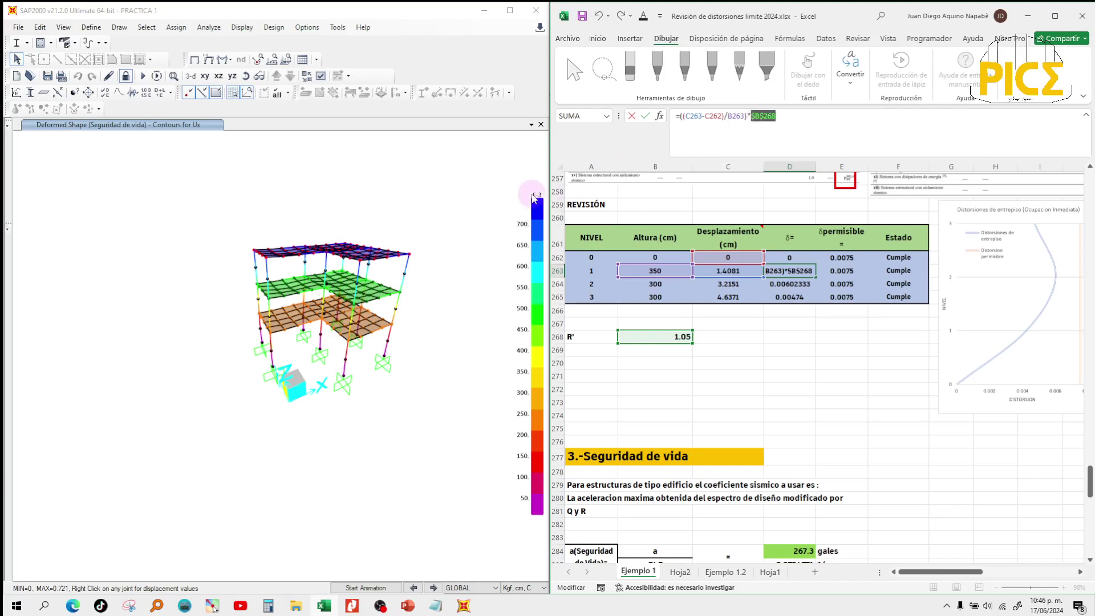
{"action": "key", "text": "Return"}
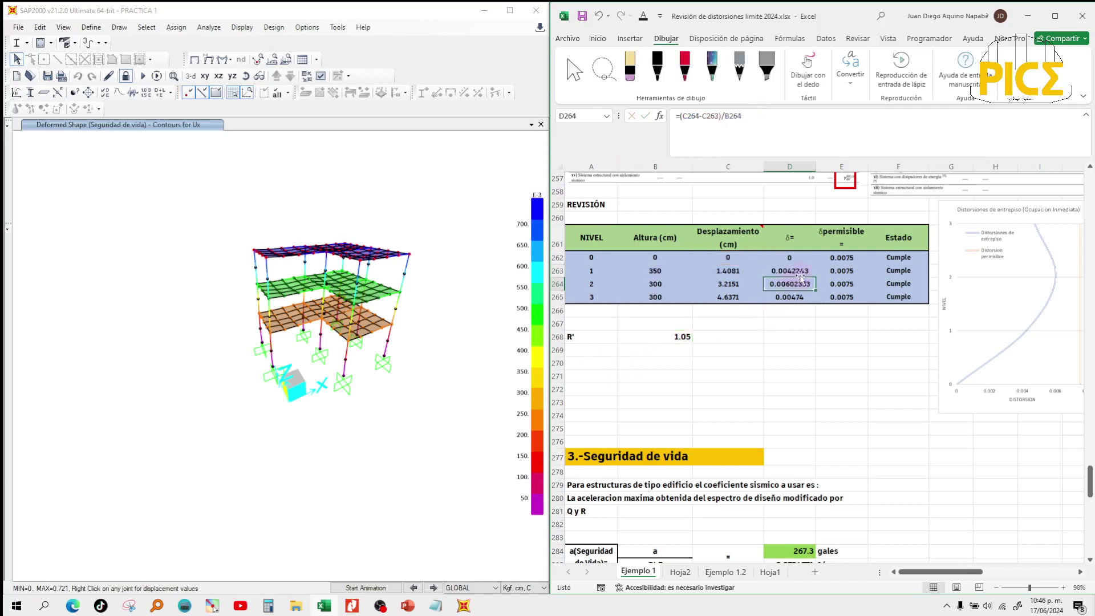
{"action": "left_click", "coordinate": [802, 273]}
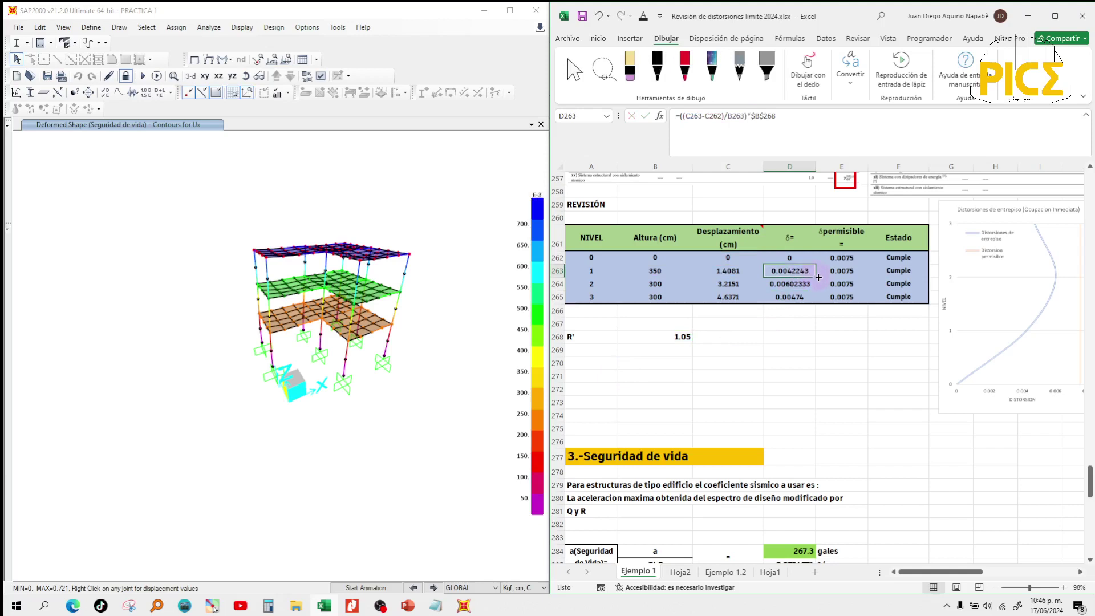
{"action": "left_click_drag", "start_coordinate": [816, 278], "coordinate": [817, 301]}
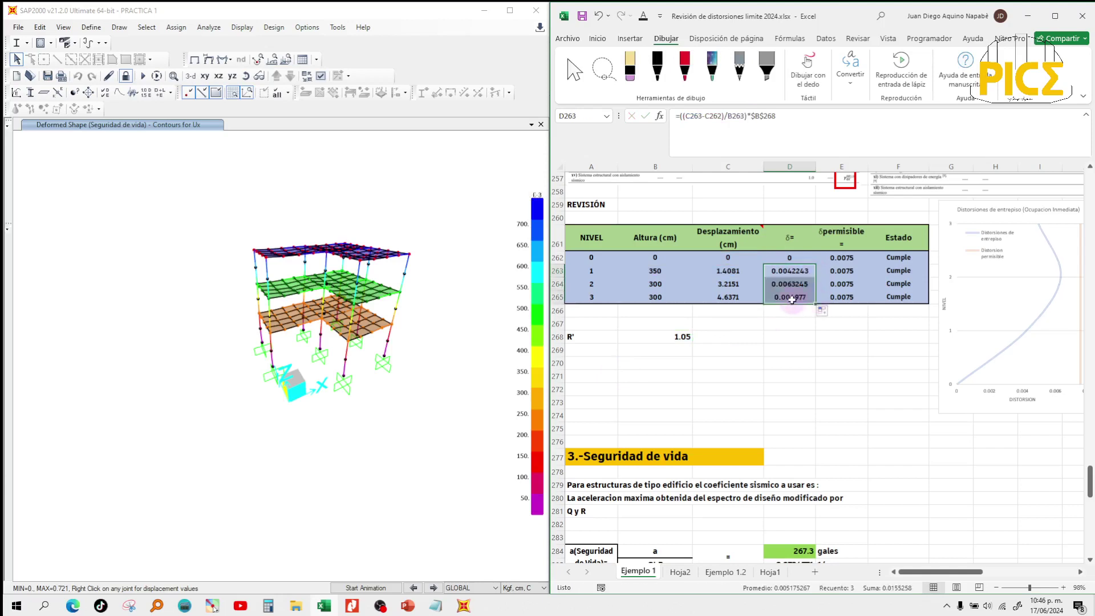
Check the level 3 drift formula and look over the Ocupación inmediata drift table and chart.
{"action": "left_click", "coordinate": [793, 297]}
{"action": "left_click", "coordinate": [793, 119]}
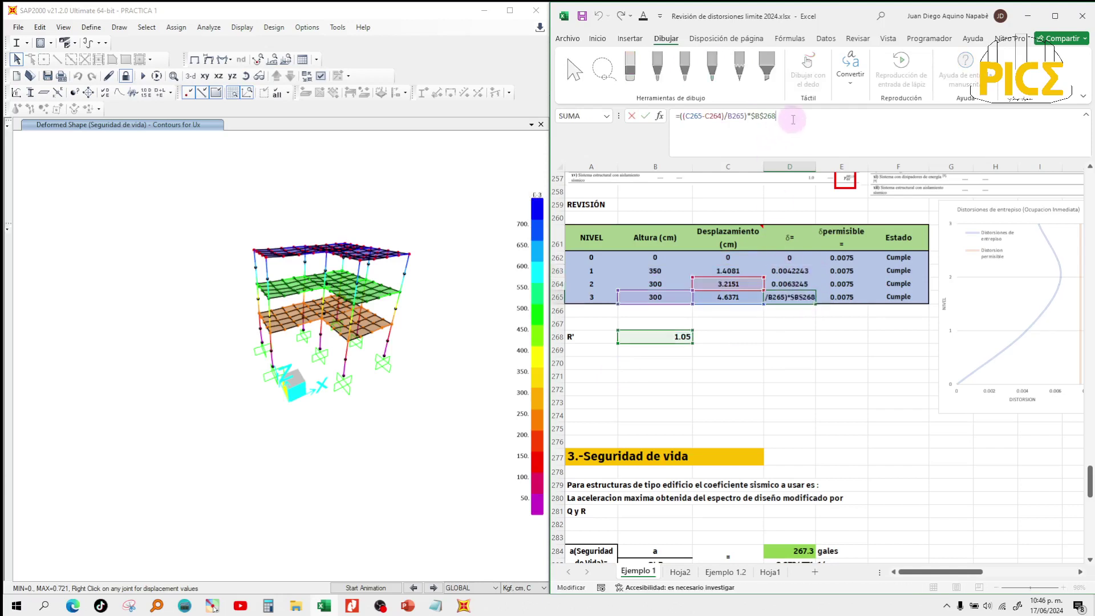
{"action": "left_click", "coordinate": [792, 327]}
{"action": "scroll", "coordinate": [791, 329], "scroll_direction": "right", "scroll_amount": 3}
{"action": "scroll", "coordinate": [791, 330], "scroll_direction": "left", "scroll_amount": 1}
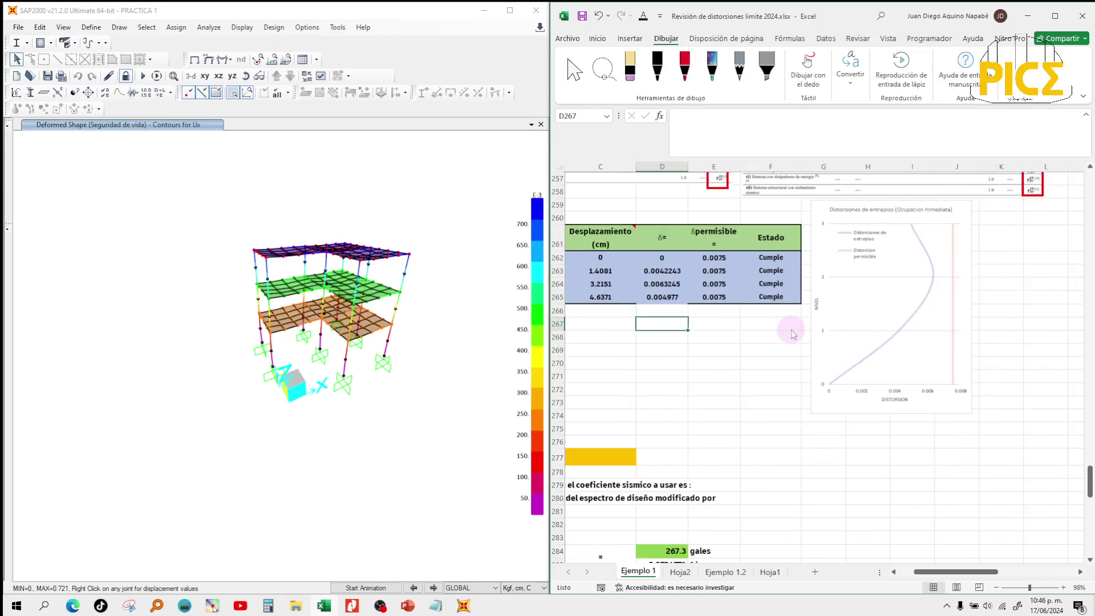
{"action": "scroll", "coordinate": [792, 330], "scroll_direction": "left", "scroll_amount": 2}
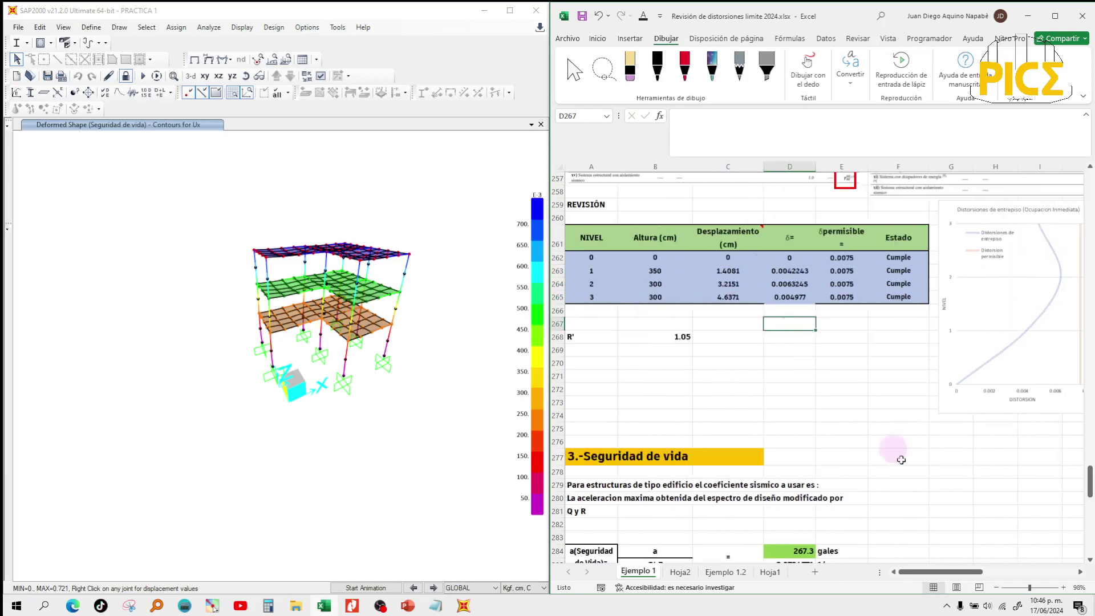
{"action": "left_click_drag", "start_coordinate": [1028, 589], "coordinate": [1025, 589]}
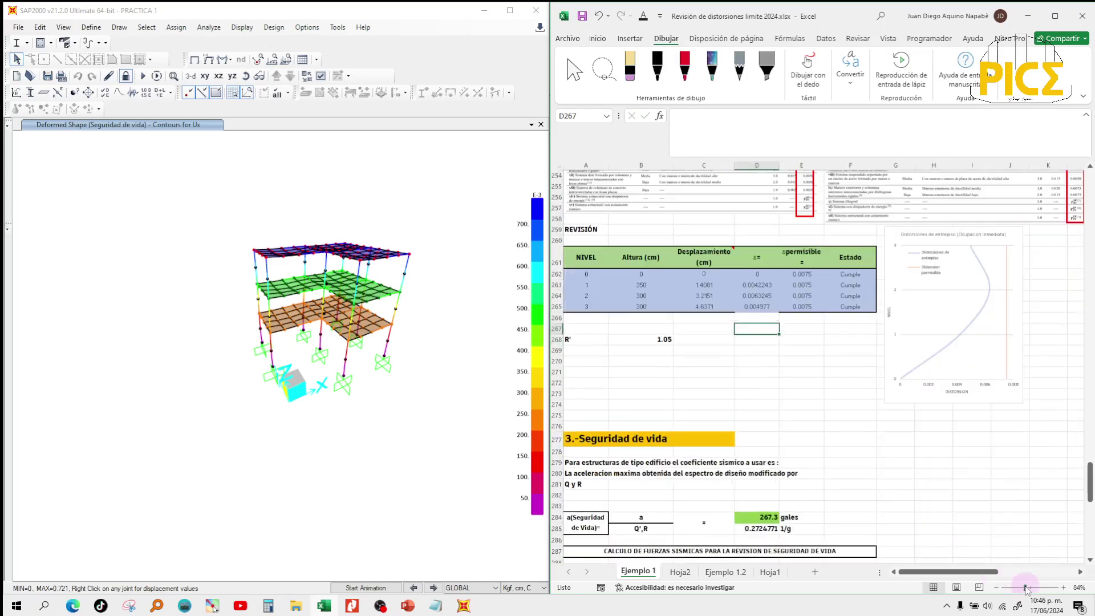
{"action": "scroll", "coordinate": [899, 454], "scroll_direction": "up", "scroll_amount": 4}
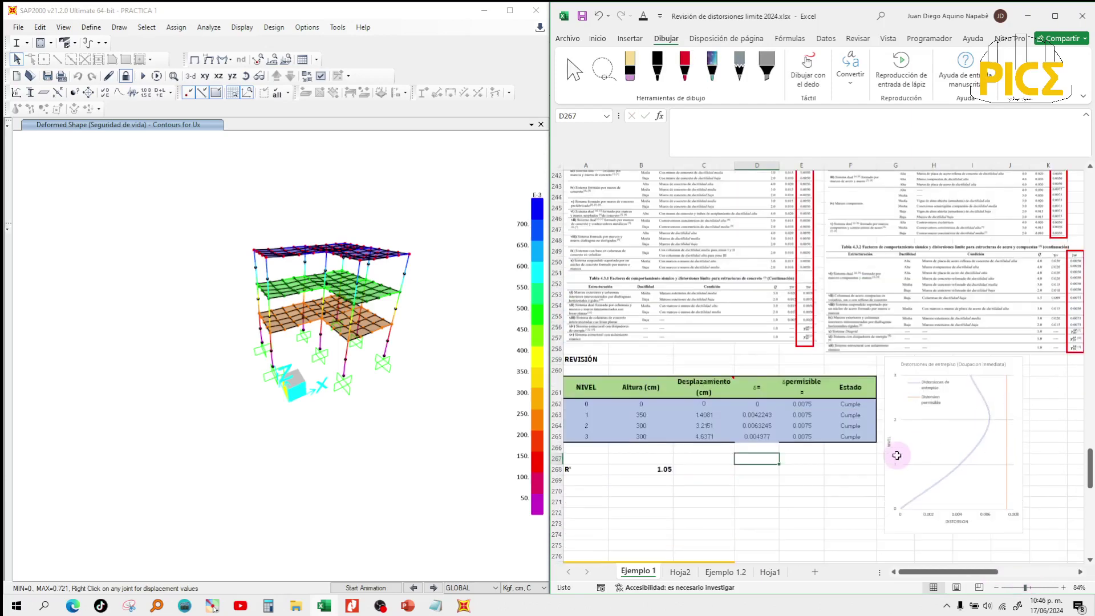
Apply borders to the R' label and value in A268:B268.
{"action": "left_click", "coordinate": [655, 472]}
{"action": "left_click_drag", "start_coordinate": [654, 471], "coordinate": [587, 472]}
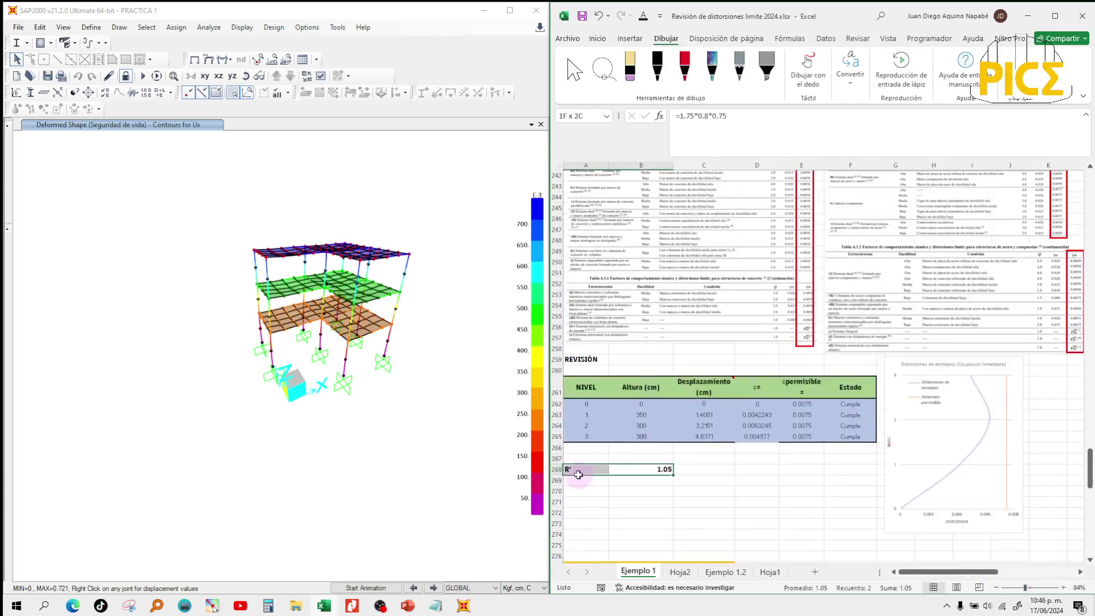
{"action": "left_click", "coordinate": [633, 41]}
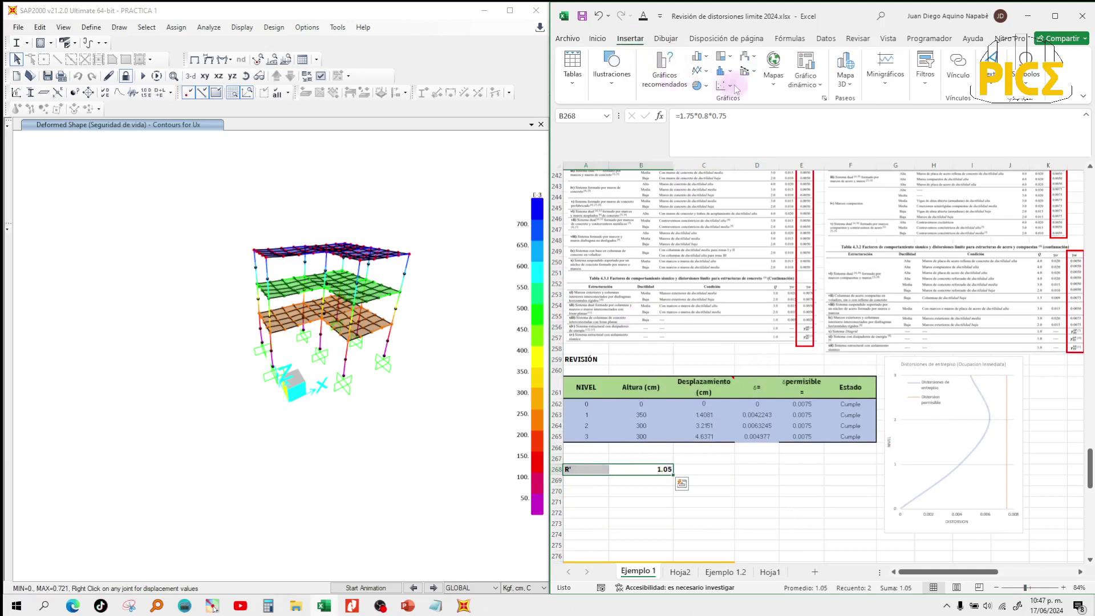
{"action": "left_click", "coordinate": [609, 41]}
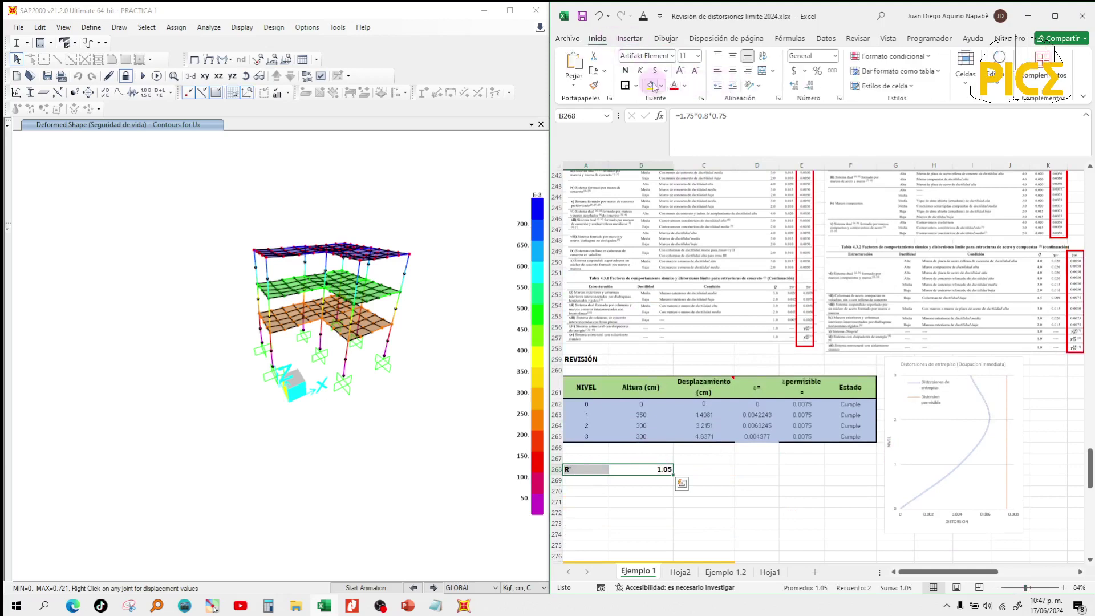
{"action": "left_click", "coordinate": [742, 502]}
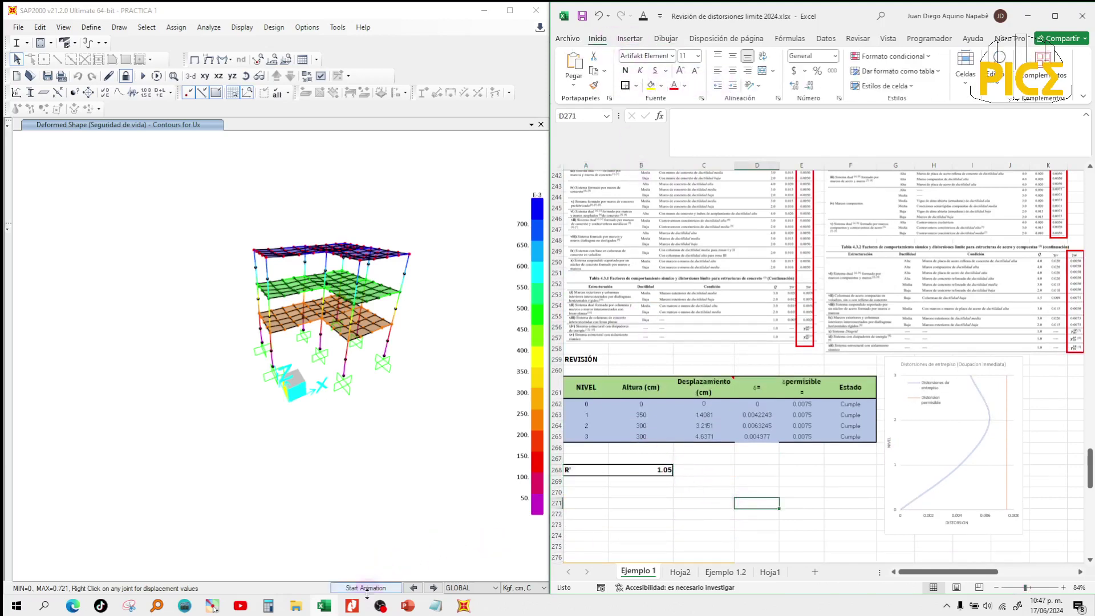
Switch to the NTC 2023 seismic design PDF in Nitro Pro and find the equations defining R' in section 3.3.
{"action": "mouse_move", "coordinate": [402, 608]}
{"action": "mouse_move", "coordinate": [358, 607]}
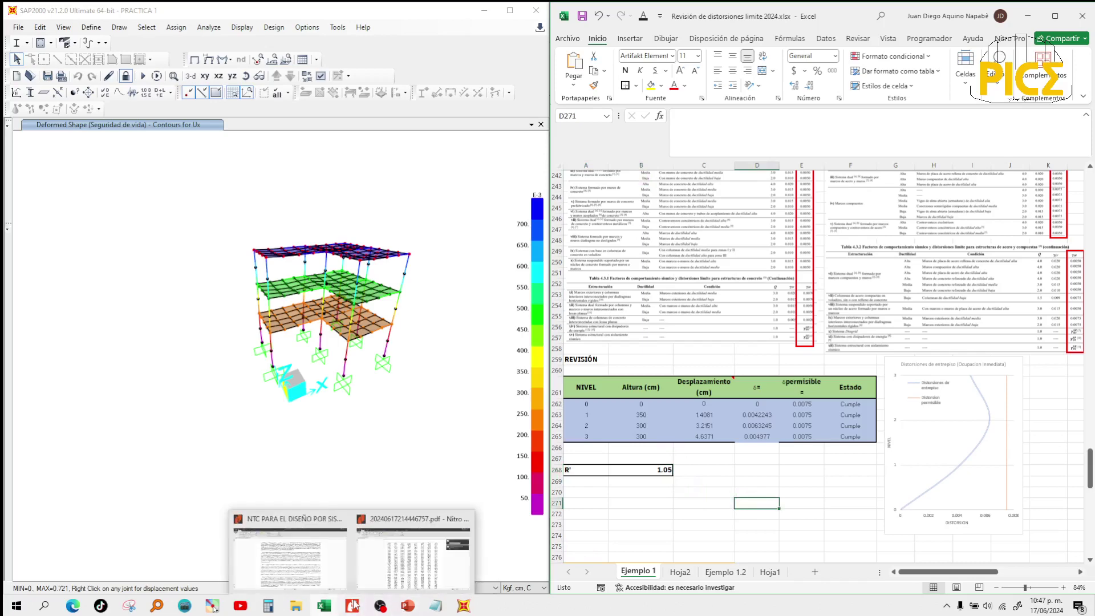
{"action": "left_click", "coordinate": [330, 561]}
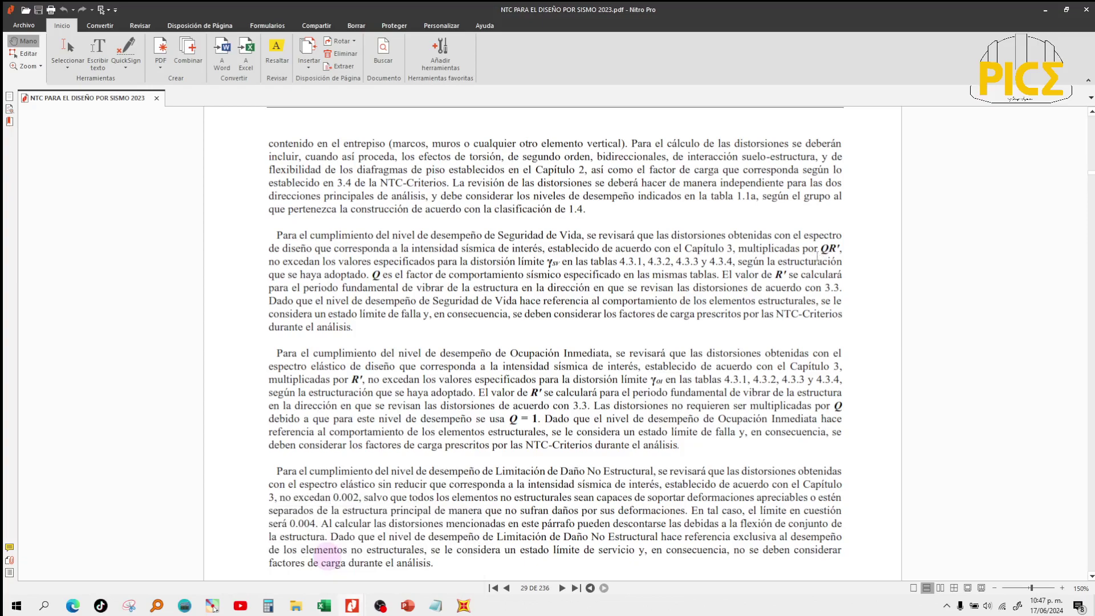
{"action": "scroll", "coordinate": [817, 257], "scroll_direction": "down", "scroll_amount": 15}
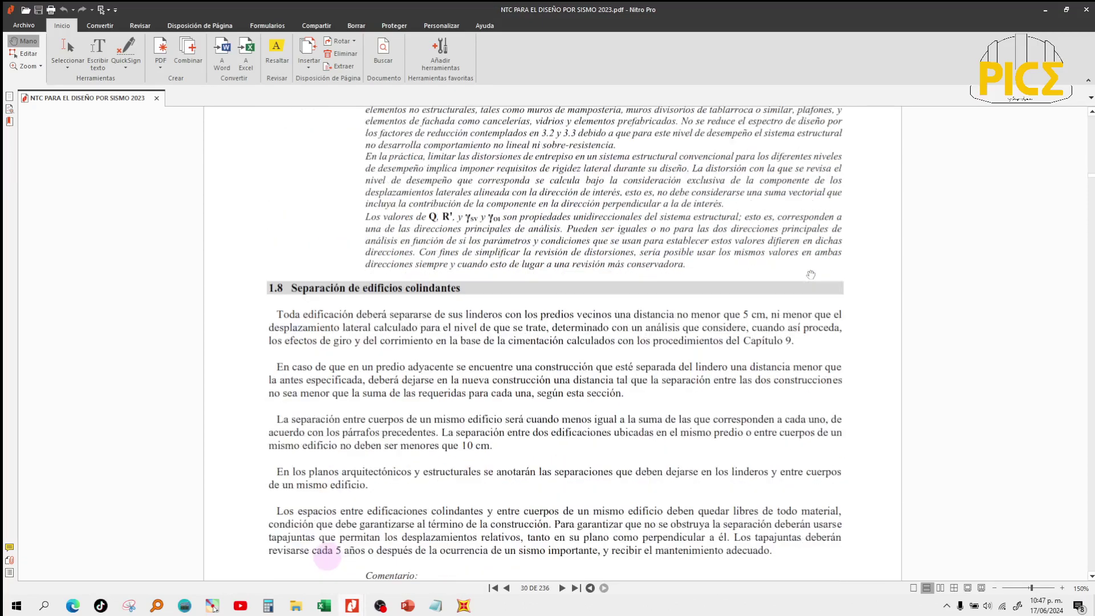
{"action": "scroll", "coordinate": [811, 275], "scroll_direction": "down", "scroll_amount": 20}
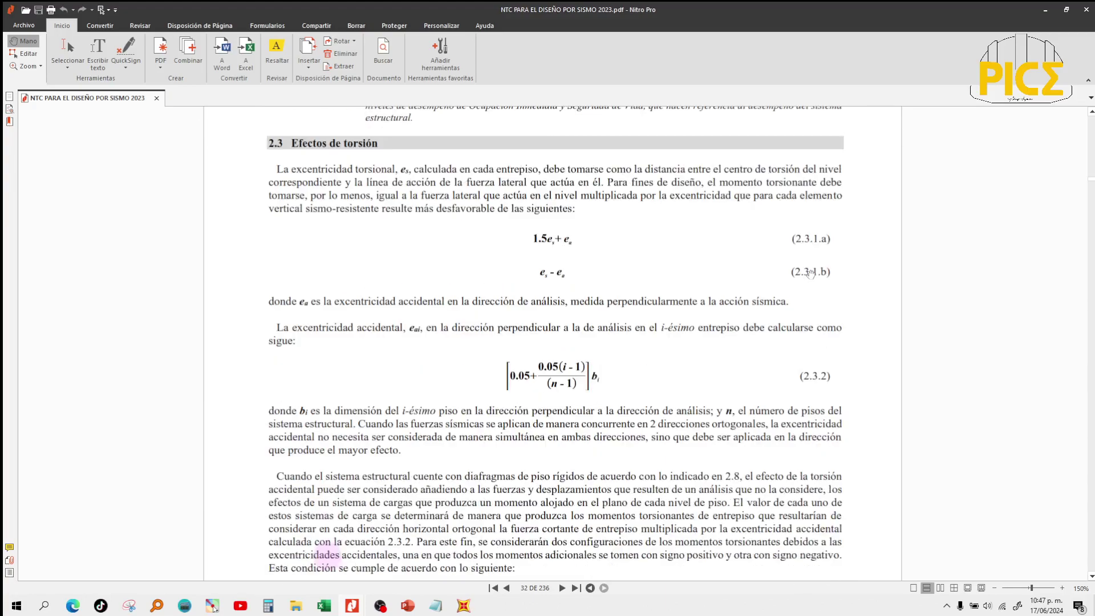
{"action": "scroll", "coordinate": [811, 272], "scroll_direction": "down", "scroll_amount": 20}
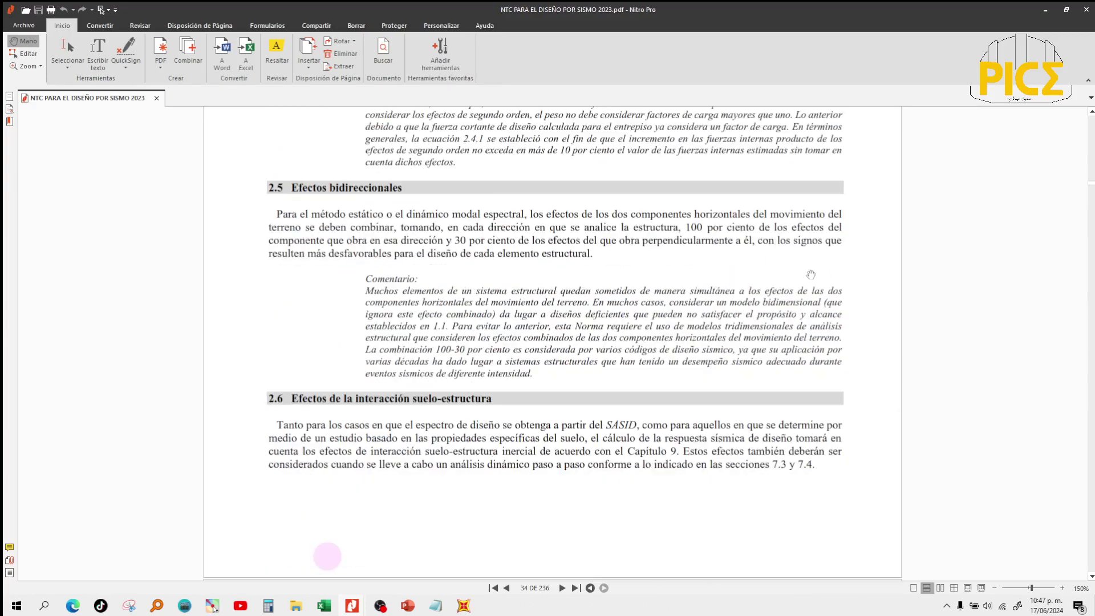
{"action": "scroll", "coordinate": [810, 275], "scroll_direction": "down", "scroll_amount": 20}
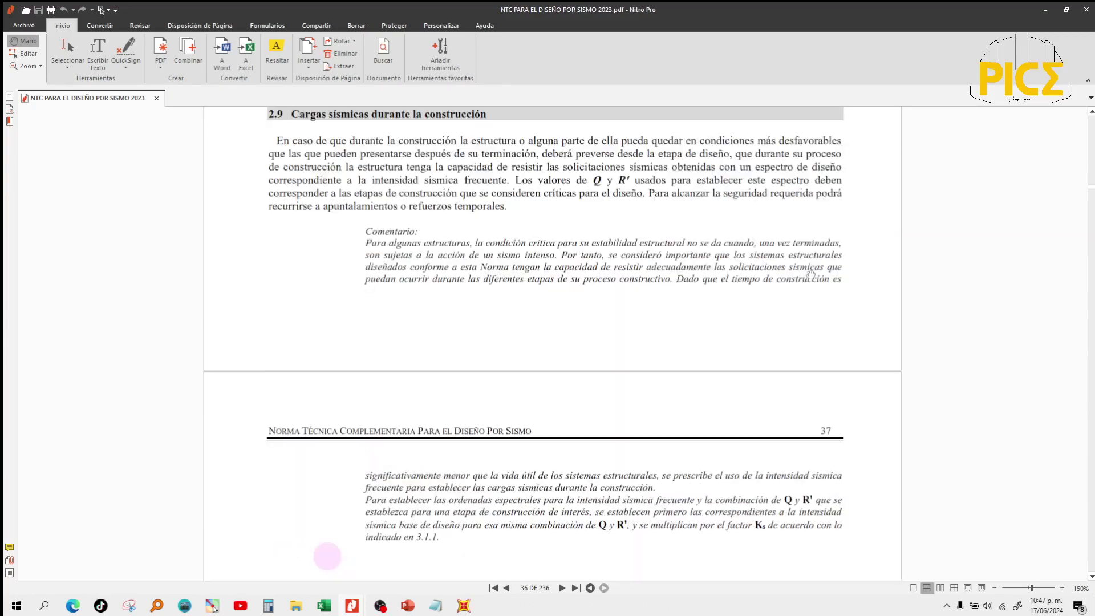
{"action": "scroll", "coordinate": [810, 275], "scroll_direction": "down", "scroll_amount": 20}
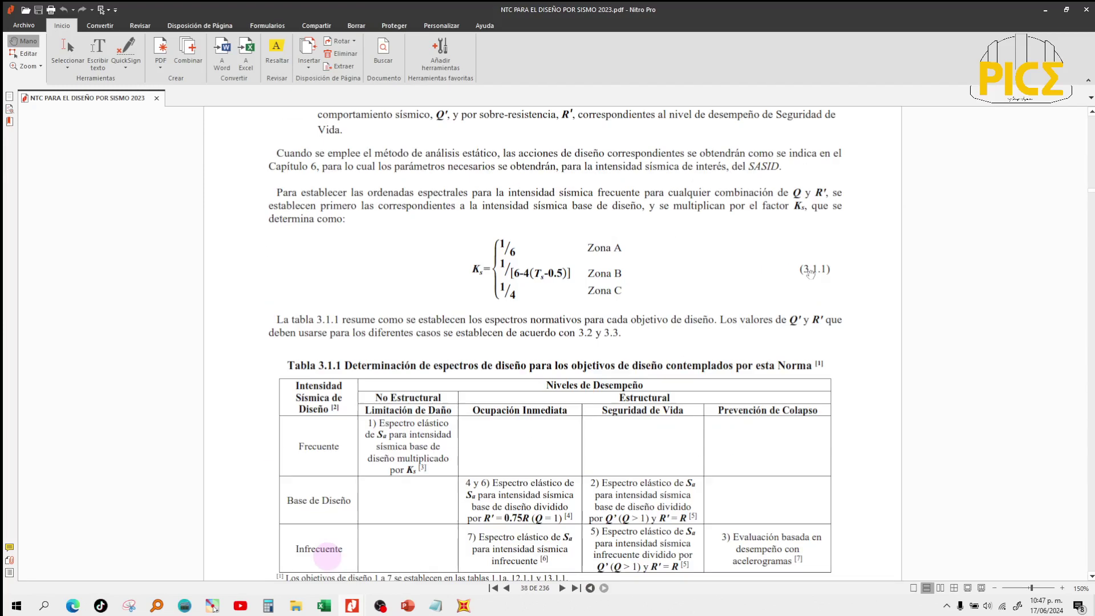
{"action": "scroll", "coordinate": [811, 273], "scroll_direction": "down", "scroll_amount": 20}
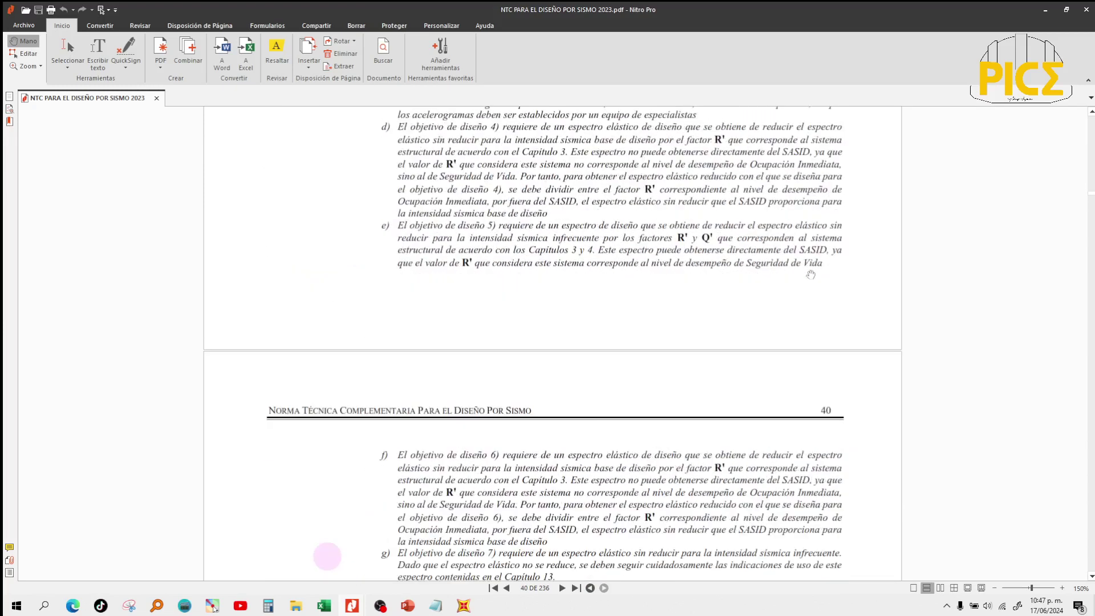
{"action": "scroll", "coordinate": [811, 275], "scroll_direction": "down", "scroll_amount": 20}
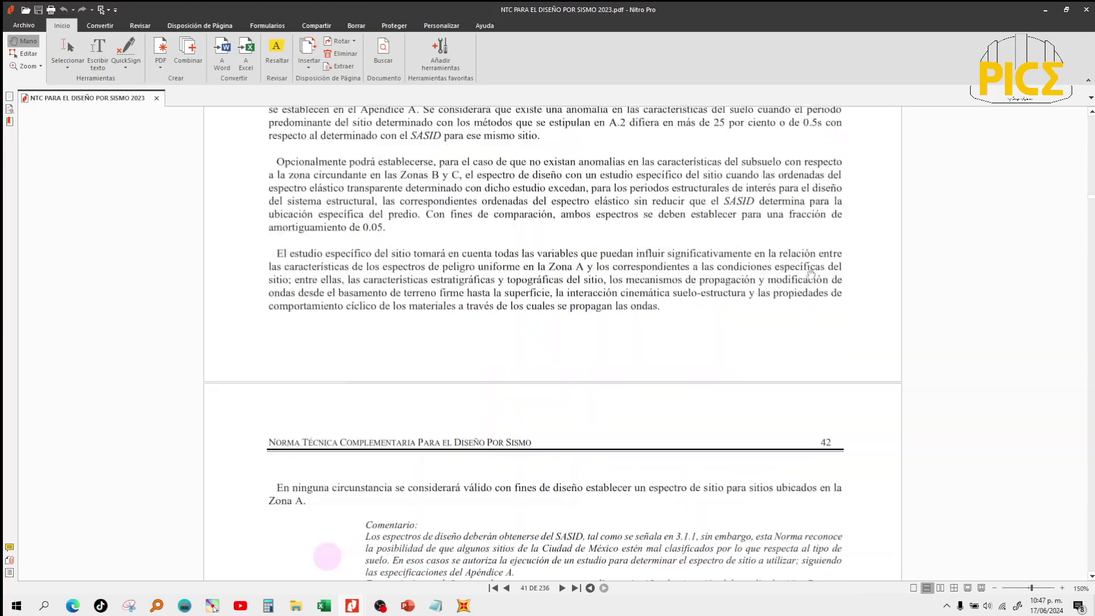
{"action": "scroll", "coordinate": [811, 275], "scroll_direction": "down", "scroll_amount": 20}
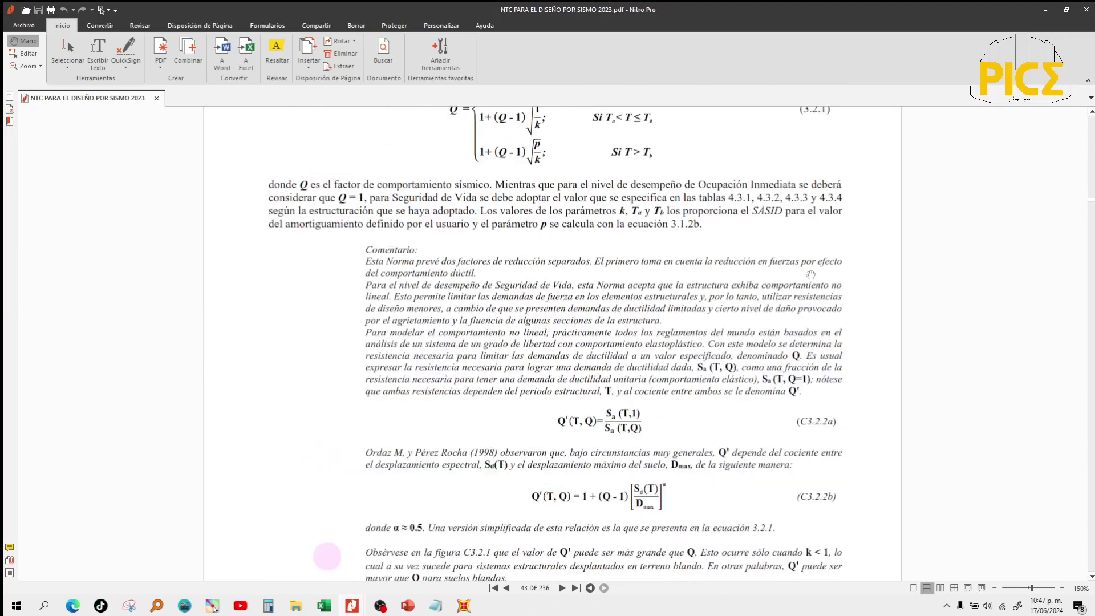
{"action": "scroll", "coordinate": [811, 275], "scroll_direction": "down", "scroll_amount": 20}
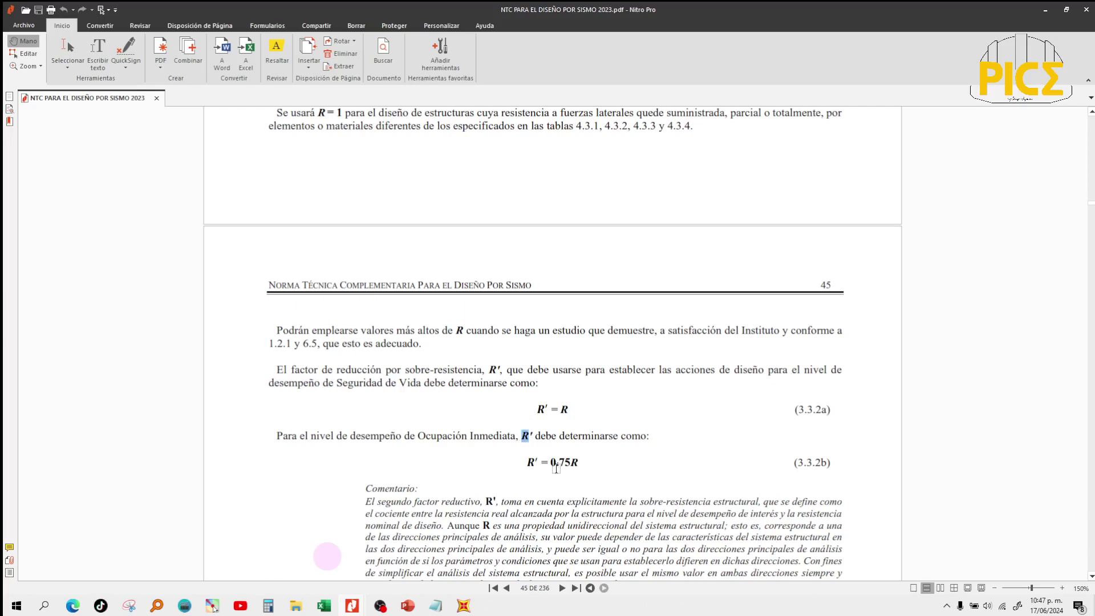
Examine the 0.75R expression for R' at the Ocupación Inmediata level, and return to the drift check worksheet in Excel.
{"action": "left_click_drag", "start_coordinate": [551, 463], "coordinate": [582, 436]}
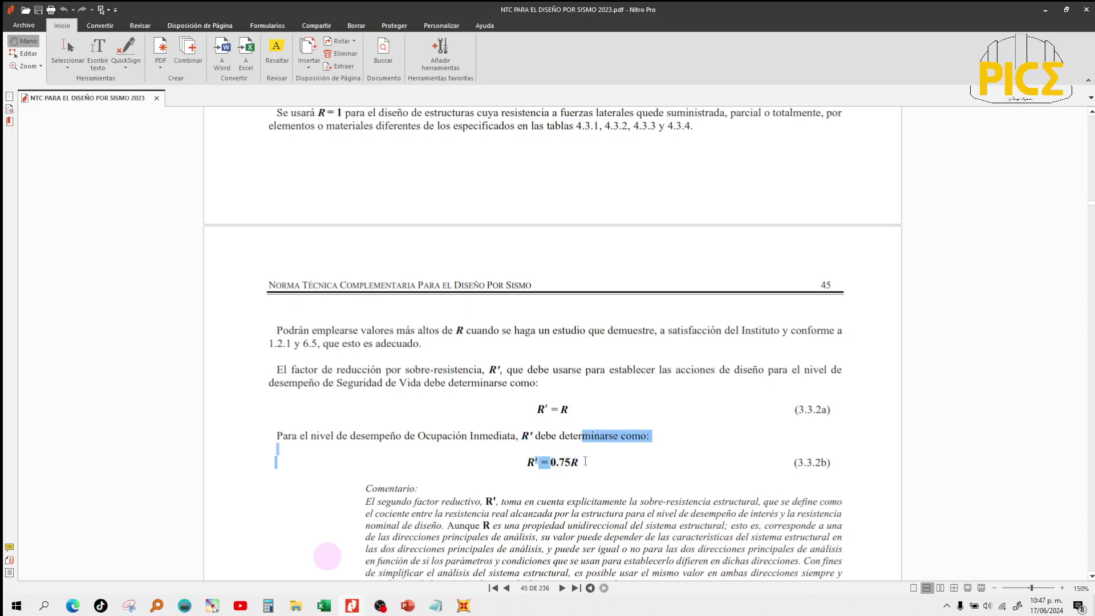
{"action": "left_click", "coordinate": [582, 465]}
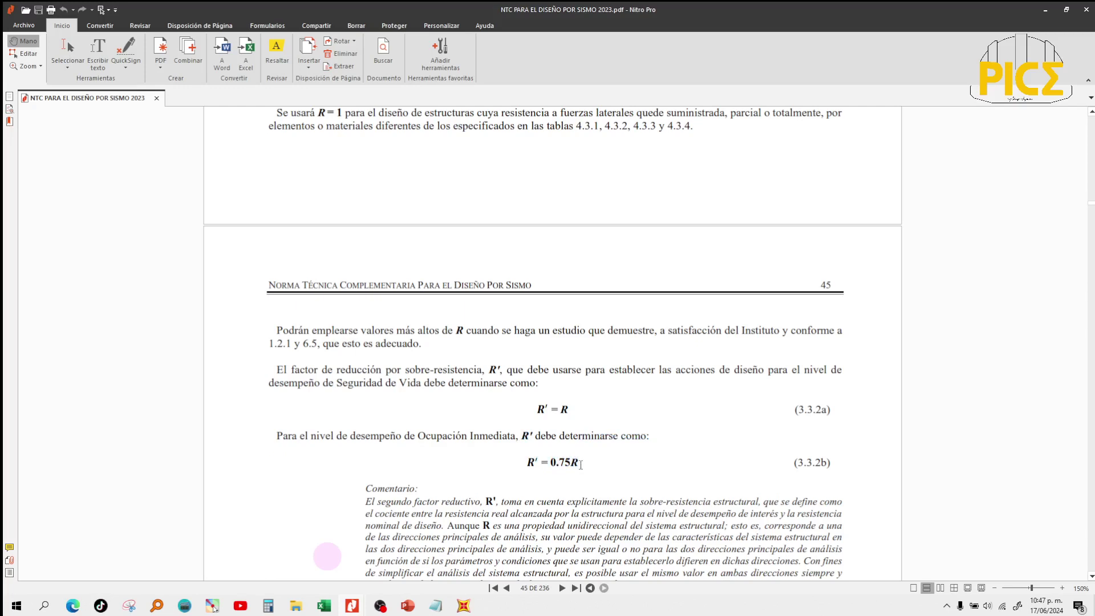
{"action": "scroll", "coordinate": [581, 465], "scroll_direction": "up", "scroll_amount": 1}
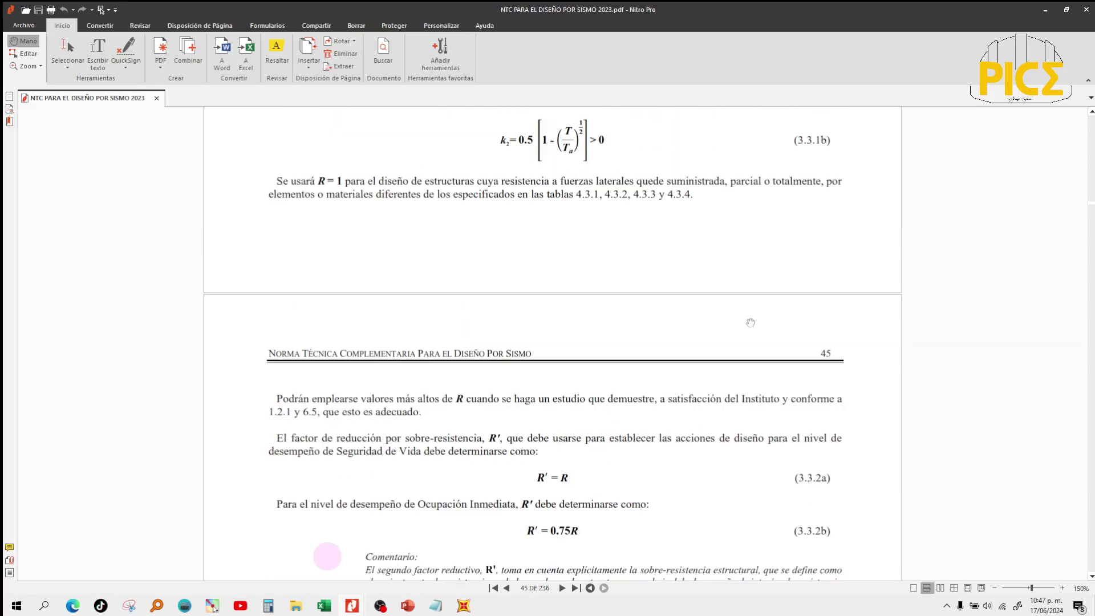
{"action": "left_click", "coordinate": [1045, 10]}
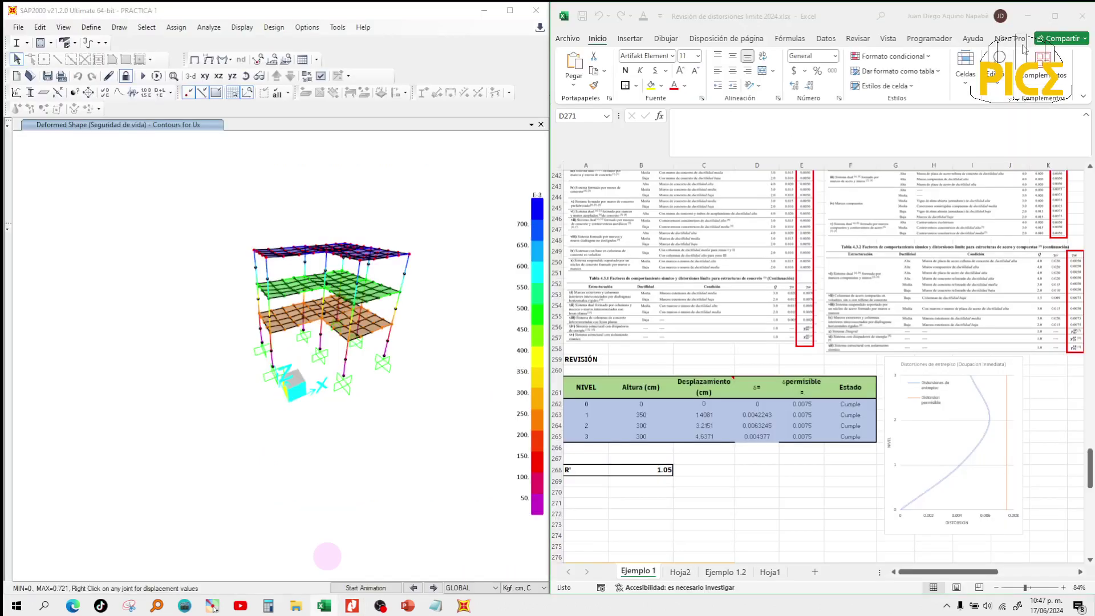
{"action": "left_click", "coordinate": [755, 491]}
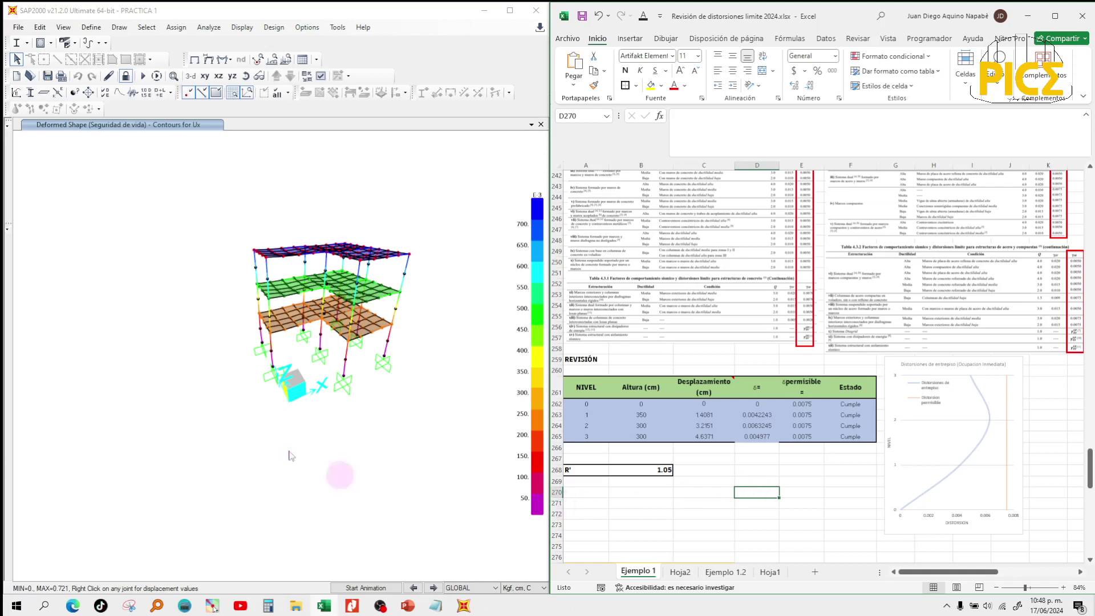
Switch to SAP2000 at full screen and inspect the Seguridad de vida deformed shape from a slightly rotated 3D view.
{"action": "double_click", "coordinate": [515, 12]}
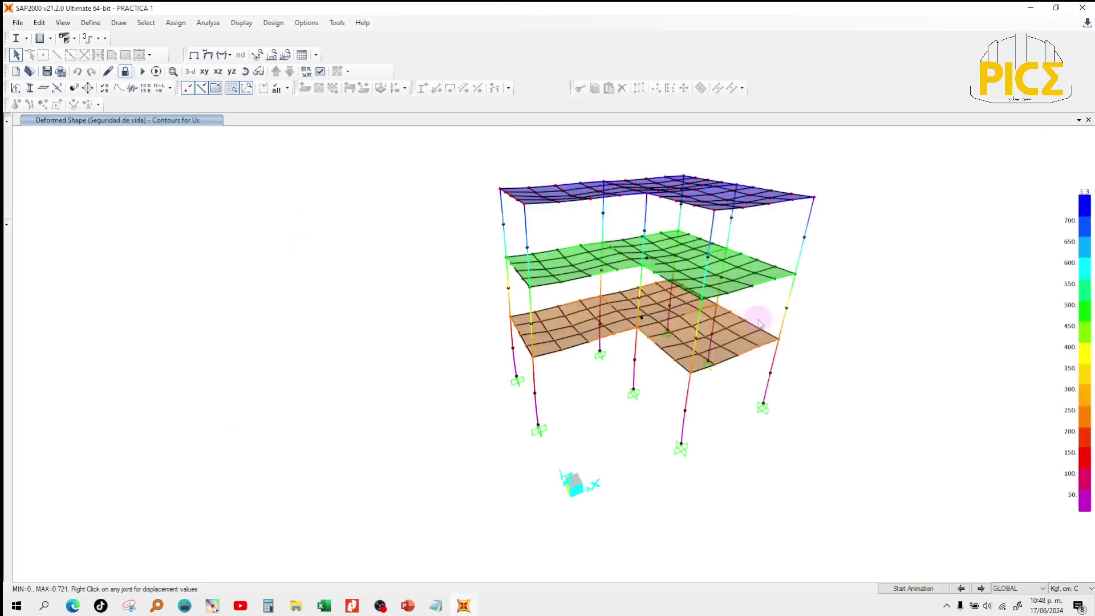
{"action": "scroll", "coordinate": [755, 324], "scroll_direction": "down", "scroll_amount": 3}
{"action": "scroll", "coordinate": [631, 343], "scroll_direction": "up", "scroll_amount": 3}
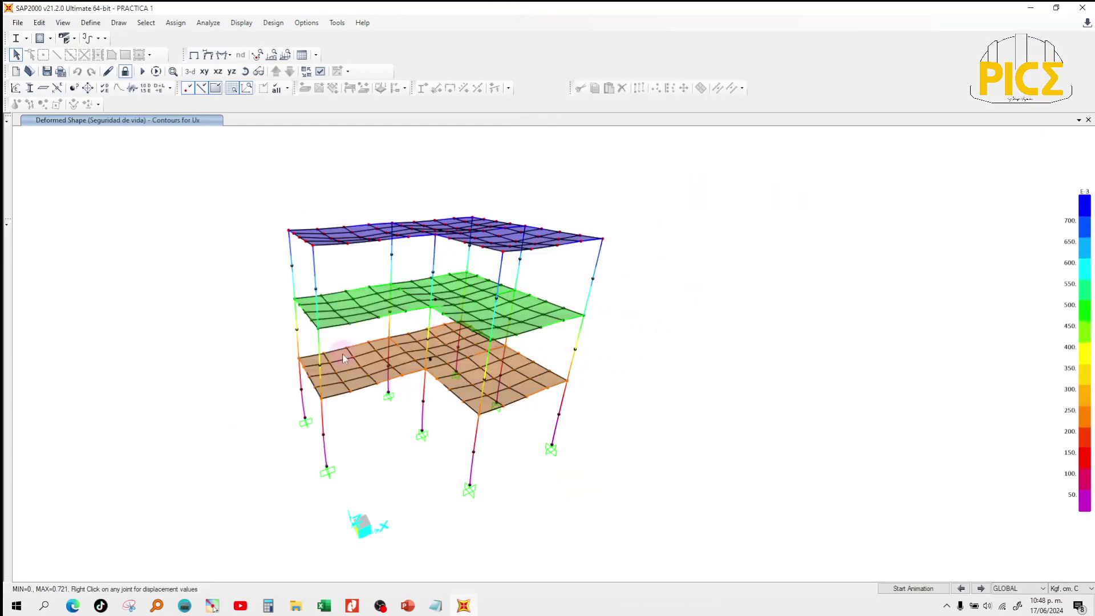
{"action": "scroll", "coordinate": [421, 368], "scroll_direction": "up", "scroll_amount": 2}
{"action": "scroll", "coordinate": [422, 368], "scroll_direction": "down", "scroll_amount": 2}
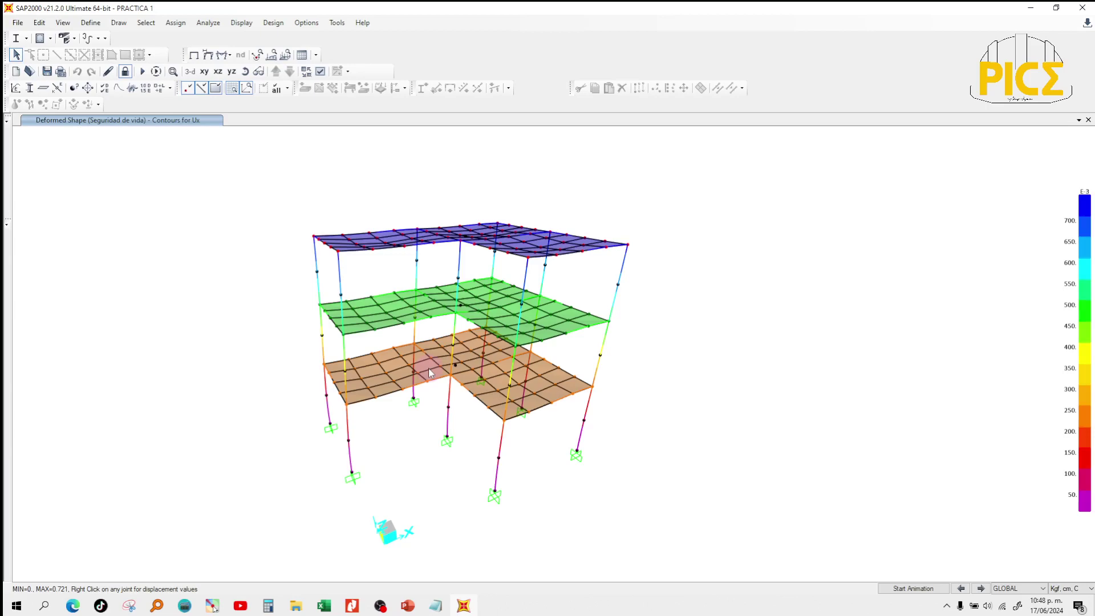
{"action": "left_click", "coordinate": [245, 71]}
{"action": "mouse_move", "coordinate": [669, 234]}
{"action": "left_mouse_down"}
{"action": "mouse_move", "coordinate": [677, 328]}
{"action": "mouse_move", "coordinate": [679, 254]}
{"action": "left_mouse_up"}
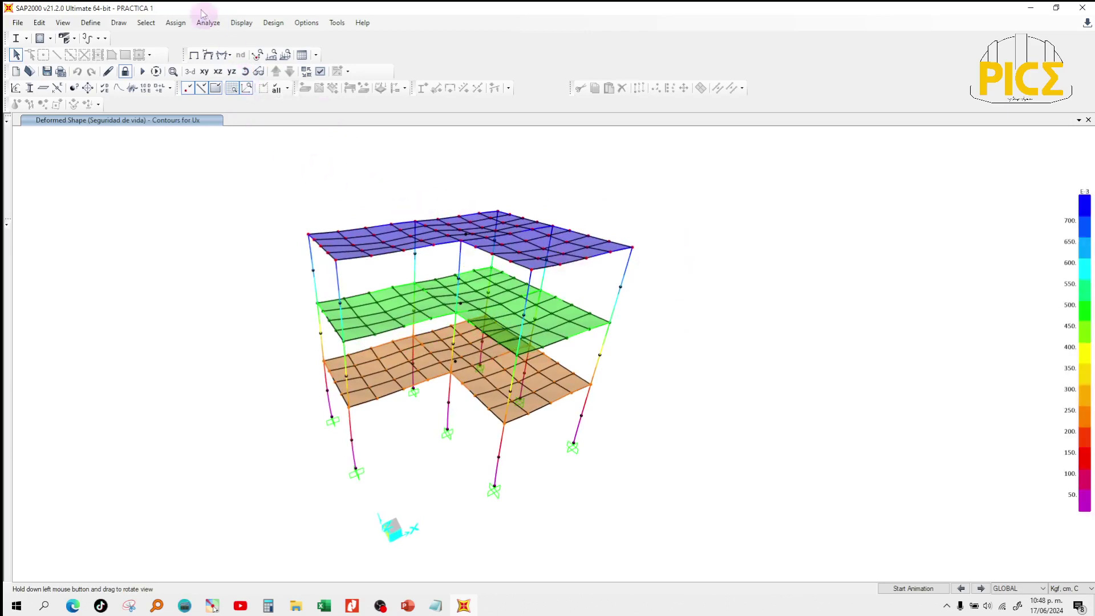
{"action": "left_click", "coordinate": [222, 55]}
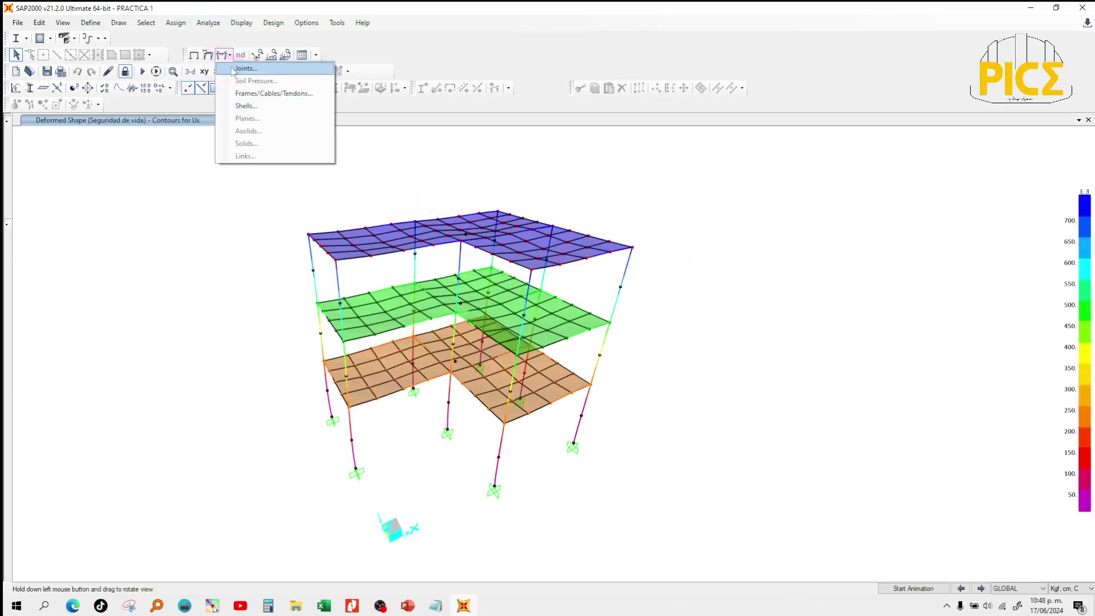
{"action": "left_click", "coordinate": [222, 55]}
{"action": "left_click", "coordinate": [222, 55]}
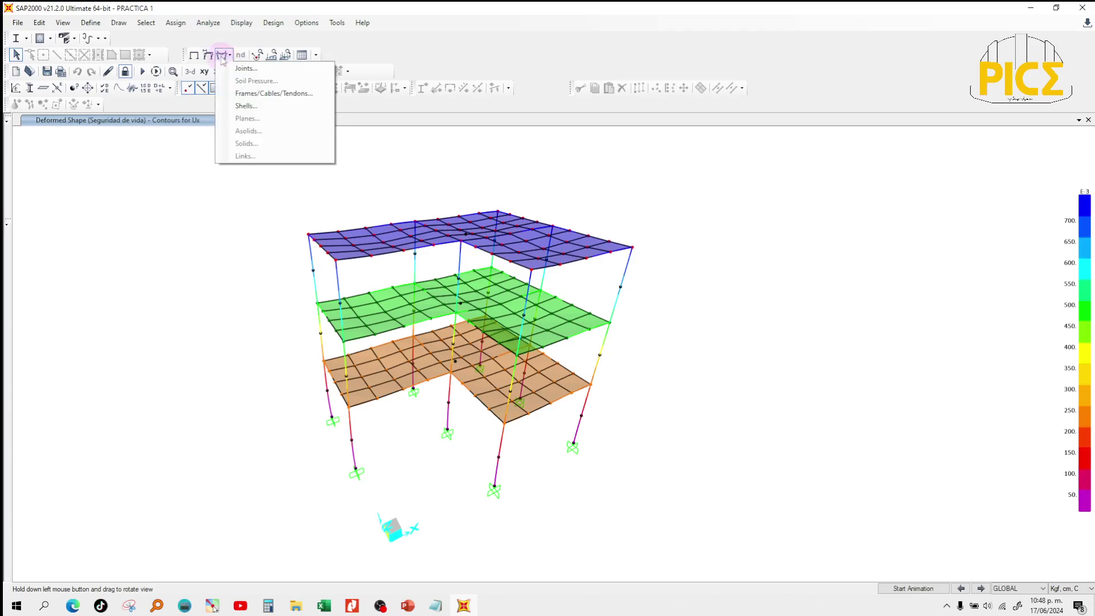
{"action": "left_click", "coordinate": [251, 93]}
{"action": "left_click_drag", "start_coordinate": [511, 123], "coordinate": [776, 157]}
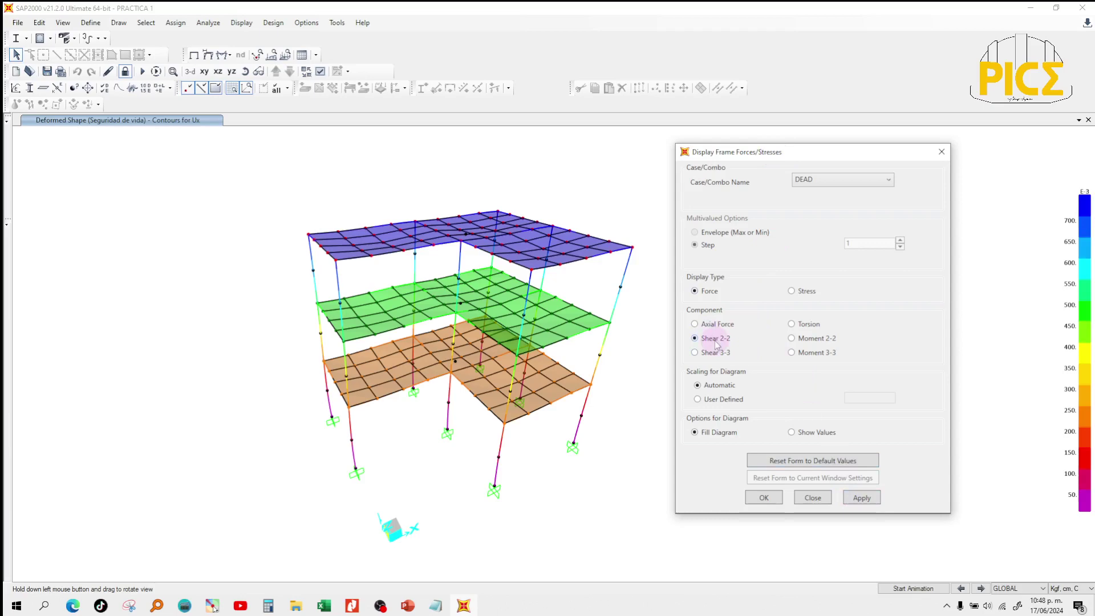
{"action": "left_click", "coordinate": [856, 506]}
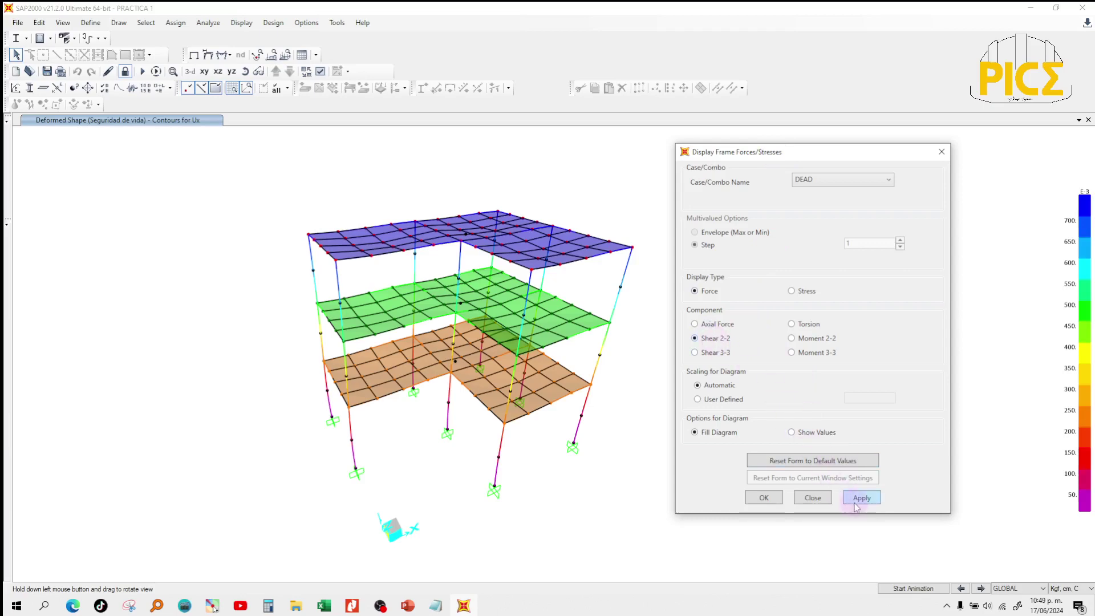
{"action": "scroll", "coordinate": [340, 274], "scroll_direction": "up", "scroll_amount": 3}
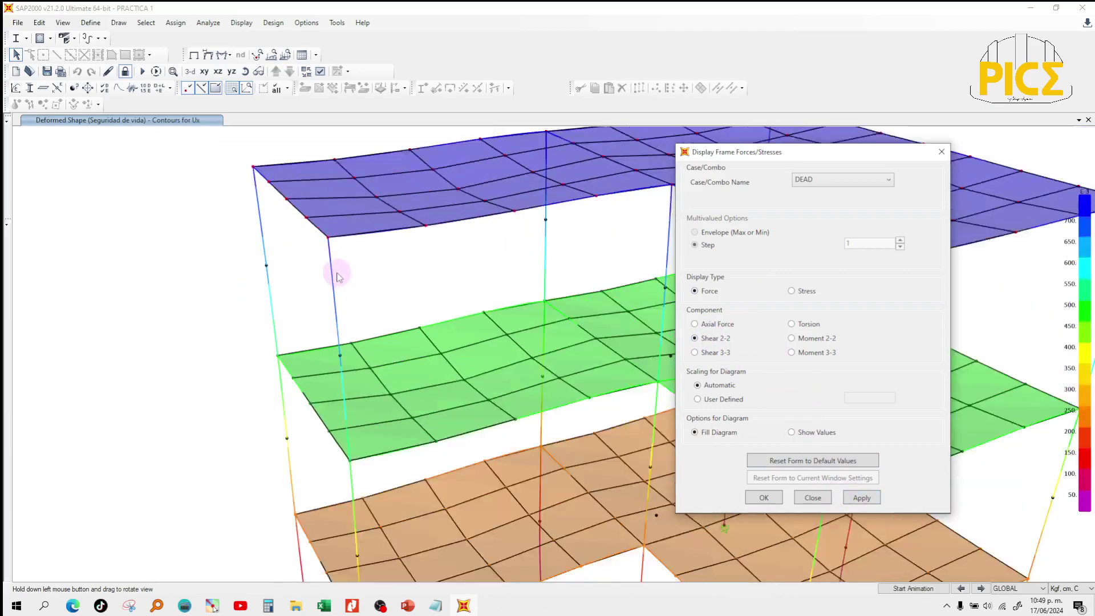
{"action": "scroll", "coordinate": [340, 274], "scroll_direction": "down", "scroll_amount": 3}
{"action": "left_click", "coordinate": [814, 179]}
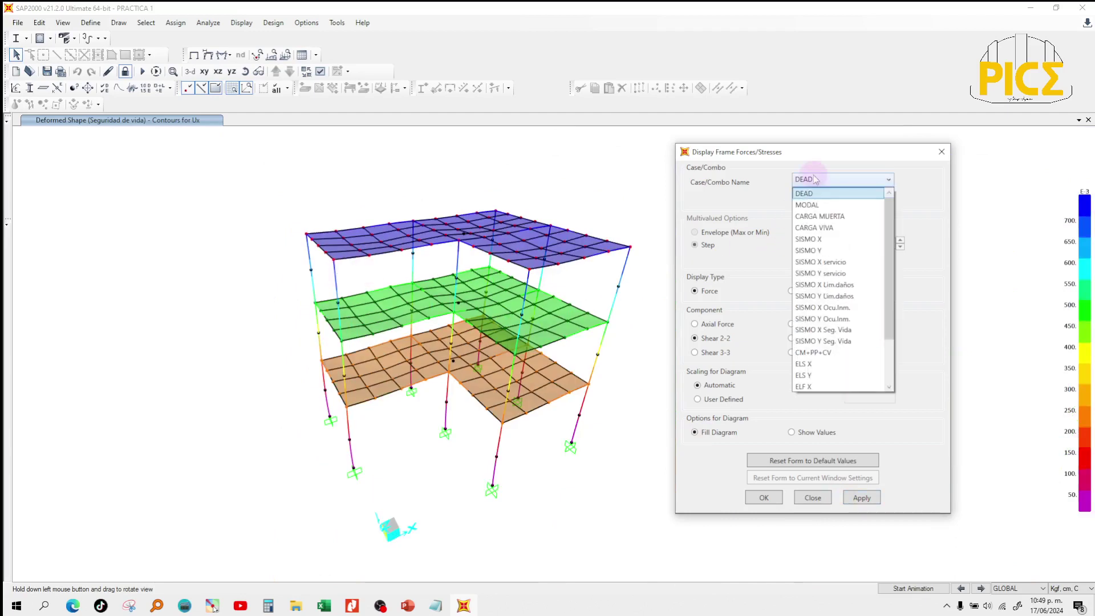
{"action": "left_click", "coordinate": [825, 352]}
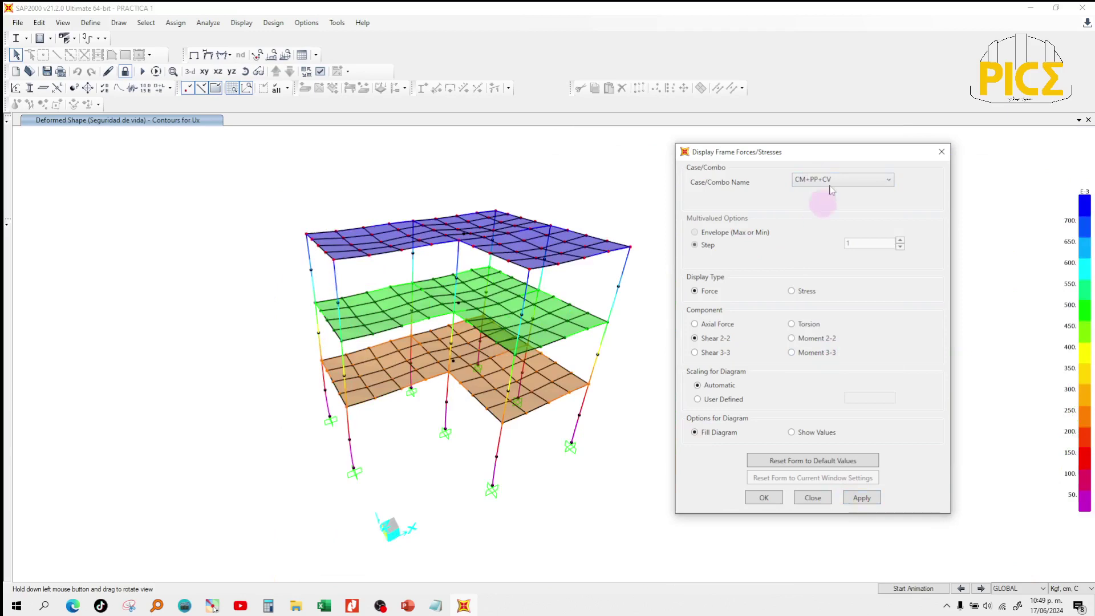
{"action": "left_click", "coordinate": [941, 152]}
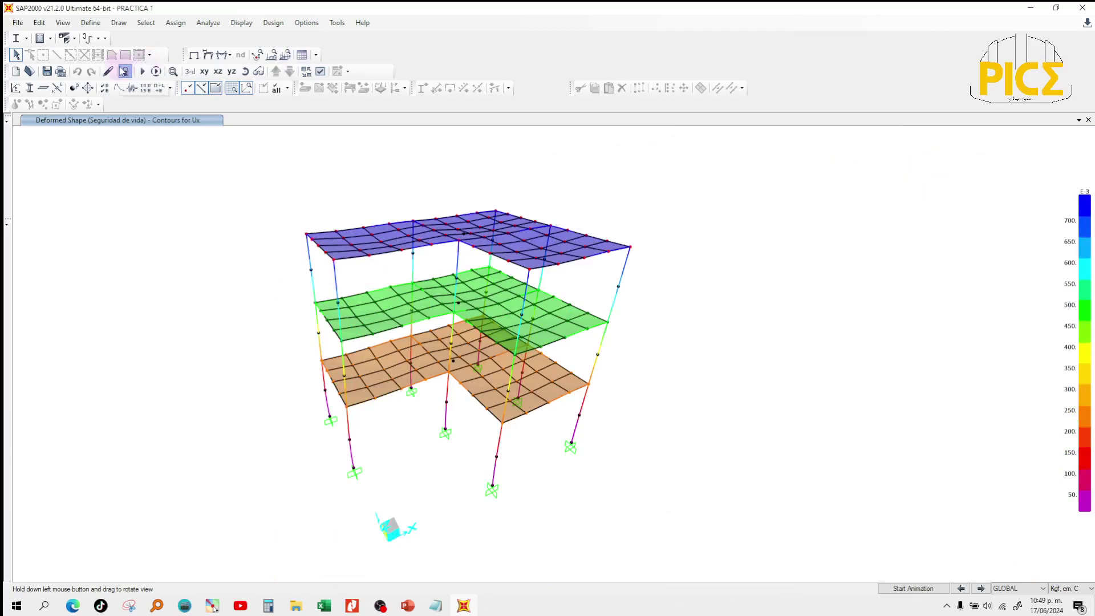
Unlock the model, accepting deletion of the analysis results, and start a new load combination named DISEÑO GRAVITACIONAL.
{"action": "left_click", "coordinate": [125, 72]}
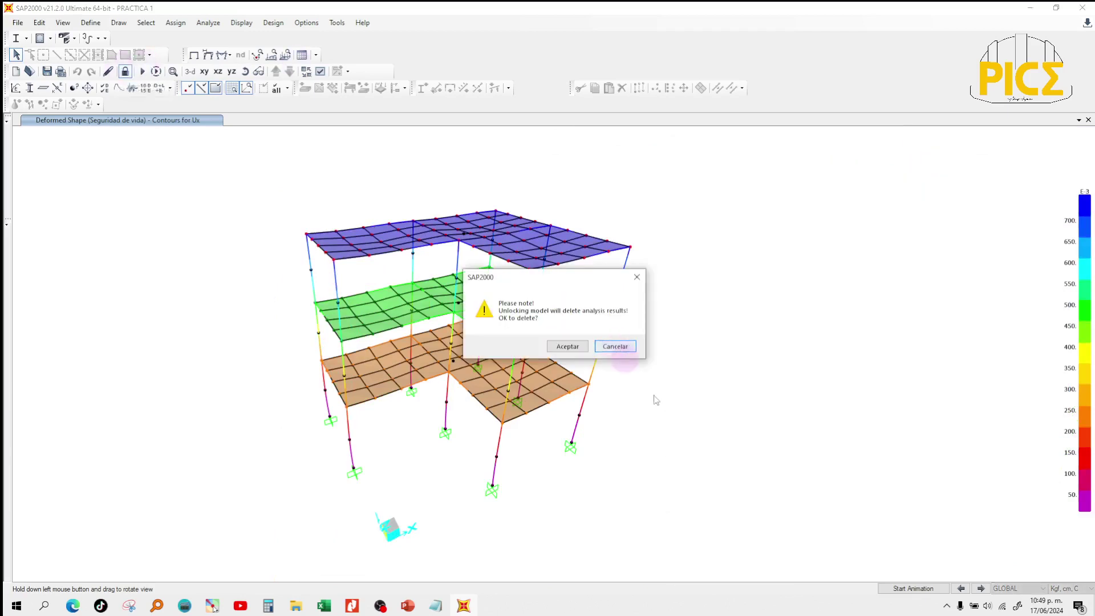
{"action": "left_click", "coordinate": [573, 354]}
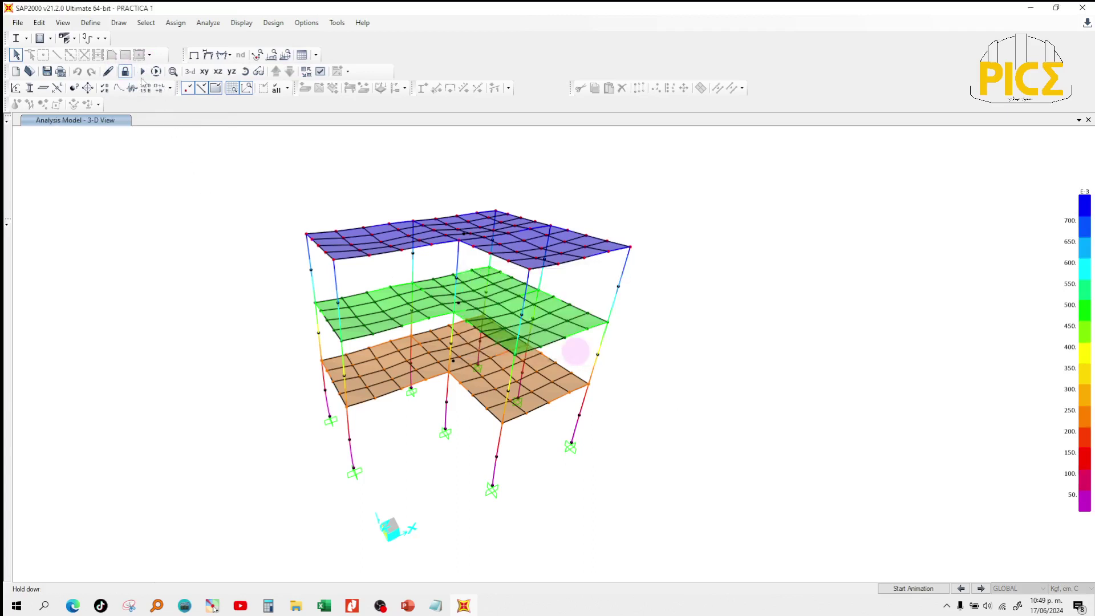
{"action": "left_click", "coordinate": [91, 23]}
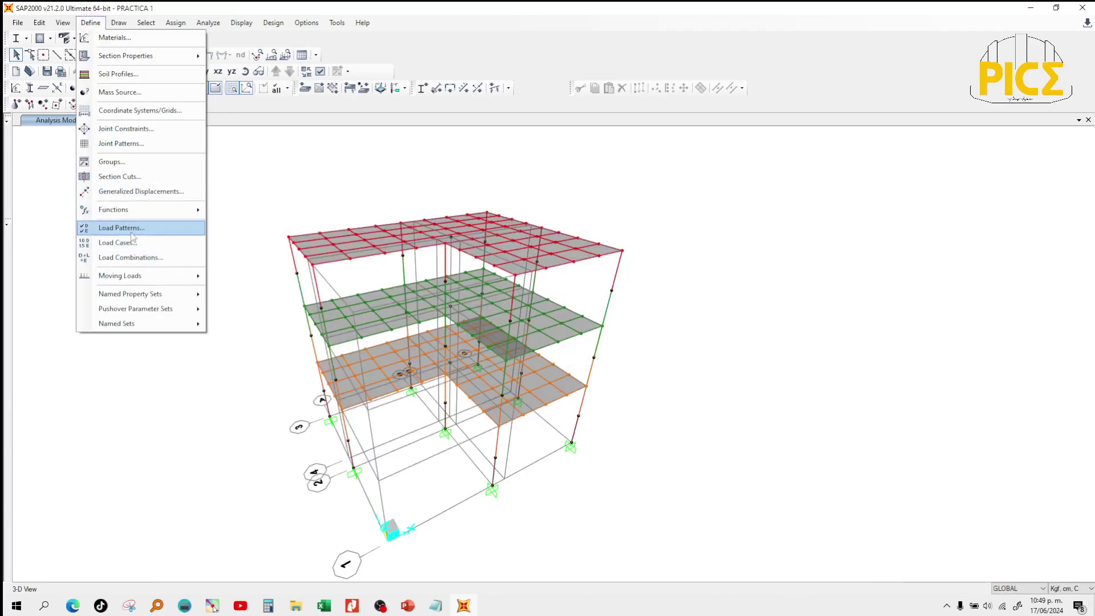
{"action": "left_click", "coordinate": [130, 257]}
{"action": "left_click", "coordinate": [614, 364]}
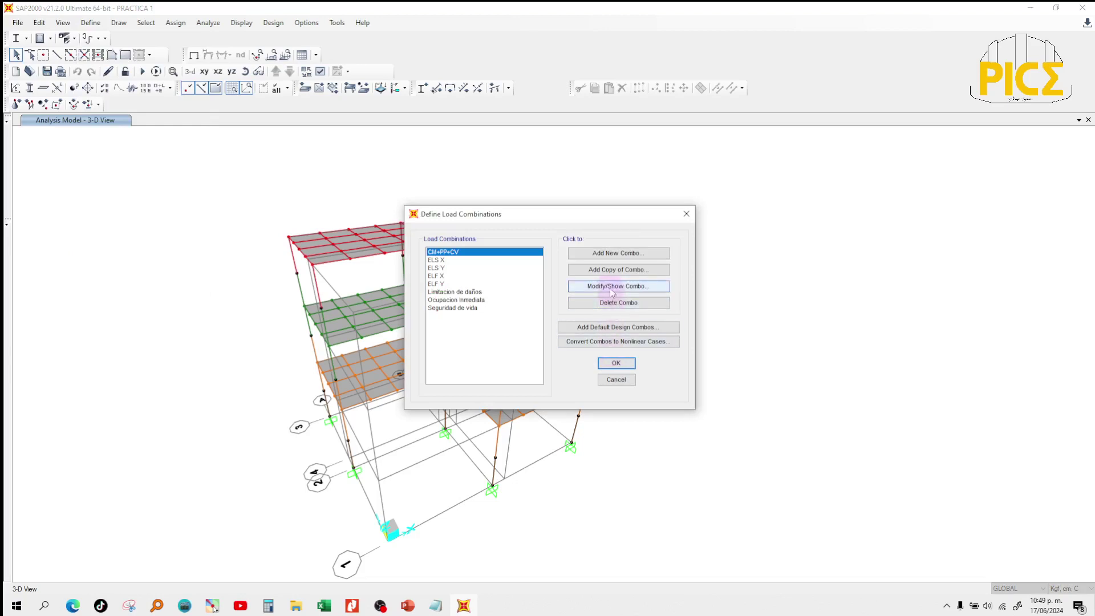
{"action": "left_click", "coordinate": [611, 256]}
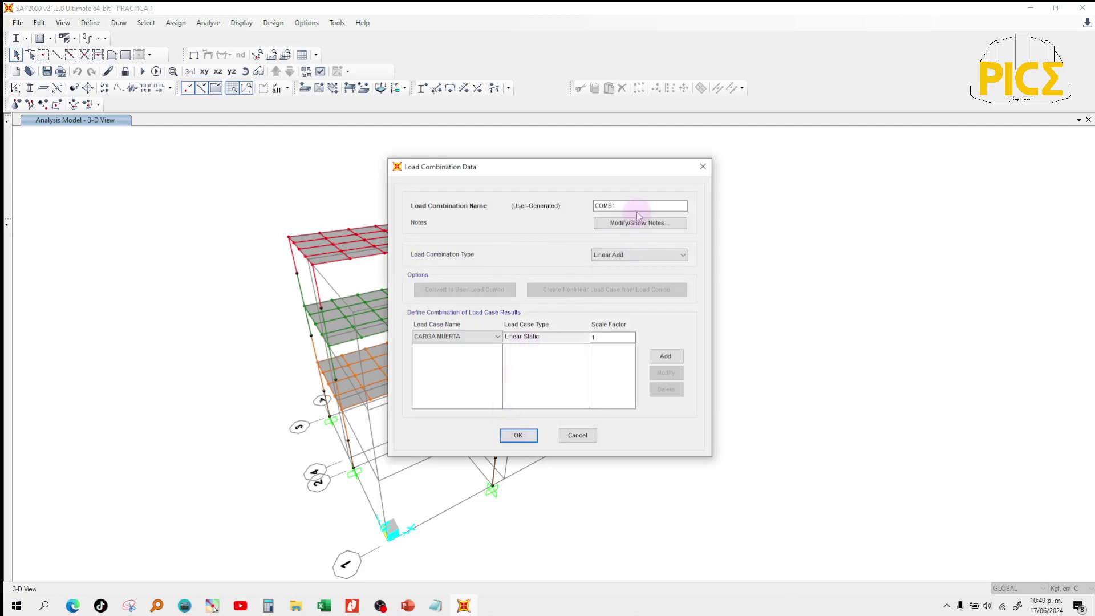
{"action": "left_click_drag", "start_coordinate": [638, 208], "coordinate": [522, 201]}
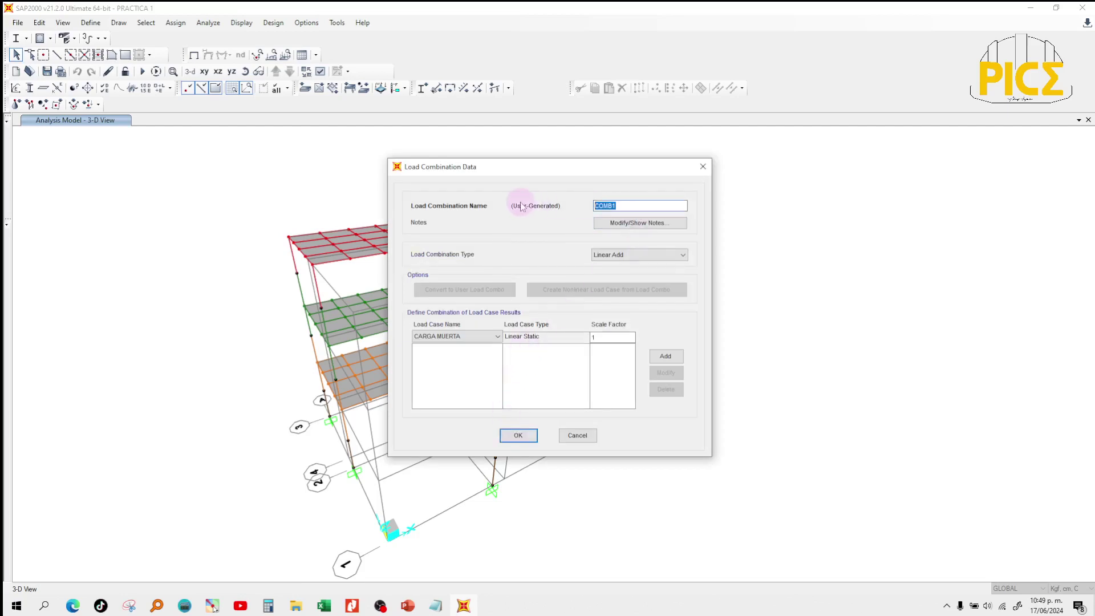
{"action": "key", "text": "BackSpace"}
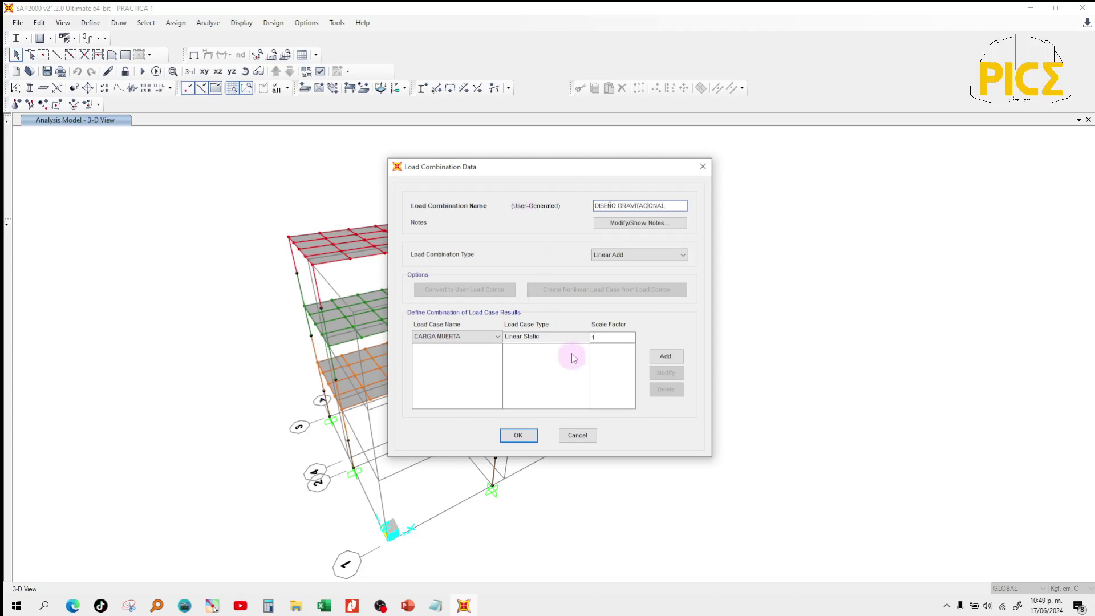
Add CARGA MUERTA with a scale factor of 1.3 and CARGA VIVA with 1.5 to the gravity design combination.
{"action": "left_click", "coordinate": [651, 358]}
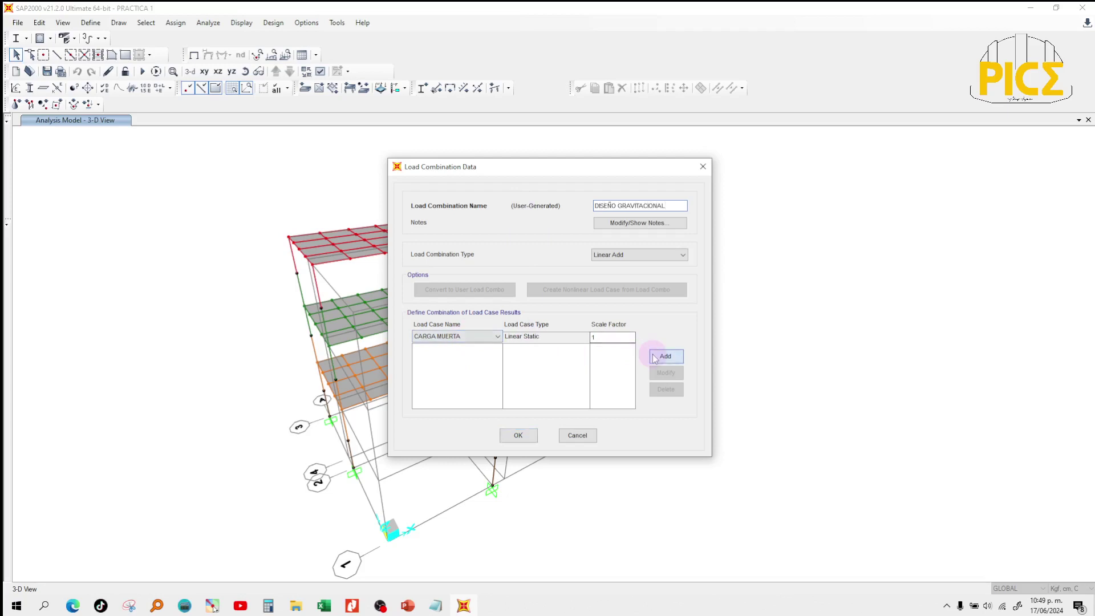
{"action": "left_click", "coordinate": [626, 337]}
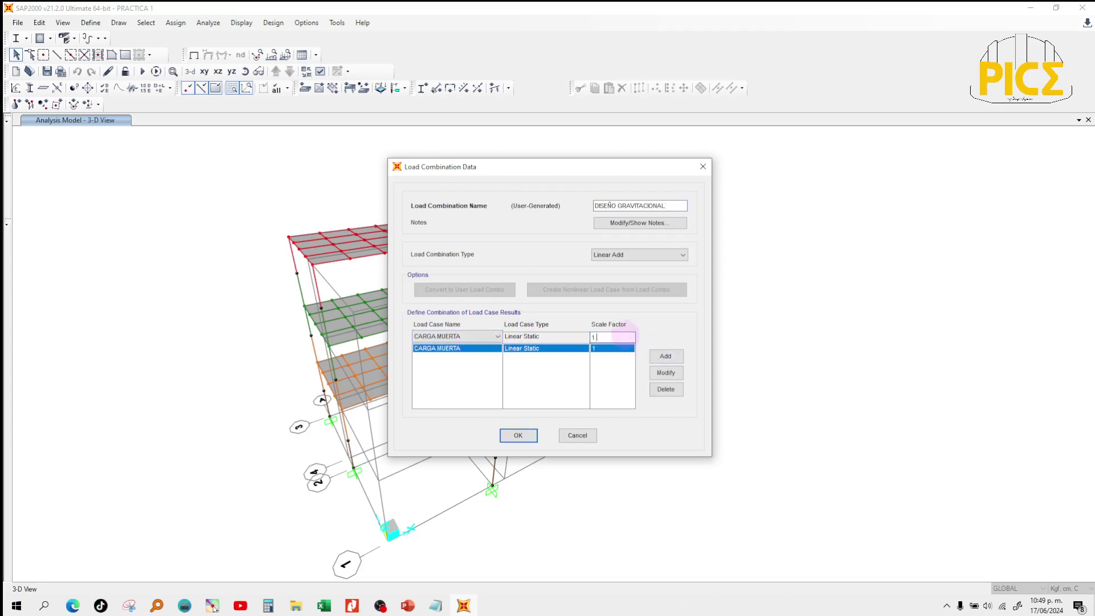
{"action": "type", "text": ".3"}
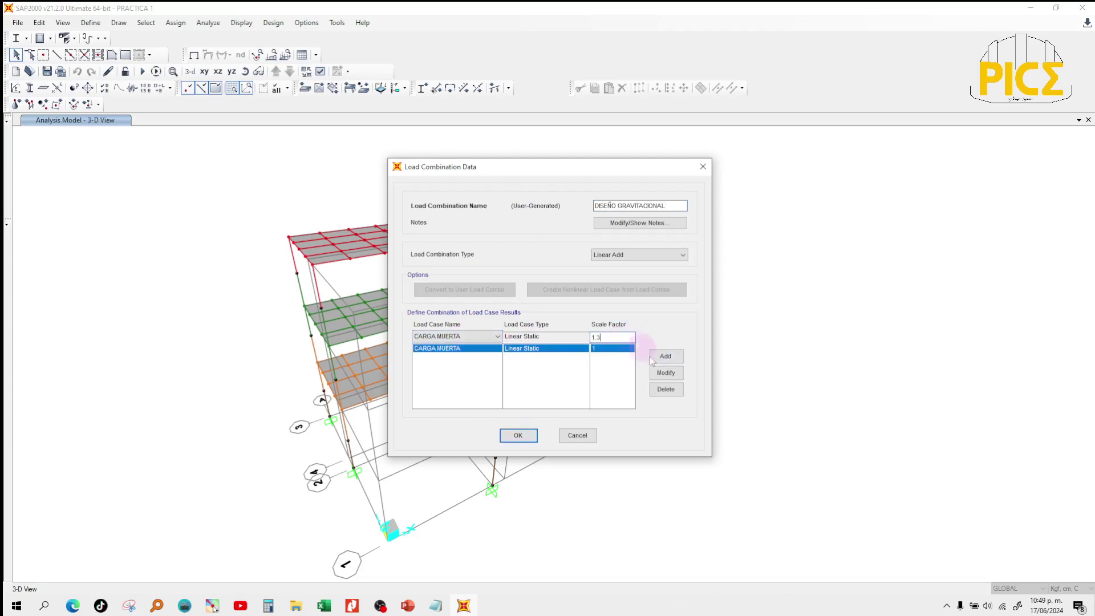
{"action": "left_click", "coordinate": [666, 373]}
{"action": "left_click", "coordinate": [498, 338]}
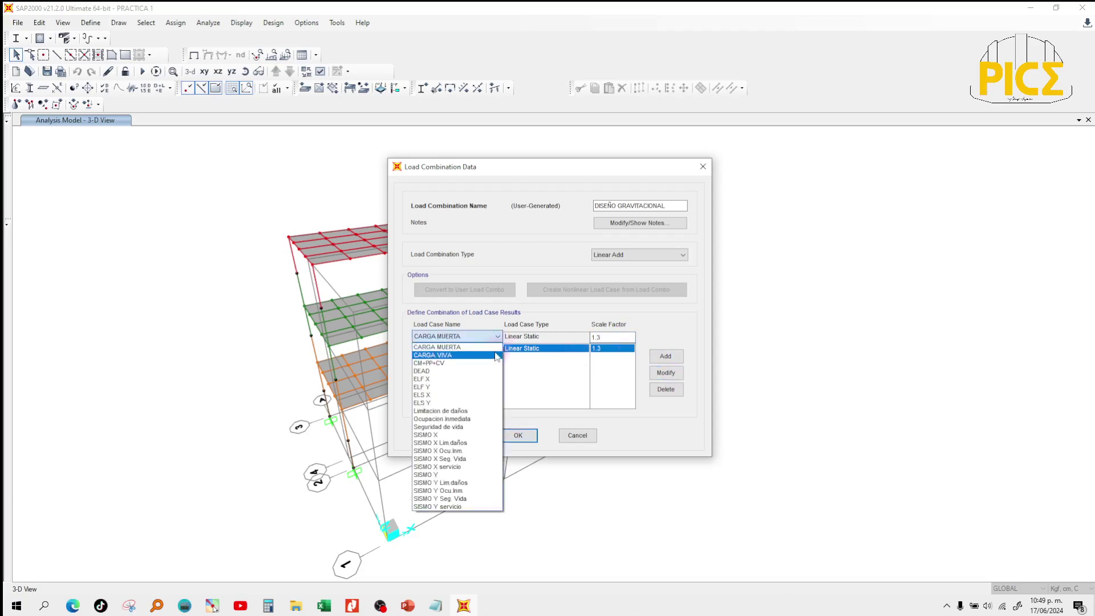
{"action": "left_click", "coordinate": [496, 356]}
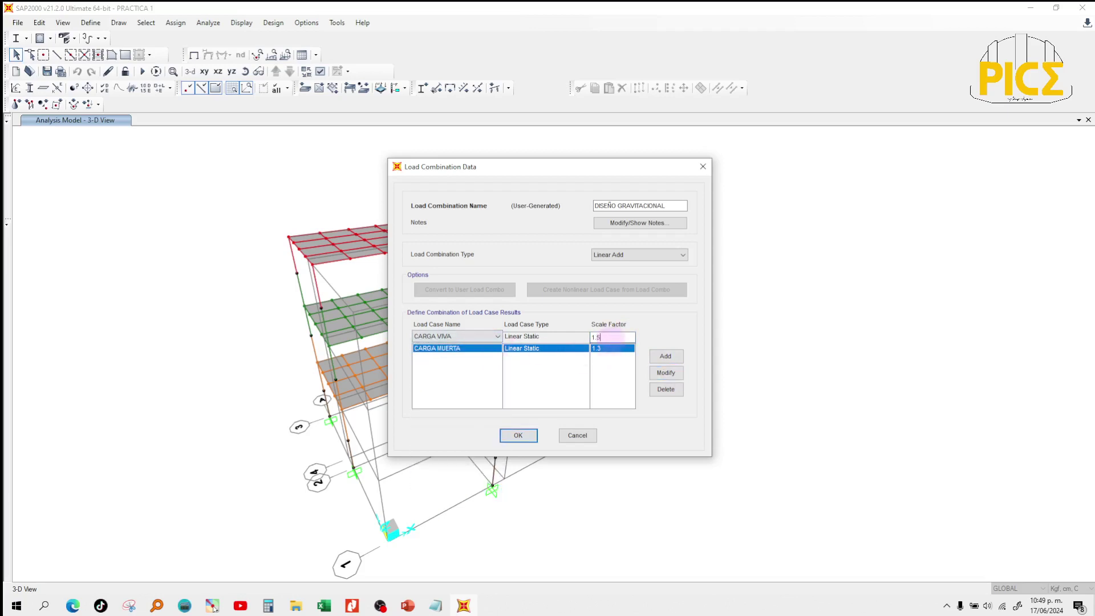
{"action": "left_click", "coordinate": [664, 357]}
Add the DEAD load case with a scale factor of 1.3 and save the DISEÑO GRAVITACIONAL combination.
{"action": "left_click", "coordinate": [498, 337]}
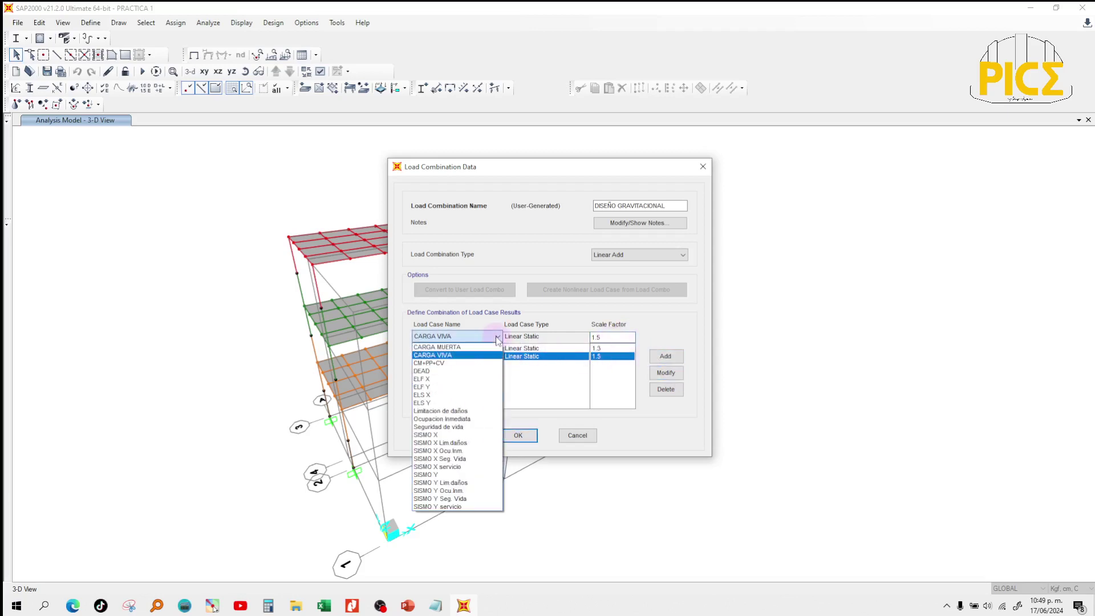
{"action": "left_click", "coordinate": [486, 372]}
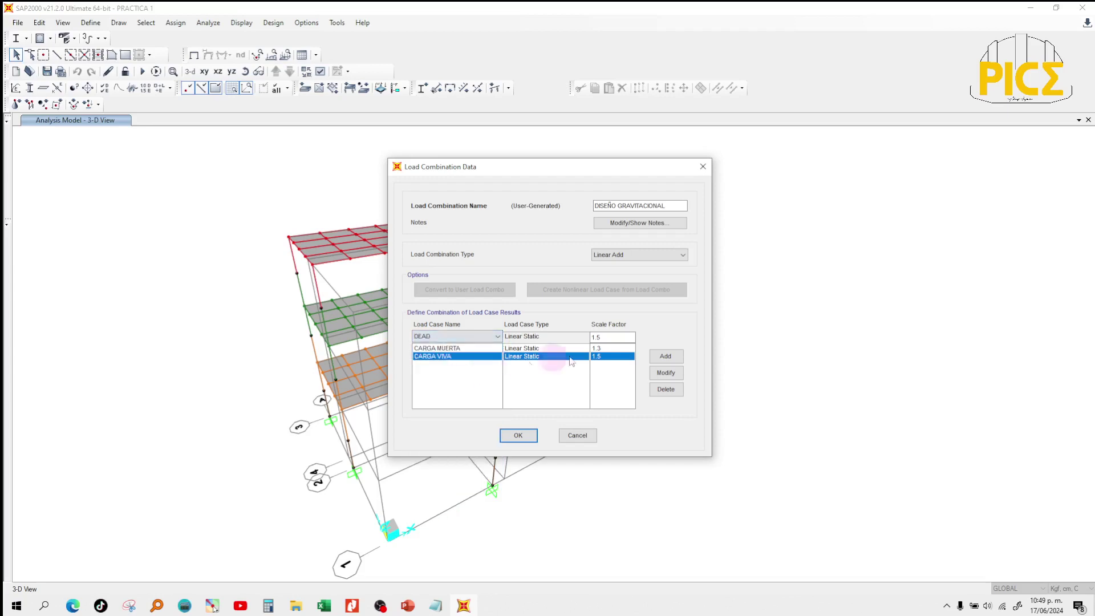
{"action": "left_click", "coordinate": [627, 337]}
{"action": "type", "text": "1.3"}
{"action": "left_click", "coordinate": [665, 357]}
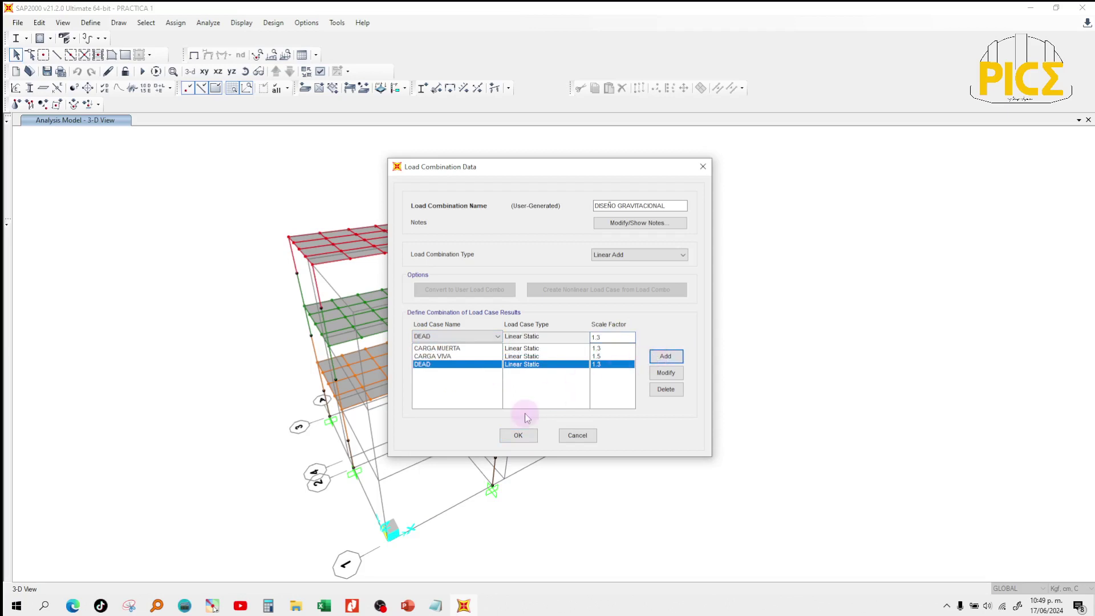
{"action": "left_click", "coordinate": [519, 436]}
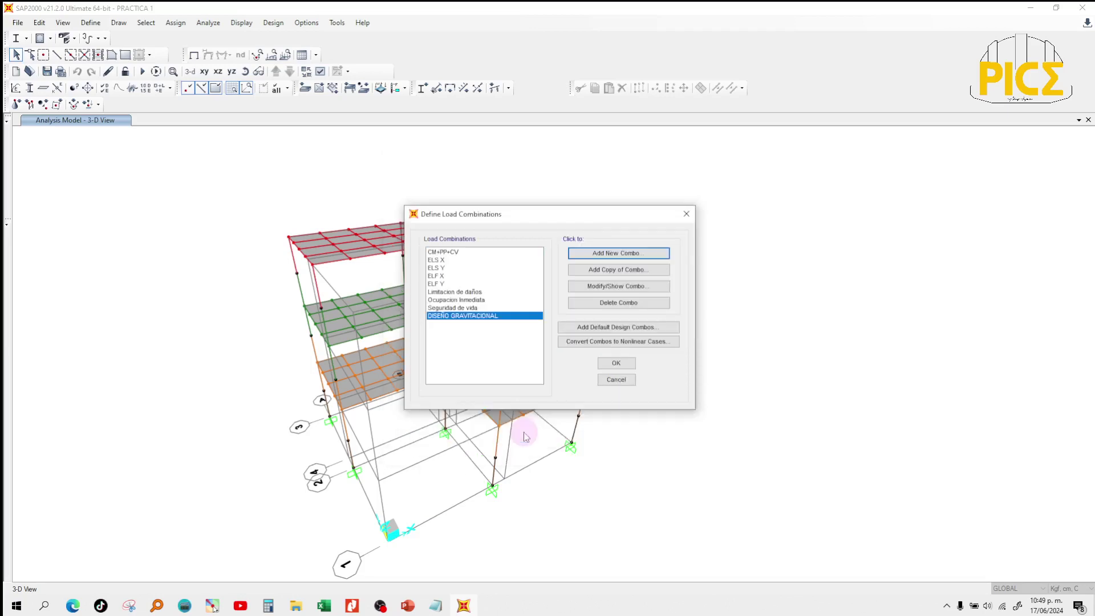
{"action": "left_click", "coordinate": [615, 363]}
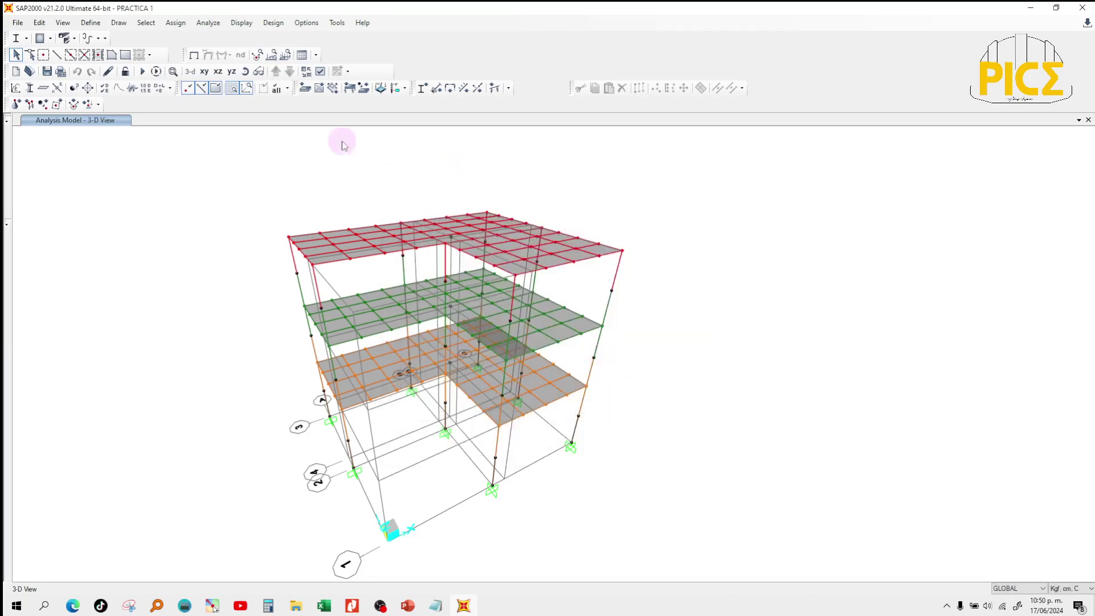
Run the analysis for all load cases and dismiss the analysis messages.
{"action": "left_click", "coordinate": [143, 73]}
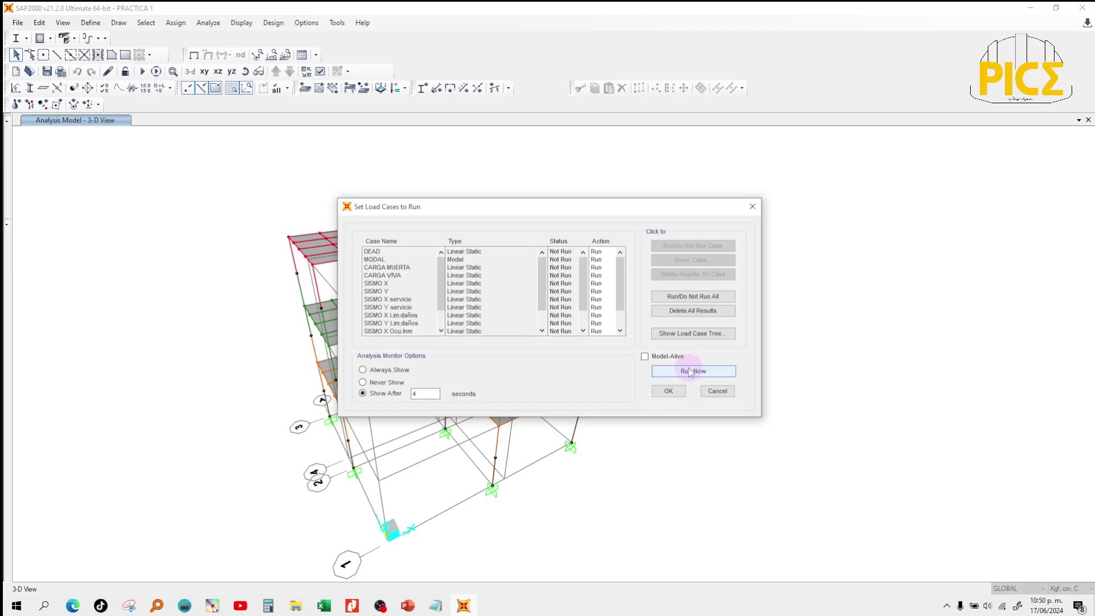
{"action": "left_click", "coordinate": [687, 372]}
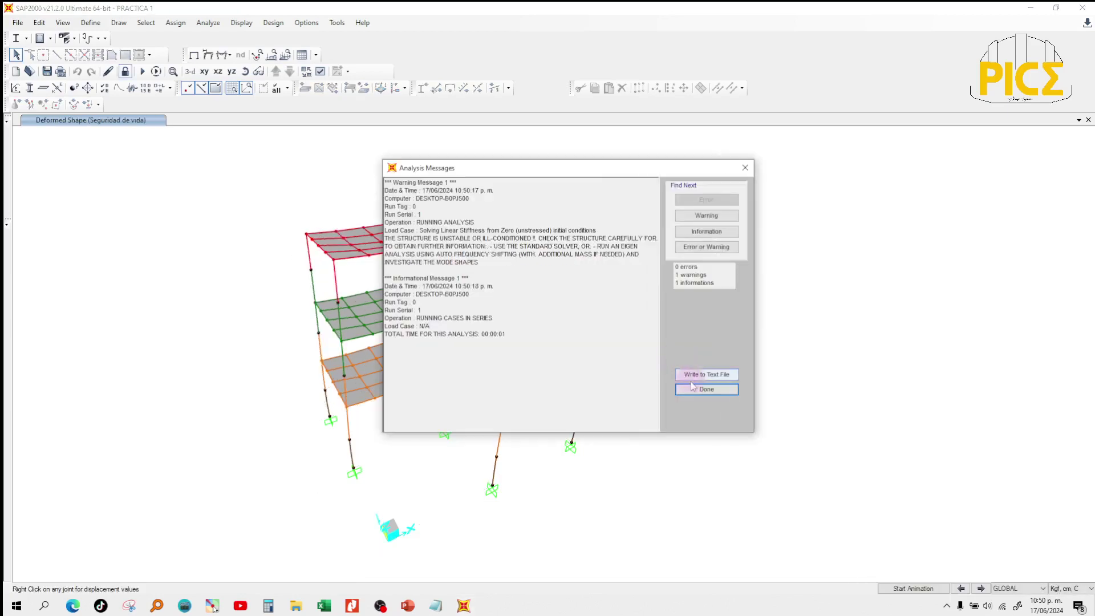
{"action": "left_click", "coordinate": [694, 389]}
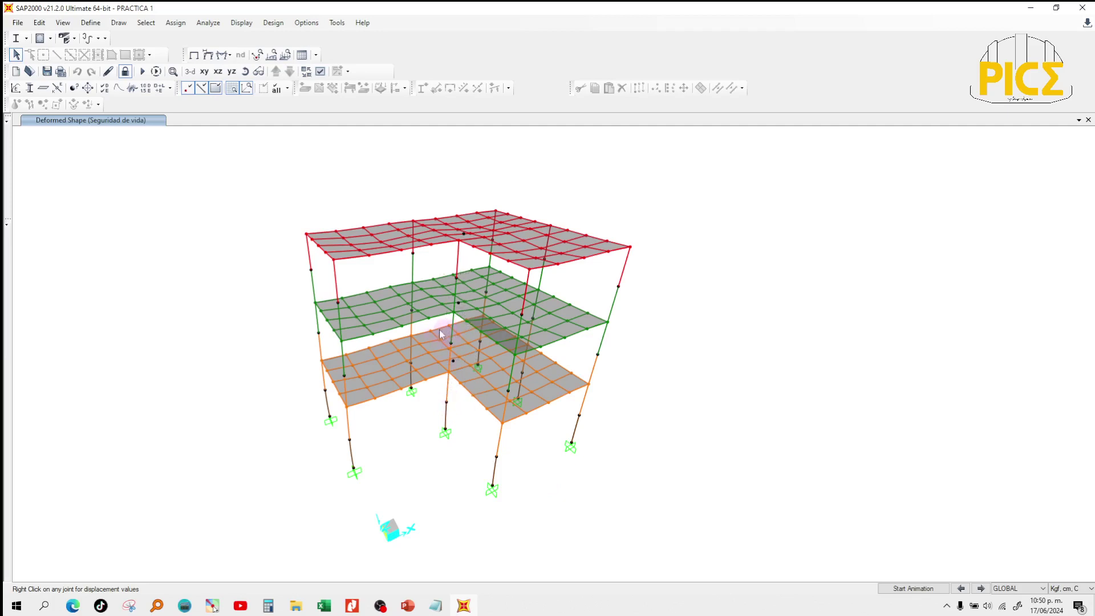
Display the frame Moment 2-2 diagram for the DEAD load case as a filled diagram.
{"action": "left_click", "coordinate": [212, 26]}
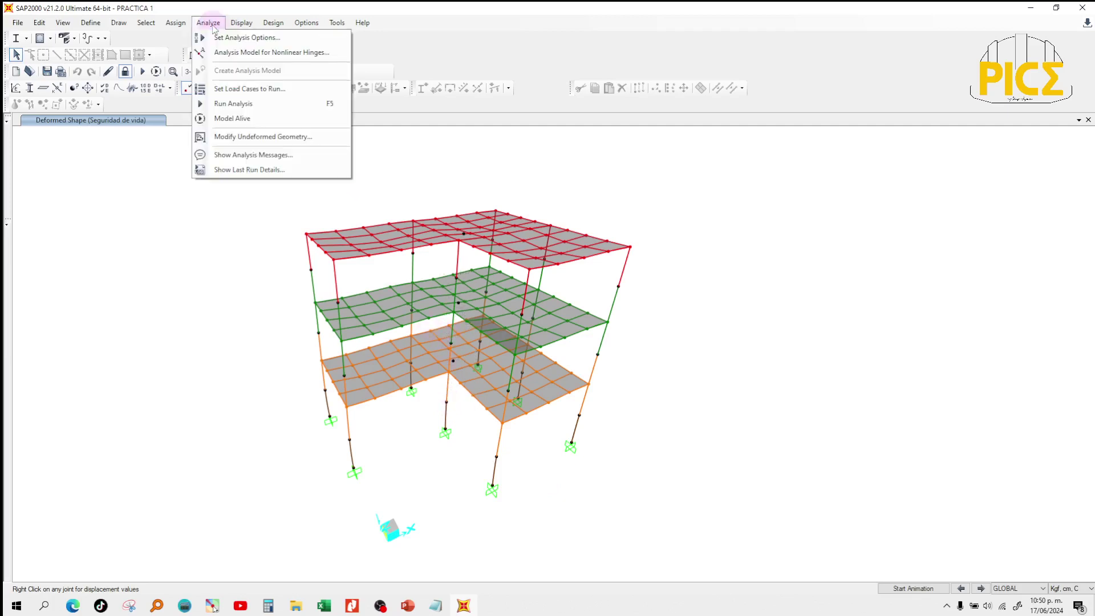
{"action": "left_click", "coordinate": [190, 25]}
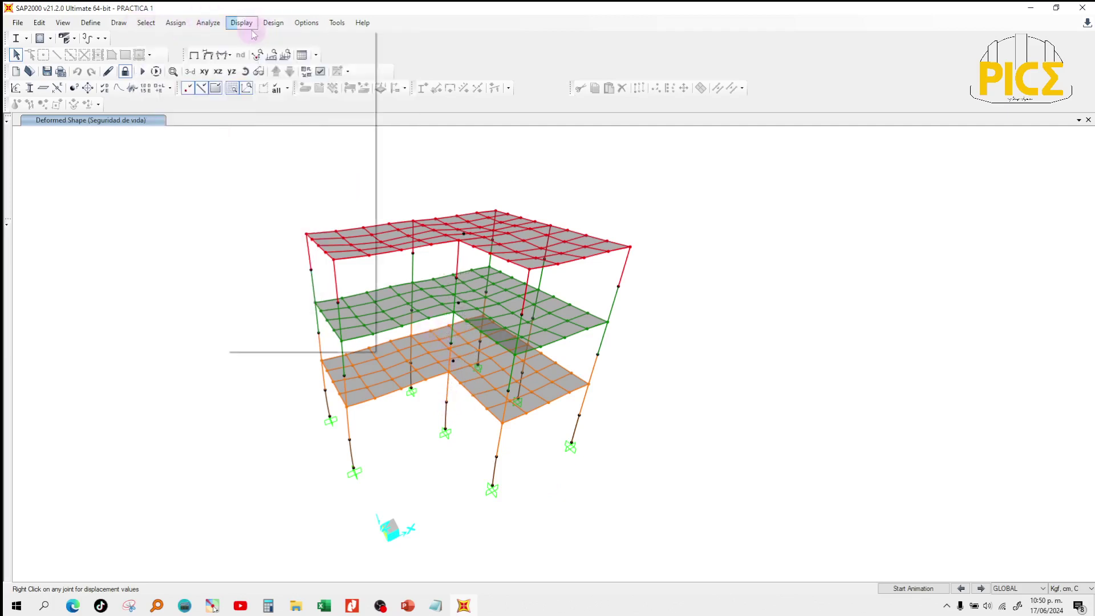
{"action": "left_click", "coordinate": [242, 23]}
{"action": "left_click", "coordinate": [229, 54]}
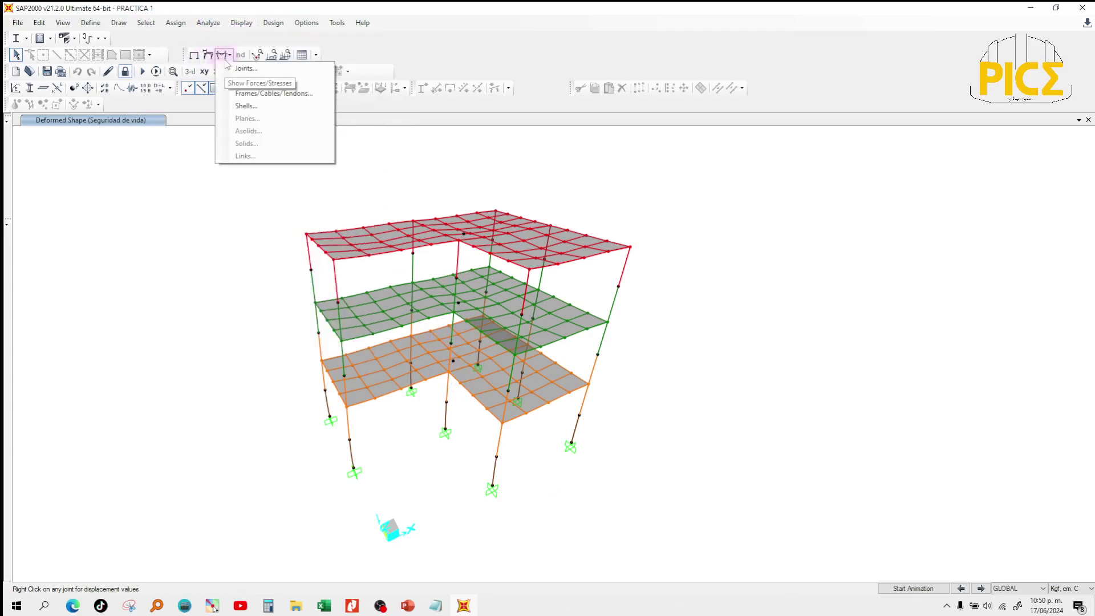
{"action": "left_click", "coordinate": [254, 95]}
{"action": "left_click_drag", "start_coordinate": [542, 129], "coordinate": [817, 154]}
{"action": "left_click", "coordinate": [796, 331]}
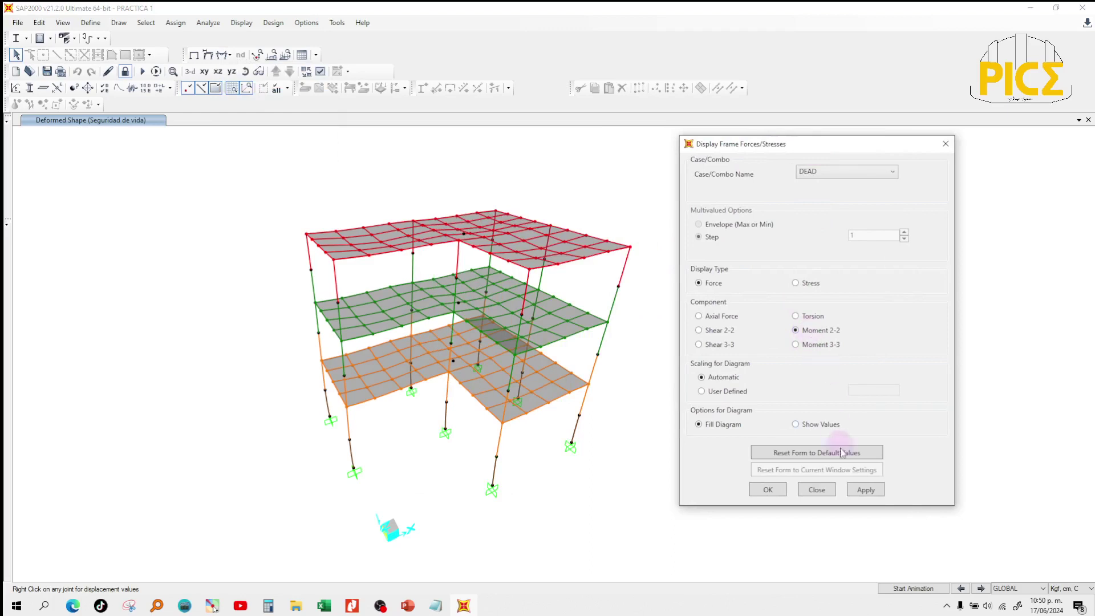
{"action": "left_click", "coordinate": [865, 492]}
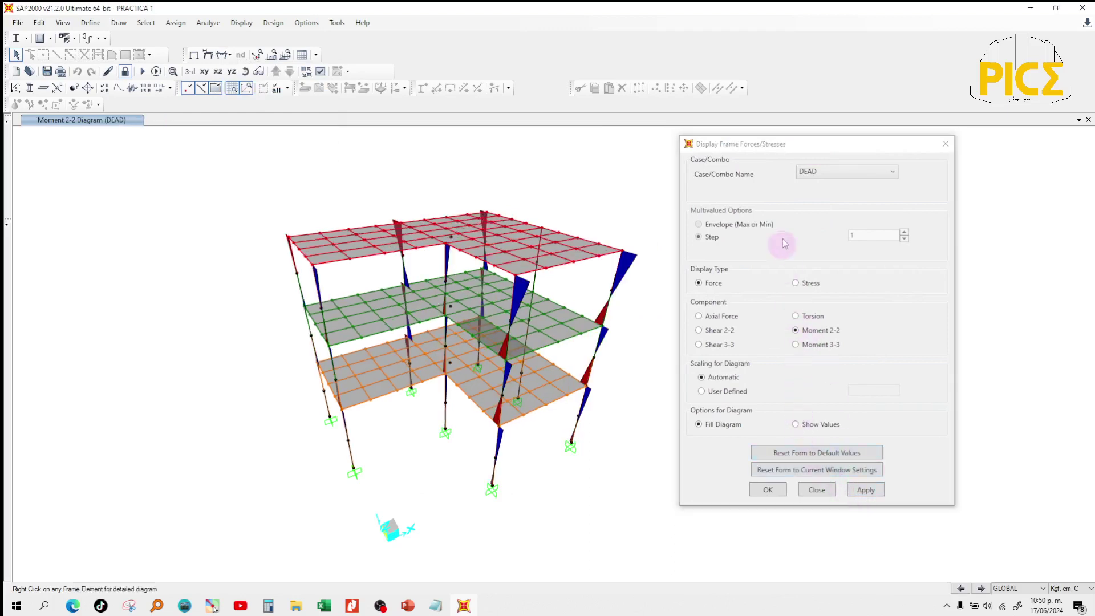
Display the frame Moment 3-3 diagram for the DISEÑO GRAVITACIONAL combination.
{"action": "left_click", "coordinate": [821, 177]}
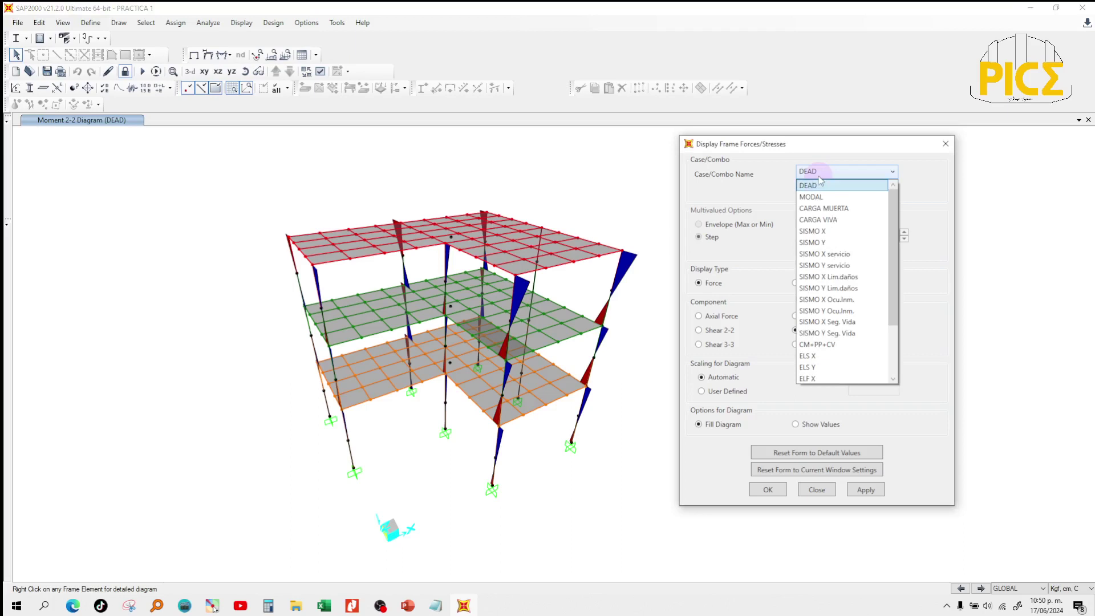
{"action": "scroll", "coordinate": [833, 356], "scroll_direction": "down", "scroll_amount": 2}
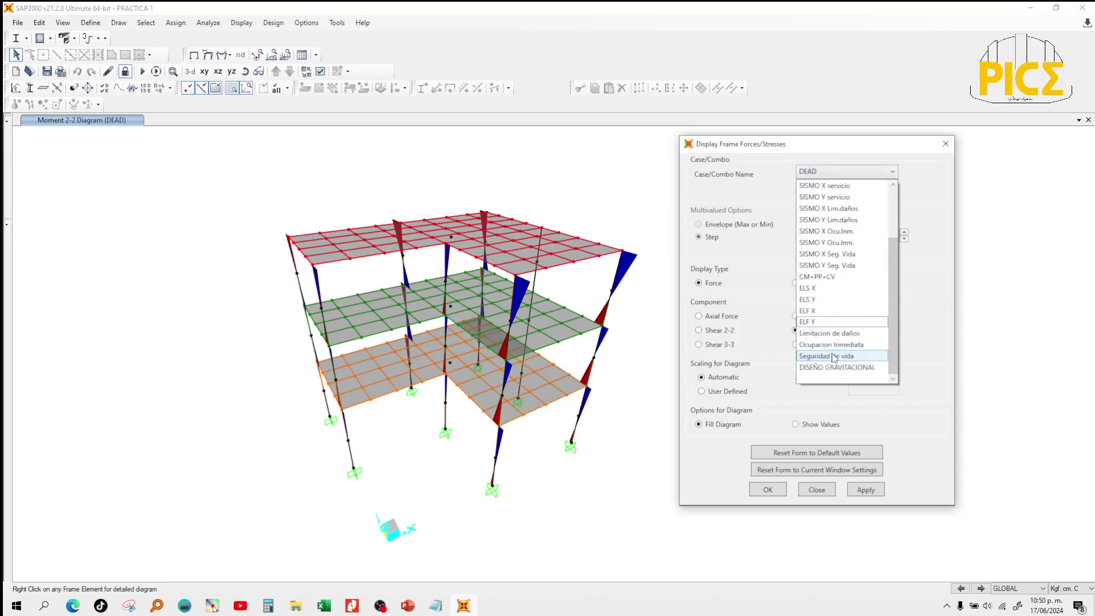
{"action": "left_click", "coordinate": [833, 368]}
{"action": "left_click", "coordinate": [819, 345]}
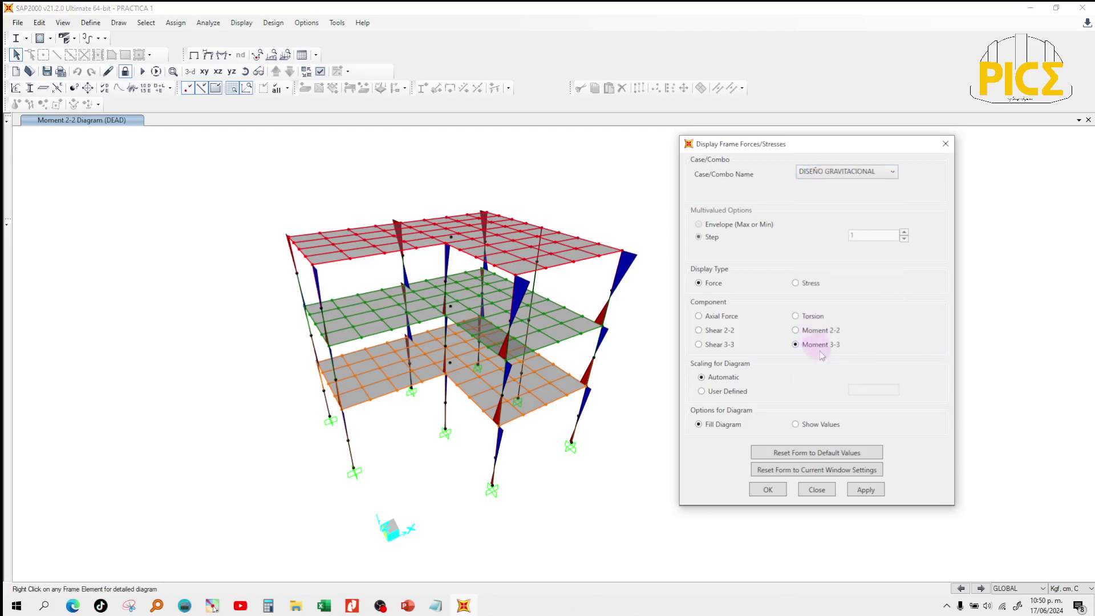
{"action": "left_click", "coordinate": [857, 490]}
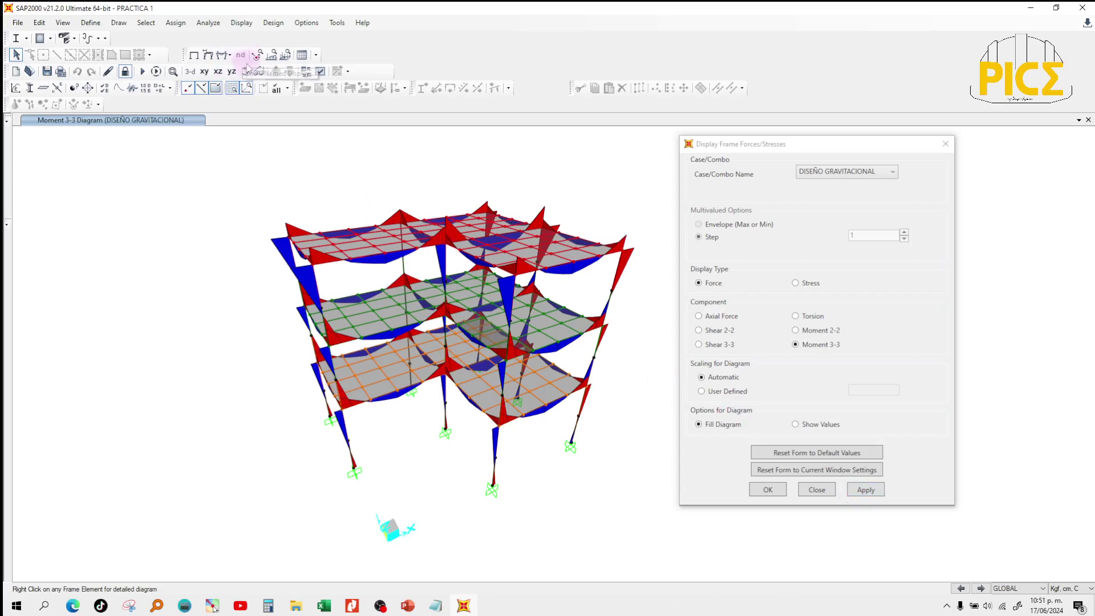
Examine the gravity Moment 3-3 diagrams of the beams and columns up close and from a rotated 3D view.
{"action": "left_click", "coordinate": [246, 88]}
{"action": "left_click_drag", "start_coordinate": [329, 170], "coordinate": [601, 324]}
{"action": "scroll", "coordinate": [475, 245], "scroll_direction": "up", "scroll_amount": 5}
{"action": "scroll", "coordinate": [477, 245], "scroll_direction": "down", "scroll_amount": 5}
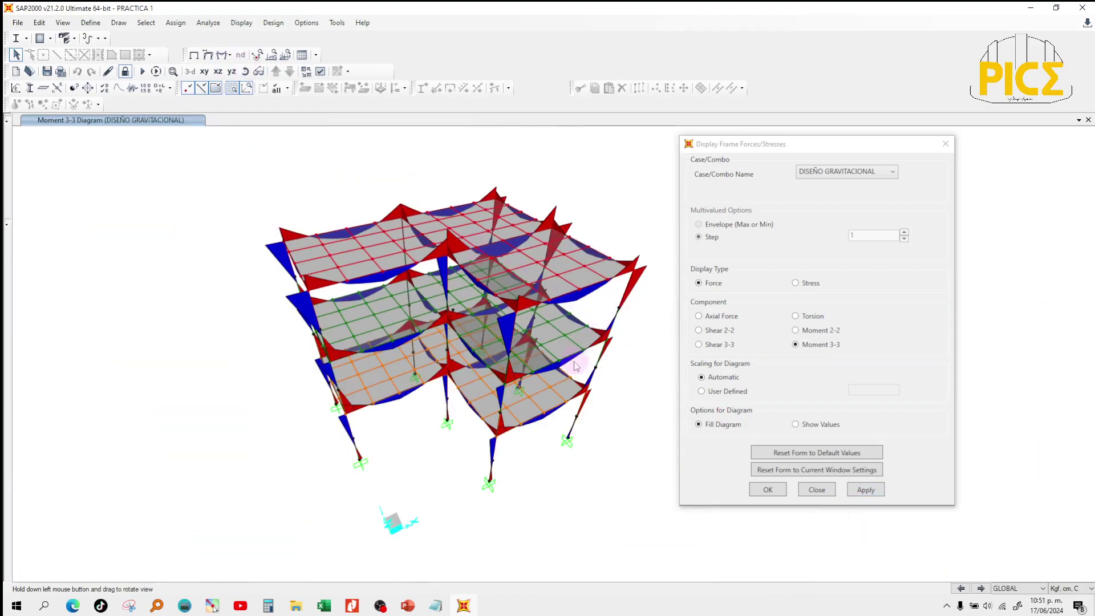
{"action": "scroll", "coordinate": [570, 359], "scroll_direction": "up", "scroll_amount": 5}
{"action": "scroll", "coordinate": [568, 357], "scroll_direction": "down", "scroll_amount": 5}
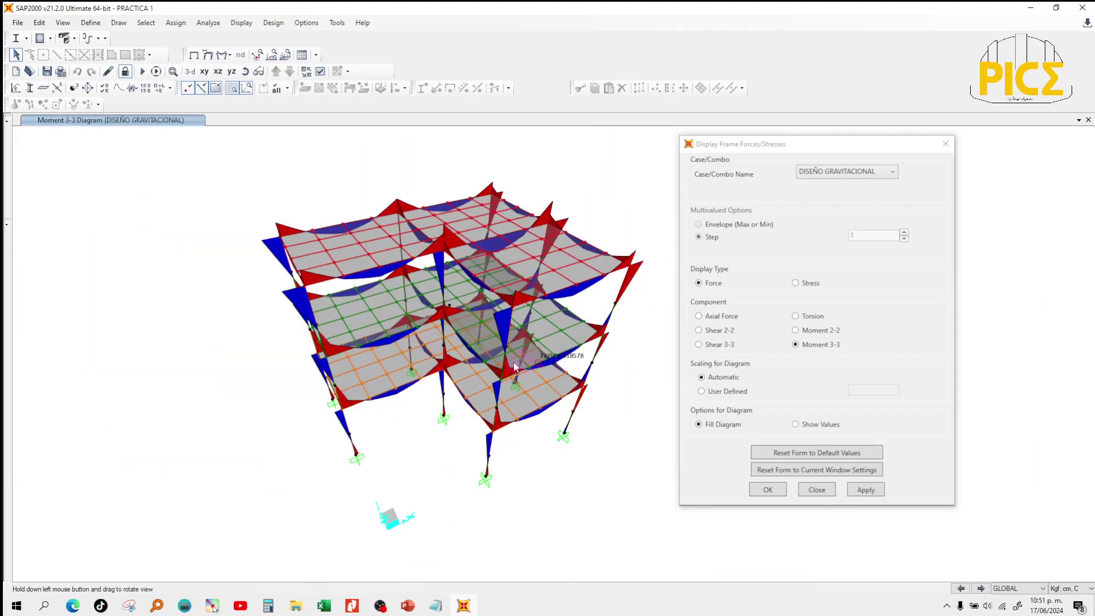
{"action": "scroll", "coordinate": [512, 362], "scroll_direction": "up", "scroll_amount": 5}
{"action": "scroll", "coordinate": [490, 417], "scroll_direction": "down", "scroll_amount": 5}
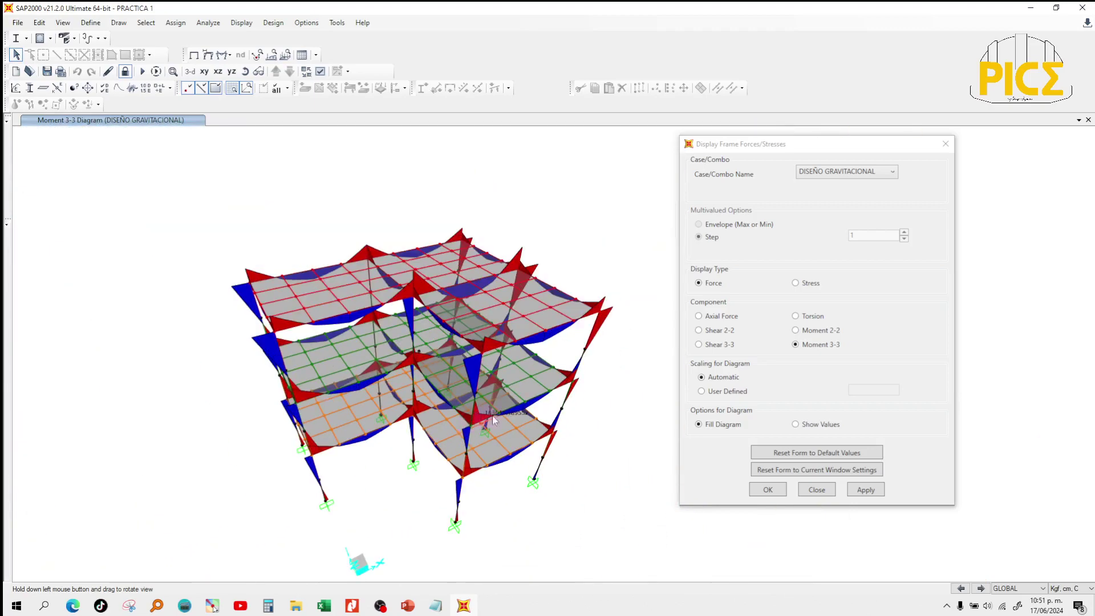
{"action": "scroll", "coordinate": [564, 391], "scroll_direction": "up", "scroll_amount": 5}
{"action": "scroll", "coordinate": [593, 382], "scroll_direction": "up", "scroll_amount": 5}
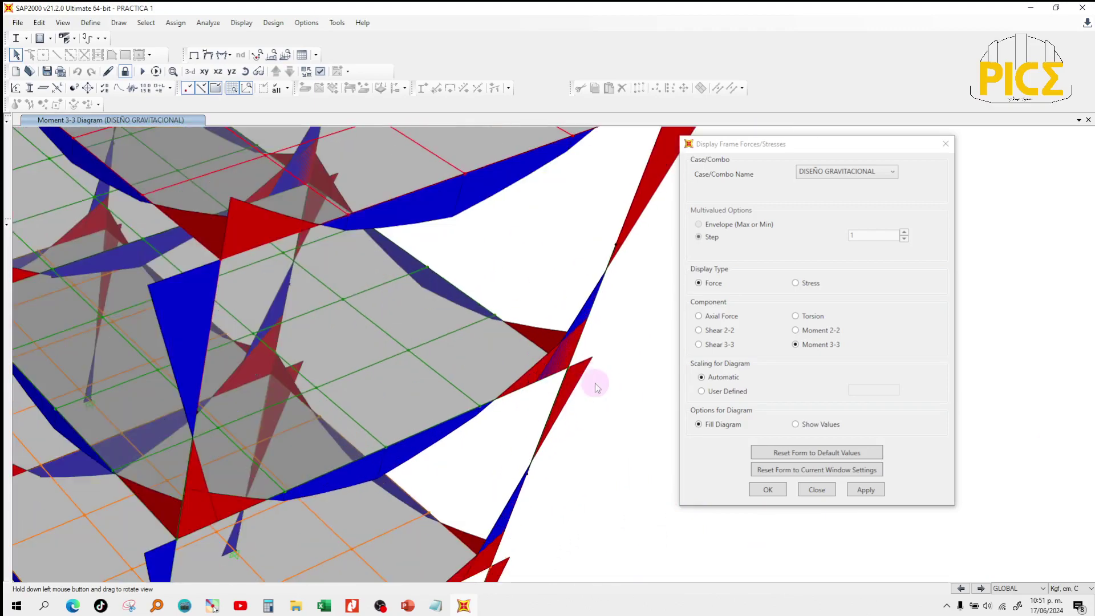
{"action": "scroll", "coordinate": [568, 380], "scroll_direction": "down", "scroll_amount": 5}
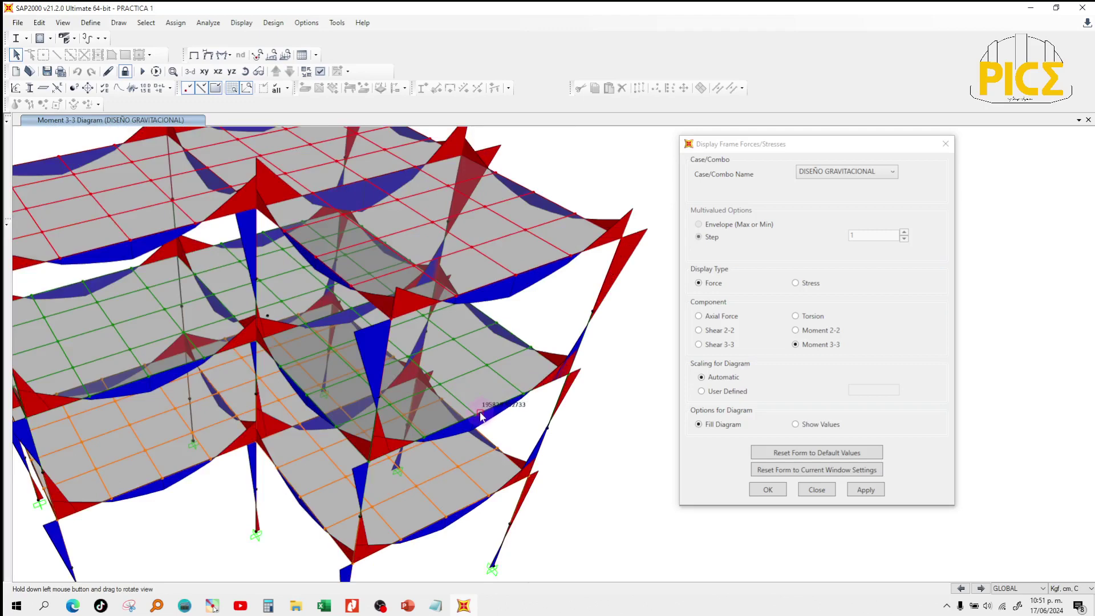
{"action": "scroll", "coordinate": [480, 416], "scroll_direction": "down", "scroll_amount": 5}
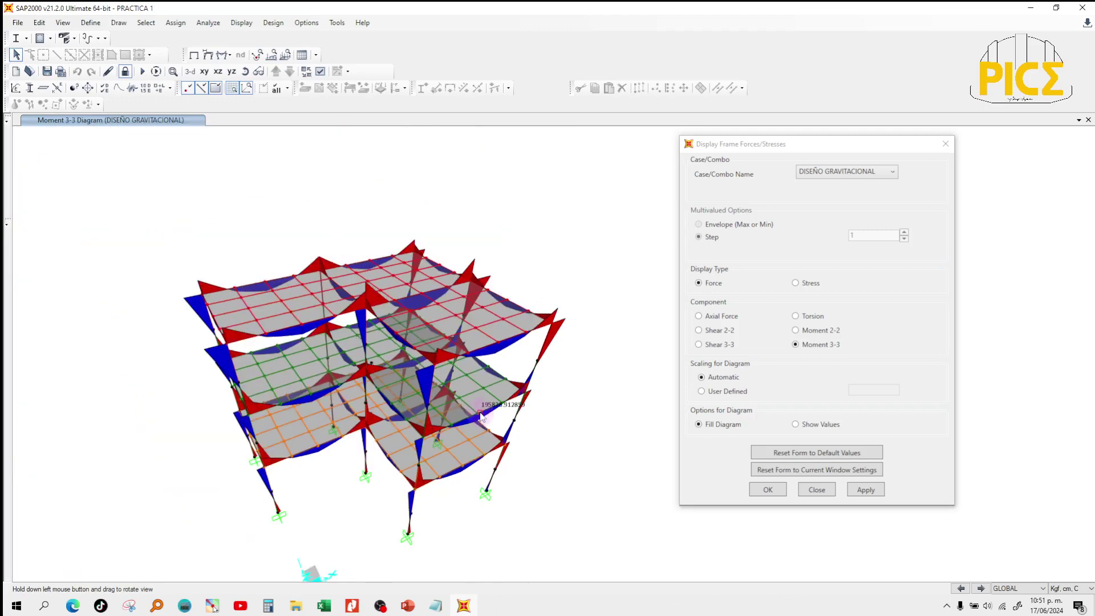
{"action": "scroll", "coordinate": [490, 414], "scroll_direction": "up", "scroll_amount": 6}
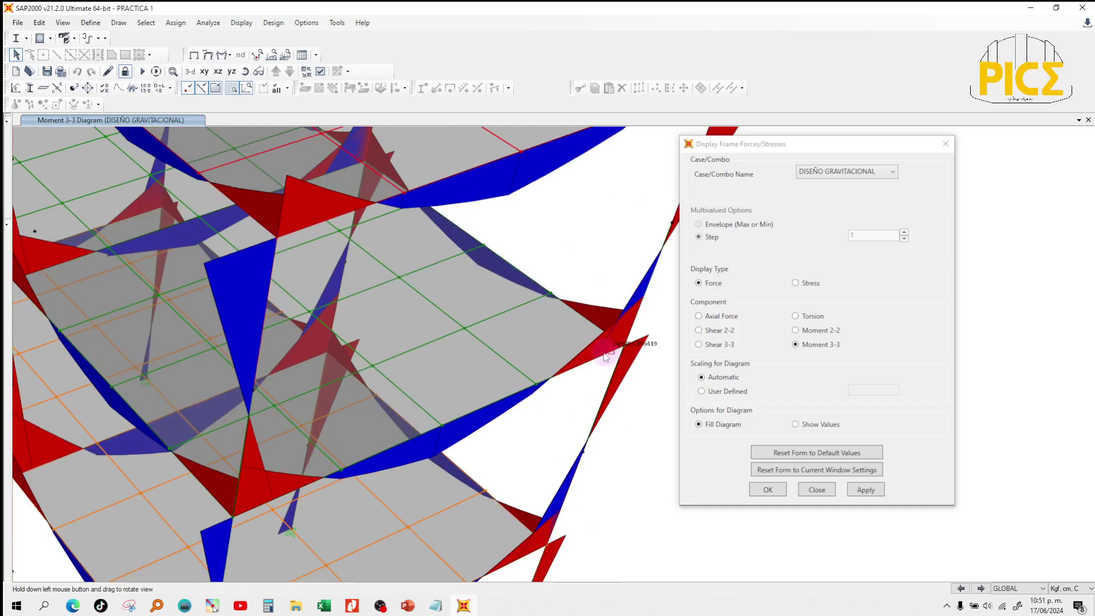
{"action": "scroll", "coordinate": [614, 355], "scroll_direction": "down", "scroll_amount": 5}
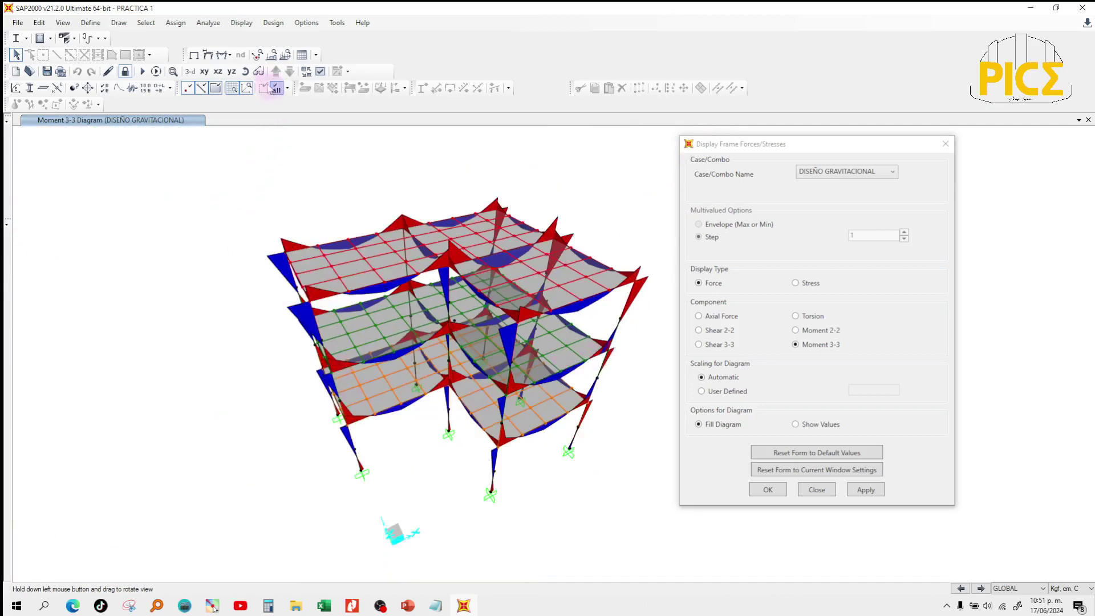
{"action": "left_click", "coordinate": [246, 71]}
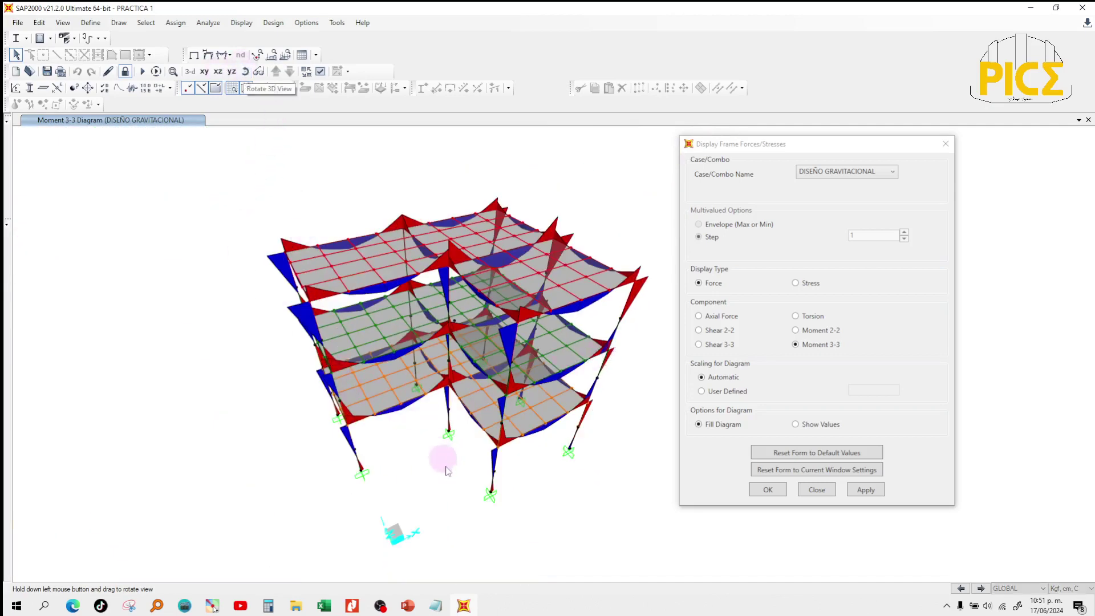
{"action": "left_click_drag", "start_coordinate": [448, 476], "coordinate": [485, 375]}
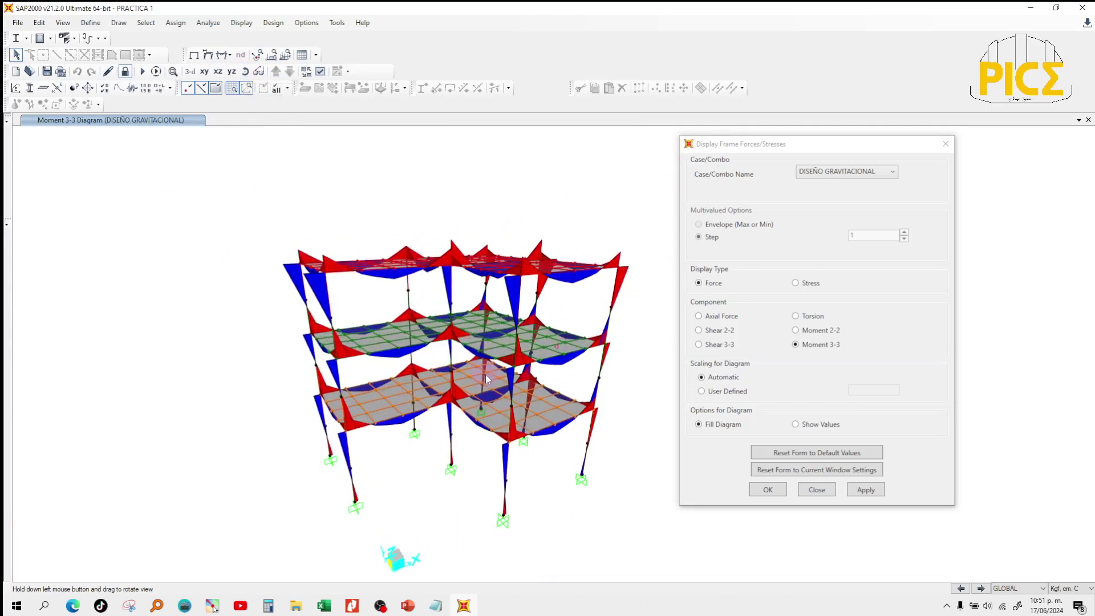
Display the frame Moment 3-3 diagram for the SISMO X Seg. Vida load case.
{"action": "left_click", "coordinate": [832, 173]}
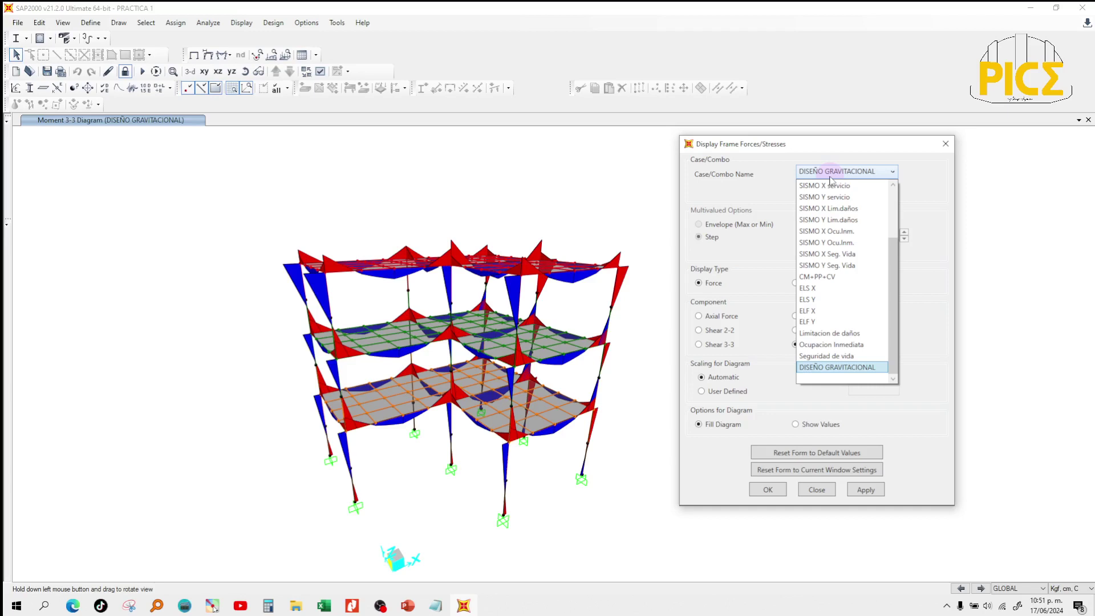
{"action": "scroll", "coordinate": [849, 351], "scroll_direction": "up", "scroll_amount": 2}
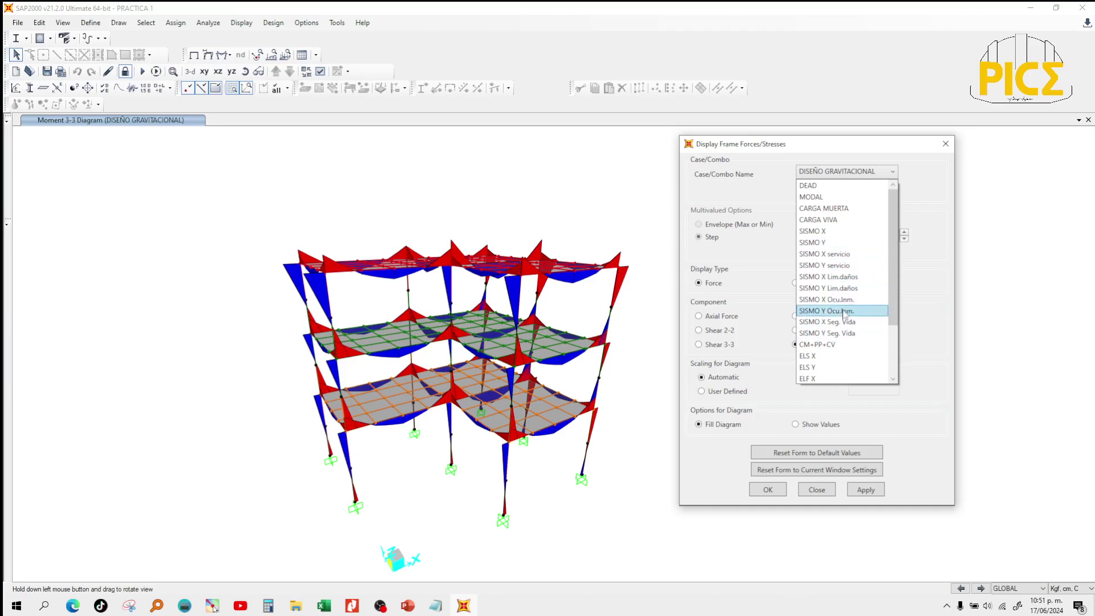
{"action": "left_click", "coordinate": [845, 322]}
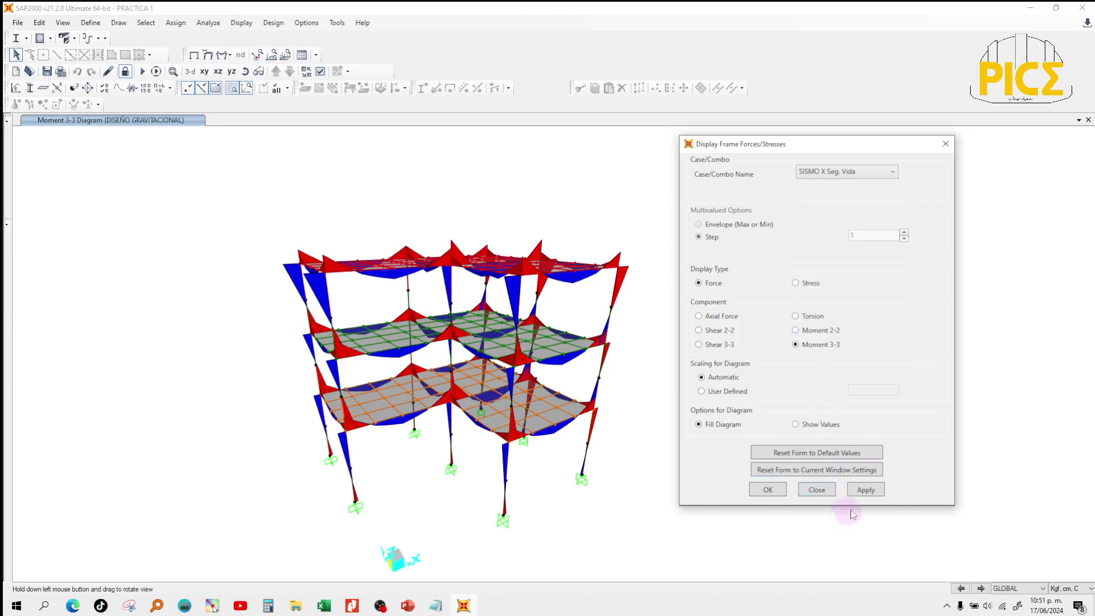
{"action": "left_click", "coordinate": [866, 494]}
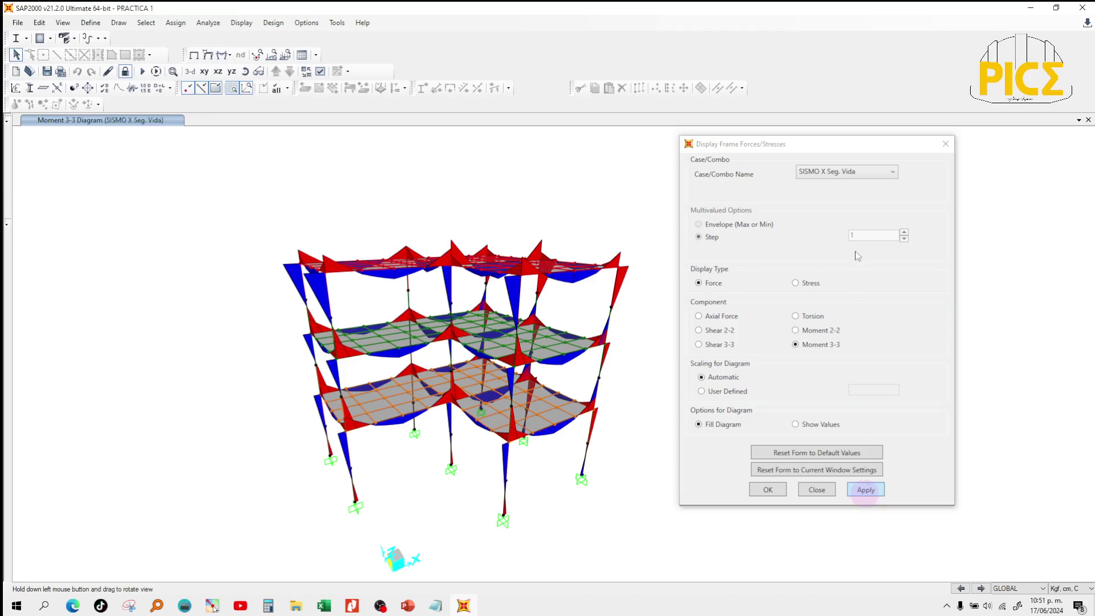
Display the frame Moment 3-3 diagram for the Seguridad de vida combination.
{"action": "left_click", "coordinate": [850, 172]}
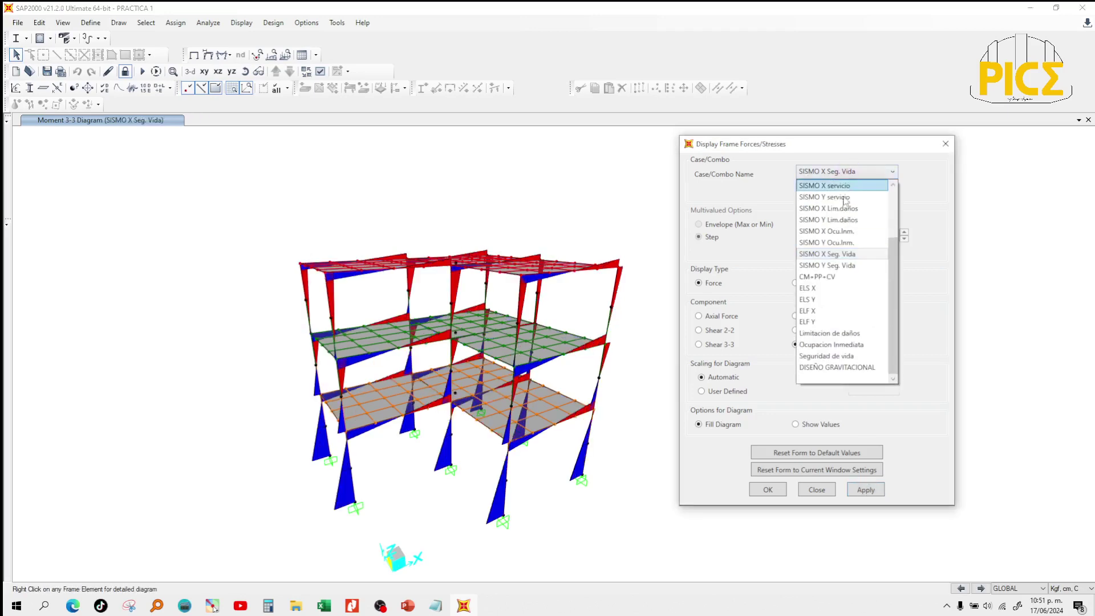
{"action": "left_click", "coordinate": [833, 356]}
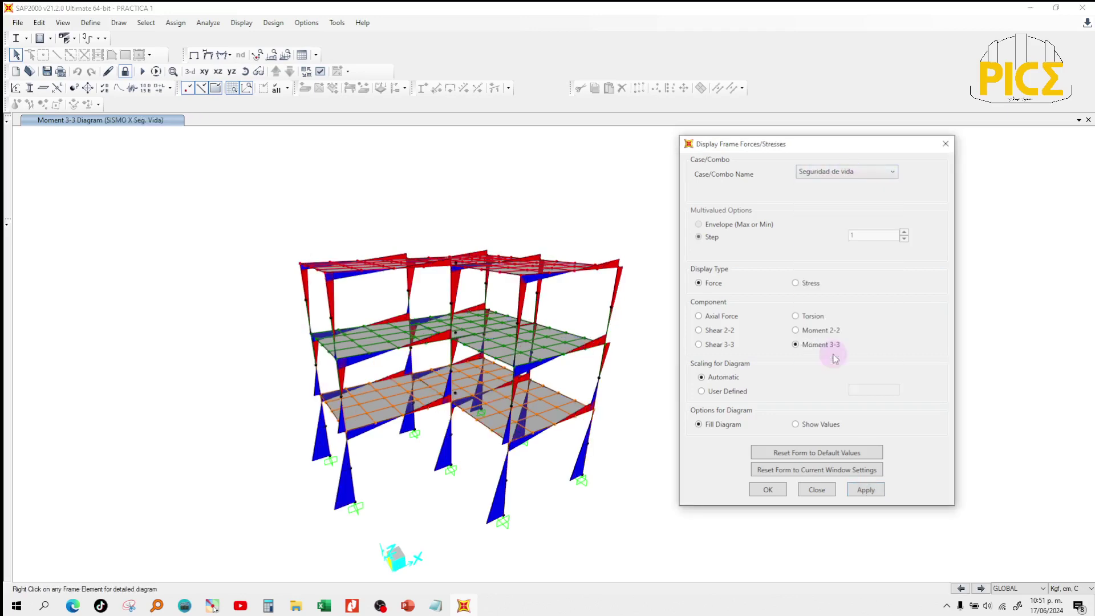
{"action": "left_click", "coordinate": [856, 492]}
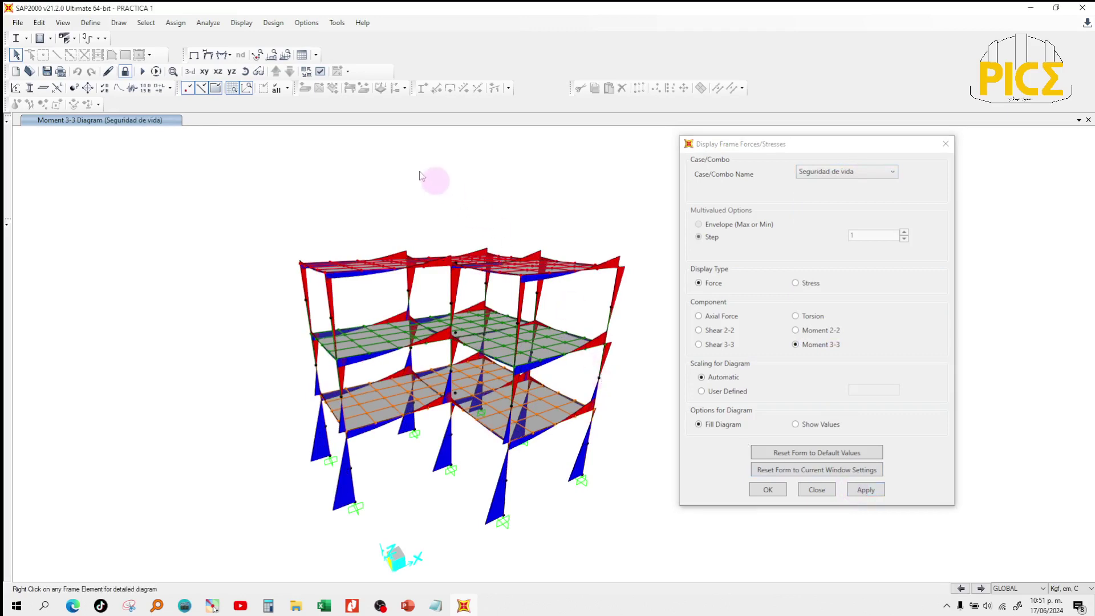
Examine the Seguridad de vida Moment 3-3 diagrams of the roof beams and columns up close and from a rotated 3D view.
{"action": "left_click", "coordinate": [247, 88]}
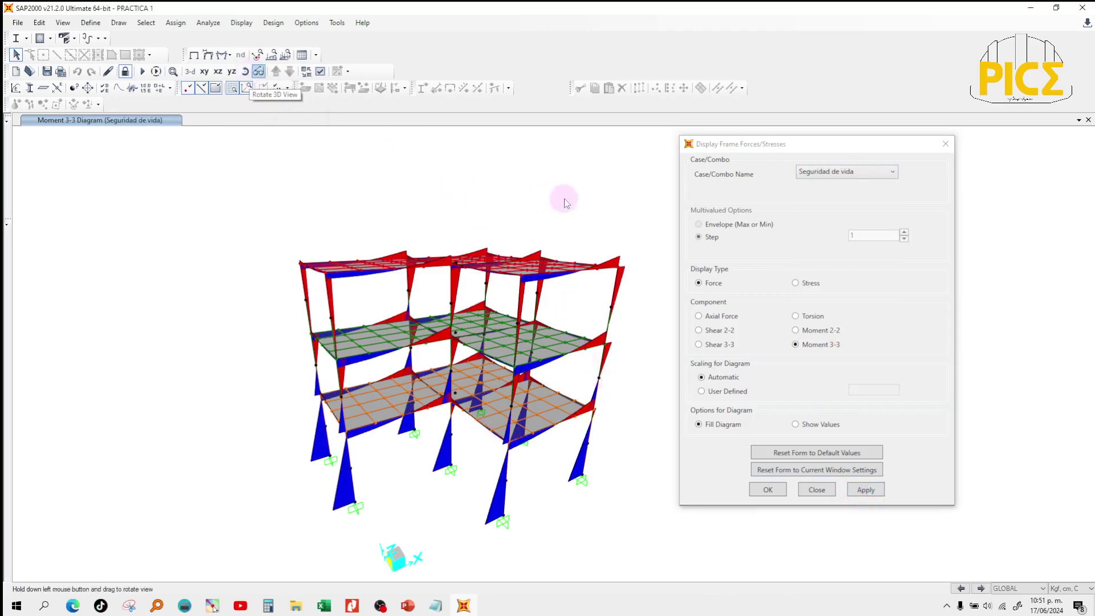
{"action": "left_click_drag", "start_coordinate": [562, 197], "coordinate": [589, 245]}
{"action": "scroll", "coordinate": [588, 245], "scroll_direction": "up", "scroll_amount": 5}
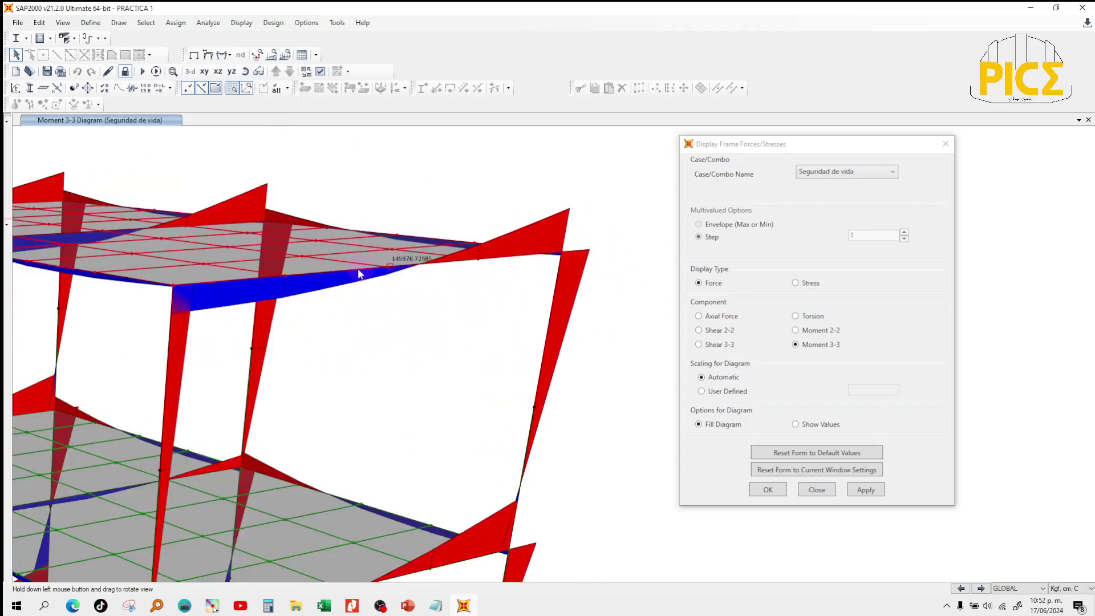
{"action": "scroll", "coordinate": [364, 273], "scroll_direction": "down", "scroll_amount": 4}
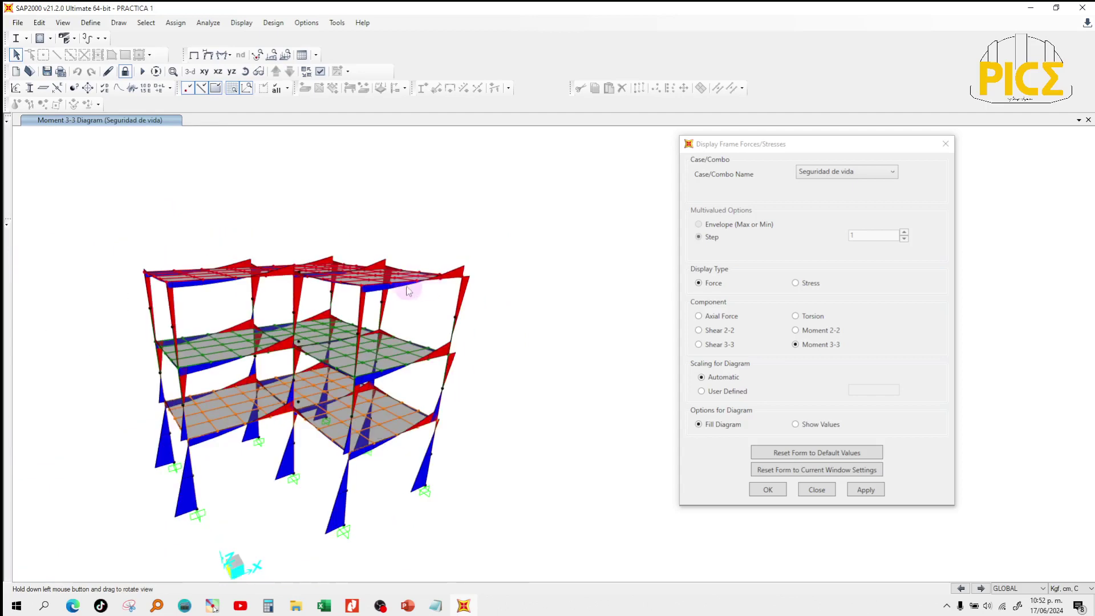
{"action": "scroll", "coordinate": [352, 276], "scroll_direction": "up", "scroll_amount": 5}
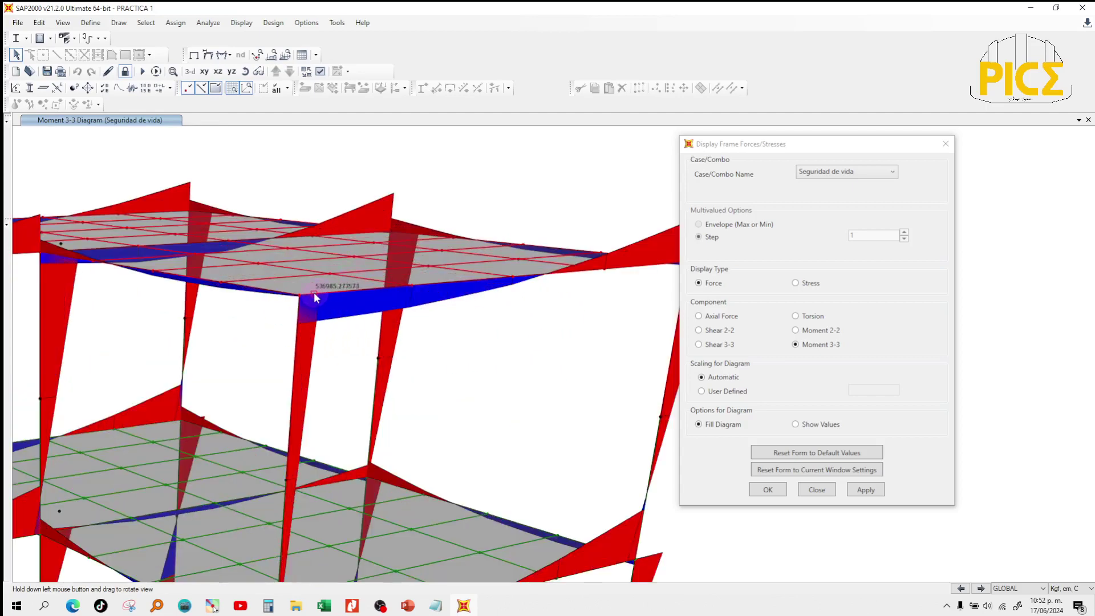
{"action": "scroll", "coordinate": [315, 296], "scroll_direction": "down", "scroll_amount": 3}
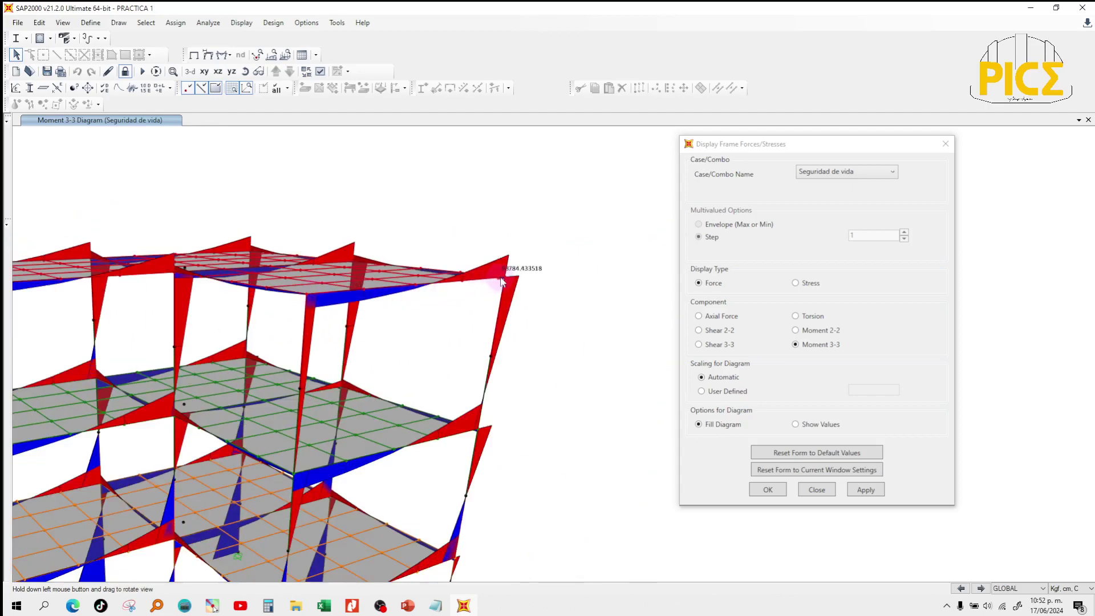
{"action": "scroll", "coordinate": [502, 282], "scroll_direction": "up", "scroll_amount": 4}
{"action": "scroll", "coordinate": [507, 281], "scroll_direction": "down", "scroll_amount": 3}
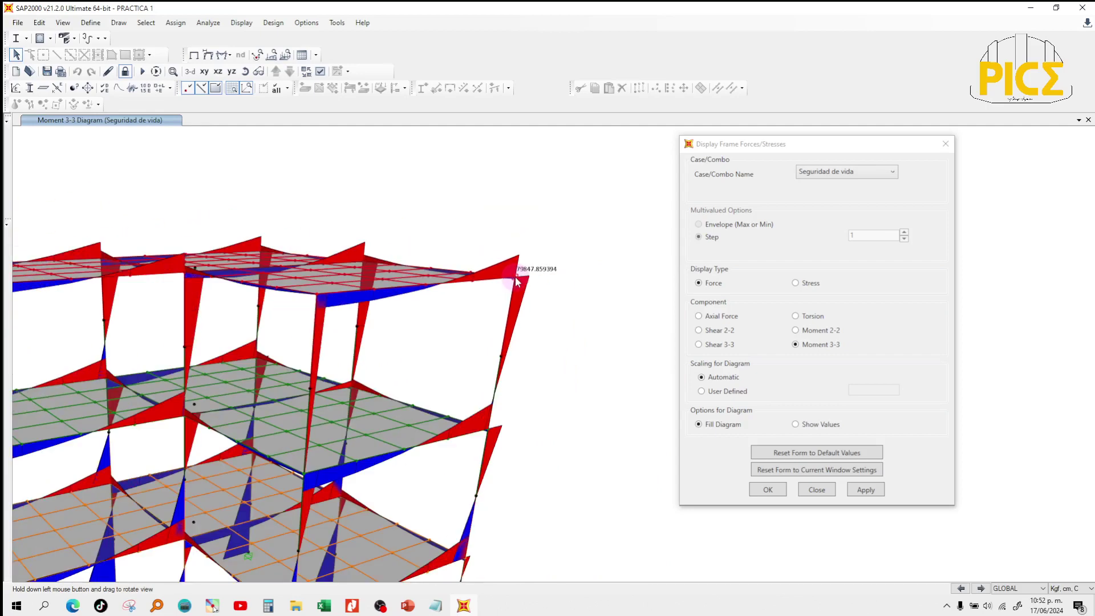
{"action": "scroll", "coordinate": [508, 282], "scroll_direction": "down", "scroll_amount": 3}
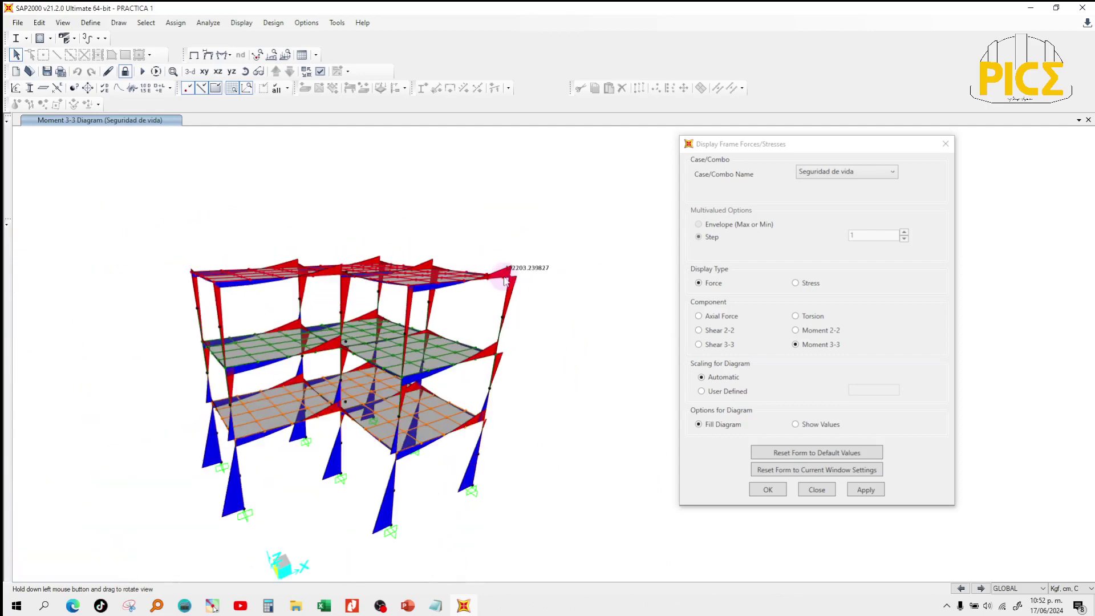
{"action": "left_click_drag", "start_coordinate": [435, 208], "coordinate": [469, 201]}
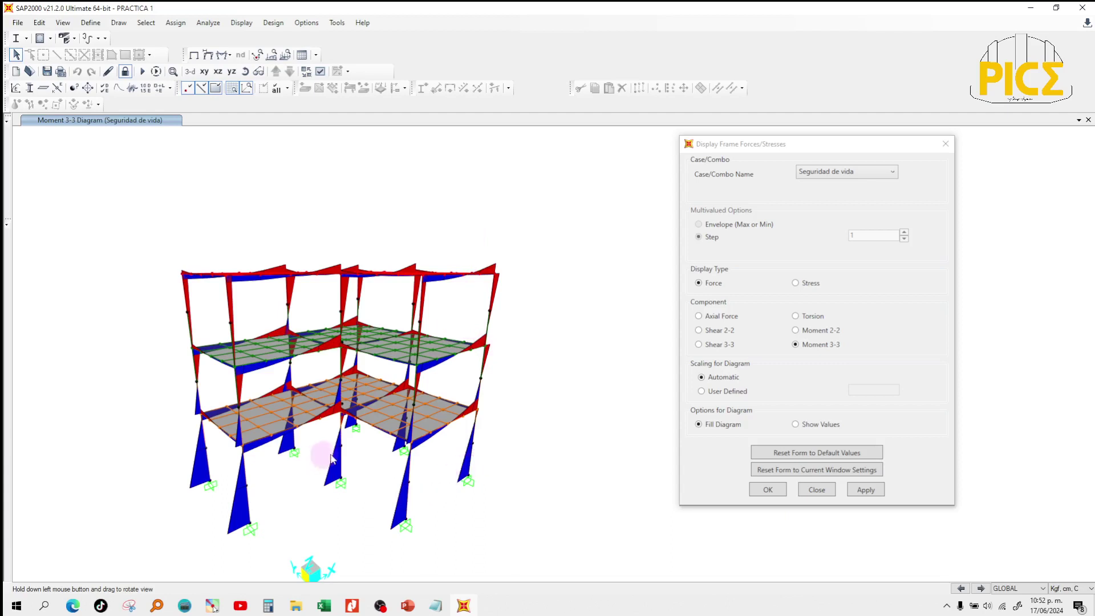
Switch the frame Moment 3-3 diagram back to the DISEÑO GRAVITACIONAL combination and check the base columns.
{"action": "left_click", "coordinate": [833, 184]}
{"action": "left_click", "coordinate": [829, 366]}
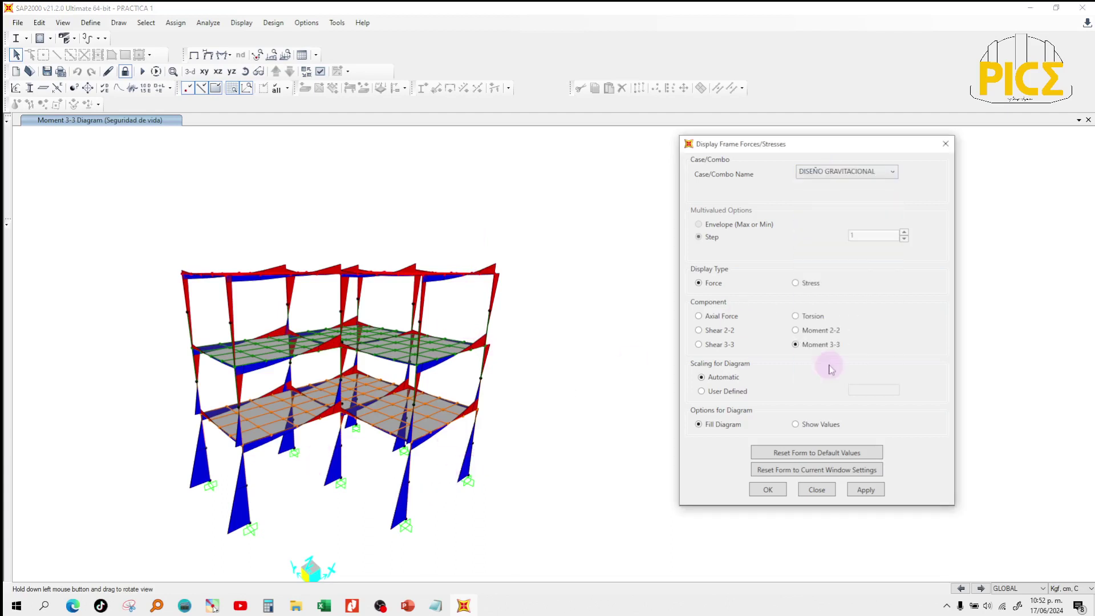
{"action": "left_click", "coordinate": [861, 492]}
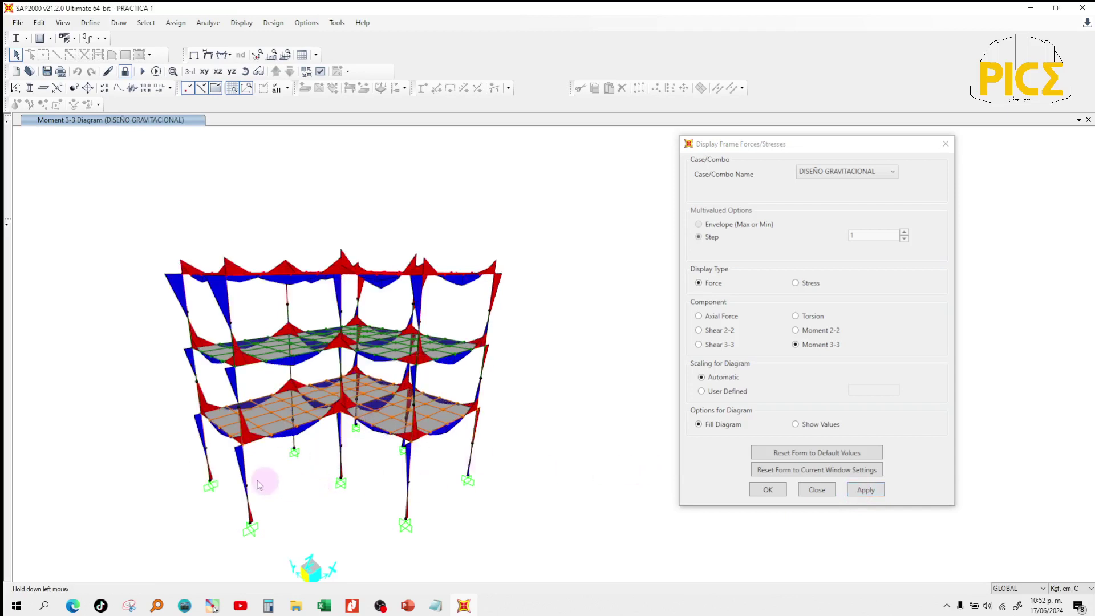
{"action": "mouse_move", "coordinate": [206, 452]}
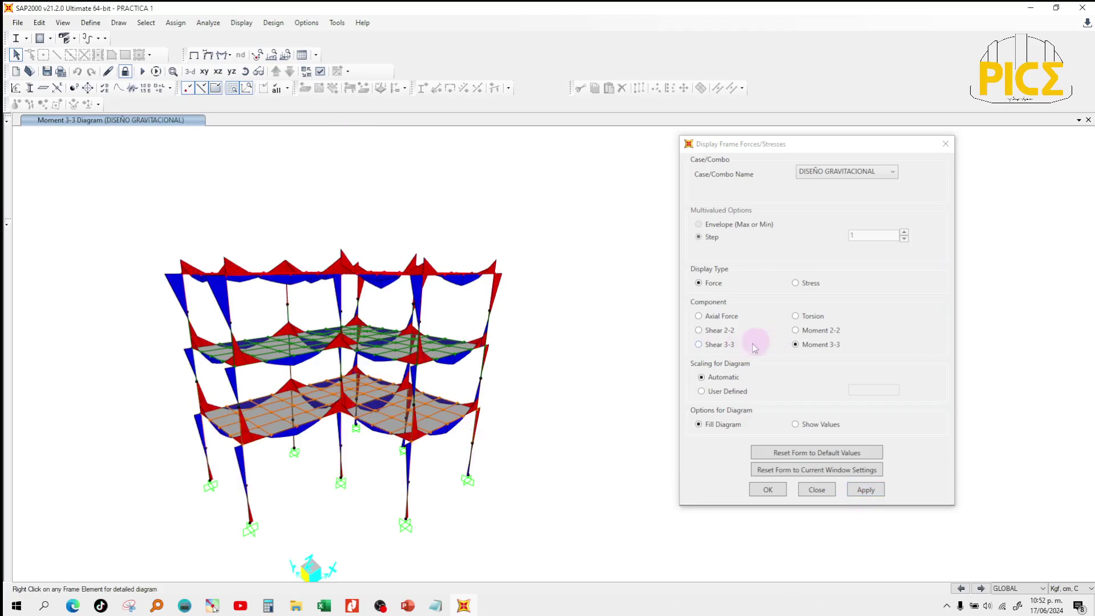
Display the frame Shear 2-2 diagram for the DISEÑO GRAVITACIONAL combination and view it in 3D from above.
{"action": "left_click", "coordinate": [720, 331]}
{"action": "left_click", "coordinate": [865, 492]}
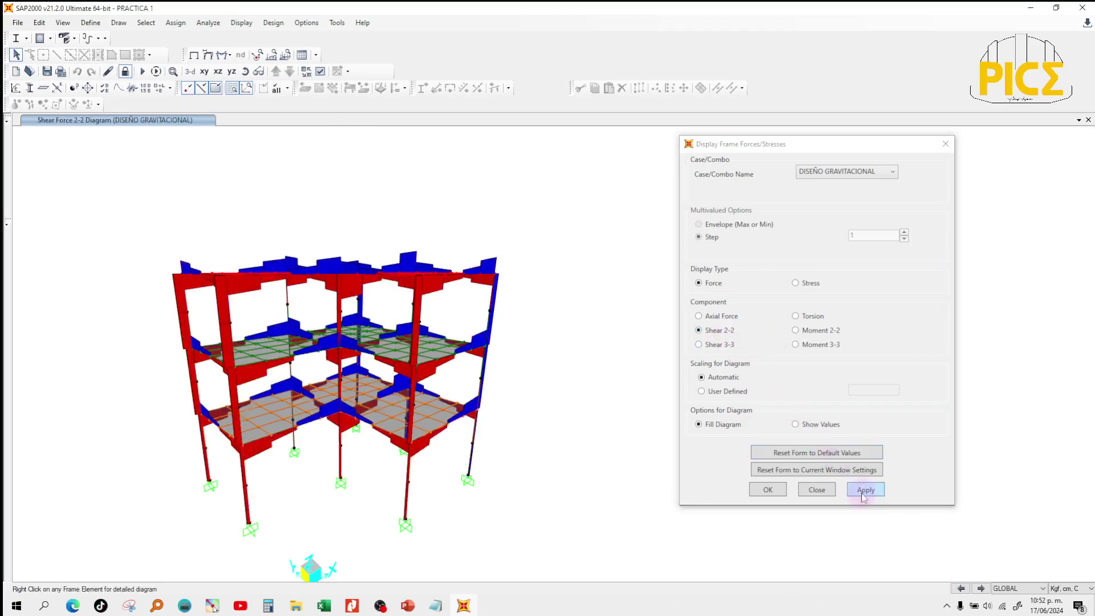
{"action": "left_click", "coordinate": [246, 72]}
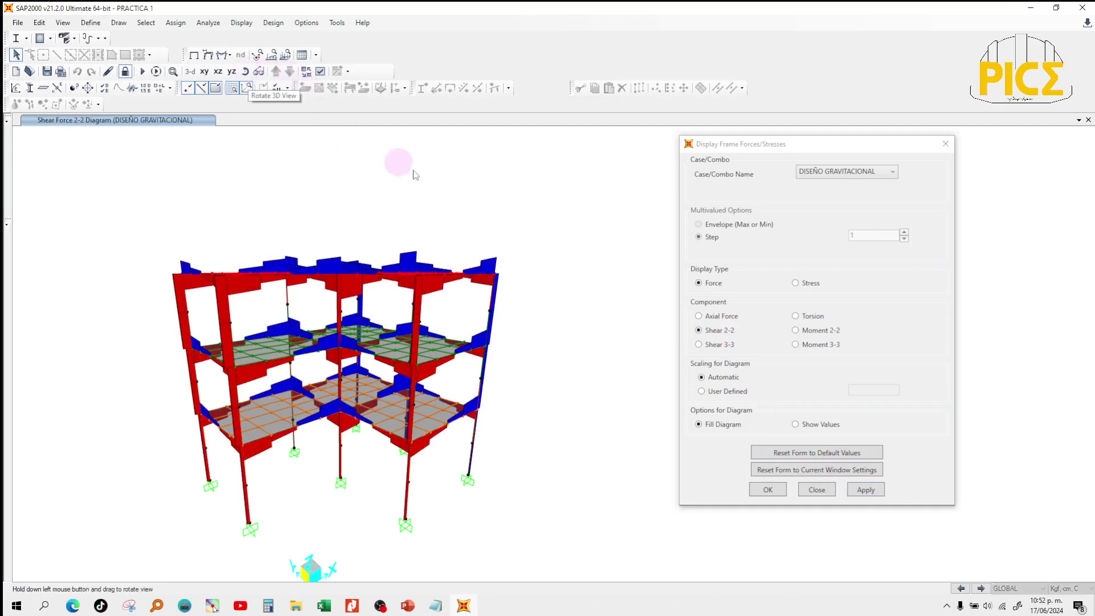
{"action": "left_click_drag", "start_coordinate": [399, 163], "coordinate": [842, 235]}
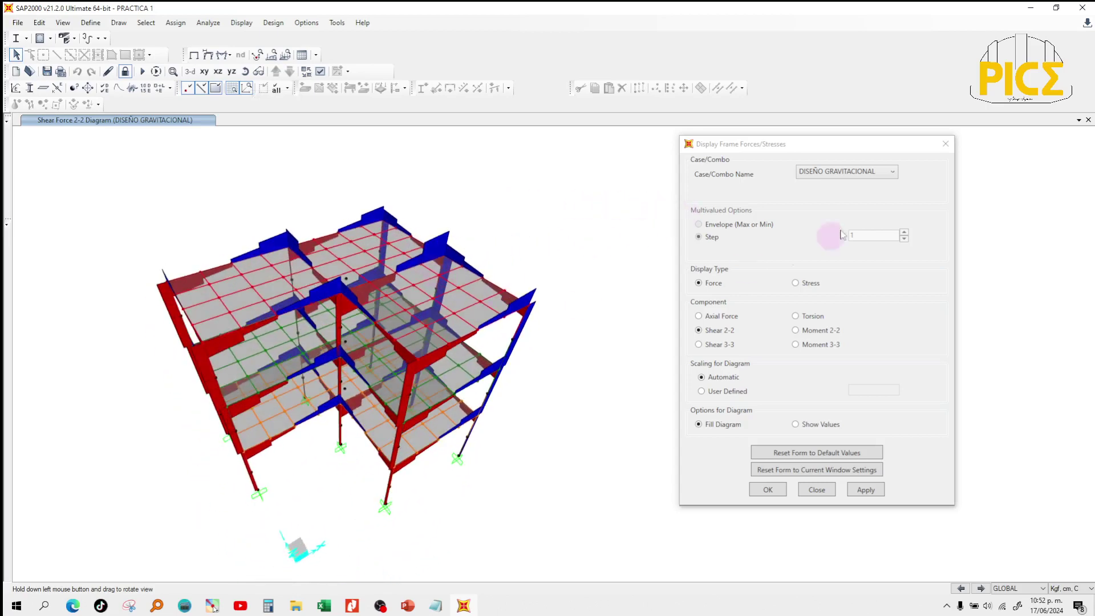
Display the frame Shear 2-2 diagram for the Seguridad de vida combination.
{"action": "left_click", "coordinate": [873, 172]}
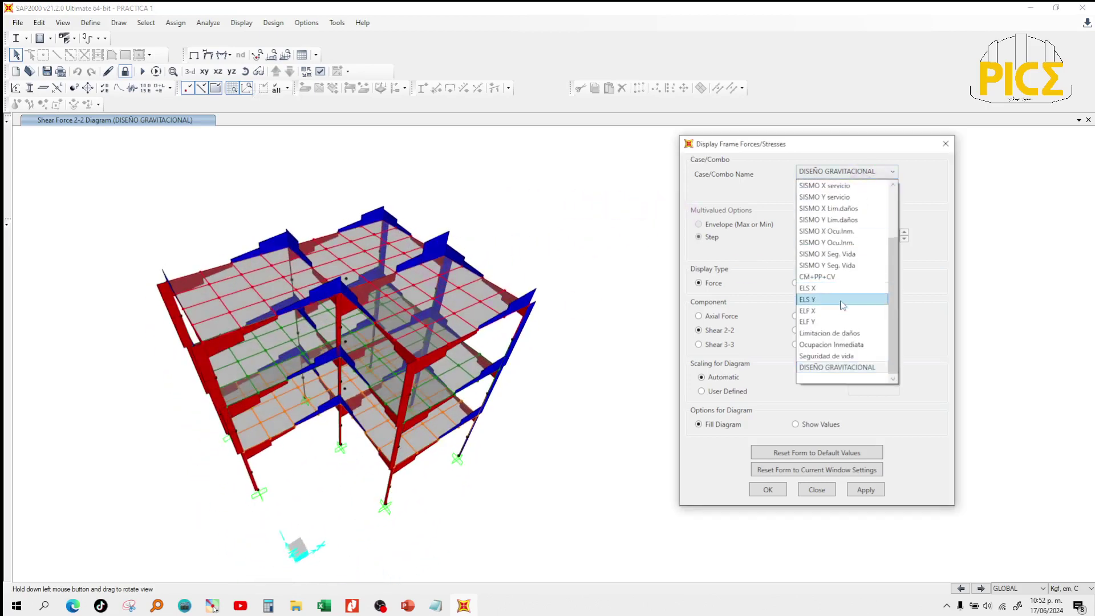
{"action": "left_click", "coordinate": [838, 356]}
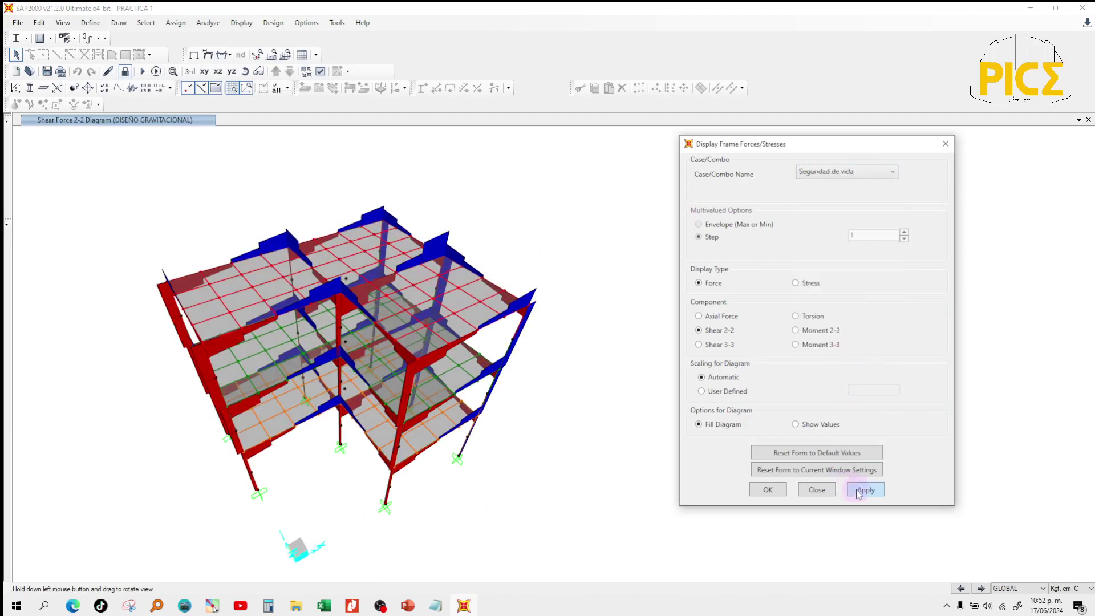
{"action": "left_click", "coordinate": [860, 492]}
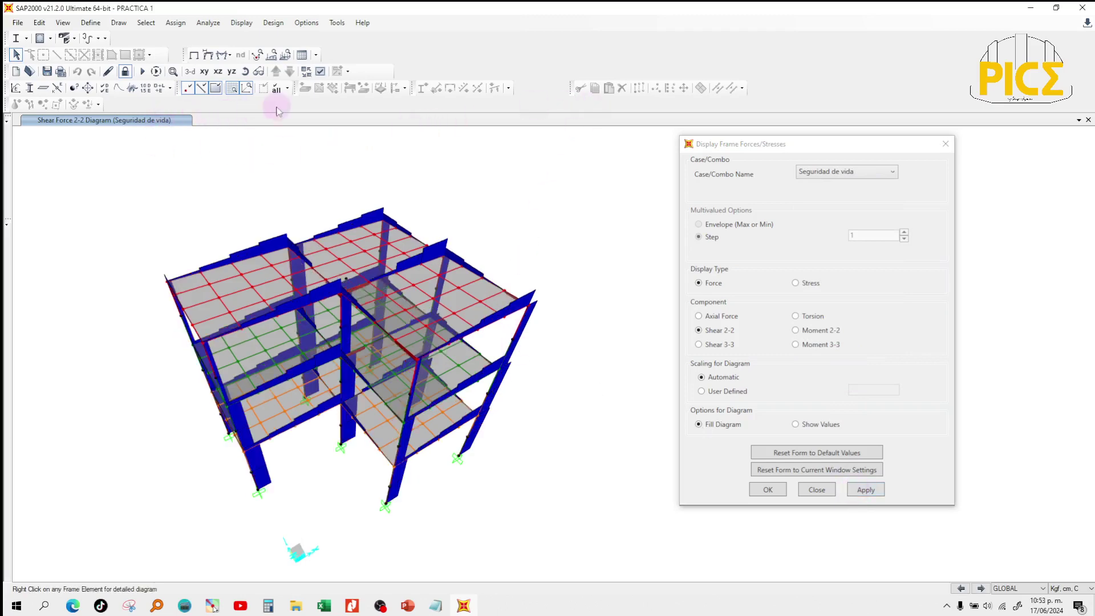
Examine the Seguridad de vida Shear 2-2 diagrams of the beams and columns up close and from several rotated 3D views.
{"action": "left_click", "coordinate": [246, 87]}
{"action": "left_click_drag", "start_coordinate": [546, 378], "coordinate": [506, 319]}
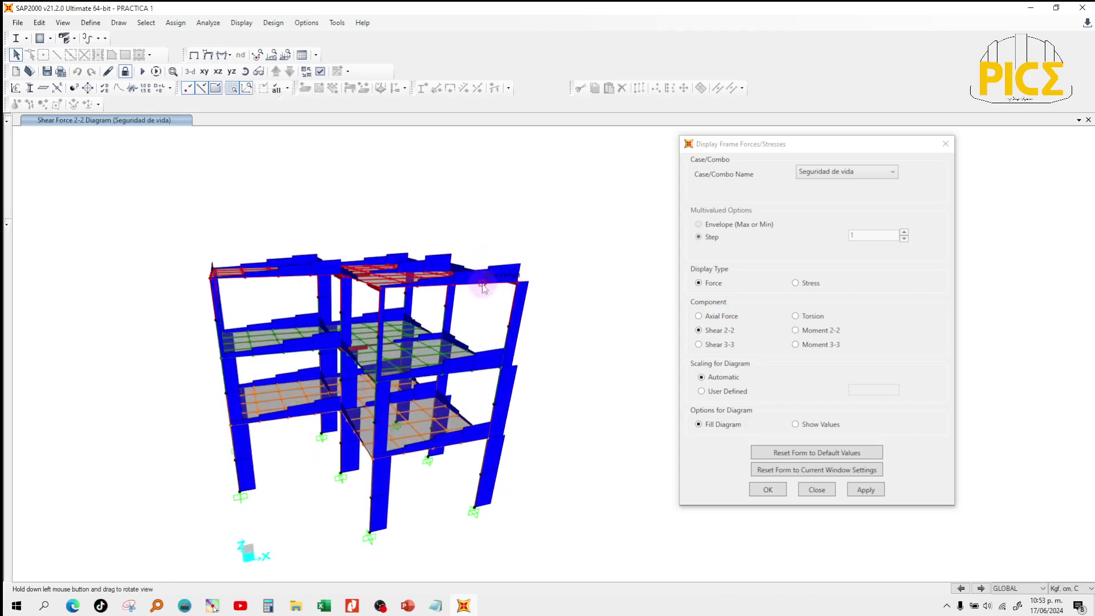
{"action": "left_click", "coordinate": [246, 72]}
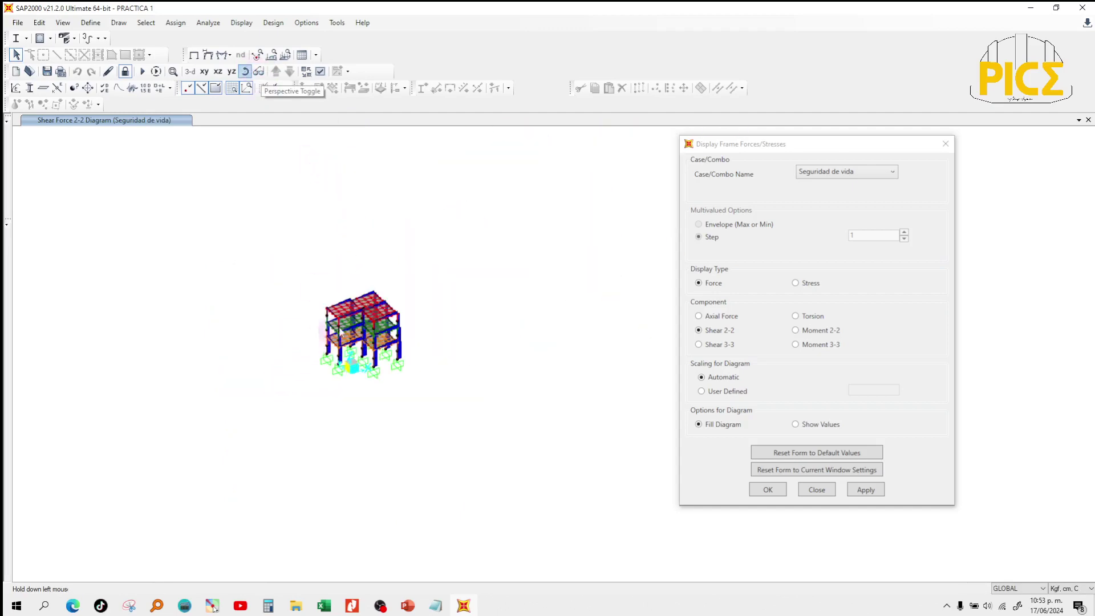
{"action": "left_click", "coordinate": [258, 72]}
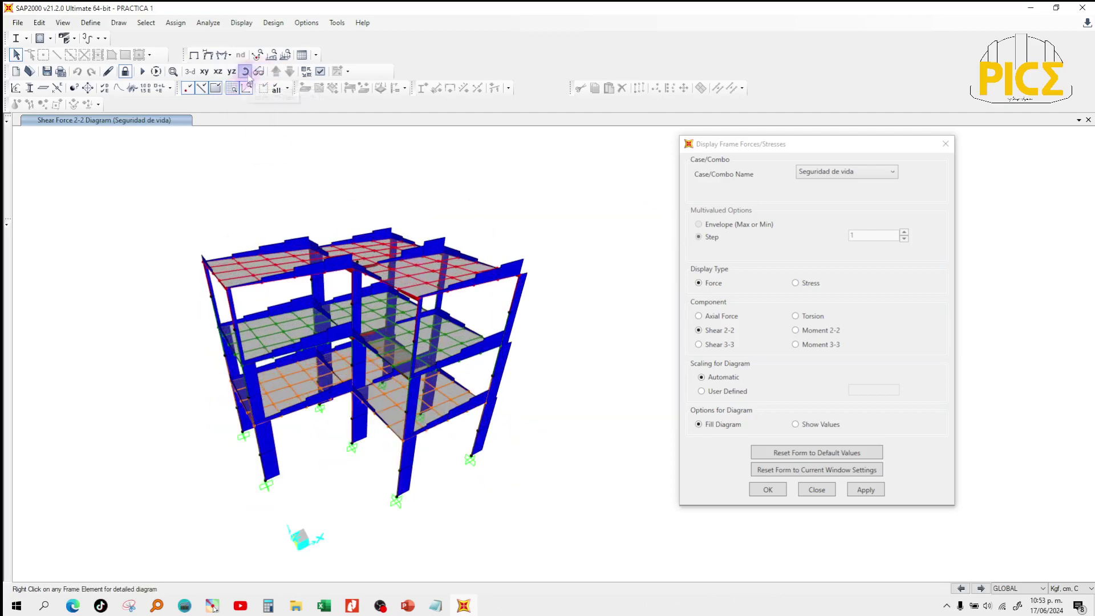
{"action": "left_click", "coordinate": [247, 87]}
{"action": "left_click_drag", "start_coordinate": [509, 240], "coordinate": [530, 245]}
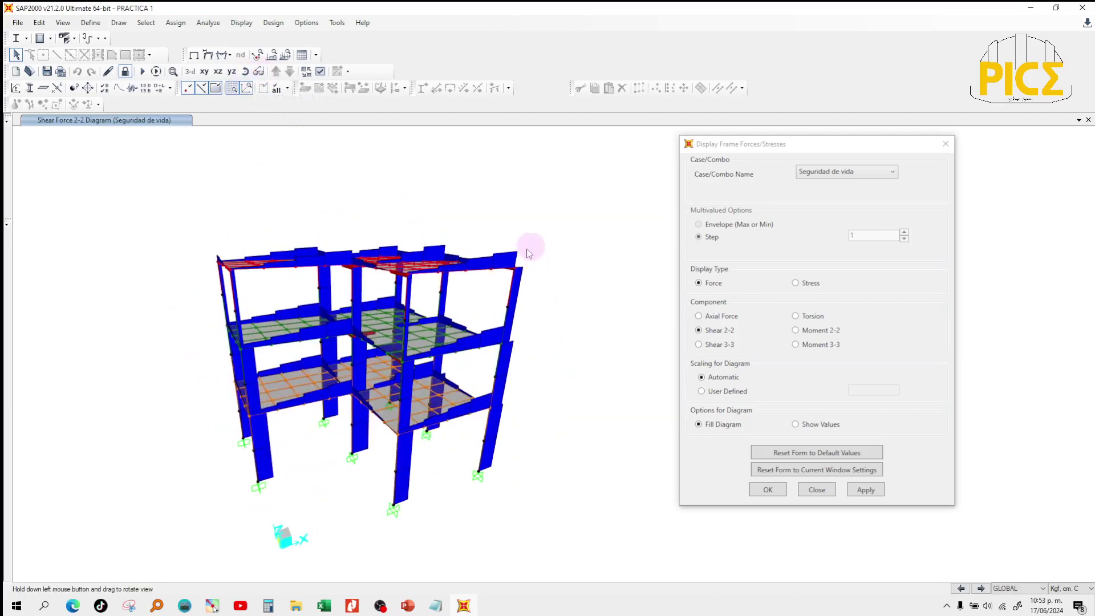
{"action": "scroll", "coordinate": [531, 249], "scroll_direction": "up", "scroll_amount": 3}
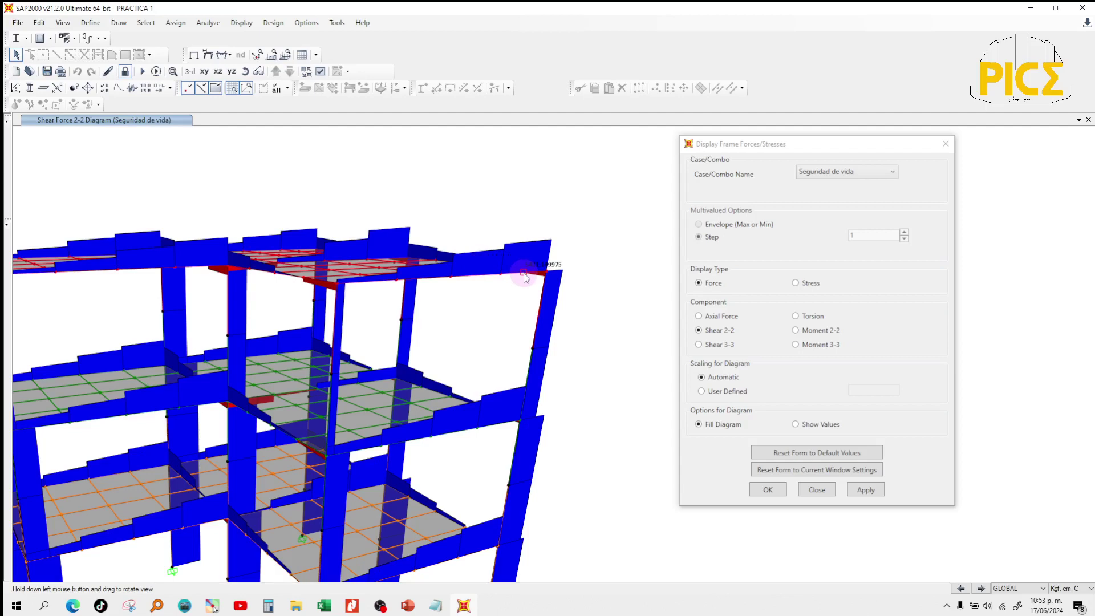
{"action": "scroll", "coordinate": [525, 278], "scroll_direction": "up", "scroll_amount": 2}
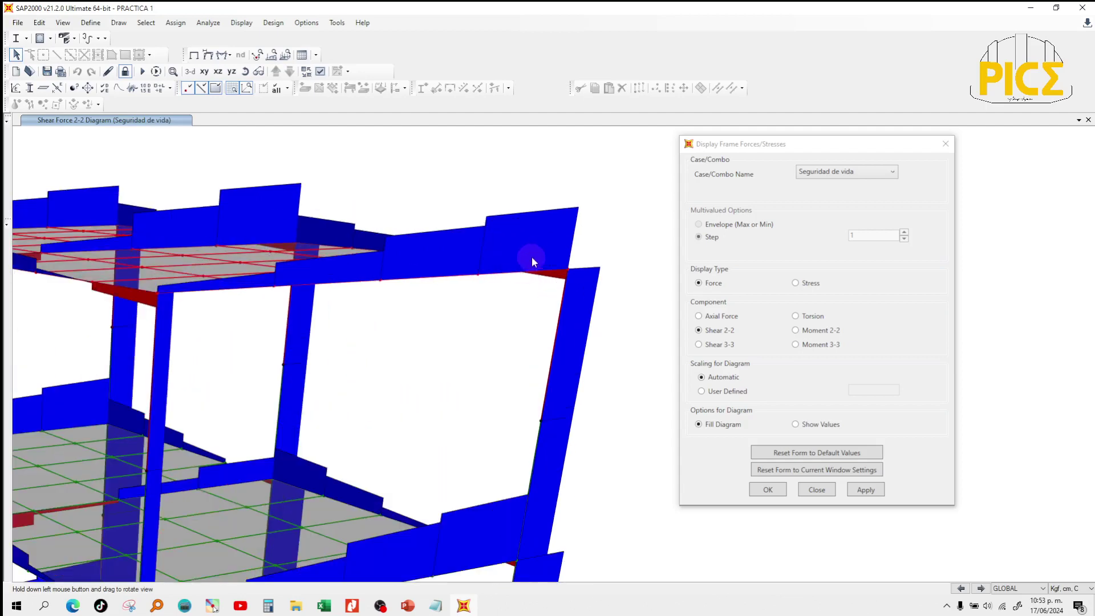
{"action": "scroll", "coordinate": [522, 268], "scroll_direction": "down", "scroll_amount": 2}
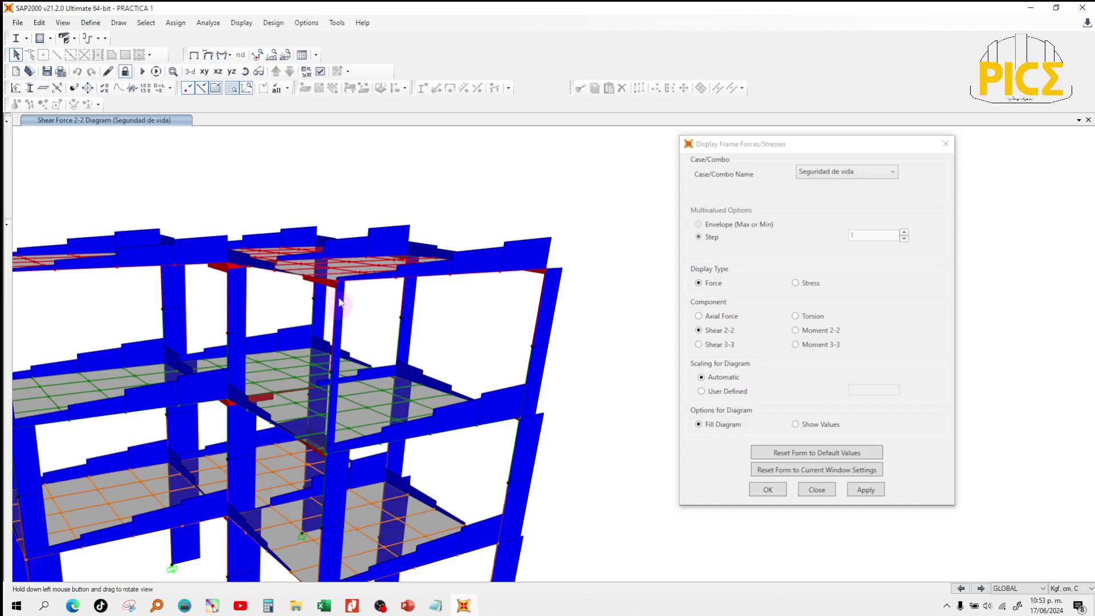
{"action": "mouse_move", "coordinate": [335, 293]}
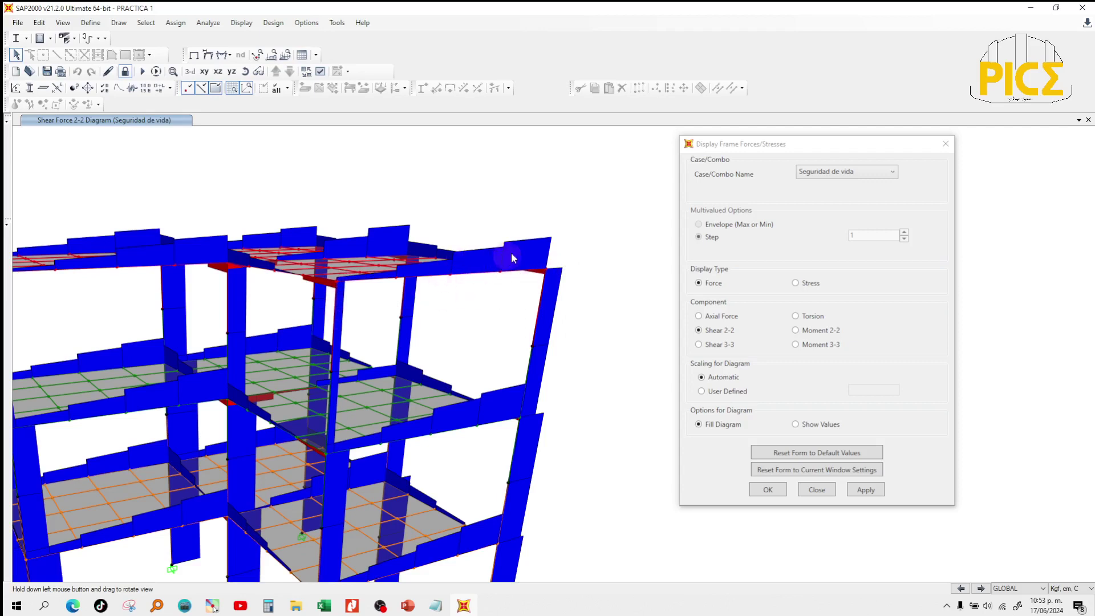
{"action": "scroll", "coordinate": [471, 266], "scroll_direction": "down", "scroll_amount": 5}
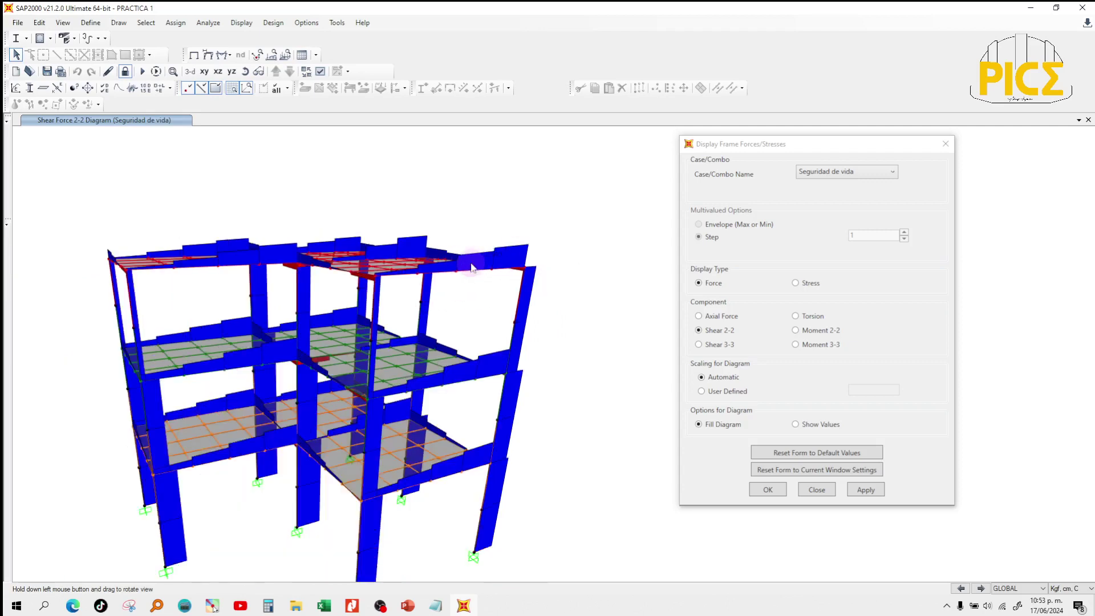
{"action": "left_click", "coordinate": [246, 87]}
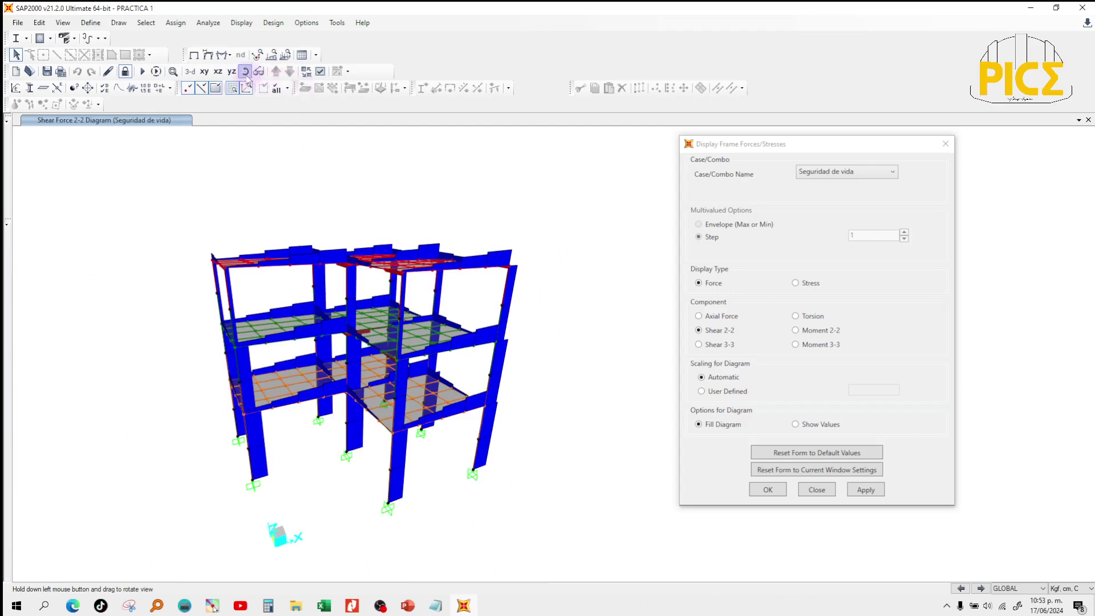
{"action": "left_click_drag", "start_coordinate": [399, 180], "coordinate": [411, 140]}
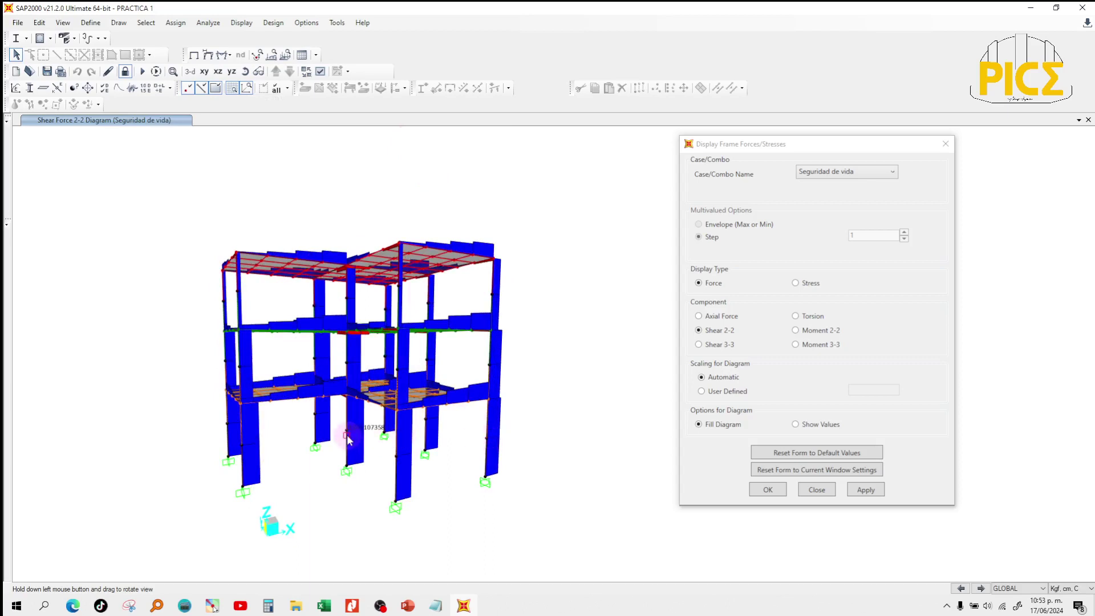
Display the frame Shear 3-3 diagram for the Seguridad de vida combination and view it in 3D from above.
{"action": "left_click", "coordinate": [721, 345]}
{"action": "left_click", "coordinate": [869, 491]}
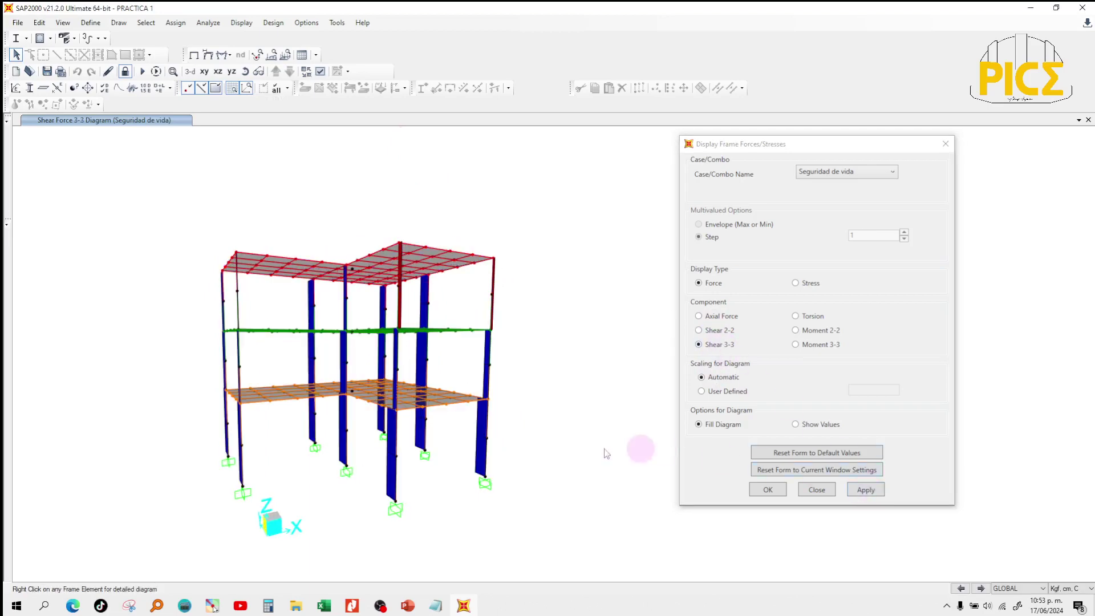
{"action": "scroll", "coordinate": [390, 456], "scroll_direction": "up", "scroll_amount": 5}
{"action": "scroll", "coordinate": [390, 456], "scroll_direction": "down", "scroll_amount": 5}
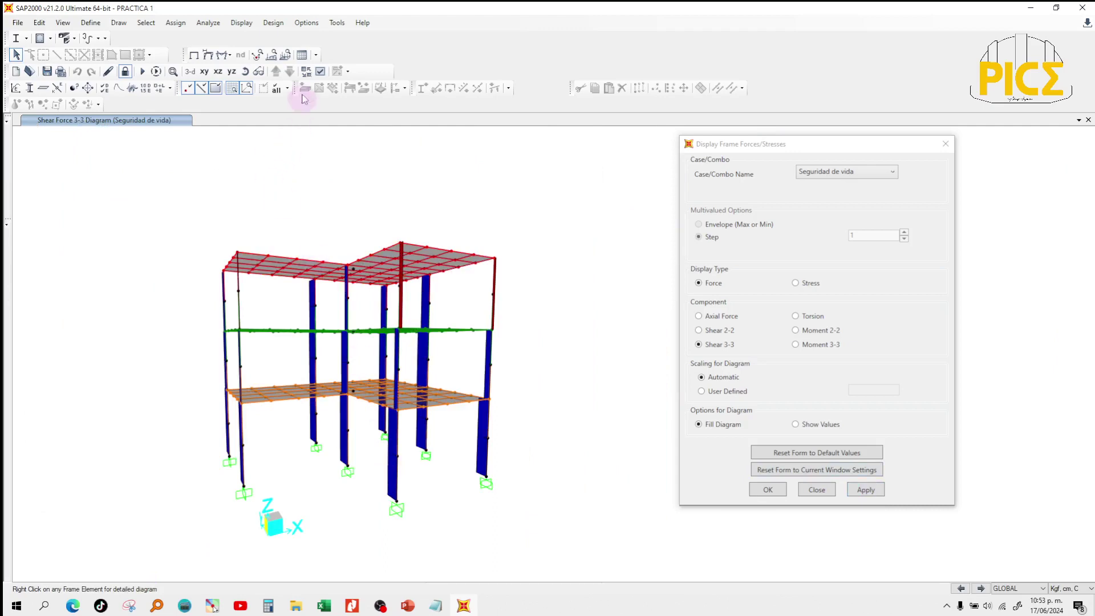
{"action": "left_click", "coordinate": [246, 71]}
{"action": "left_click_drag", "start_coordinate": [350, 183], "coordinate": [404, 228]}
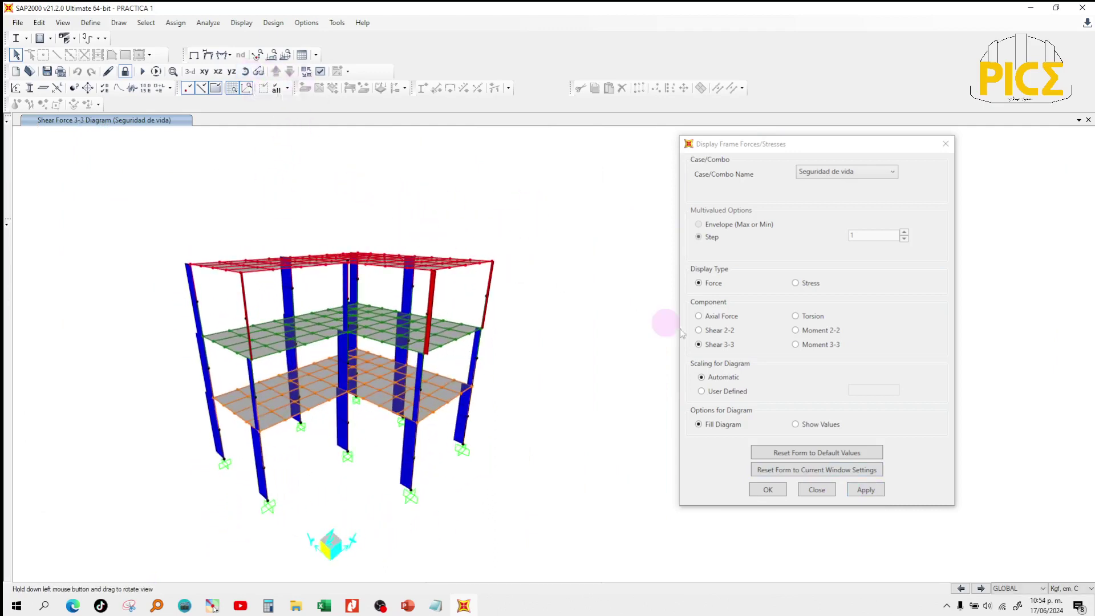
Display the frame Shear 2-2 diagram for the SISMO X case and inspect the shear at the front base column.
{"action": "left_click", "coordinate": [699, 331]}
{"action": "left_click", "coordinate": [860, 492]}
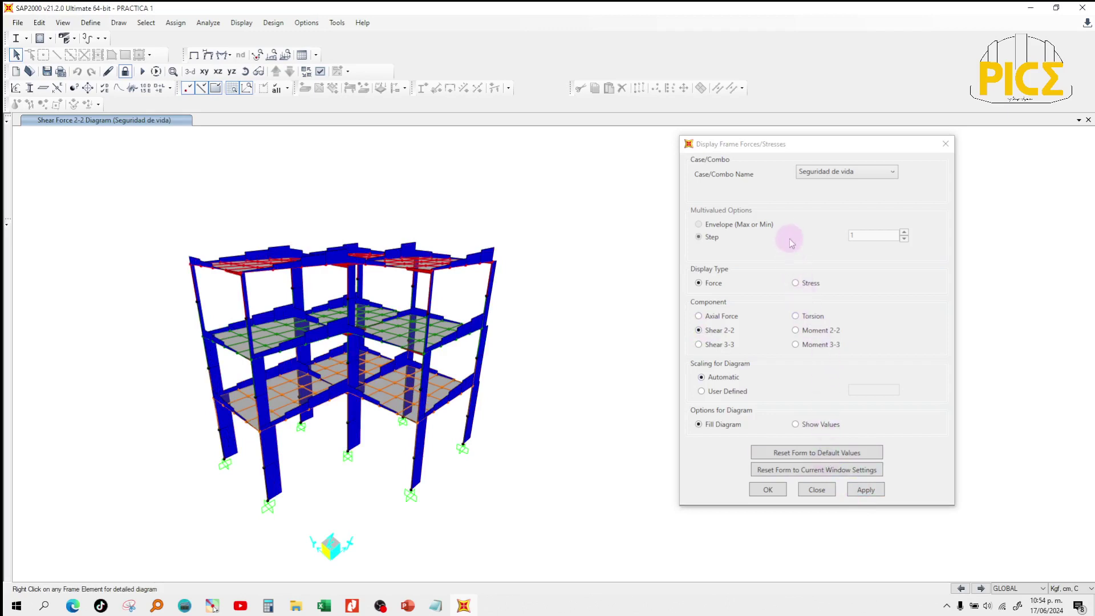
{"action": "left_click", "coordinate": [813, 174]}
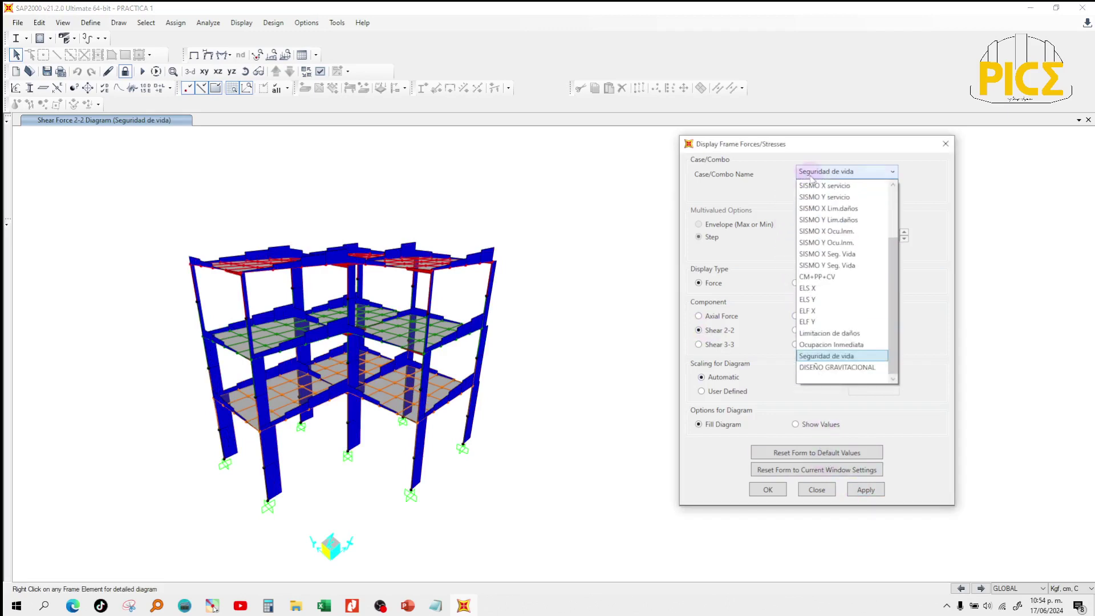
{"action": "scroll", "coordinate": [815, 303], "scroll_direction": "up", "scroll_amount": 2}
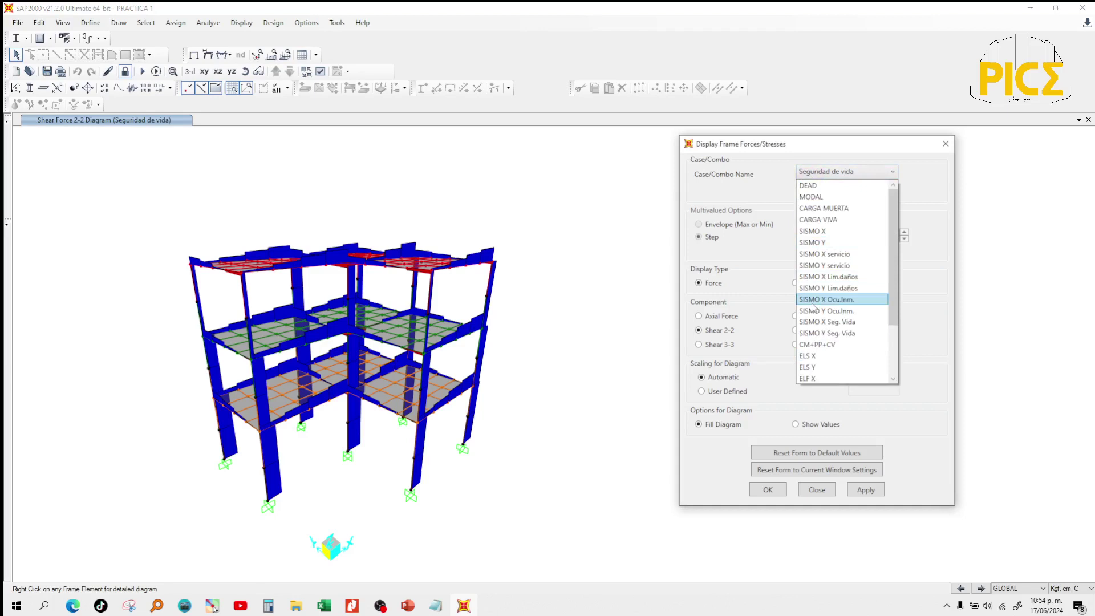
{"action": "left_click", "coordinate": [833, 233]}
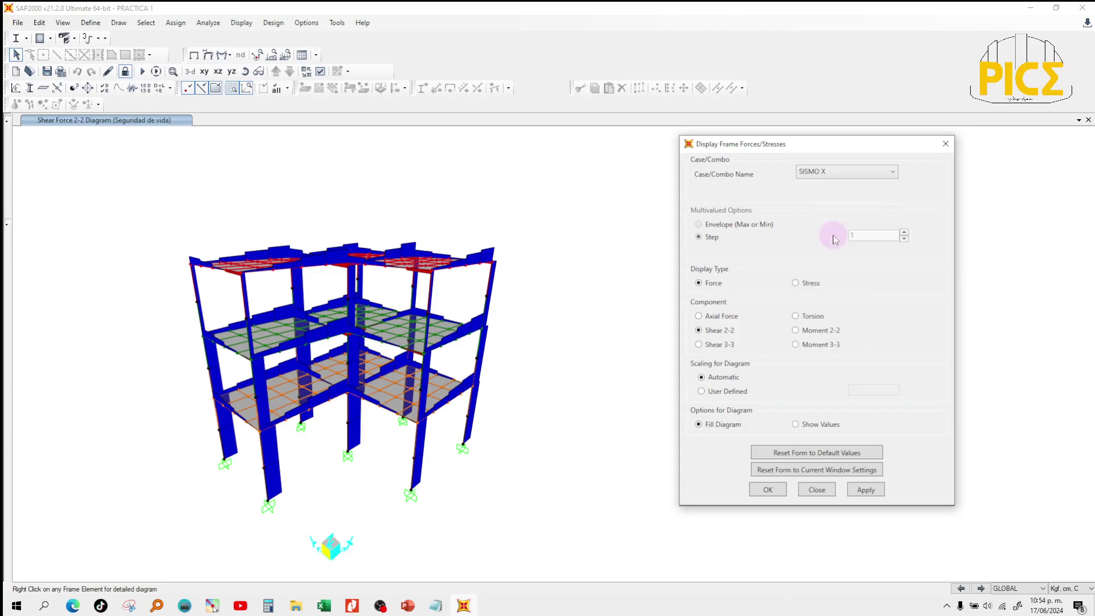
{"action": "left_click", "coordinate": [866, 490]}
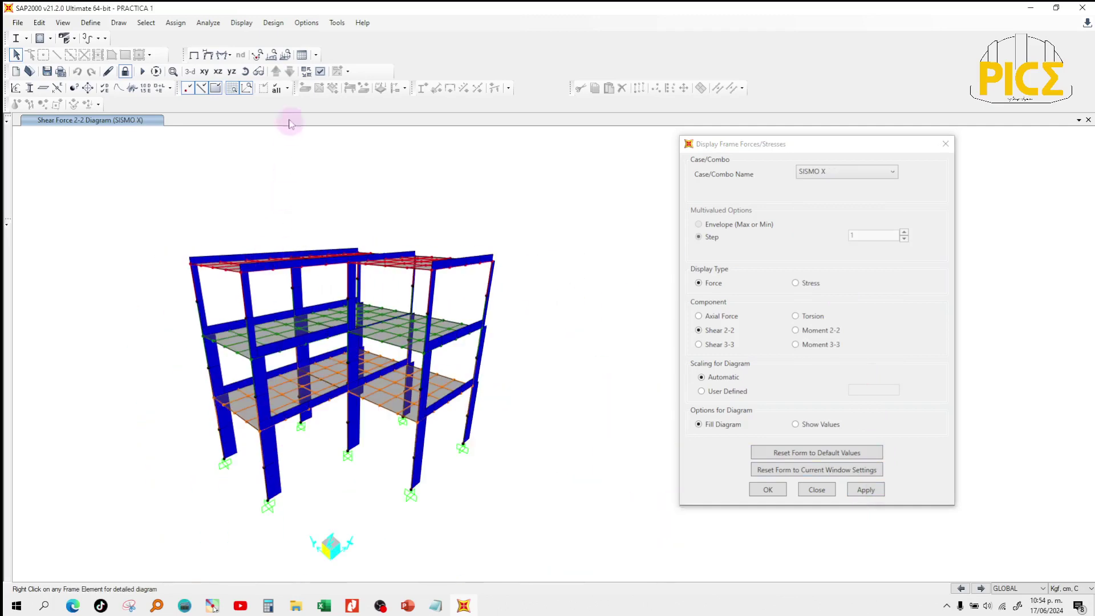
{"action": "left_click", "coordinate": [246, 88]}
{"action": "mouse_move", "coordinate": [475, 194]}
{"action": "left_mouse_down"}
{"action": "mouse_move", "coordinate": [454, 283]}
{"action": "mouse_move", "coordinate": [456, 188]}
{"action": "mouse_move", "coordinate": [419, 185]}
{"action": "mouse_move", "coordinate": [465, 197]}
{"action": "mouse_move", "coordinate": [491, 225]}
{"action": "mouse_move", "coordinate": [480, 202]}
{"action": "left_mouse_up"}
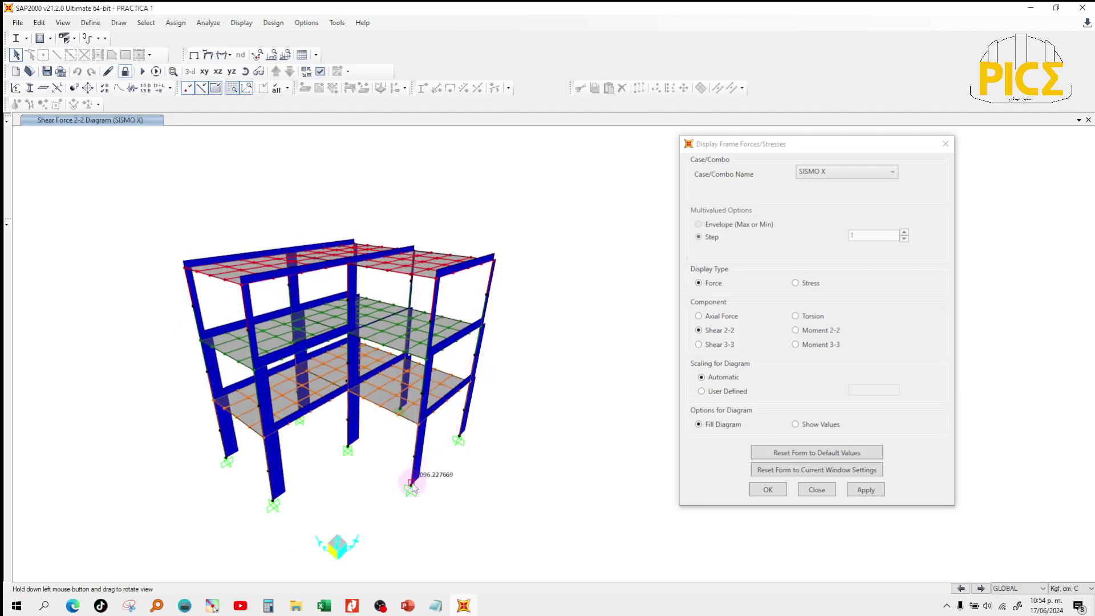
{"action": "scroll", "coordinate": [413, 486], "scroll_direction": "up", "scroll_amount": 5}
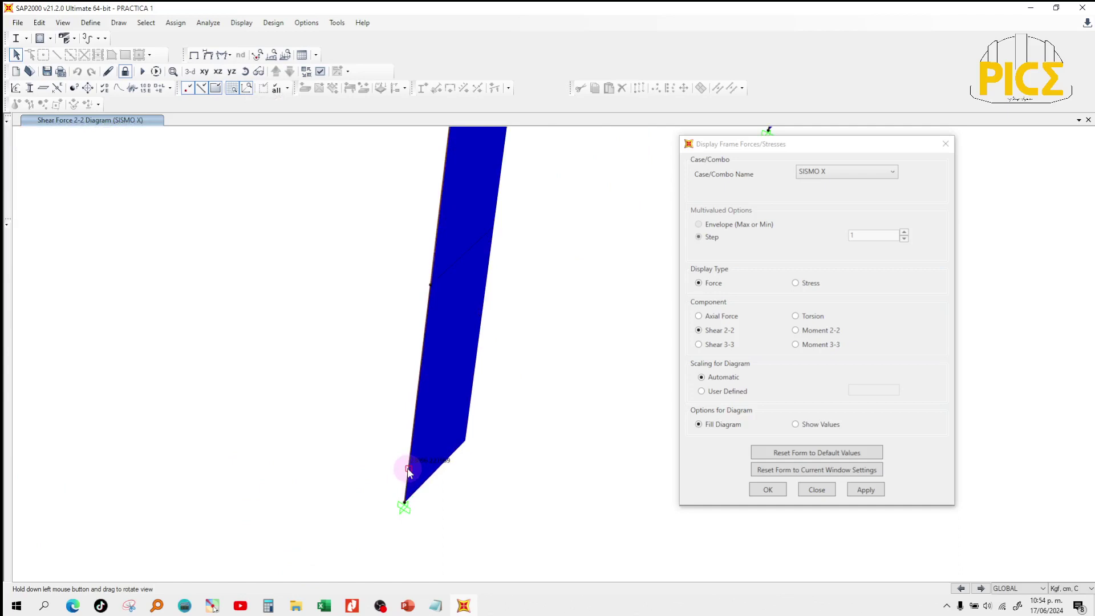
Display the Shear 2-2 diagram for Seguridad de vida again and check the same base column and the whole frame.
{"action": "left_click", "coordinate": [836, 173]}
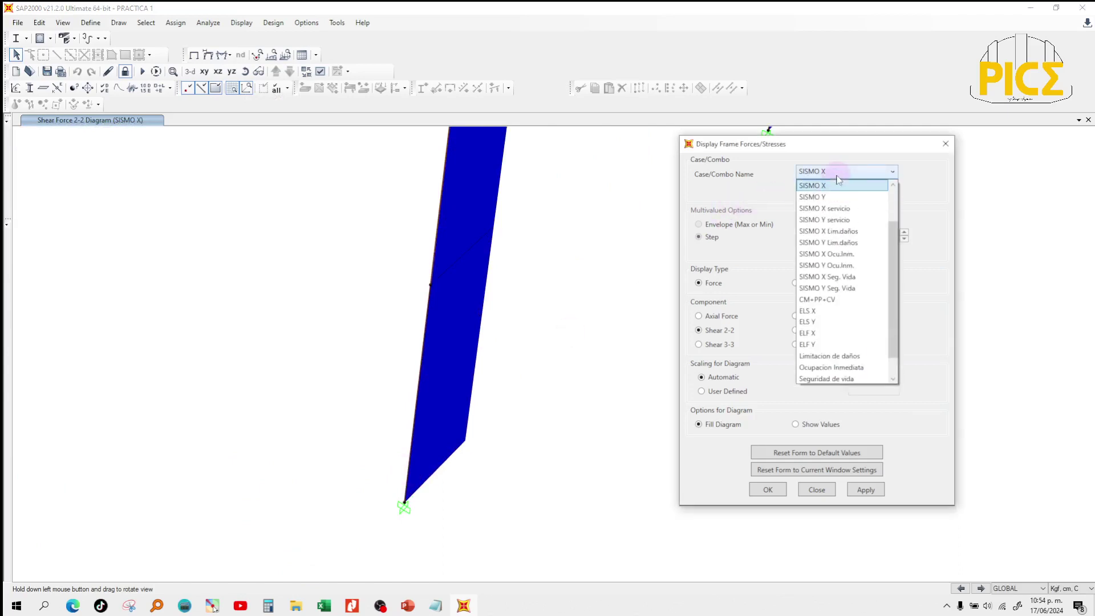
{"action": "left_click", "coordinate": [839, 357]}
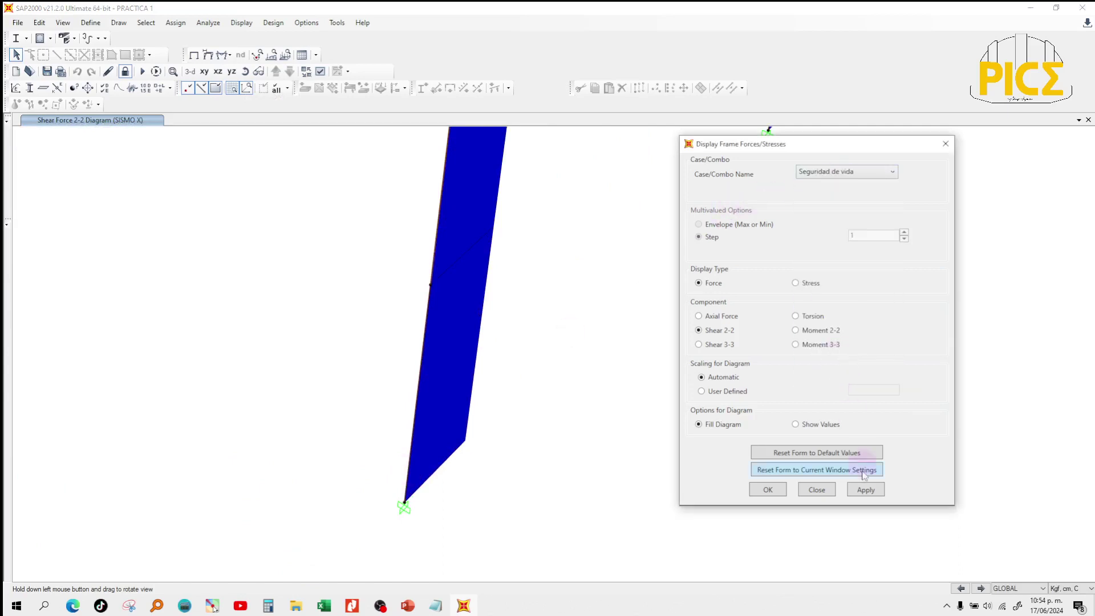
{"action": "left_click", "coordinate": [866, 491]}
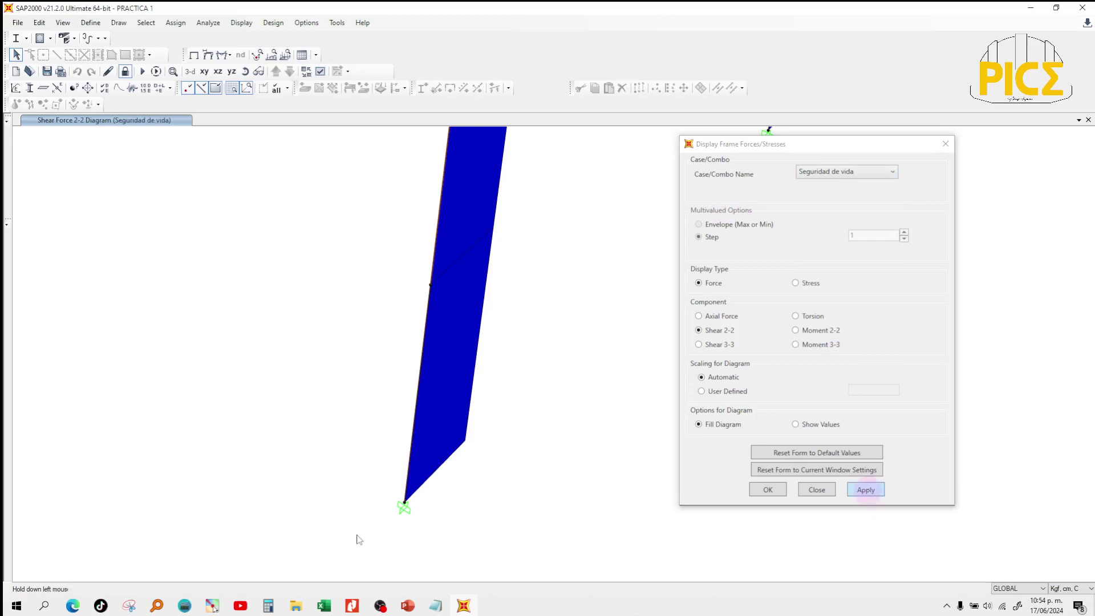
{"action": "left_click", "coordinate": [399, 477]}
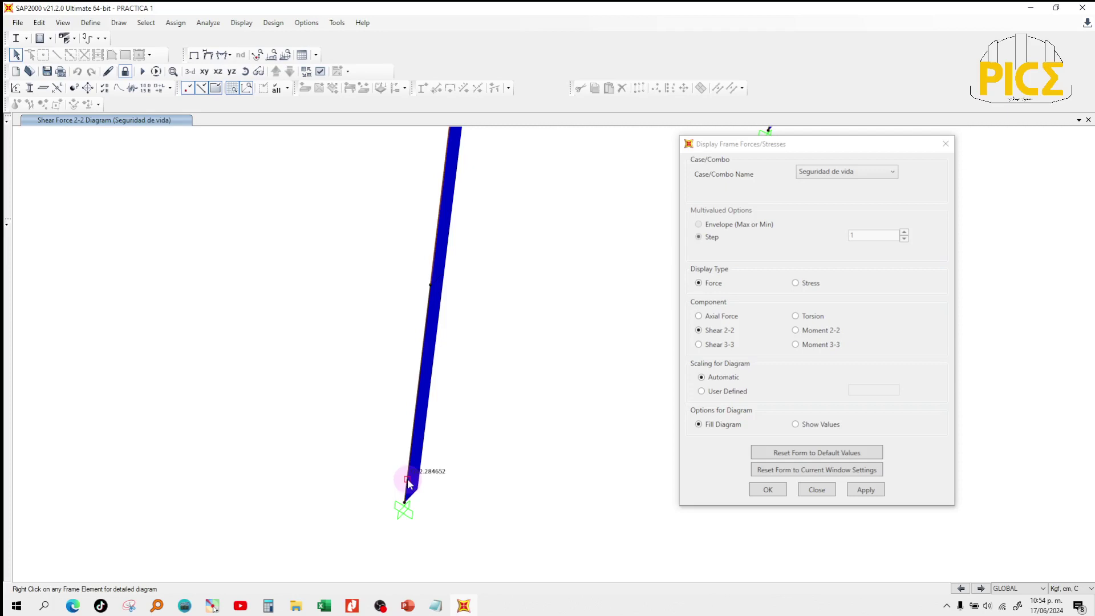
{"action": "scroll", "coordinate": [408, 484], "scroll_direction": "down", "scroll_amount": 5}
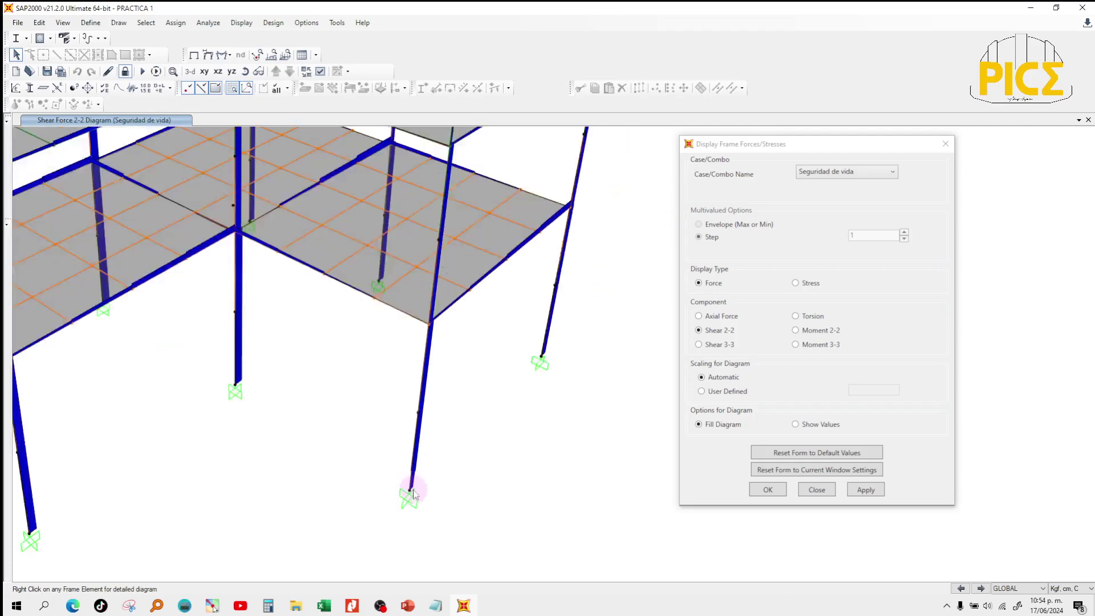
{"action": "scroll", "coordinate": [414, 494], "scroll_direction": "down", "scroll_amount": 3}
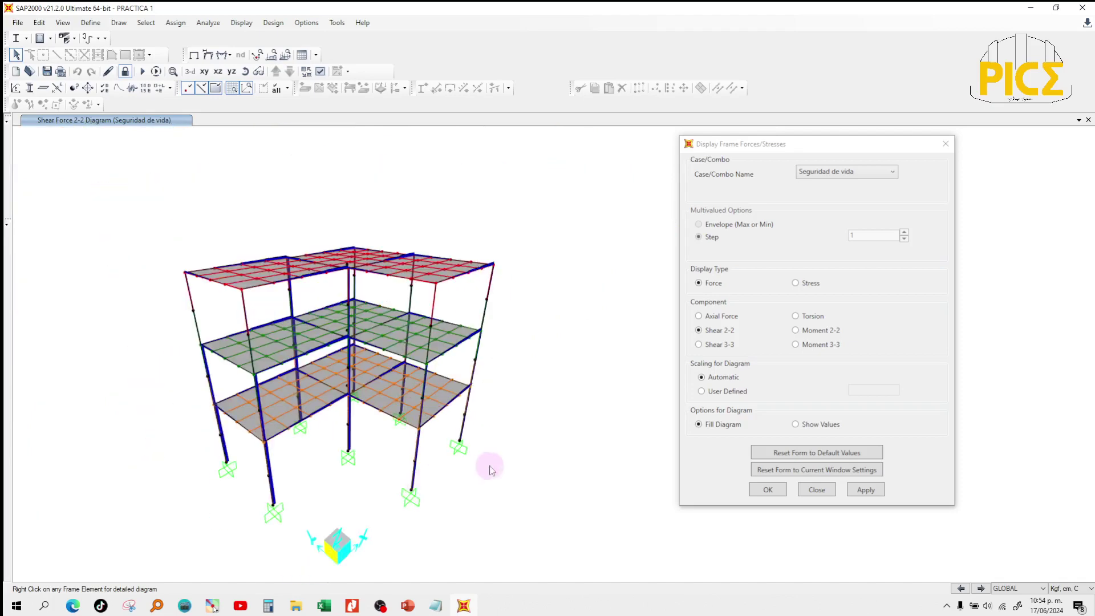
{"action": "scroll", "coordinate": [491, 468], "scroll_direction": "up", "scroll_amount": 5}
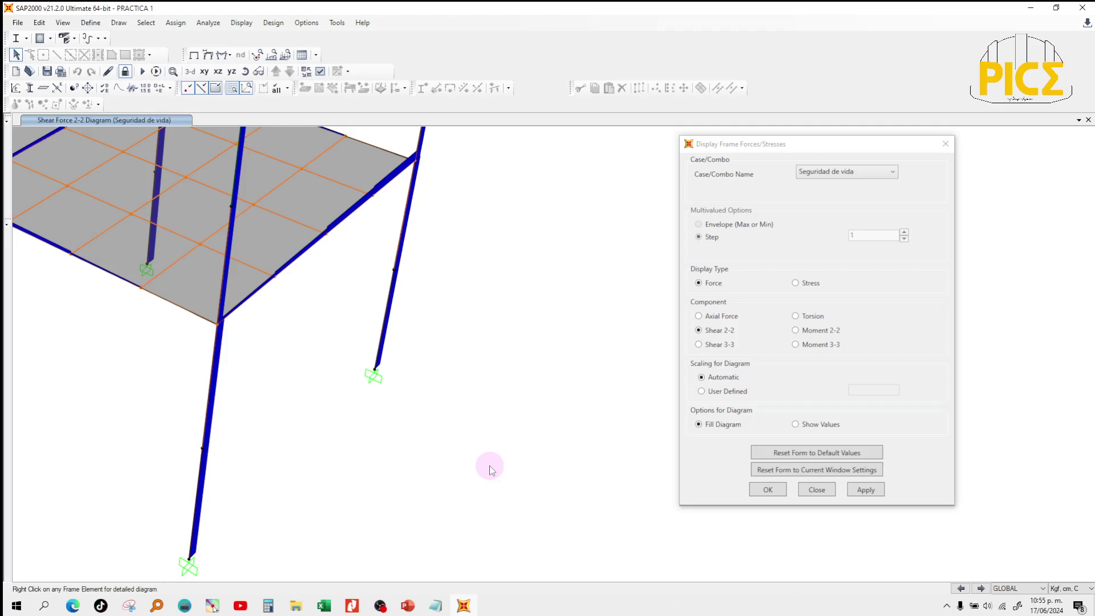
{"action": "scroll", "coordinate": [489, 468], "scroll_direction": "down", "scroll_amount": 5}
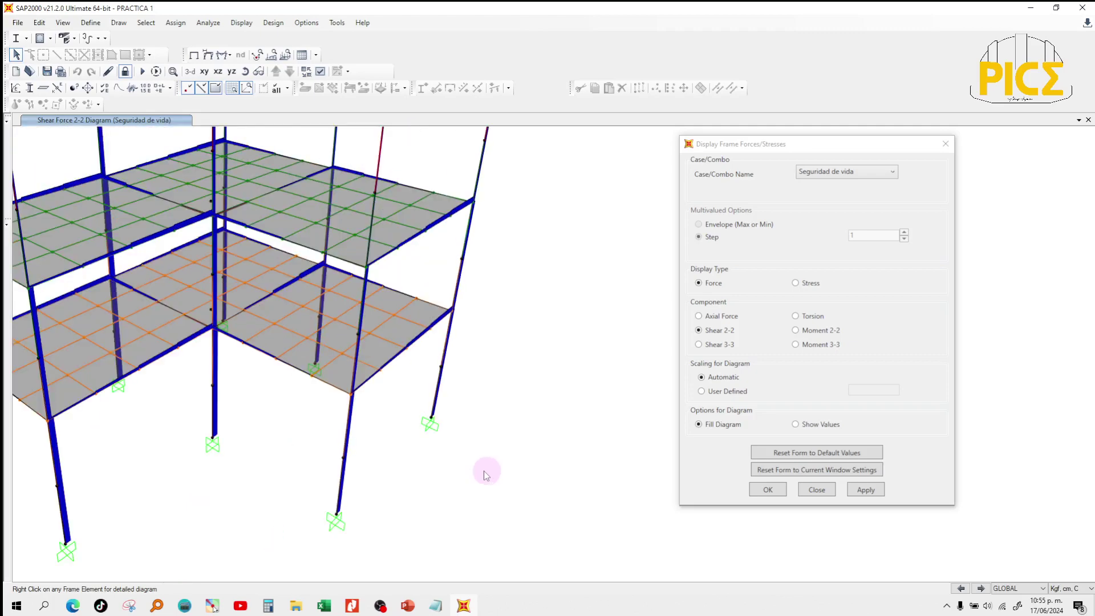
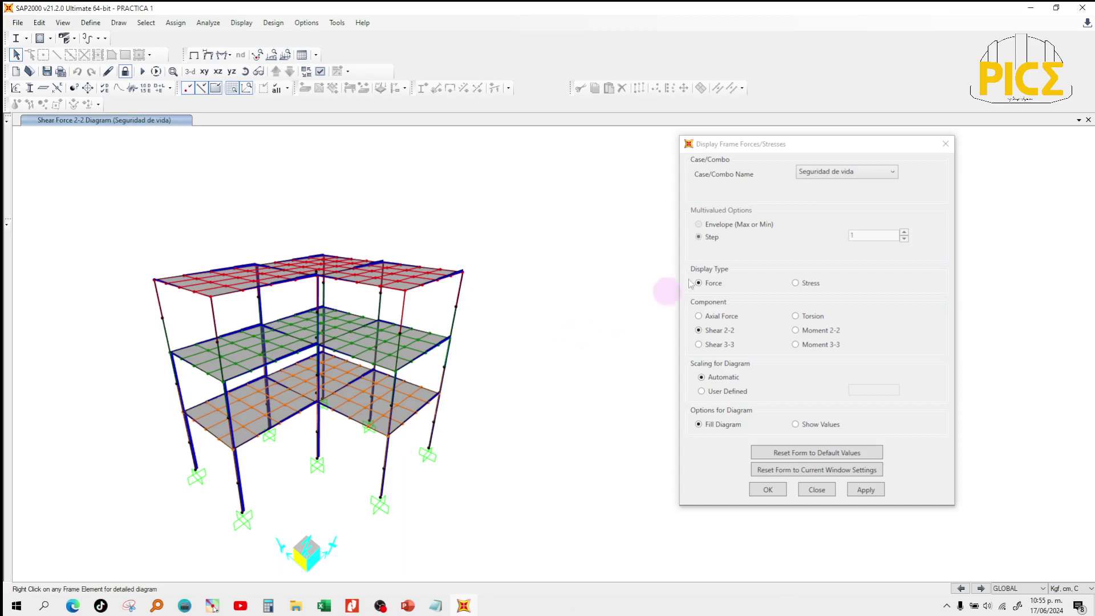
{"action": "left_click", "coordinate": [875, 184]}
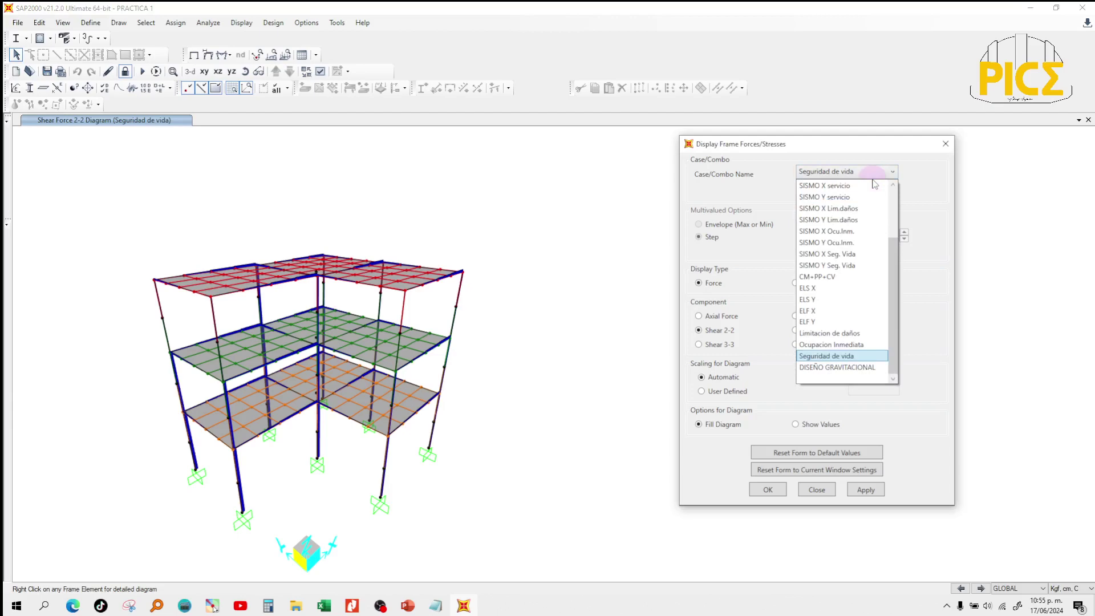
{"action": "left_click_drag", "start_coordinate": [893, 268], "coordinate": [899, 276]}
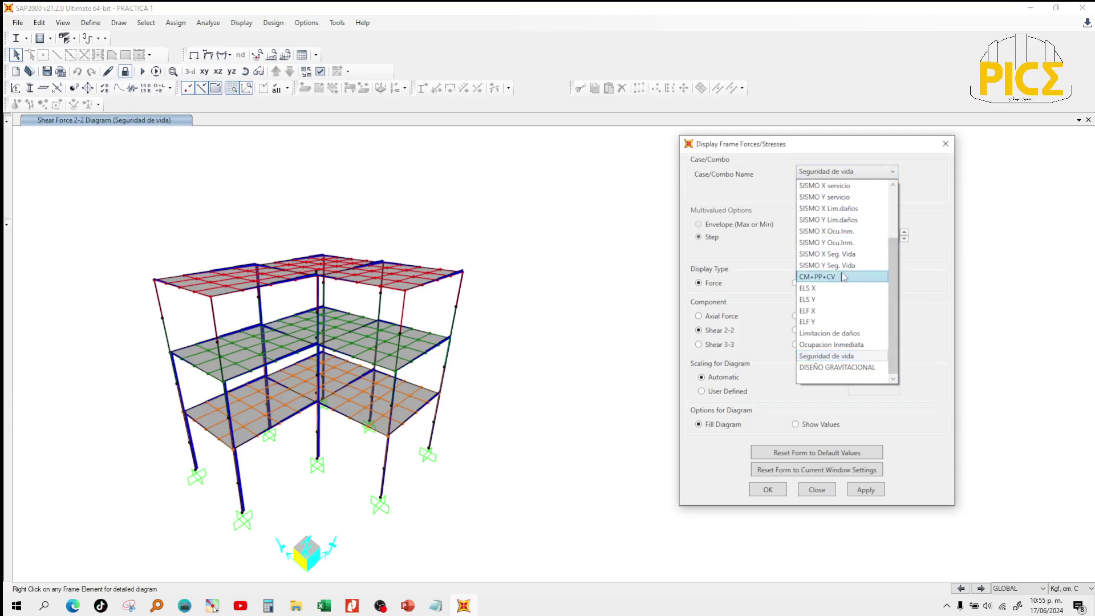
{"action": "scroll", "coordinate": [394, 265], "scroll_direction": "up", "scroll_amount": 5}
{"action": "scroll", "coordinate": [420, 256], "scroll_direction": "down", "scroll_amount": 5}
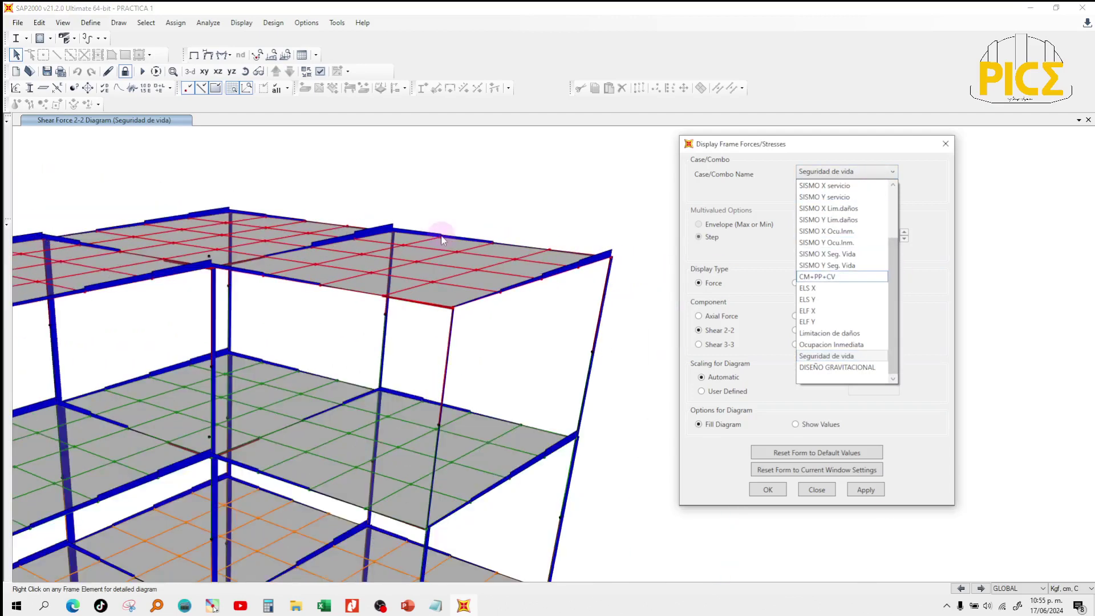
{"action": "left_click", "coordinate": [510, 223]}
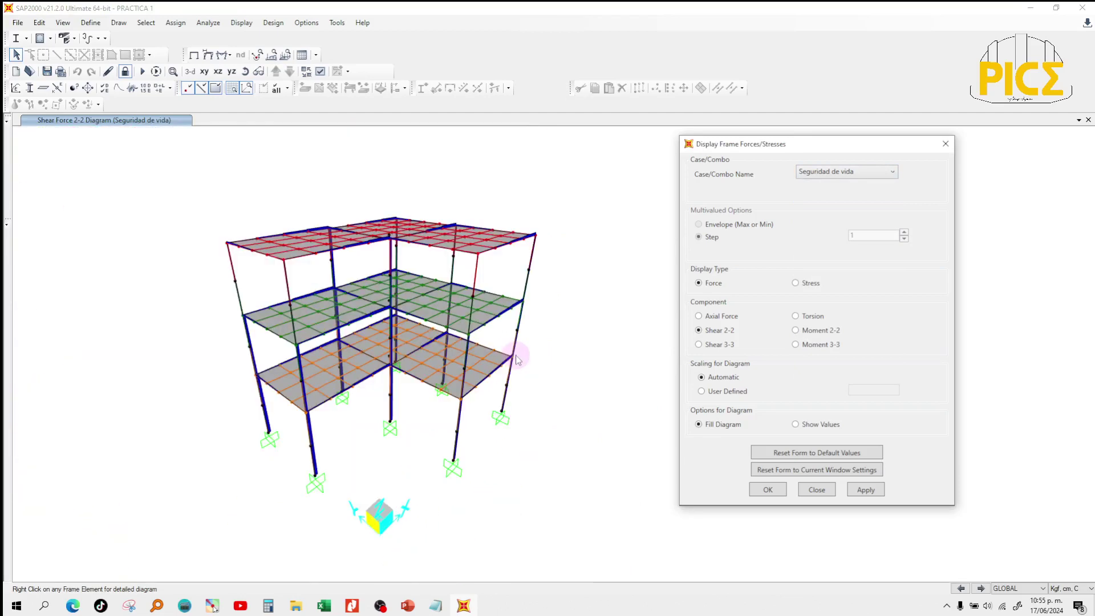
{"action": "left_click", "coordinate": [815, 173]}
{"action": "left_click", "coordinate": [816, 174]}
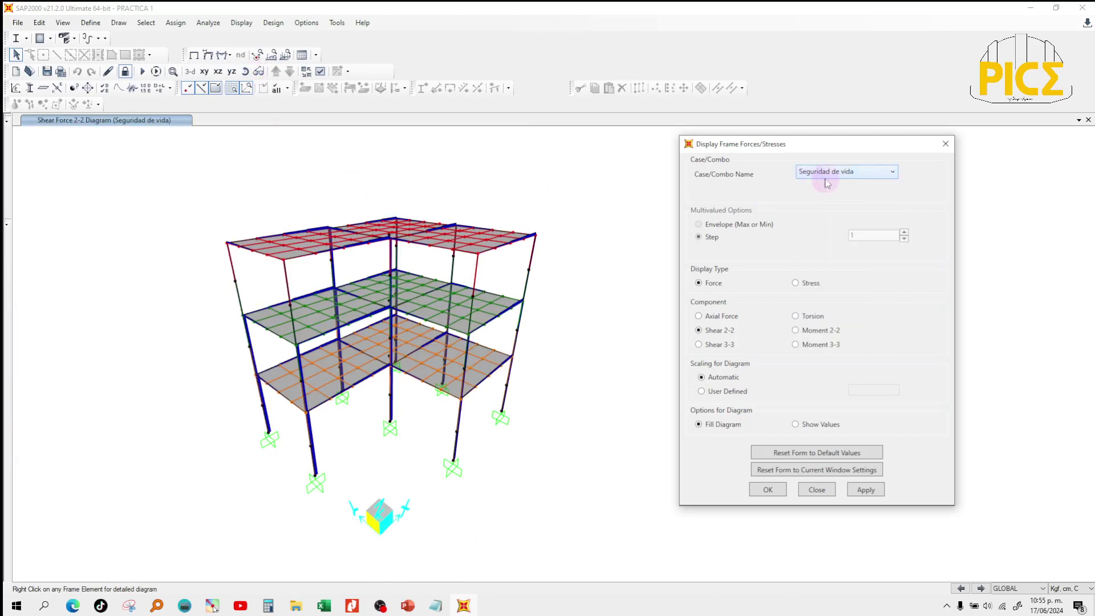
Close the frame force settings and display the deformed shape for Seguridad de vida with Ux contours.
{"action": "left_click", "coordinate": [946, 147]}
{"action": "left_click", "coordinate": [208, 56]}
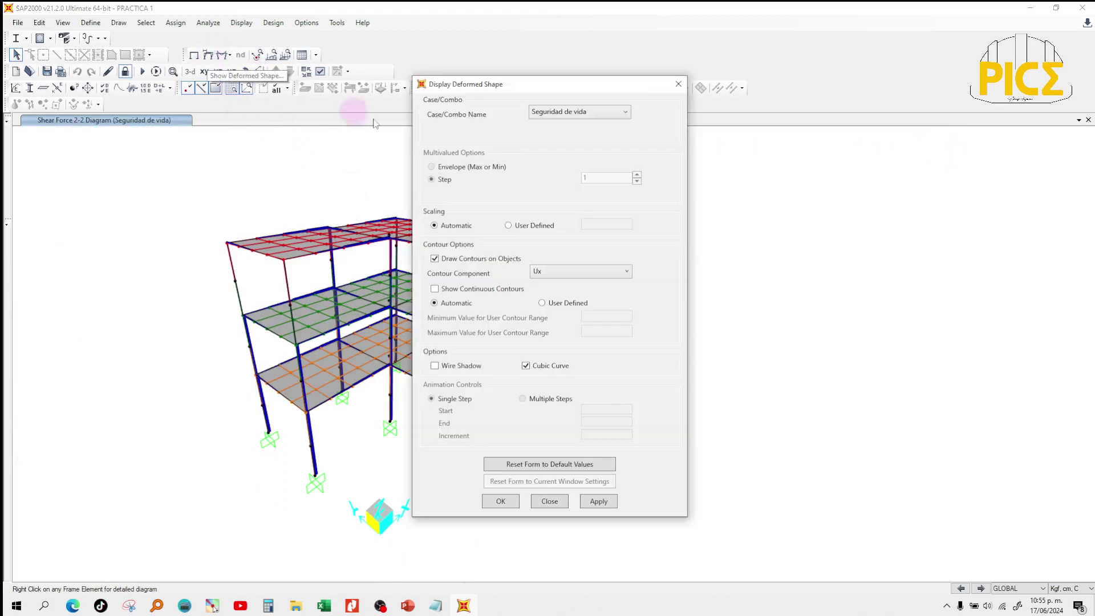
{"action": "left_click_drag", "start_coordinate": [497, 85], "coordinate": [727, 114]}
{"action": "left_click", "coordinate": [781, 146]}
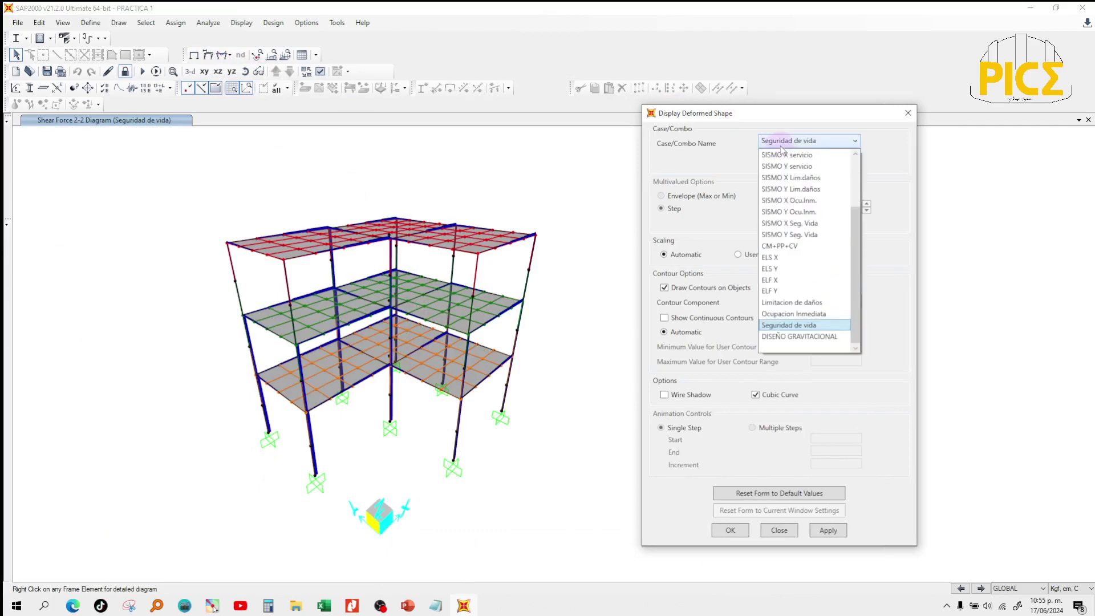
{"action": "left_click", "coordinate": [801, 325]}
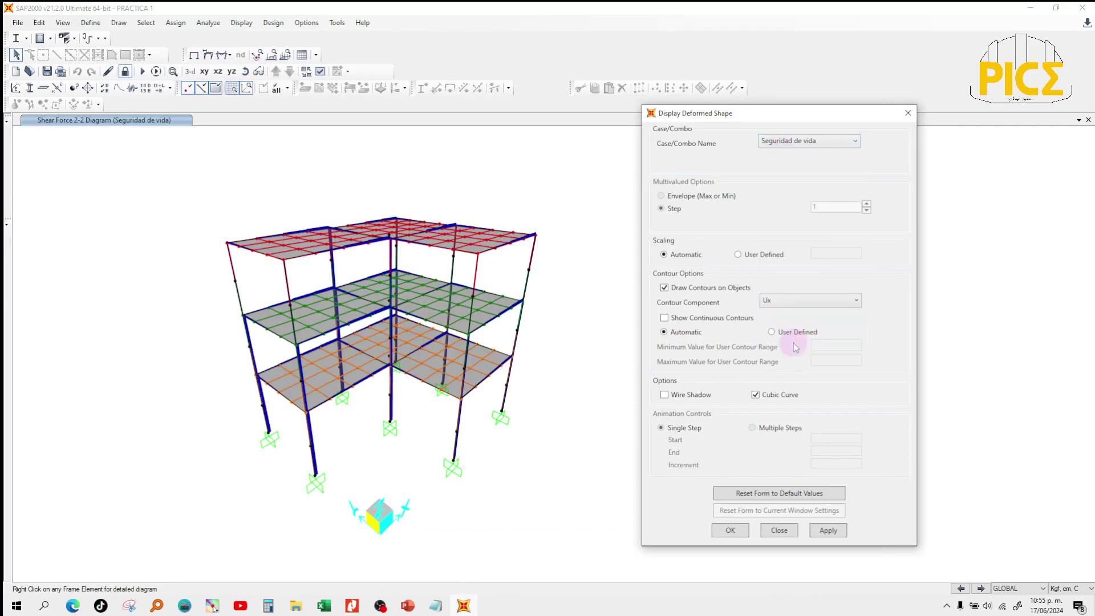
{"action": "left_click", "coordinate": [830, 541]}
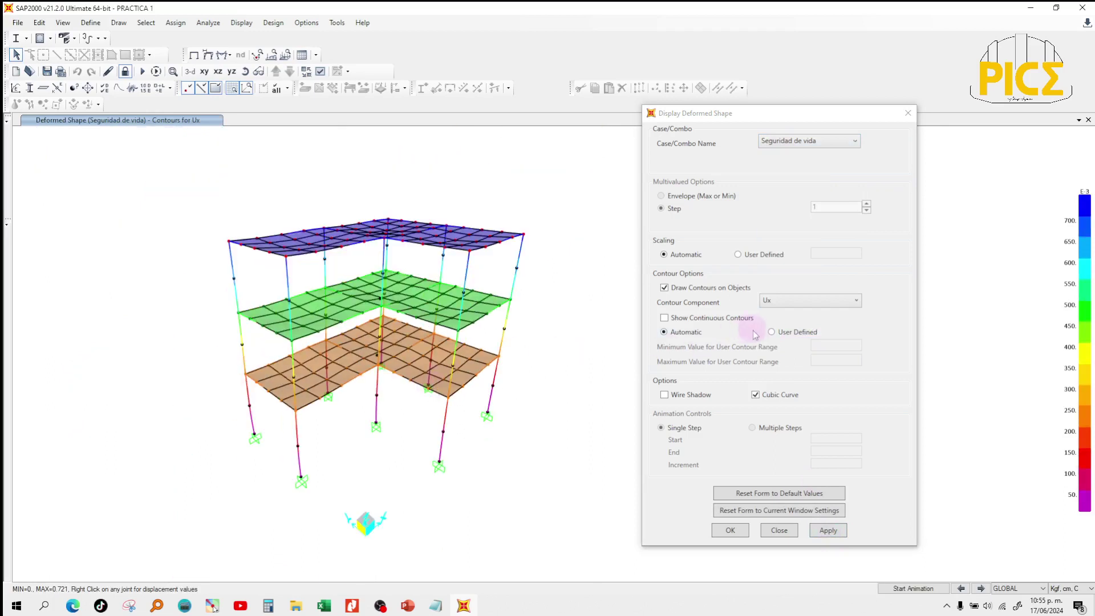
Change the deformed shape's contour component to Uz and inspect the vertical displacements of the slabs.
{"action": "left_click", "coordinate": [778, 308]}
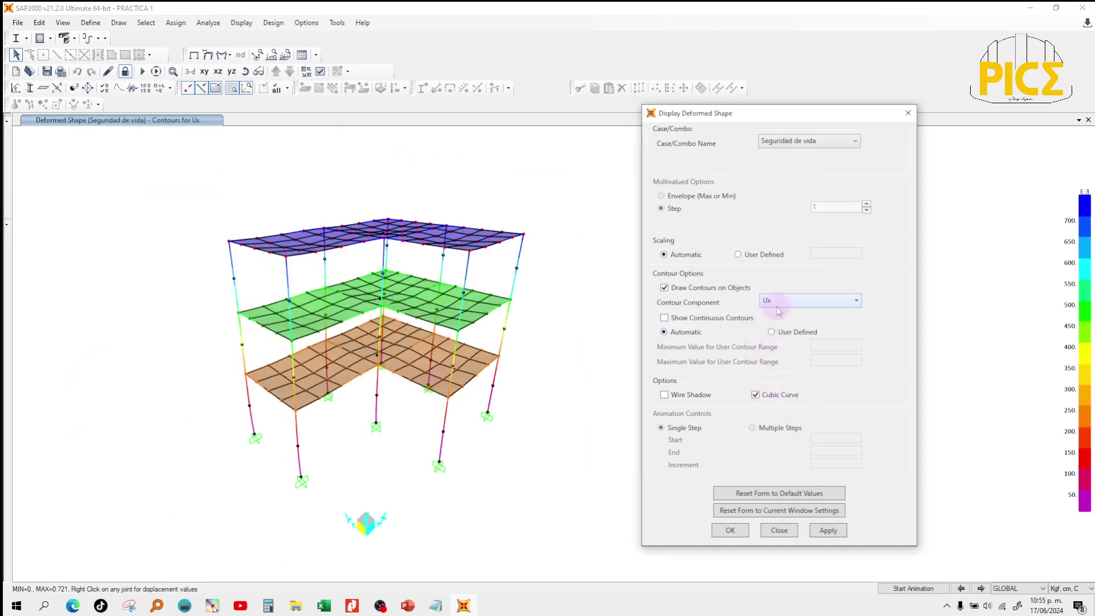
{"action": "left_click", "coordinate": [778, 309]}
{"action": "left_click", "coordinate": [782, 331]}
{"action": "left_click", "coordinate": [836, 533]}
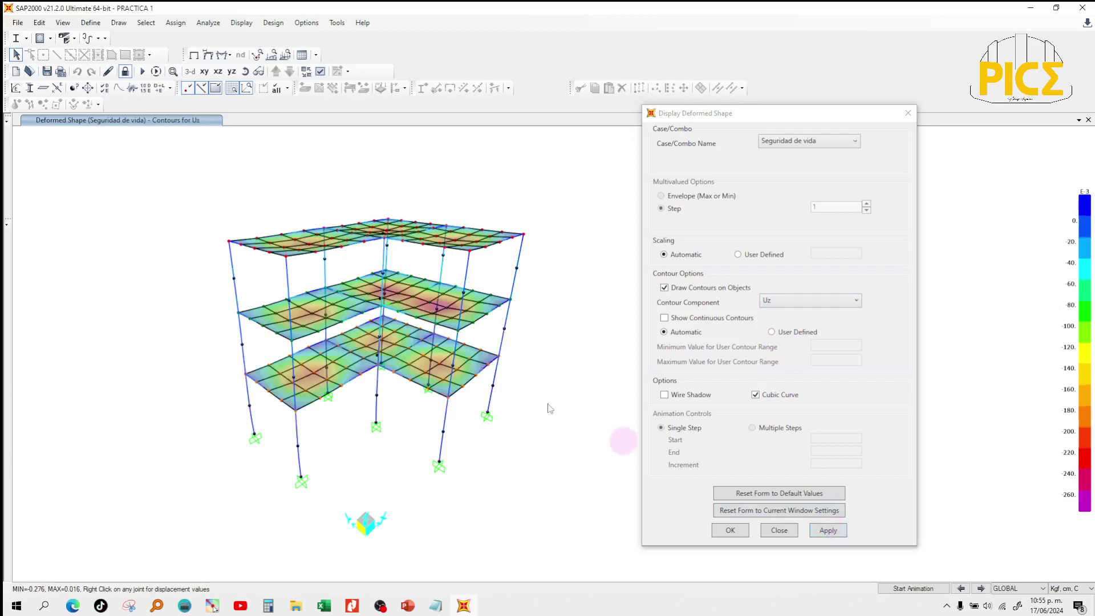
{"action": "scroll", "coordinate": [362, 178], "scroll_direction": "up", "scroll_amount": 3}
{"action": "scroll", "coordinate": [408, 320], "scroll_direction": "down", "scroll_amount": 1}
{"action": "scroll", "coordinate": [408, 321], "scroll_direction": "down", "scroll_amount": 1}
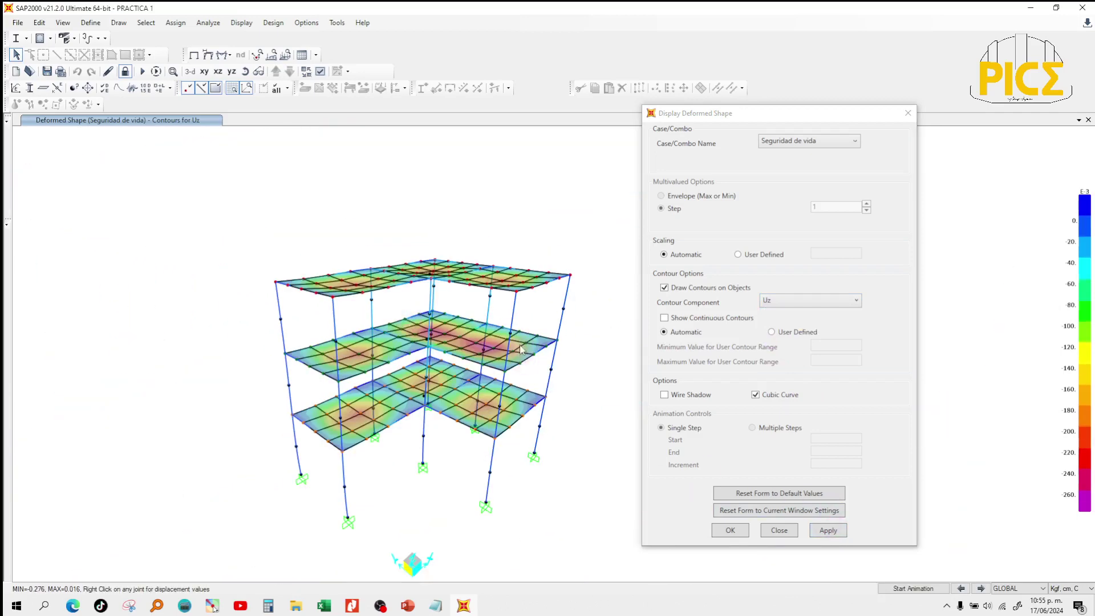
{"action": "scroll", "coordinate": [510, 287], "scroll_direction": "up", "scroll_amount": 1}
{"action": "scroll", "coordinate": [367, 171], "scroll_direction": "down", "scroll_amount": 1}
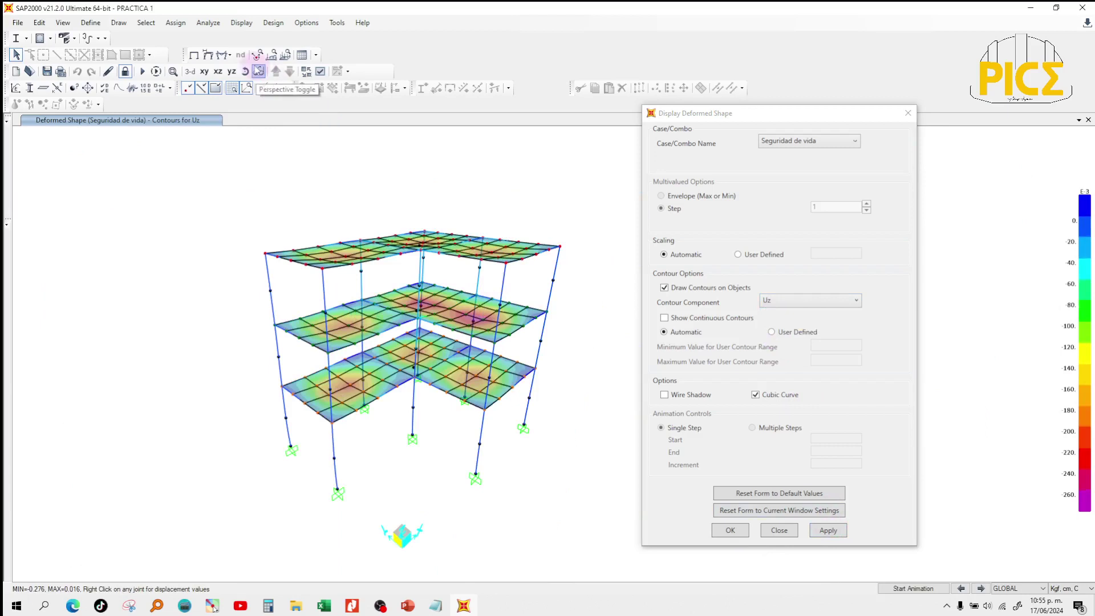
Set the view type to Extrude and rotate the Uz deformed model in 3D to see it from above.
{"action": "left_click", "coordinate": [321, 72]}
{"action": "left_click", "coordinate": [496, 152]}
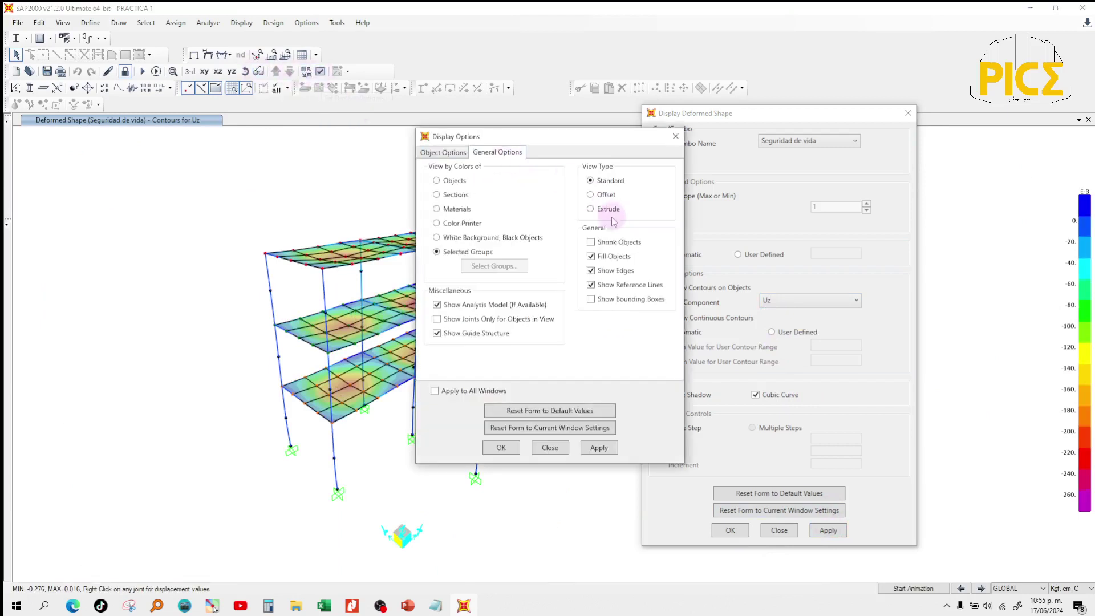
{"action": "left_click", "coordinate": [610, 210]}
{"action": "left_click", "coordinate": [494, 453]}
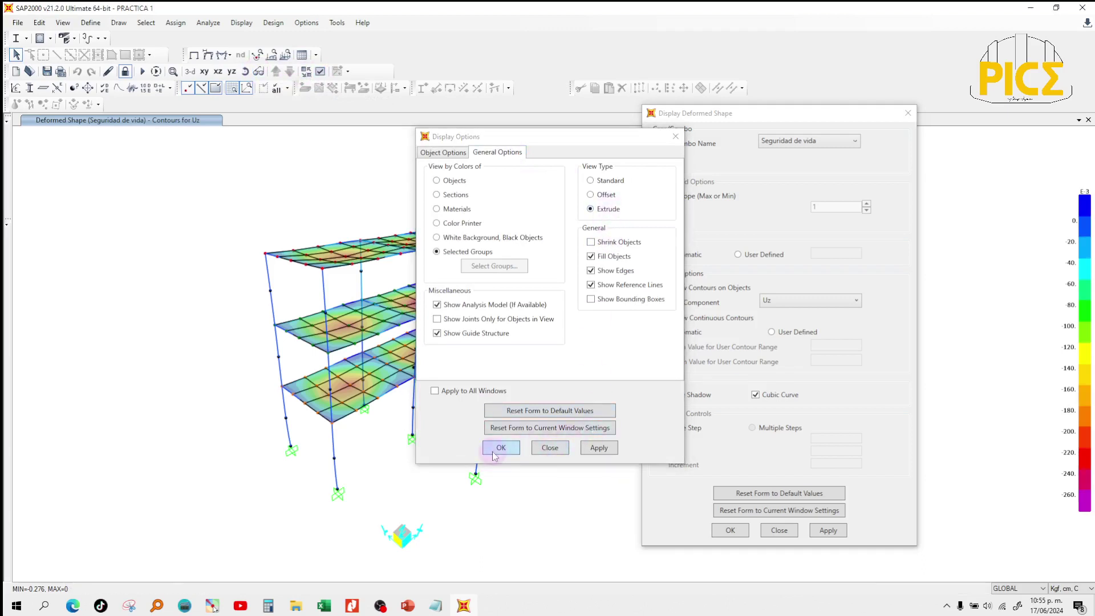
{"action": "left_click", "coordinate": [245, 71]}
{"action": "left_click_drag", "start_coordinate": [538, 203], "coordinate": [575, 140]}
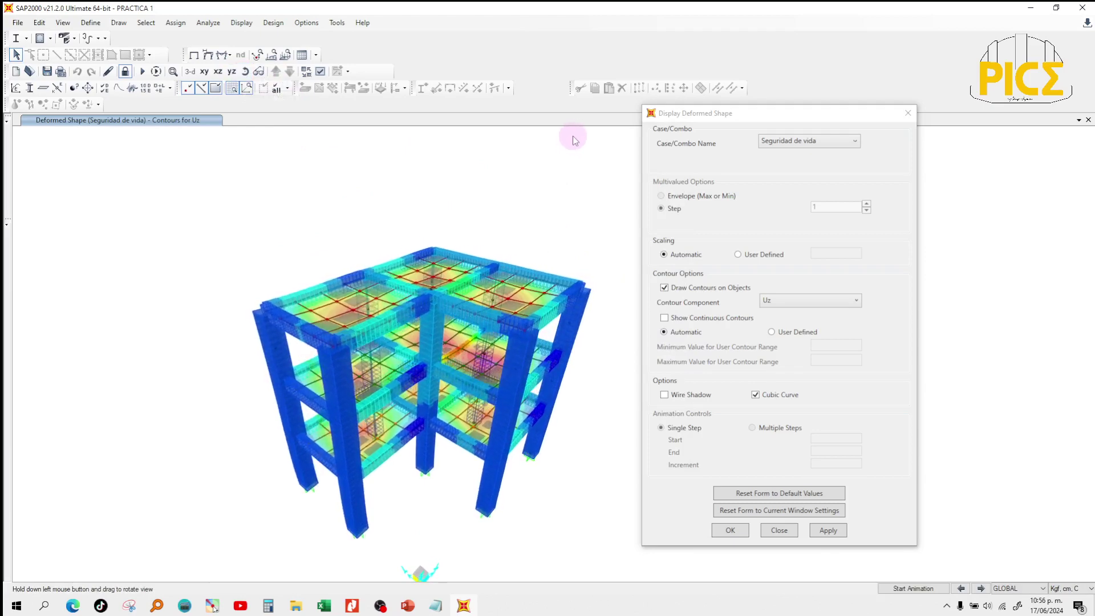
Switch the Seguridad de vida deformed shape's contours back to Ux and rotate the 3D model to see its sway in X.
{"action": "left_click", "coordinate": [786, 141]}
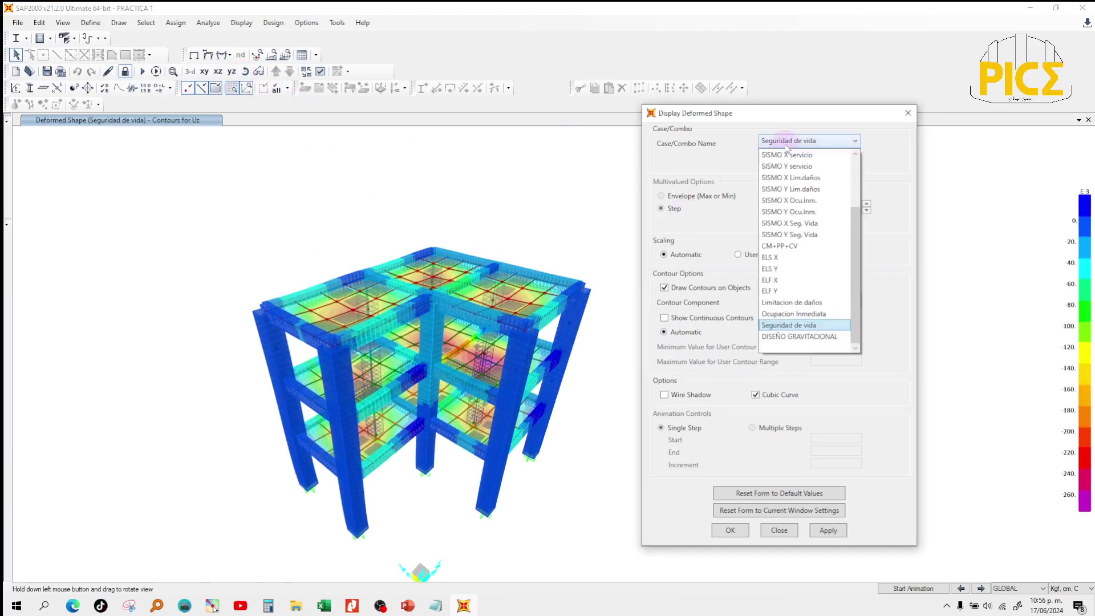
{"action": "left_click", "coordinate": [786, 143]}
{"action": "left_click", "coordinate": [818, 531]}
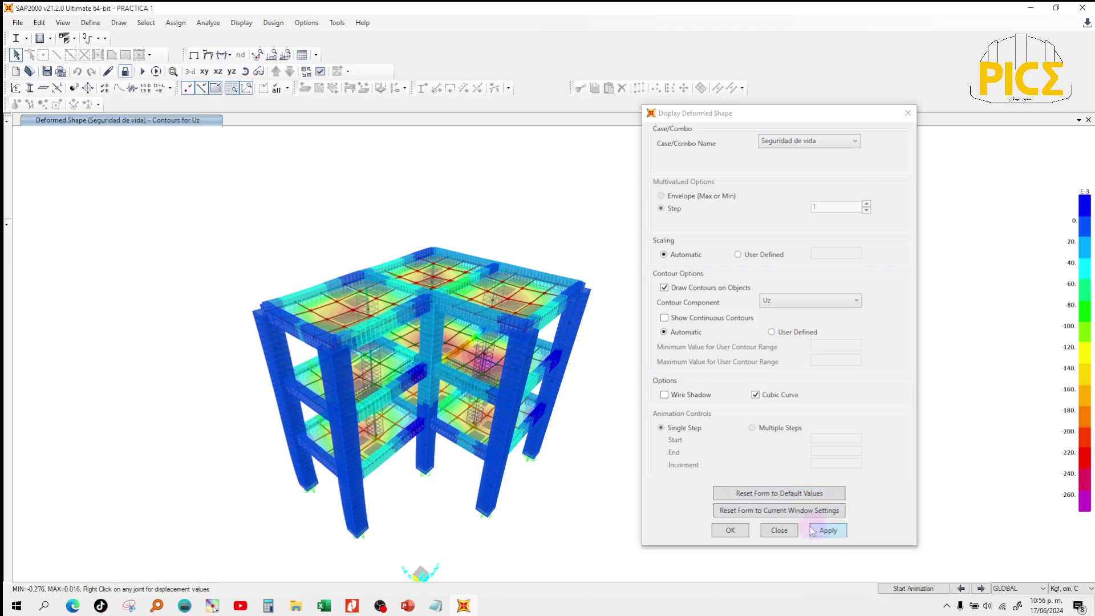
{"action": "left_click", "coordinate": [786, 301]}
{"action": "left_click", "coordinate": [788, 312]}
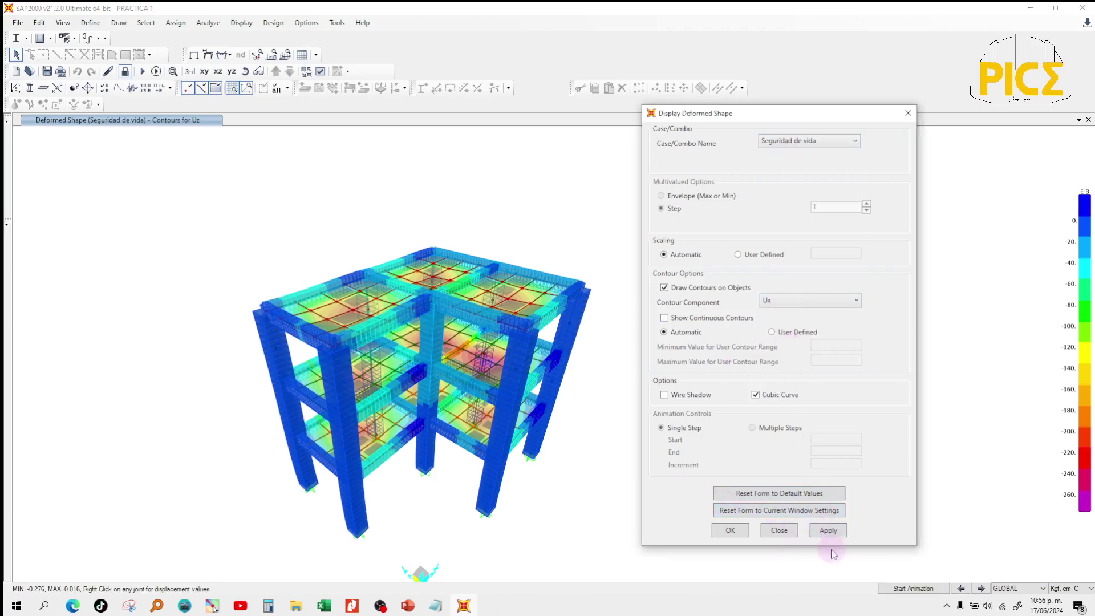
{"action": "left_click", "coordinate": [829, 531]}
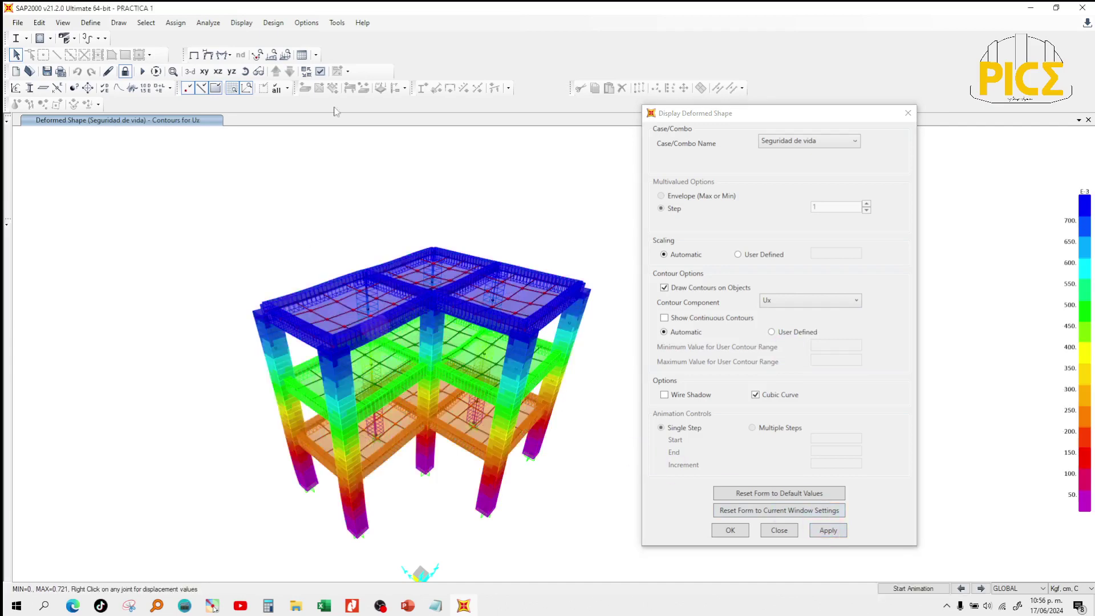
{"action": "left_click", "coordinate": [246, 71]}
{"action": "left_click_drag", "start_coordinate": [521, 506], "coordinate": [84, 387]}
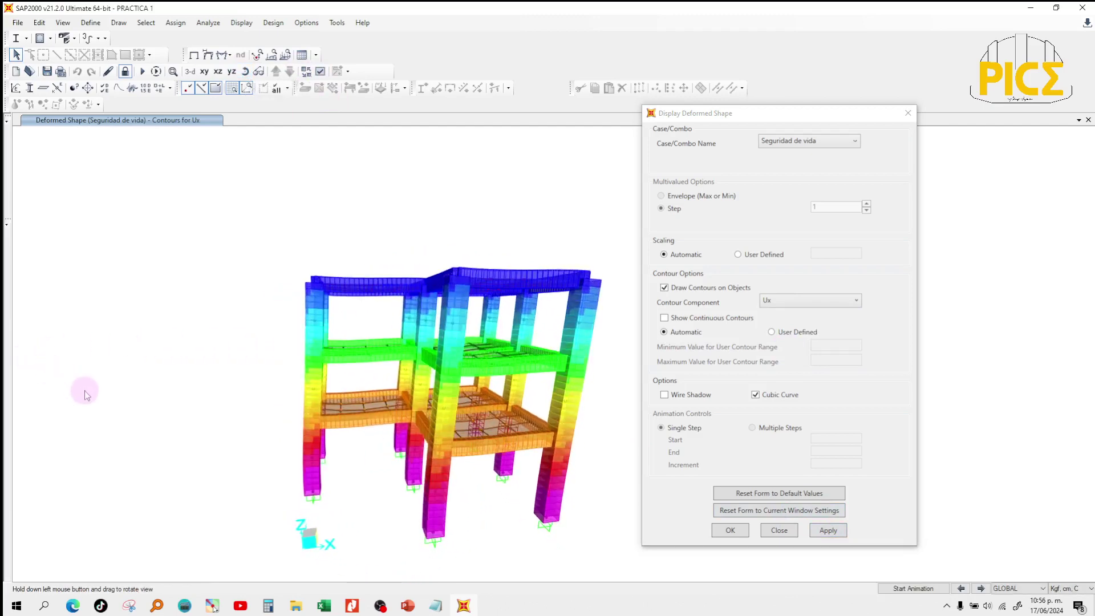
Display the deformed shape for the SISMO X load case with Ux contours.
{"action": "left_click", "coordinate": [805, 144]}
{"action": "scroll", "coordinate": [798, 217], "scroll_direction": "up", "scroll_amount": 2}
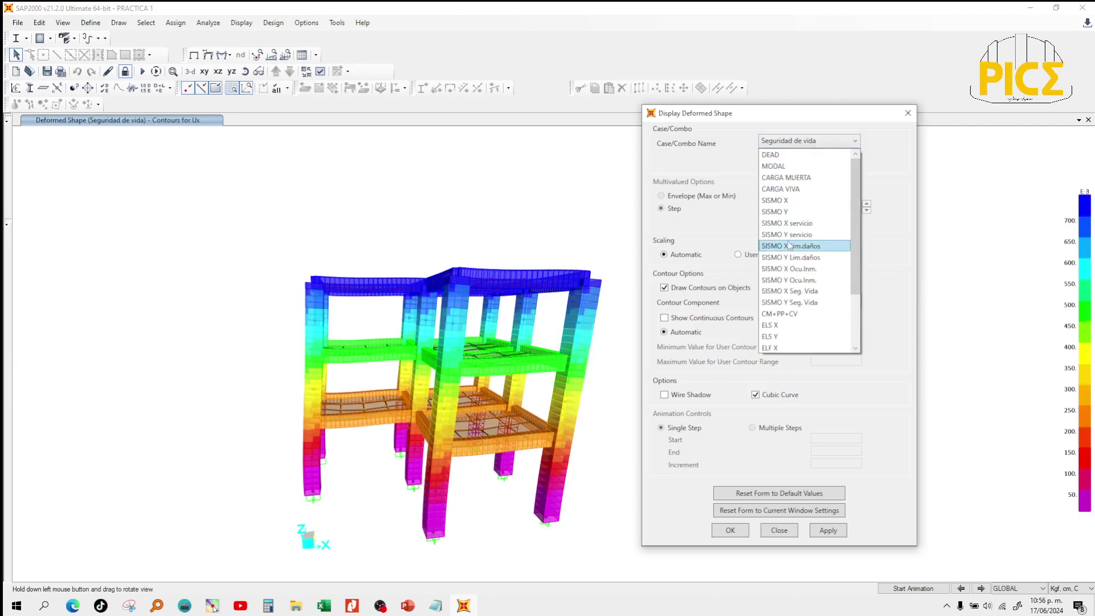
{"action": "left_click", "coordinate": [796, 207]}
{"action": "left_click", "coordinate": [825, 532]}
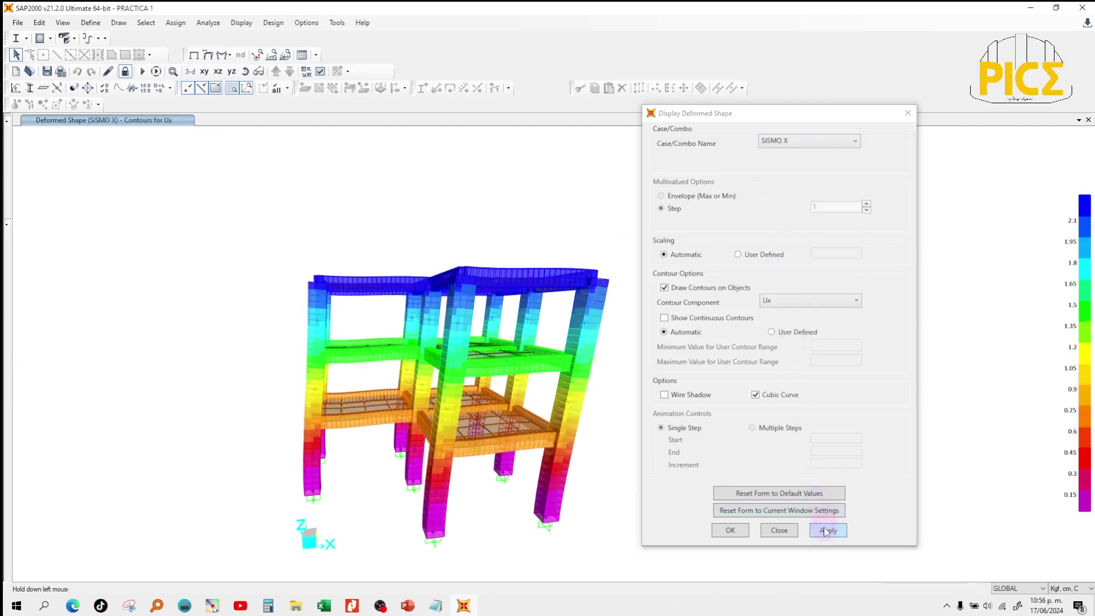
Change the deformed shape's combination to ELS X, keeping the Ux contours.
{"action": "left_click", "coordinate": [831, 141]}
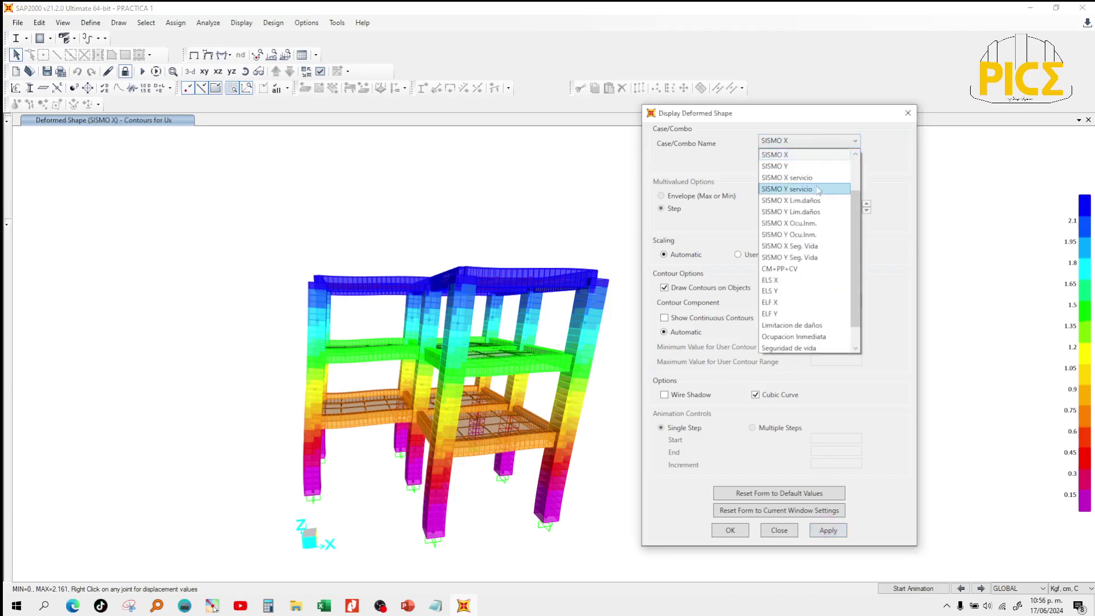
{"action": "scroll", "coordinate": [805, 268], "scroll_direction": "up", "scroll_amount": 1}
{"action": "scroll", "coordinate": [803, 283], "scroll_direction": "down", "scroll_amount": 1}
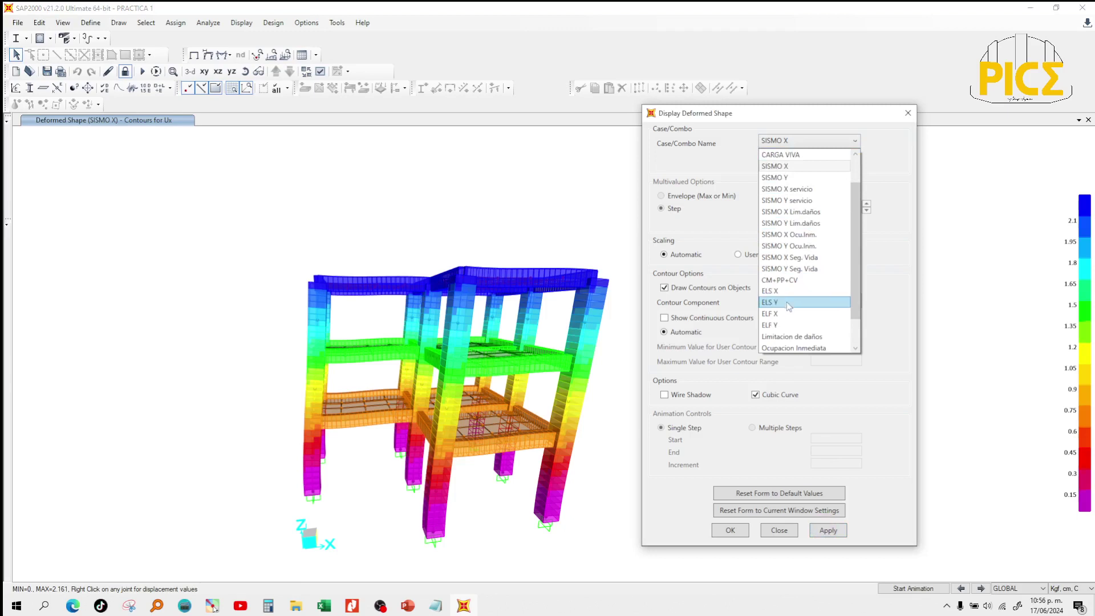
{"action": "left_click", "coordinate": [786, 292]}
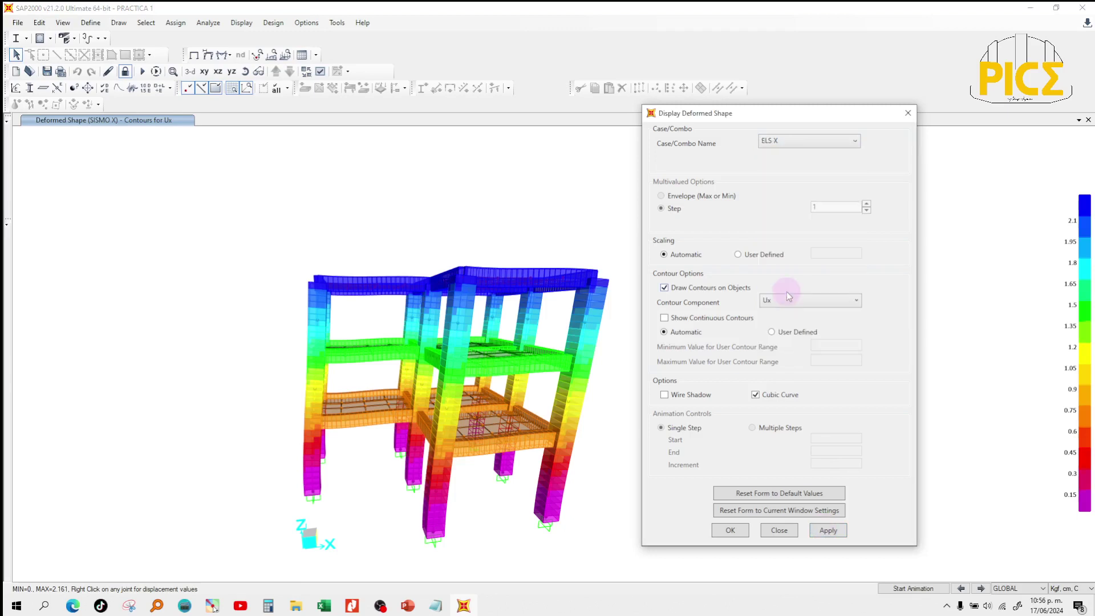
{"action": "left_click", "coordinate": [829, 531]}
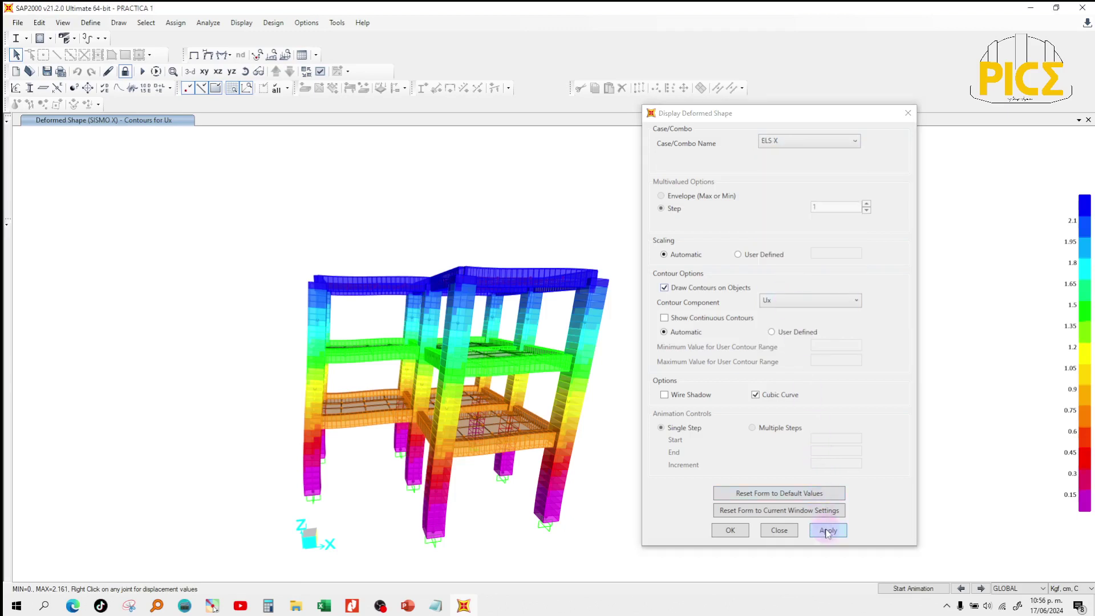
Show the Ux deformed shape for the ELF X combination to compare it with ELS X.
{"action": "left_click", "coordinate": [798, 142]}
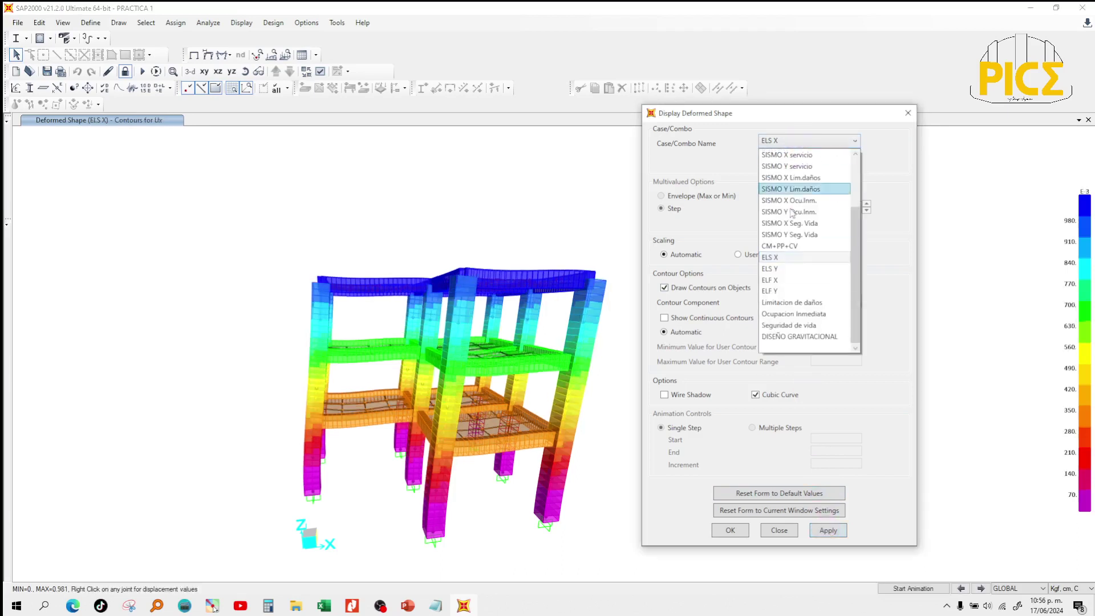
{"action": "left_click", "coordinate": [782, 280]}
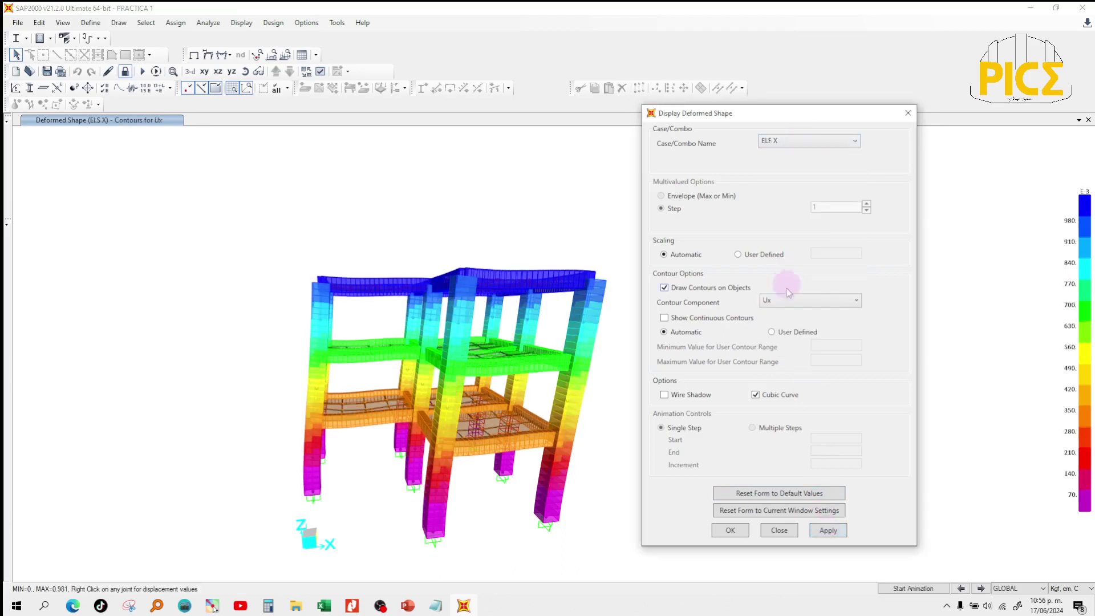
{"action": "left_click", "coordinate": [822, 535]}
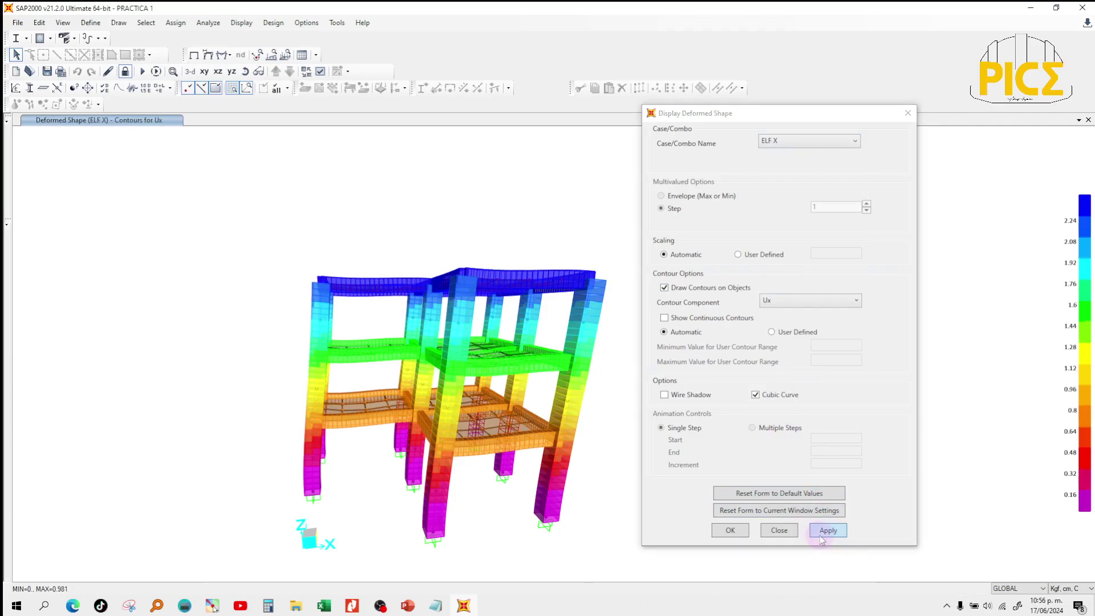